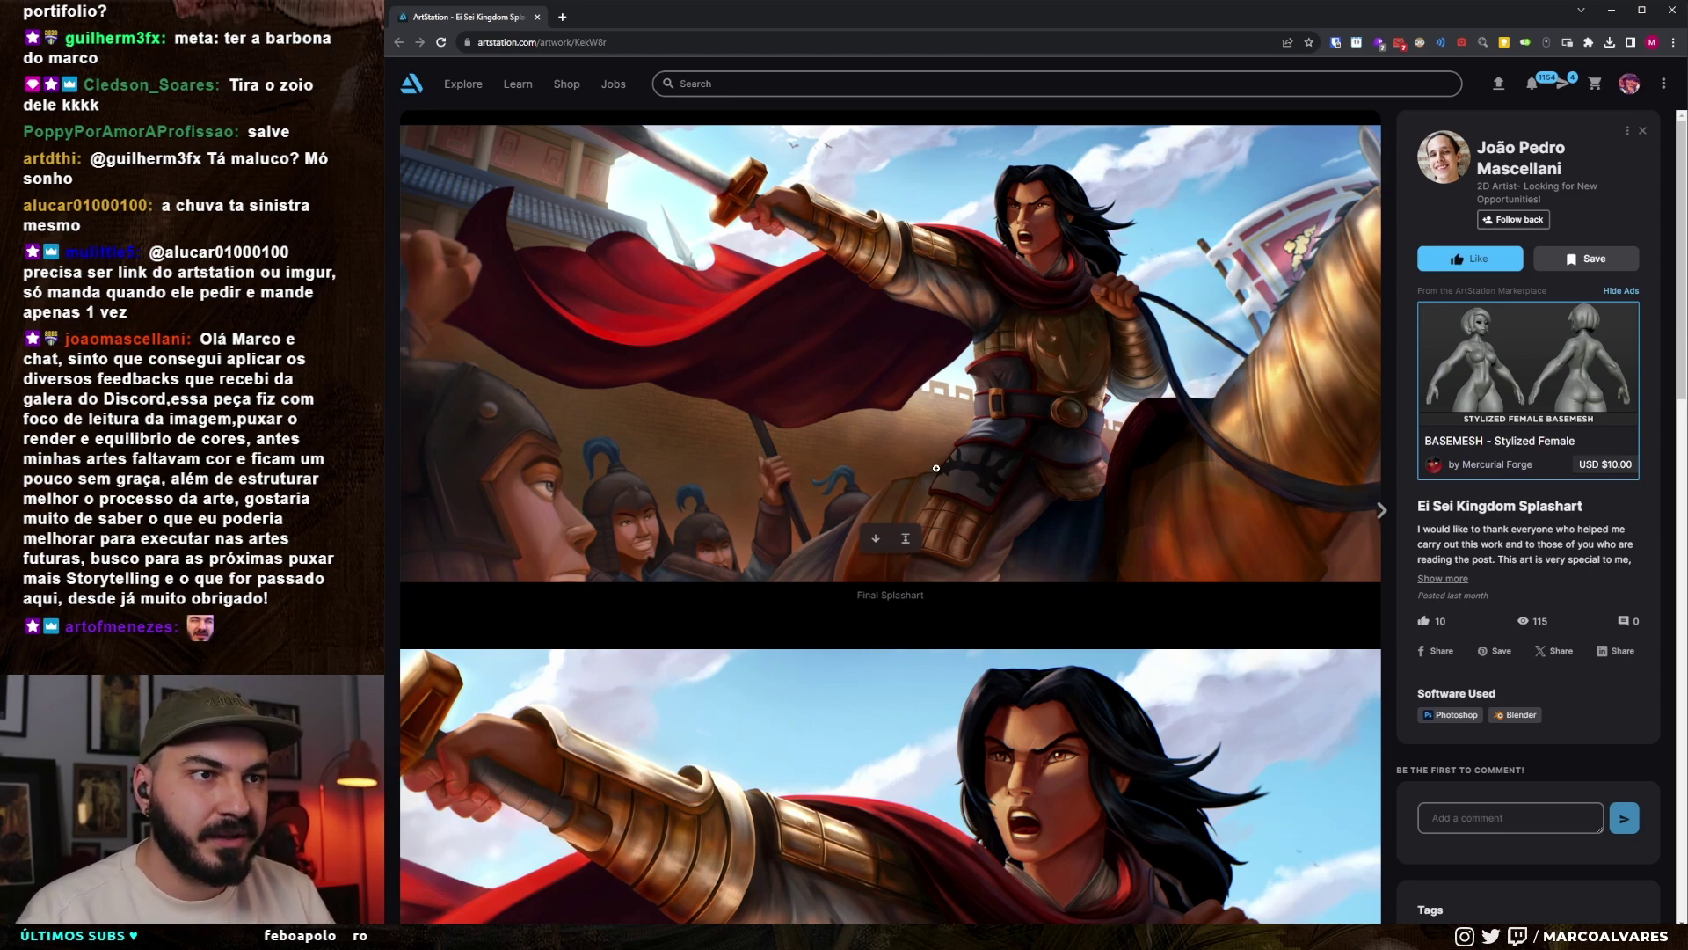
# - Examine the Ei Sei Kingdom Splashart page, including its thumbnail options, process GIF and full description
pyautogui.scroll(-12, 936, 468)
pyautogui.scroll(3, 922, 462)
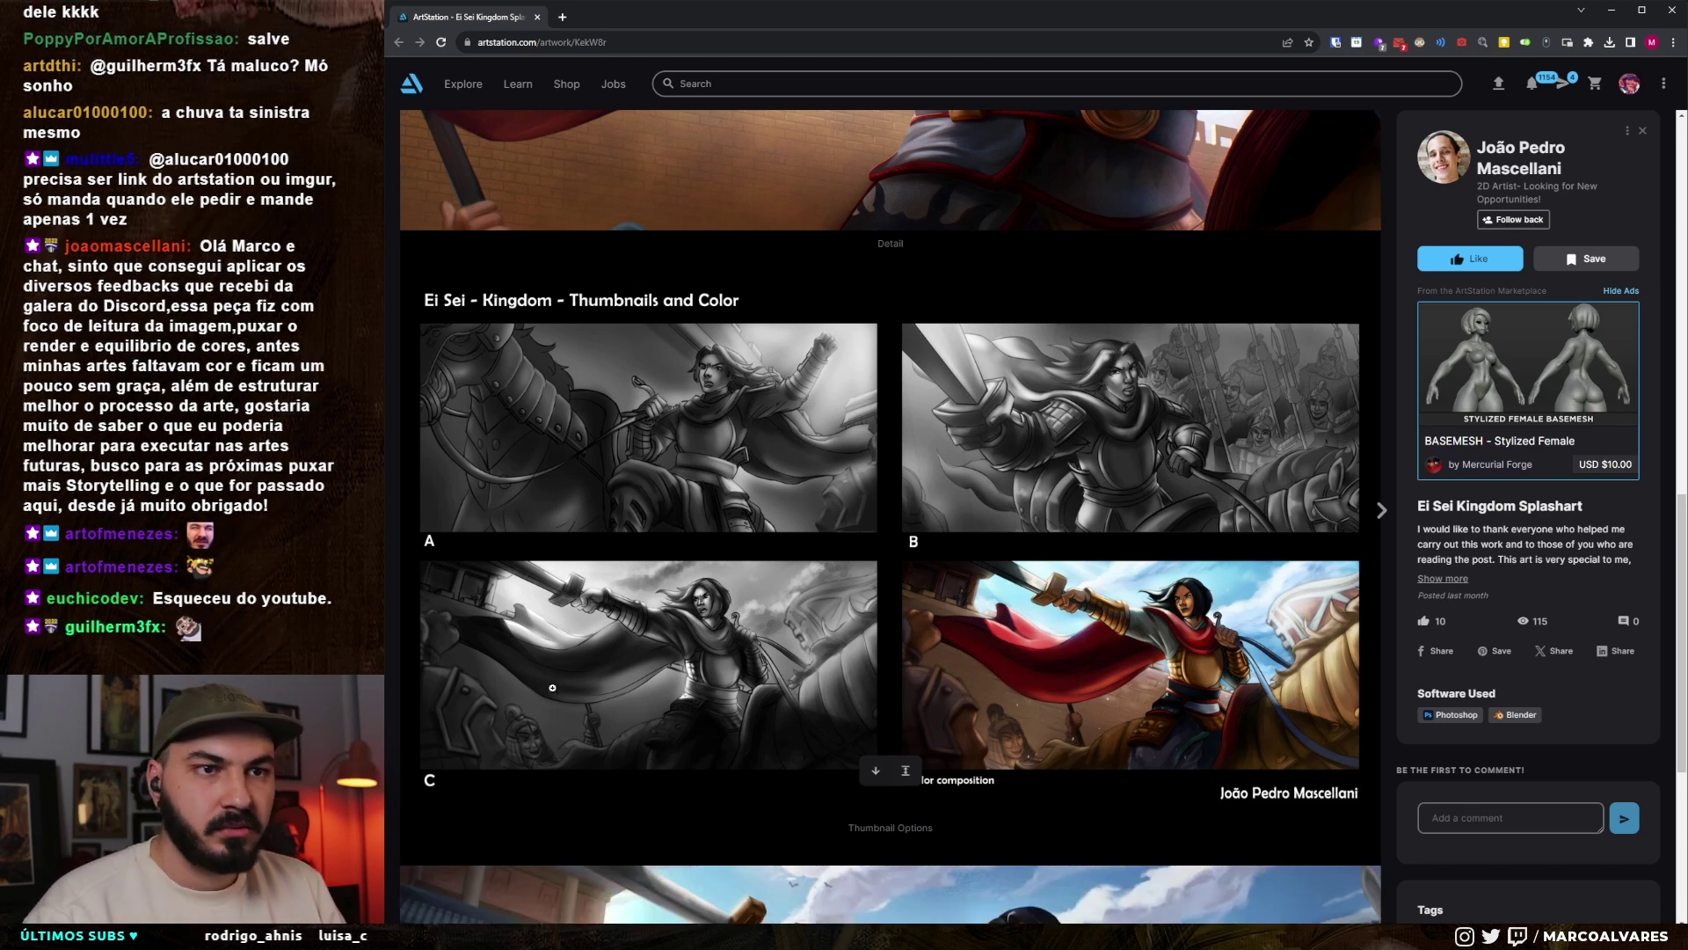
pyautogui.scroll(-3, 552, 688)
pyautogui.scroll(-1, 677, 479)
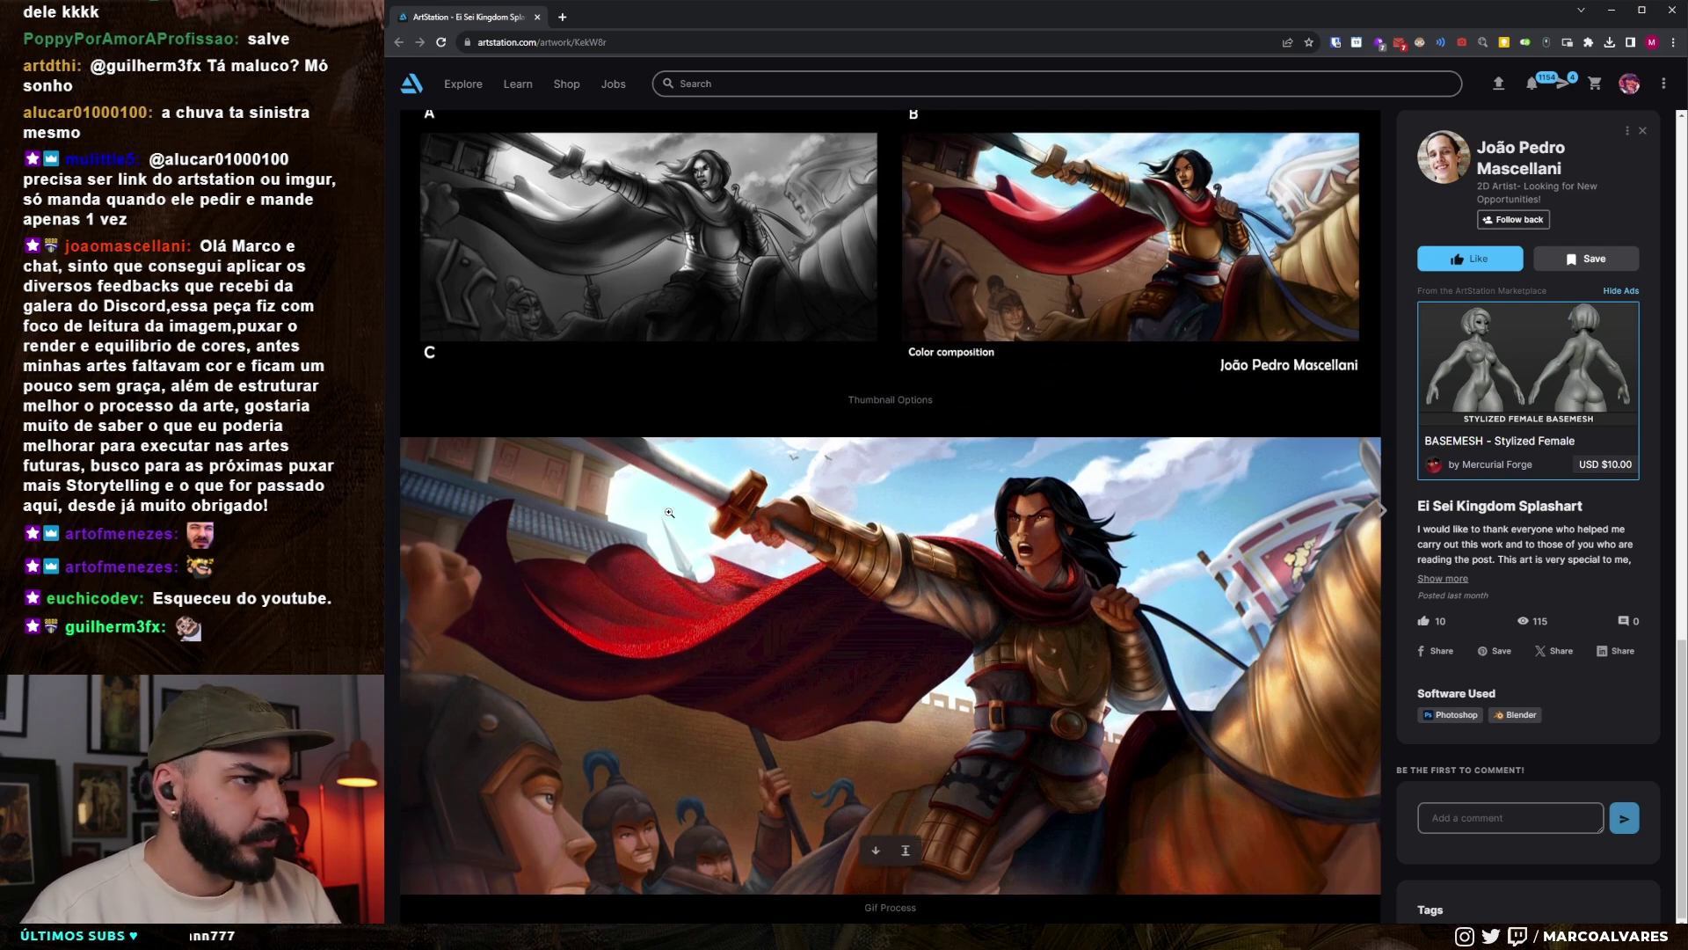
pyautogui.scroll(3, 879, 518)
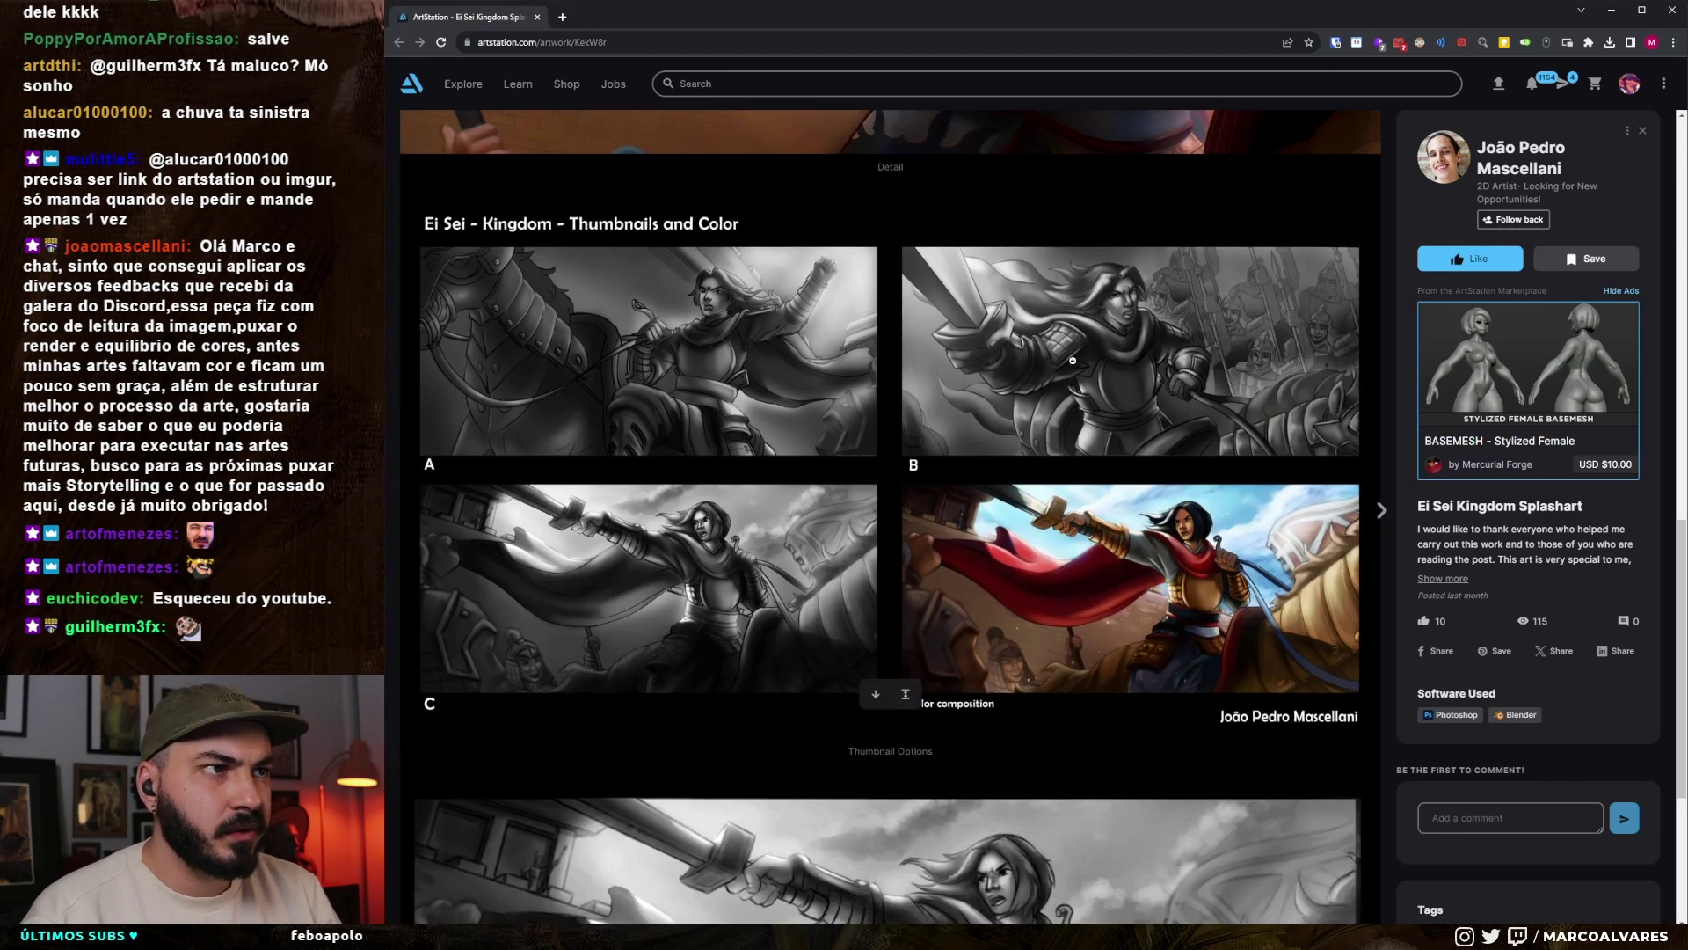
pyautogui.click(1447, 577)
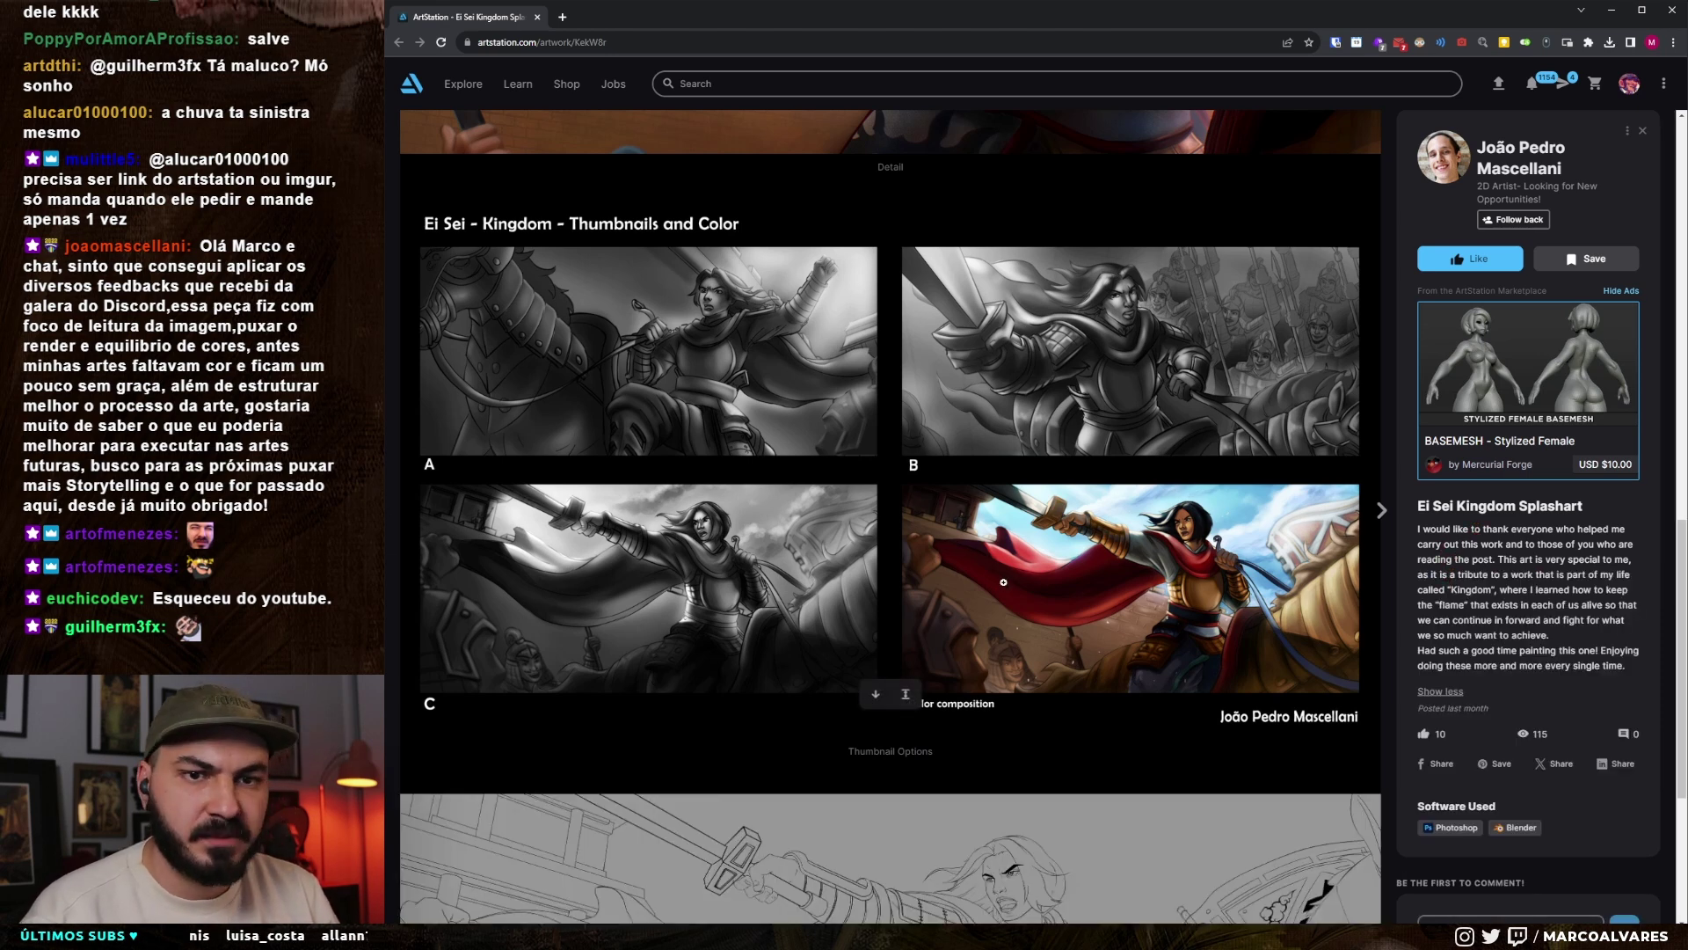
pyautogui.scroll(-3, 1003, 582)
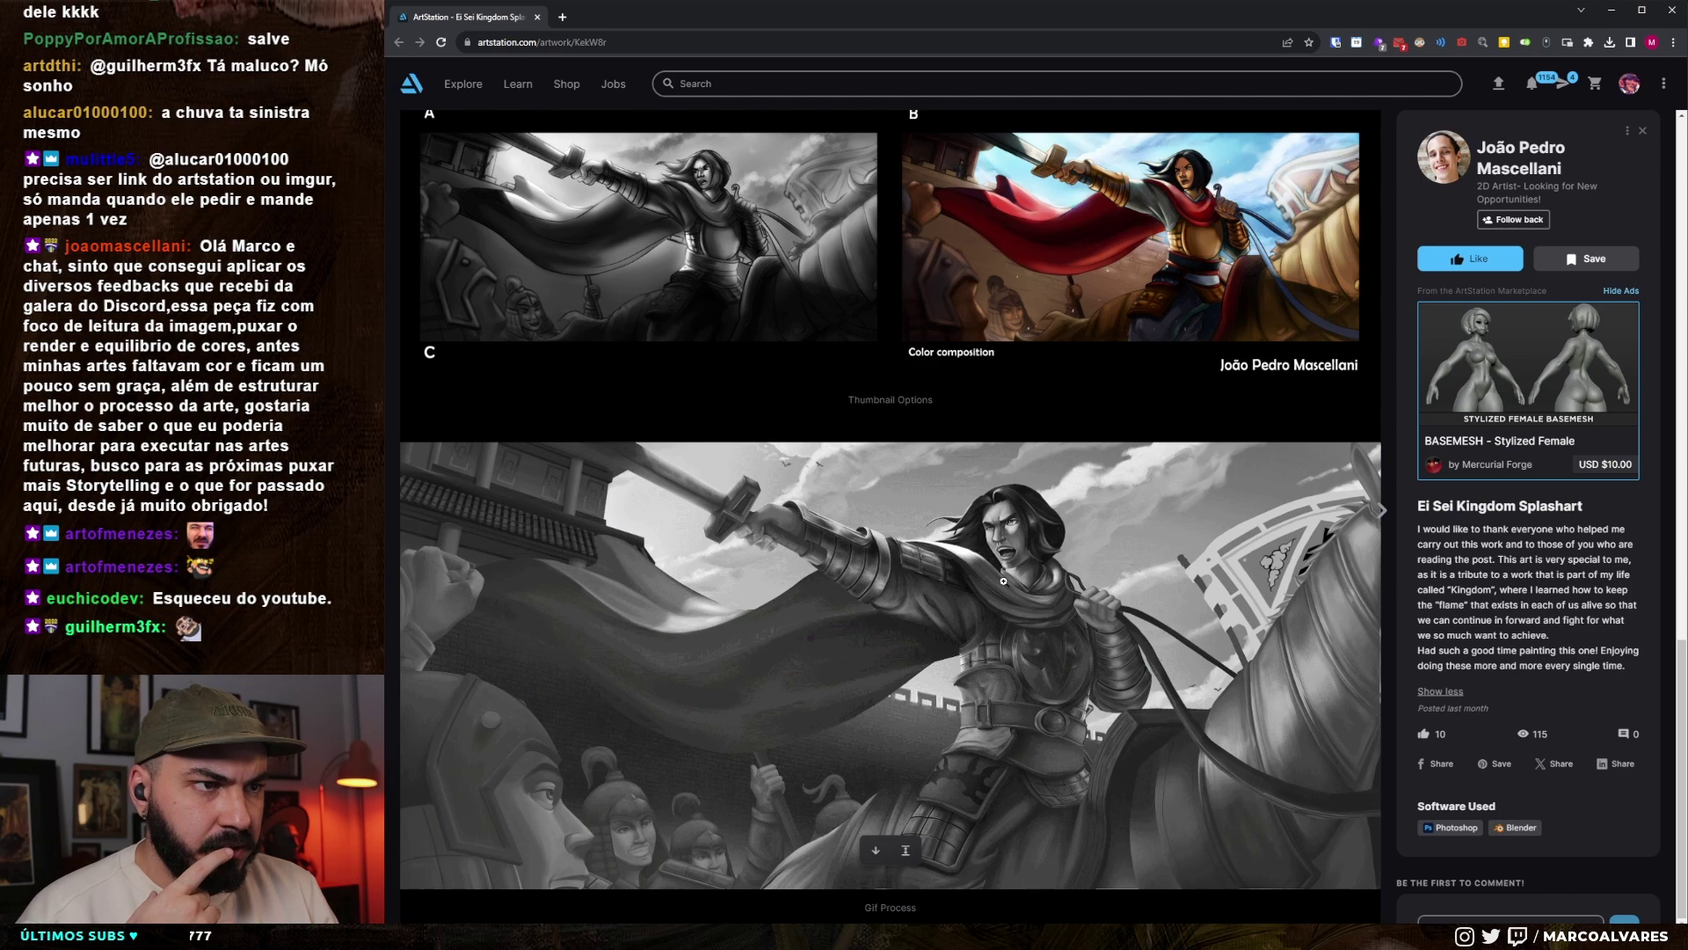
pyautogui.scroll(20, 1004, 580)
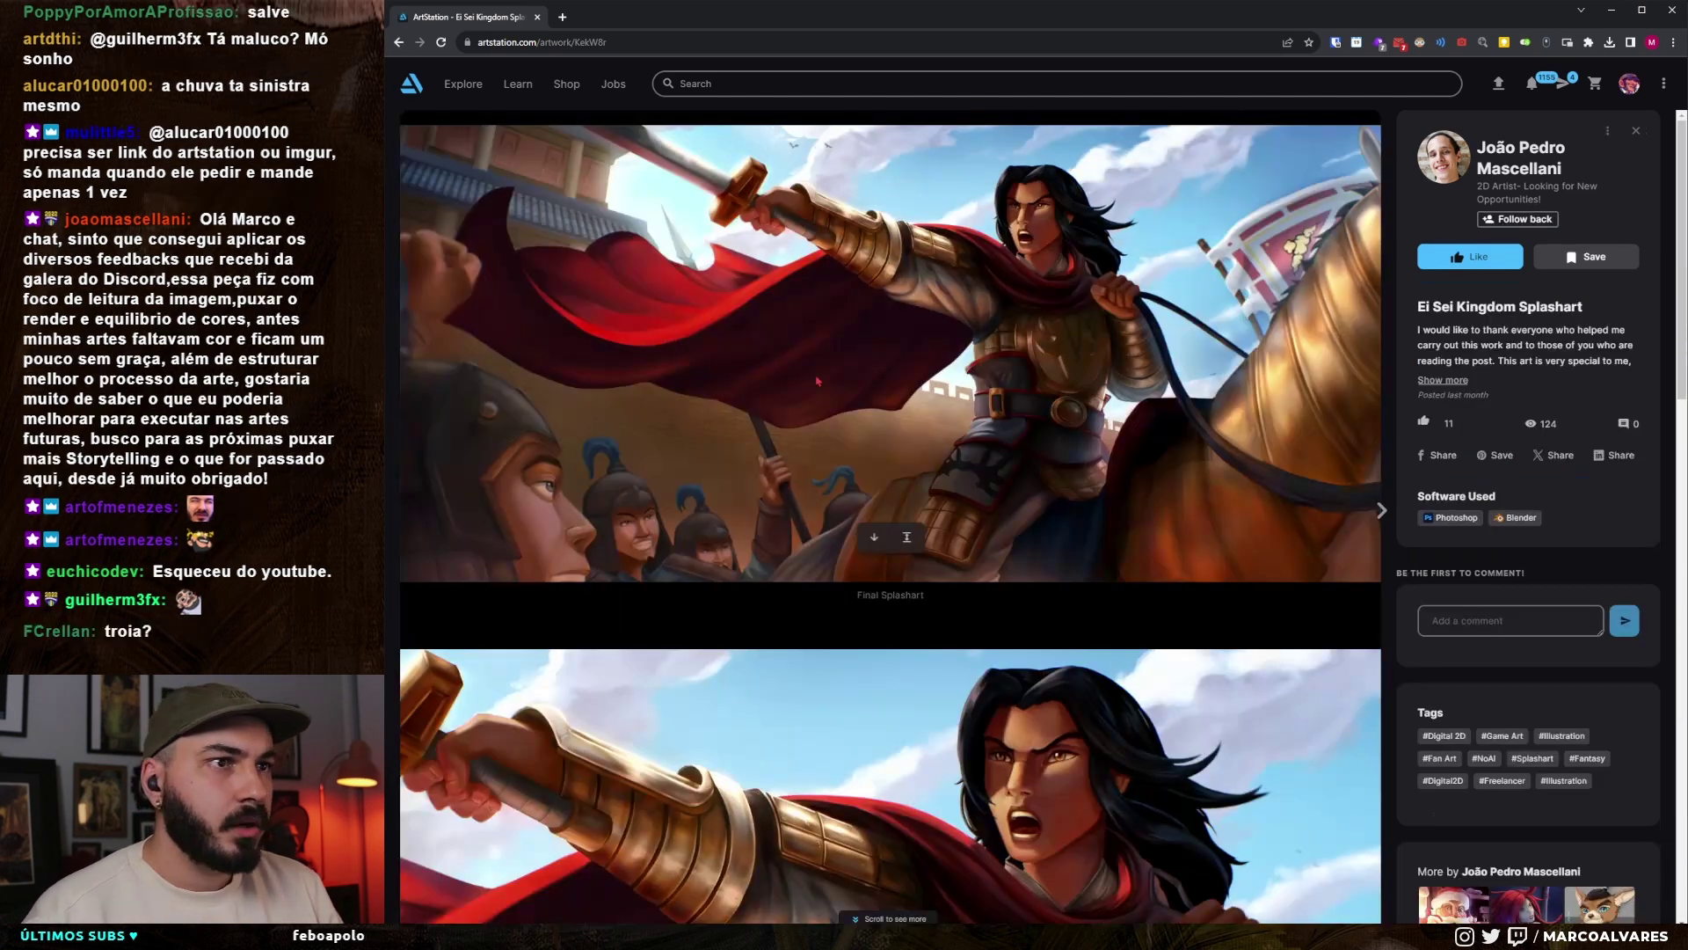
# - Copy the final splash art image from the artwork page
pyautogui.rightClick(816, 377)
pyautogui.click(847, 414)
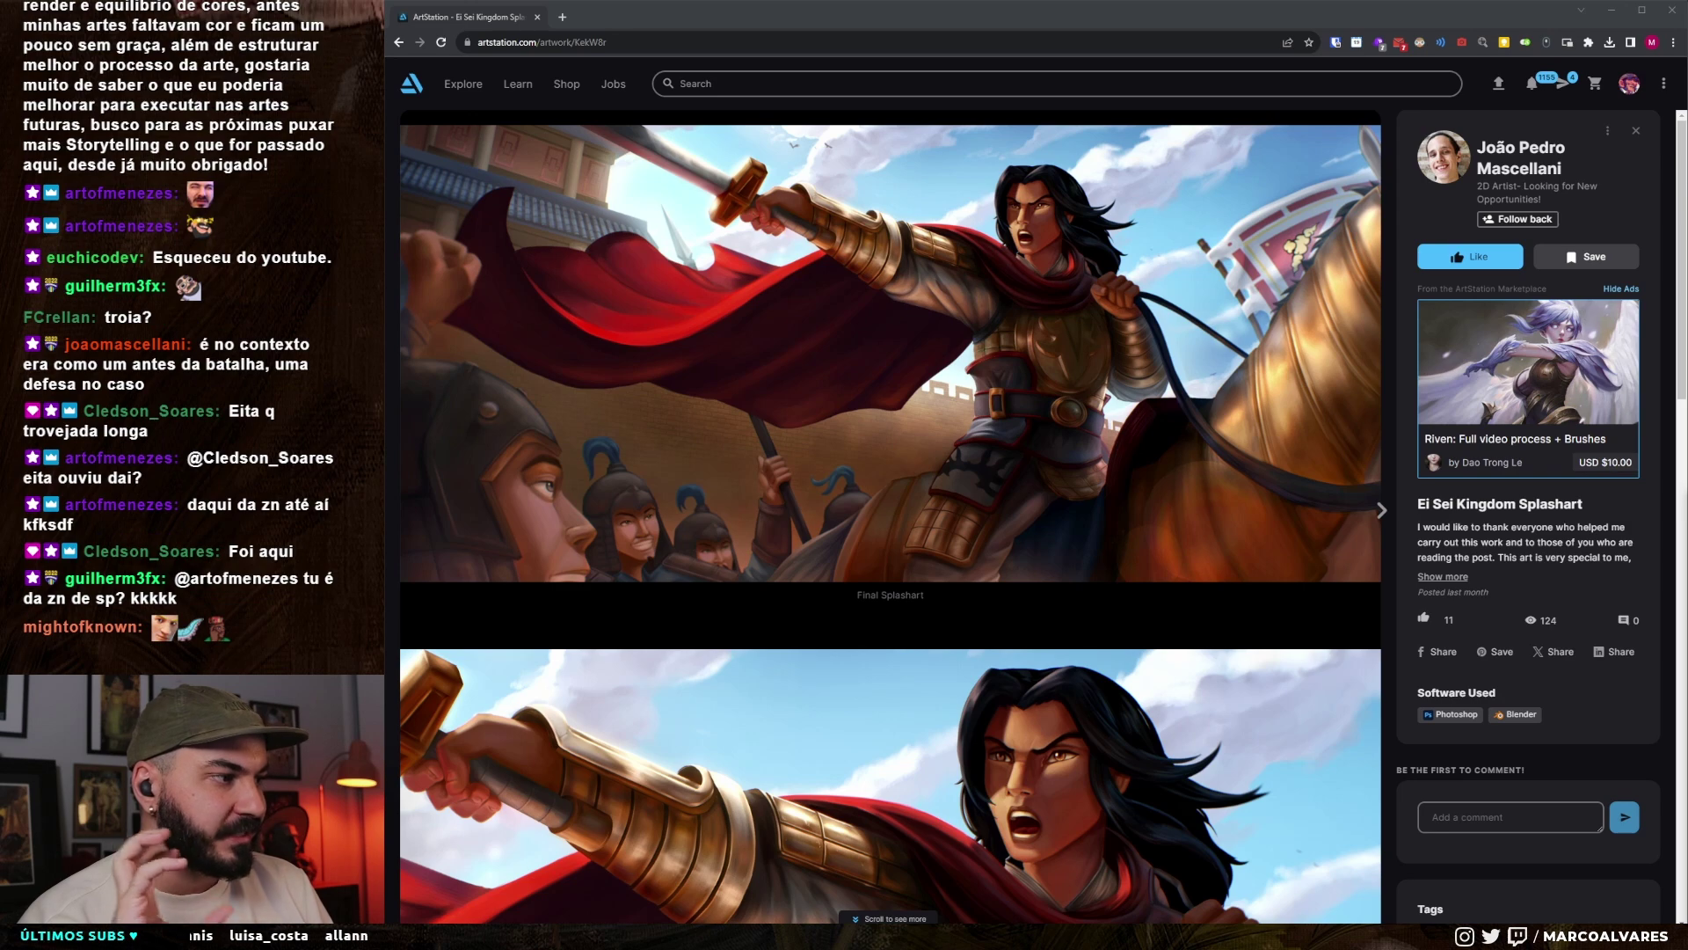
# - Look through the Goodbrush site's battle and crowd paintings as composition references, and close the site when done
pyautogui.moveTo(1686, 510)
pyautogui.mouseDown()
pyautogui.moveTo(906, 288)
pyautogui.moveTo(888, 2)
pyautogui.mouseUp()
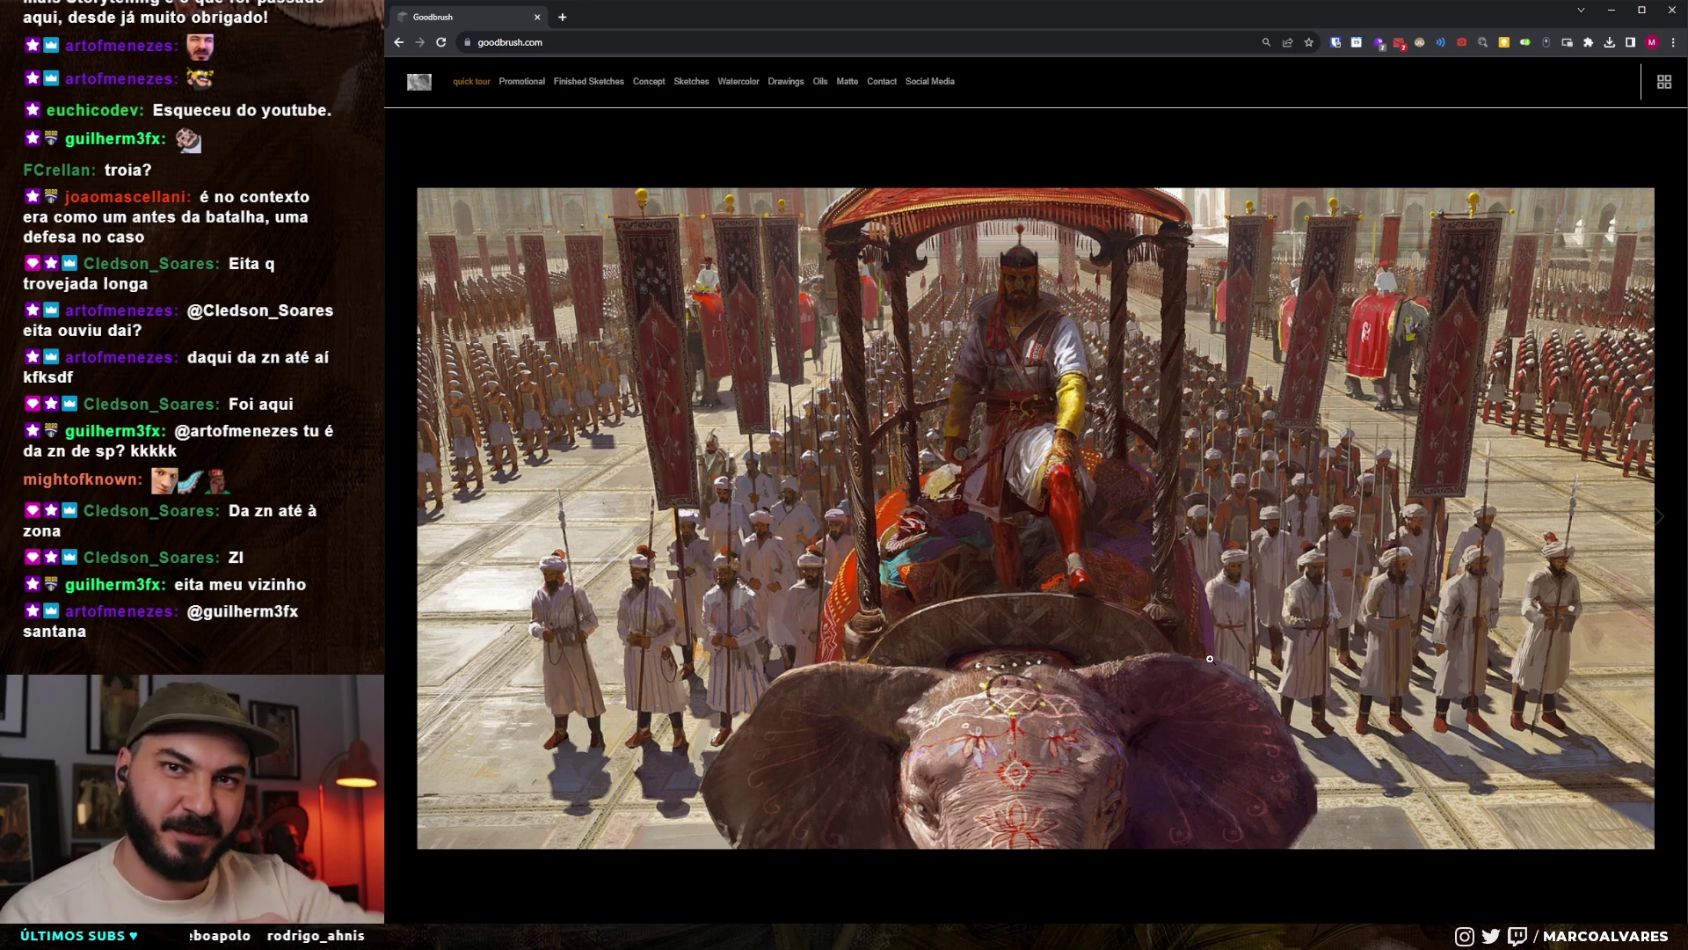
pyautogui.click(1661, 520)
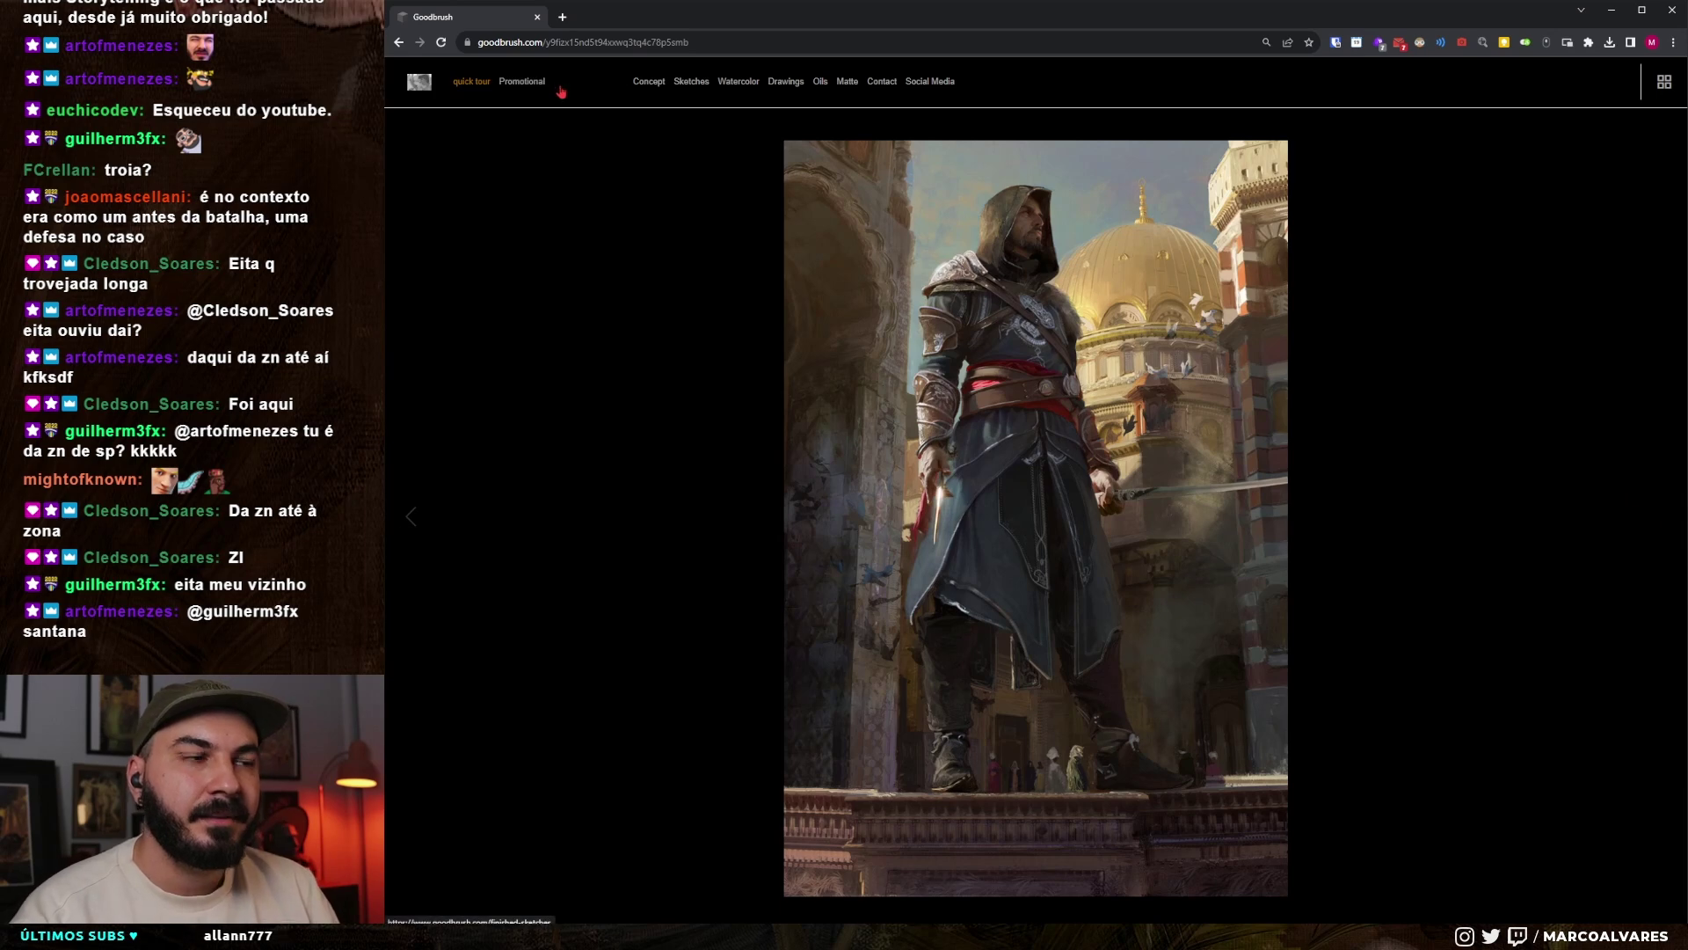
pyautogui.click(1662, 518)
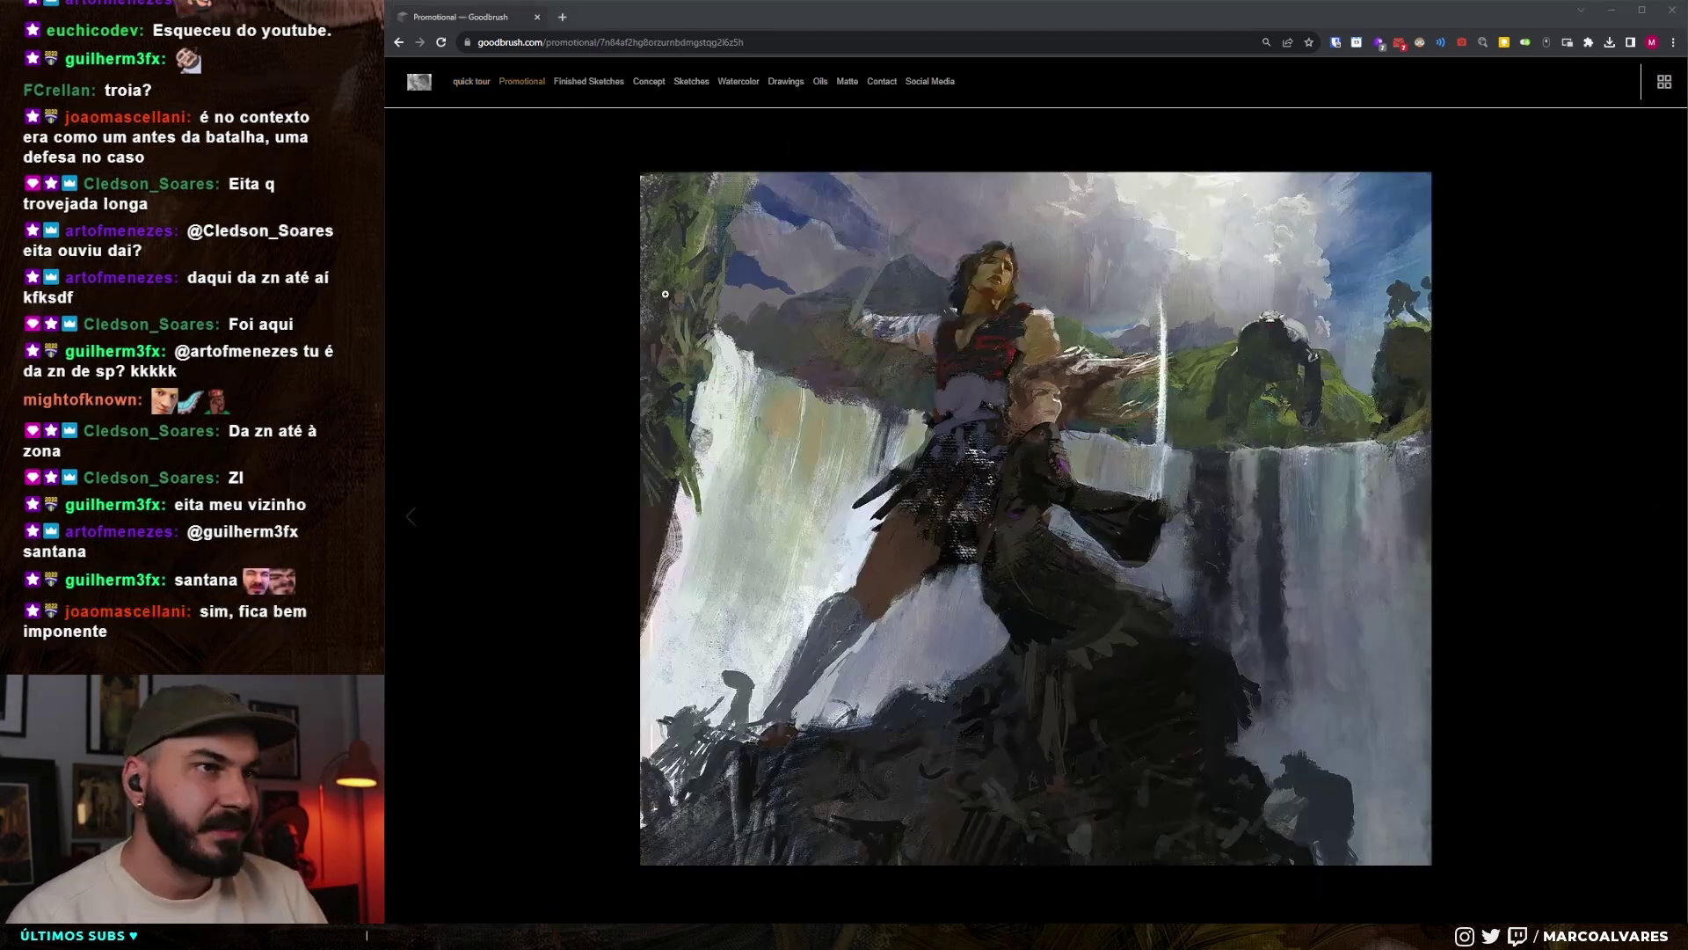
pyautogui.click(1659, 518)
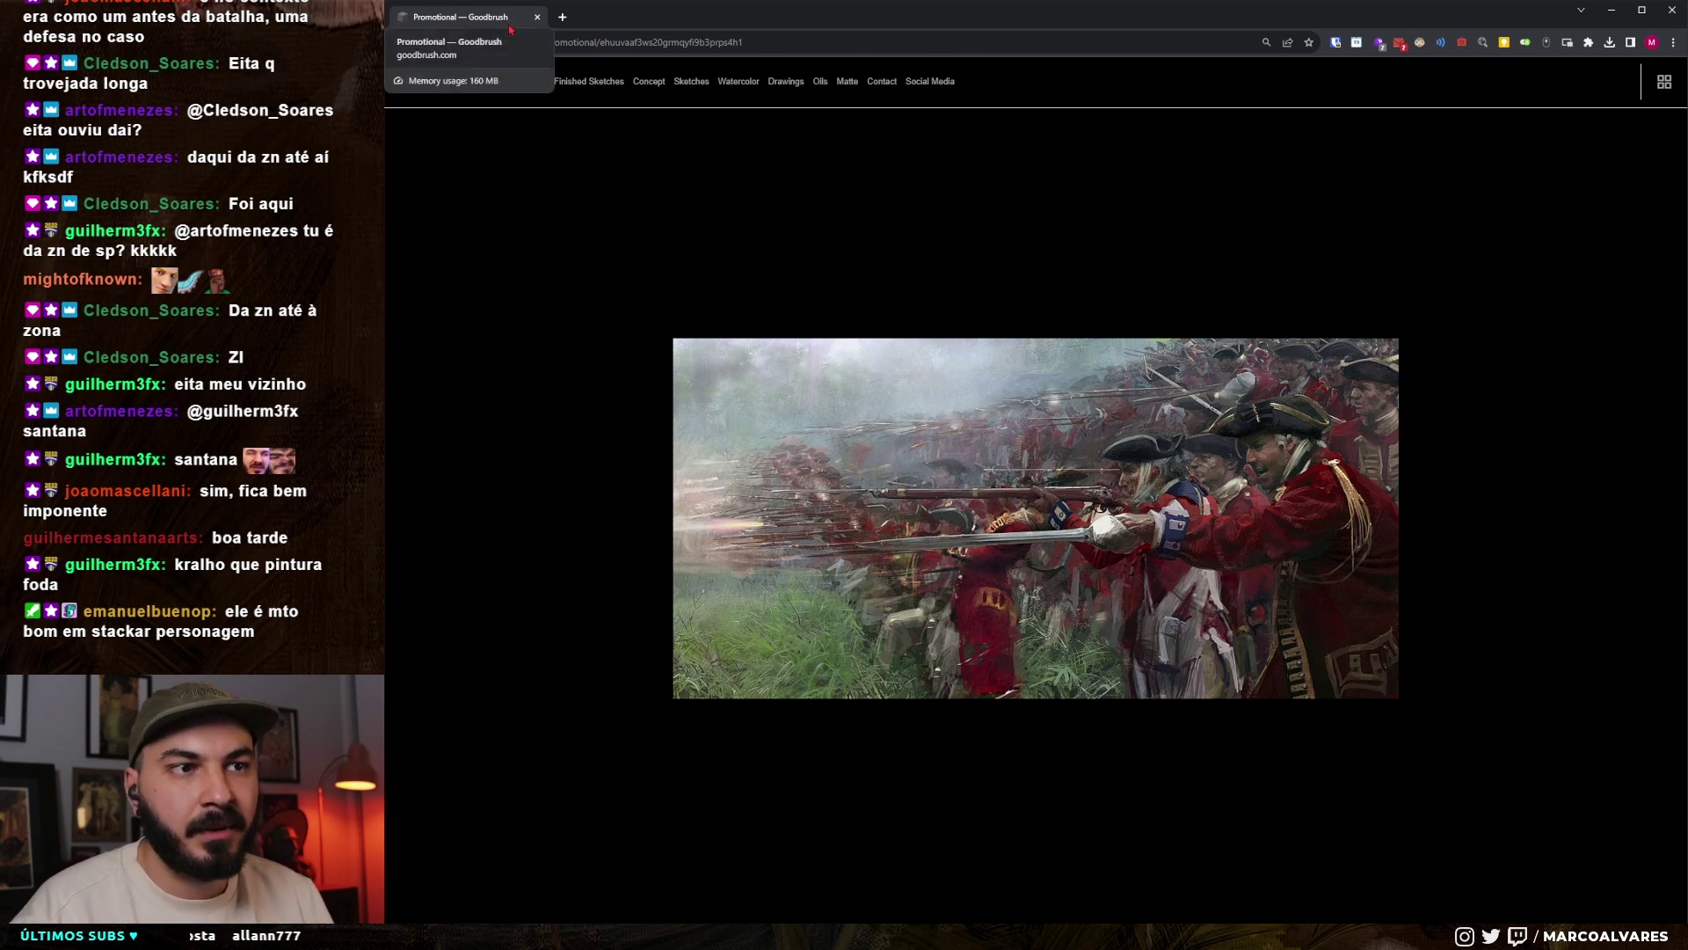
pyautogui.middleClick(413, 13)
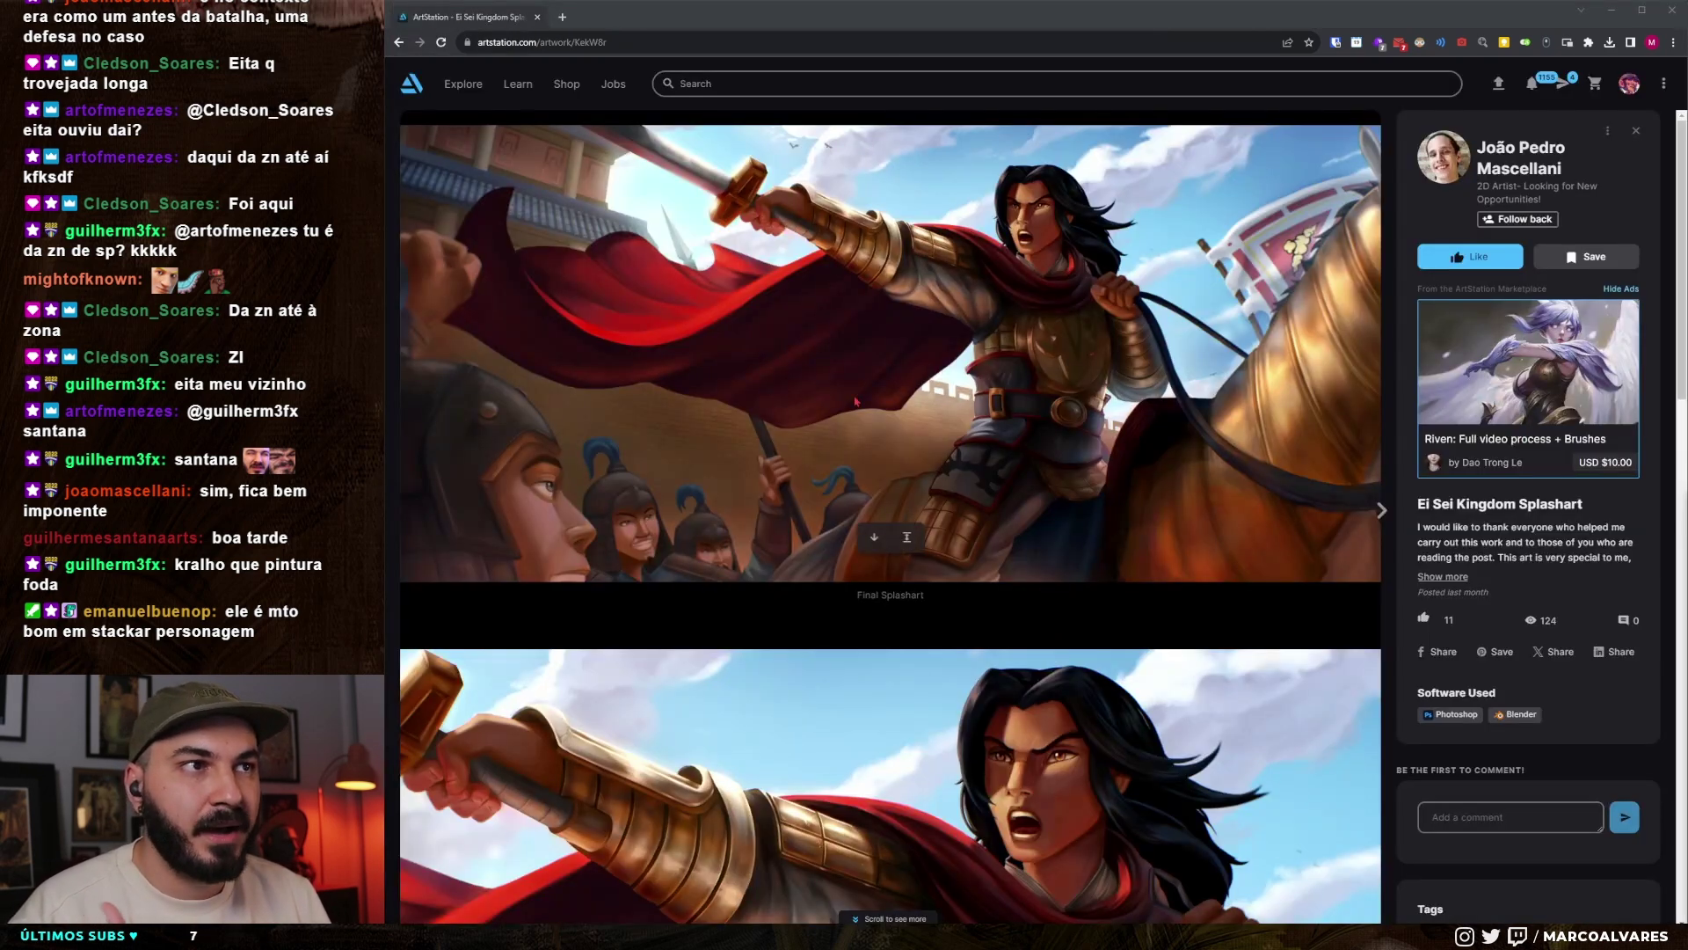
# - Switch to Photoshop and add a new empty layer above the splash art
pyautogui.click(783, 534)
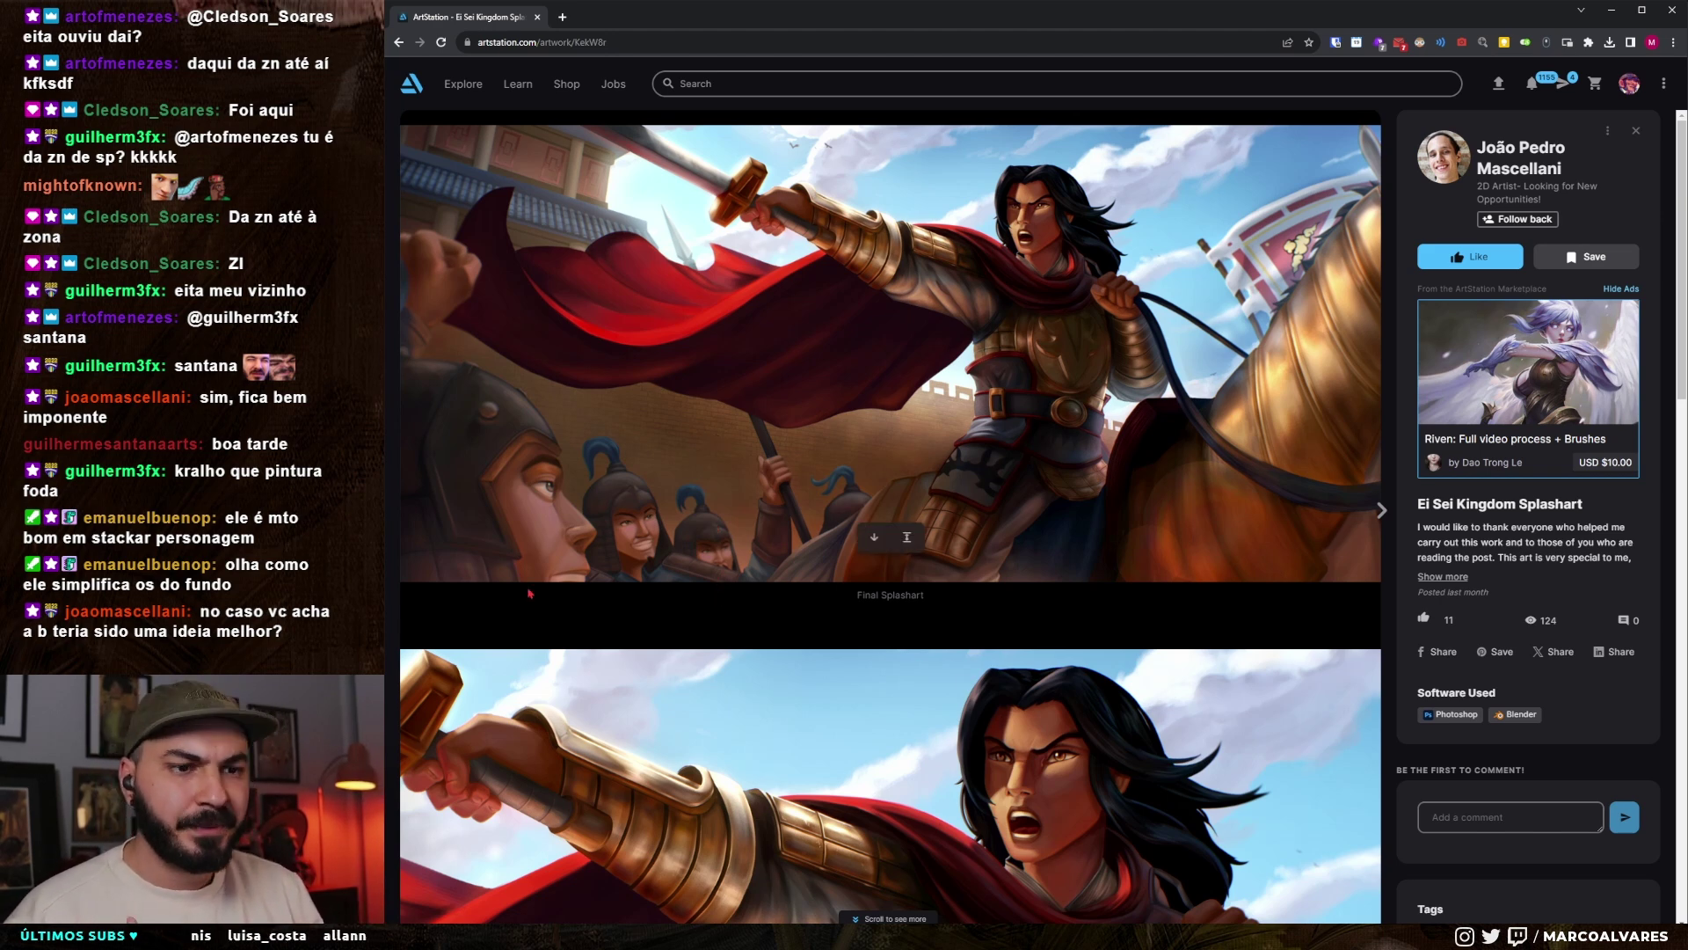
pyautogui.hotkey('alt', 'Tab')
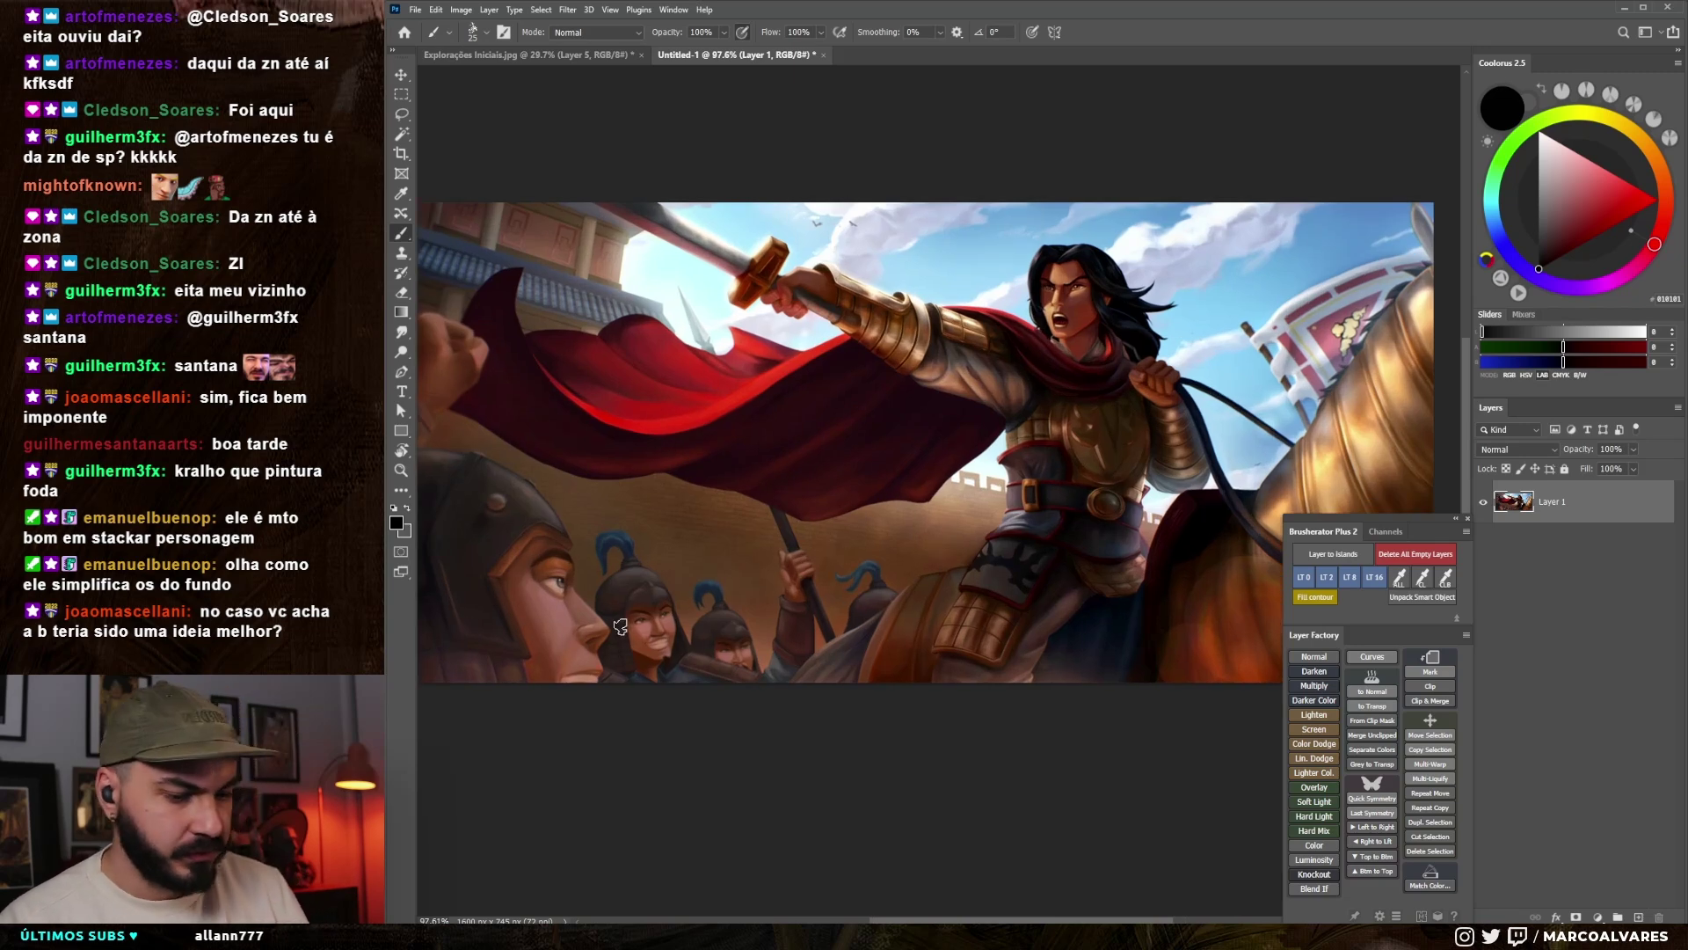
pyautogui.hotkey('ctrl', 'alt', 'shift', 'n')
# - Paint a thin vertical dark brown spear shaft behind the soldiers, beside the raised arm, using colours sampled from the painting
pyautogui.moveTo(714, 638); pyautogui.dragTo(740, 629)
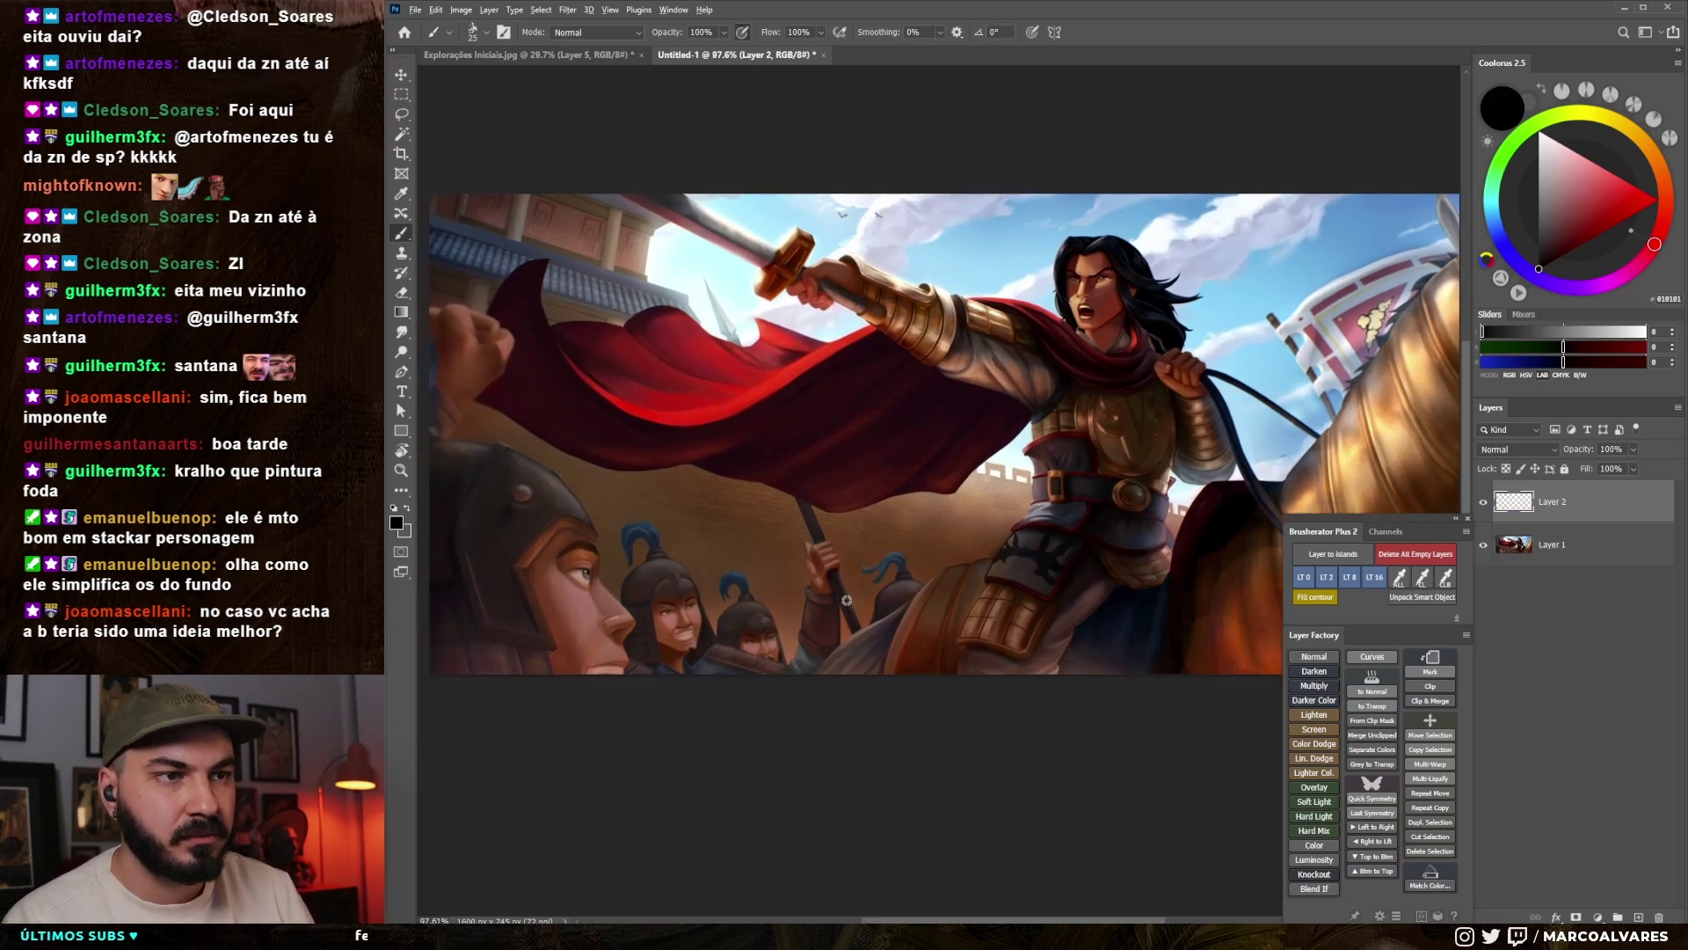
pyautogui.keyDown('alt'); pyautogui.click(844, 601); pyautogui.keyUp('alt')
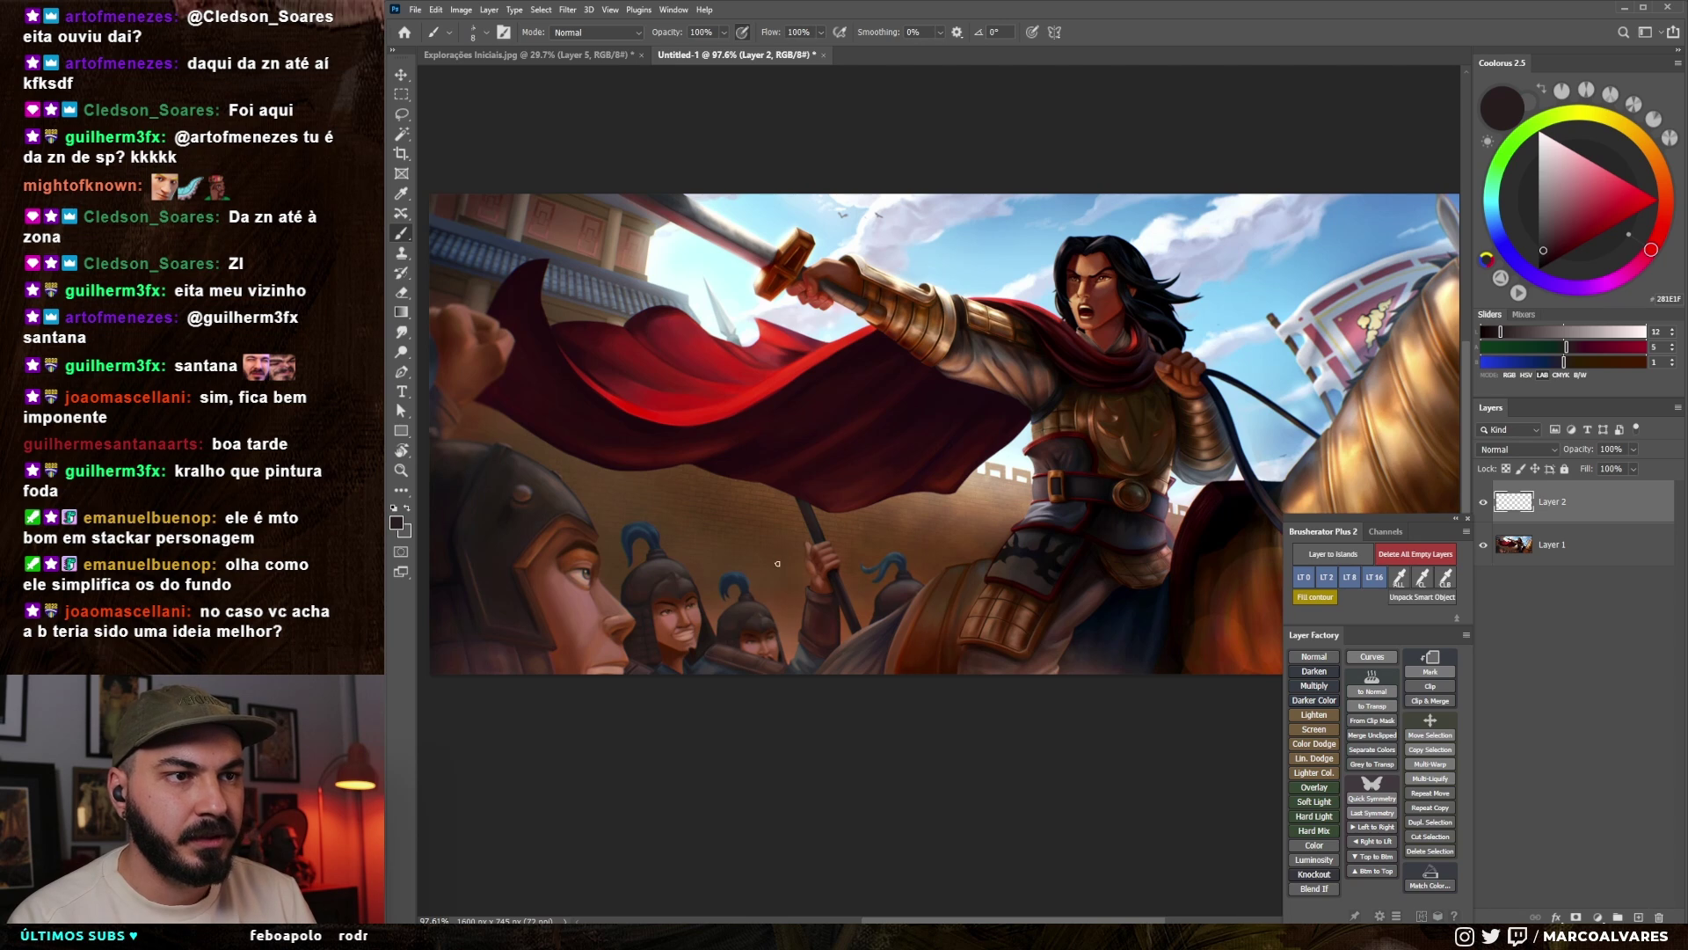
pyautogui.press(']')
pyautogui.press(']')
pyautogui.keyDown('alt'); pyautogui.click(784, 643); pyautogui.keyUp('alt')
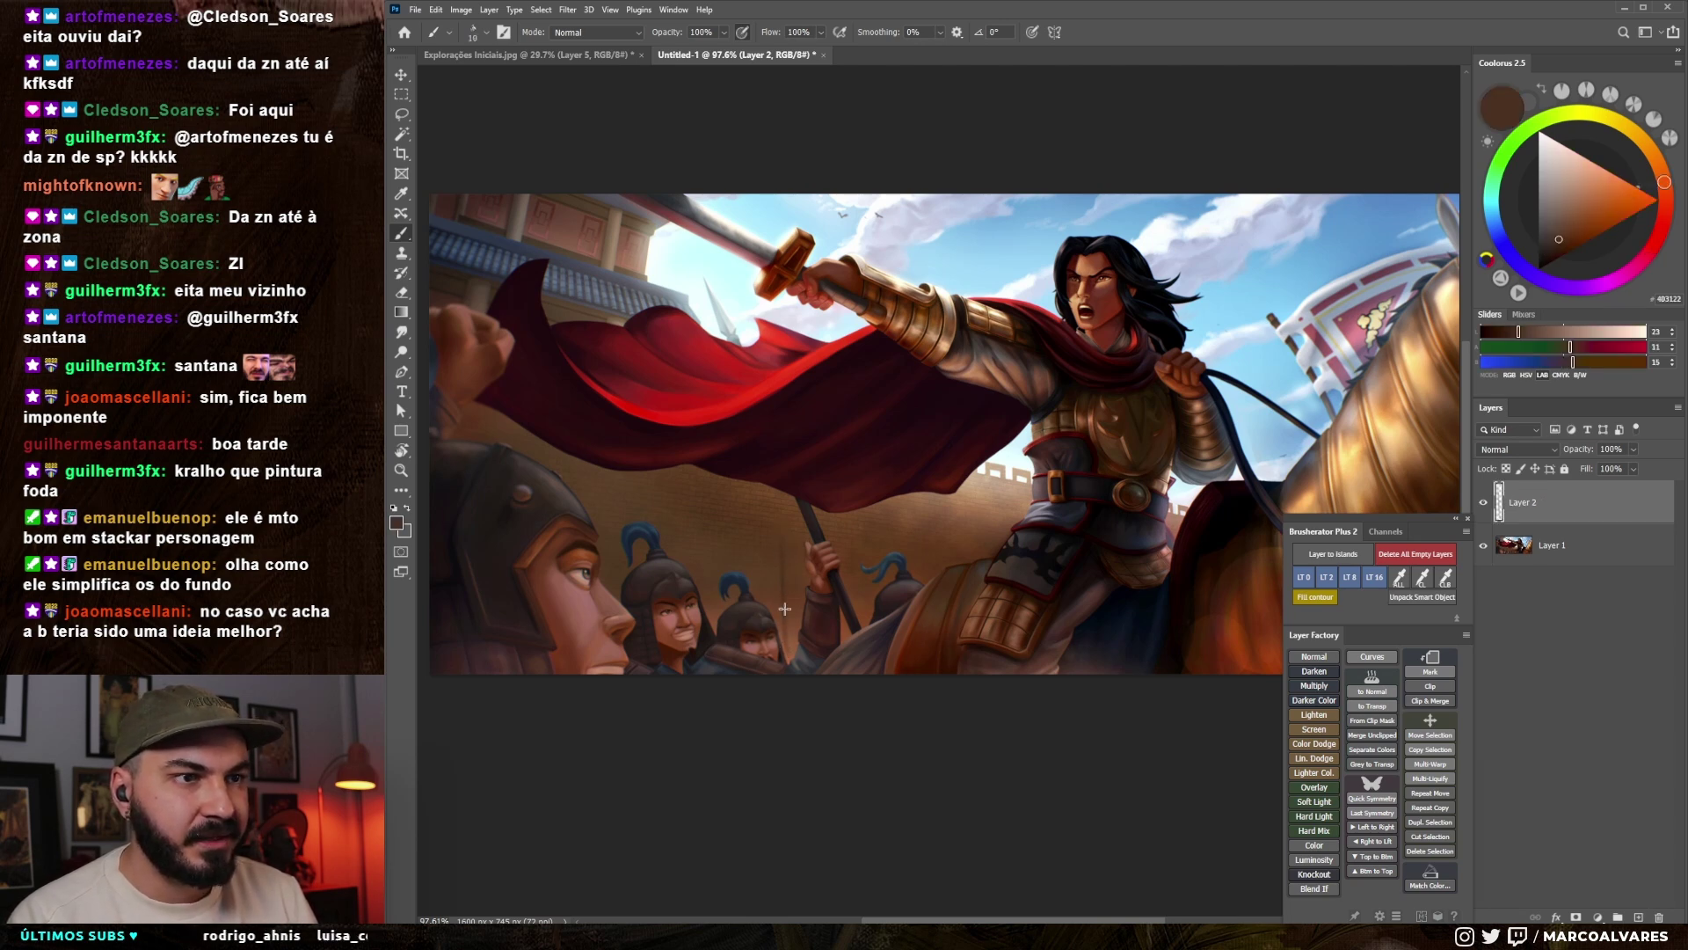
pyautogui.press('[')
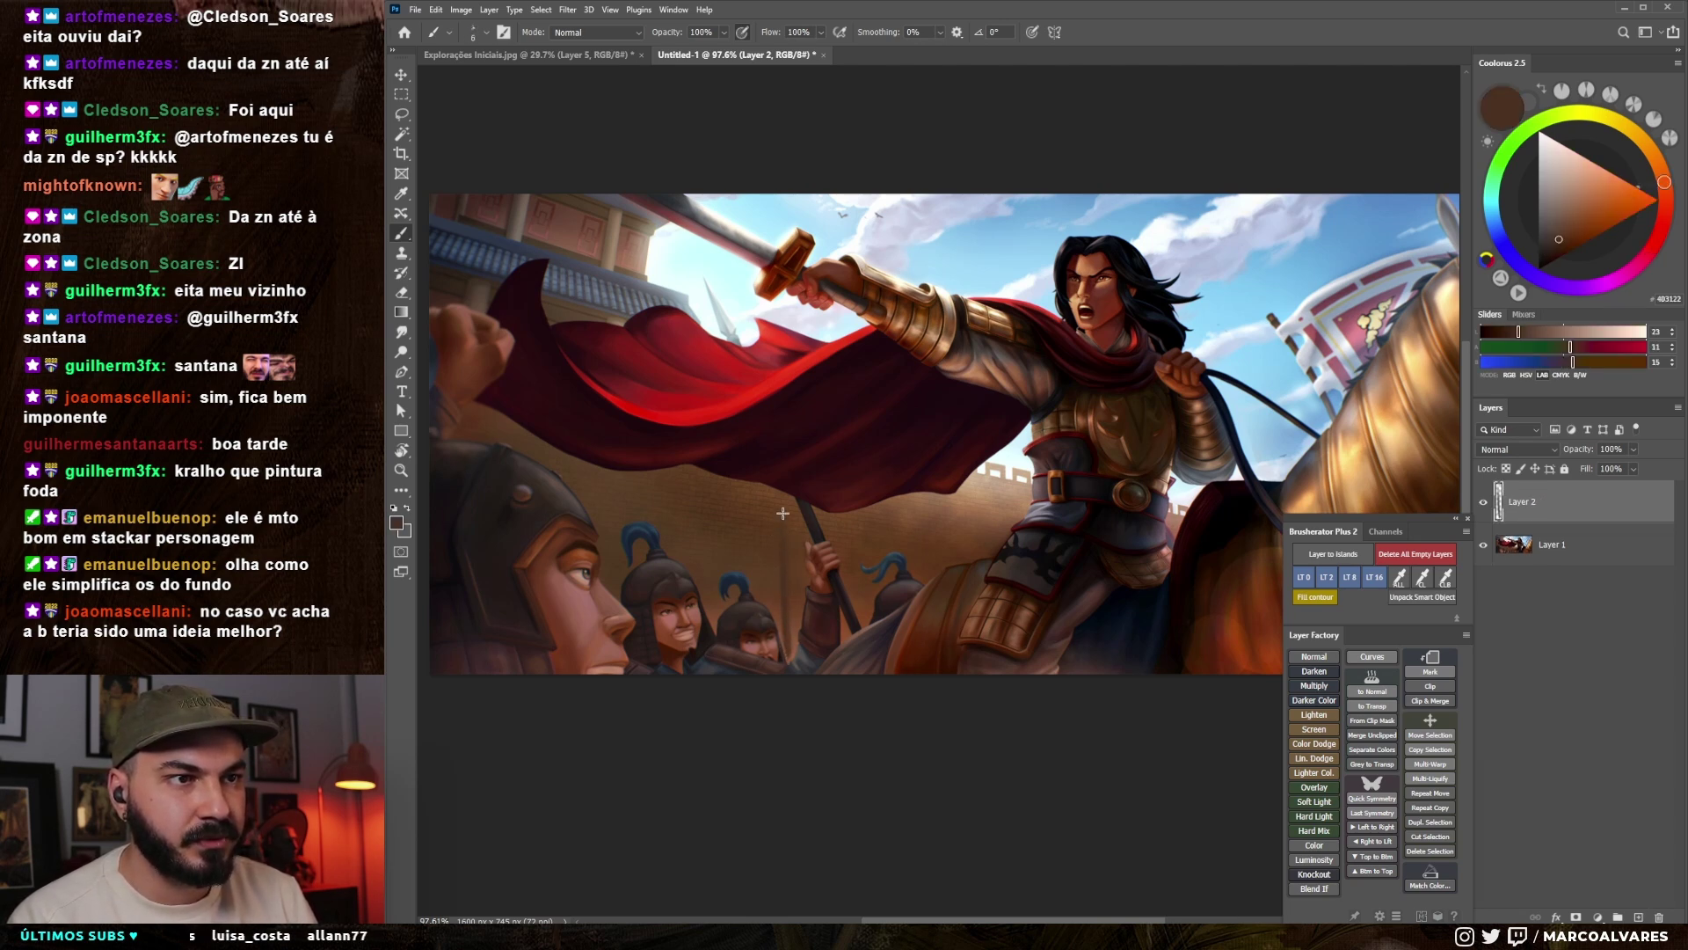
# - Paint the tip of the spear beside the raised arm with lighter brown #715241 and sampled darker brown
pyautogui.keyDown('alt'); pyautogui.click(1337, 378); pyautogui.keyUp('alt')
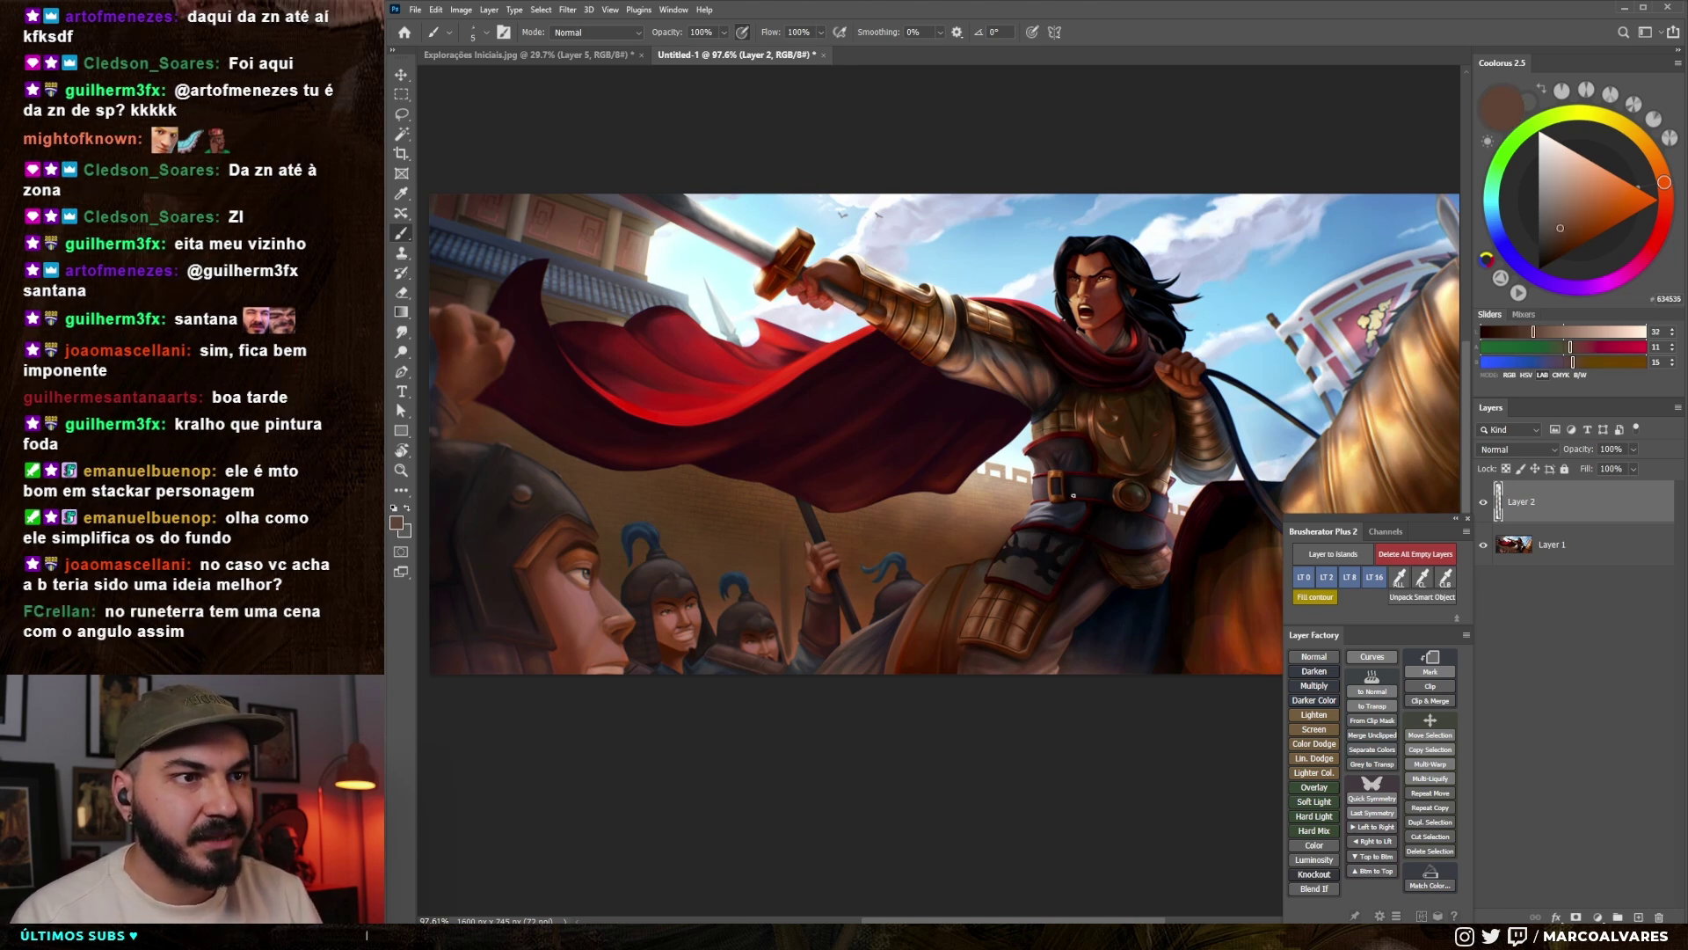
pyautogui.click(1544, 333)
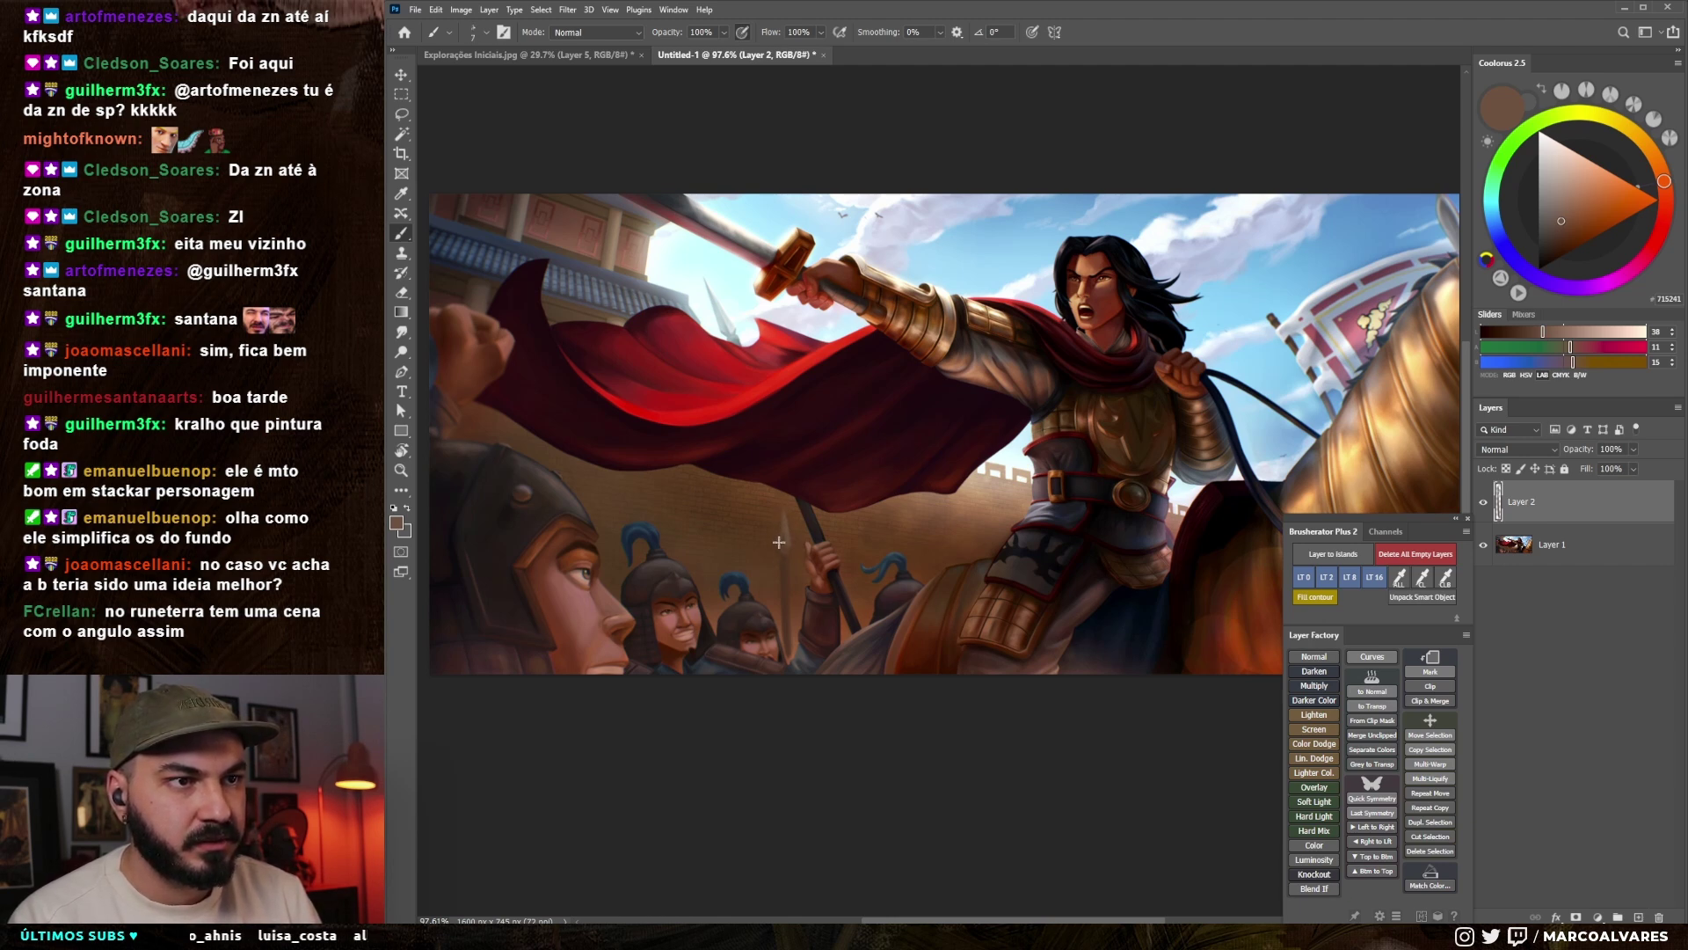
pyautogui.press('x')
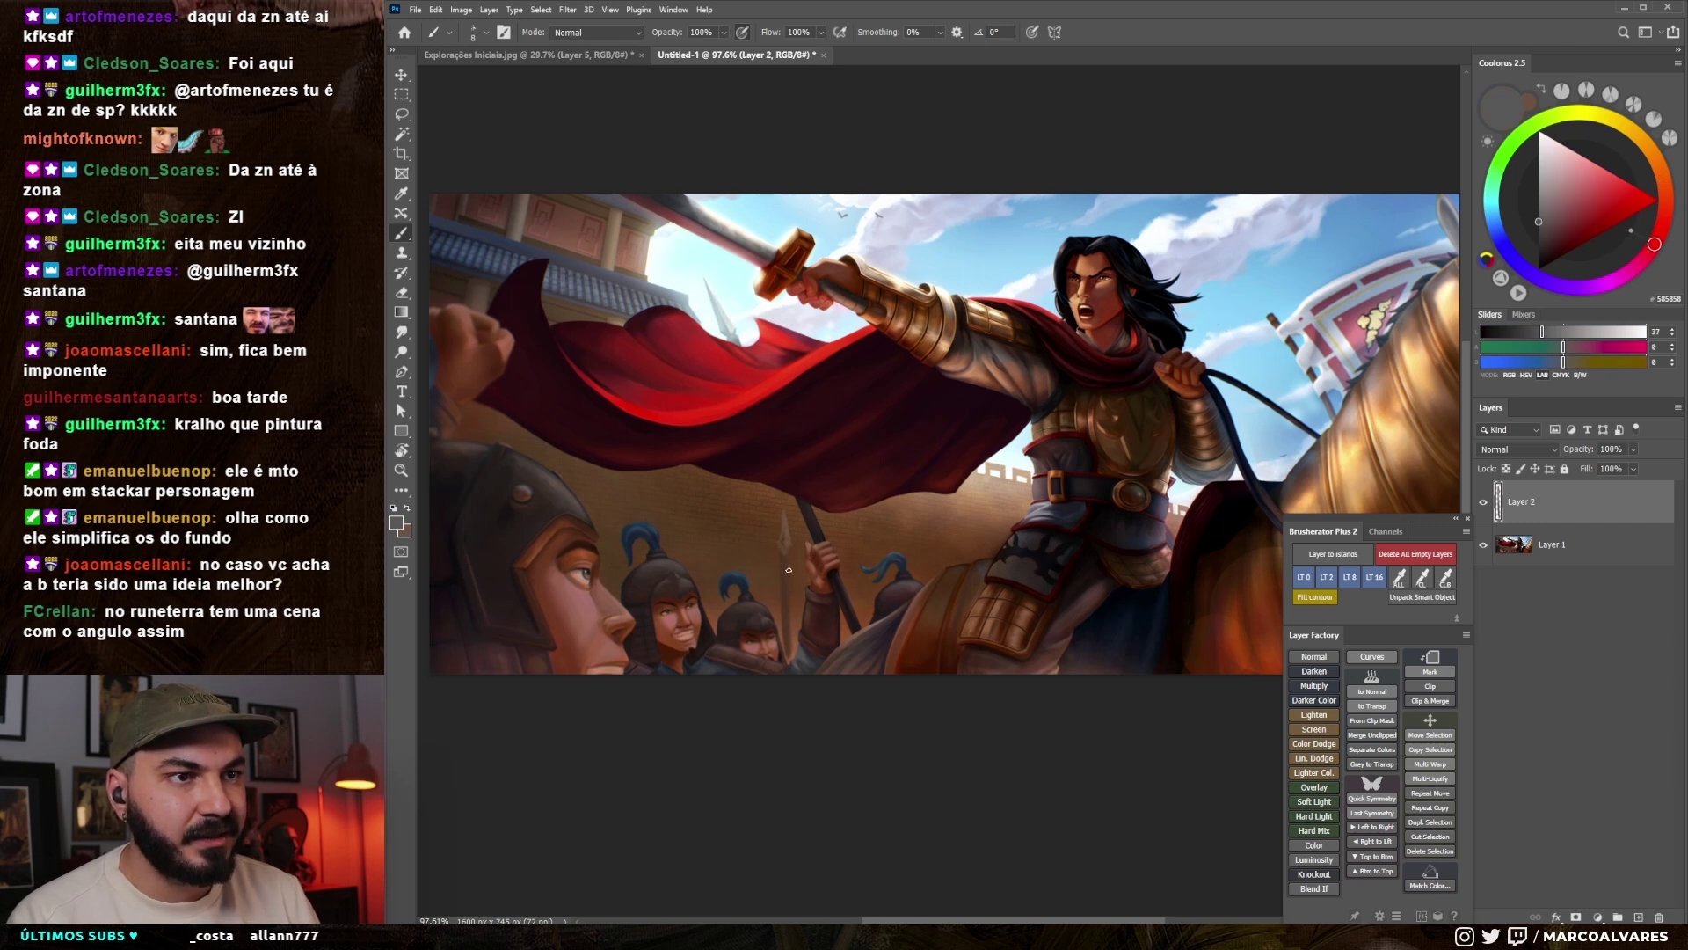
pyautogui.keyDown('alt'); pyautogui.click(786, 567); pyautogui.keyUp('alt')
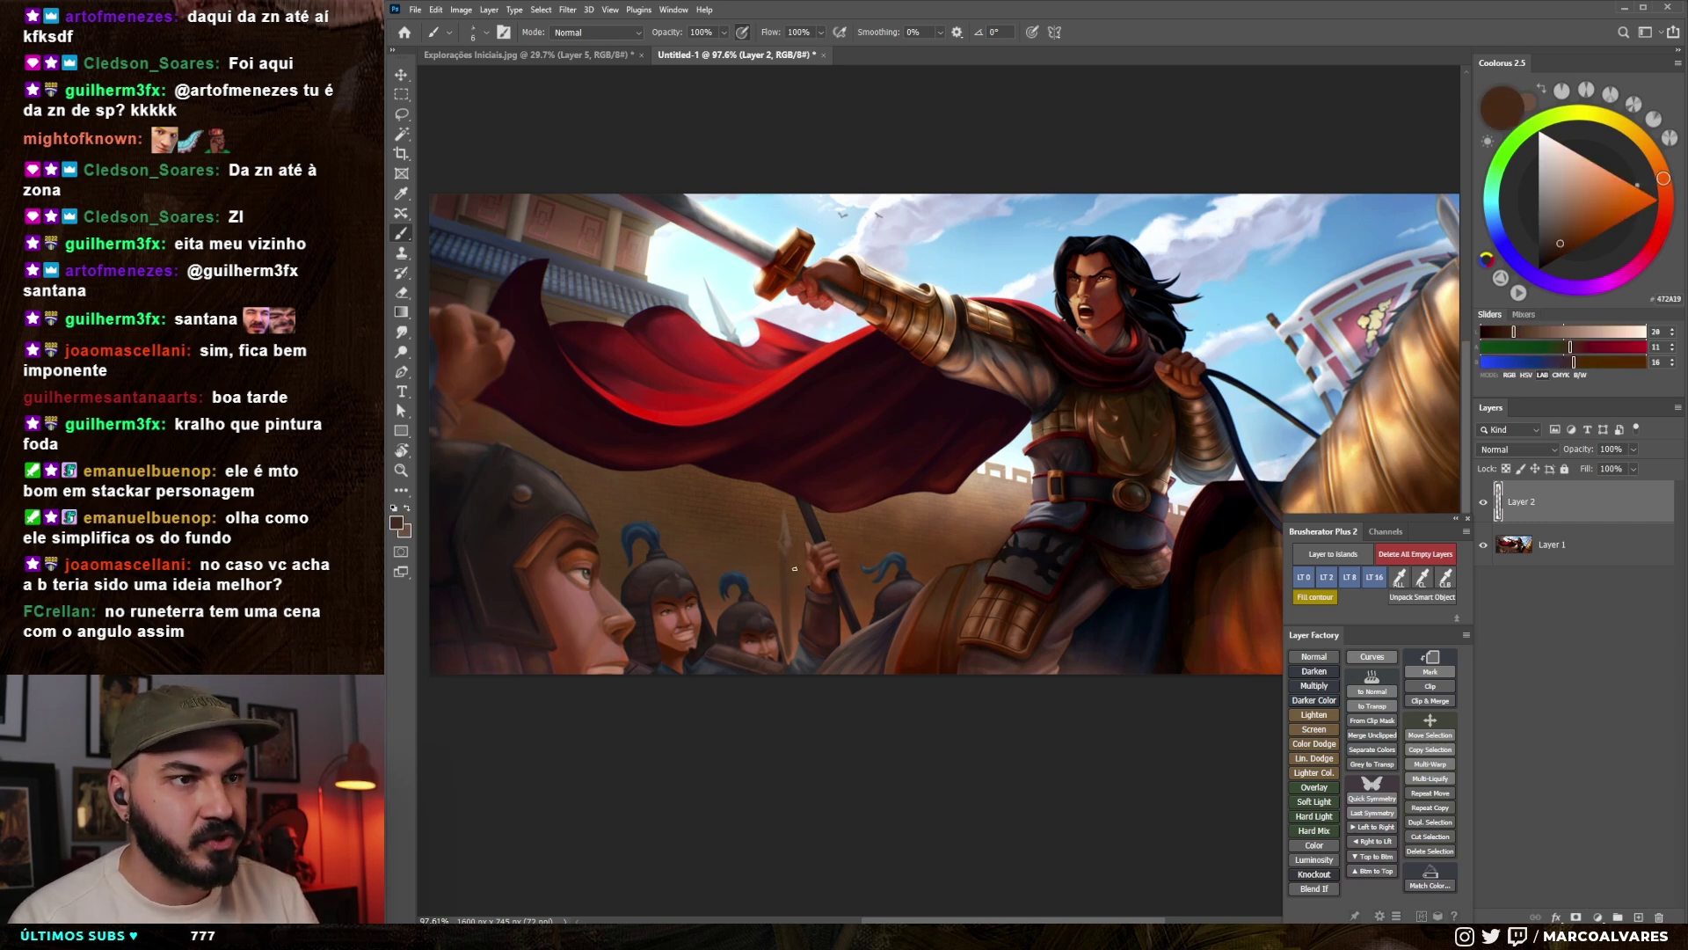
pyautogui.press('e')
pyautogui.press('b')
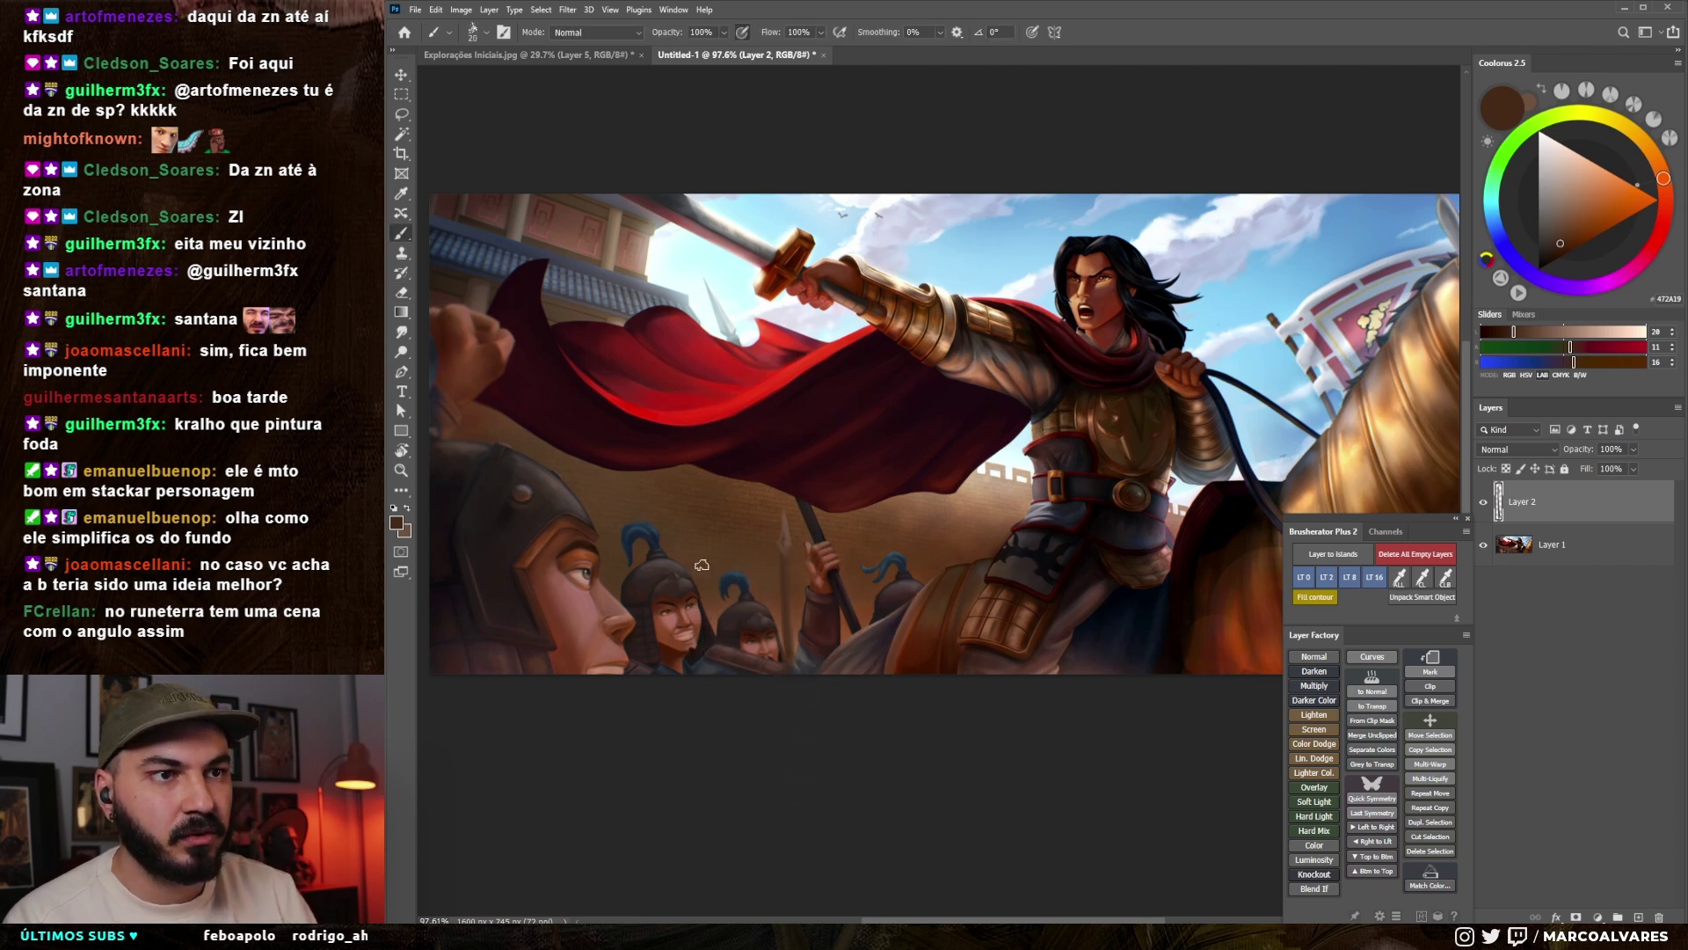
# - Paint a second dark brown spear rising between the two soldiers with blue plumes, using a smaller brush
pyautogui.moveTo(707, 552); pyautogui.dragTo(705, 564)
pyautogui.press('[')
pyautogui.press('[')
pyautogui.press('[')
pyautogui.press('[')
pyautogui.press('[')
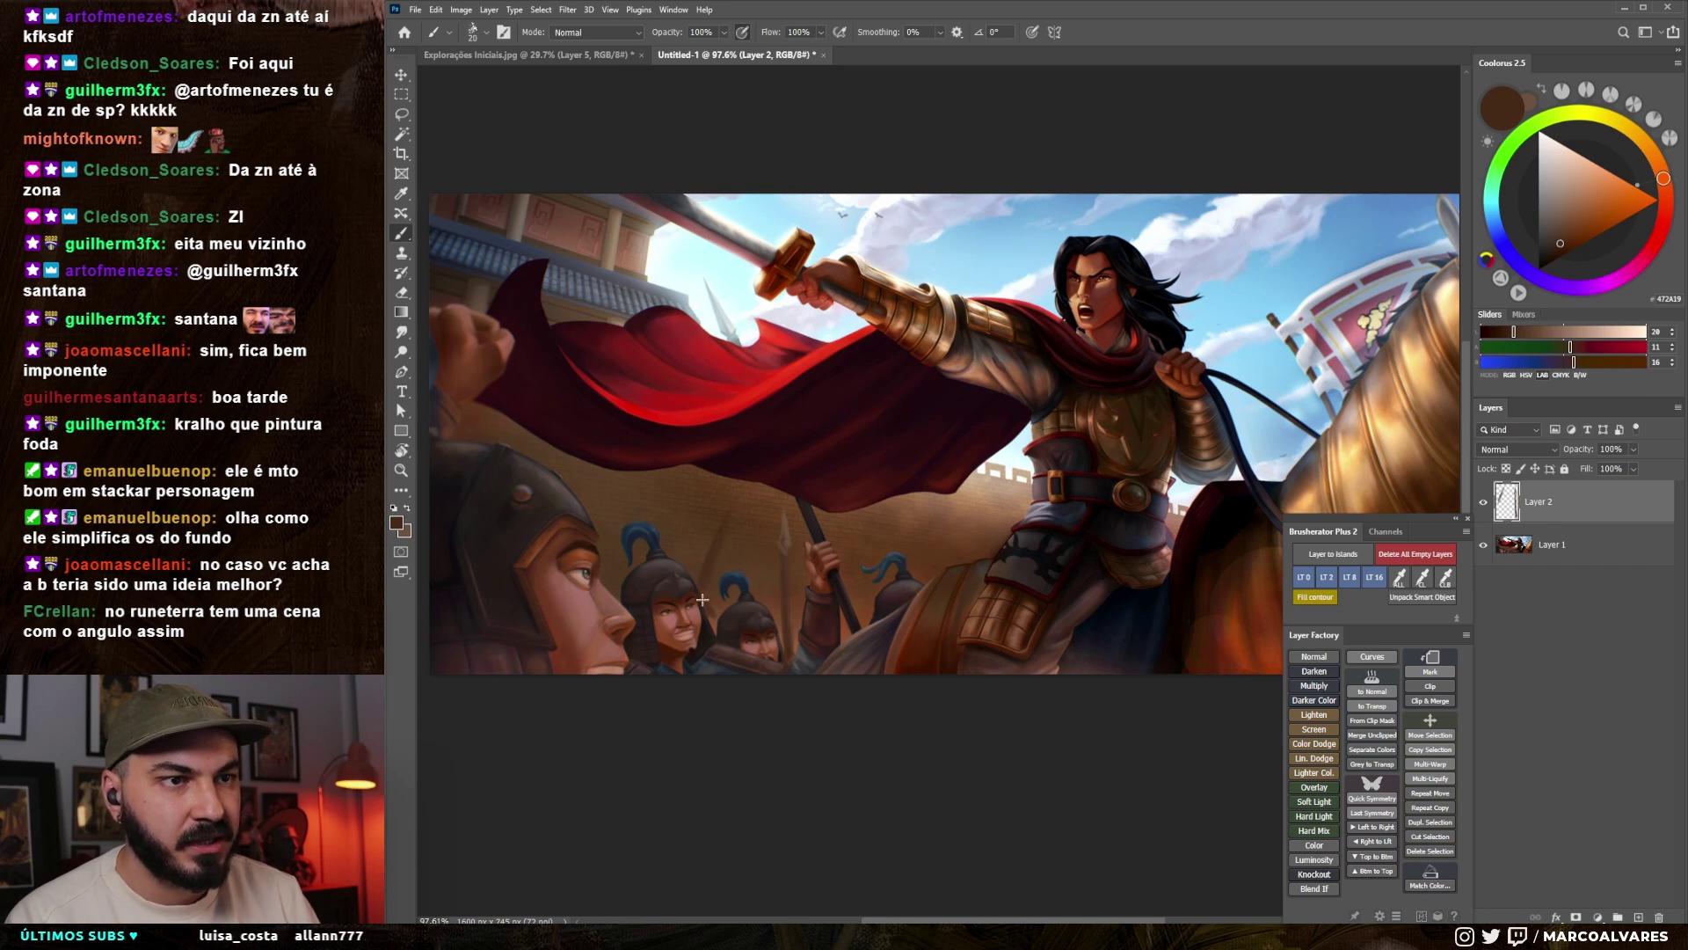
pyautogui.press('[')
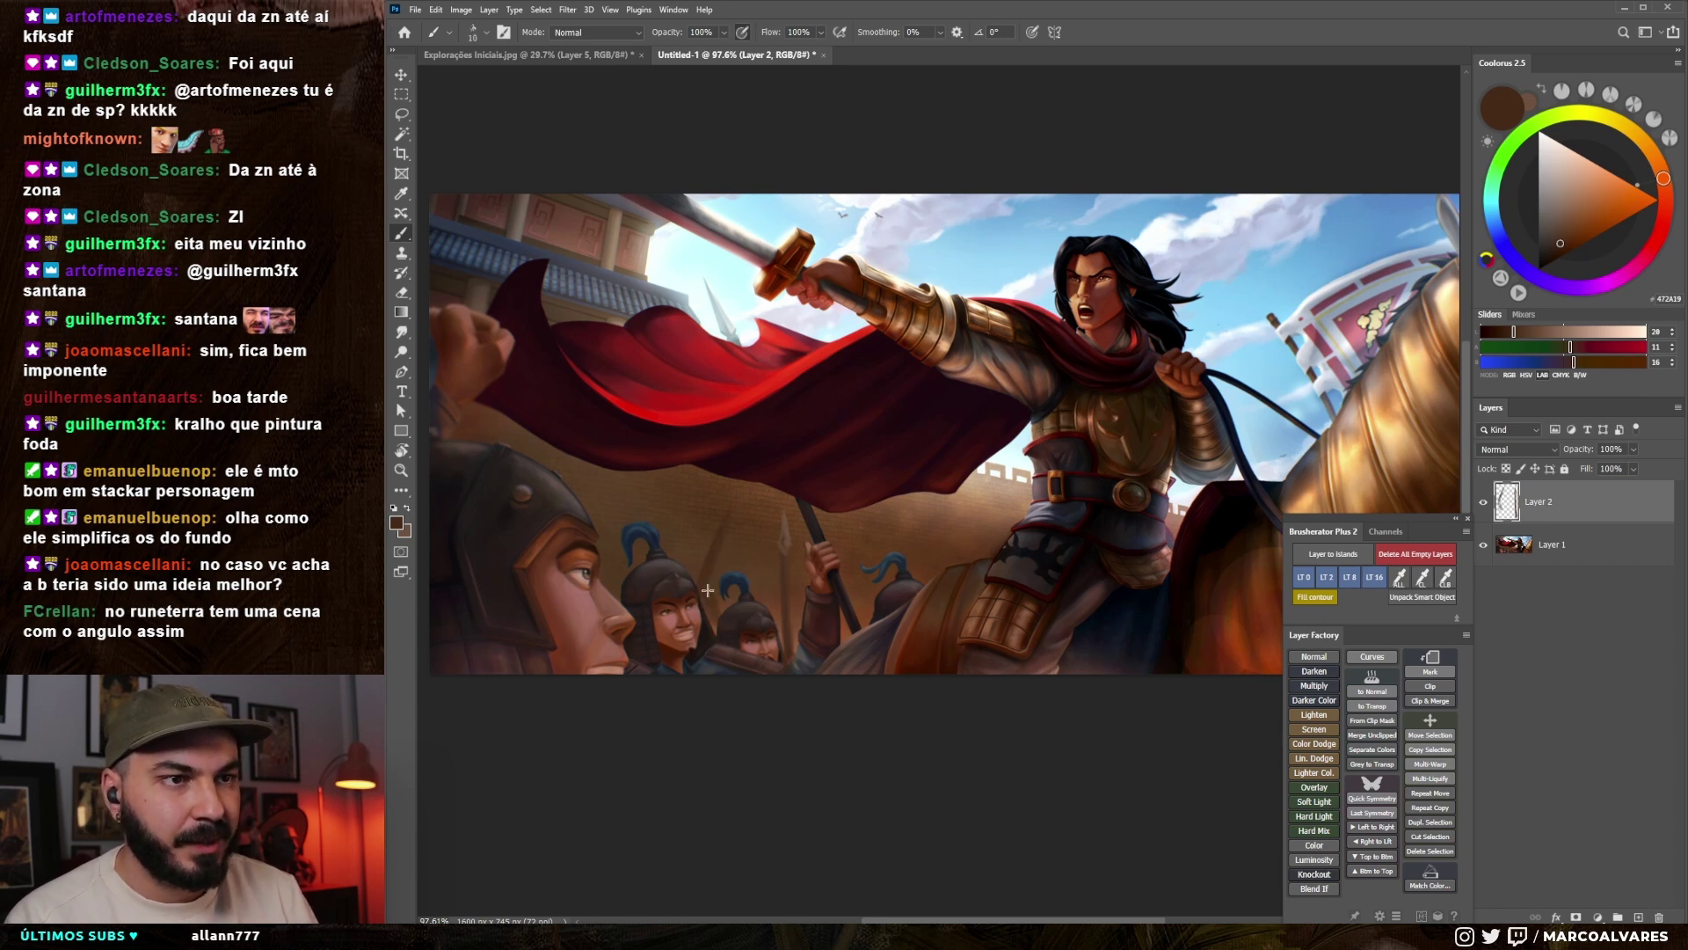
# - Refine the spear between the two plumed soldiers with light brown #715241 accents and darker brown #372013 strokes
pyautogui.press(']')
pyautogui.keyDown('alt'); pyautogui.click(714, 598); pyautogui.keyUp('alt')
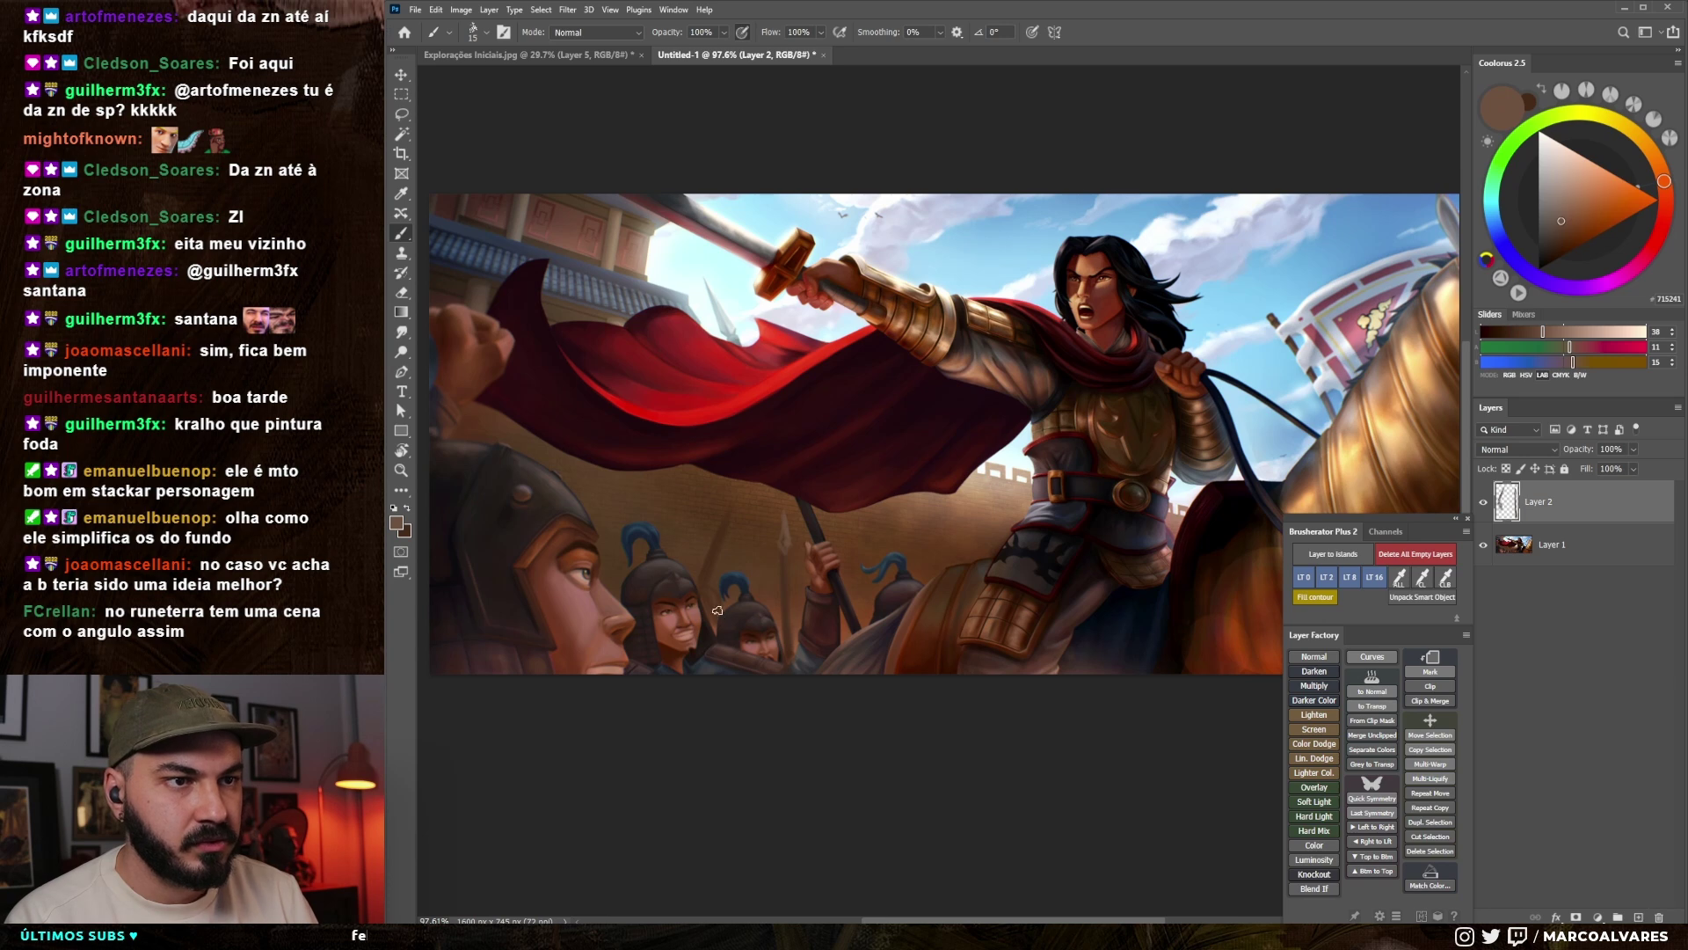
pyautogui.press('[')
pyautogui.press('[')
pyautogui.keyDown('alt'); pyautogui.click(685, 578); pyautogui.keyUp('alt')
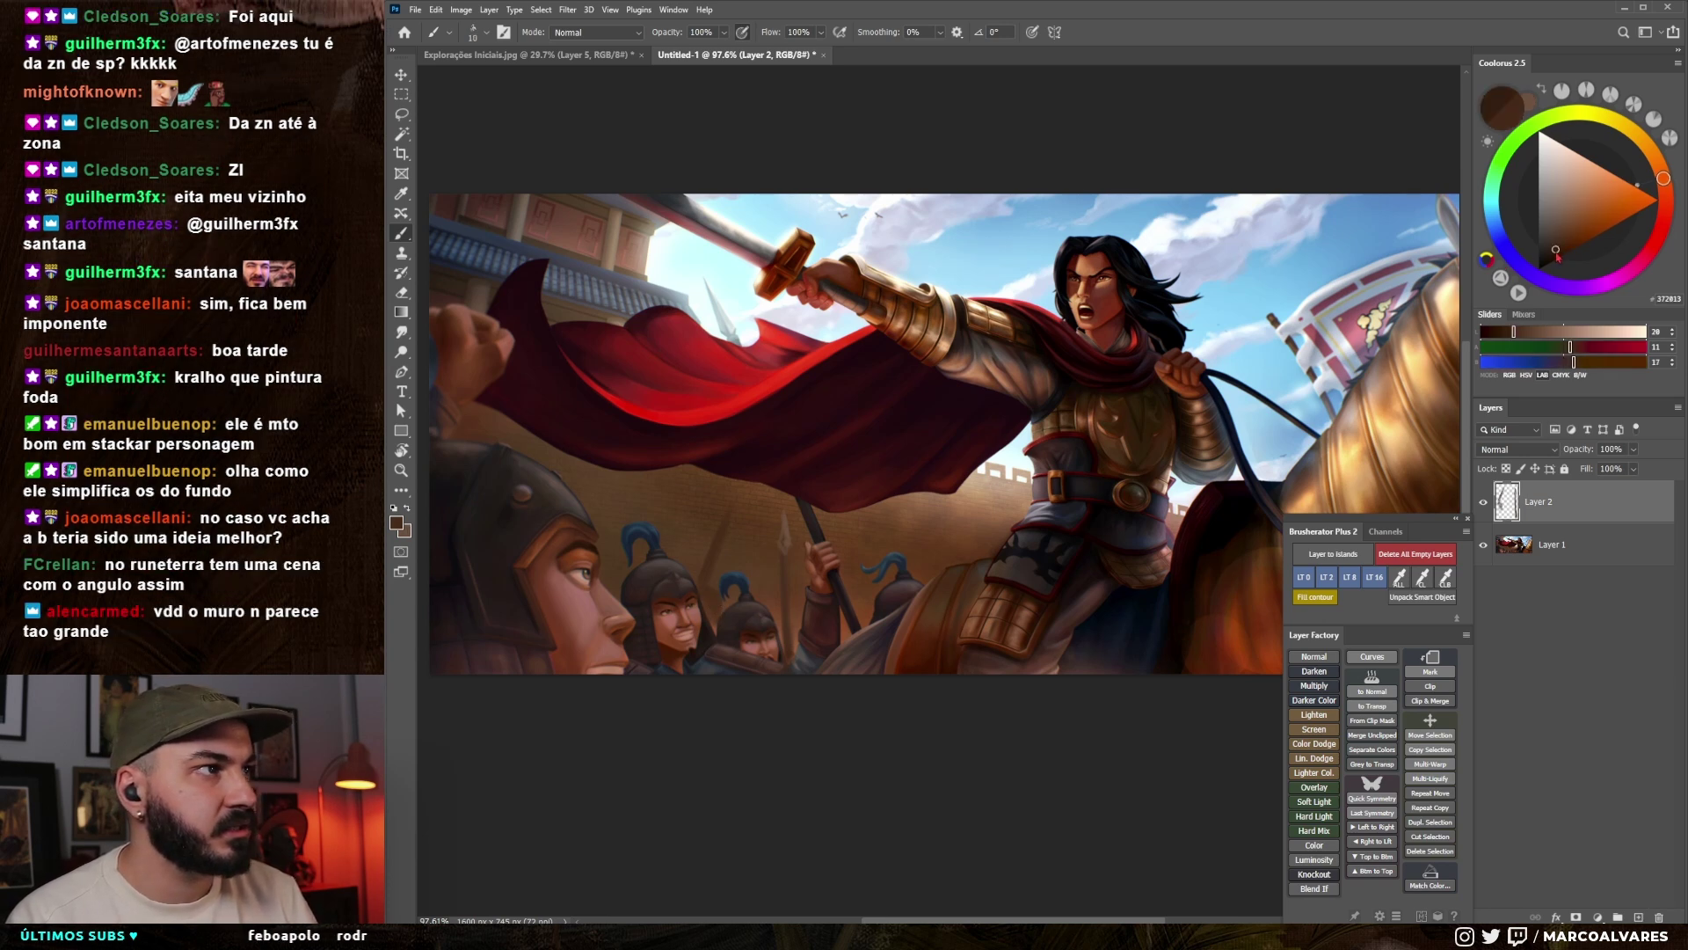
pyautogui.moveTo(708, 589); pyautogui.dragTo(712, 605)
# - Paint more dark brown spears beside the large foreground soldier's face and next to the raised arm
pyautogui.press(']')
pyautogui.moveTo(609, 576); pyautogui.dragTo(612, 594)
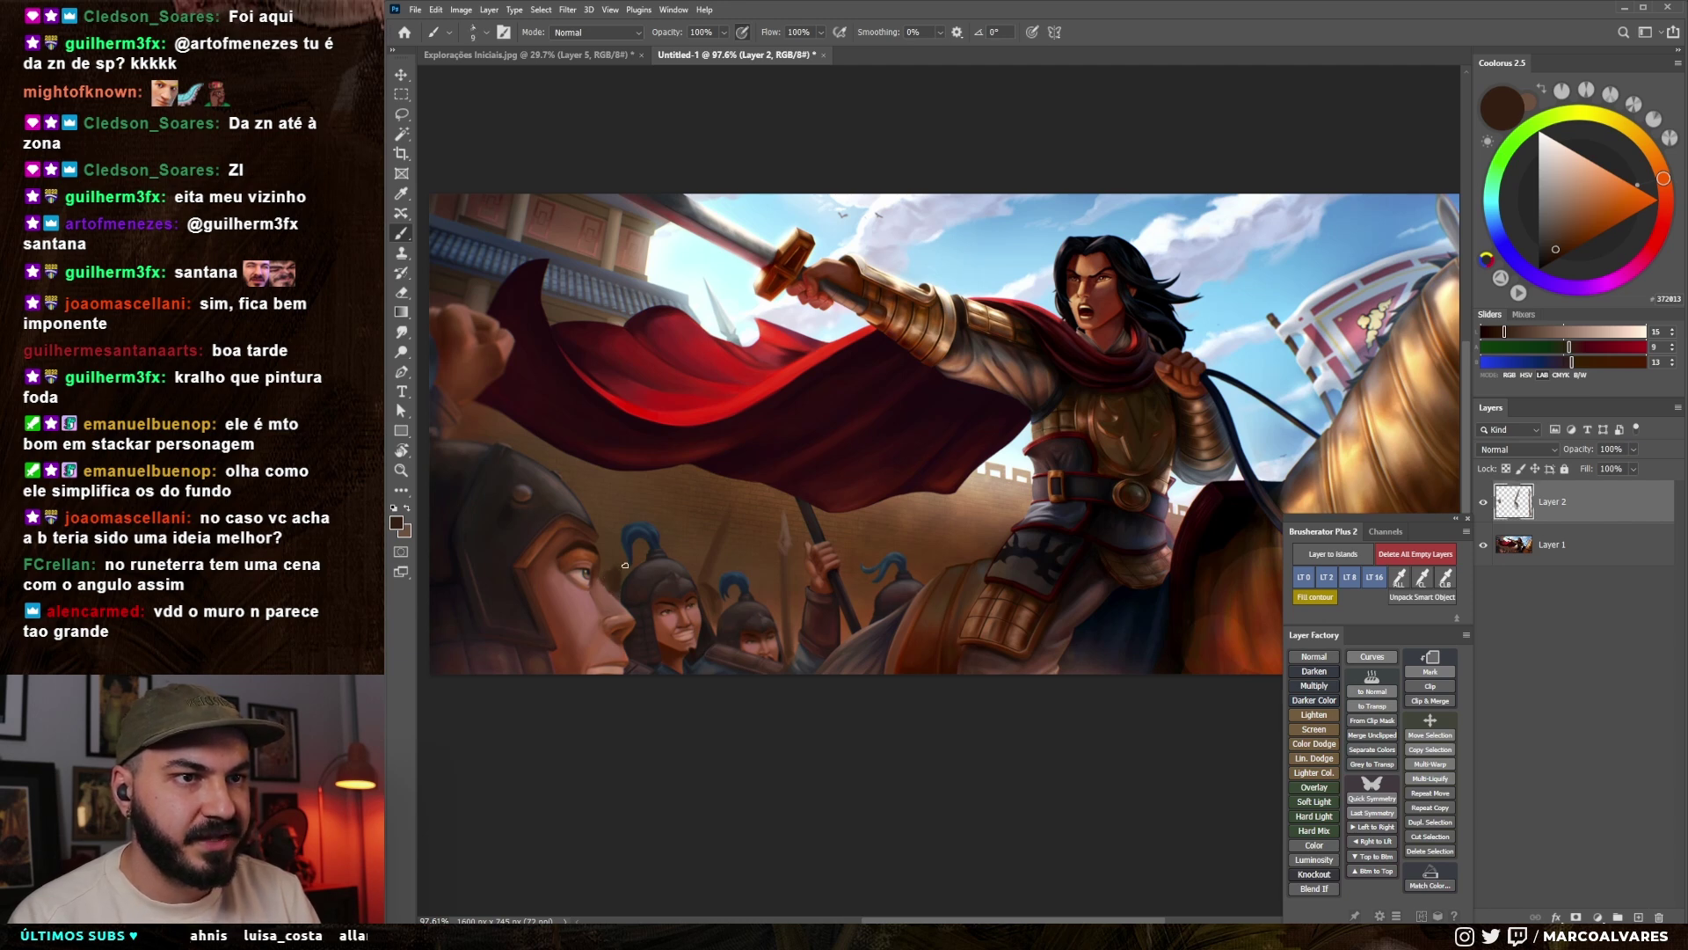
pyautogui.press(']')
pyautogui.press(']')
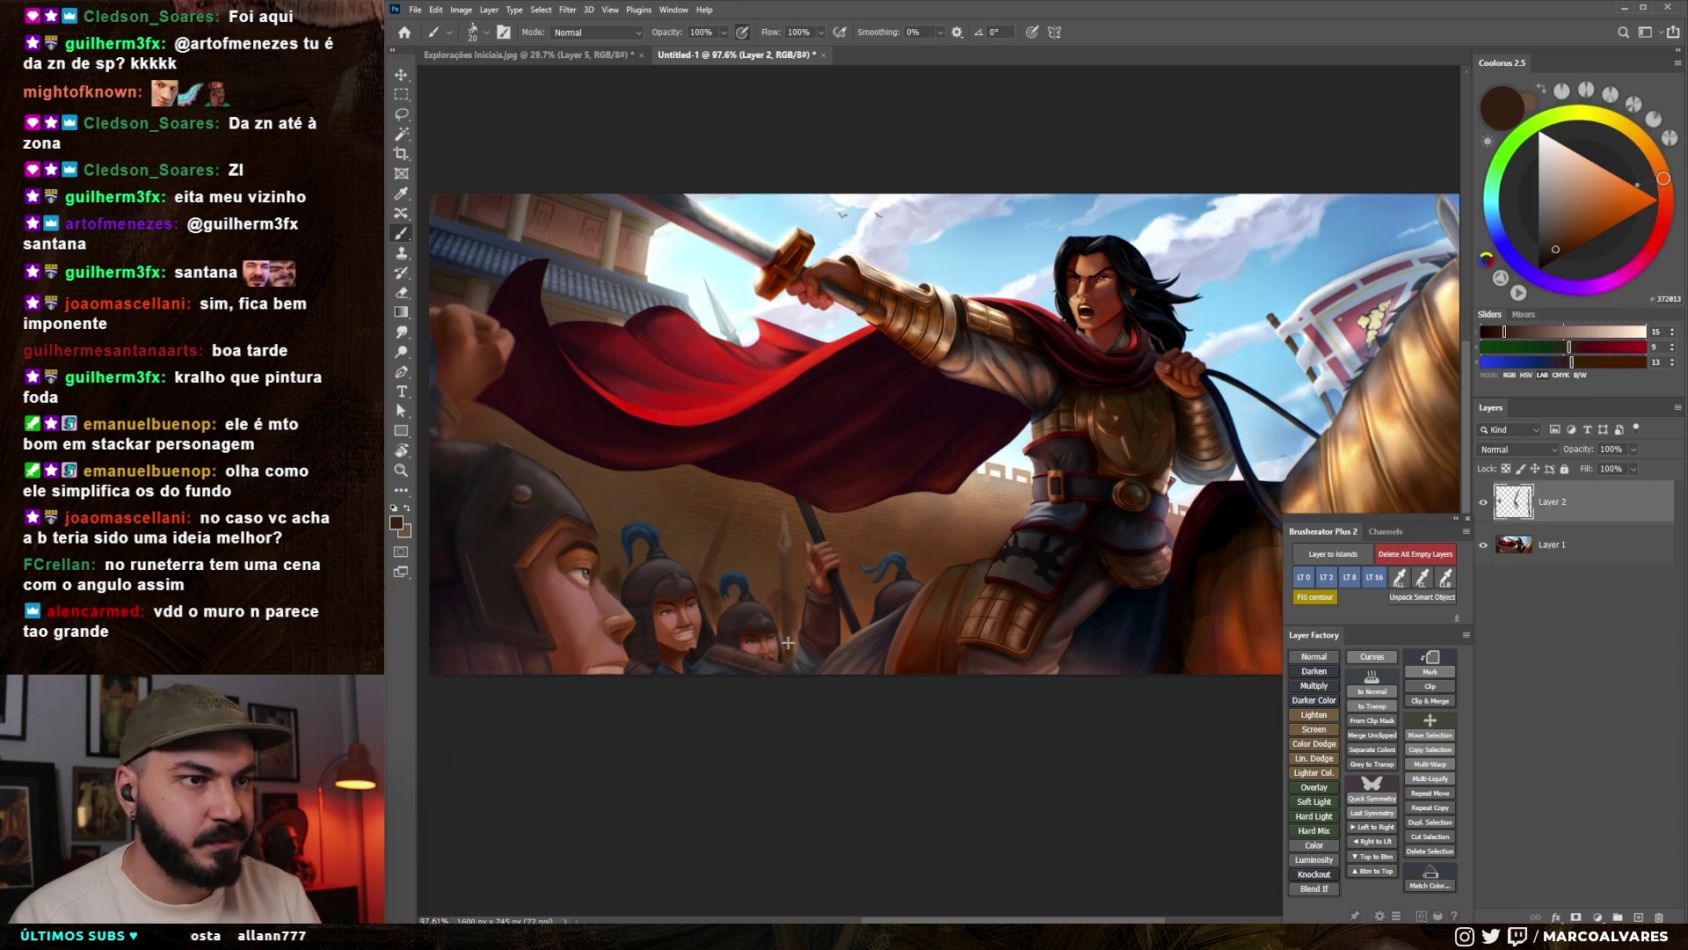
pyautogui.moveTo(804, 596)
pyautogui.mouseDown()
pyautogui.moveTo(799, 613)
pyautogui.moveTo(865, 632)
pyautogui.mouseUp()
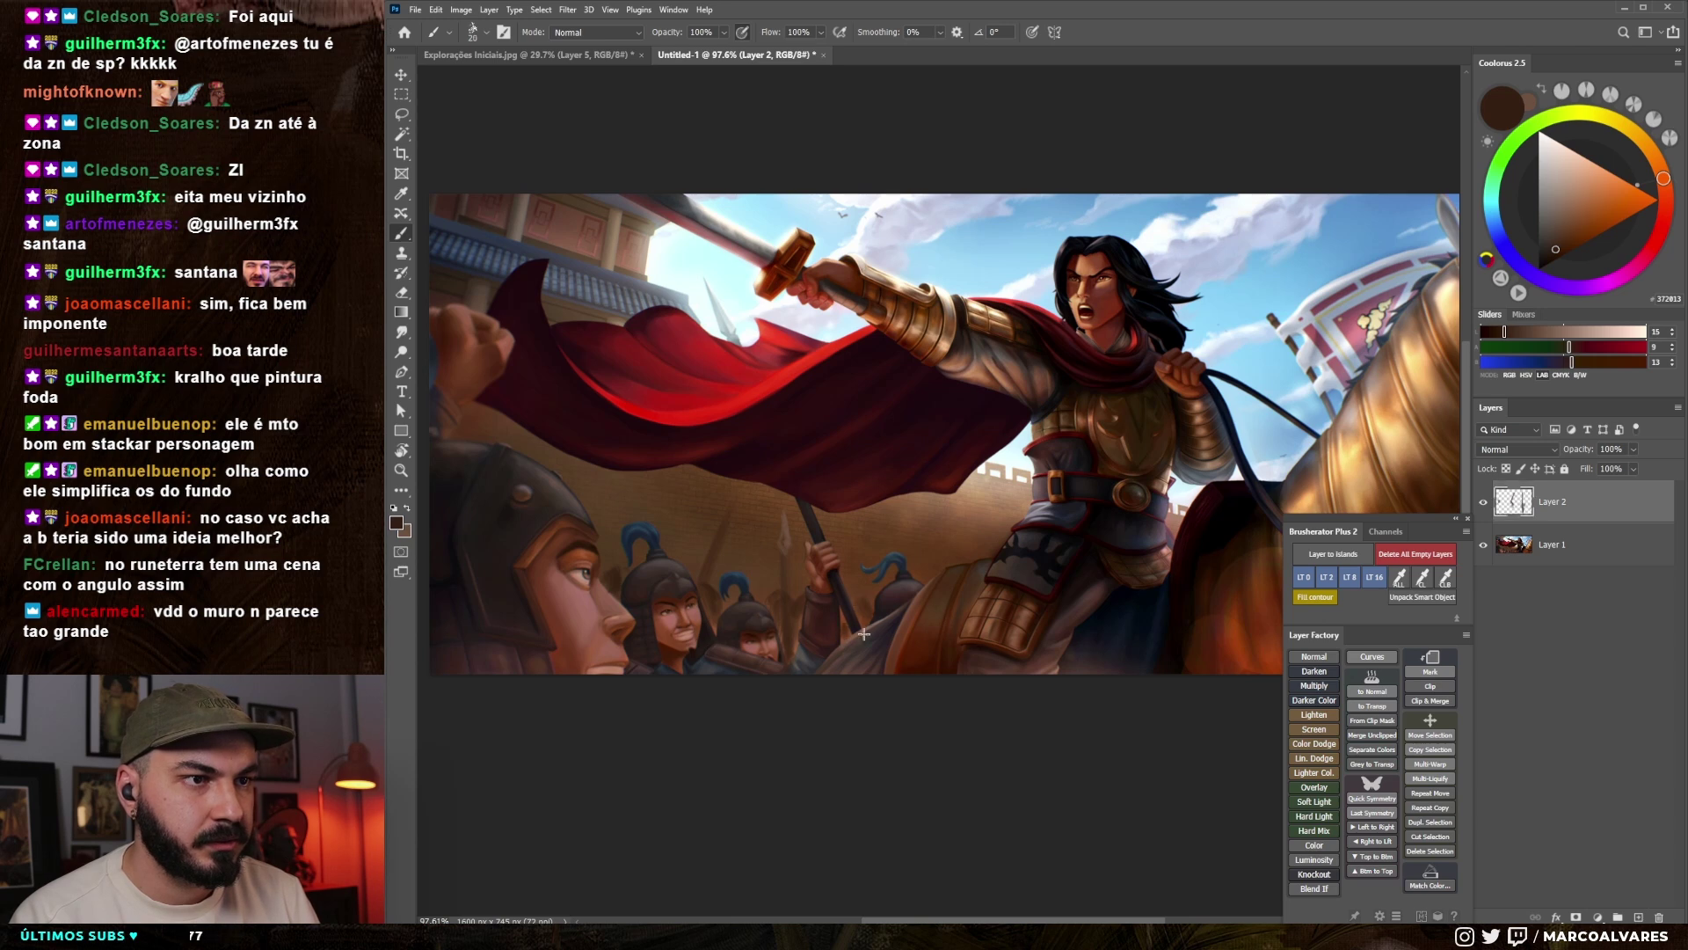
pyautogui.press('[')
pyautogui.press('[')
pyautogui.press('[')
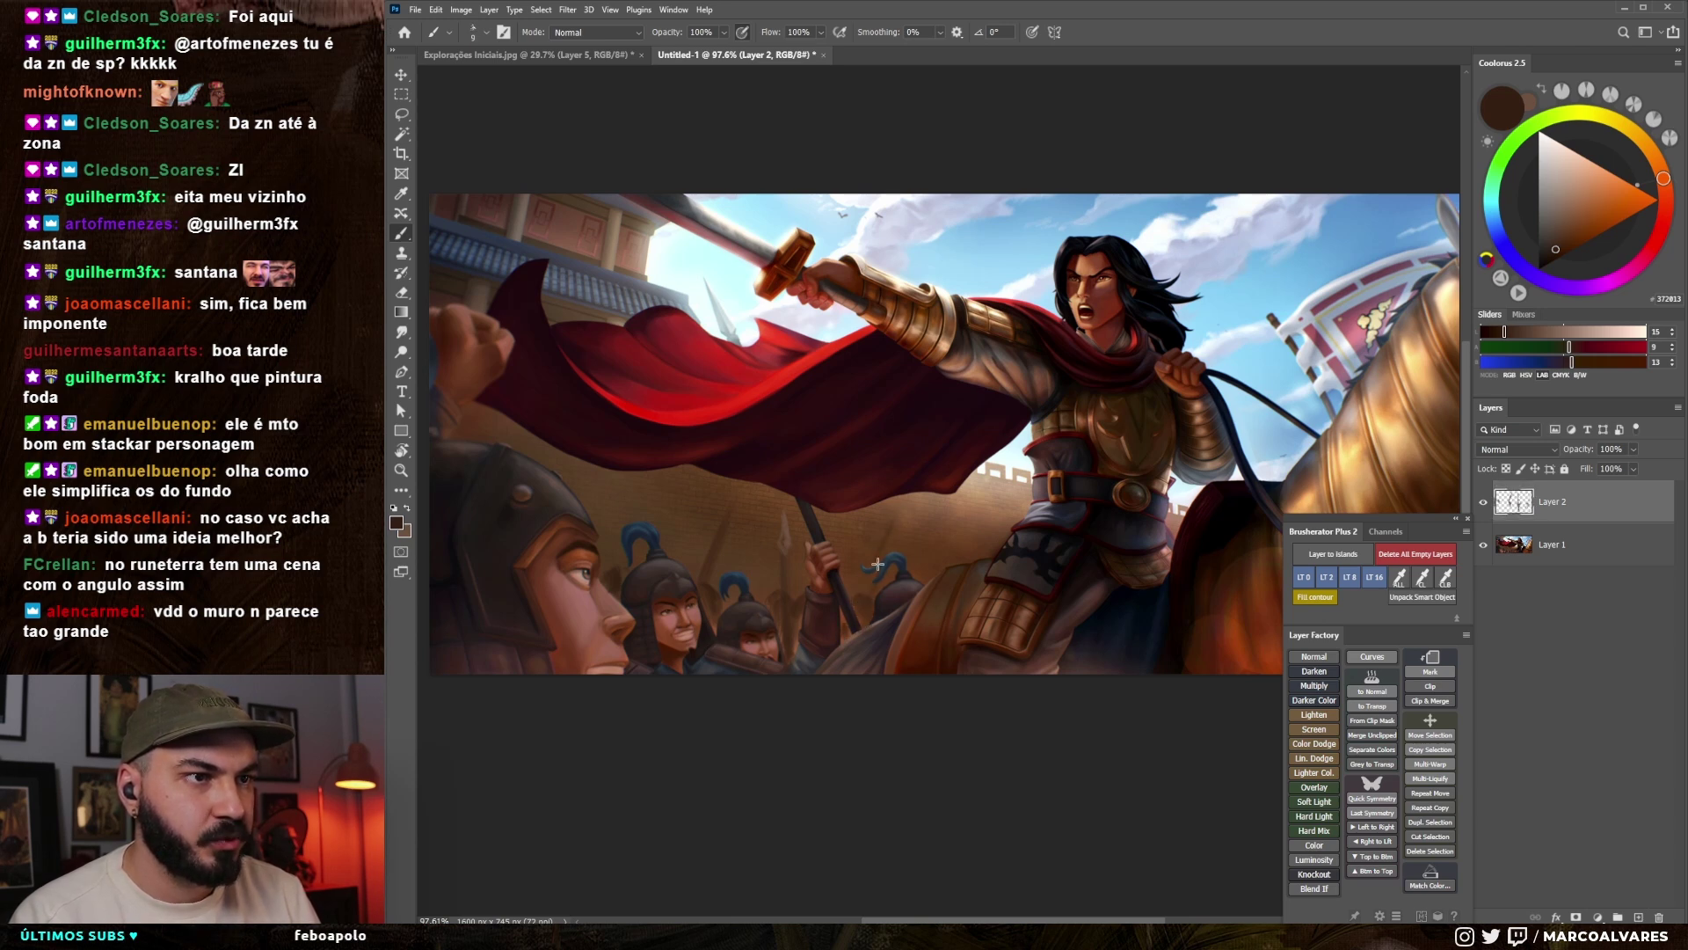
# - Paint the spears around the two plumed soldiers, alternating light brown #715241 for the tips and sampled dark brown #372013
pyautogui.keyDown('alt'); pyautogui.click(878, 565); pyautogui.keyUp('alt')
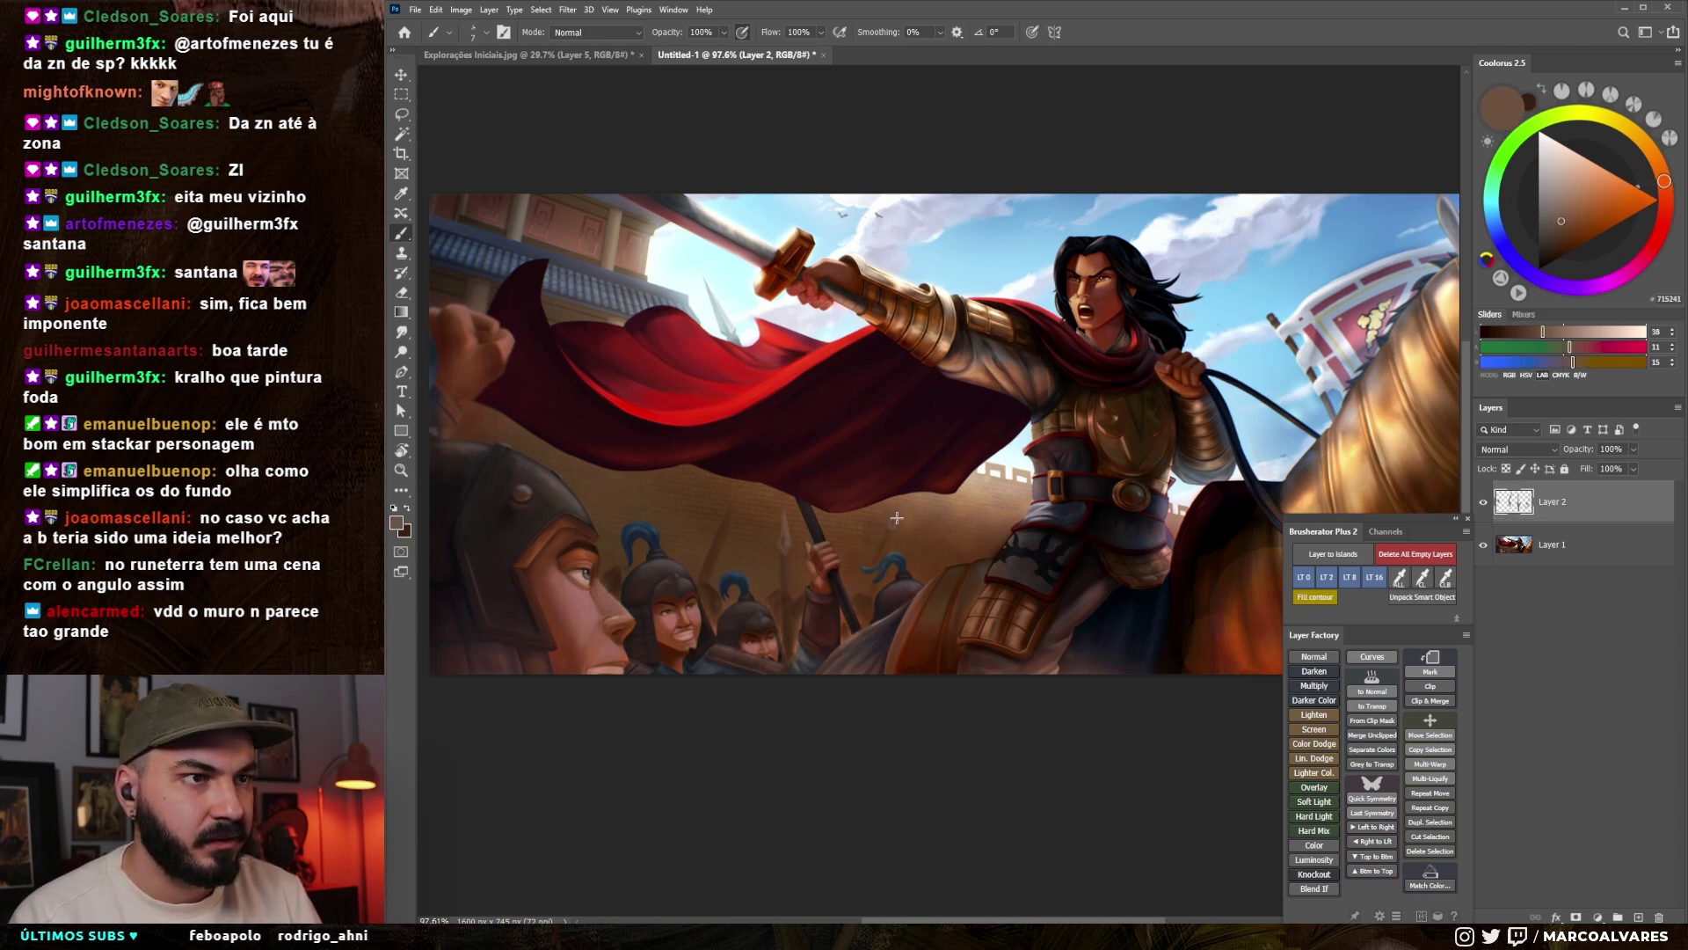
pyautogui.moveTo(730, 505); pyautogui.dragTo(708, 563)
pyautogui.press(']')
pyautogui.keyDown('alt'); pyautogui.click(688, 543); pyautogui.keyUp('alt')
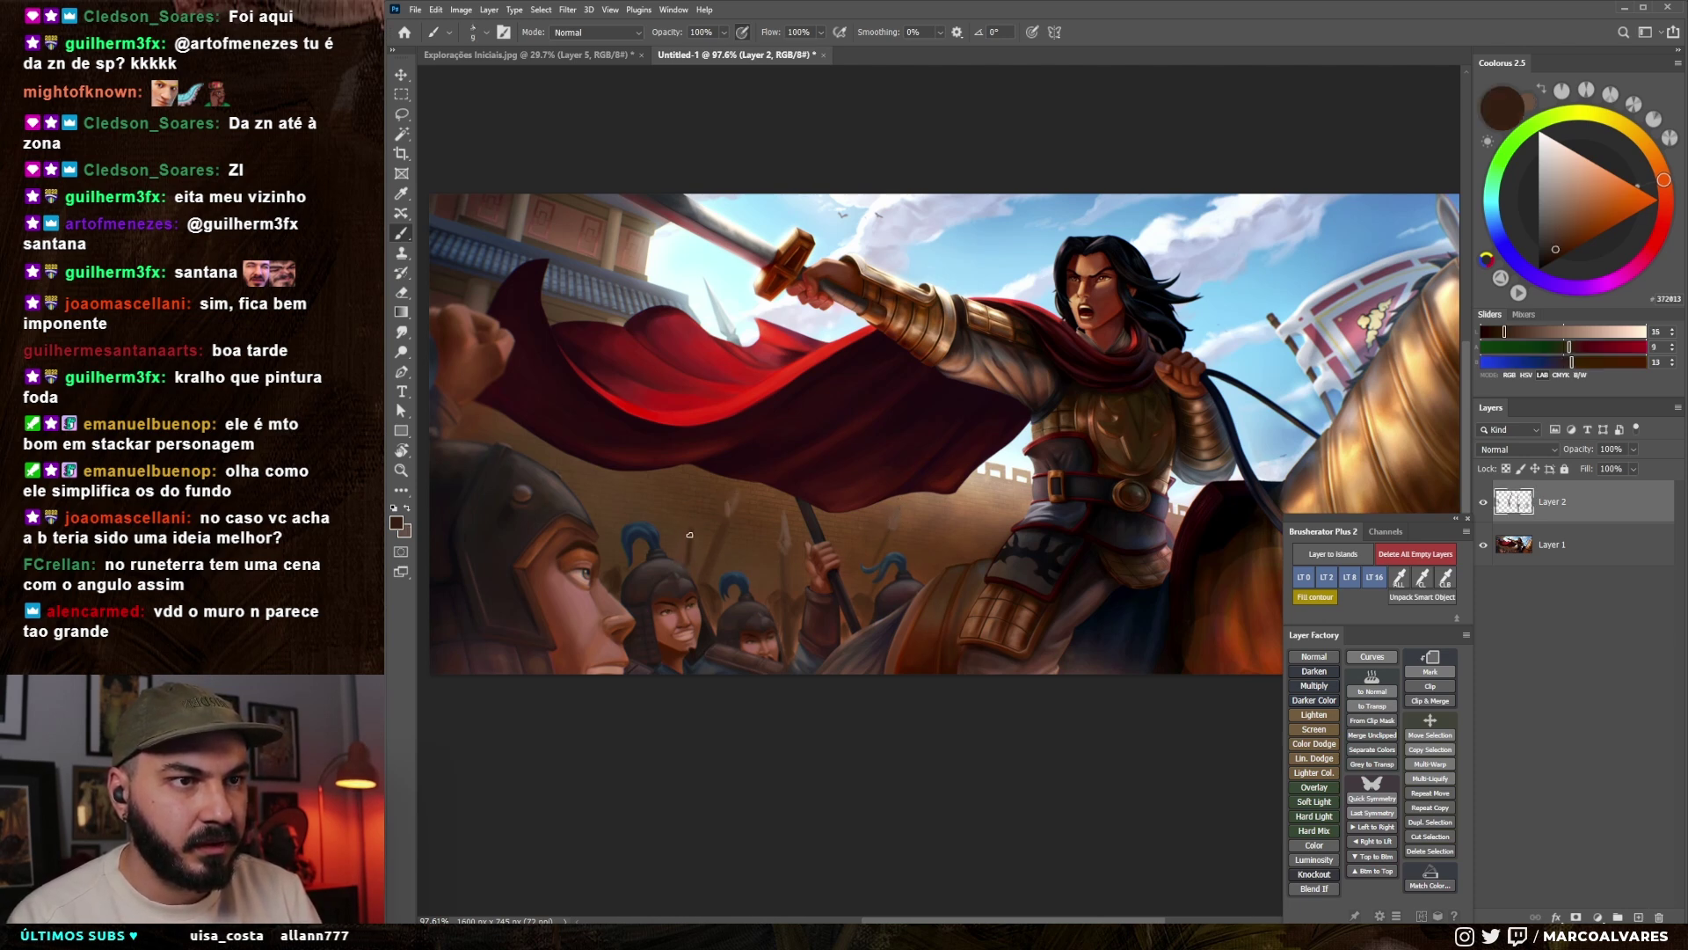
pyautogui.keyDown('alt'); pyautogui.click(687, 540); pyautogui.keyUp('alt')
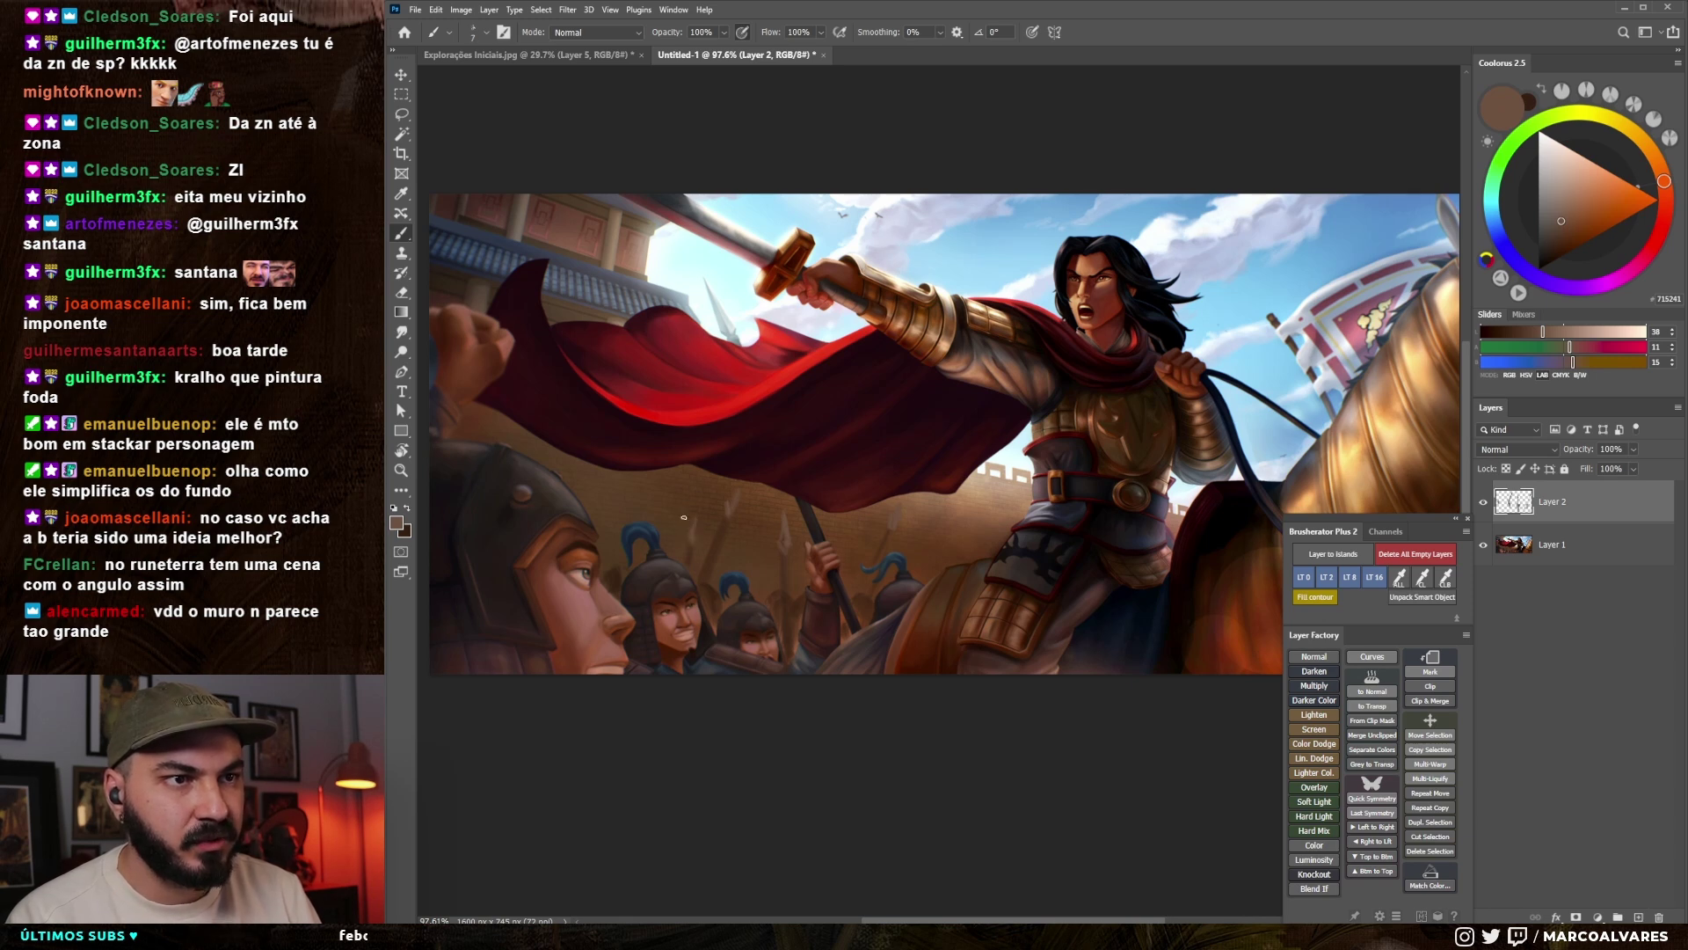
pyautogui.keyDown('alt'); pyautogui.click(605, 555); pyautogui.keyUp('alt')
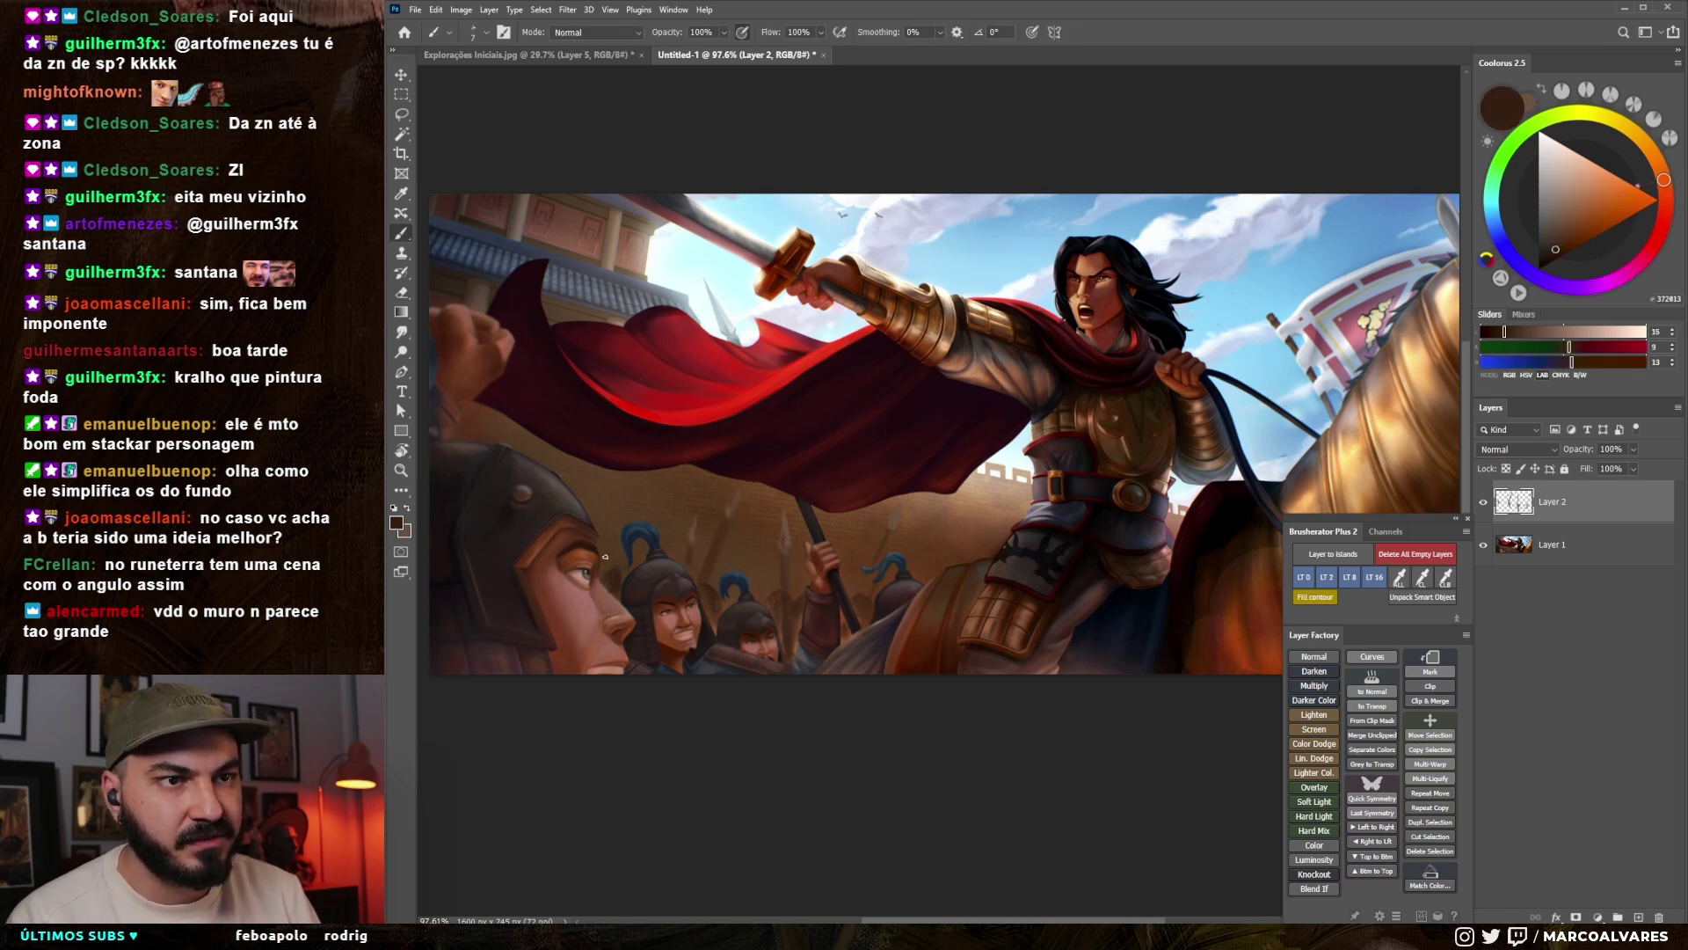
pyautogui.keyDown('alt'); pyautogui.click(610, 555); pyautogui.keyUp('alt')
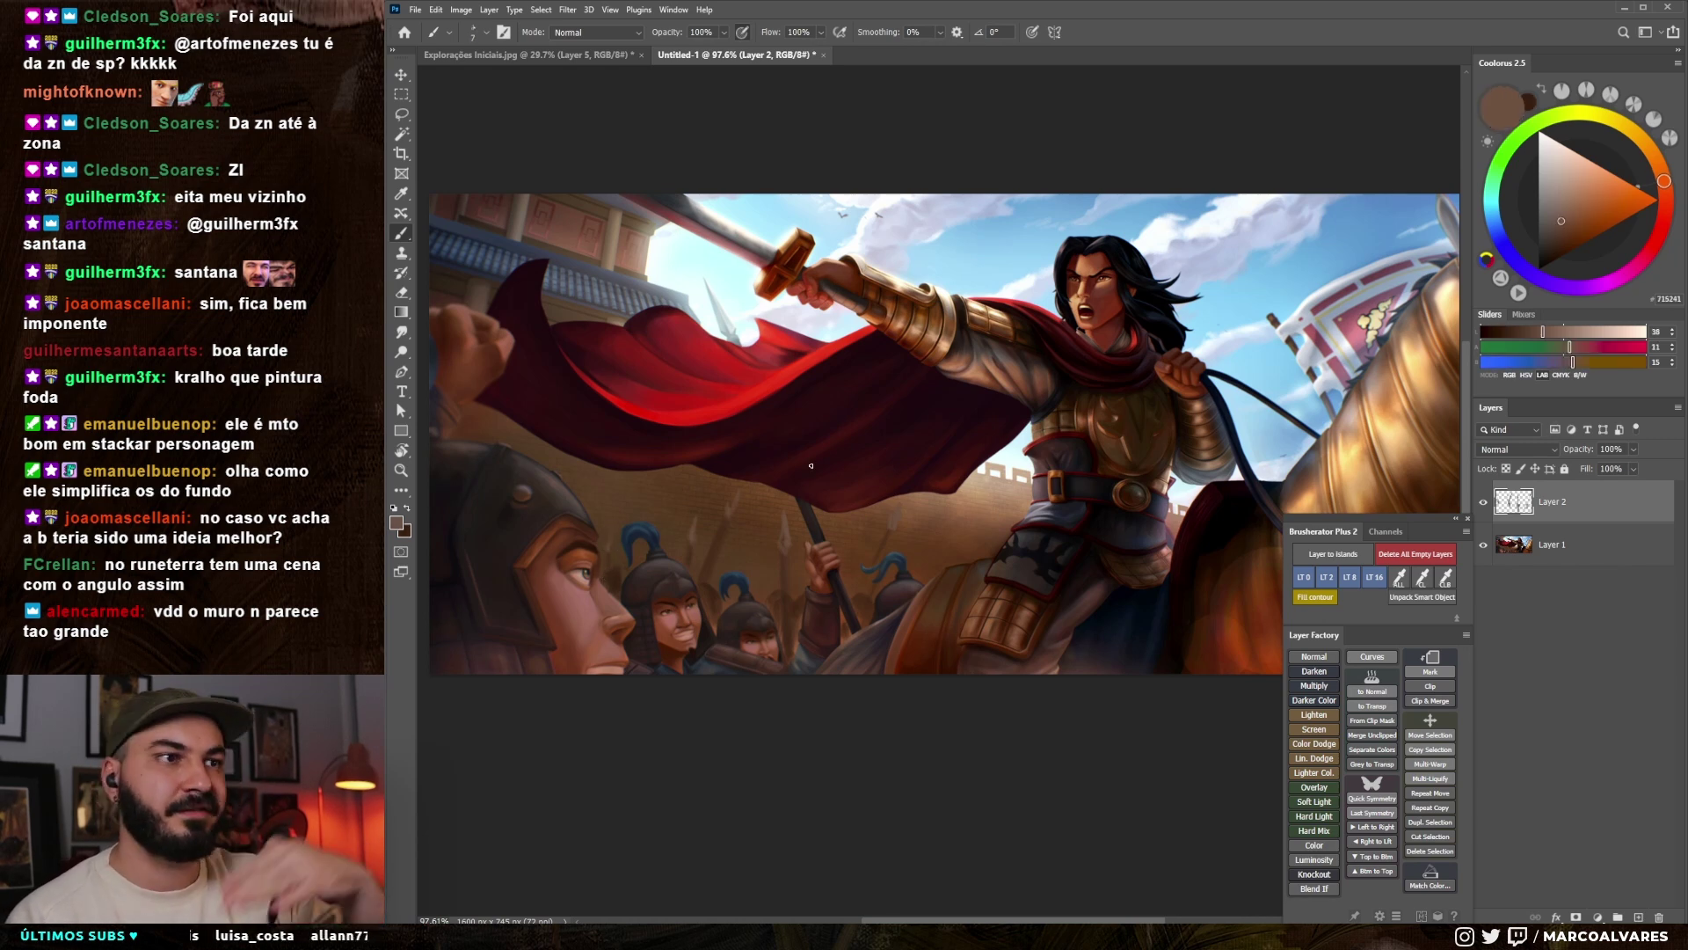
# - Block in dark brown silhouettes of distant soldiers beside the raised arm with a larger brush
pyautogui.moveTo(855, 544)
pyautogui.mouseDown()
pyautogui.moveTo(844, 535)
pyautogui.moveTo(918, 519)
pyautogui.mouseUp()
pyautogui.press('x')
pyautogui.press(']')
pyautogui.press(']')
pyautogui.press(']')
pyautogui.moveTo(866, 595); pyautogui.dragTo(846, 591)
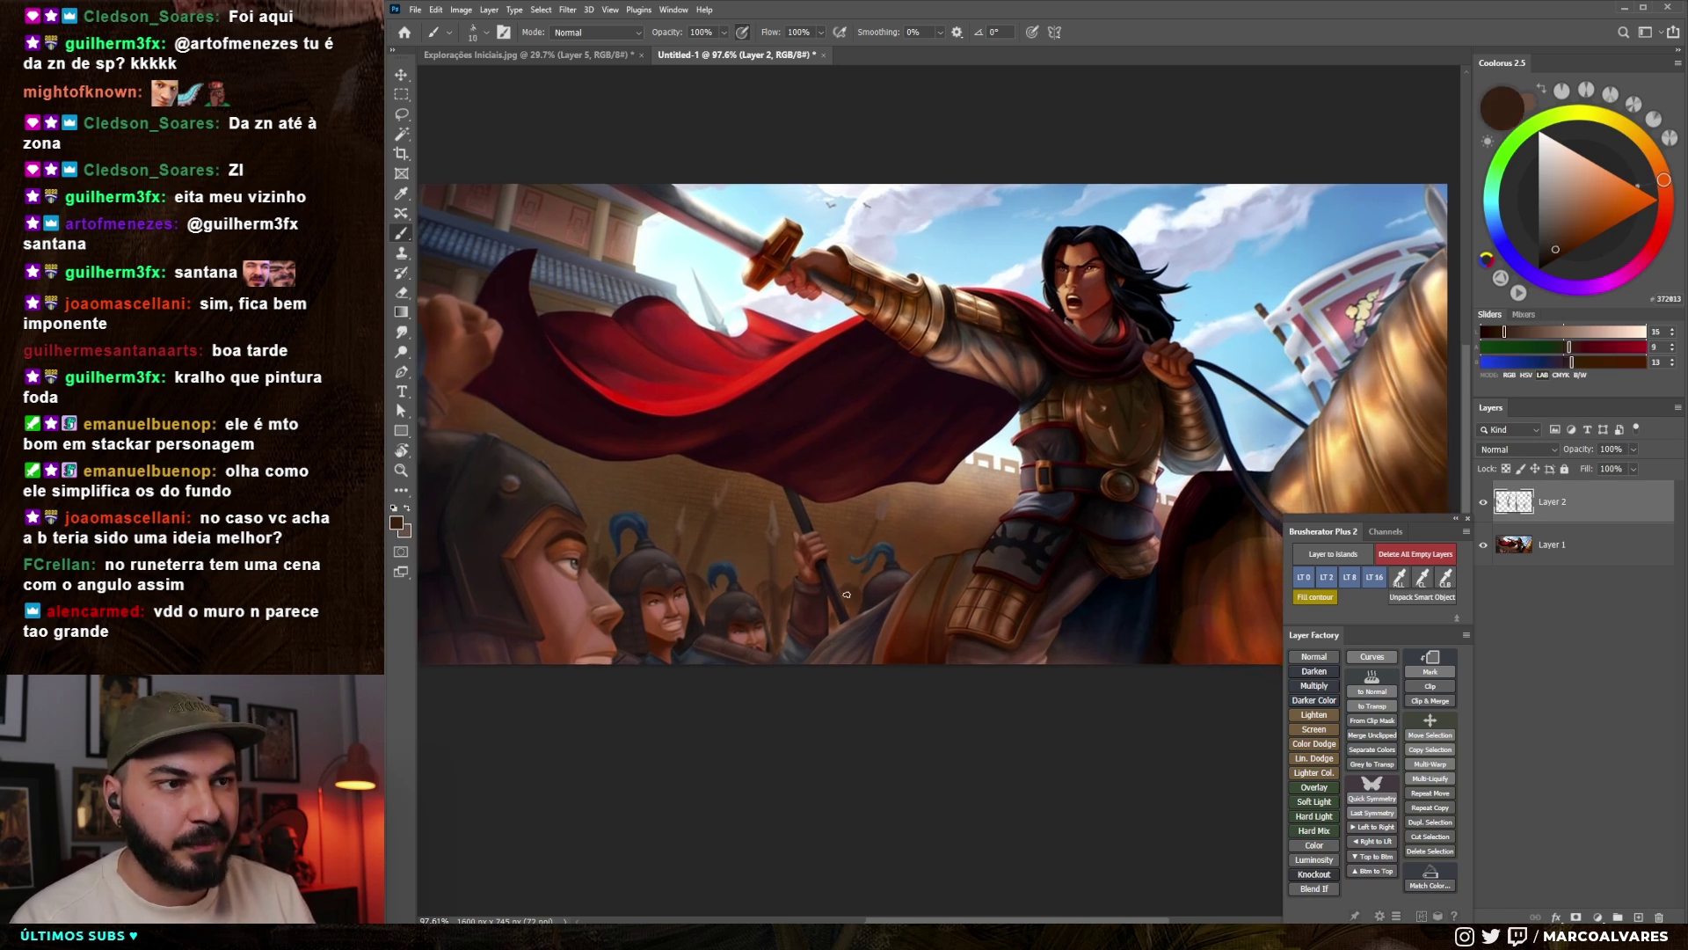
pyautogui.keyDown('alt'); pyautogui.click(769, 593); pyautogui.keyUp('alt')
pyautogui.keyDown('alt'); pyautogui.click(772, 592); pyautogui.keyUp('alt')
pyautogui.press('[')
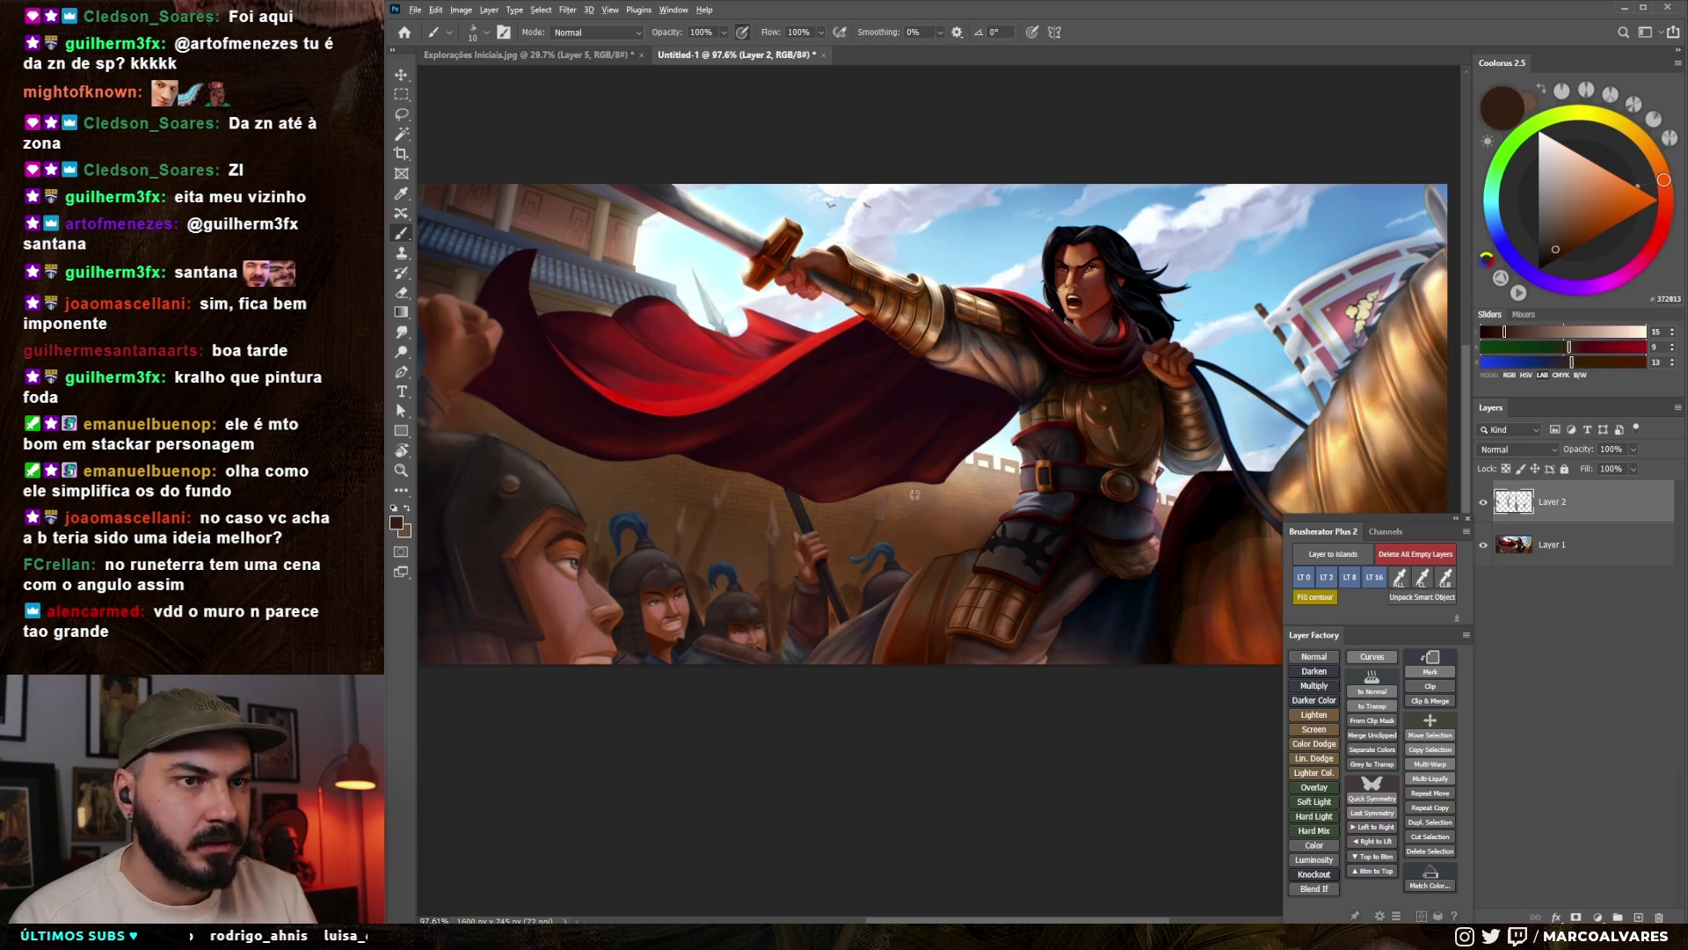
# - Model the distant figures around the raised arm with sampled lighter brown #734F37 and darker brown #4A2C19
pyautogui.keyDown('alt'); pyautogui.click(766, 586); pyautogui.keyUp('alt')
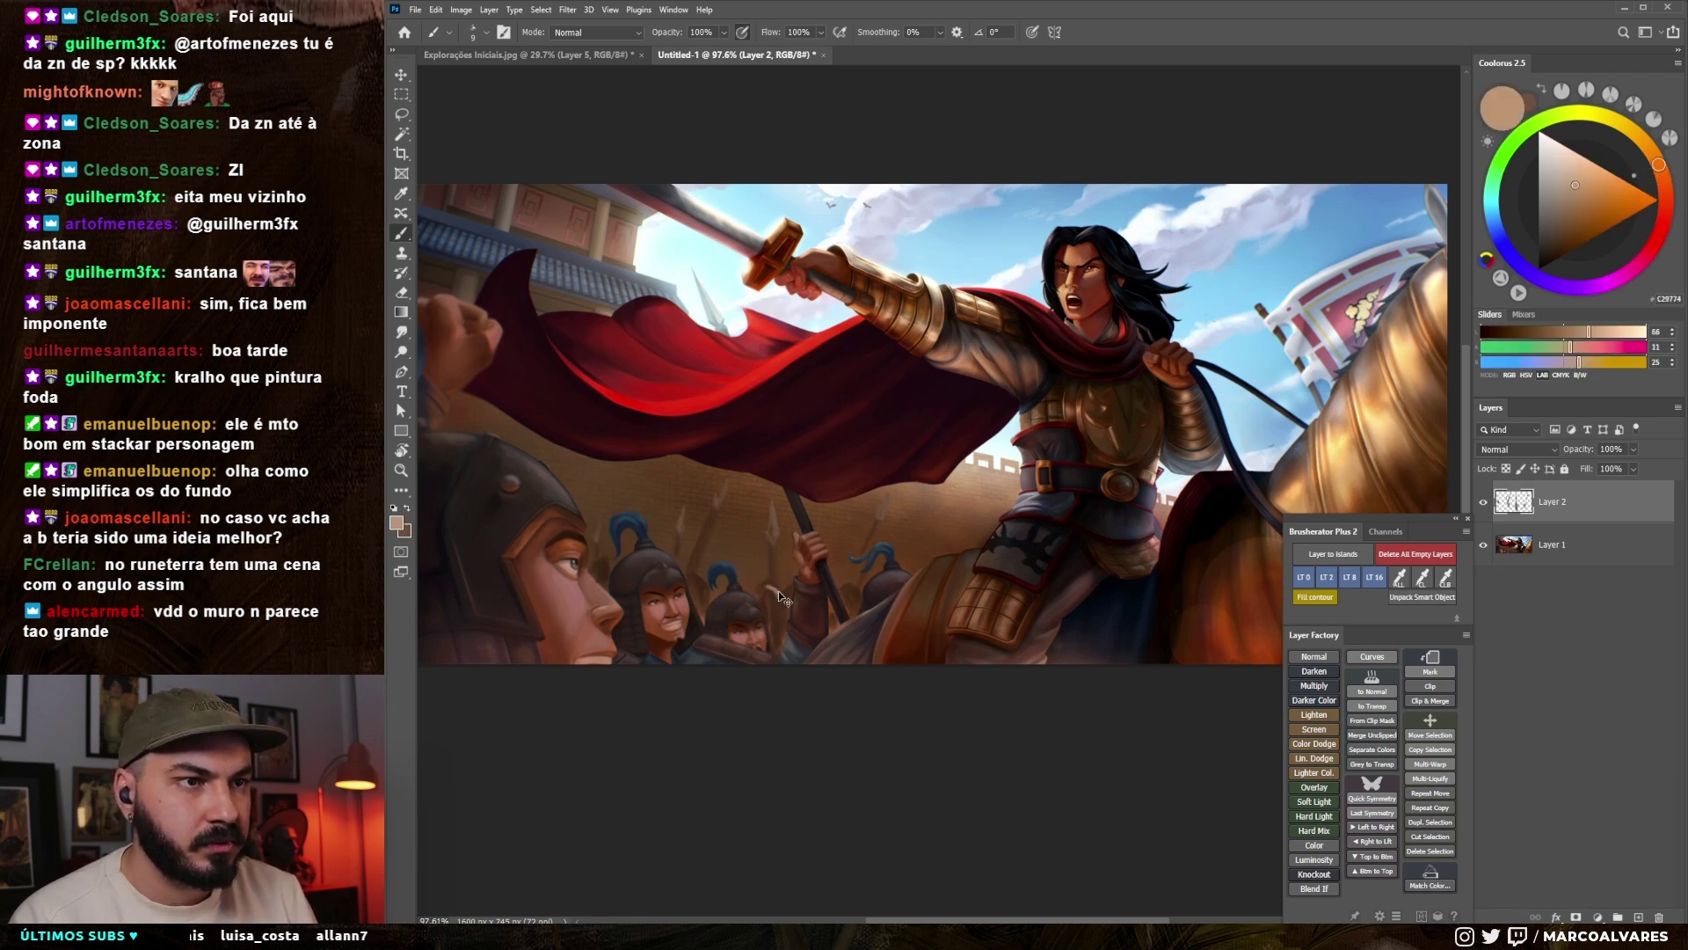
pyautogui.keyDown('alt'); pyautogui.click(779, 593); pyautogui.keyUp('alt')
pyautogui.press(']')
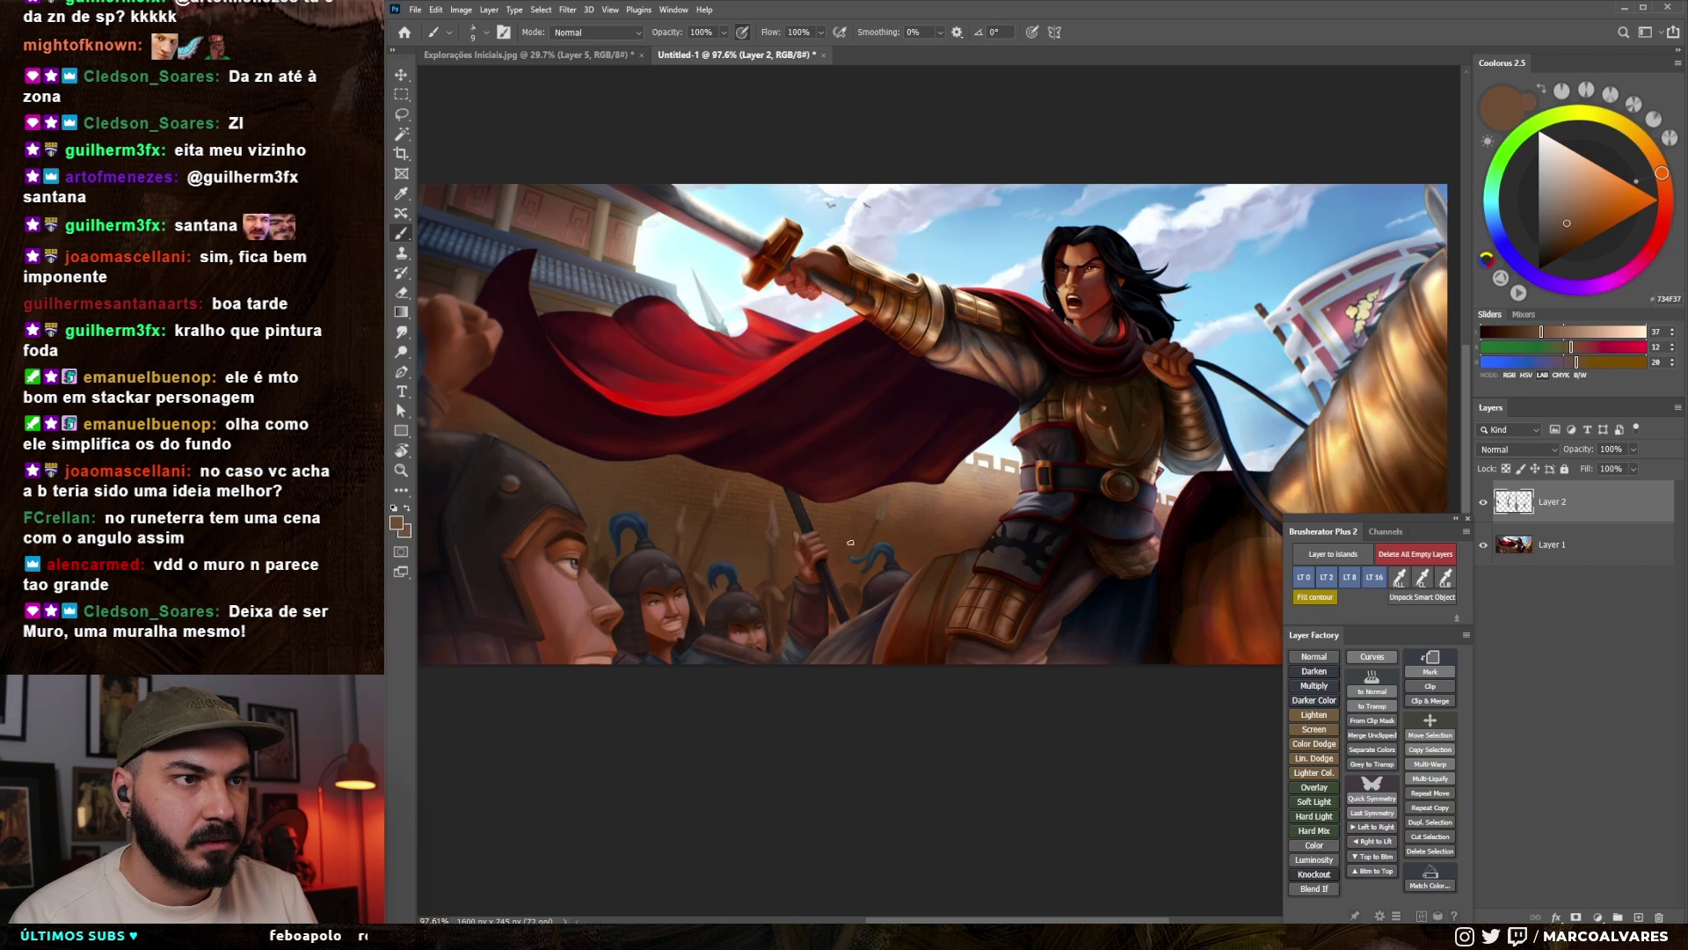
pyautogui.keyDown('alt'); pyautogui.click(860, 600); pyautogui.keyUp('alt')
pyautogui.press(']')
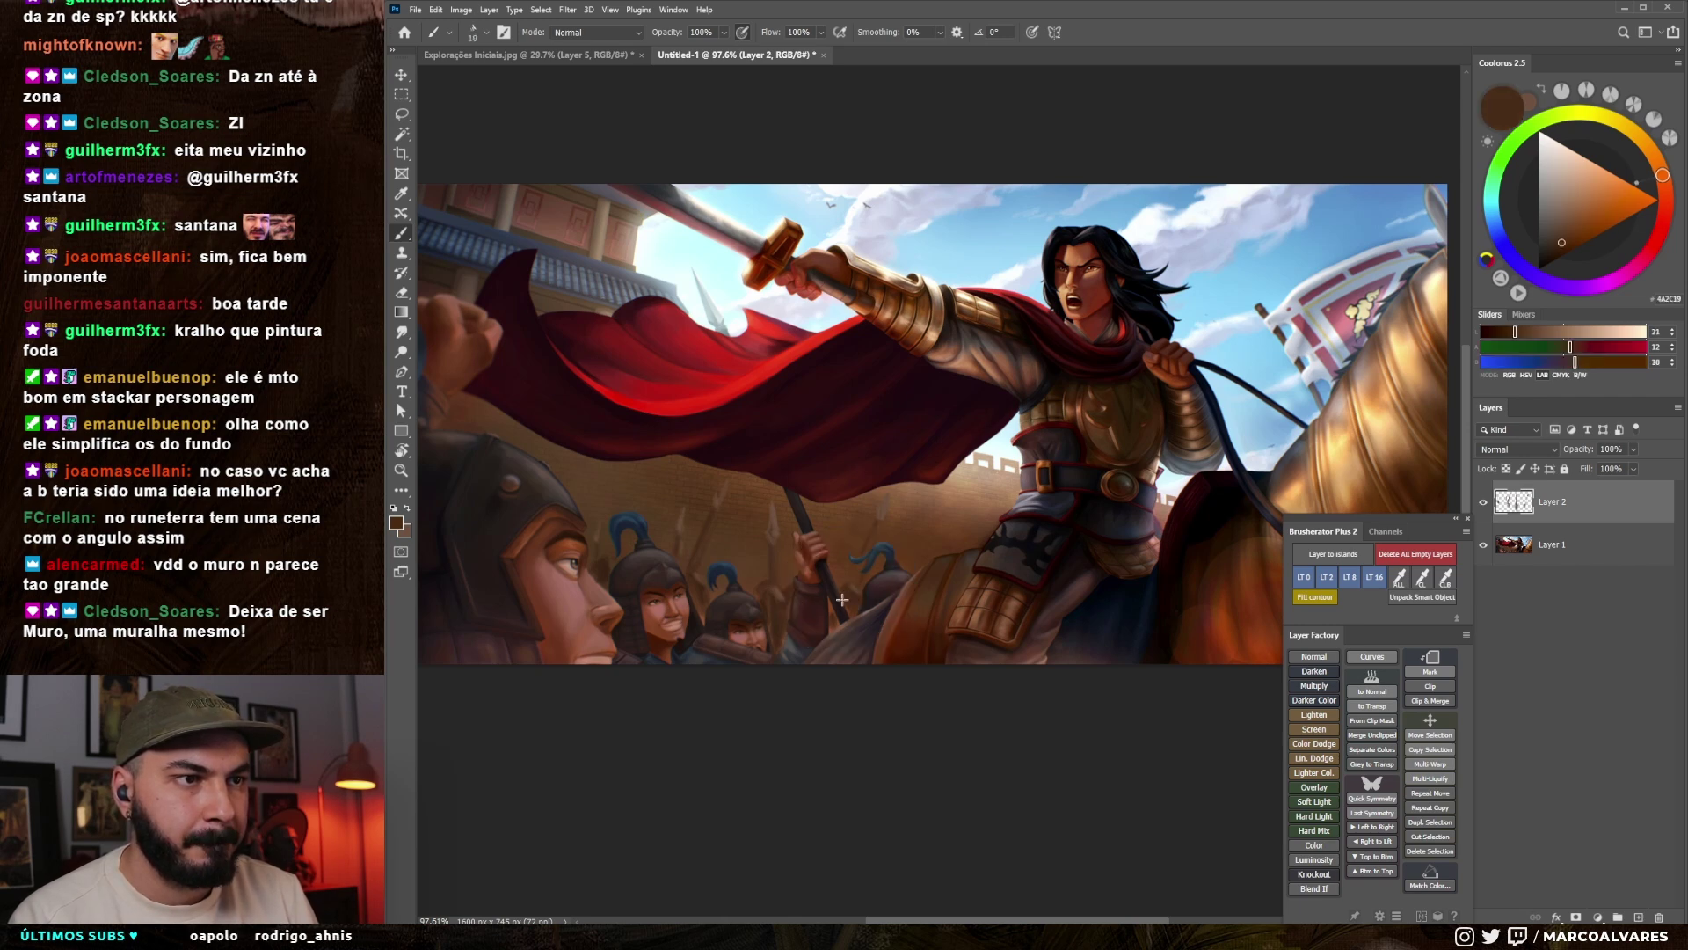
pyautogui.press('[')
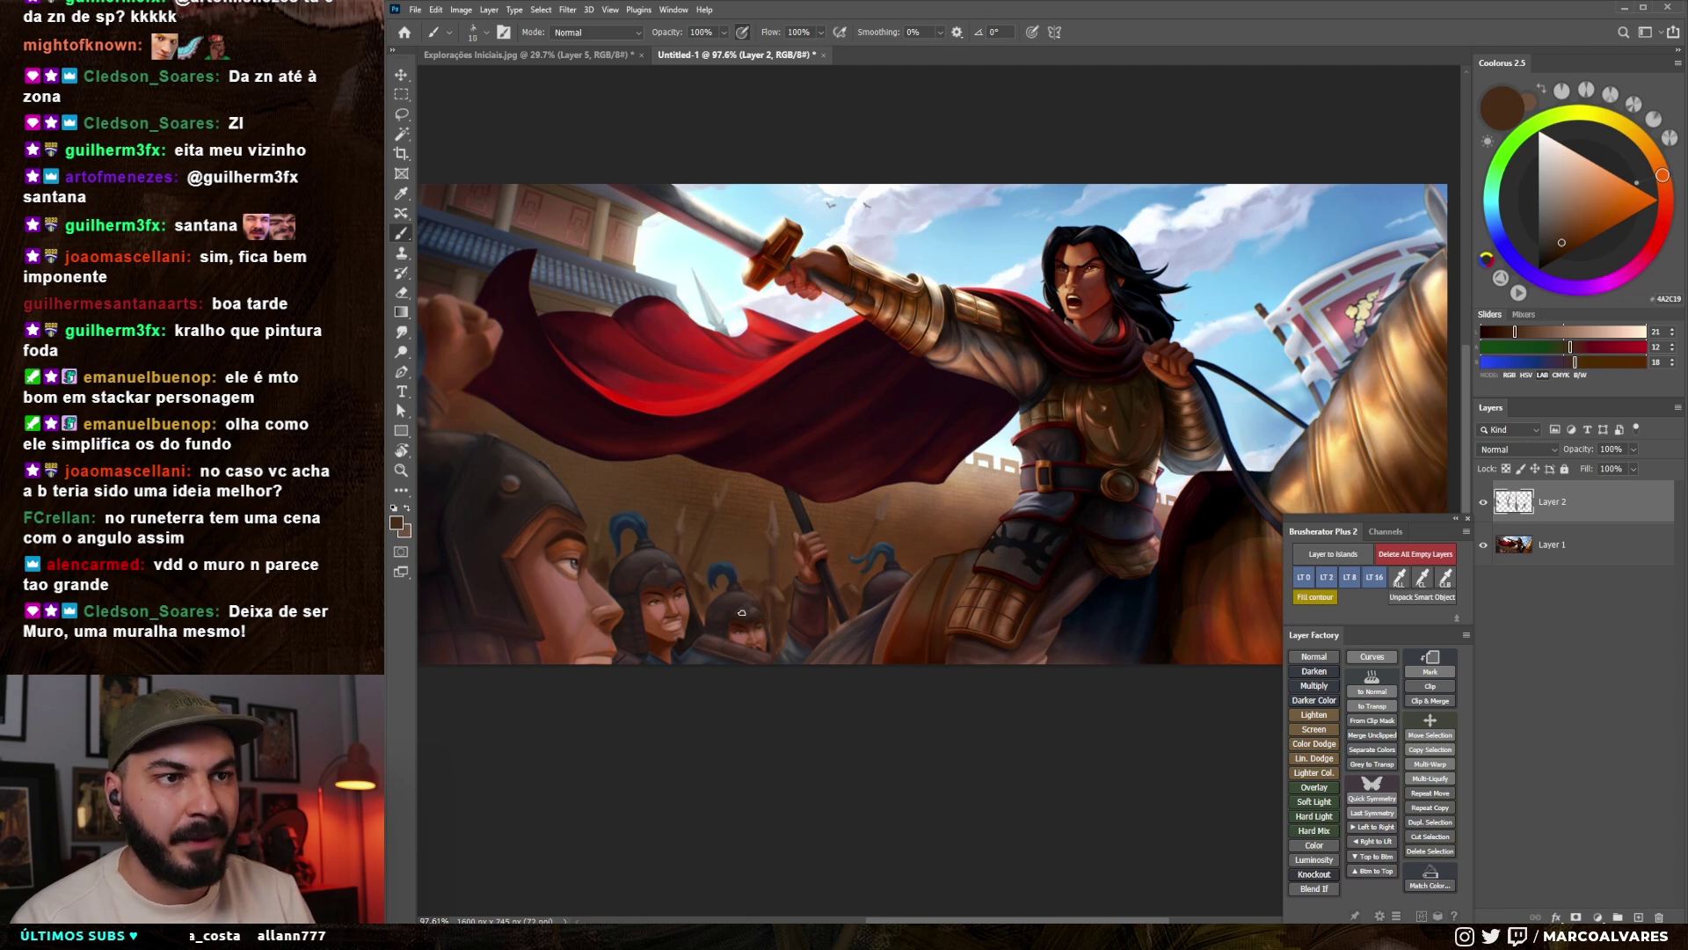
# - Paint dark brown #472A1A distant shapes around the plumed soldiers and the foreground face, varying the brush size
pyautogui.keyDown('alt'); pyautogui.click(698, 589); pyautogui.keyUp('alt')
pyautogui.press('[')
pyautogui.press('[')
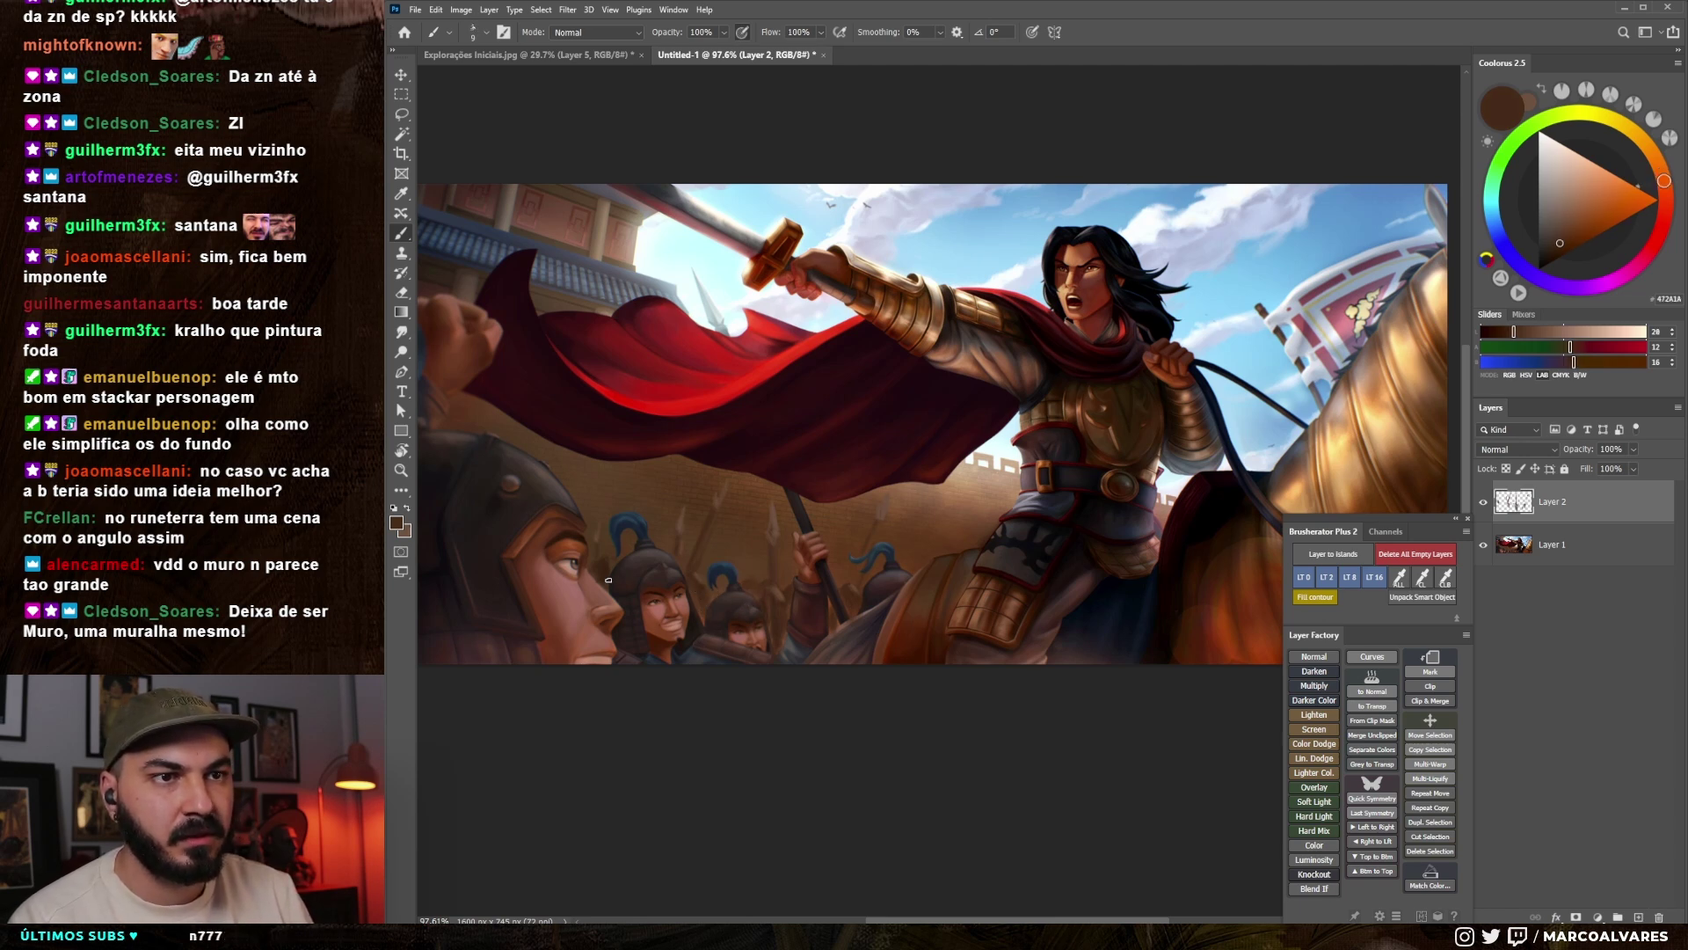
pyautogui.press(']')
pyautogui.press(']')
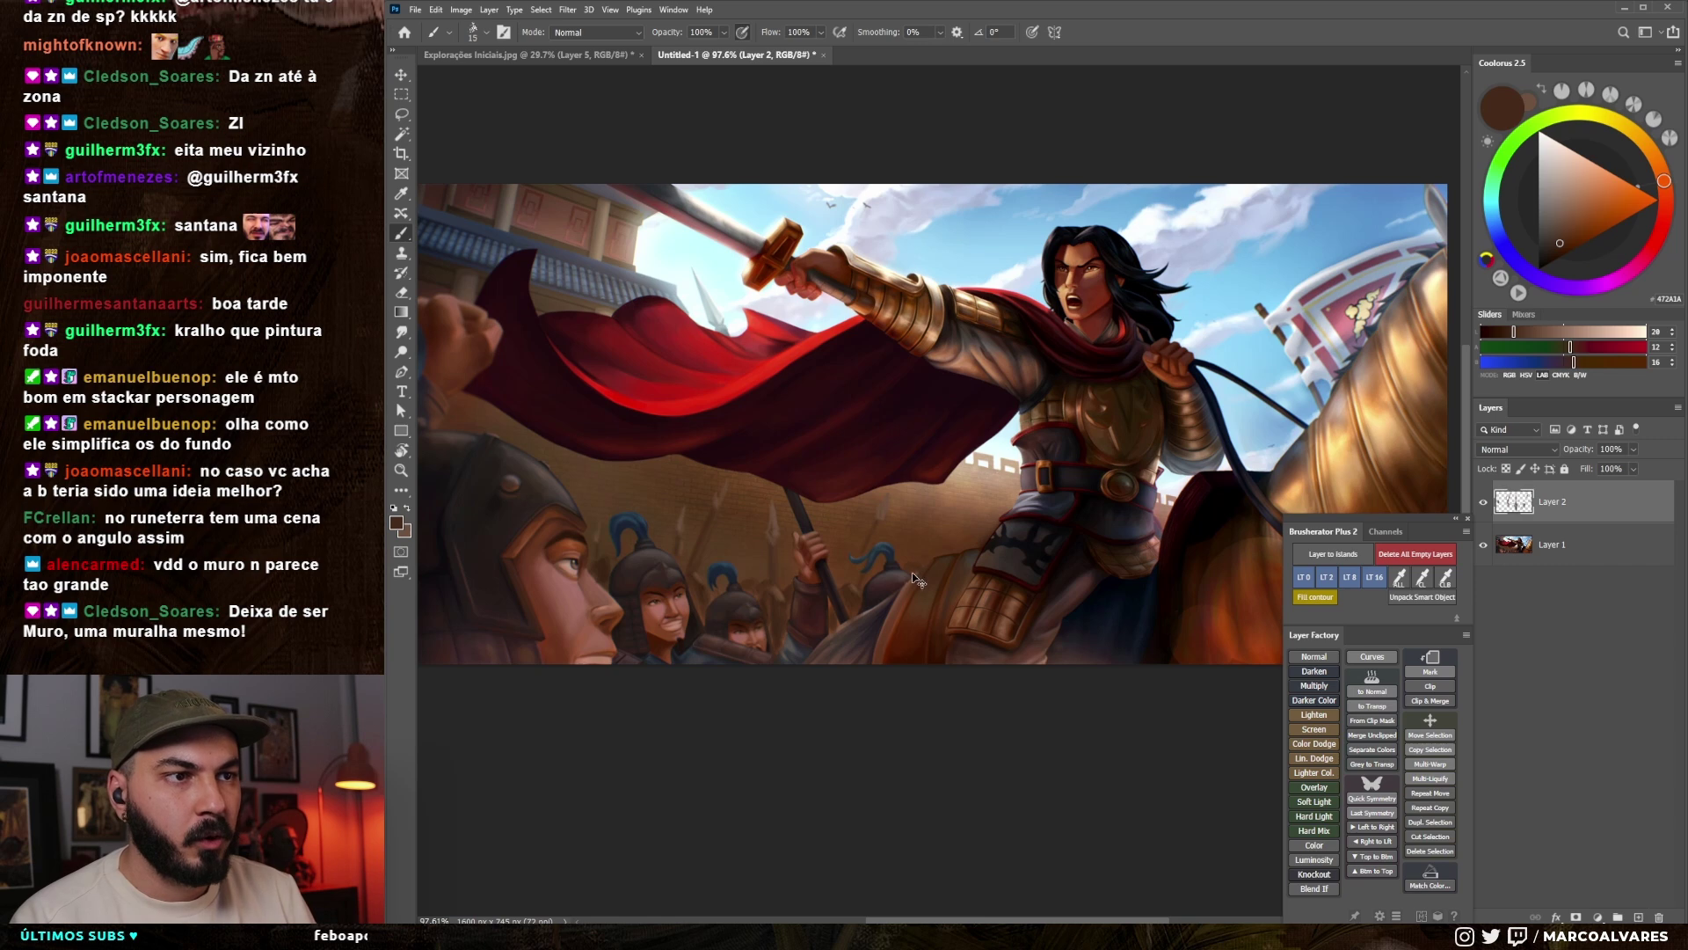
pyautogui.press('[')
pyautogui.press('[')
pyautogui.press('[')
pyautogui.press('[')
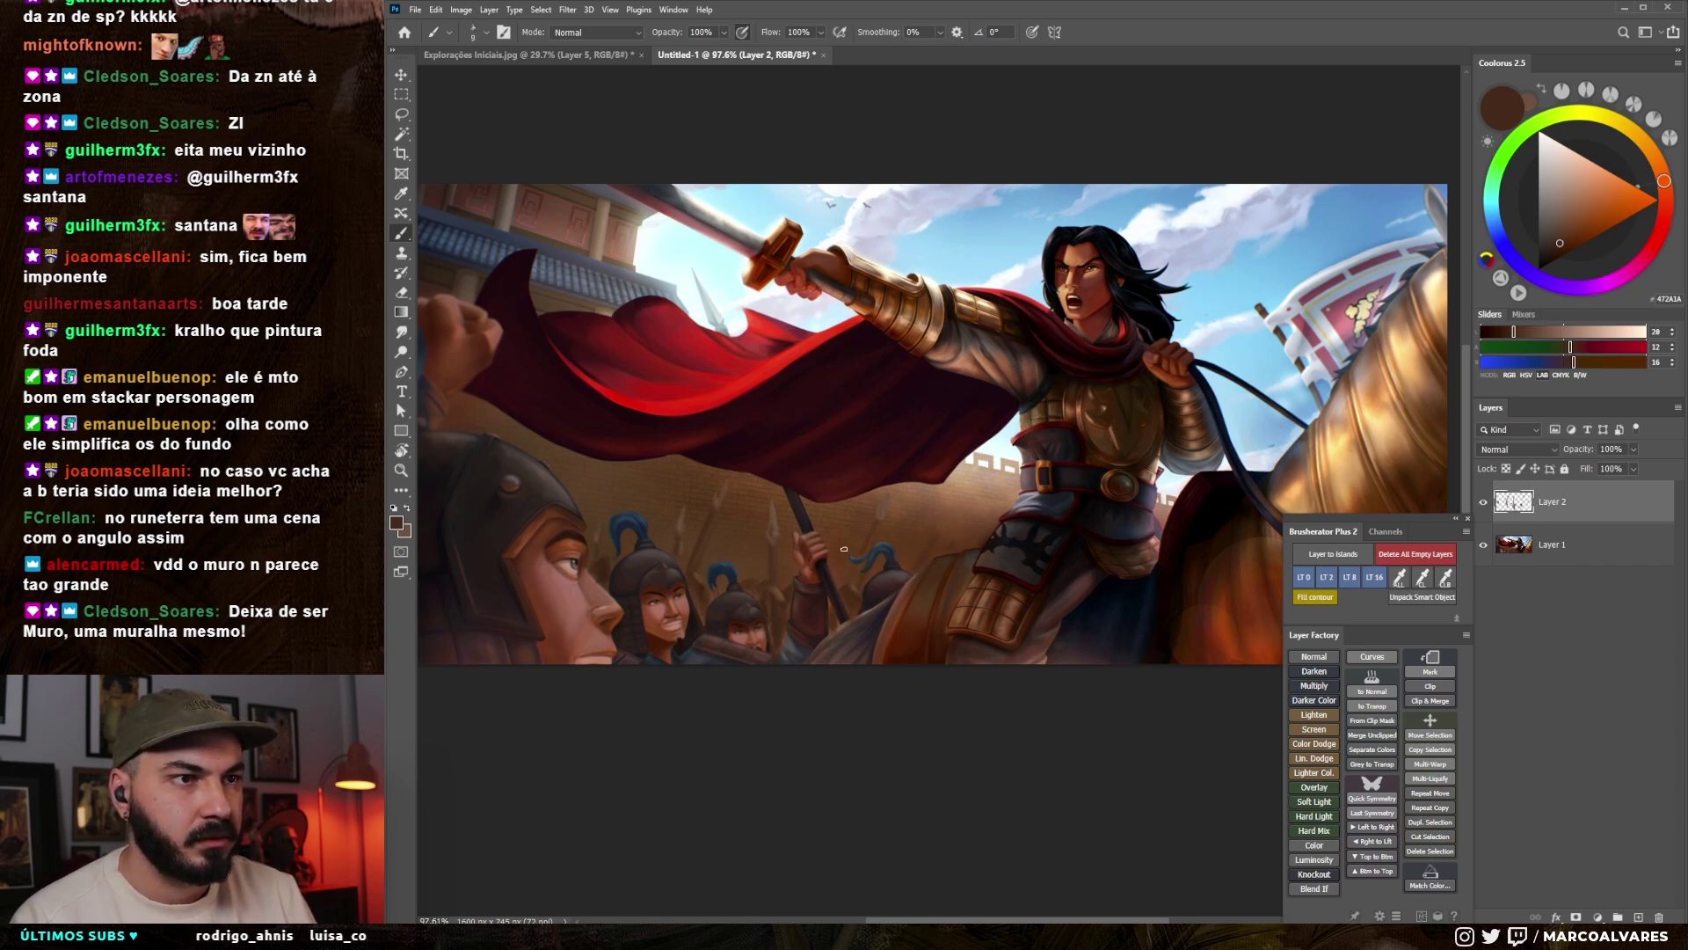
# - Add lighter brown #6A4E3B accents to the background spears, then compare the painting with Layer 2 hidden and shown
pyautogui.keyDown('alt'); pyautogui.click(771, 523); pyautogui.keyUp('alt')
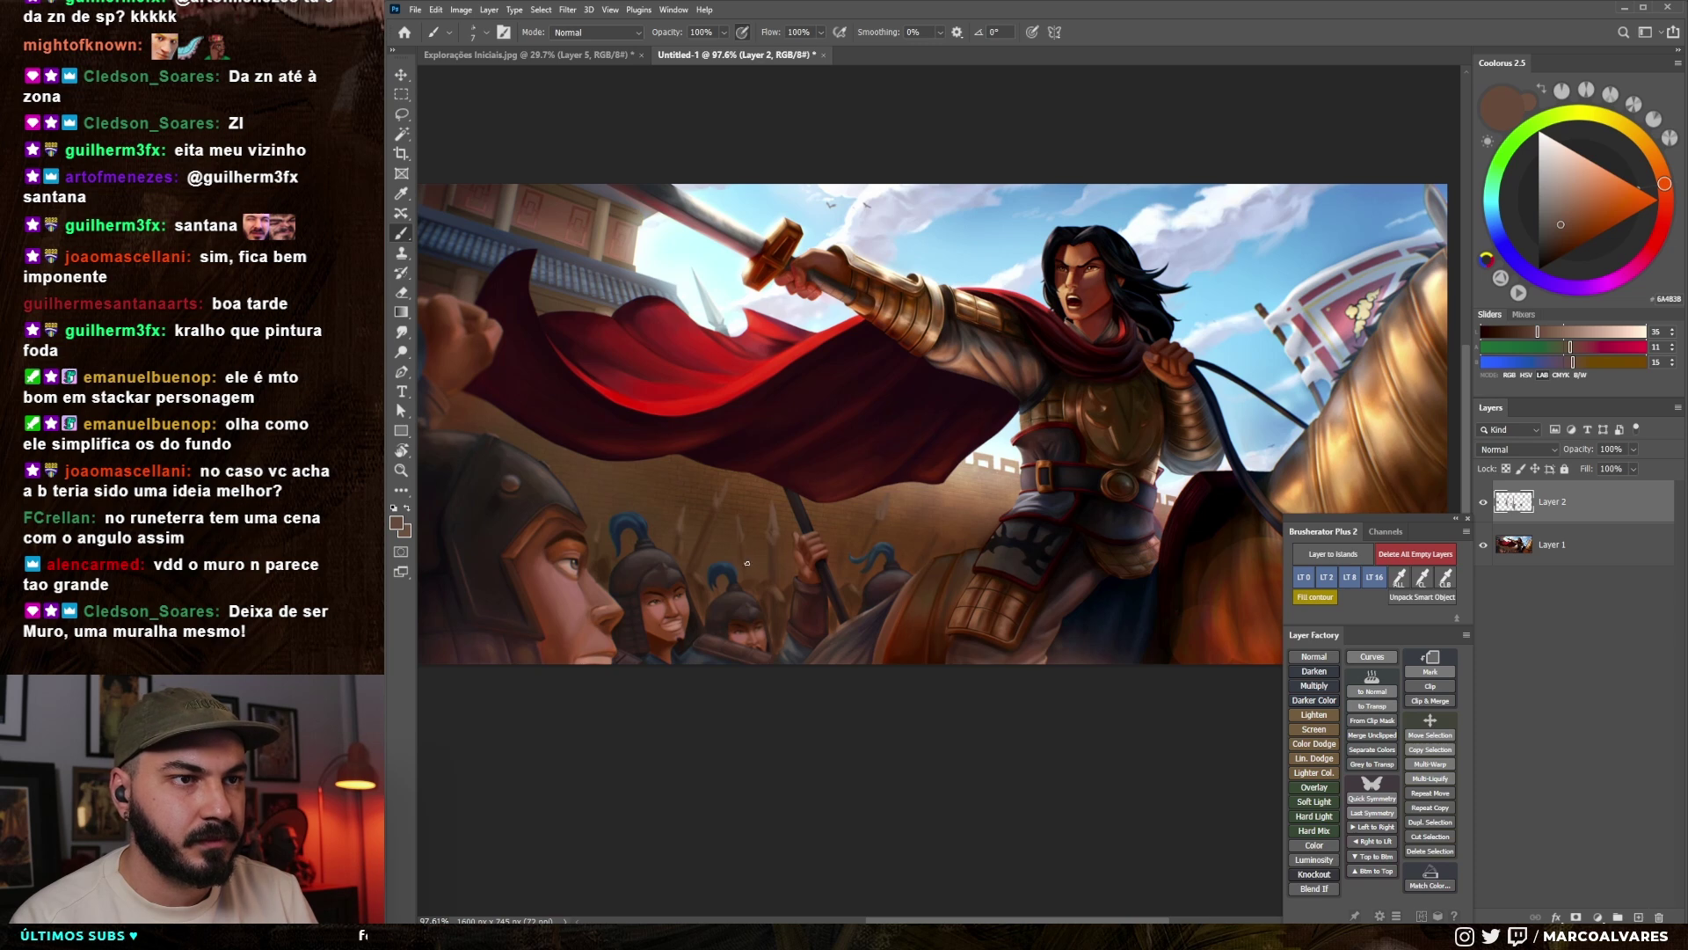
pyautogui.scroll(-3, 765, 578)
pyautogui.click(1484, 502)
pyautogui.click(1484, 503)
pyautogui.moveTo(788, 577); pyautogui.dragTo(798, 602)
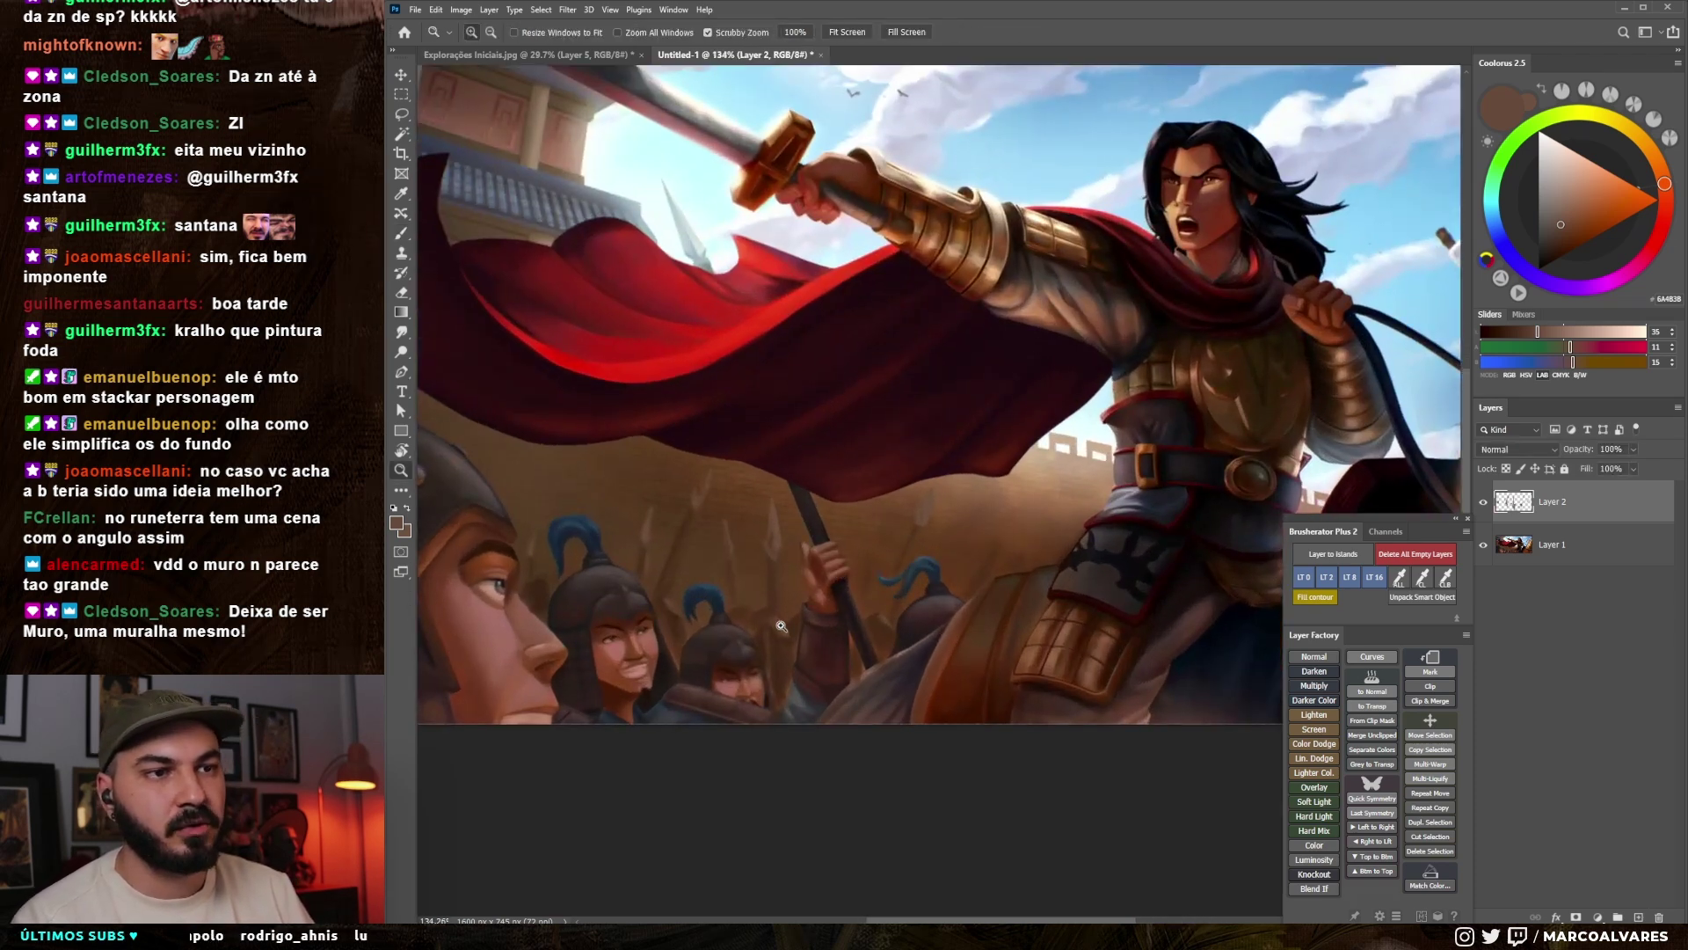
# - Refine the distant figures between the rear plumed soldier and the raised arm with sampled browns #472918, #583927 and #462818
pyautogui.keyDown('alt'); pyautogui.click(776, 691); pyautogui.keyUp('alt')
pyautogui.press(']')
pyautogui.press(']')
pyautogui.press(']')
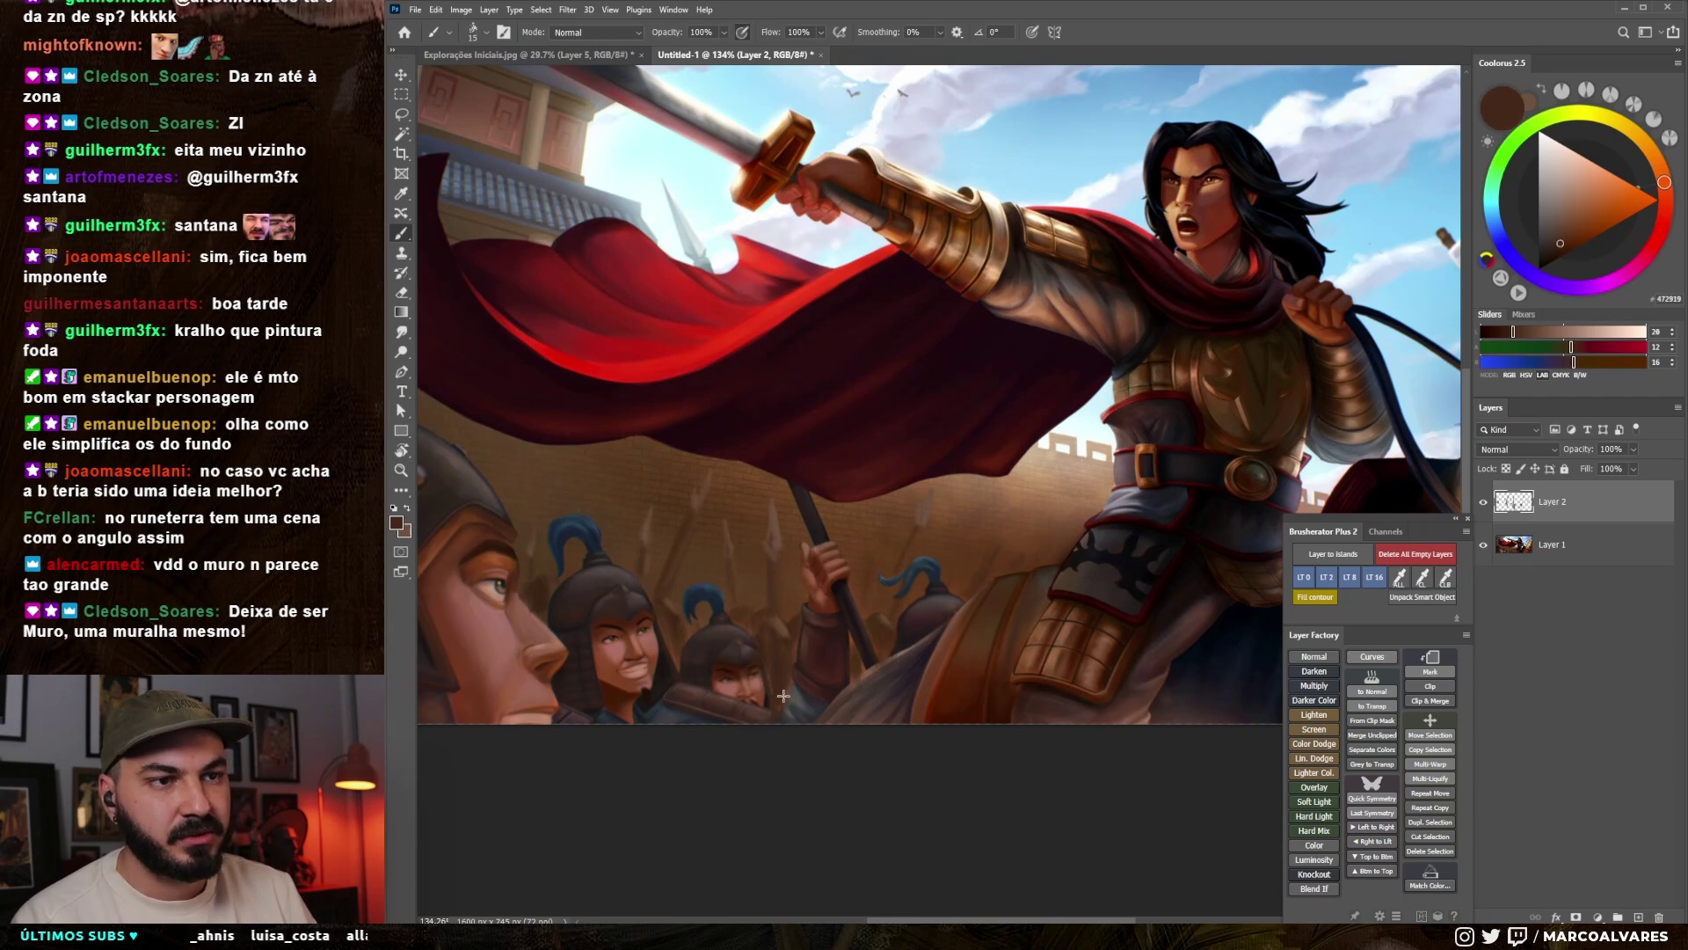
pyautogui.keyDown('alt'); pyautogui.click(767, 642); pyautogui.keyUp('alt')
pyautogui.keyDown('alt'); pyautogui.click(777, 630); pyautogui.keyUp('alt')
pyautogui.press(']')
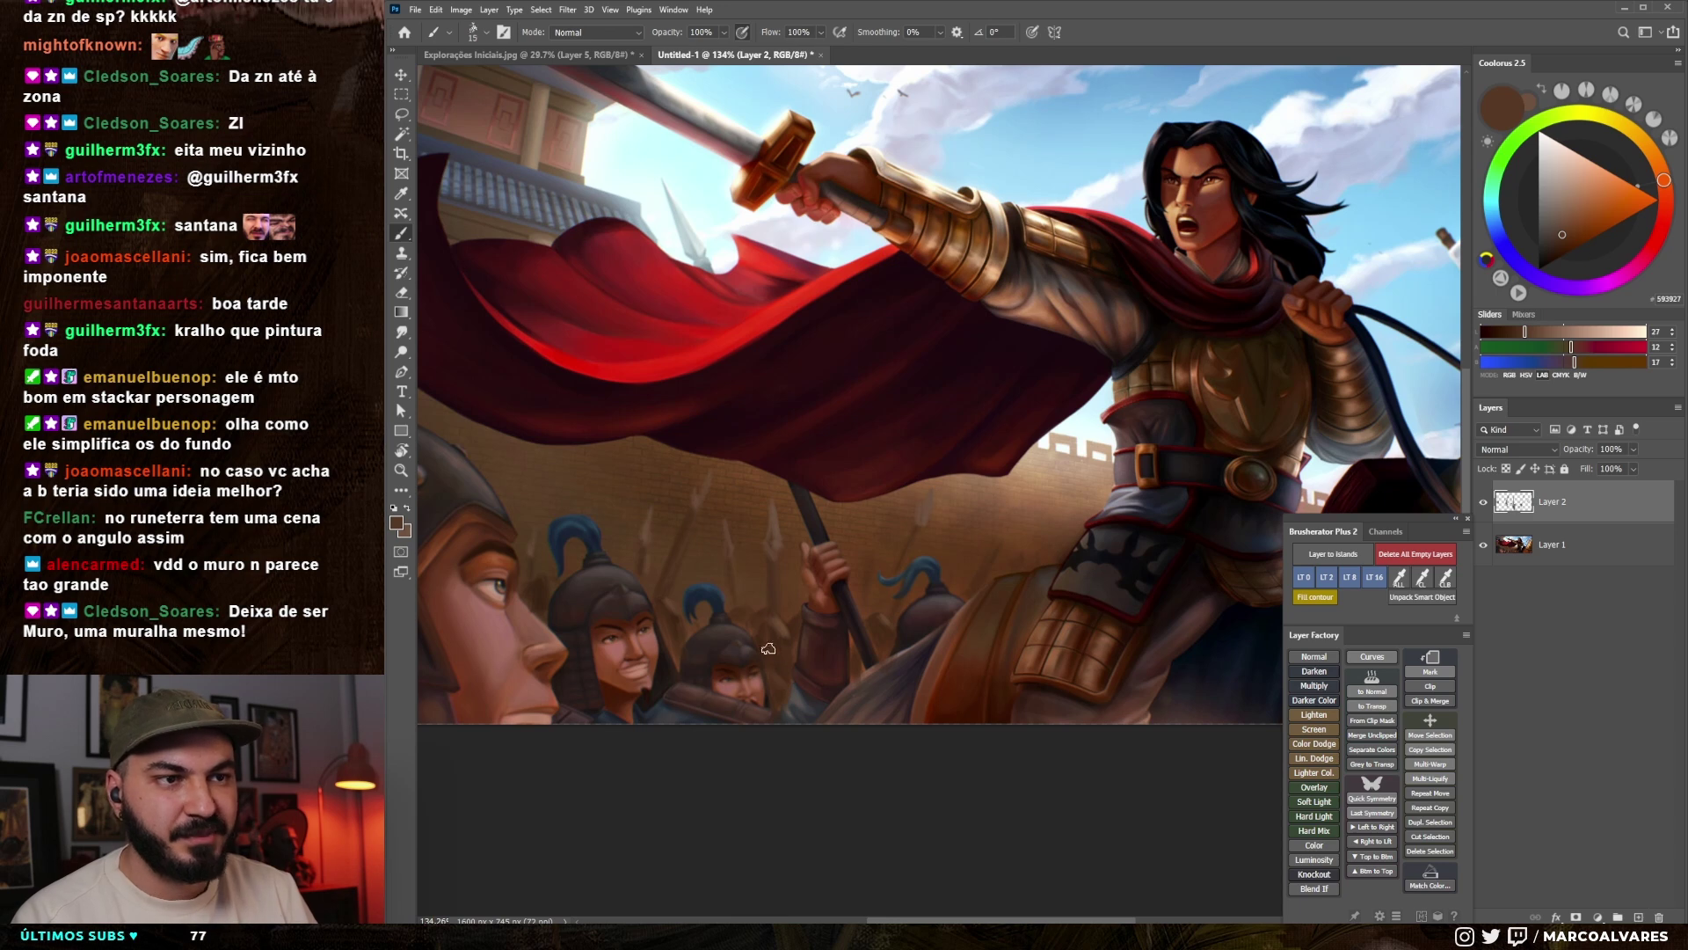
pyautogui.scroll(5, 779, 651)
pyautogui.keyDown('alt'); pyautogui.click(806, 635); pyautogui.keyUp('alt')
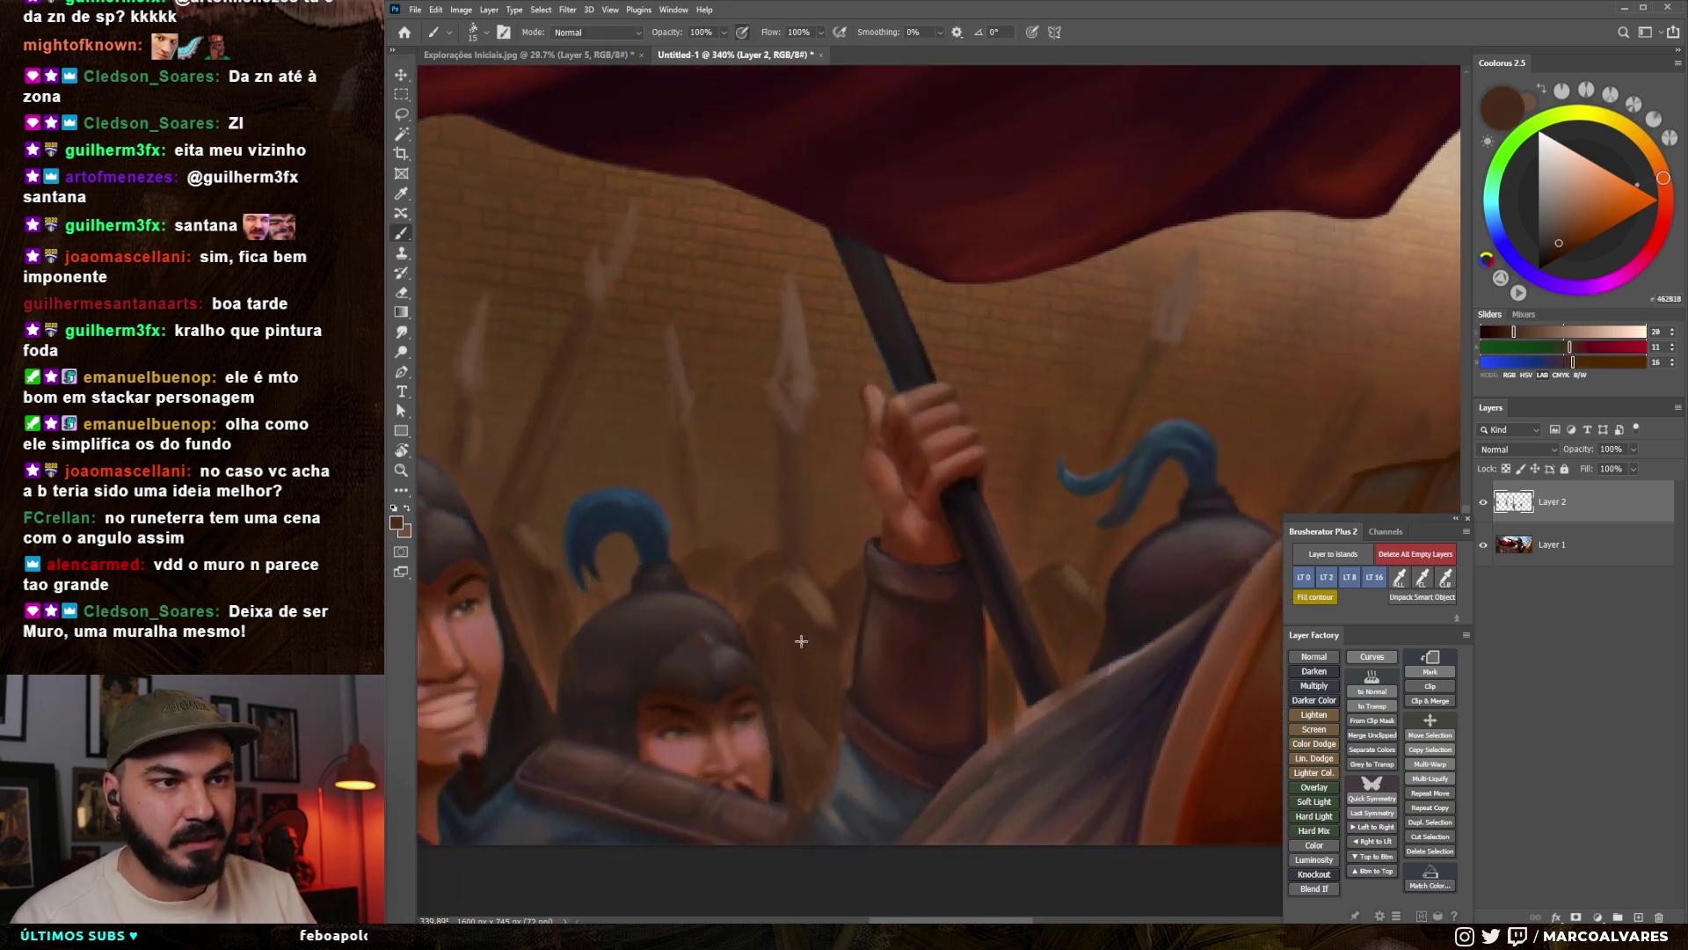
pyautogui.press('z')
pyautogui.moveTo(806, 645); pyautogui.dragTo(680, 705)
pyautogui.press('b')
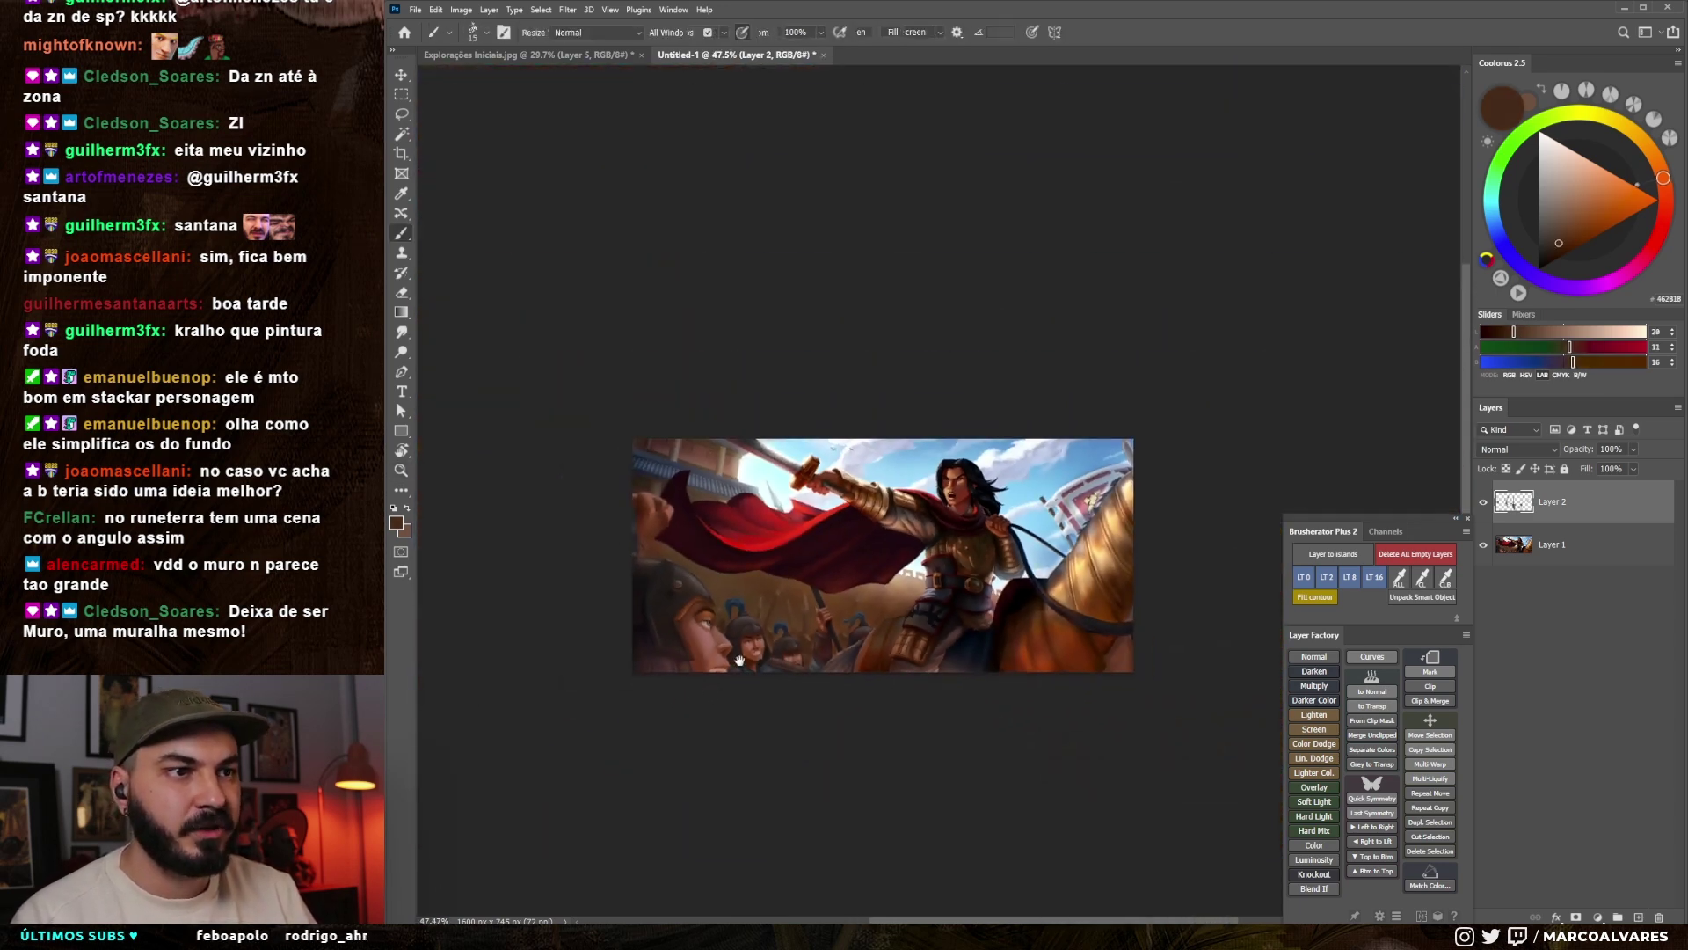
# - Add a new layer above Layer 2 and try a thick brown diagonal stroke across the rider
pyautogui.moveTo(1032, 449); pyautogui.dragTo(1037, 430)
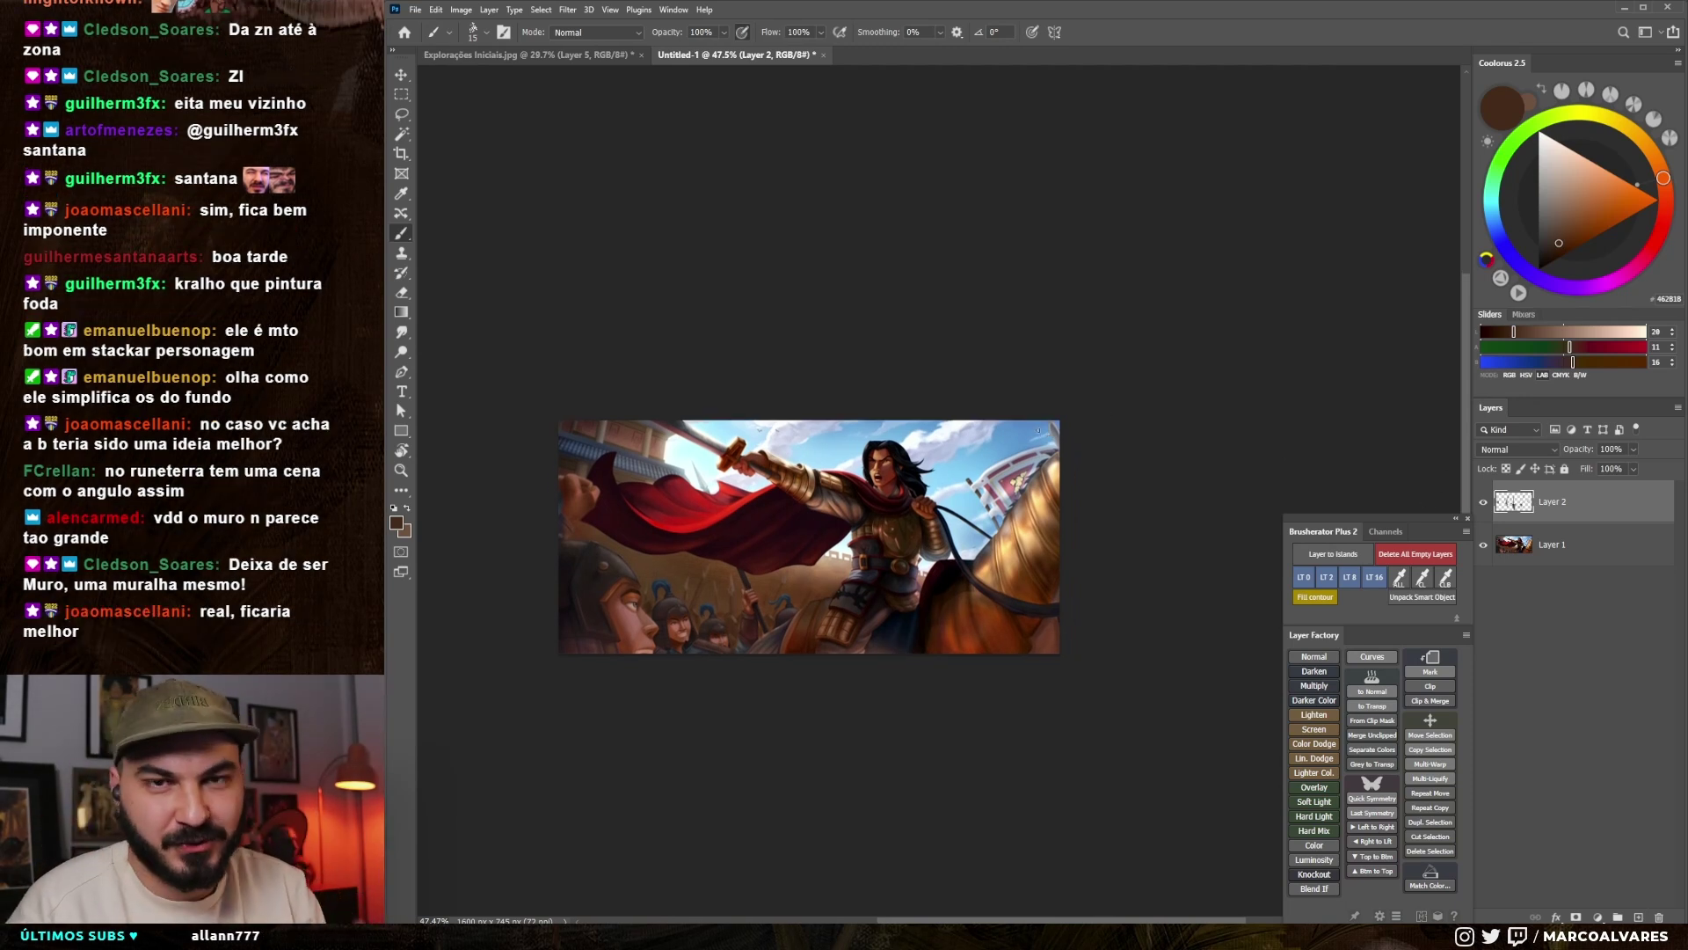
pyautogui.moveTo(801, 576); pyautogui.dragTo(834, 553)
pyautogui.moveTo(770, 608); pyautogui.dragTo(781, 582)
pyautogui.hotkey('ctrl', 'alt', 'shift', 'n')
pyautogui.scroll(3, 791, 528)
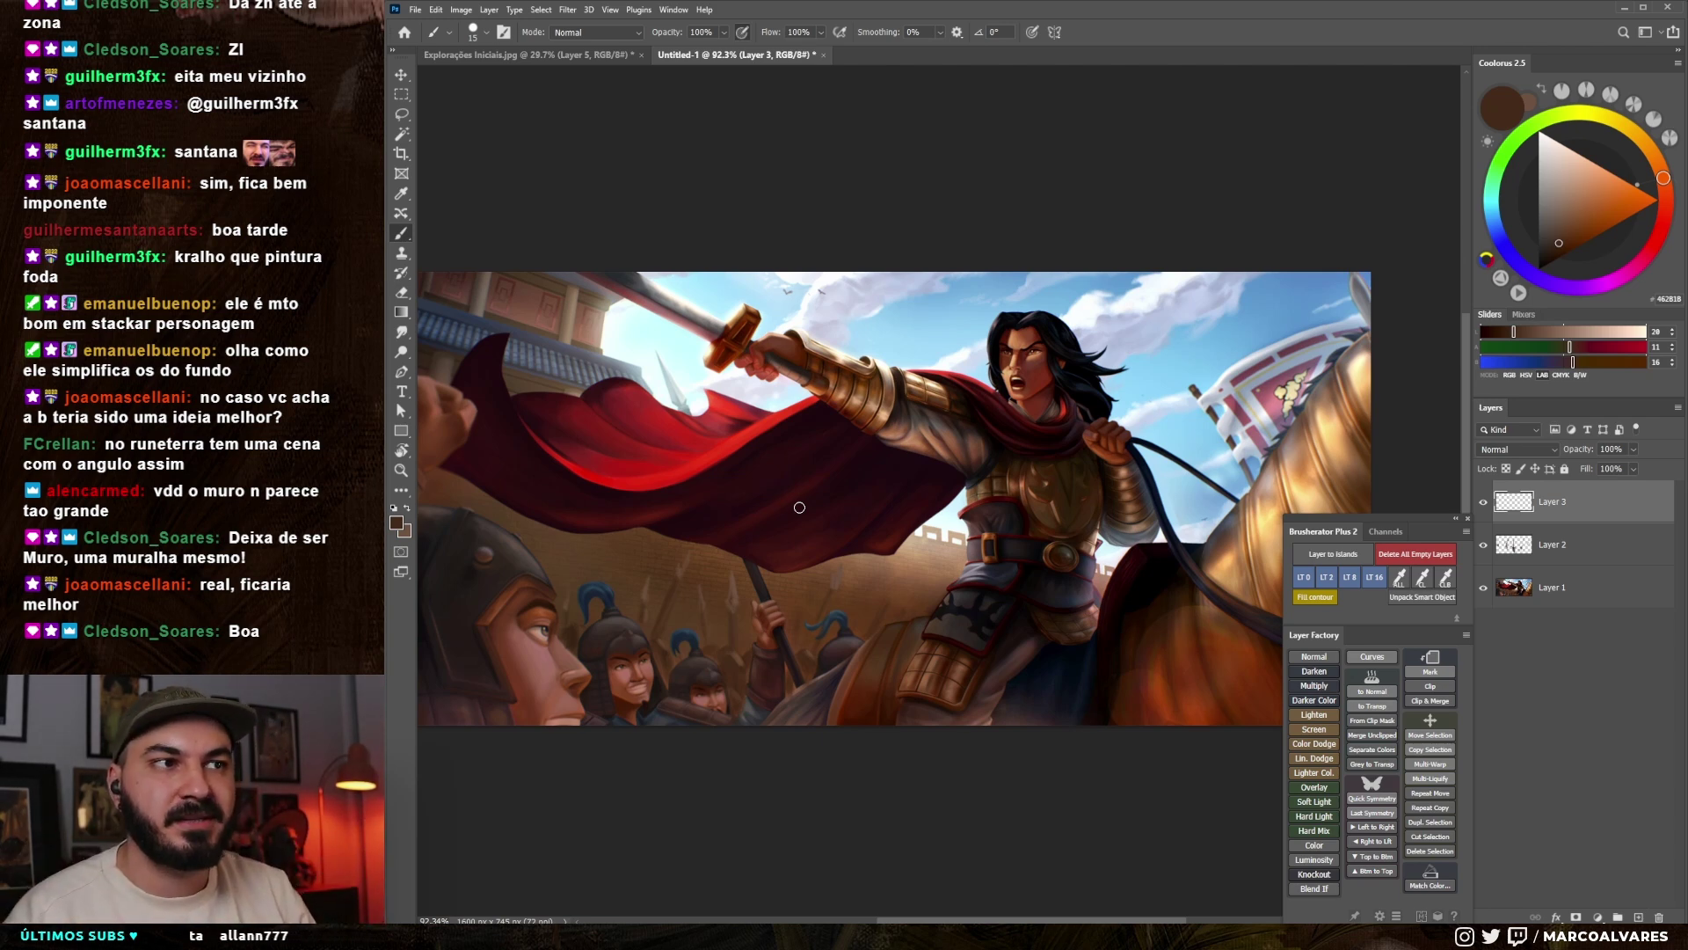
pyautogui.moveTo(980, 553); pyautogui.dragTo(888, 555)
pyautogui.press(']')
pyautogui.moveTo(910, 320); pyautogui.dragTo(801, 664)
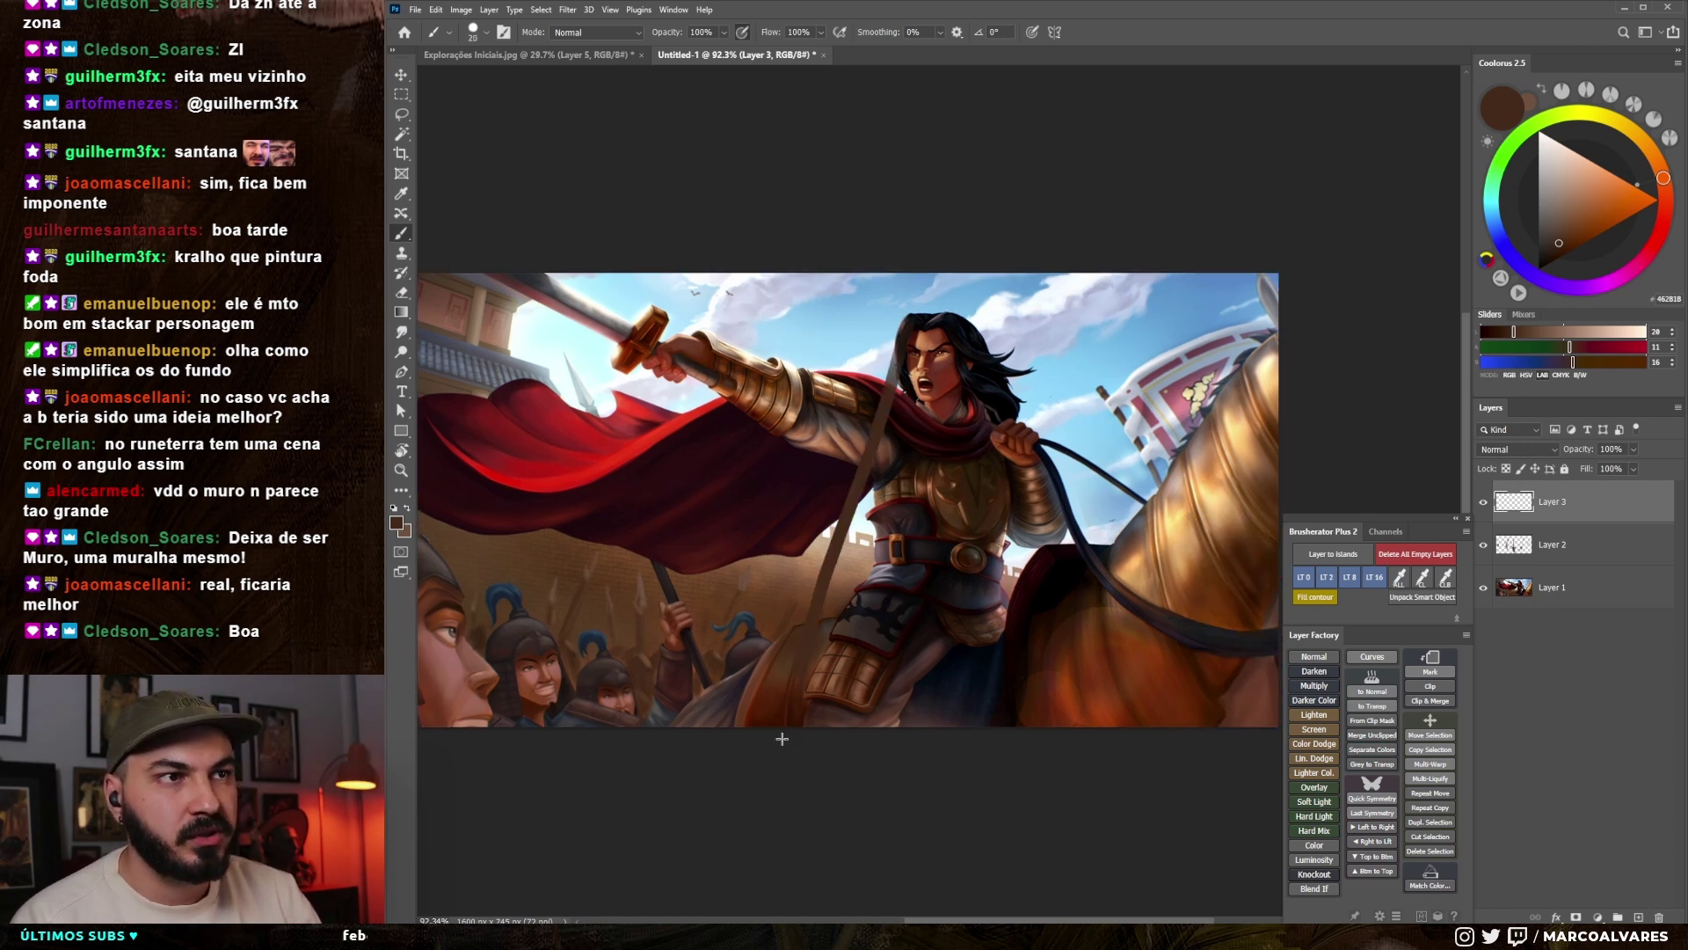
pyautogui.hotkey('ctrl', 'z')
# - Draw long magenta diagonal guide lines fanning across the whole painting on the new layer
pyautogui.click(1616, 281)
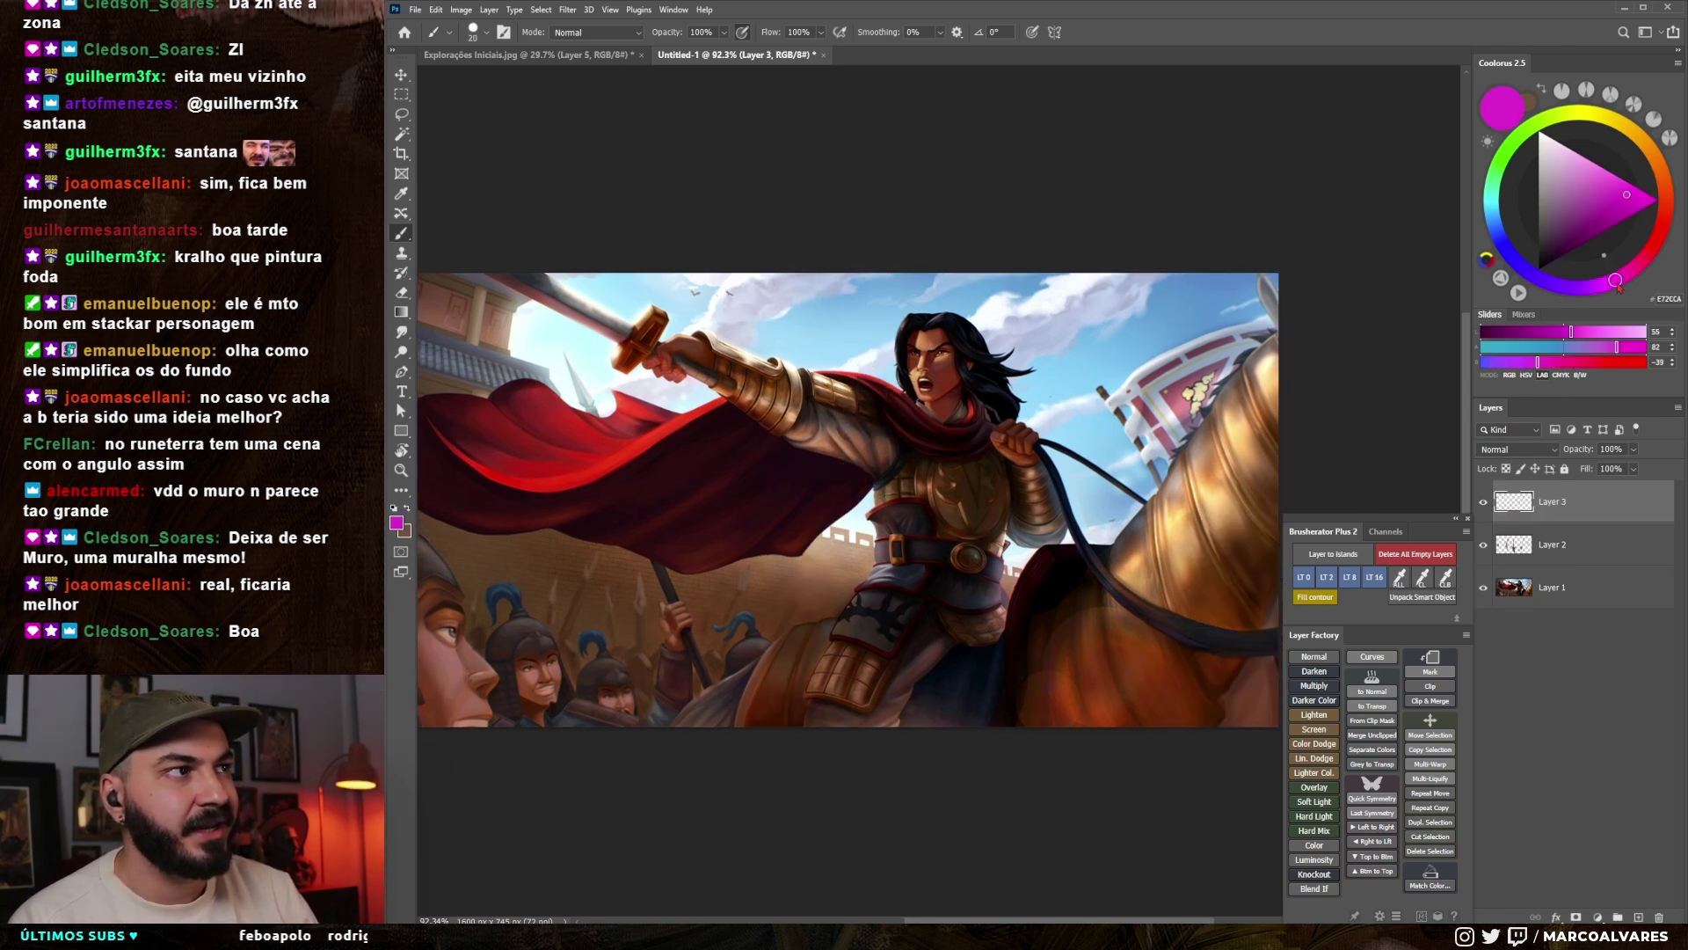
pyautogui.press('[')
pyautogui.moveTo(881, 283); pyautogui.dragTo(820, 726)
pyautogui.moveTo(1058, 275); pyautogui.dragTo(1103, 708)
pyautogui.moveTo(1143, 302); pyautogui.dragTo(1267, 681)
pyautogui.moveTo(708, 294)
pyautogui.mouseDown()
pyautogui.moveTo(643, 646)
pyautogui.moveTo(764, 578)
pyautogui.mouseUp()
pyautogui.hotkey('ctrl', 'z')
pyautogui.moveTo(732, 220); pyautogui.dragTo(664, 569)
pyautogui.moveTo(1055, 306)
pyautogui.mouseDown()
pyautogui.moveTo(888, 357)
pyautogui.moveTo(977, 365)
pyautogui.mouseUp()
pyautogui.press('[')
pyautogui.press('[')
pyautogui.press('[')
pyautogui.scroll(-10, 871, 409)
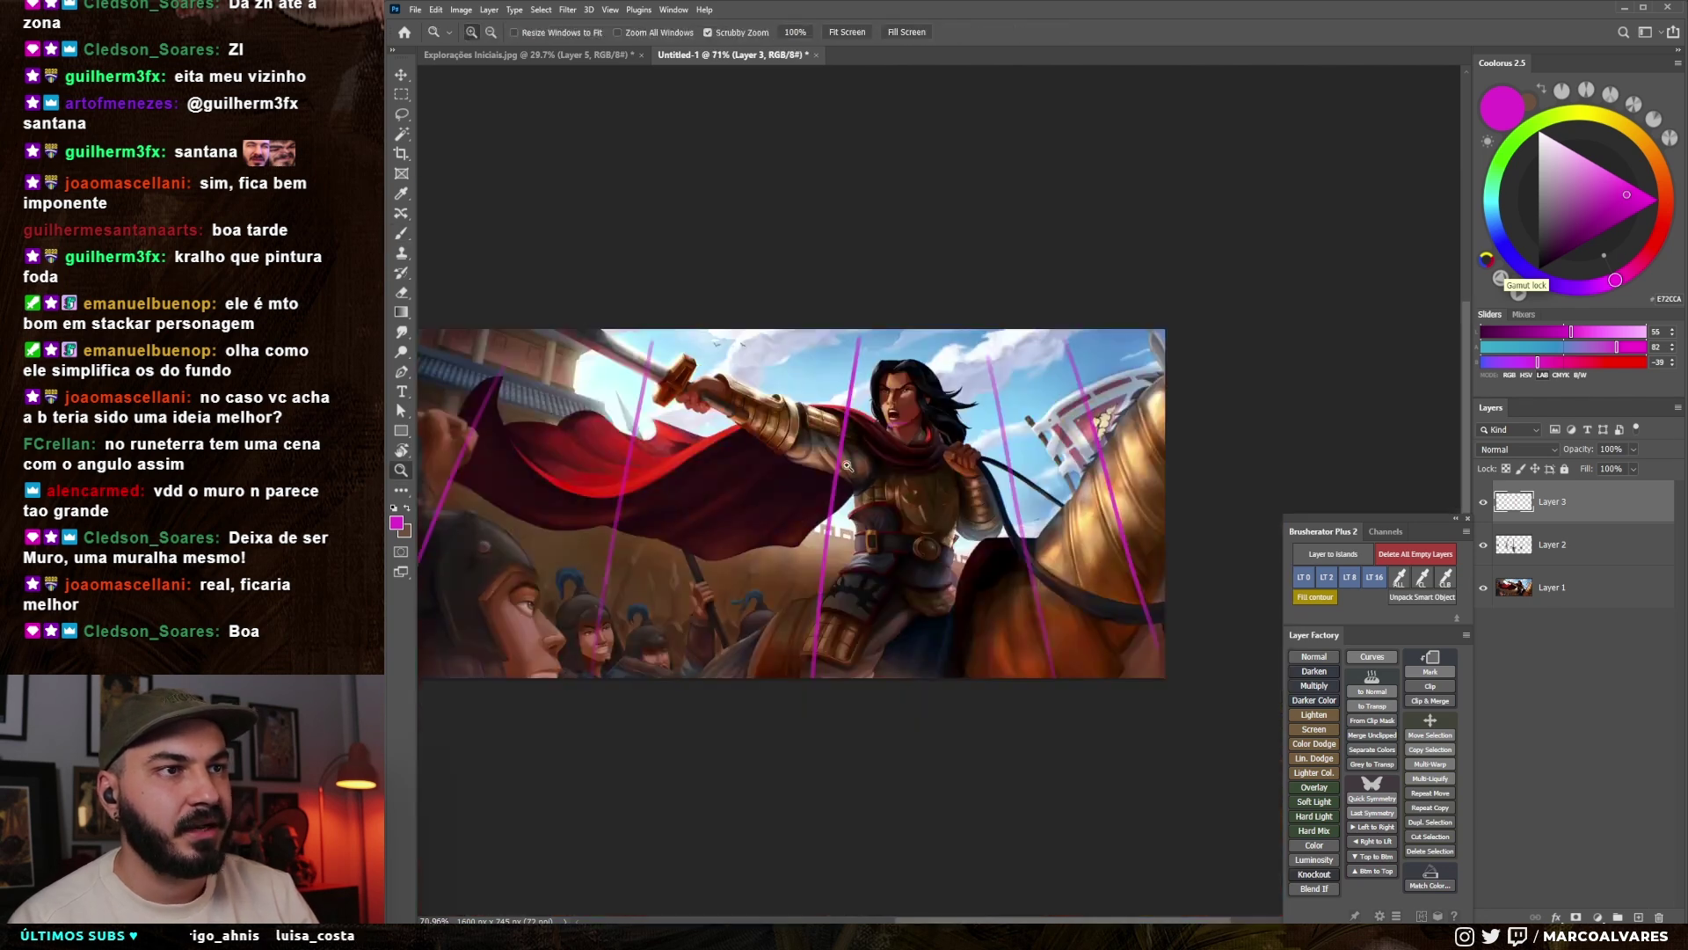
pyautogui.scroll(2, 896, 425)
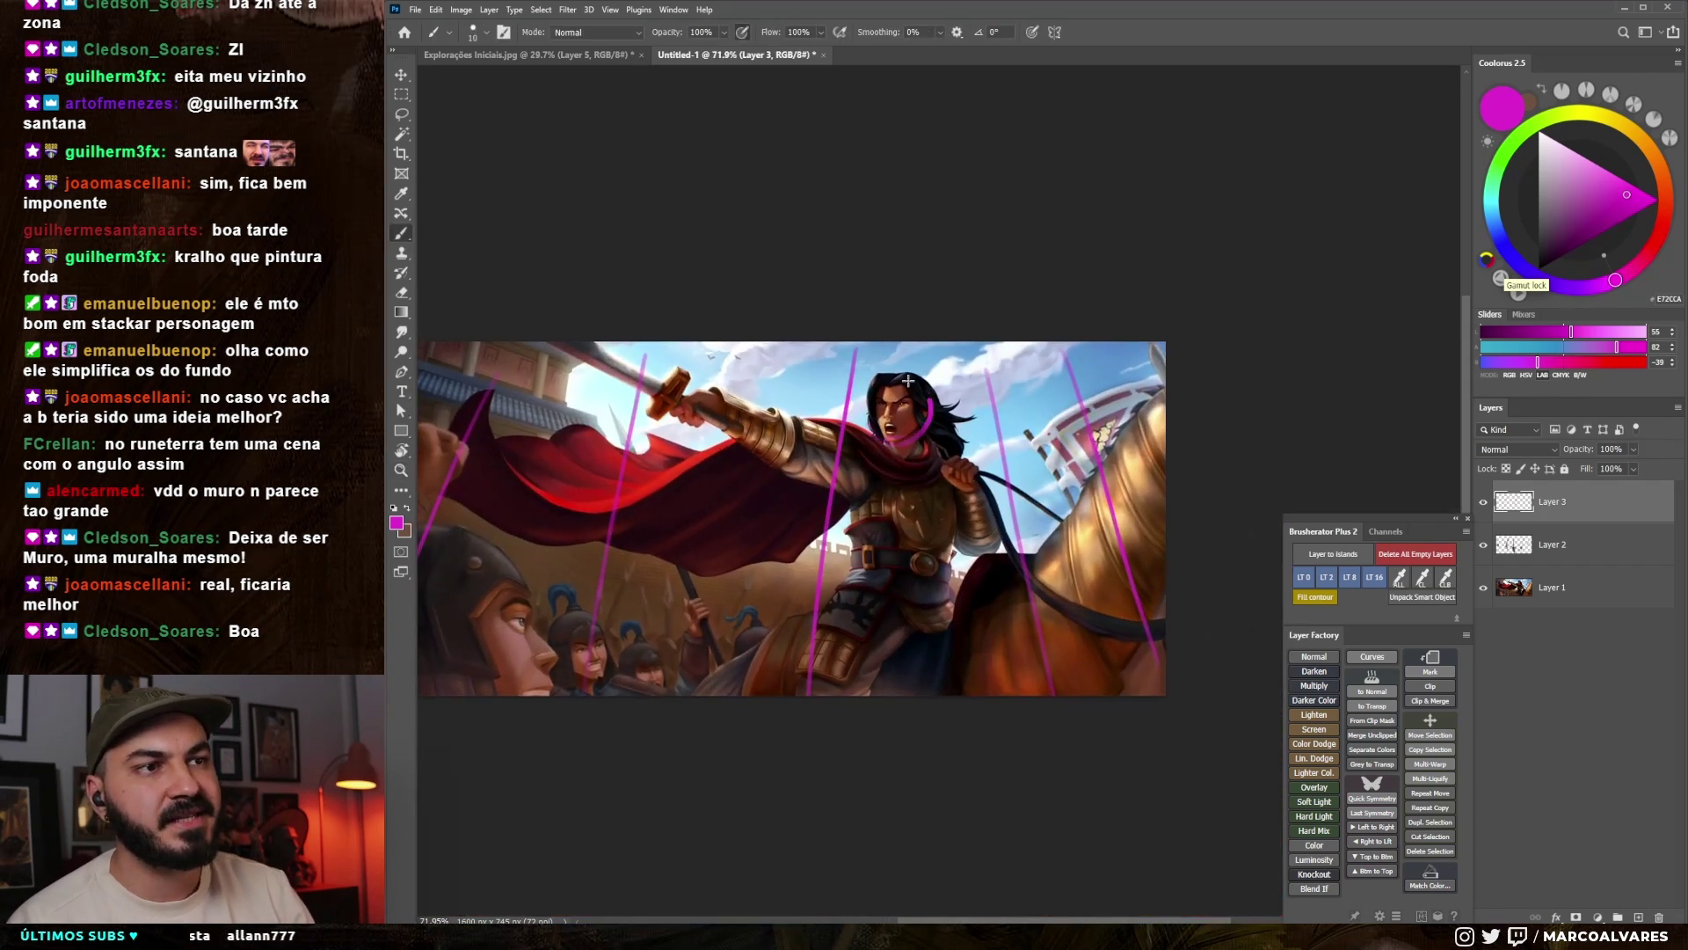
# - Try a thicker magenta stroke sweeping across the width of the painting
pyautogui.press(']')
pyautogui.press(']')
pyautogui.press(']')
pyautogui.moveTo(468, 434); pyautogui.dragTo(1235, 521)
pyautogui.hotkey('ctrl', 'z')
pyautogui.moveTo(588, 420); pyautogui.dragTo(694, 436)
pyautogui.press('[')
pyautogui.press('[')
pyautogui.press('[')
pyautogui.press('[')
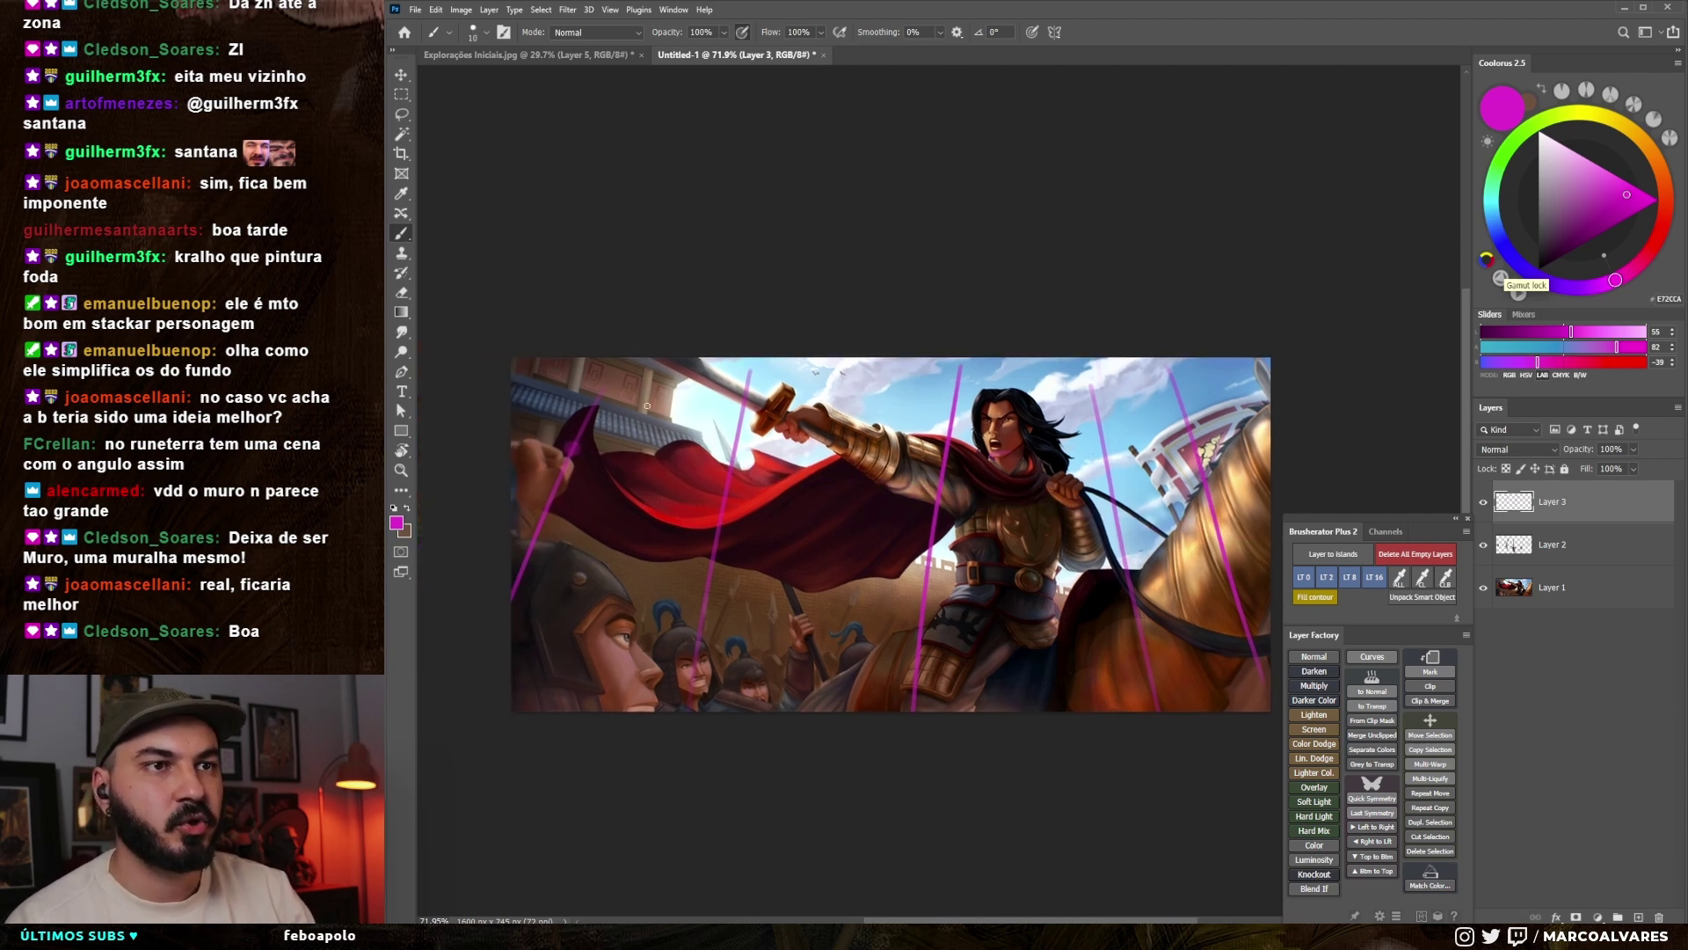
# - Paint a soft white haze over the building beside the sword with a much larger brush and sampled sky white #EFFFFF
pyautogui.keyDown('alt'); pyautogui.click(683, 397); pyautogui.keyUp('alt')
pyautogui.press(']')
pyautogui.press(']')
pyautogui.press(']')
pyautogui.press(']')
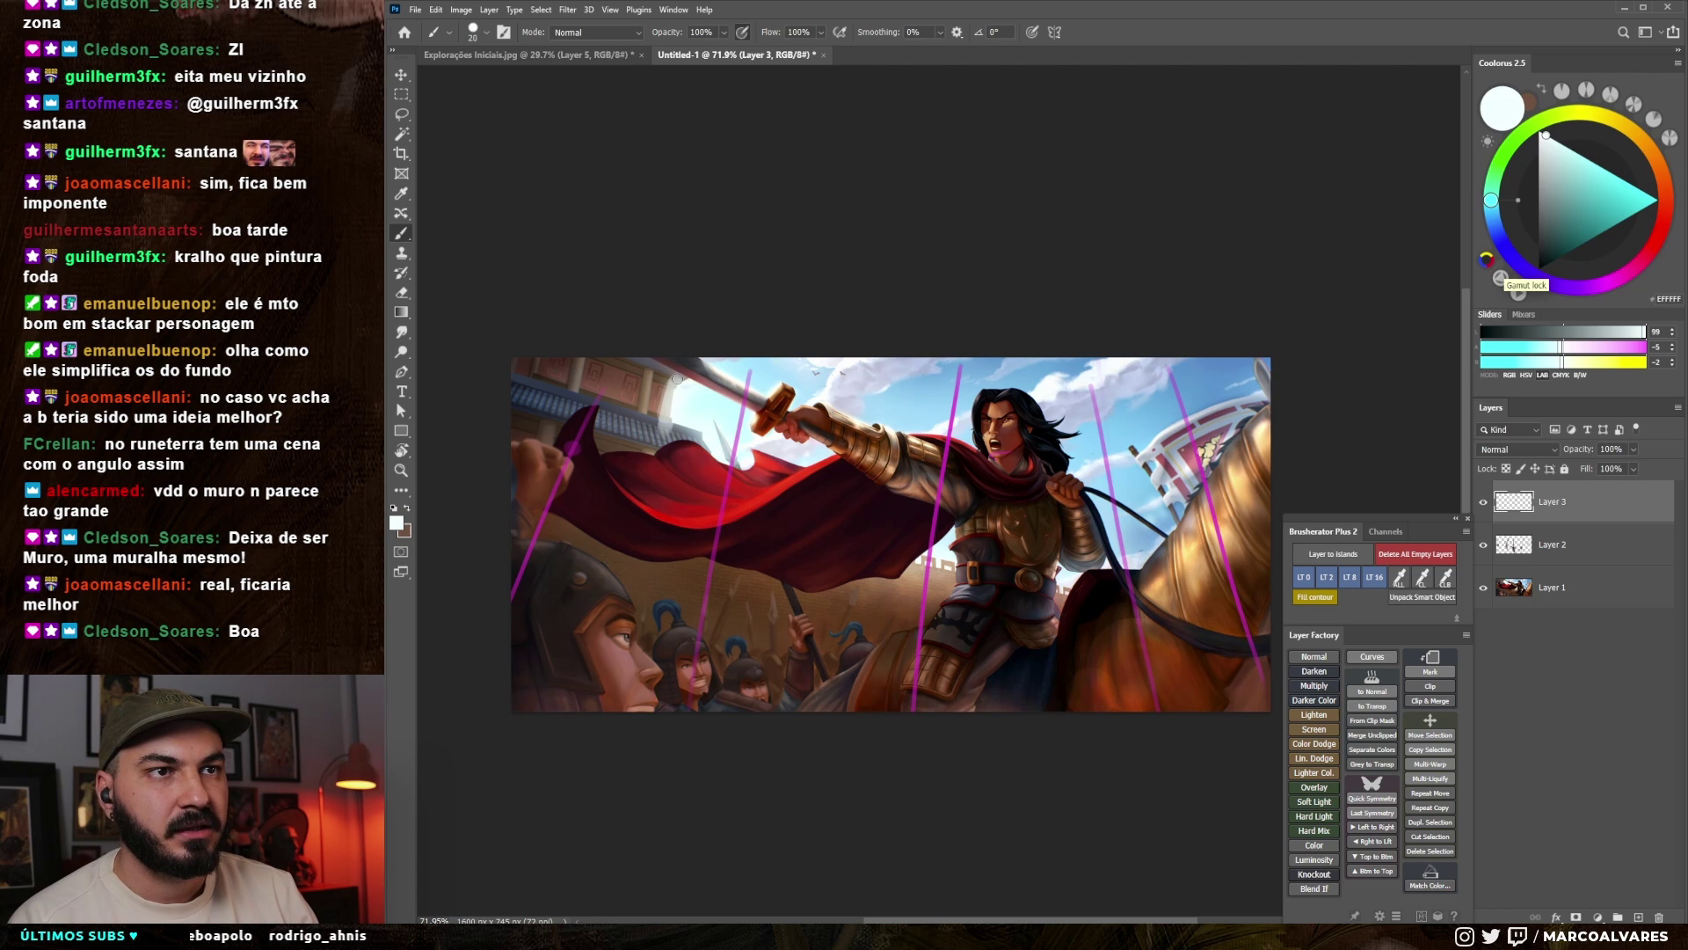
pyautogui.press(']')
pyautogui.press(']')
pyautogui.press(']')
pyautogui.press(']')
pyautogui.press(']')
pyautogui.press(']')
pyautogui.press(']')
pyautogui.press(']')
pyautogui.press(']')
pyautogui.moveTo(651, 408)
pyautogui.mouseDown()
pyautogui.moveTo(648, 443)
pyautogui.moveTo(667, 420)
pyautogui.moveTo(656, 430)
pyautogui.moveTo(652, 410)
pyautogui.moveTo(628, 432)
pyautogui.moveTo(615, 369)
pyautogui.mouseUp()
pyautogui.press('x')
pyautogui.keyDown('alt'); pyautogui.click(654, 422); pyautogui.keyUp('alt')
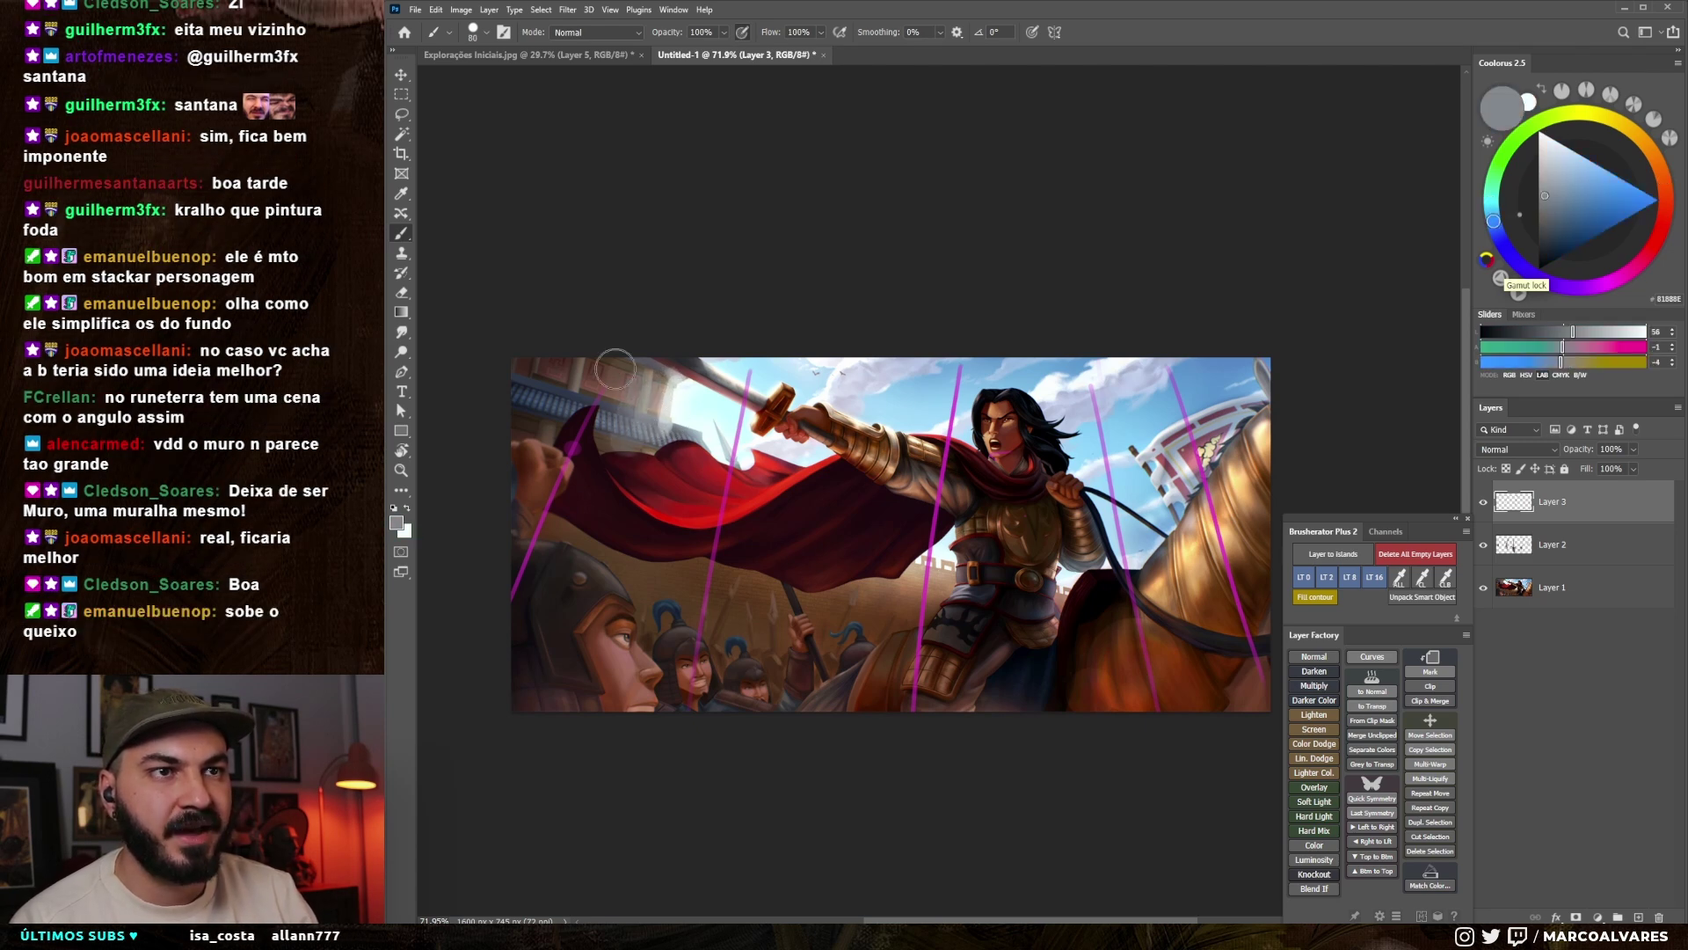
# - Rework the hazy edge of the building beside the sword with smaller strokes of sampled pale cyan #E1FFFF and building grey
pyautogui.keyDown('alt'); pyautogui.click(679, 405); pyautogui.keyUp('alt')
pyautogui.press('[')
pyautogui.press('[')
pyautogui.press('[')
pyautogui.press('[')
pyautogui.press('[')
pyautogui.press('[')
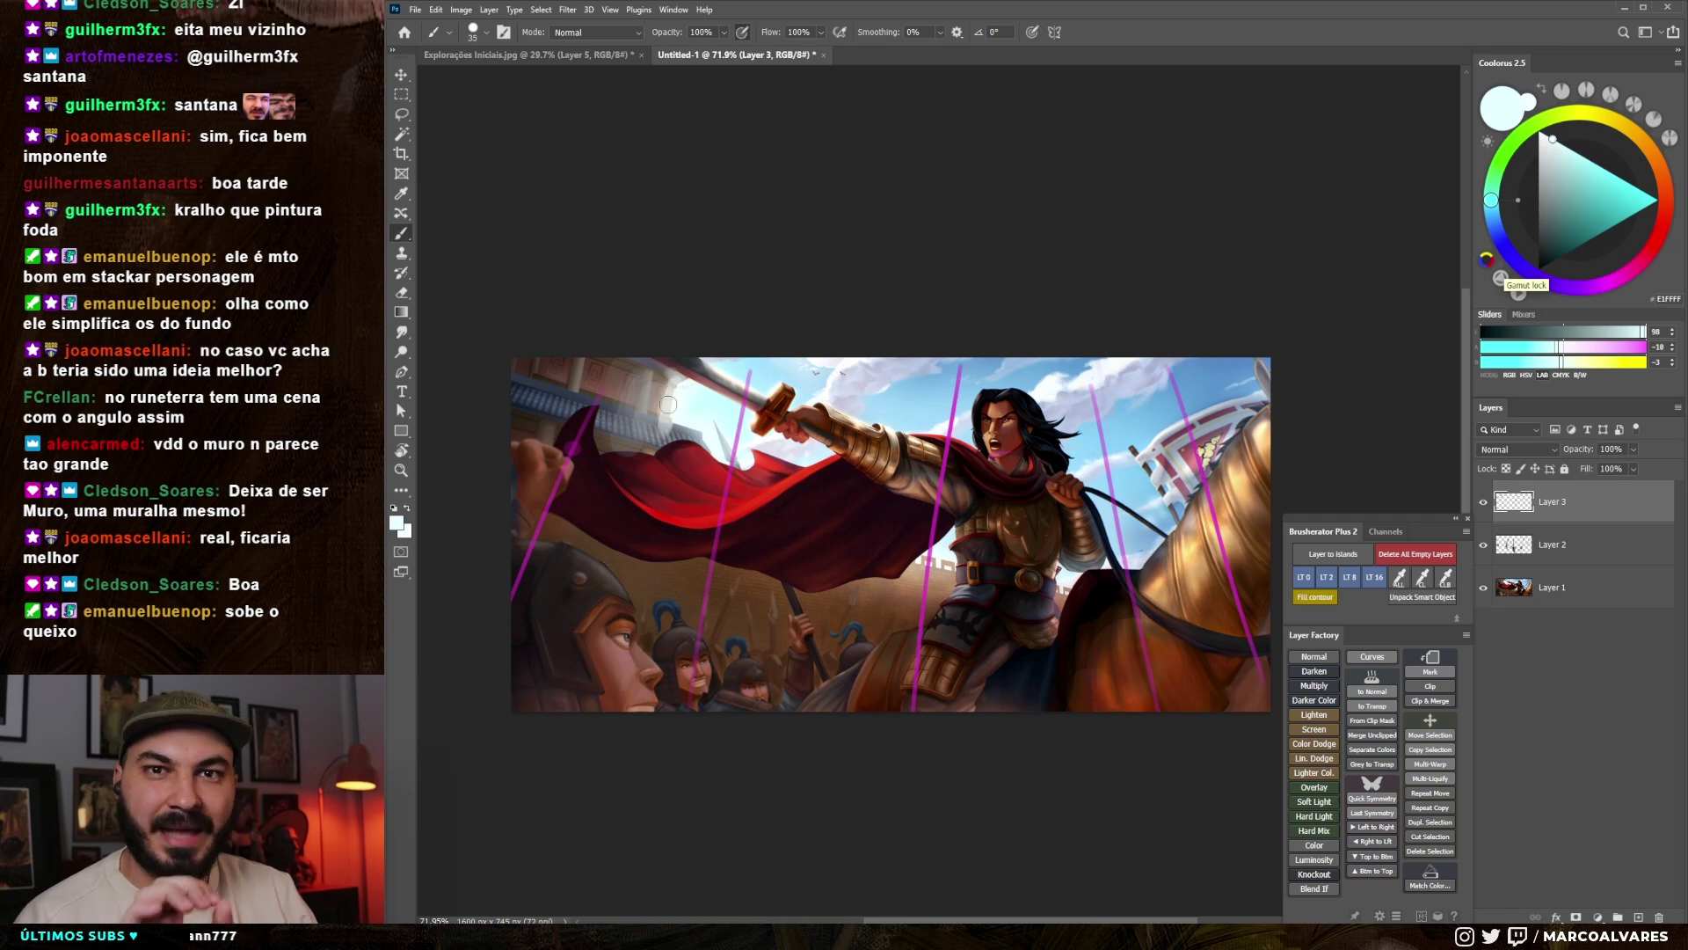
pyautogui.press('[')
pyautogui.press('[')
pyautogui.press('[')
pyautogui.press('[')
pyautogui.press('[')
pyautogui.scroll(5, 673, 412)
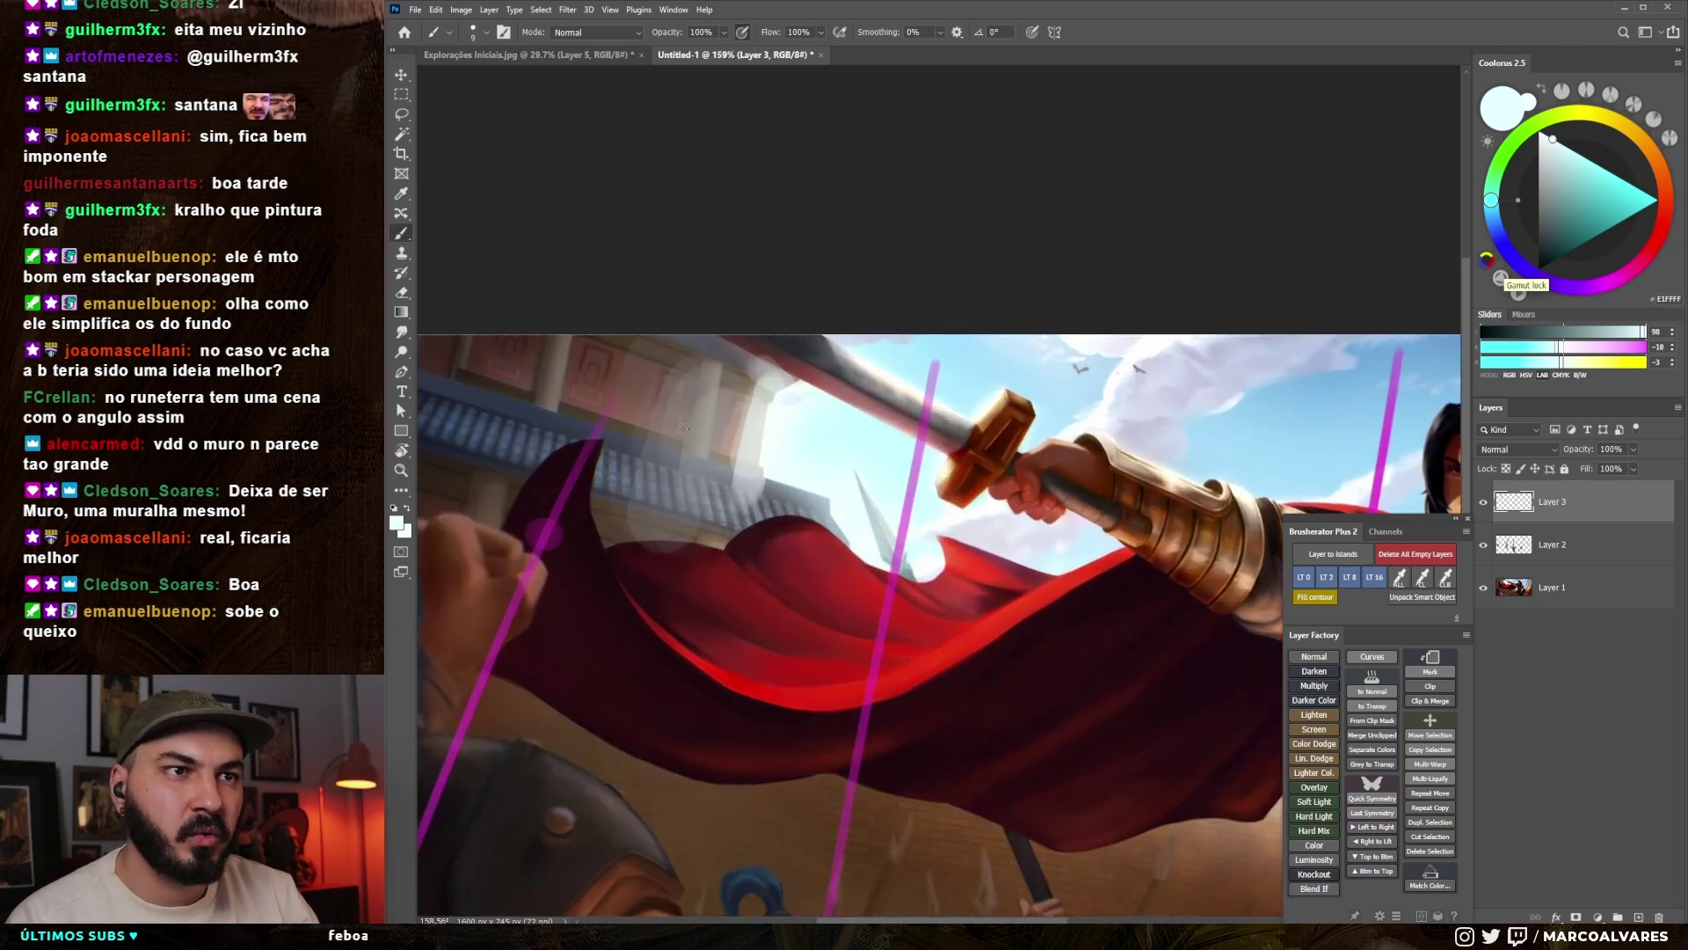
pyautogui.keyDown('alt'); pyautogui.click(679, 428); pyautogui.keyUp('alt')
pyautogui.press(']')
pyautogui.press(']')
pyautogui.press(']')
pyautogui.press(']')
pyautogui.press(']')
pyautogui.press(']')
pyautogui.moveTo(630, 456)
pyautogui.mouseDown()
pyautogui.moveTo(646, 365)
pyautogui.moveTo(777, 411)
pyautogui.moveTo(836, 407)
pyautogui.mouseUp()
# - Hide Layer 3 and add a new layer above it, shrinking the brush for fine detail on the building
pyautogui.click(1484, 501)
pyautogui.press('[')
pyautogui.press('[')
pyautogui.press('[')
pyautogui.press('[')
pyautogui.hotkey('ctrl', 'alt', 'shift', 'n')
pyautogui.press('[')
pyautogui.press('[')
pyautogui.press('[')
pyautogui.press('[')
pyautogui.press('[')
pyautogui.press('[')
pyautogui.press('[')
pyautogui.press('[')
pyautogui.press('[')
pyautogui.press('[')
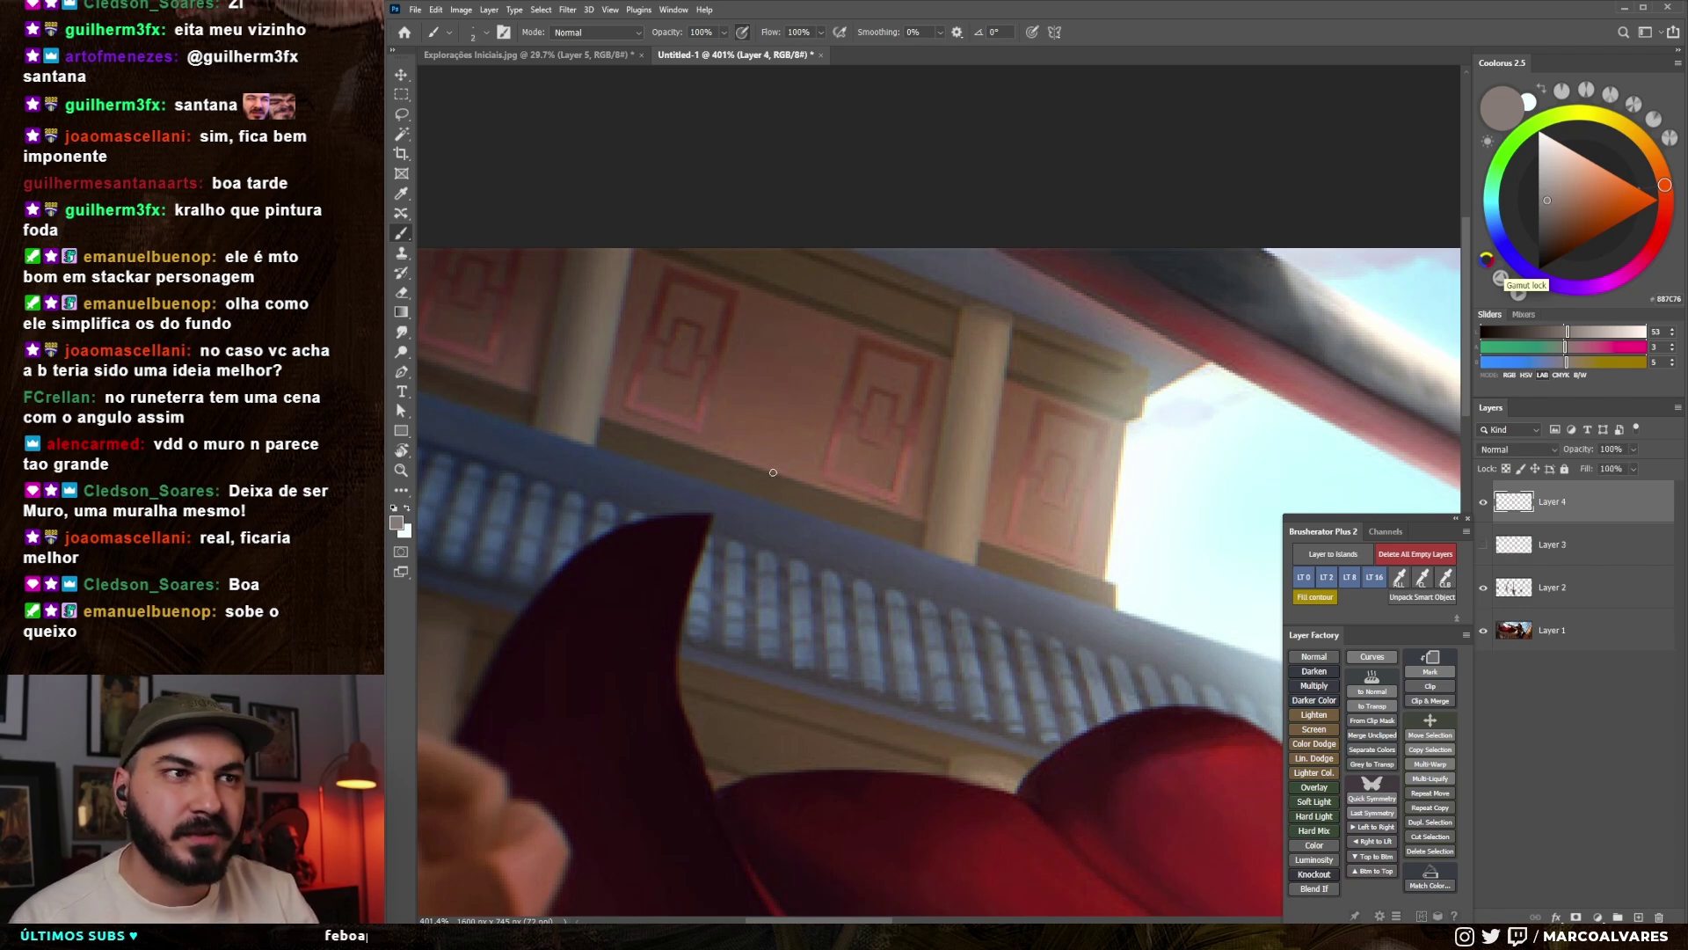
# - Try small fine strokes on the pillars and upper wall of the background building, undoing each attempt
pyautogui.moveTo(789, 281)
pyautogui.mouseDown()
pyautogui.moveTo(696, 412)
pyautogui.moveTo(862, 400)
pyautogui.moveTo(748, 306)
pyautogui.moveTo(774, 281)
pyautogui.moveTo(921, 312)
pyautogui.moveTo(839, 271)
pyautogui.mouseUp()
pyautogui.hotkey('ctrl', 'z')
pyautogui.hotkey('ctrl', 'z')
pyautogui.moveTo(799, 467)
pyautogui.mouseDown()
pyautogui.moveTo(717, 536)
pyautogui.moveTo(755, 520)
pyautogui.moveTo(689, 518)
pyautogui.mouseUp()
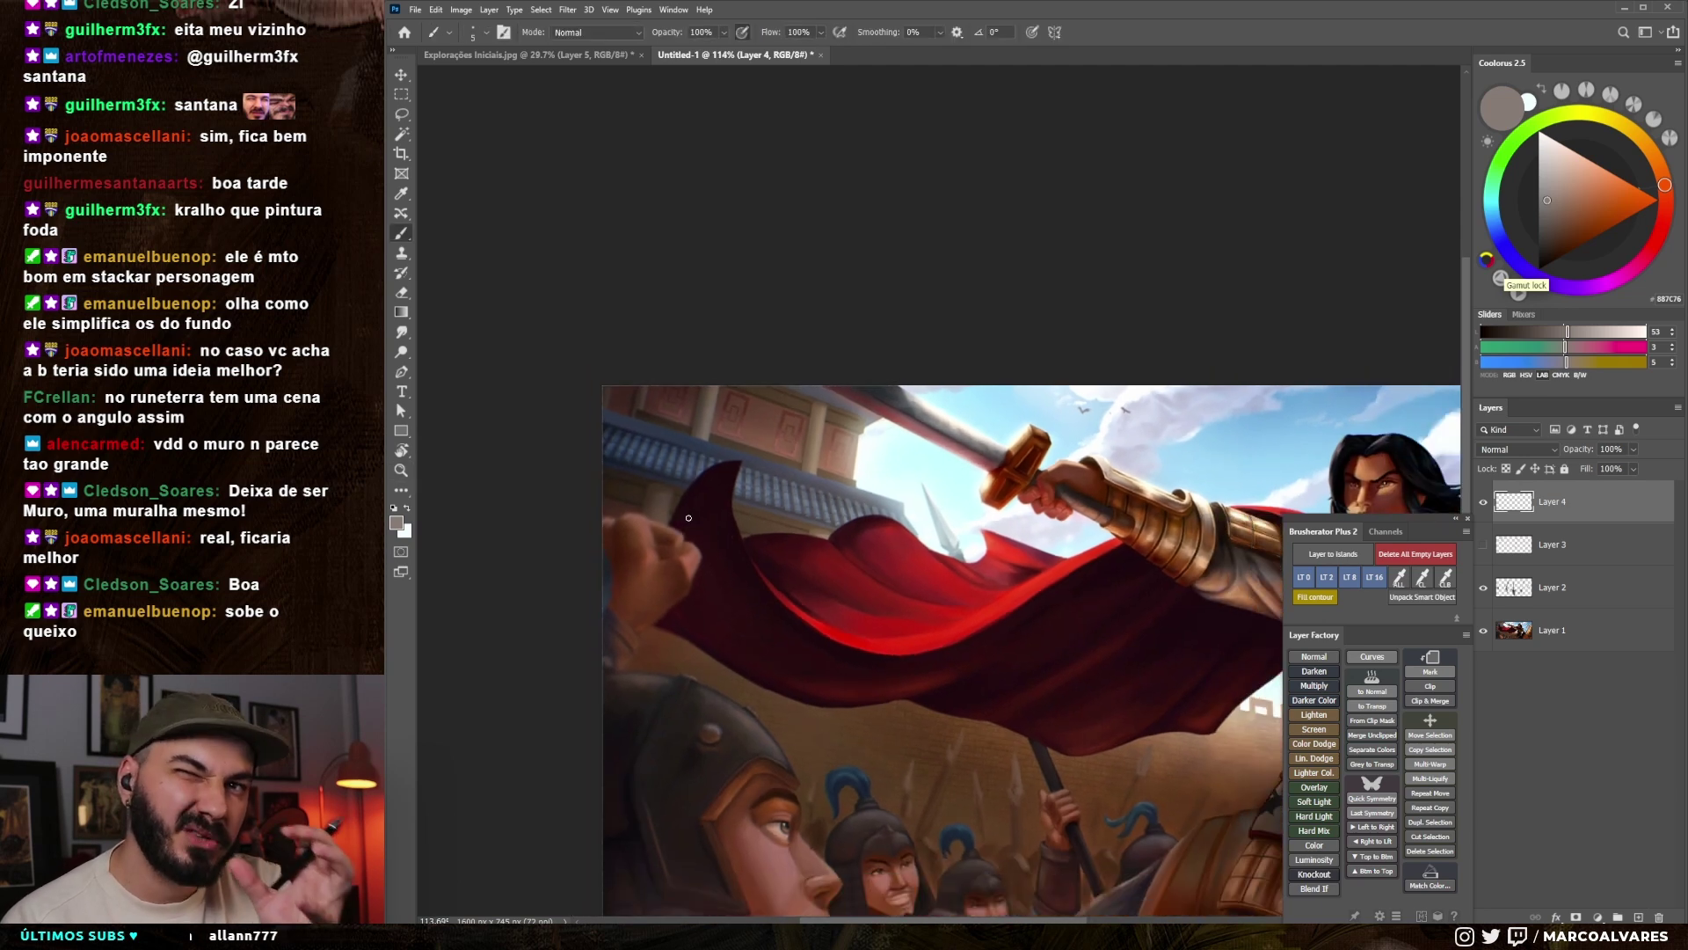
pyautogui.moveTo(750, 415); pyautogui.dragTo(869, 450)
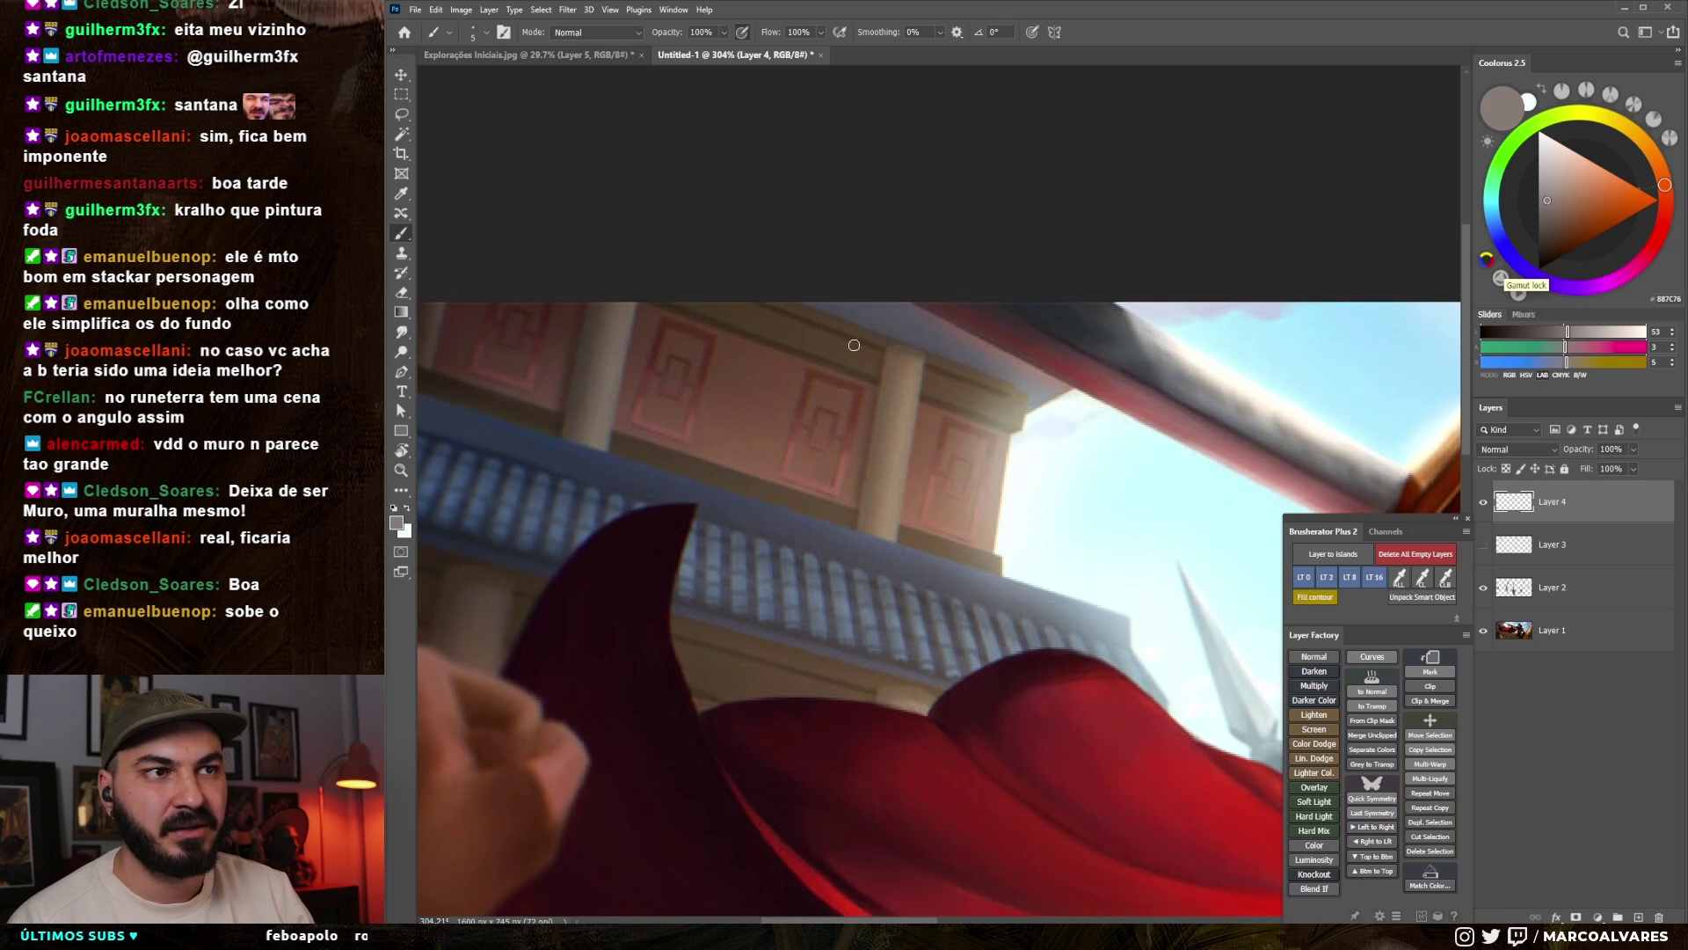
pyautogui.moveTo(873, 391)
pyautogui.mouseDown()
pyautogui.moveTo(852, 434)
pyautogui.moveTo(890, 436)
pyautogui.moveTo(866, 391)
pyautogui.mouseUp()
pyautogui.hotkey('ctrl', 'z')
pyautogui.press(']')
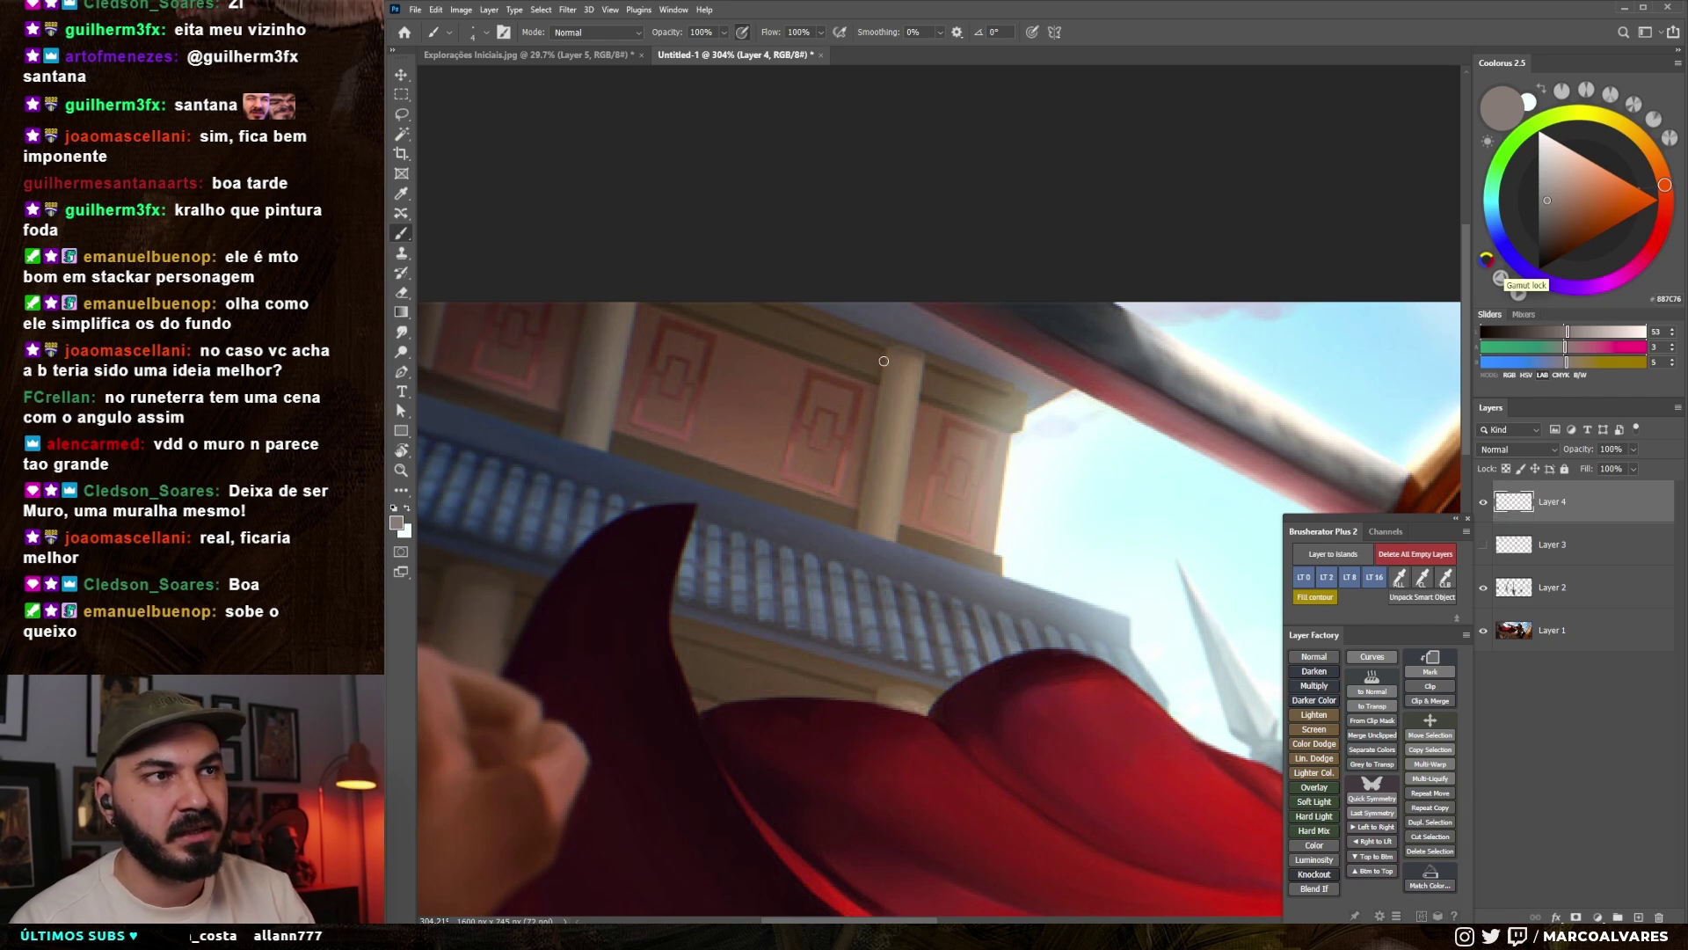
pyautogui.moveTo(879, 384); pyautogui.dragTo(874, 402)
pyautogui.hotkey('ctrl', 'z')
pyautogui.moveTo(874, 479); pyautogui.dragTo(820, 561)
pyautogui.moveTo(819, 561); pyautogui.dragTo(692, 431)
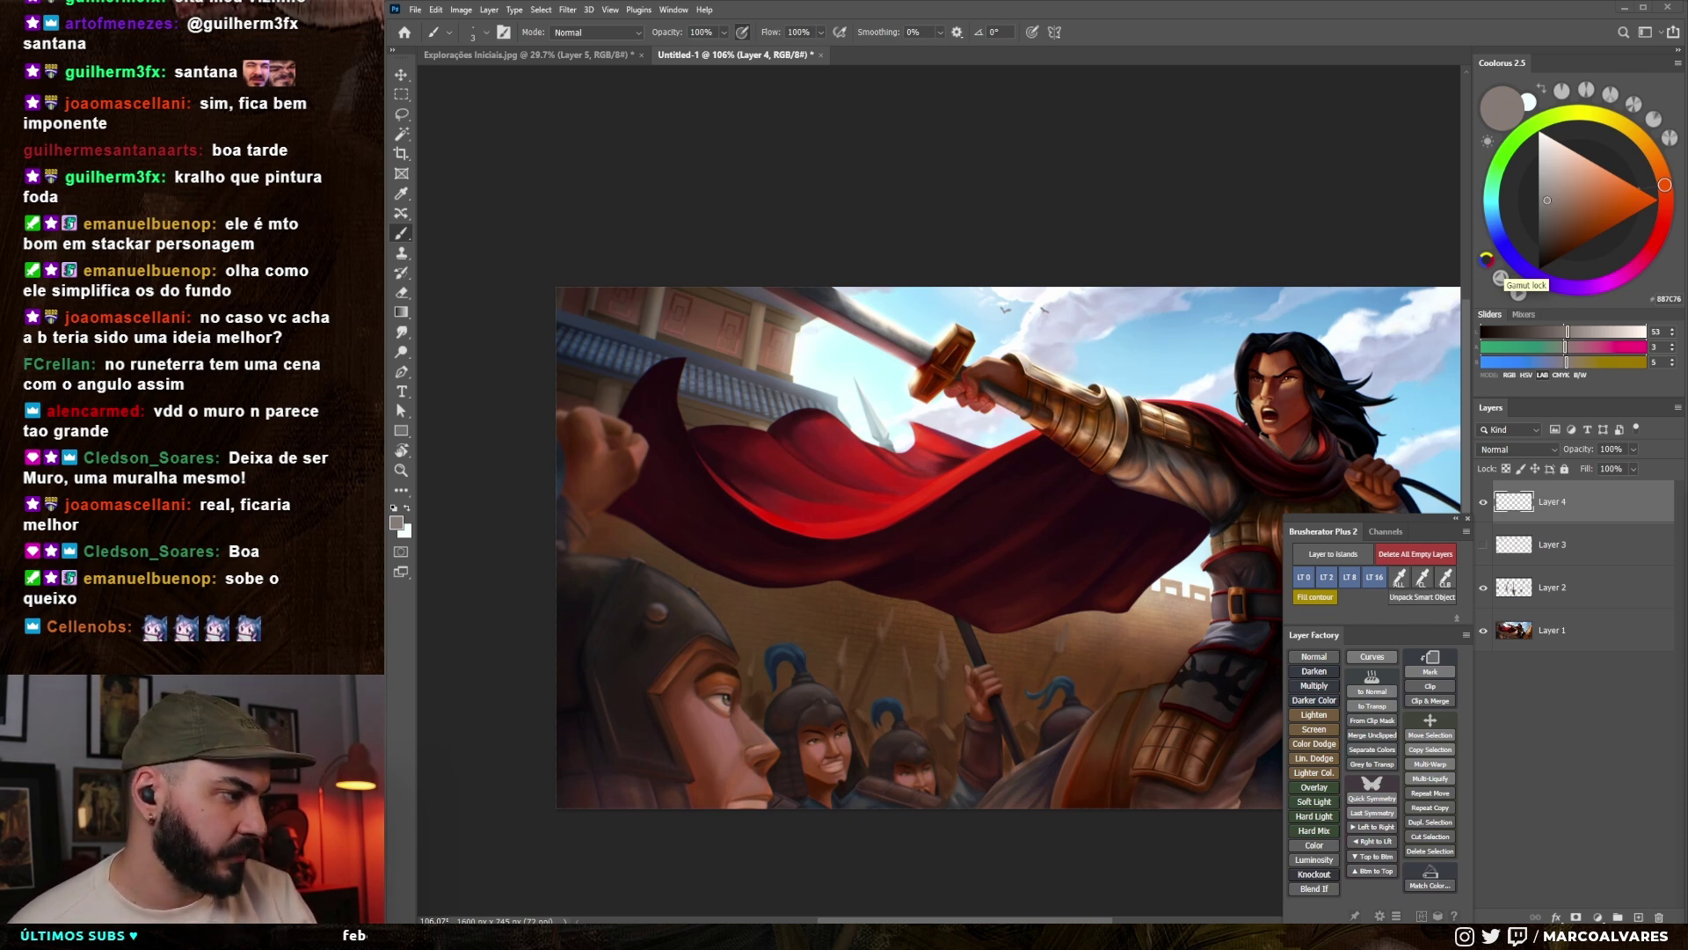
# - Switch to the browser and examine the temples, tiled roofs and tiny figures in the background of the Arena of Valor reference art
pyautogui.hotkey('alt', 'Tab')
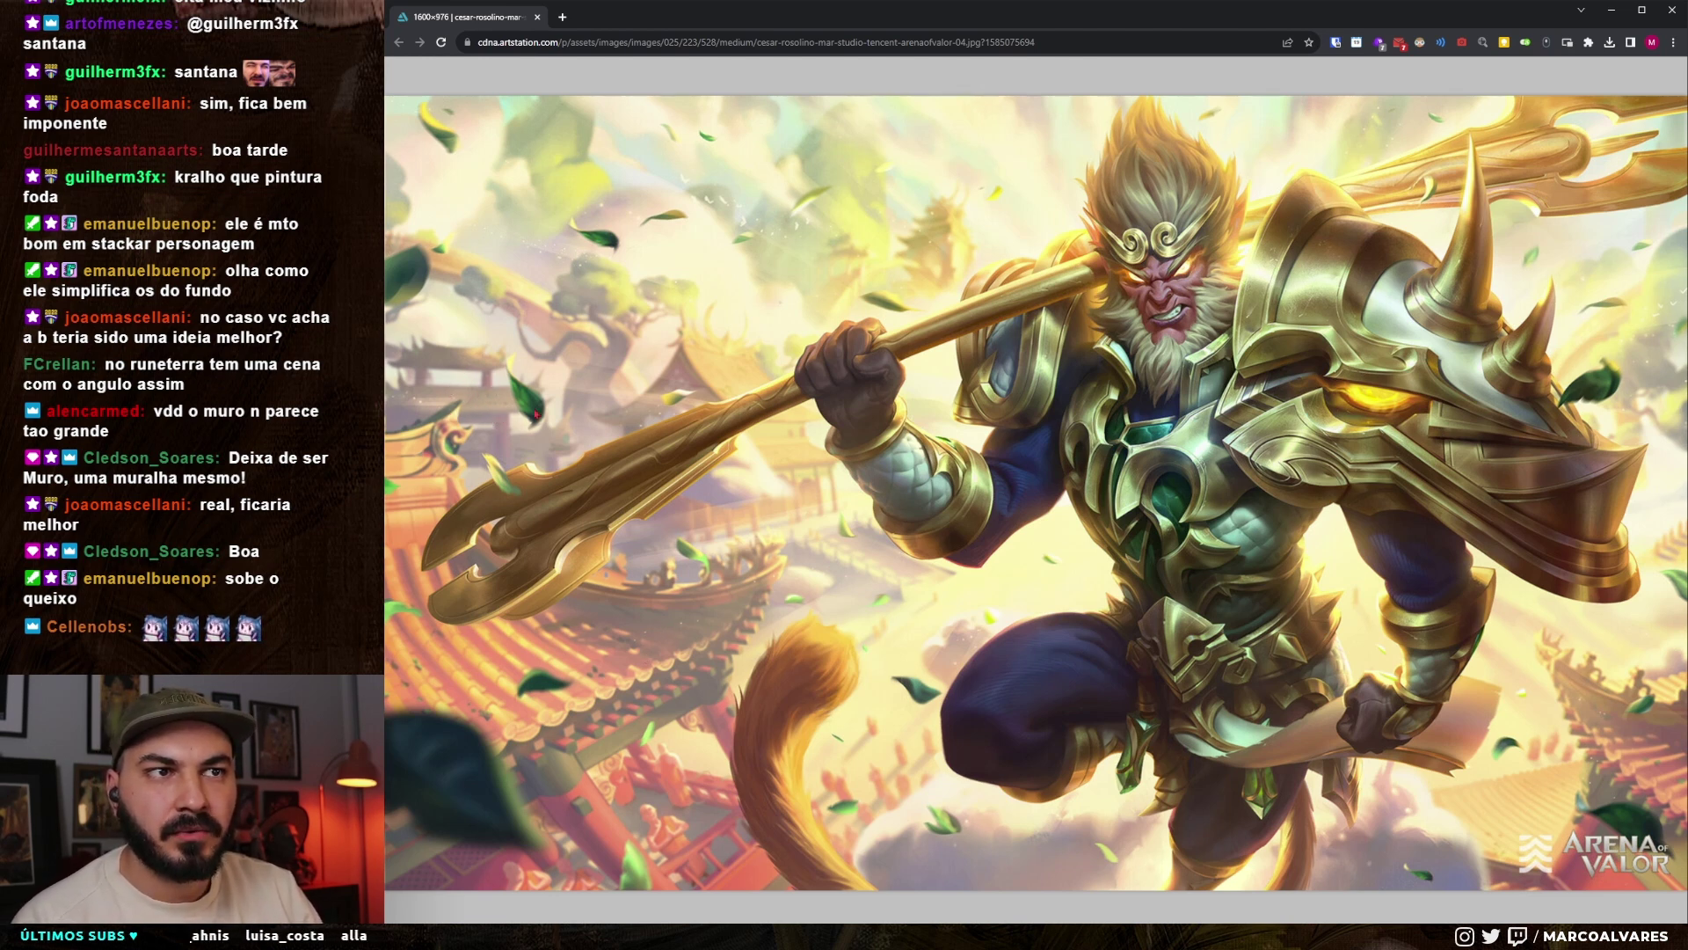
pyautogui.scroll(-1, 652, 411)
pyautogui.scroll(4, 493, 412)
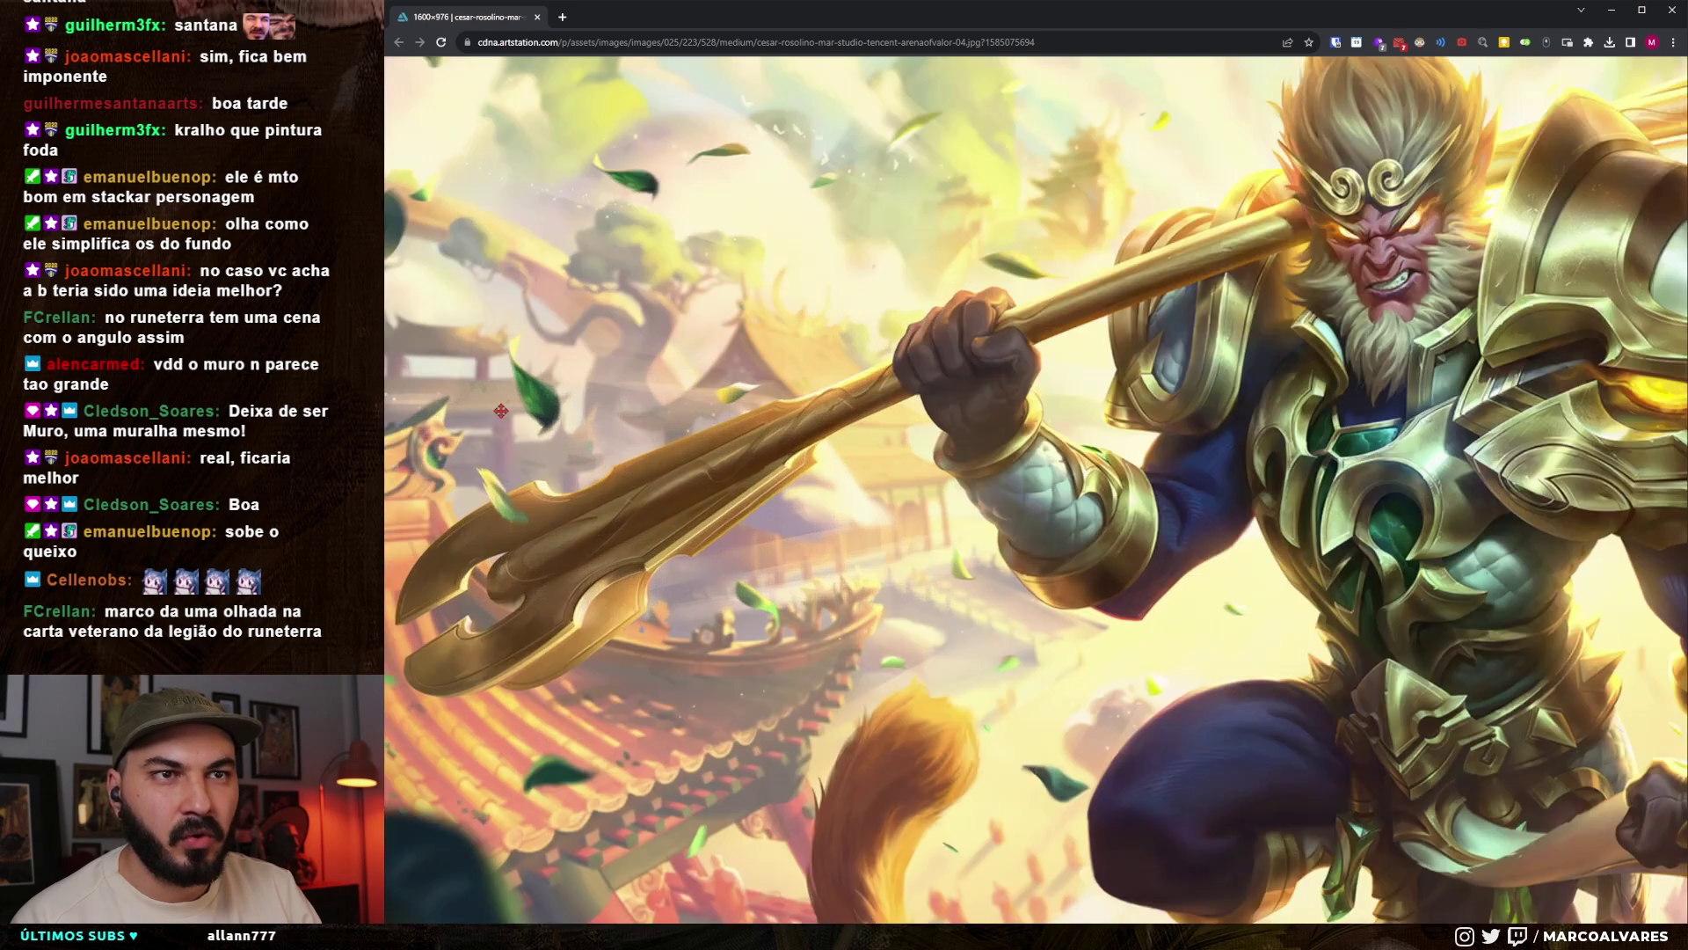
pyautogui.scroll(3, 717, 414)
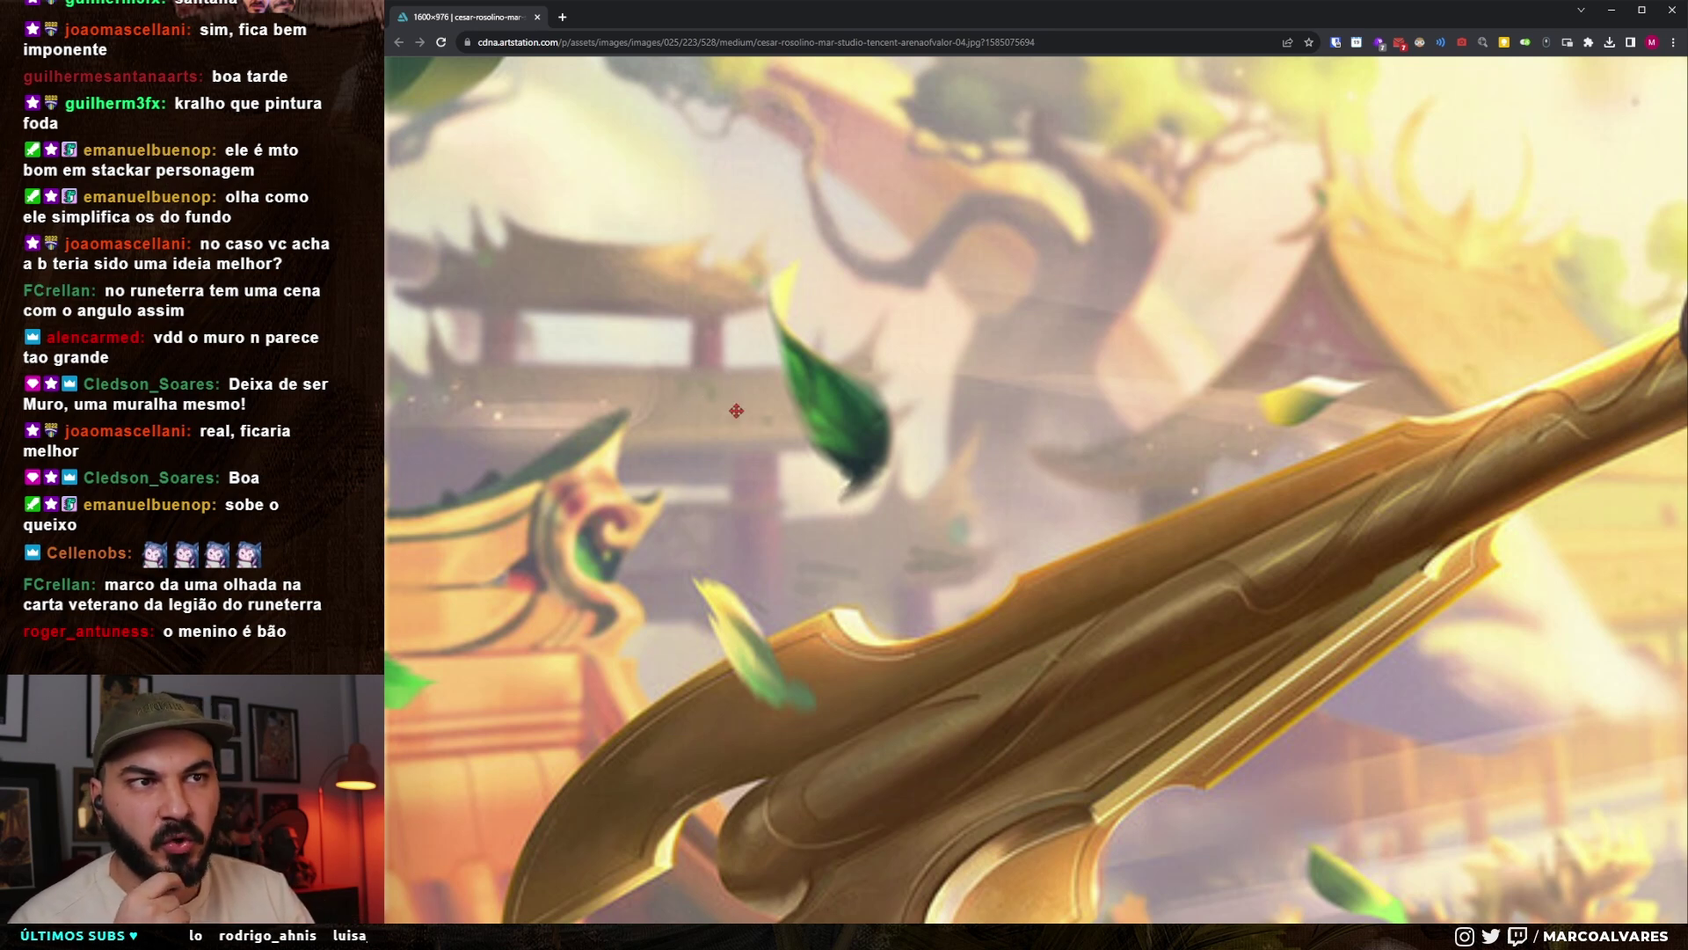
pyautogui.scroll(-5, 721, 435)
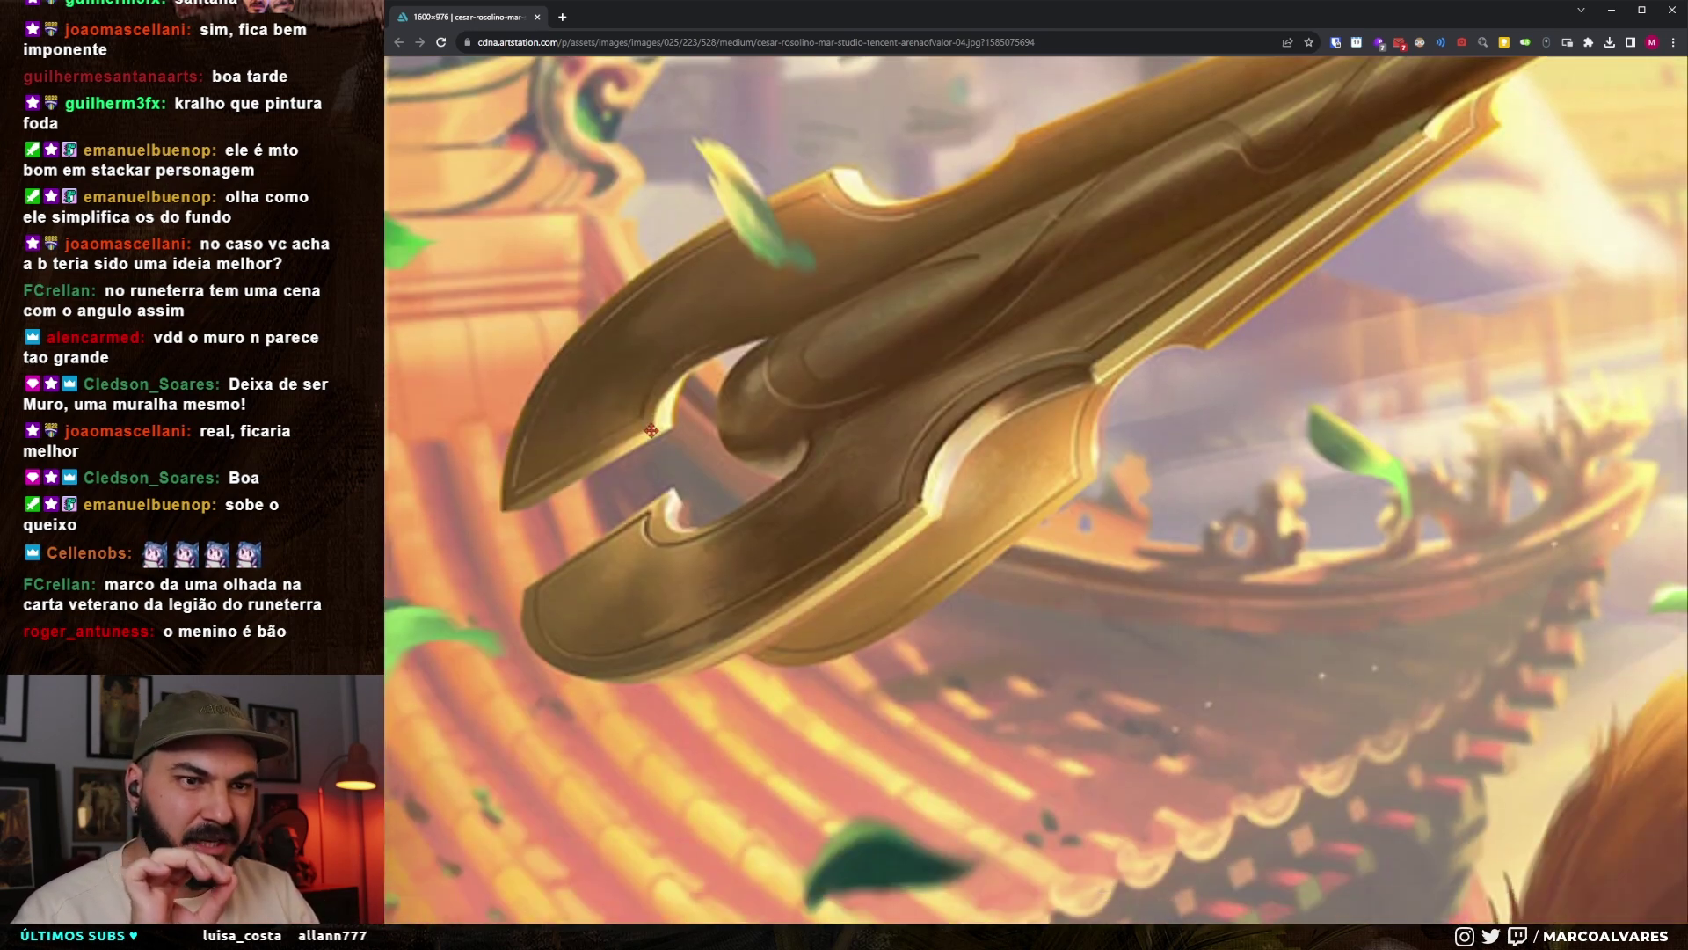
pyautogui.scroll(-2, 651, 406)
pyautogui.moveTo(754, 736); pyautogui.dragTo(768, 641)
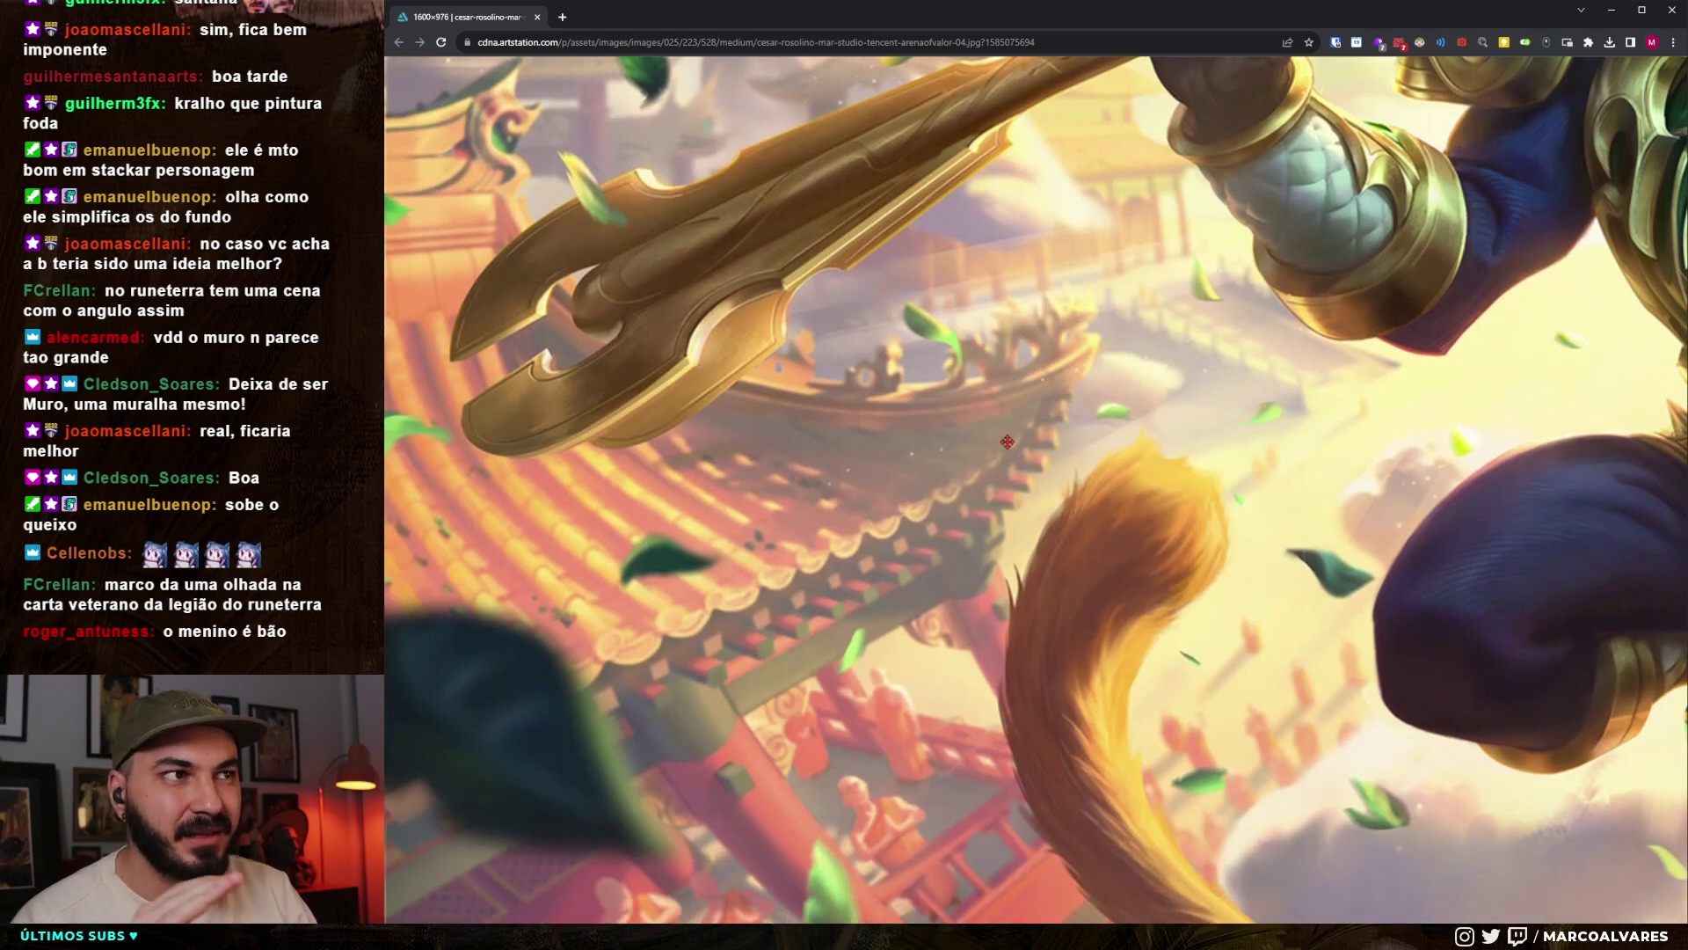
pyautogui.scroll(3, 1008, 449)
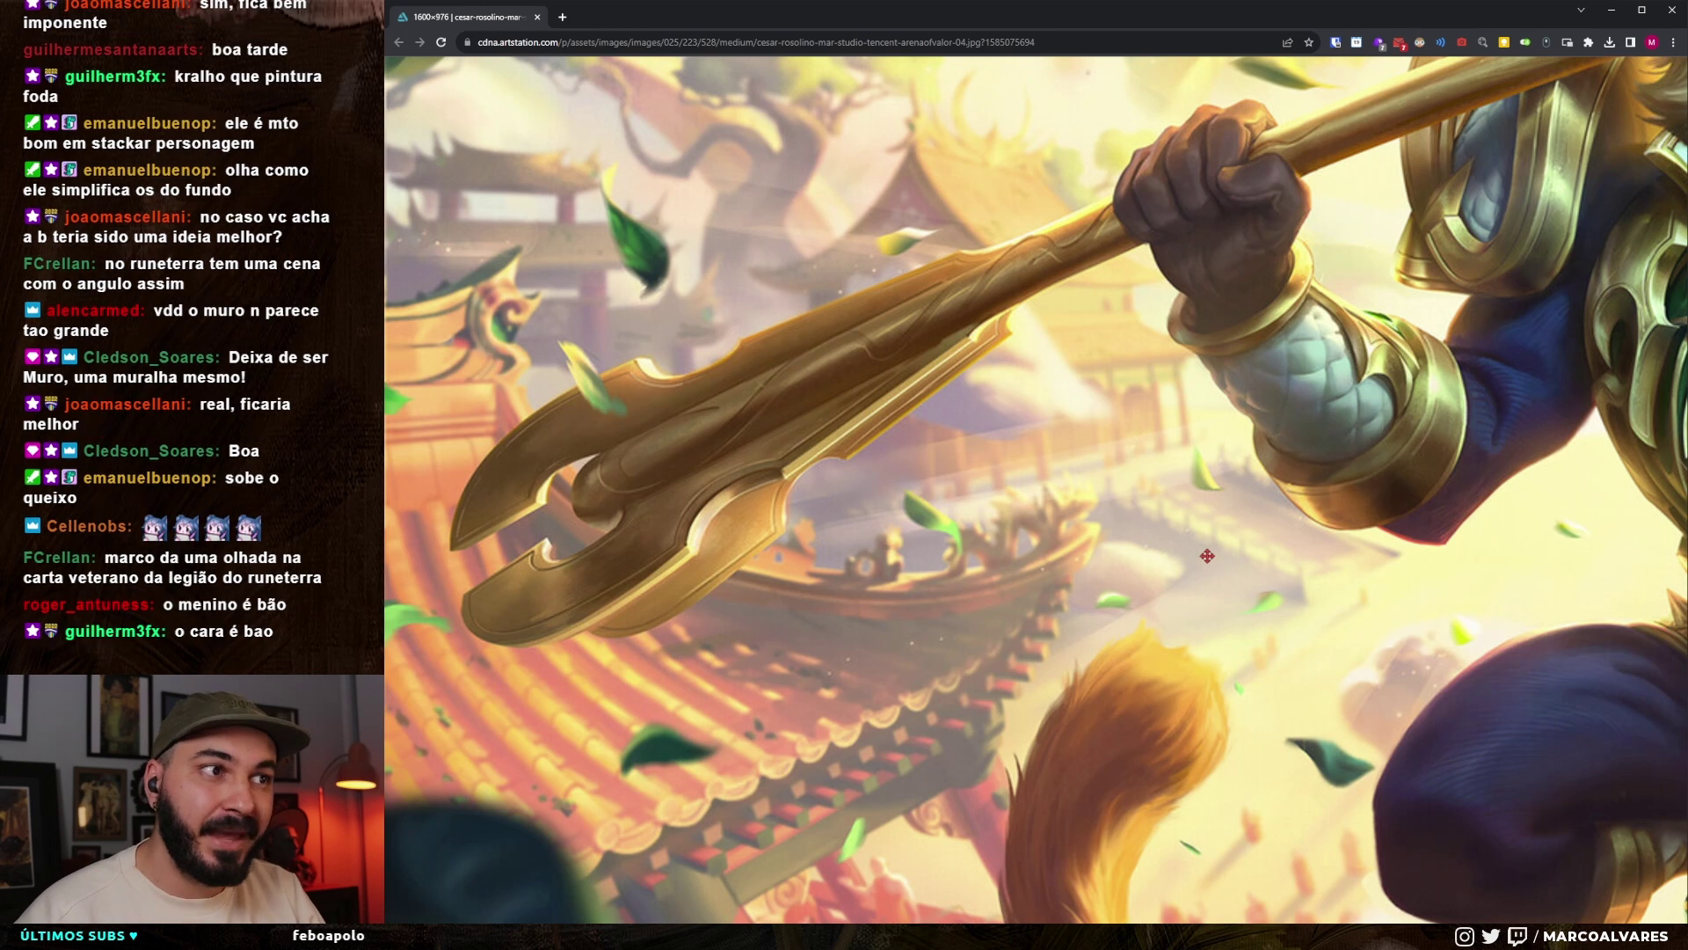
pyautogui.scroll(2, 1188, 530)
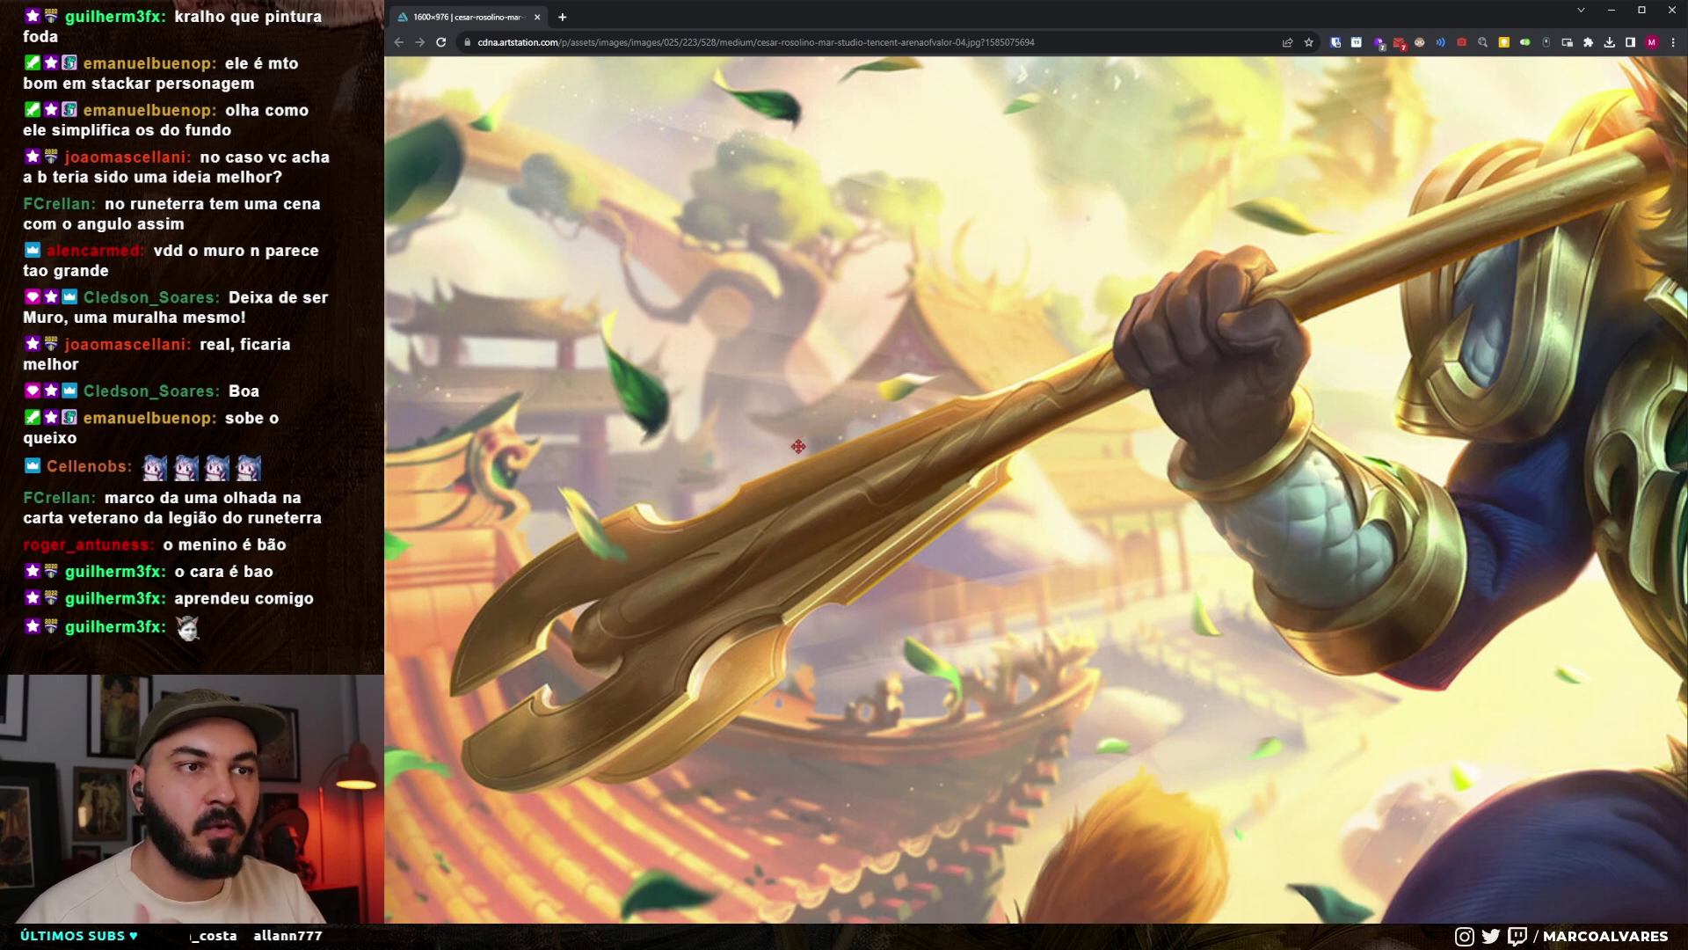
pyautogui.scroll(-4, 713, 531)
pyautogui.scroll(1, 714, 530)
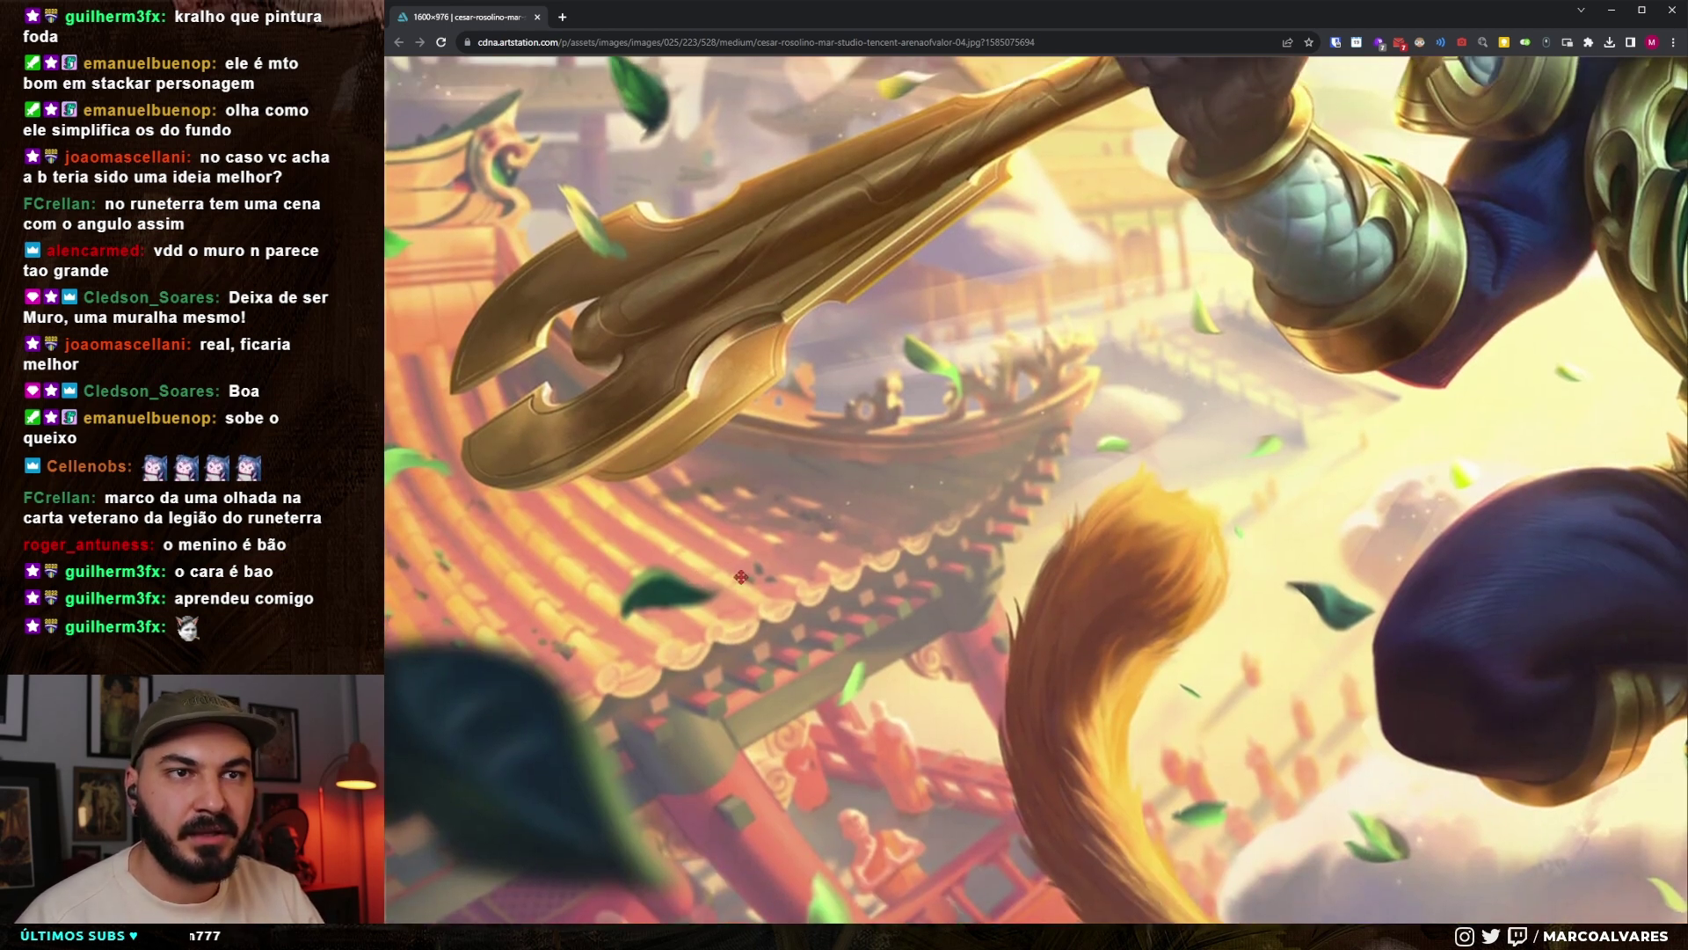
pyautogui.scroll(1, 714, 578)
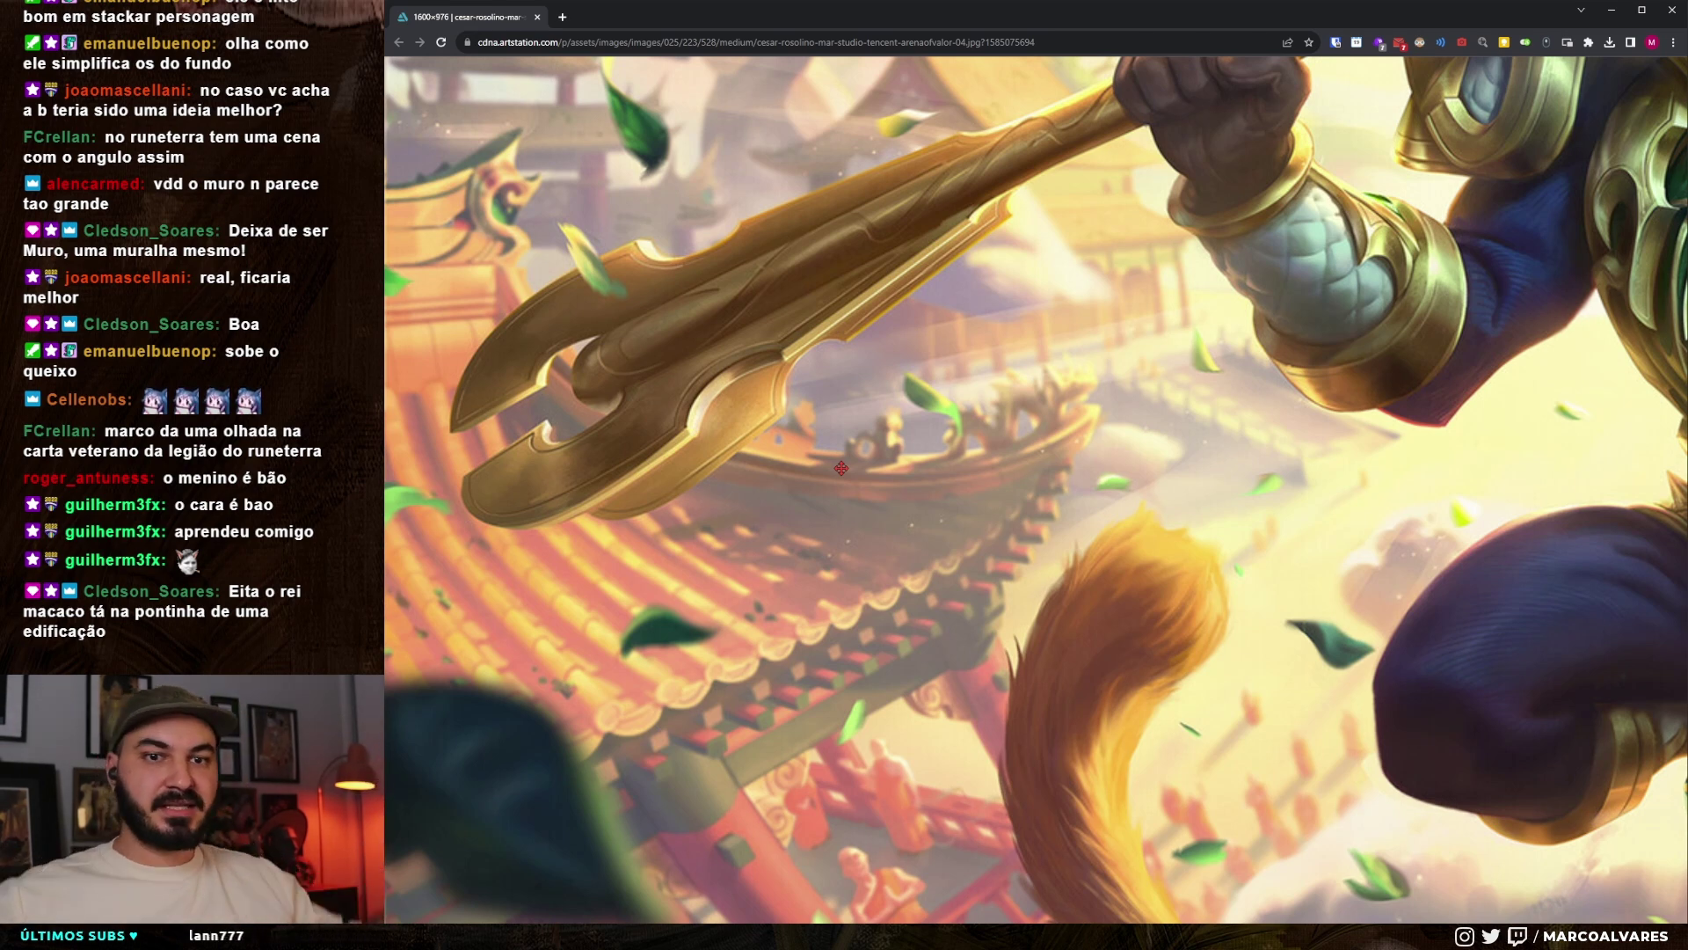
# - Examine the armoured monkey figure and the rooftops behind its scroll in the reference art, then return to the Photoshop painting
pyautogui.moveTo(962, 286); pyautogui.dragTo(475, 176)
pyautogui.moveTo(1322, 555); pyautogui.dragTo(704, 444)
pyautogui.moveTo(1184, 88); pyautogui.dragTo(1221, 663)
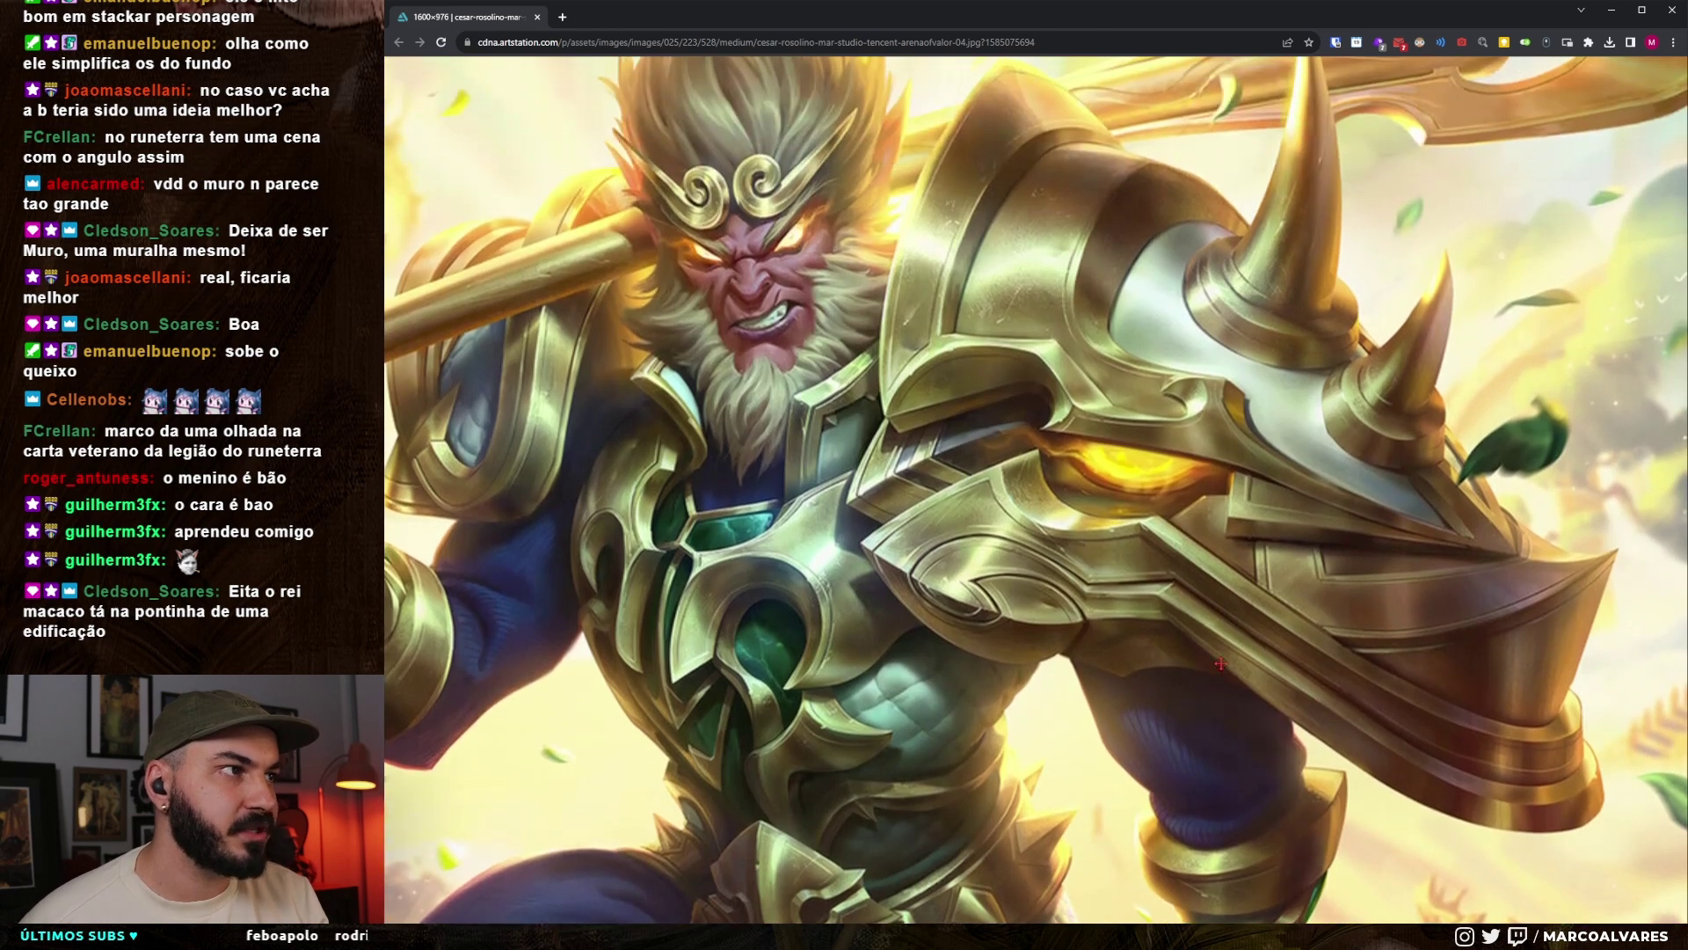
pyautogui.scroll(-4, 1221, 663)
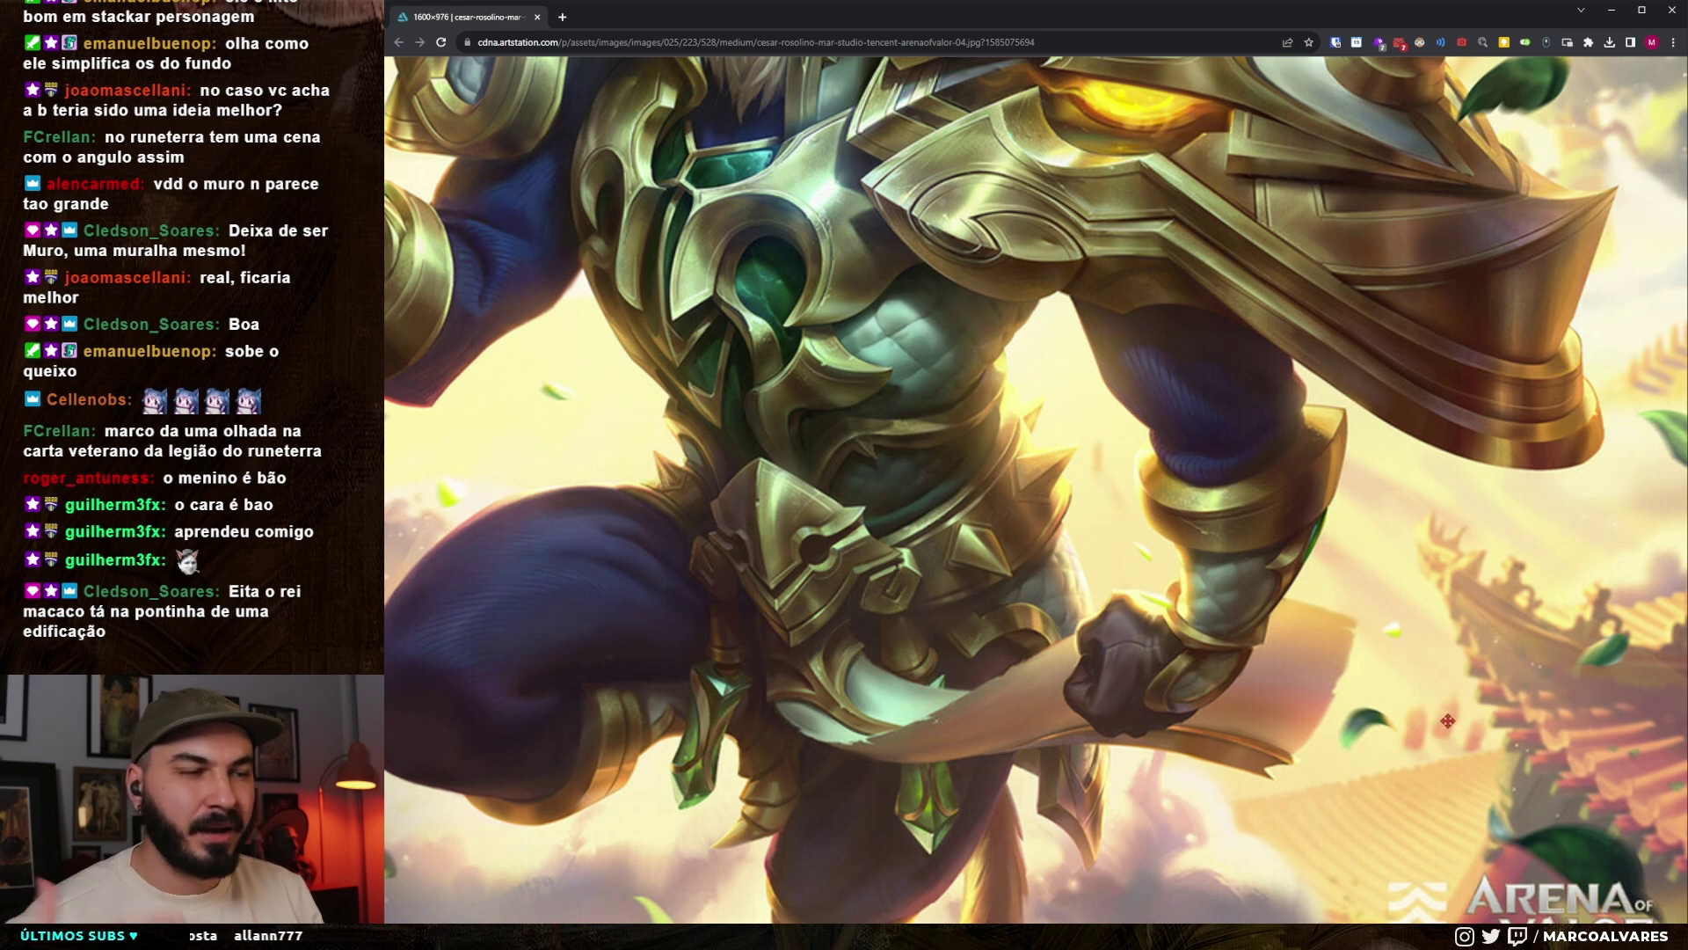
pyautogui.moveTo(1517, 710); pyautogui.dragTo(1518, 719)
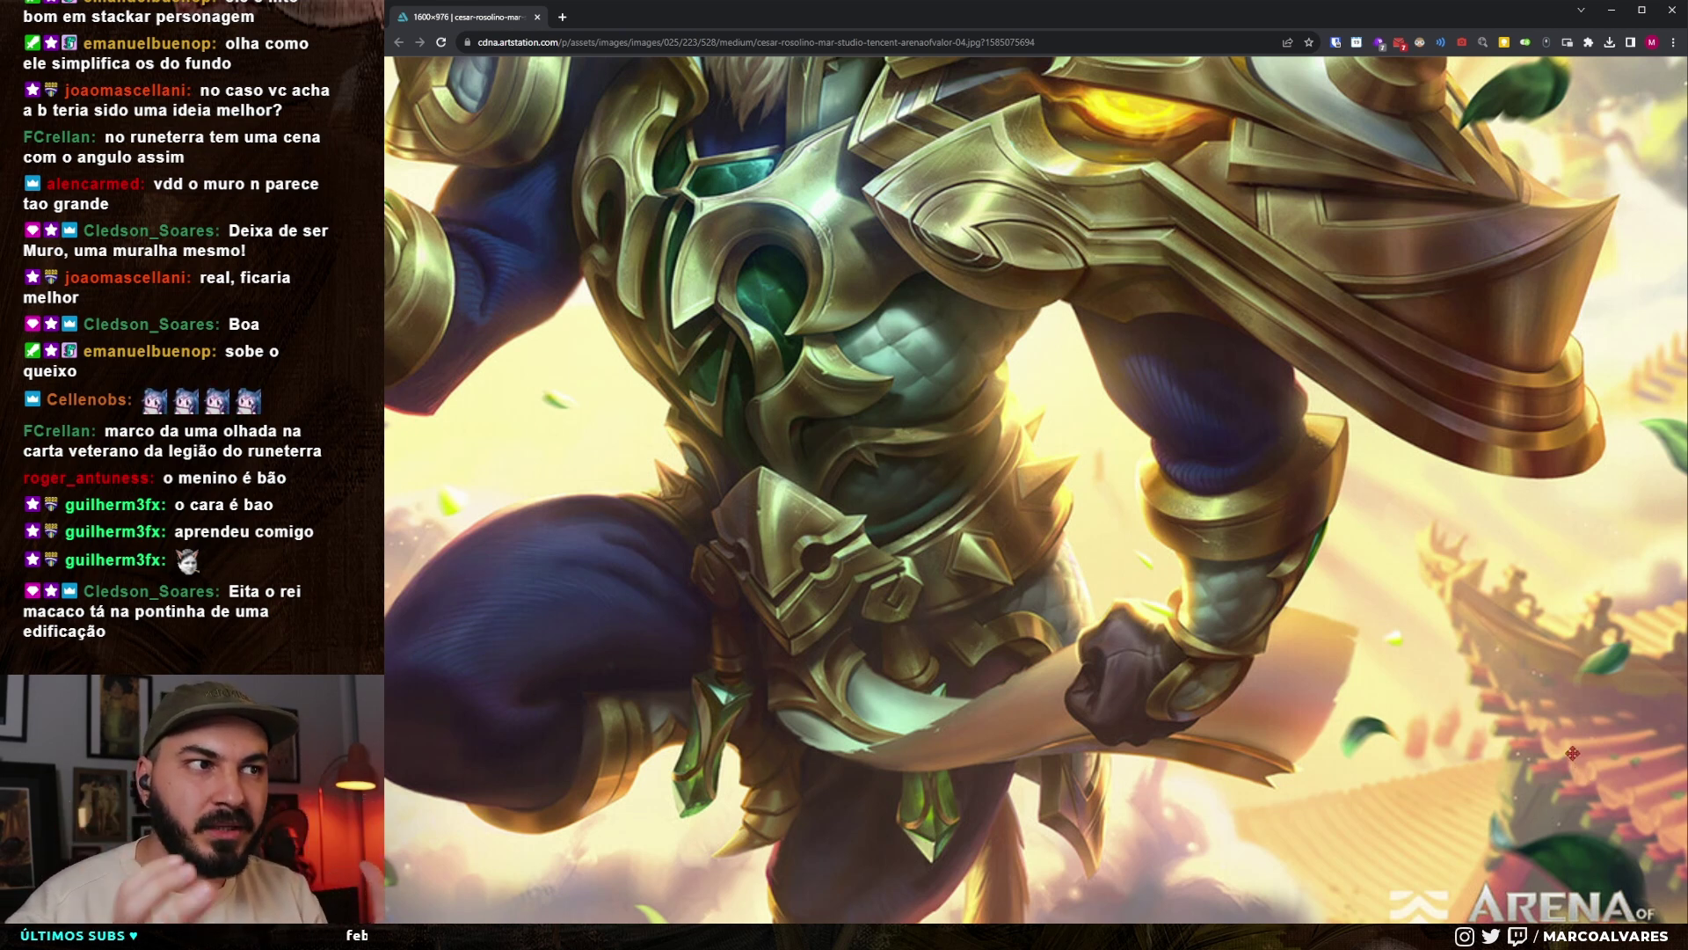
pyautogui.click(1553, 729)
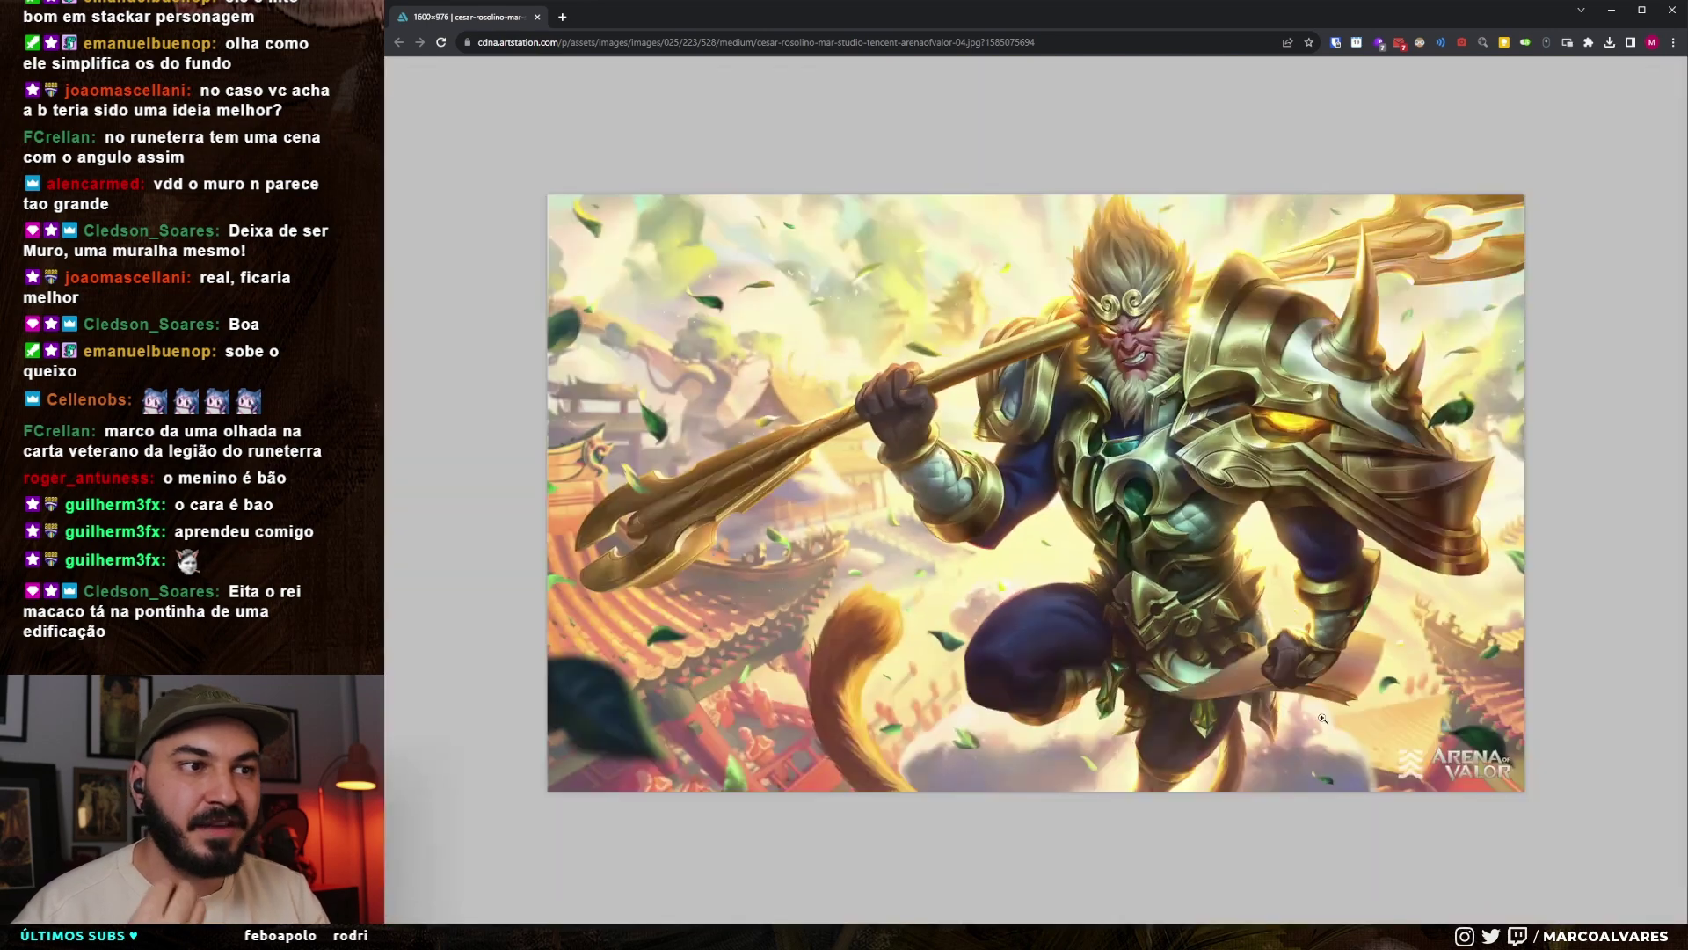
pyautogui.hotkey('alt', 'Tab')
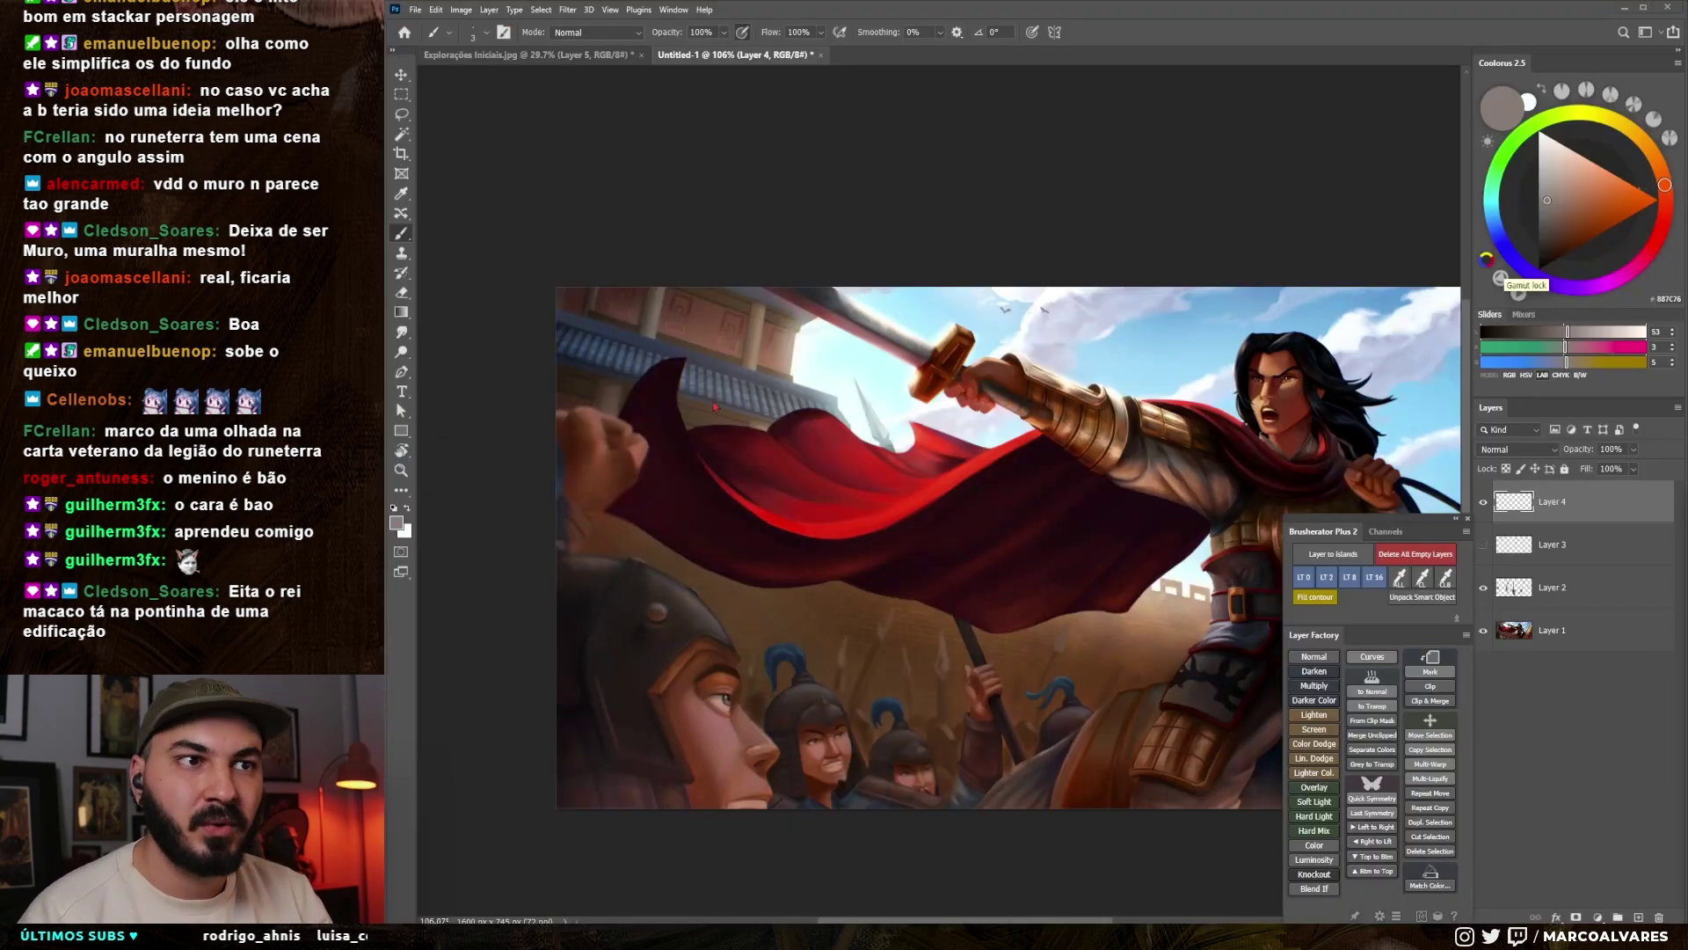
# - Try a fine stroke along the top of the background building beside the sword, and undo it
pyautogui.moveTo(661, 356); pyautogui.dragTo(716, 385)
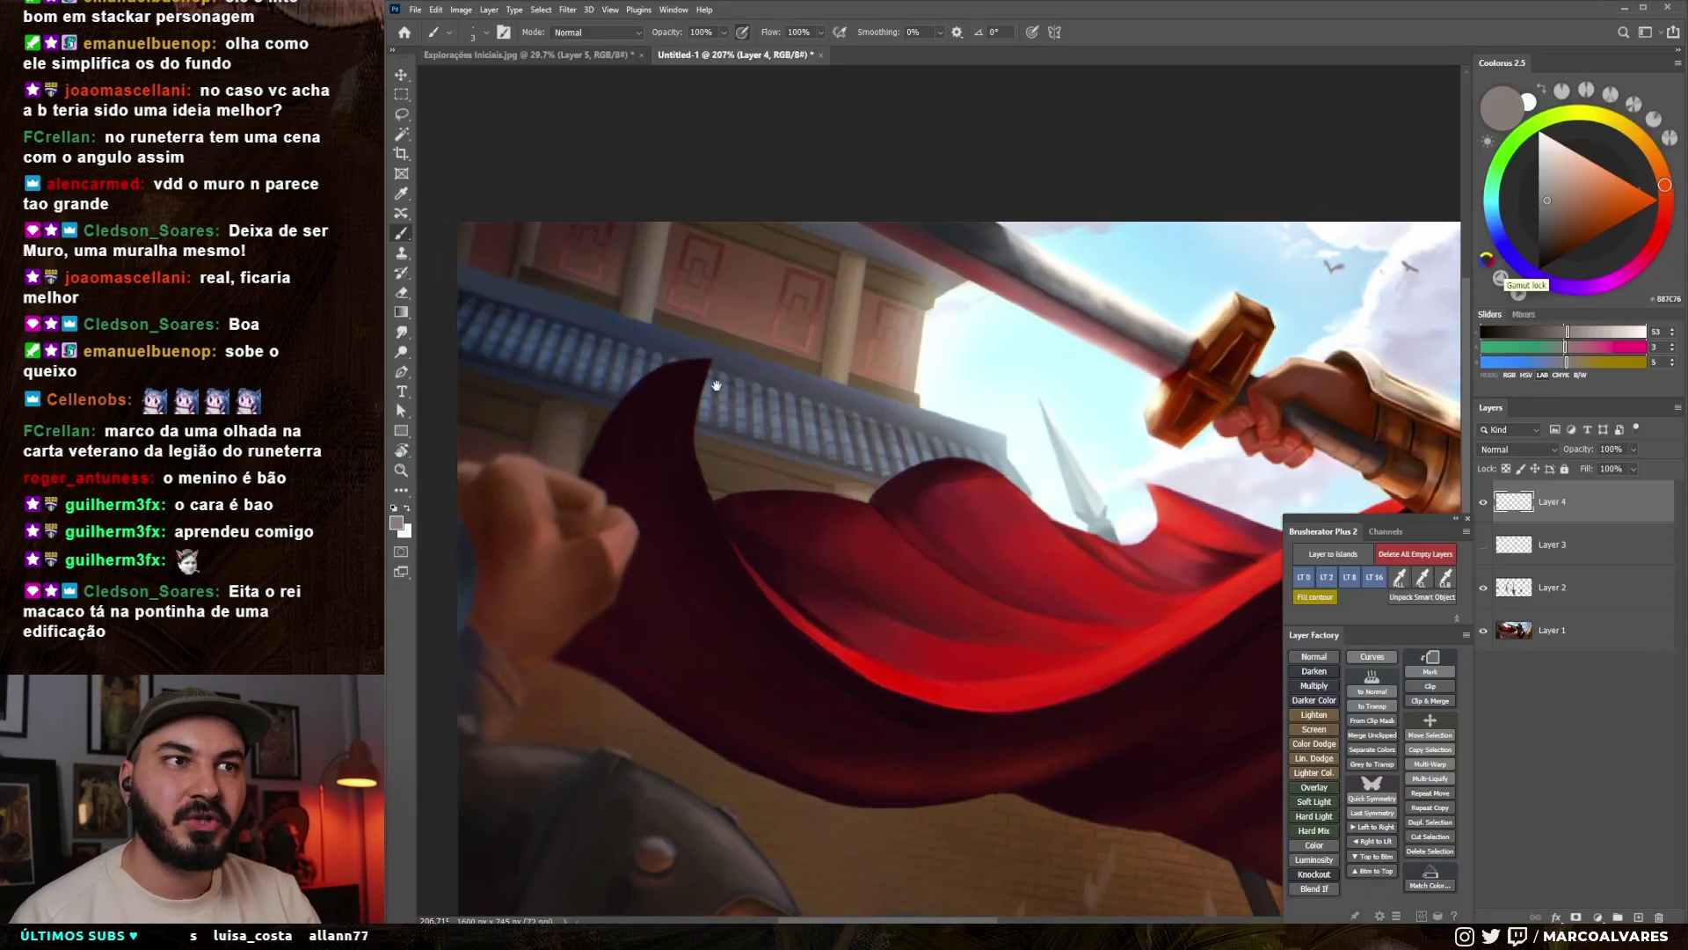
pyautogui.moveTo(781, 226); pyautogui.dragTo(946, 290)
pyautogui.hotkey('ctrl', 'z')
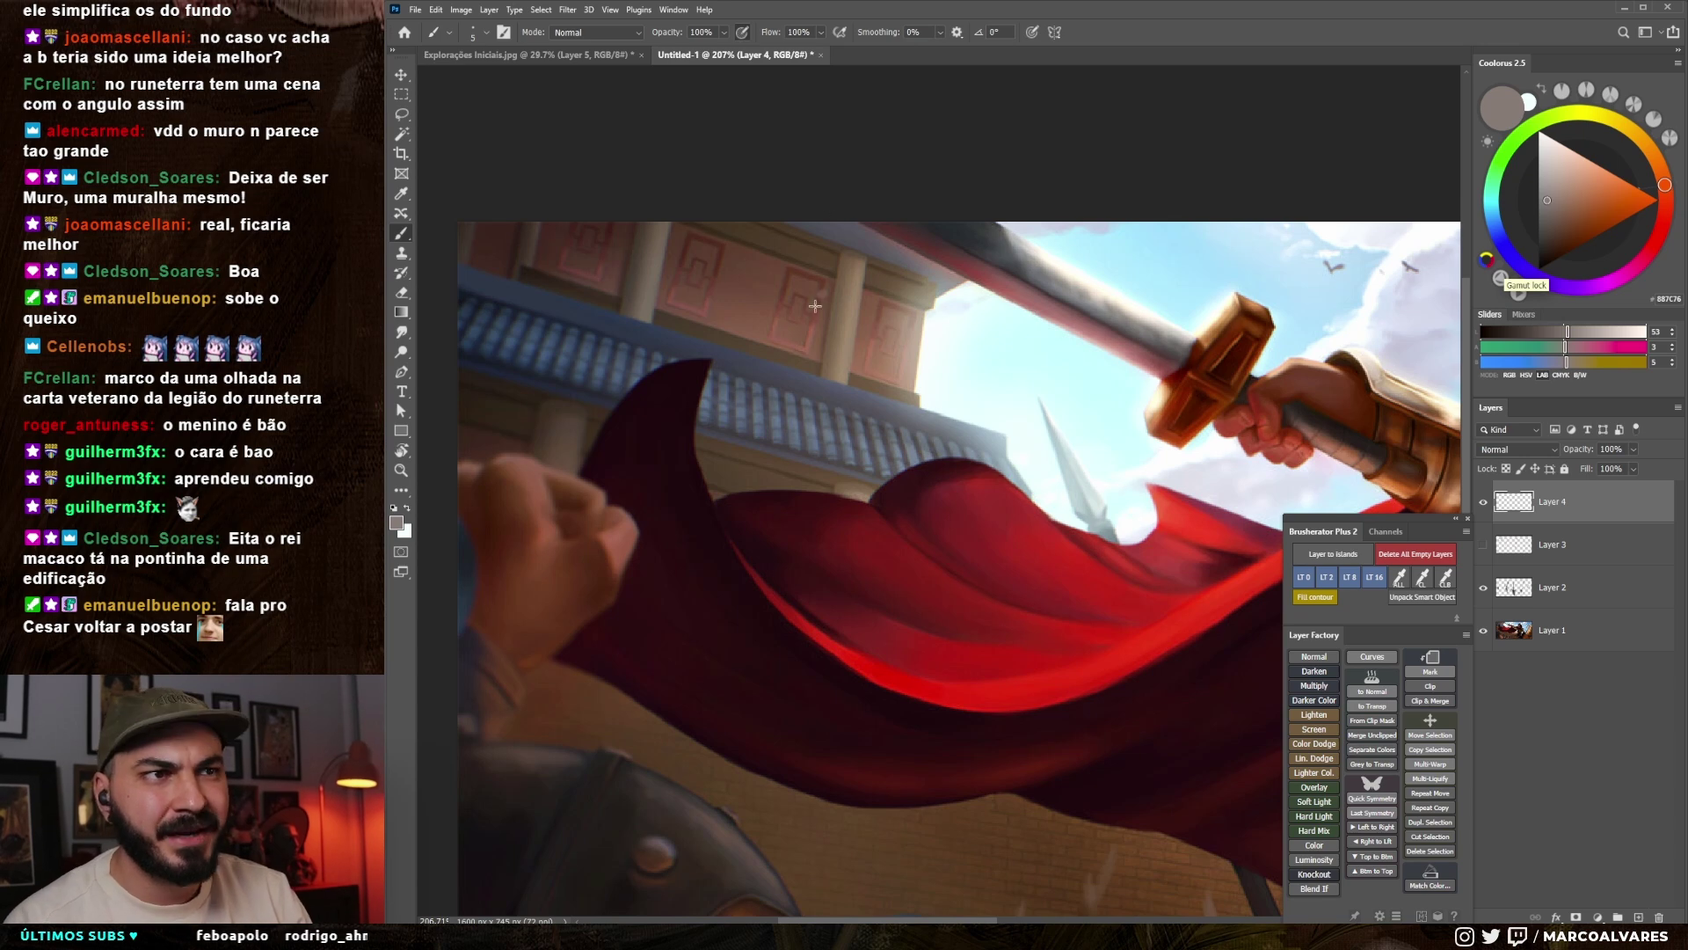
# - Sample light beige from the distant wall and paint fine lighter edges on its battlements beside the rider's belt, undoing the last stroke
pyautogui.moveTo(802, 388); pyautogui.dragTo(740, 440)
pyautogui.press('z')
pyautogui.moveTo(837, 420); pyautogui.dragTo(863, 420)
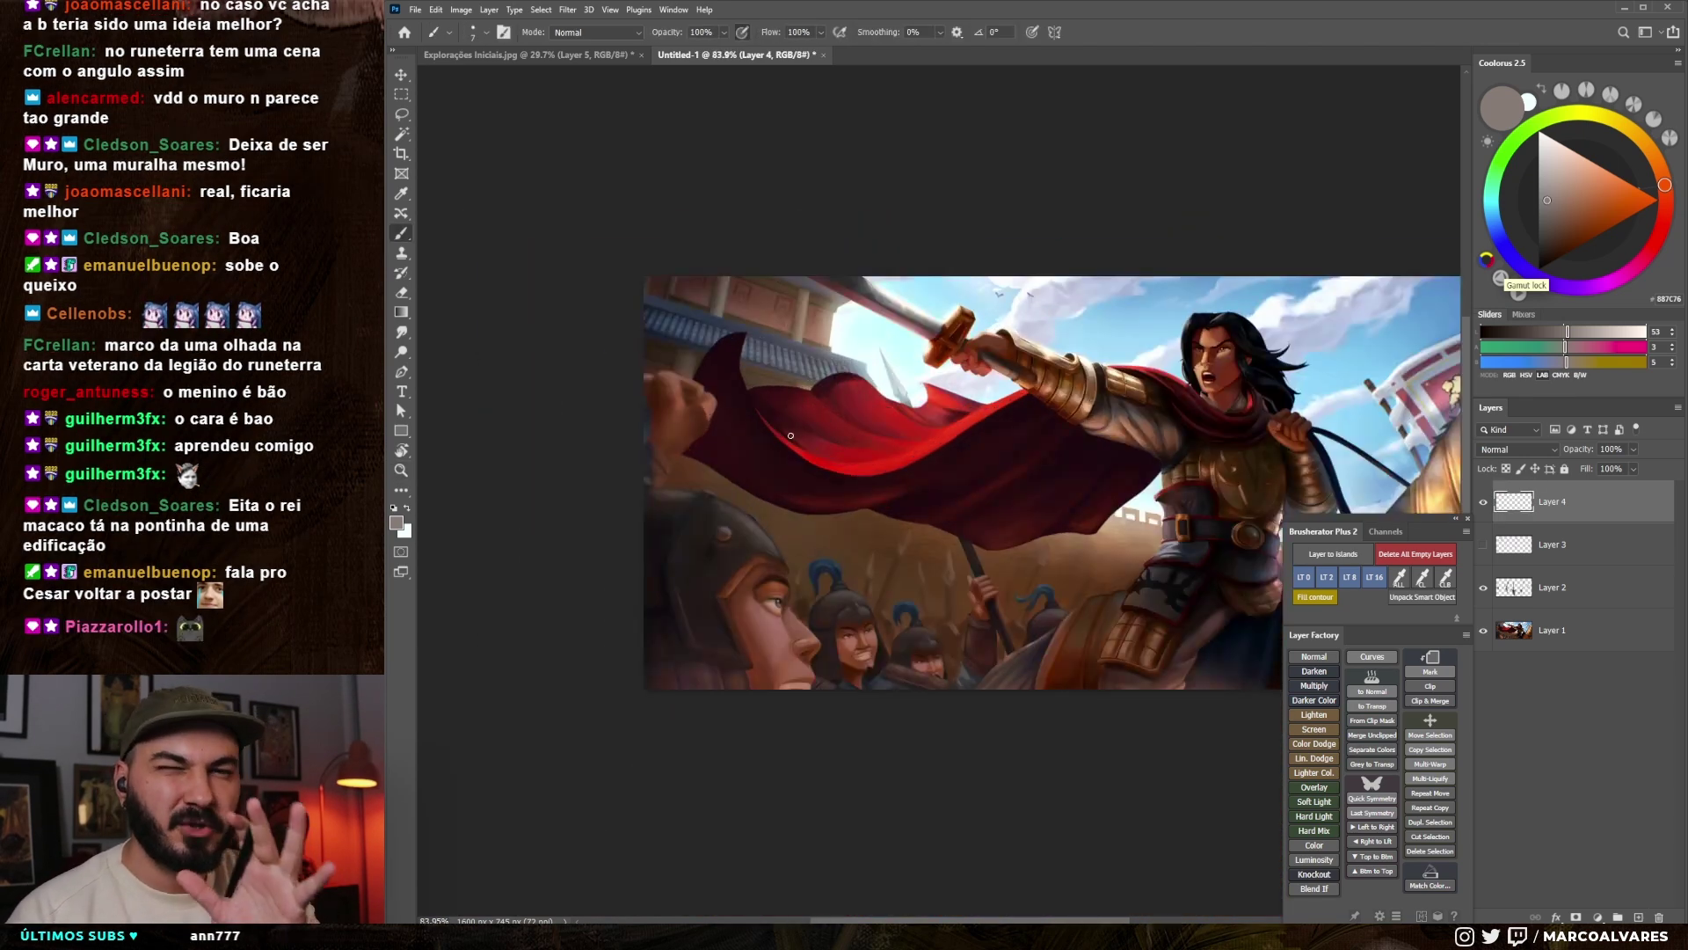
pyautogui.moveTo(874, 511); pyautogui.dragTo(649, 543)
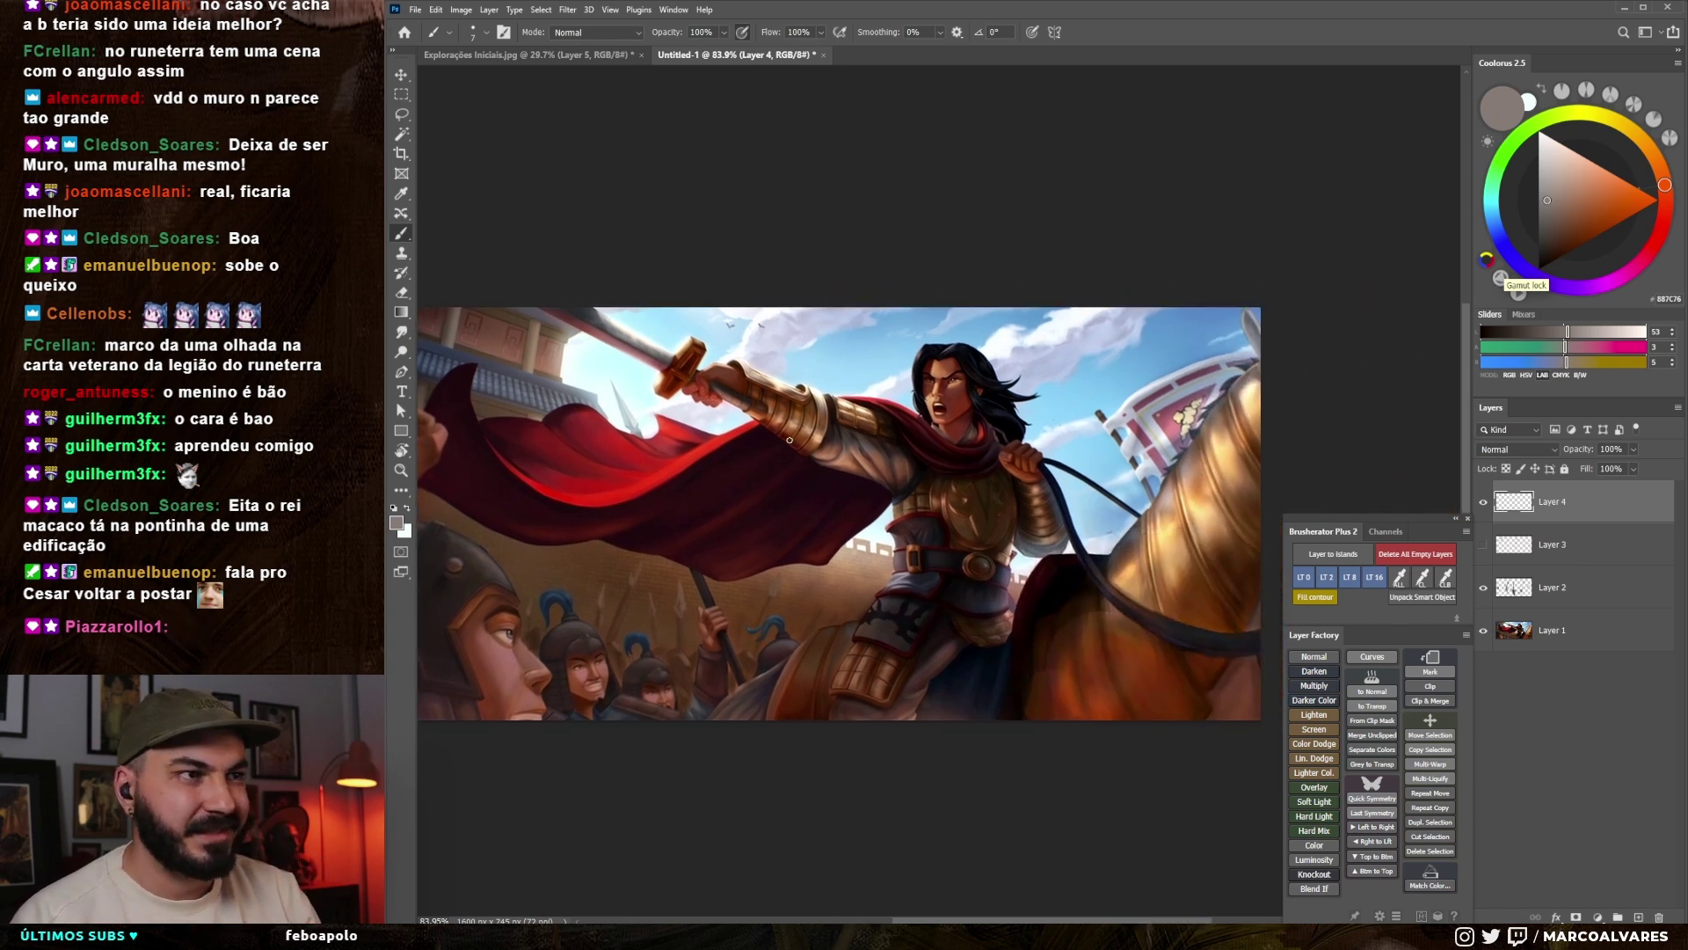
pyautogui.moveTo(793, 489); pyautogui.dragTo(857, 484)
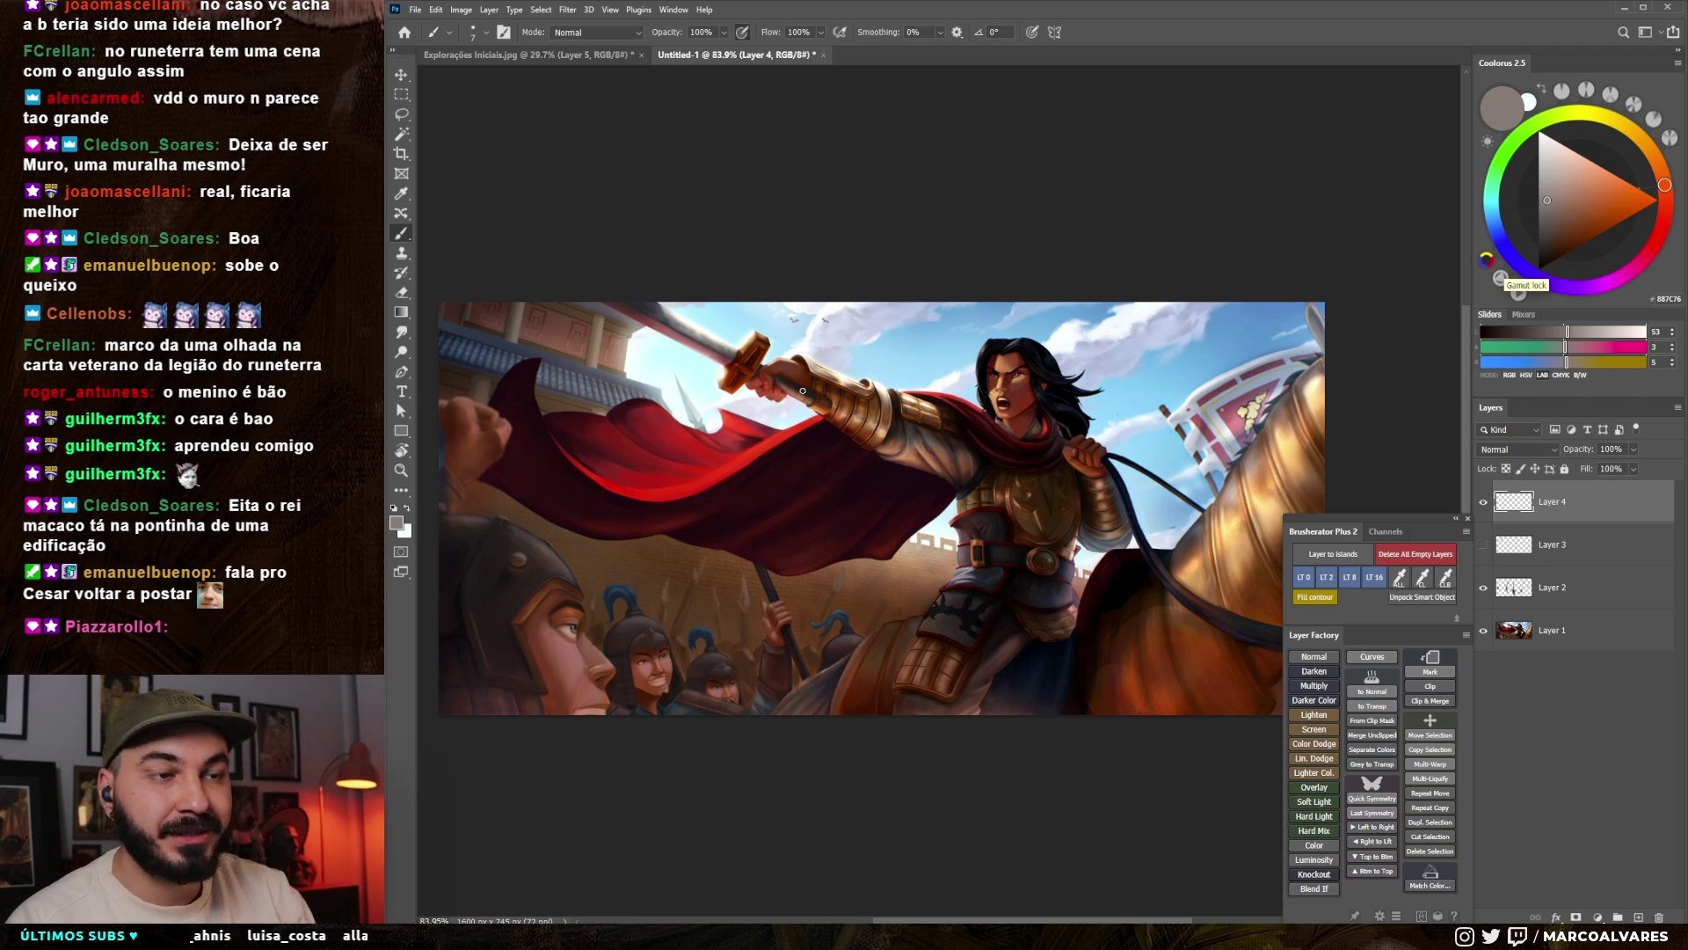
pyautogui.press('z')
pyautogui.moveTo(908, 548)
pyautogui.mouseDown()
pyautogui.moveTo(938, 548)
pyautogui.moveTo(940, 510)
pyautogui.mouseUp()
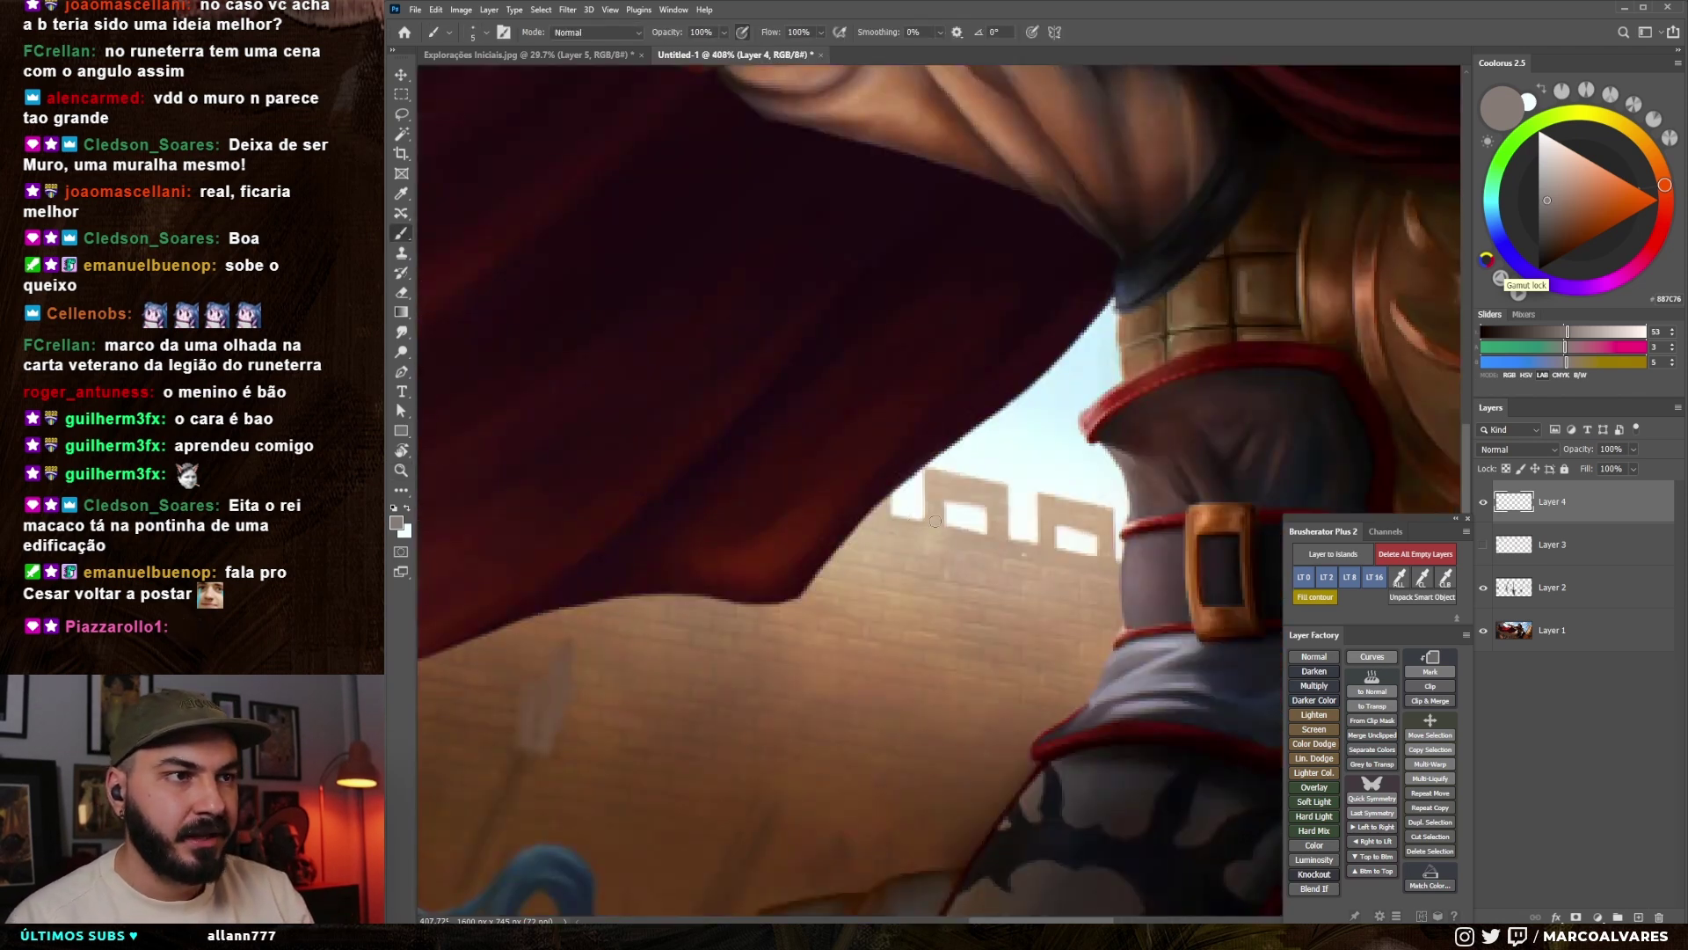
pyautogui.keyDown('alt'); pyautogui.click(940, 510); pyautogui.keyUp('alt')
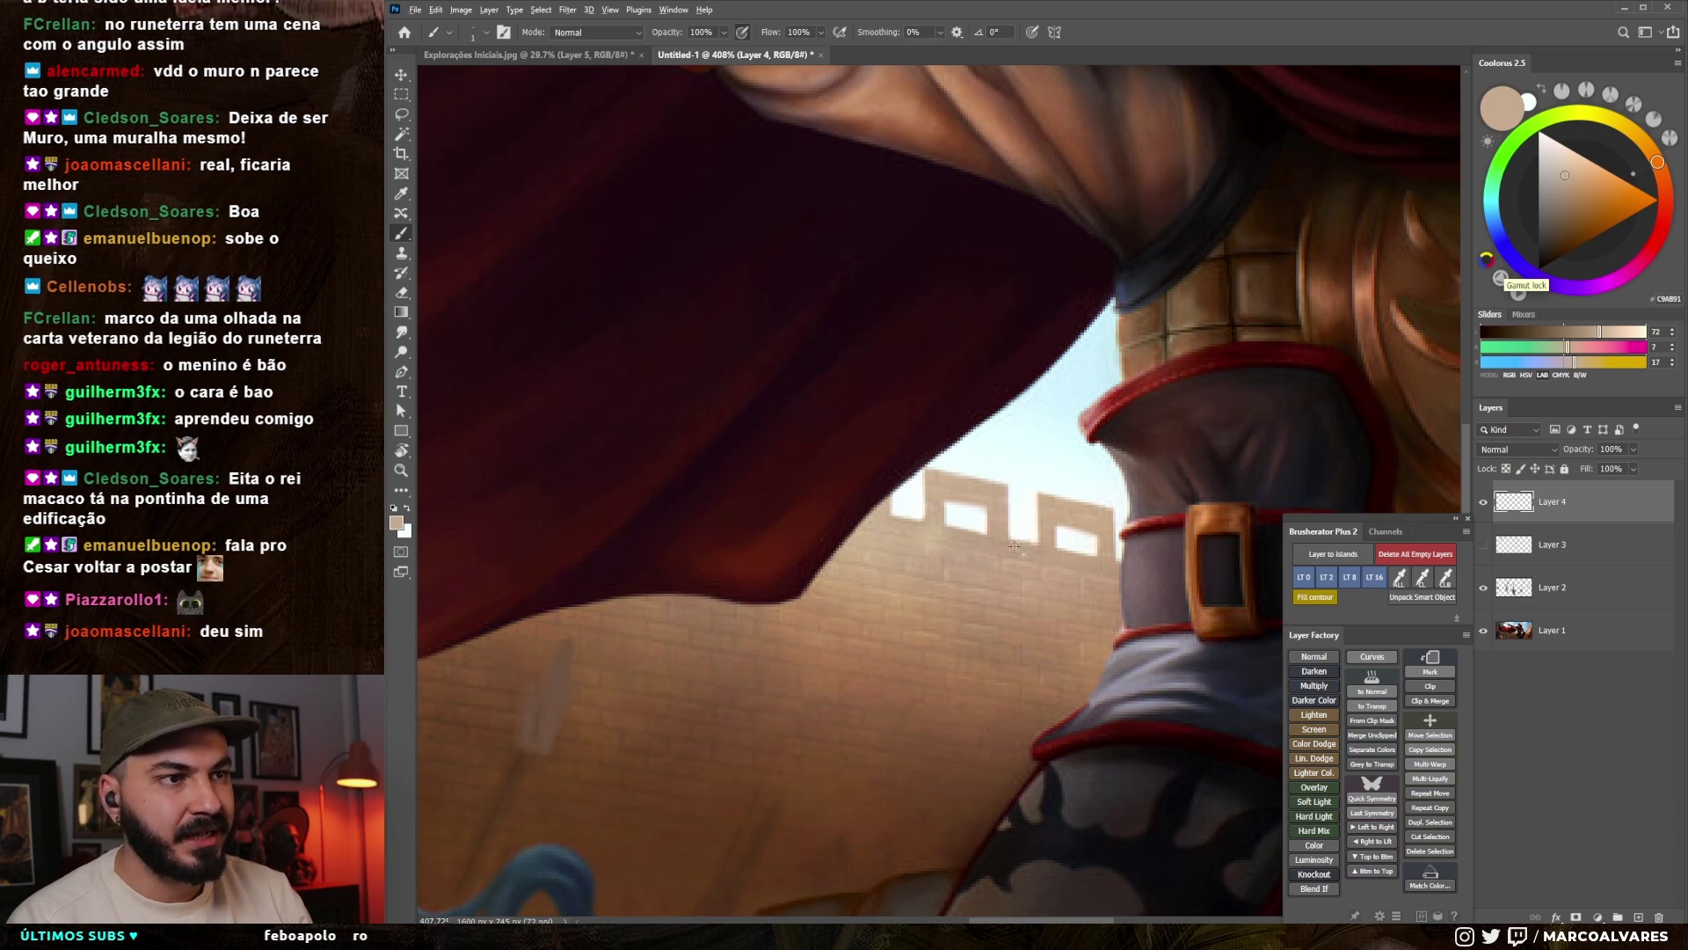
pyautogui.keyDown('alt'); pyautogui.click(983, 522); pyautogui.keyUp('alt')
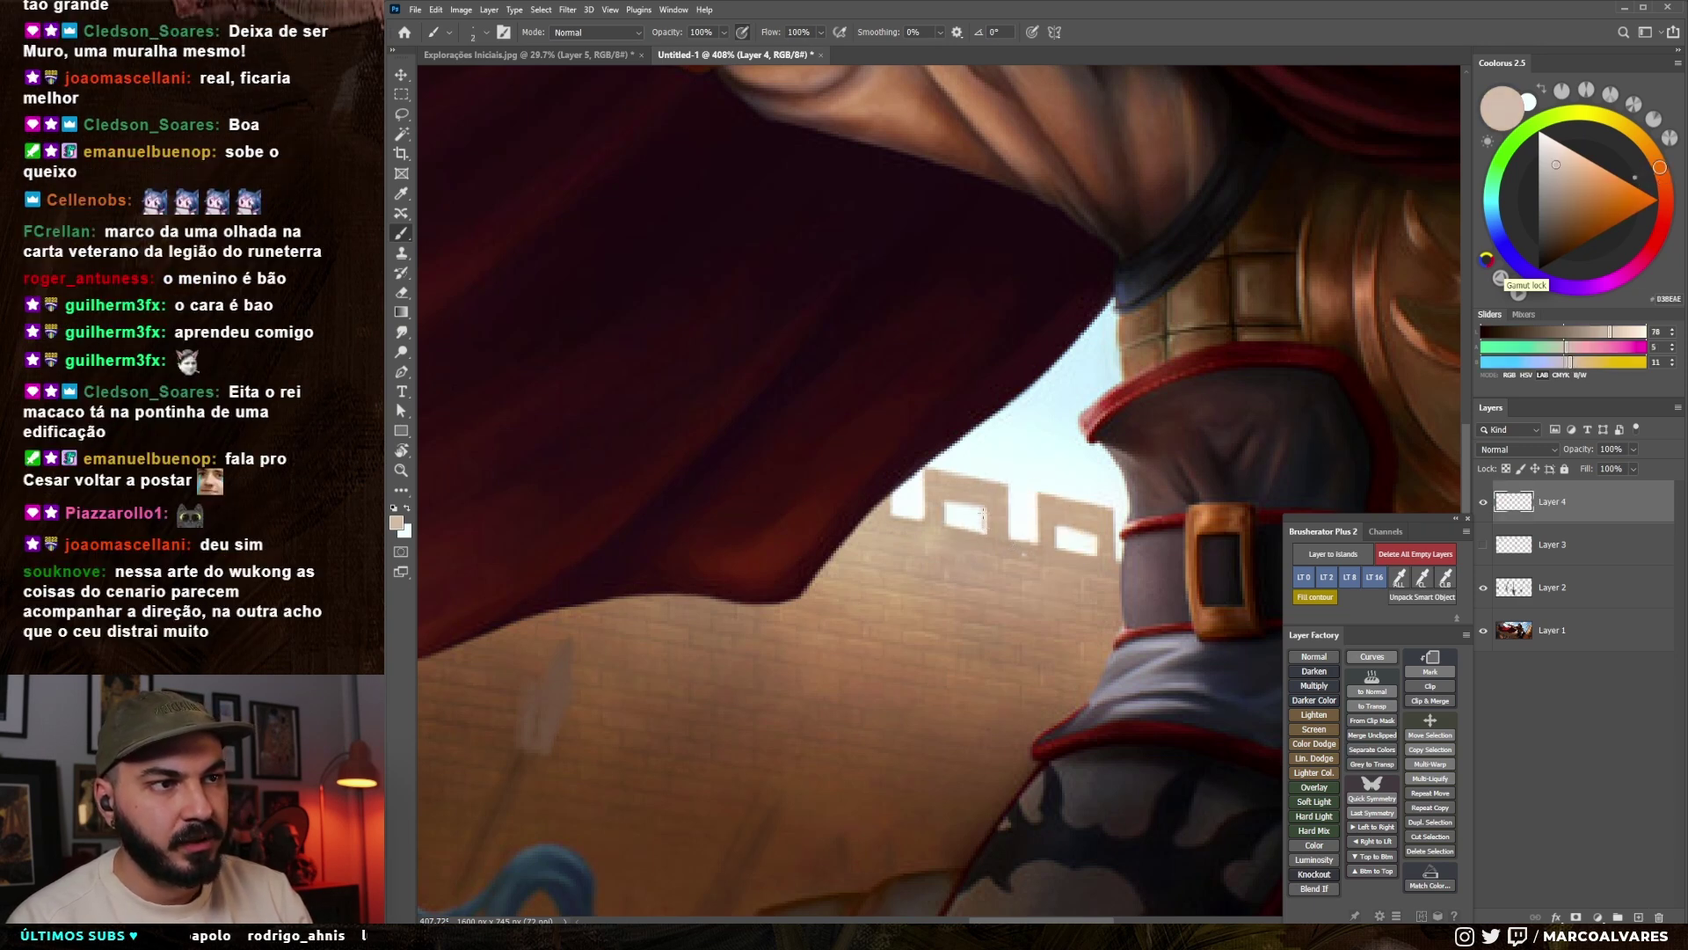
pyautogui.moveTo(981, 526)
pyautogui.mouseDown()
pyautogui.moveTo(984, 507)
pyautogui.moveTo(974, 529)
pyautogui.mouseUp()
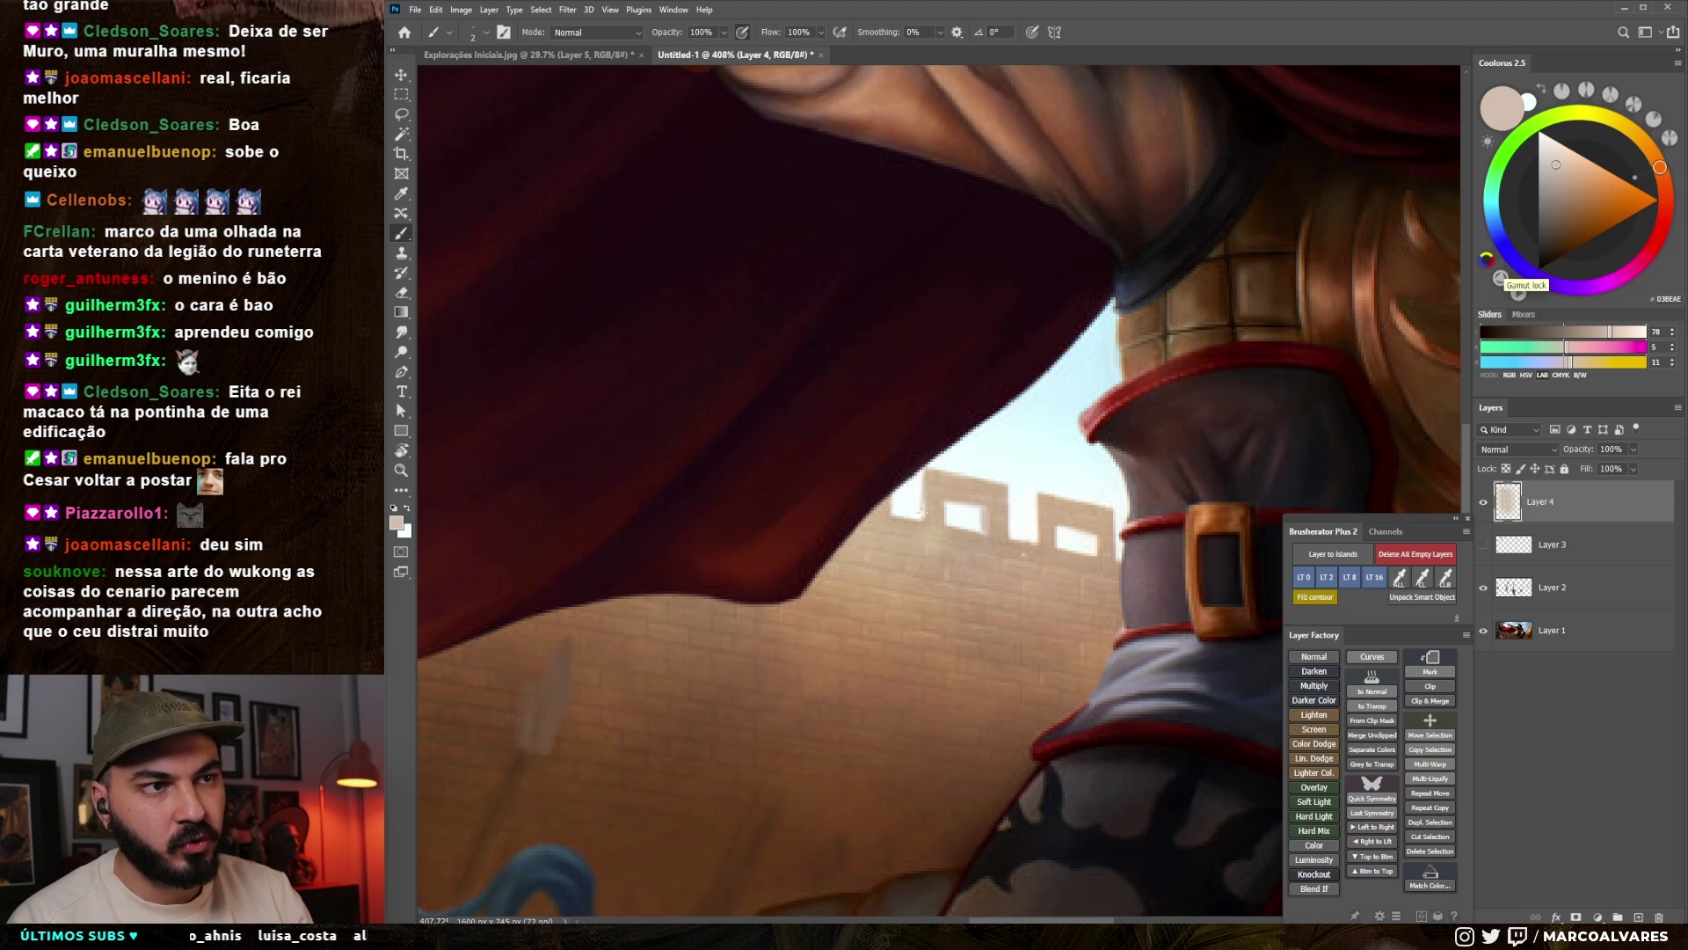
pyautogui.hotkey('ctrl', 'z')
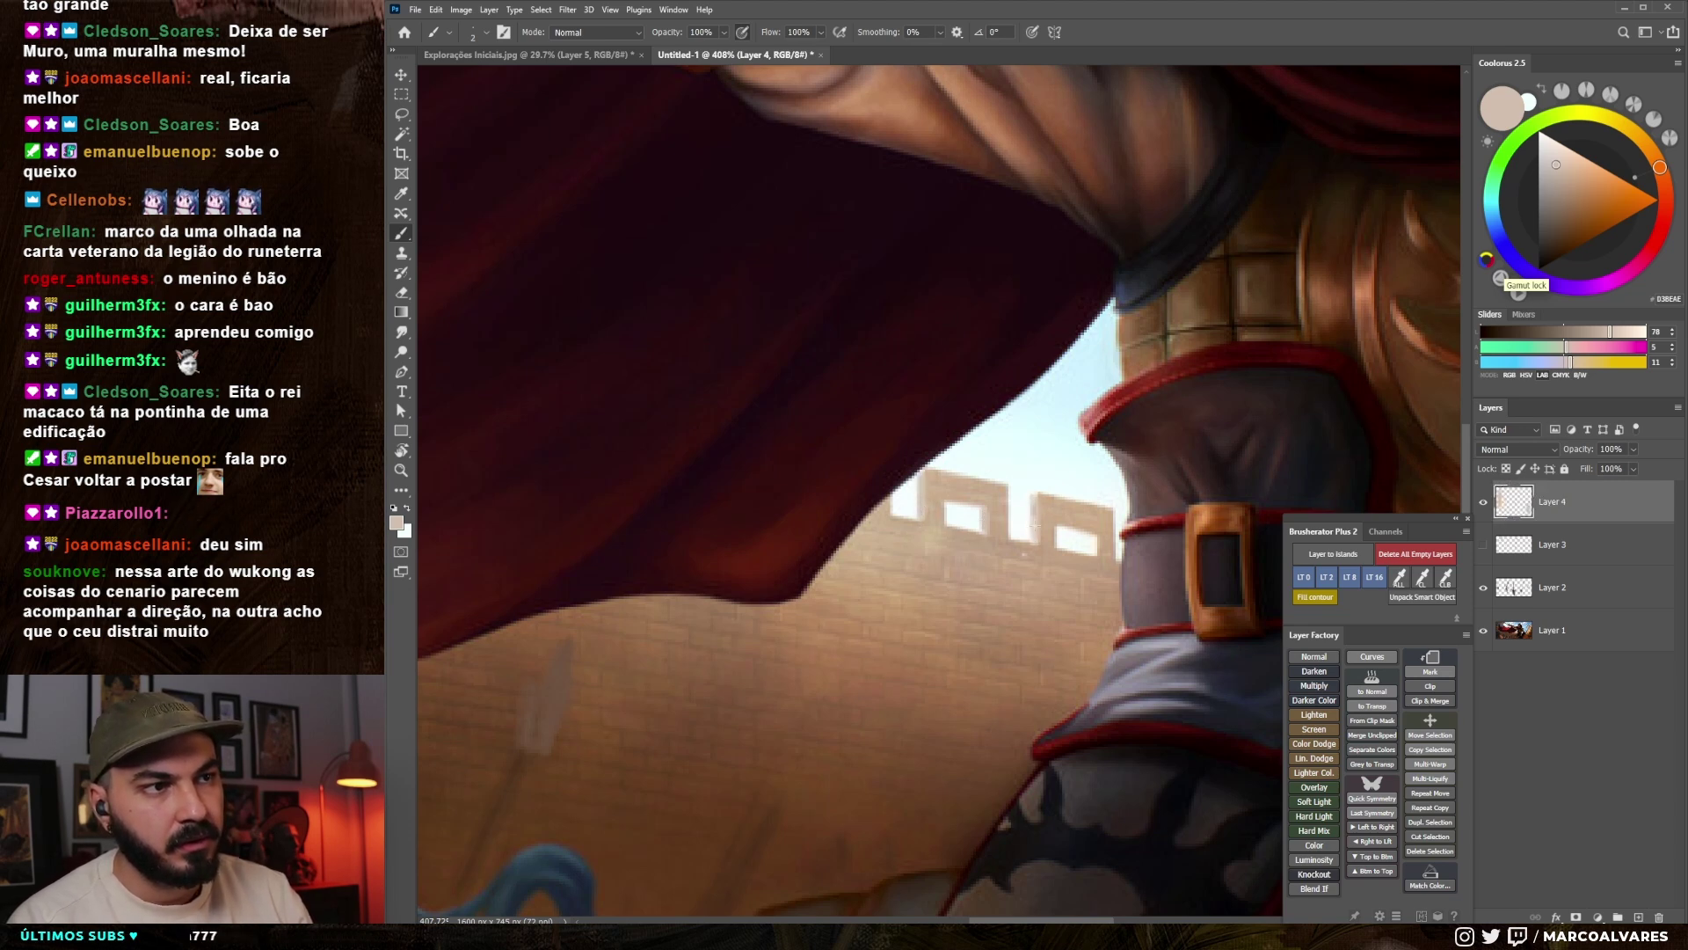
# - Compare the battlements with Layer 4 hidden and shown, and continue their pale beige edges around the gaps with a slightly larger brush
pyautogui.keyDown('alt'); pyautogui.click(1034, 525); pyautogui.keyUp('alt')
pyautogui.click(1484, 503)
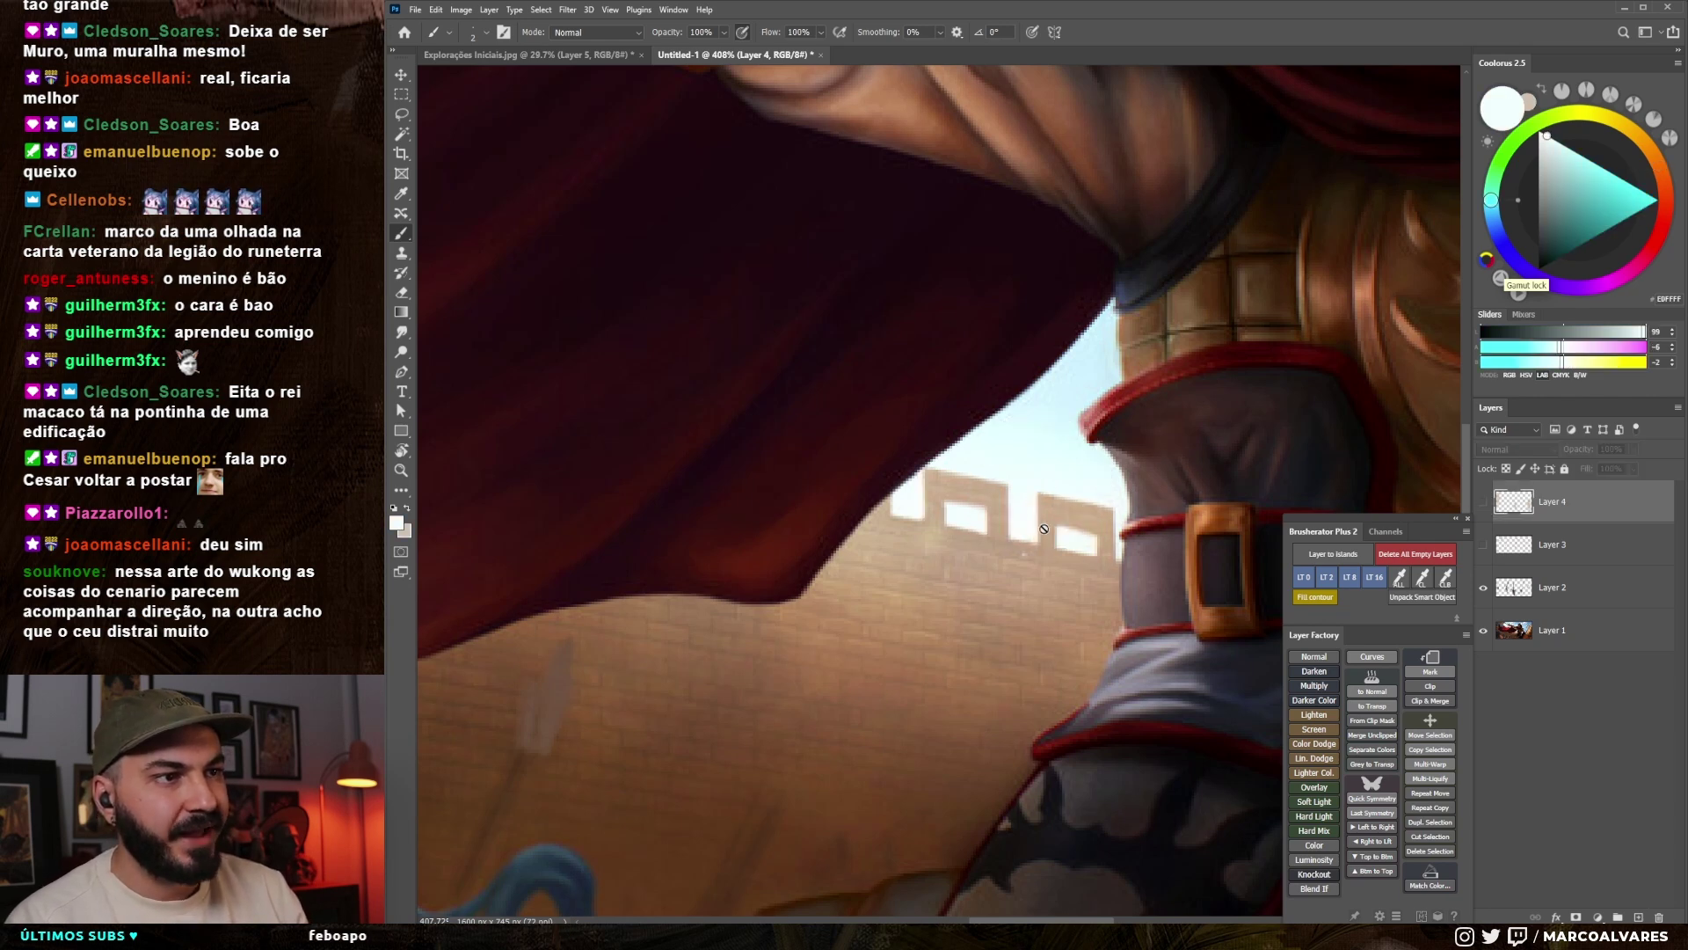
pyautogui.click(1483, 501)
pyautogui.keyDown('alt'); pyautogui.click(1041, 523); pyautogui.keyUp('alt')
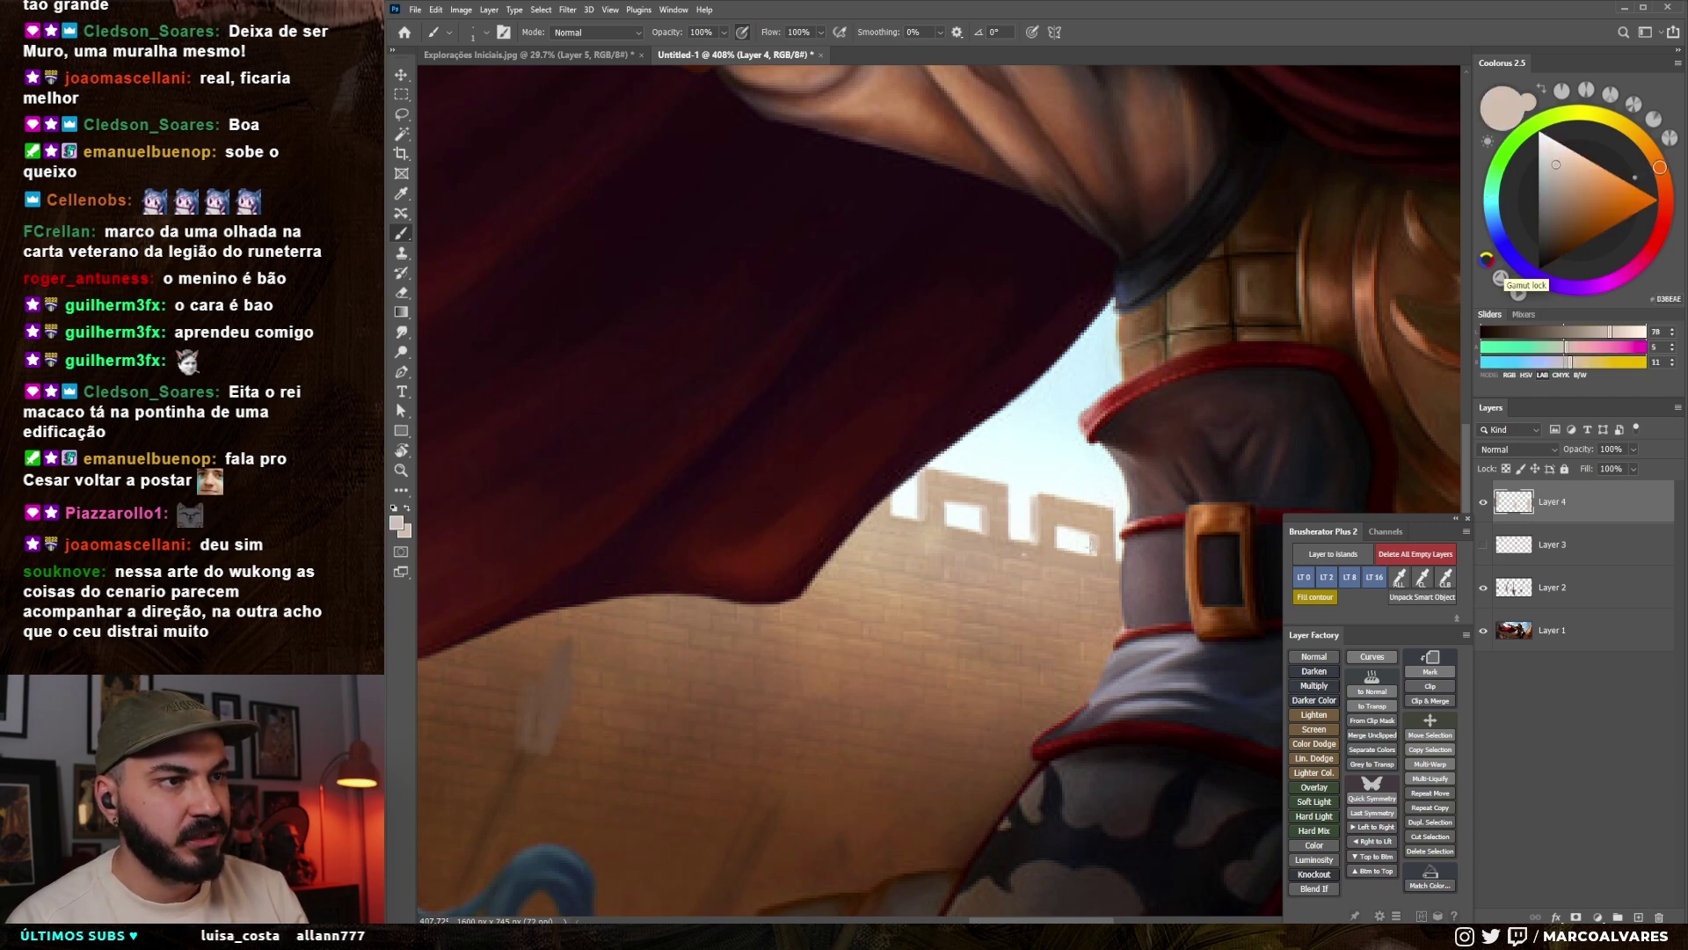
pyautogui.press(']')
pyautogui.press(']')
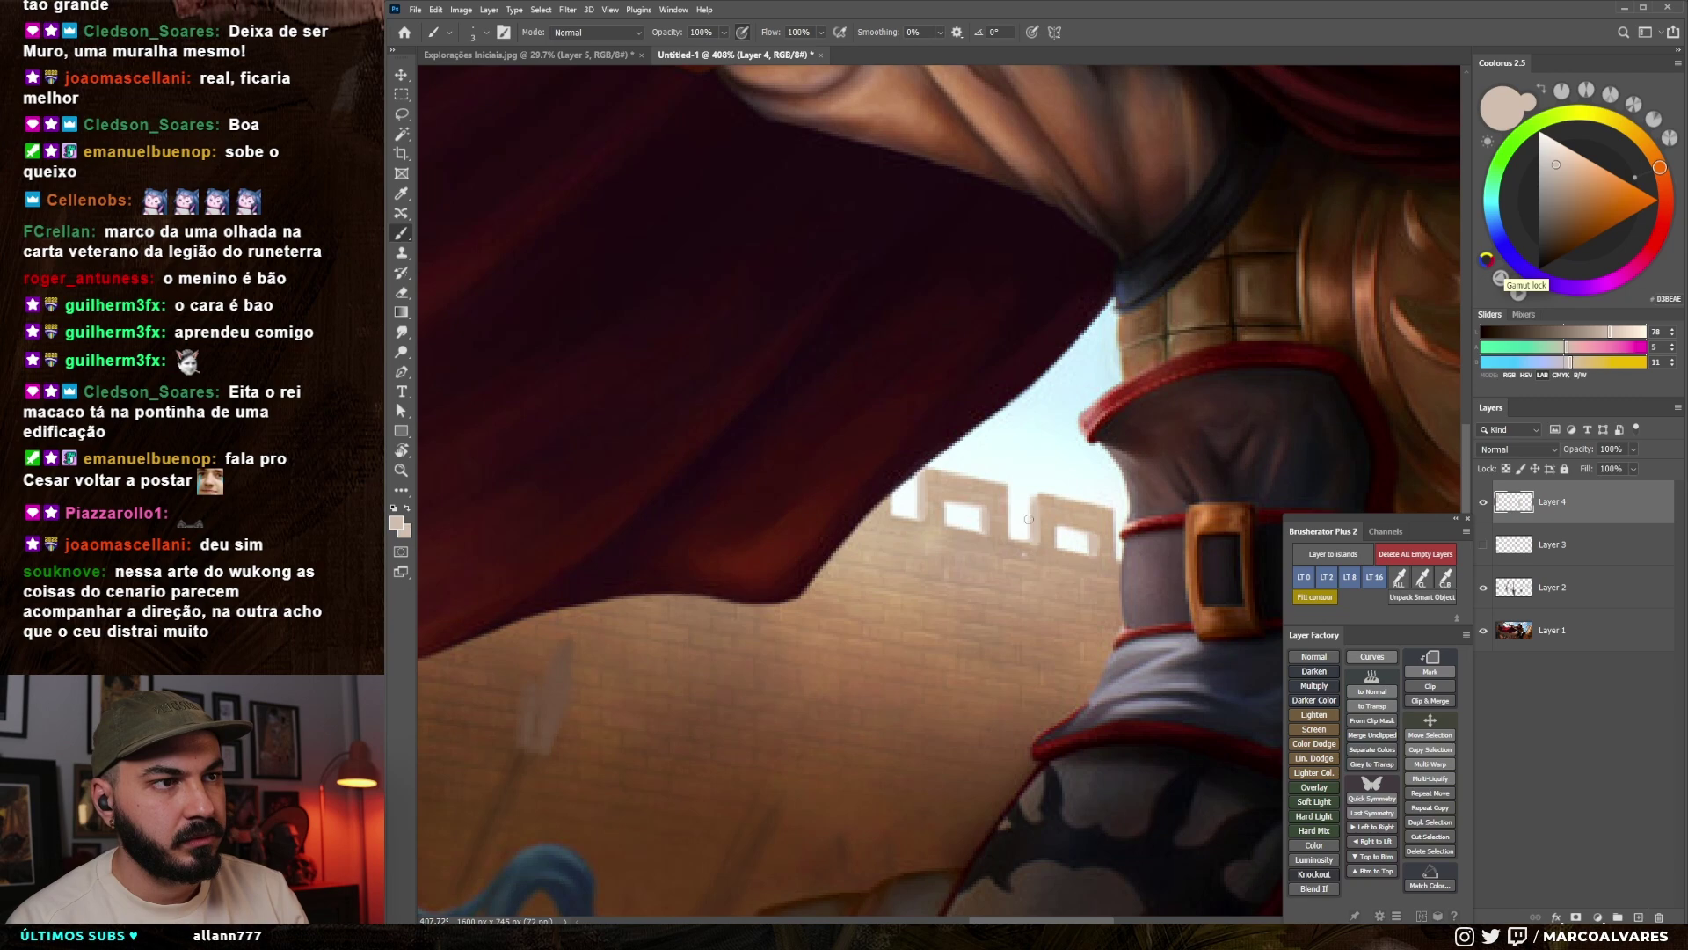
pyautogui.moveTo(897, 489); pyautogui.dragTo(832, 536)
pyautogui.moveTo(943, 533); pyautogui.dragTo(1051, 572)
pyautogui.press('b')
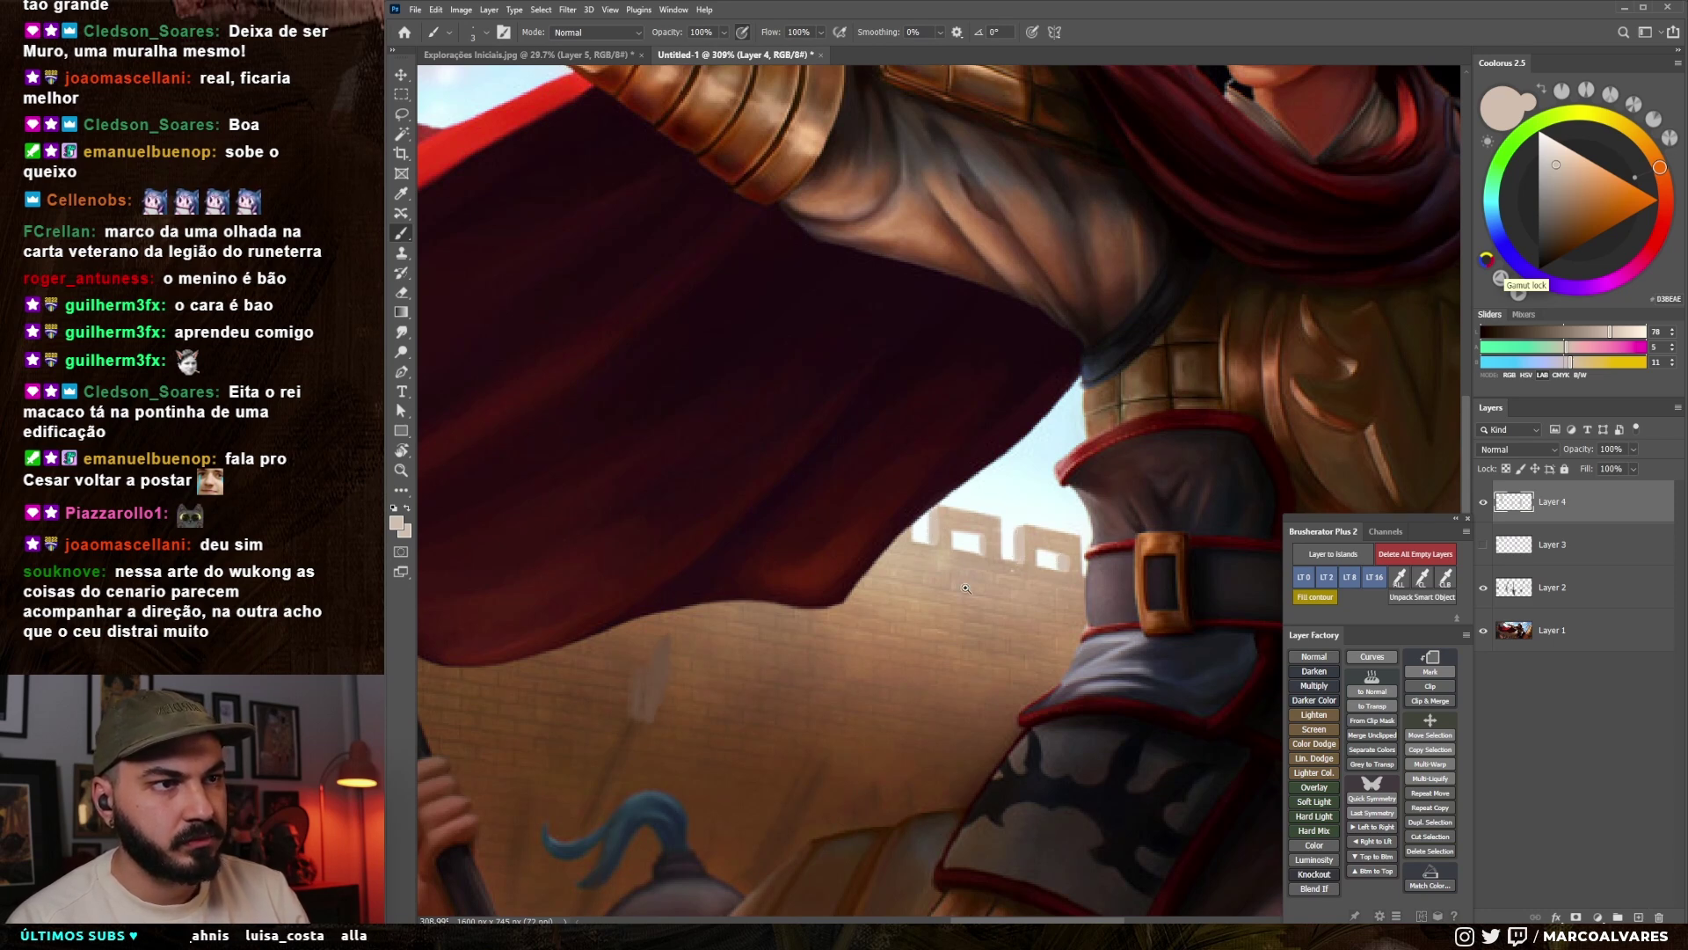
pyautogui.moveTo(1017, 588); pyautogui.dragTo(892, 588)
pyautogui.moveTo(1026, 589); pyautogui.dragTo(1147, 589)
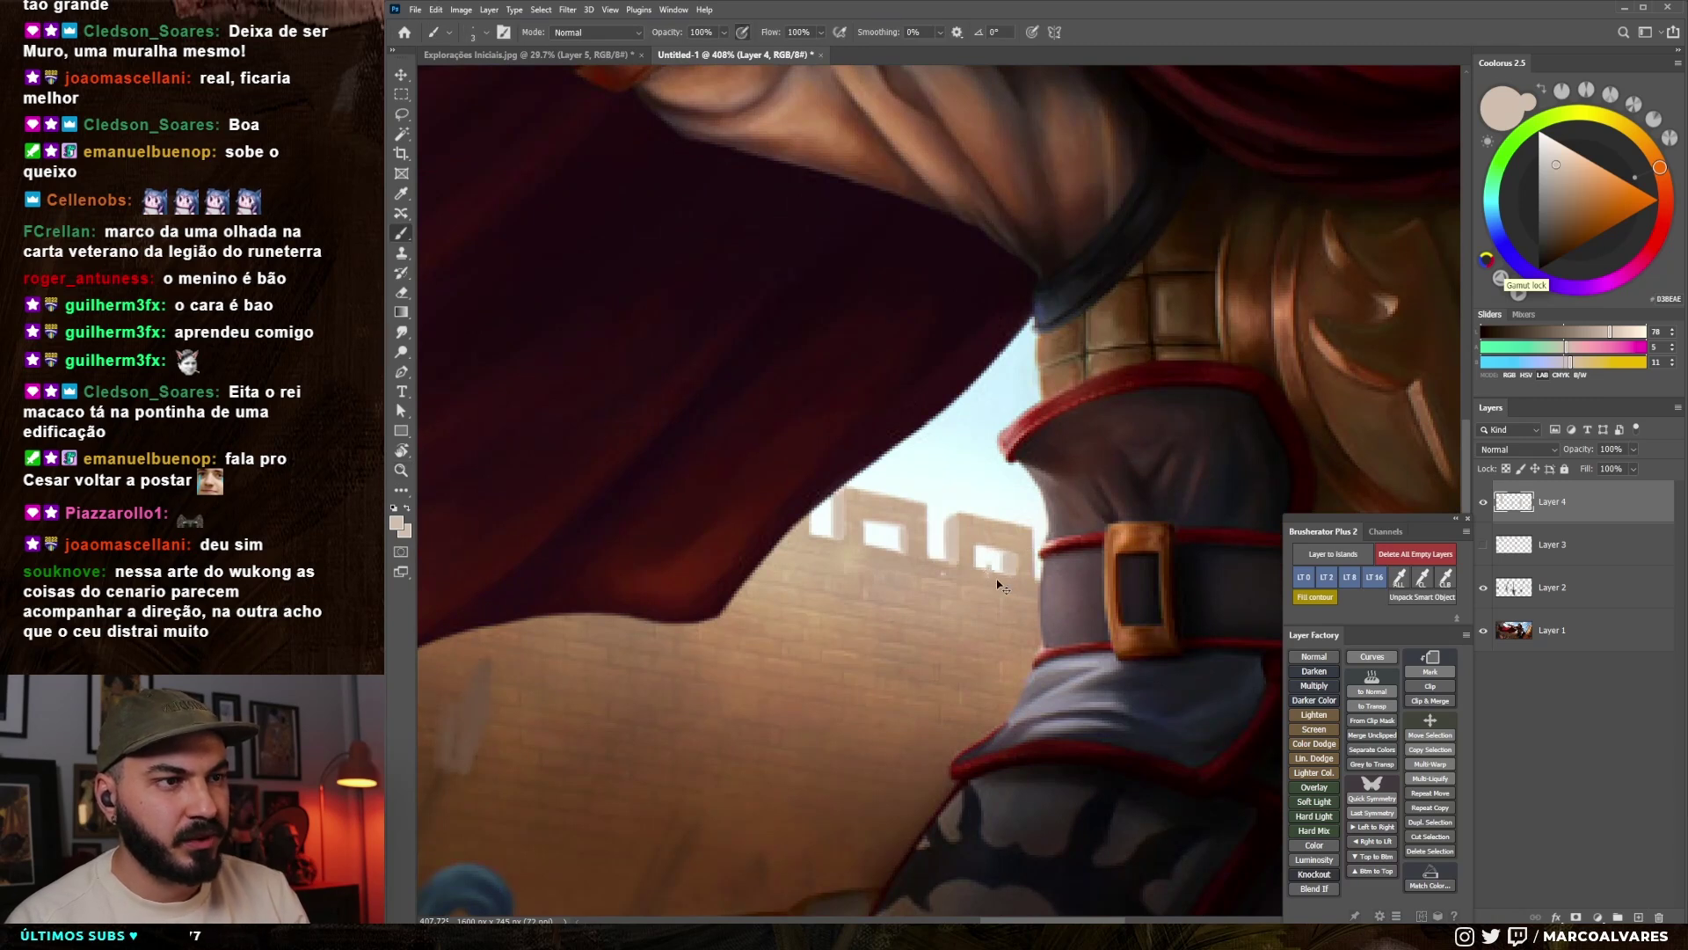
# - Touch up the distant battlements with tan sampled from the wall and paint a tiny flag on a thin pole above them
pyautogui.keyDown('alt'); pyautogui.click(991, 575); pyautogui.keyUp('alt')
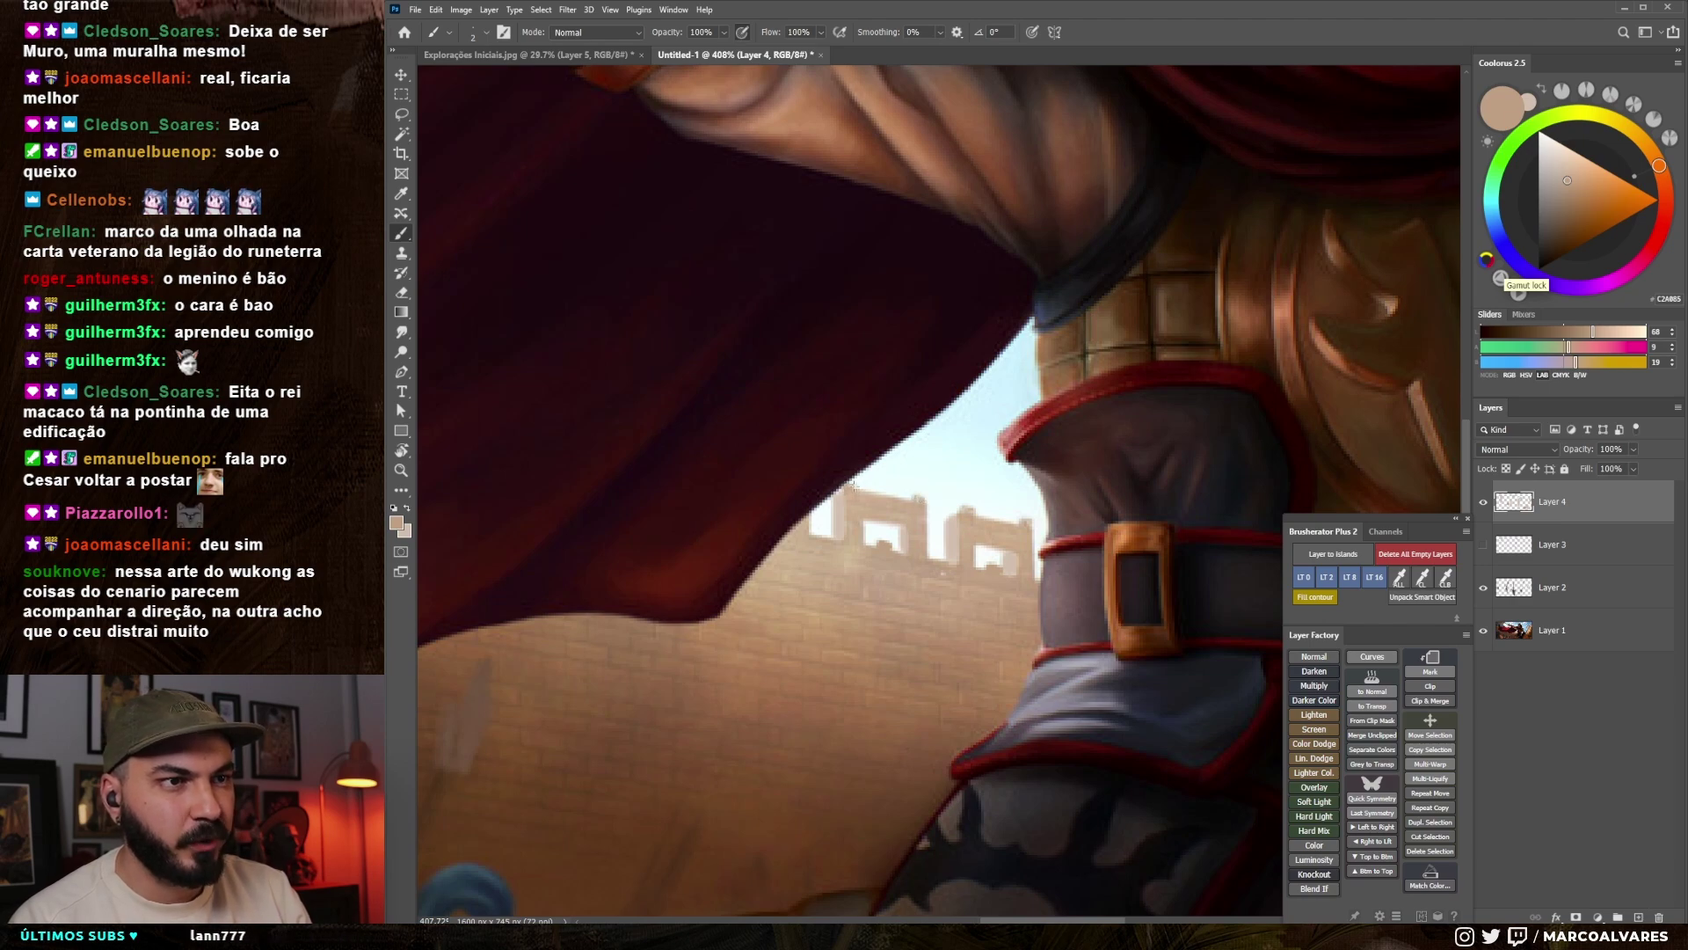
pyautogui.press('z')
pyautogui.moveTo(927, 555)
pyautogui.mouseDown()
pyautogui.moveTo(787, 554)
pyautogui.moveTo(911, 551)
pyautogui.mouseUp()
pyautogui.press('b')
pyautogui.keyDown('alt'); pyautogui.click(904, 536); pyautogui.keyUp('alt')
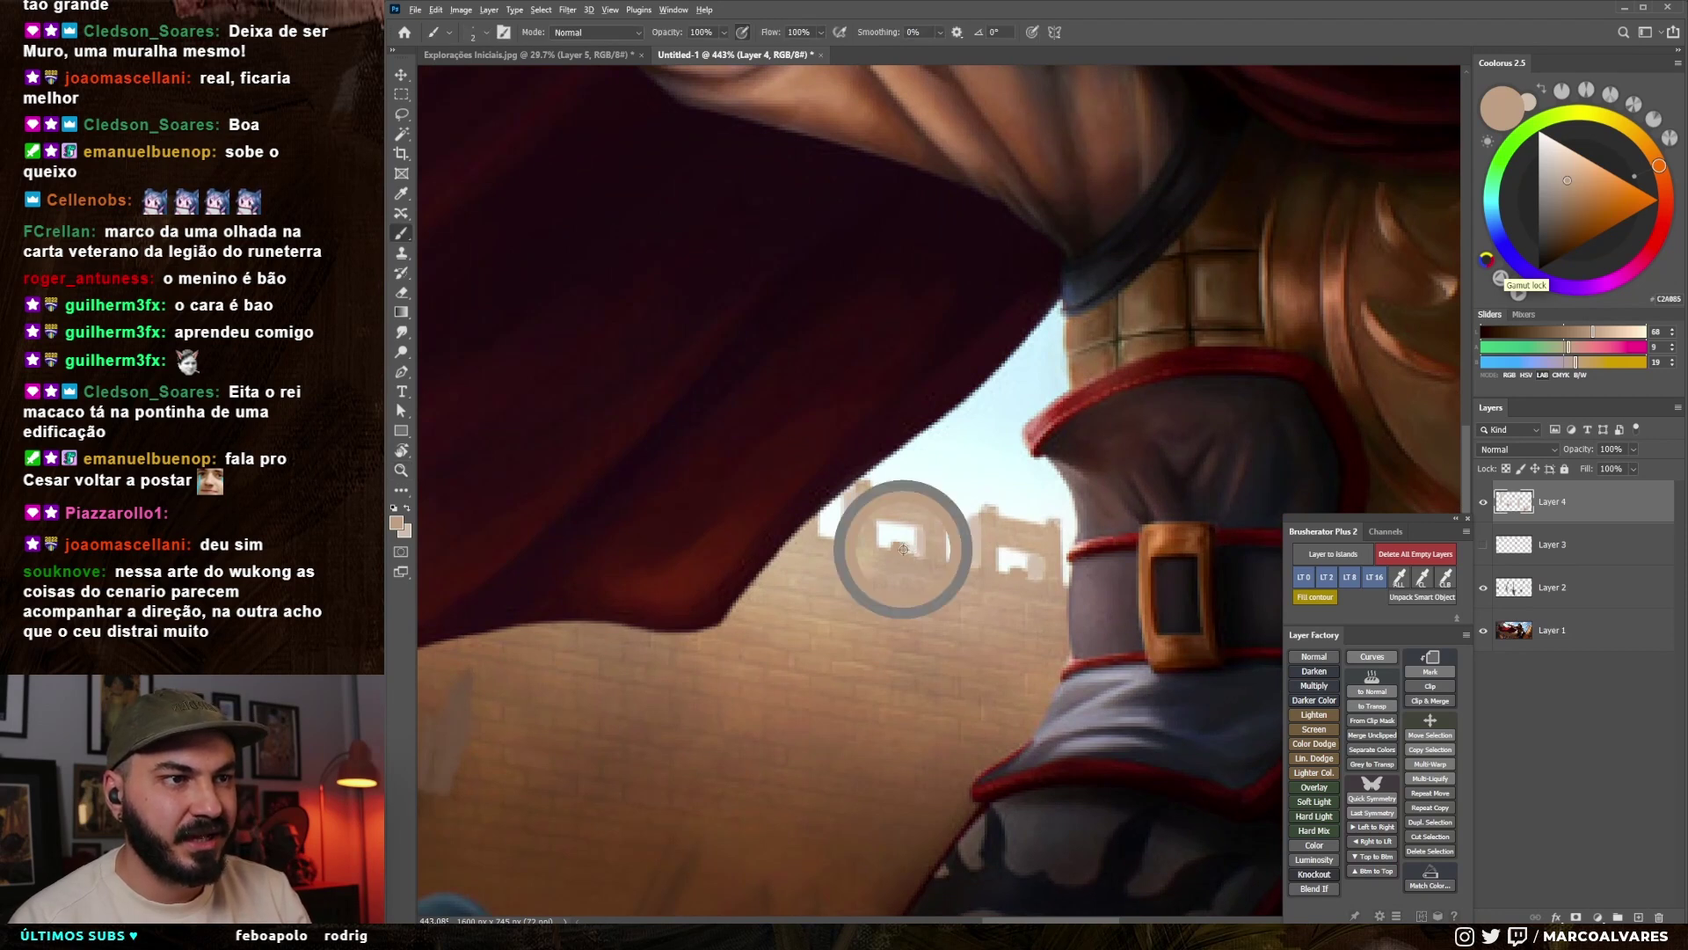
pyautogui.moveTo(937, 492)
pyautogui.mouseDown()
pyautogui.moveTo(937, 454)
pyautogui.moveTo(961, 466)
pyautogui.moveTo(940, 469)
pyautogui.mouseUp()
pyautogui.hotkey('ctrl', 'z')
pyautogui.press(']')
# - Try tinting the small battlement flag blue-violet
pyautogui.keyDown('alt'); pyautogui.click(1041, 428); pyautogui.keyUp('alt')
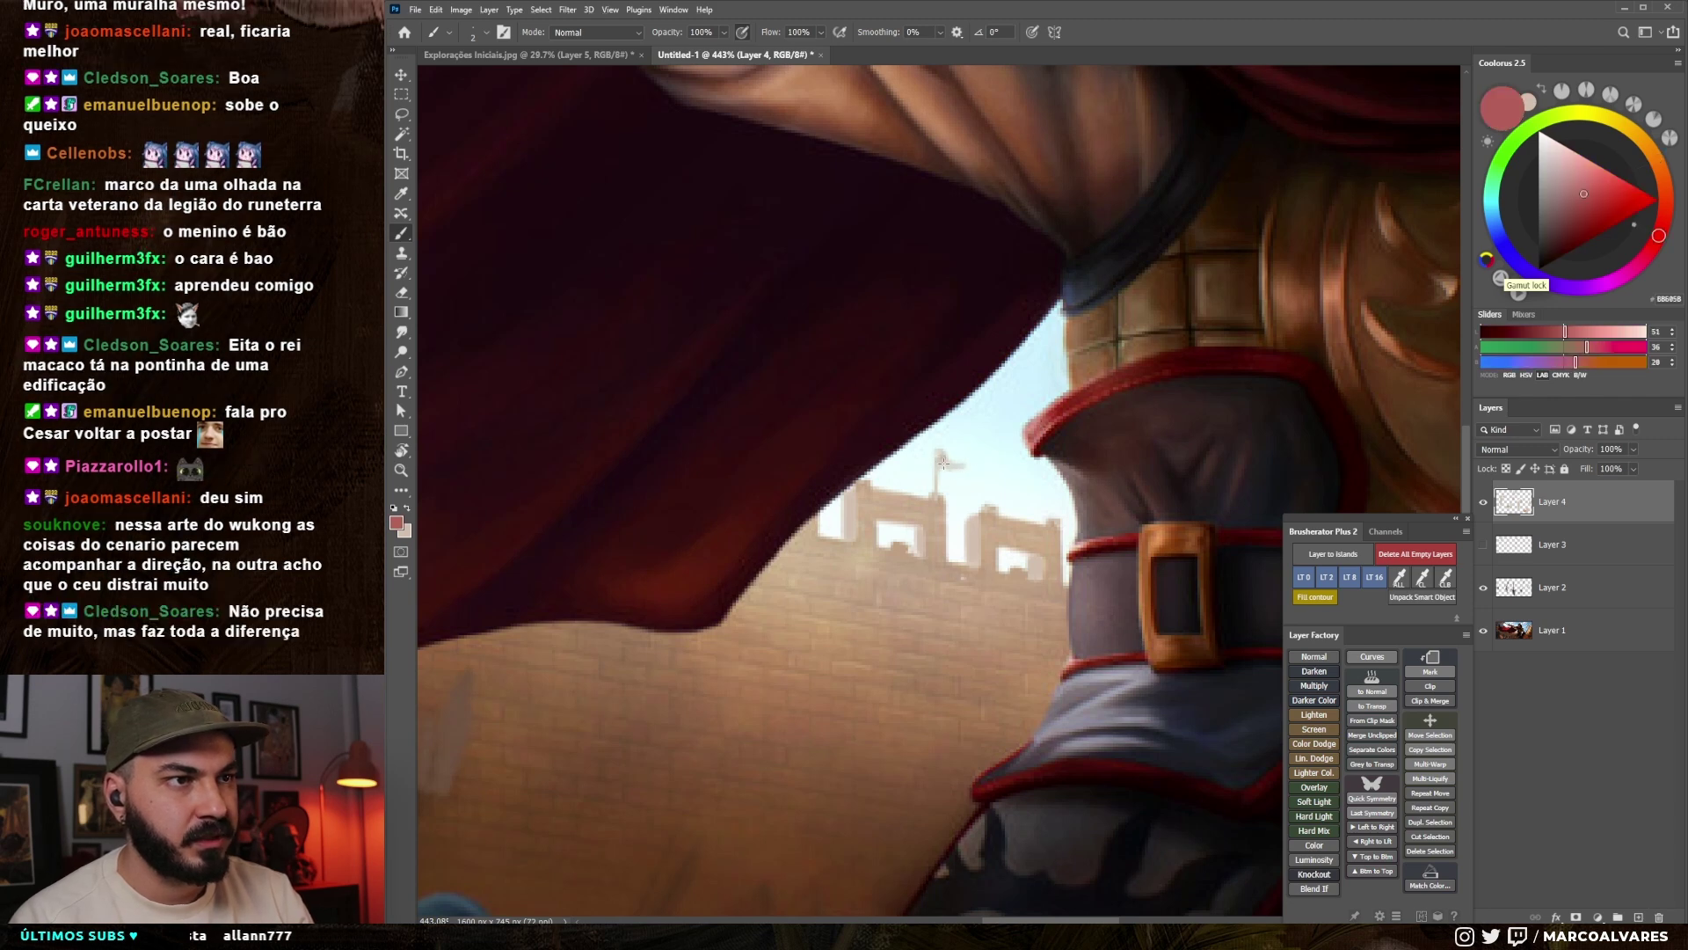
pyautogui.click(1509, 253)
pyautogui.click(1593, 198)
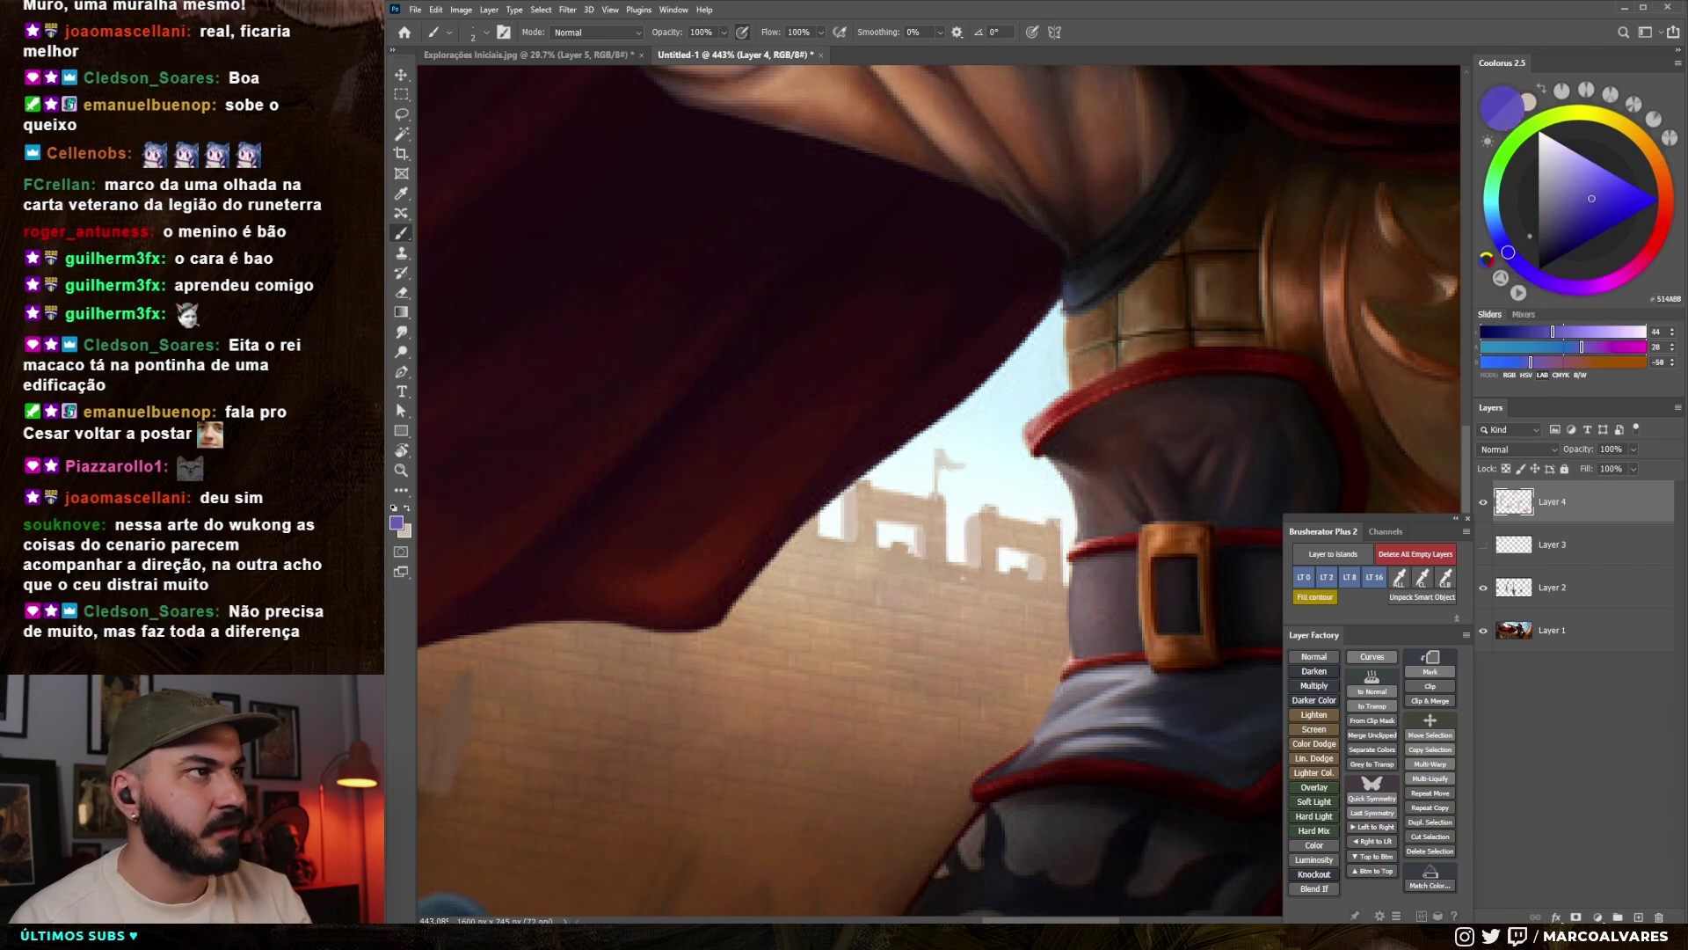
pyautogui.keyDown('alt'); pyautogui.click(939, 453); pyautogui.keyUp('alt')
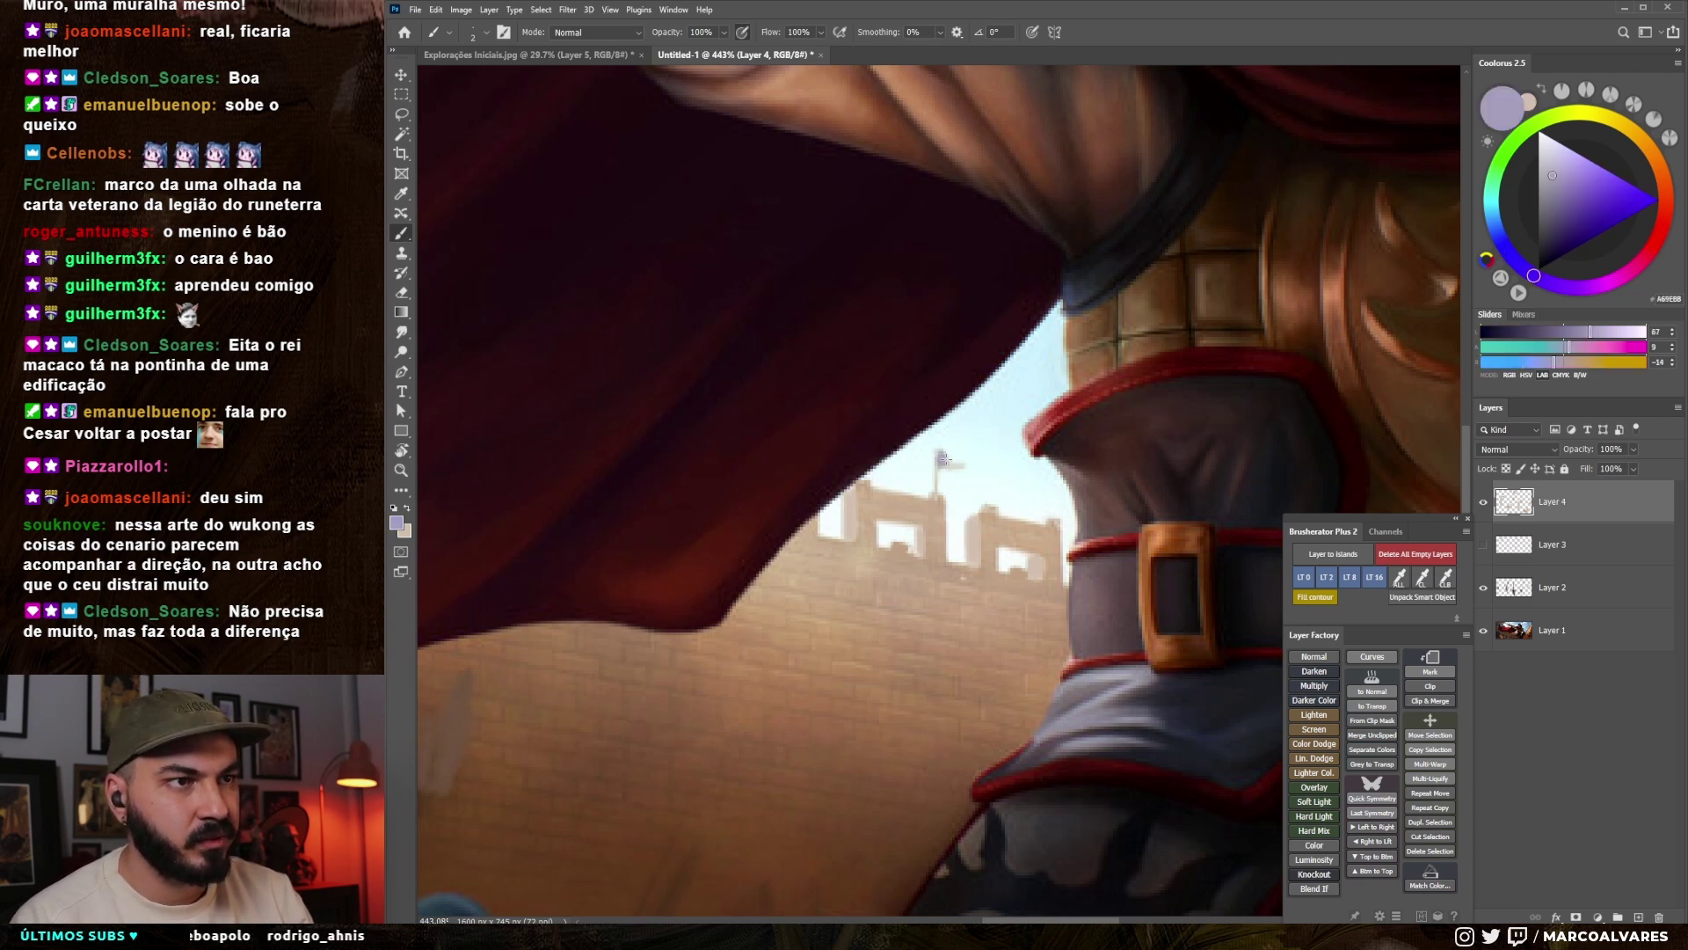
# - Paint the first flag with red sampled from the rider's armour trim and add a second thin pinkish flag above the neighbouring battlement
pyautogui.keyDown('alt'); pyautogui.click(1043, 422); pyautogui.keyUp('alt')
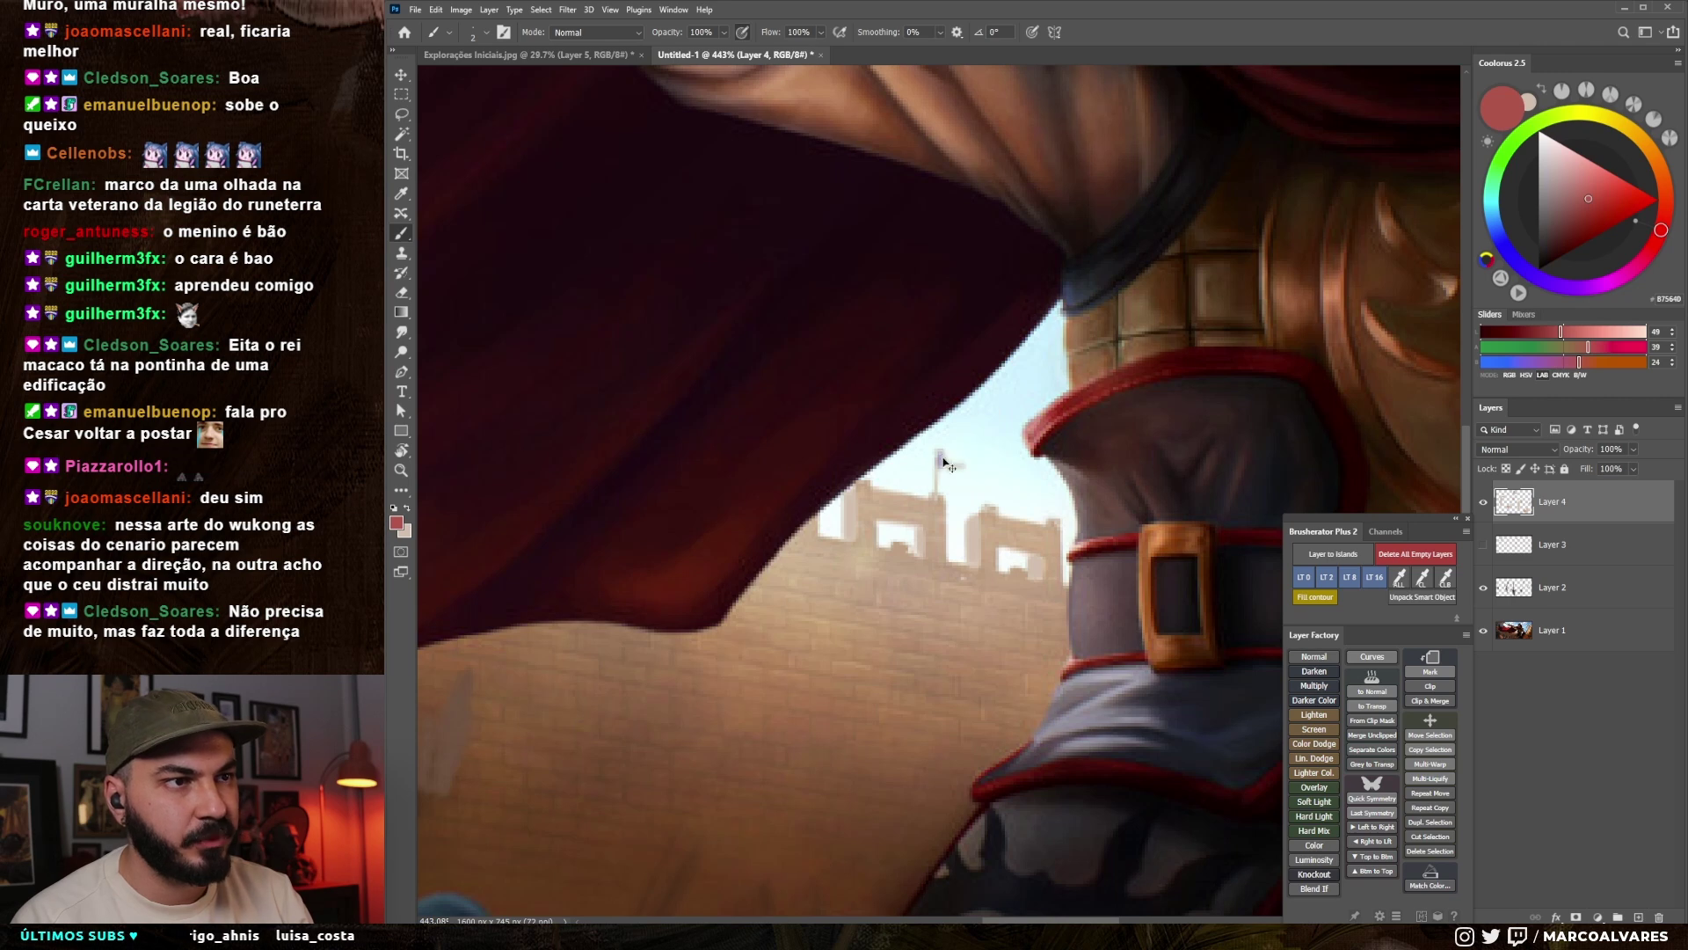
pyautogui.moveTo(939, 462); pyautogui.dragTo(946, 461)
pyautogui.keyDown('alt'); pyautogui.click(939, 453); pyautogui.keyUp('alt')
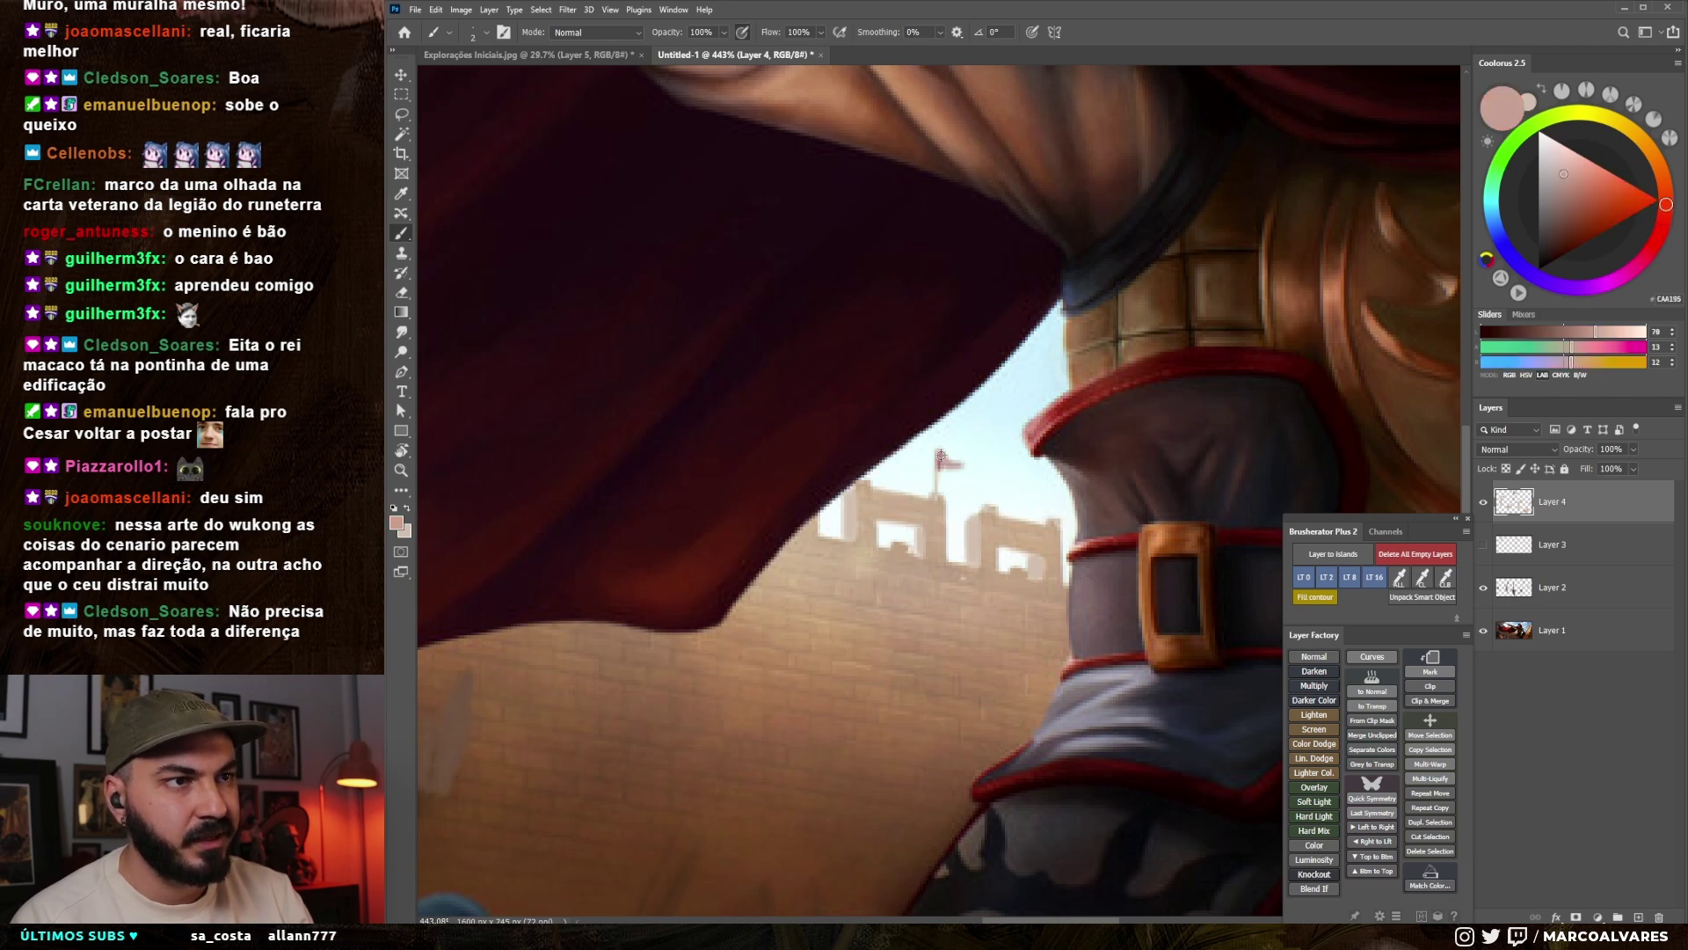
pyautogui.press('[')
pyautogui.moveTo(986, 506); pyautogui.dragTo(989, 466)
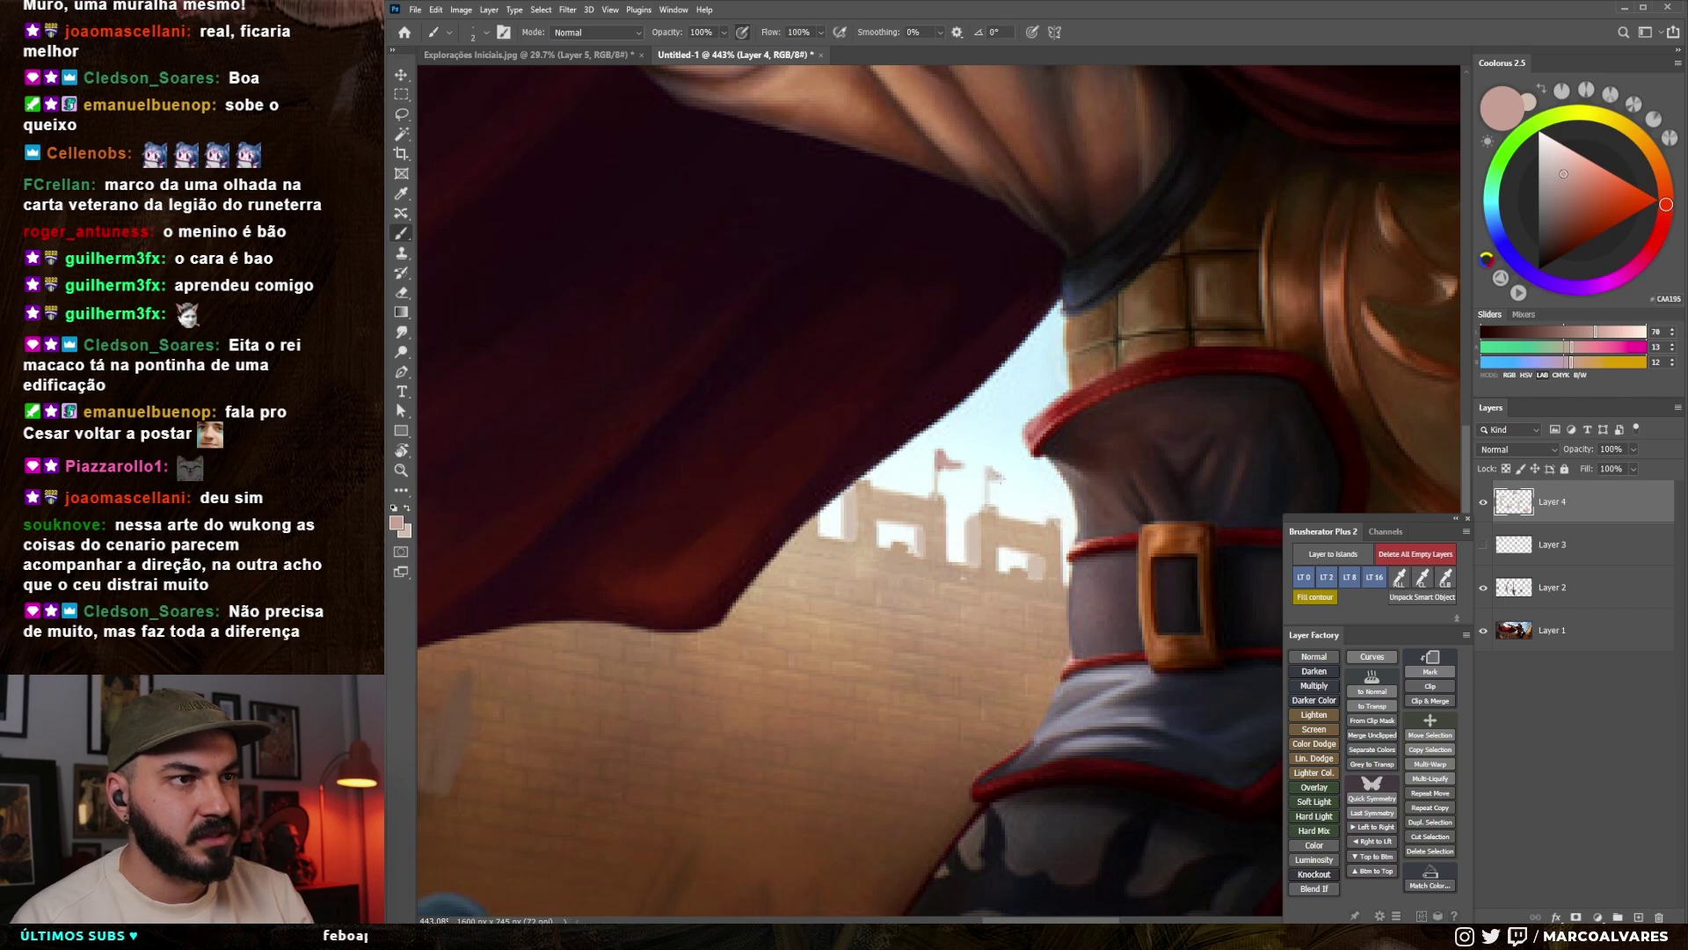
# - Refine the two distant flags and the battlements with fine strokes in sampled tan, pale sky and dusty pink
pyautogui.press('z')
pyautogui.moveTo(1013, 540); pyautogui.dragTo(1090, 534)
pyautogui.press('b')
pyautogui.keyDown('alt'); pyautogui.click(999, 524); pyautogui.keyUp('alt')
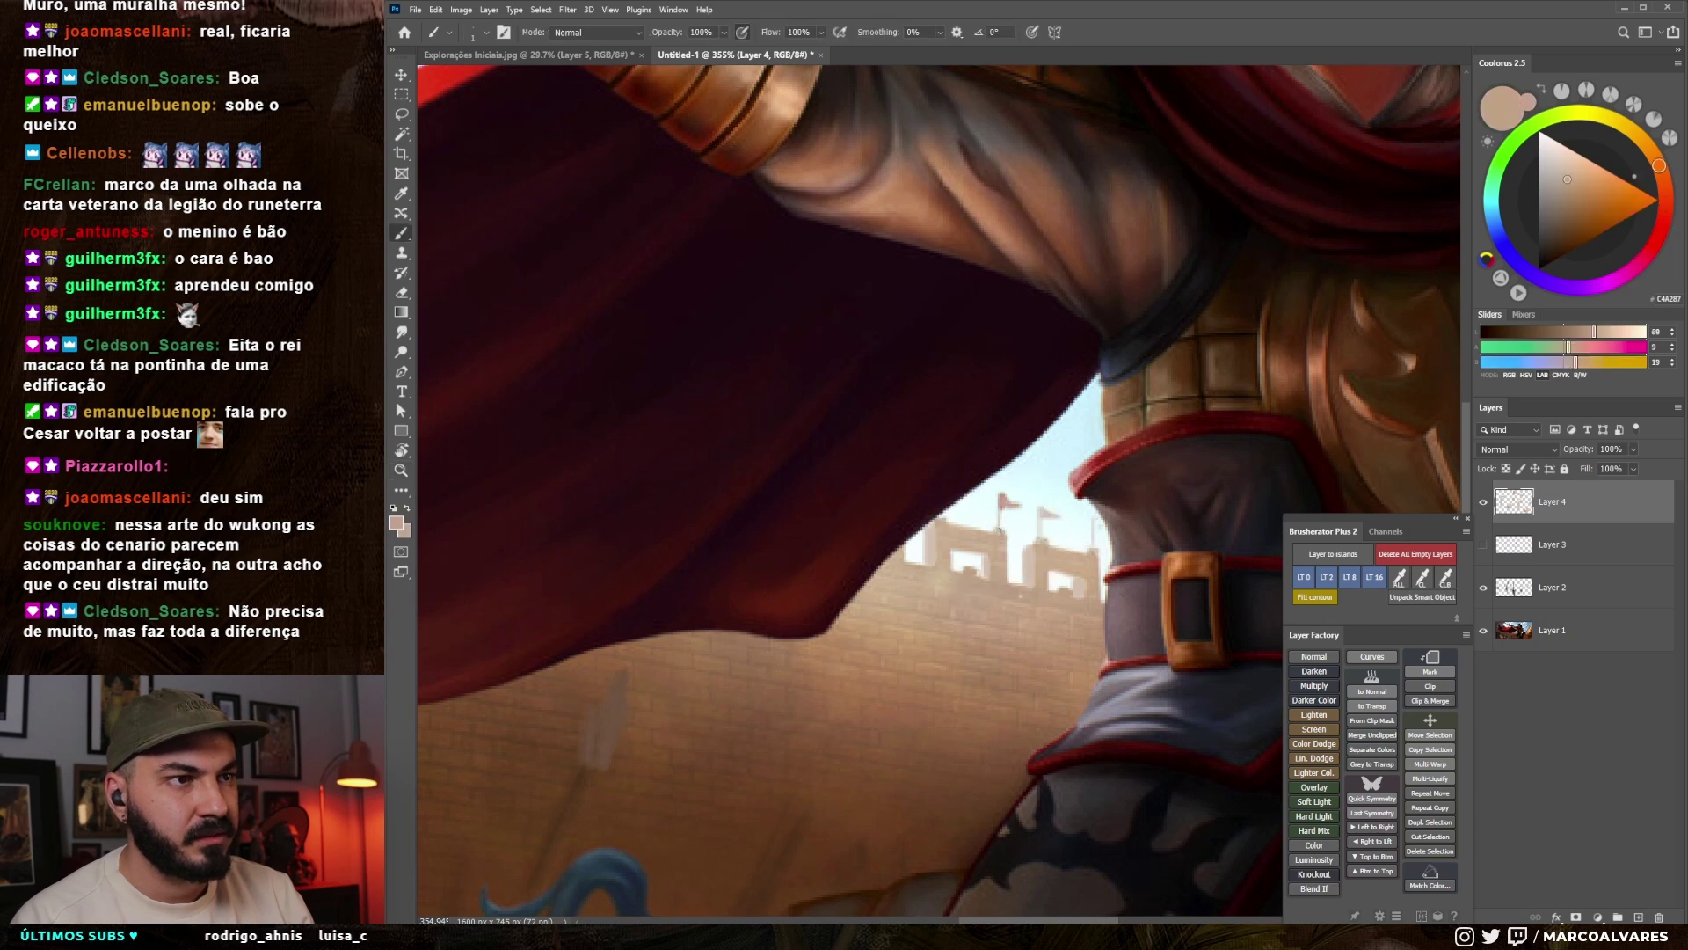
pyautogui.keyDown('alt'); pyautogui.click(1002, 491); pyautogui.keyUp('alt')
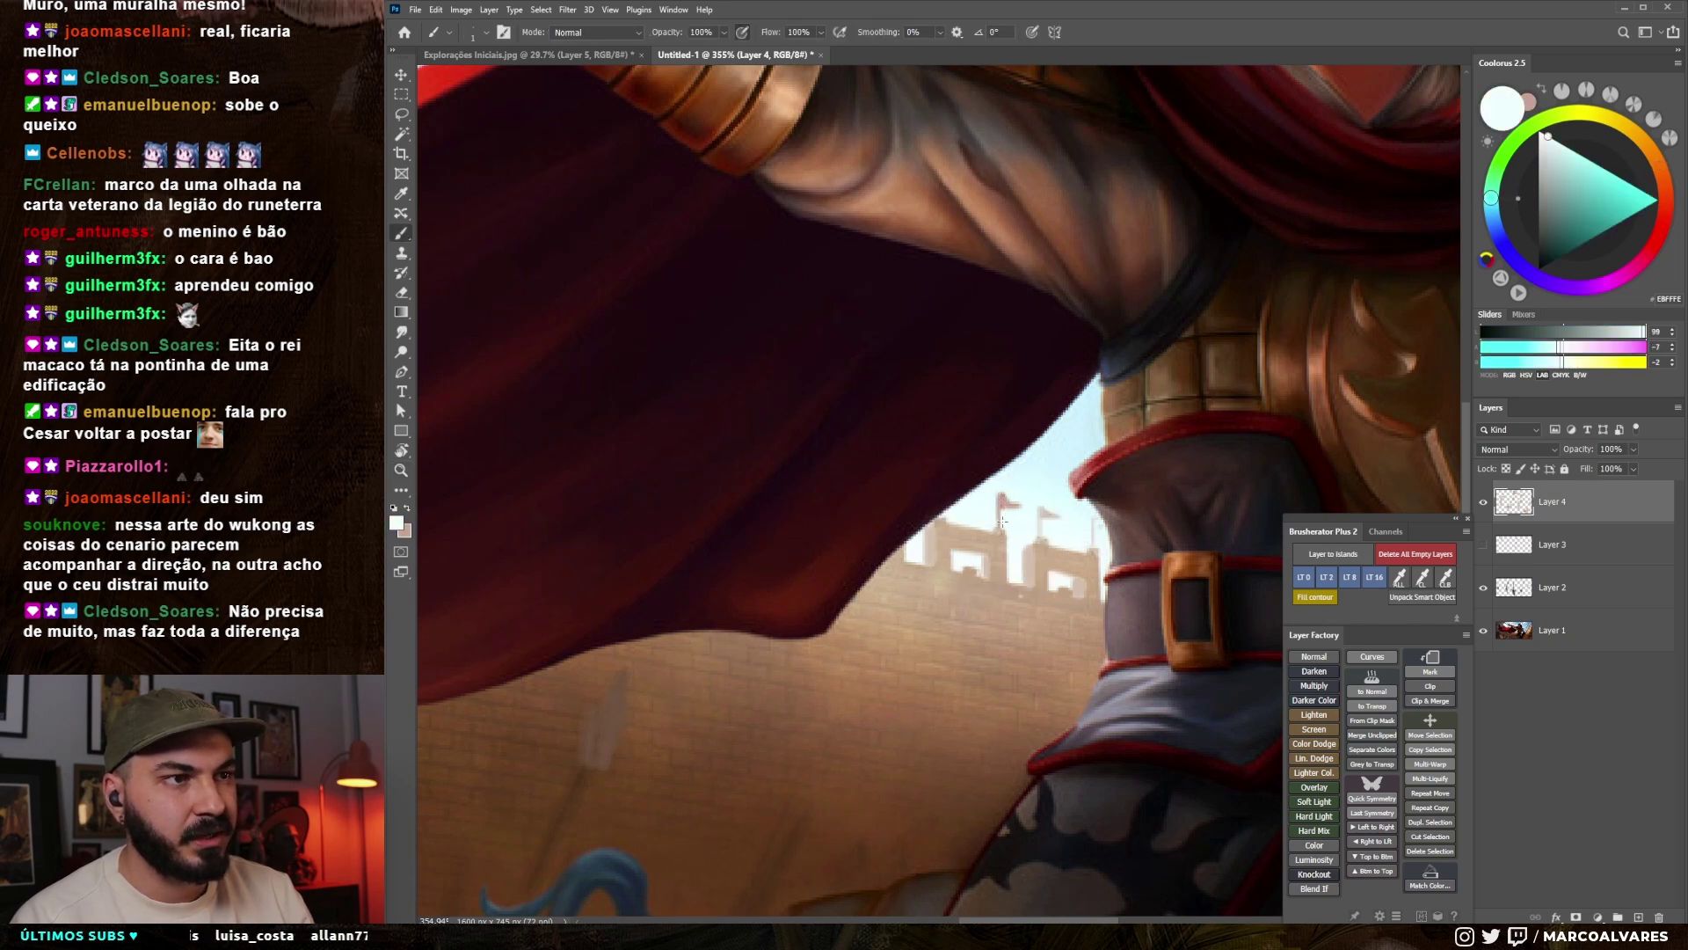
pyautogui.moveTo(1011, 548)
pyautogui.mouseDown()
pyautogui.moveTo(937, 547)
pyautogui.moveTo(1130, 558)
pyautogui.mouseUp()
pyautogui.keyDown('alt'); pyautogui.click(909, 460); pyautogui.keyUp('alt')
pyautogui.press(']')
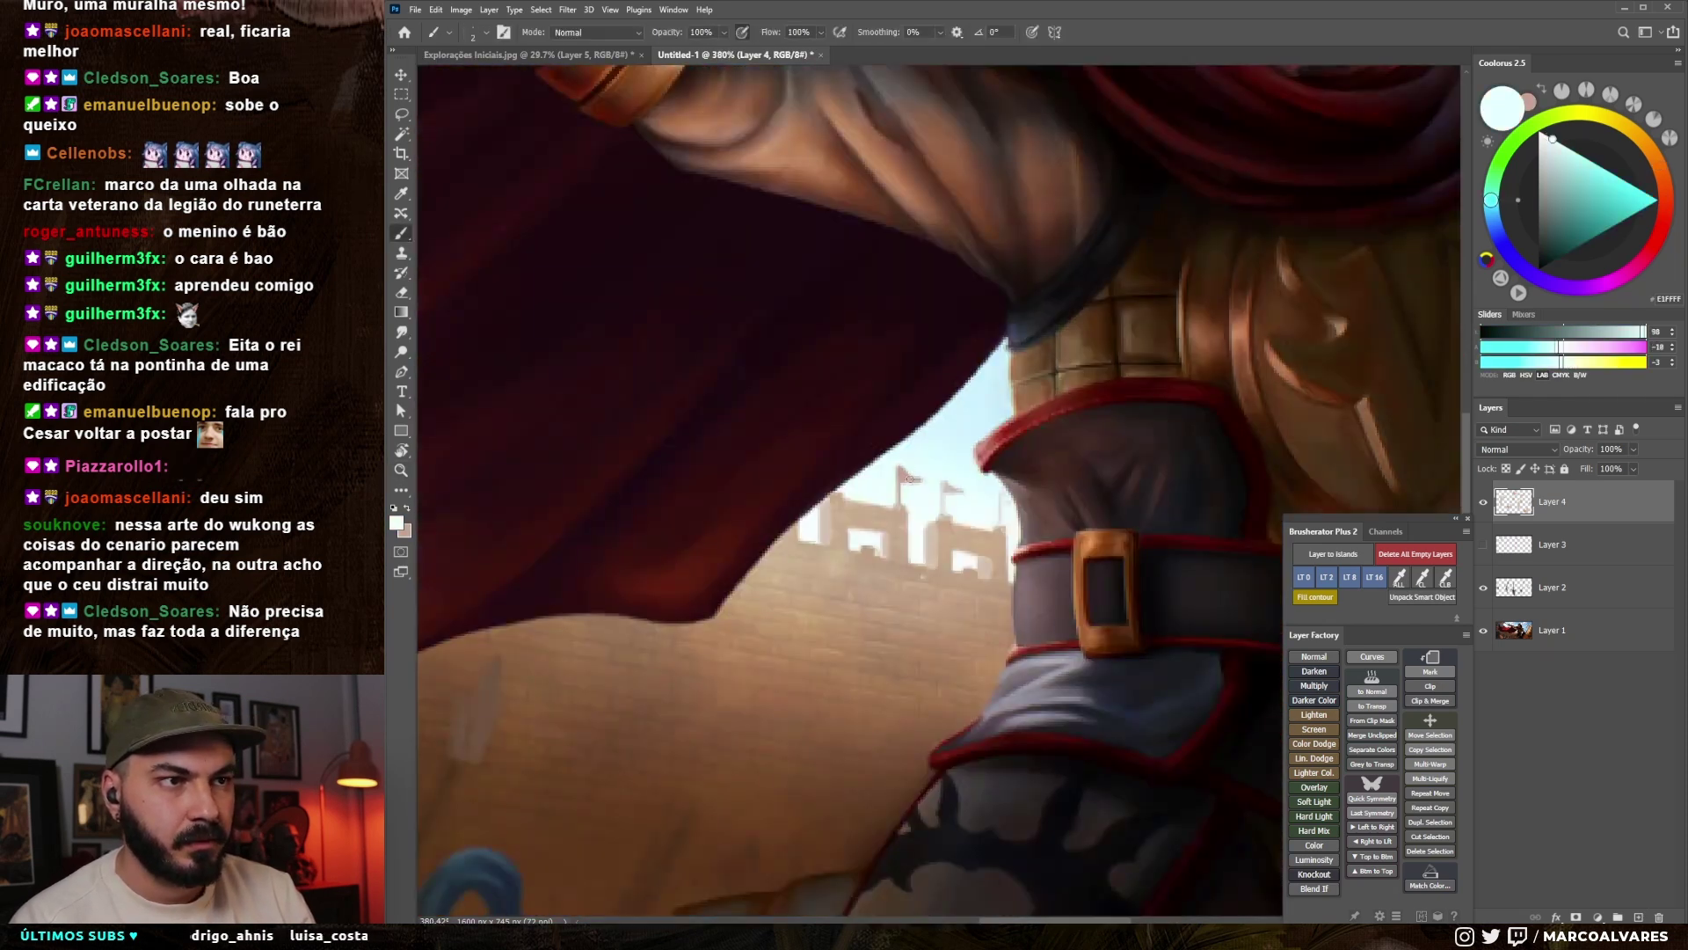
pyautogui.keyDown('alt'); pyautogui.click(907, 486); pyautogui.keyUp('alt')
pyautogui.keyDown('alt'); pyautogui.click(909, 478); pyautogui.keyUp('alt')
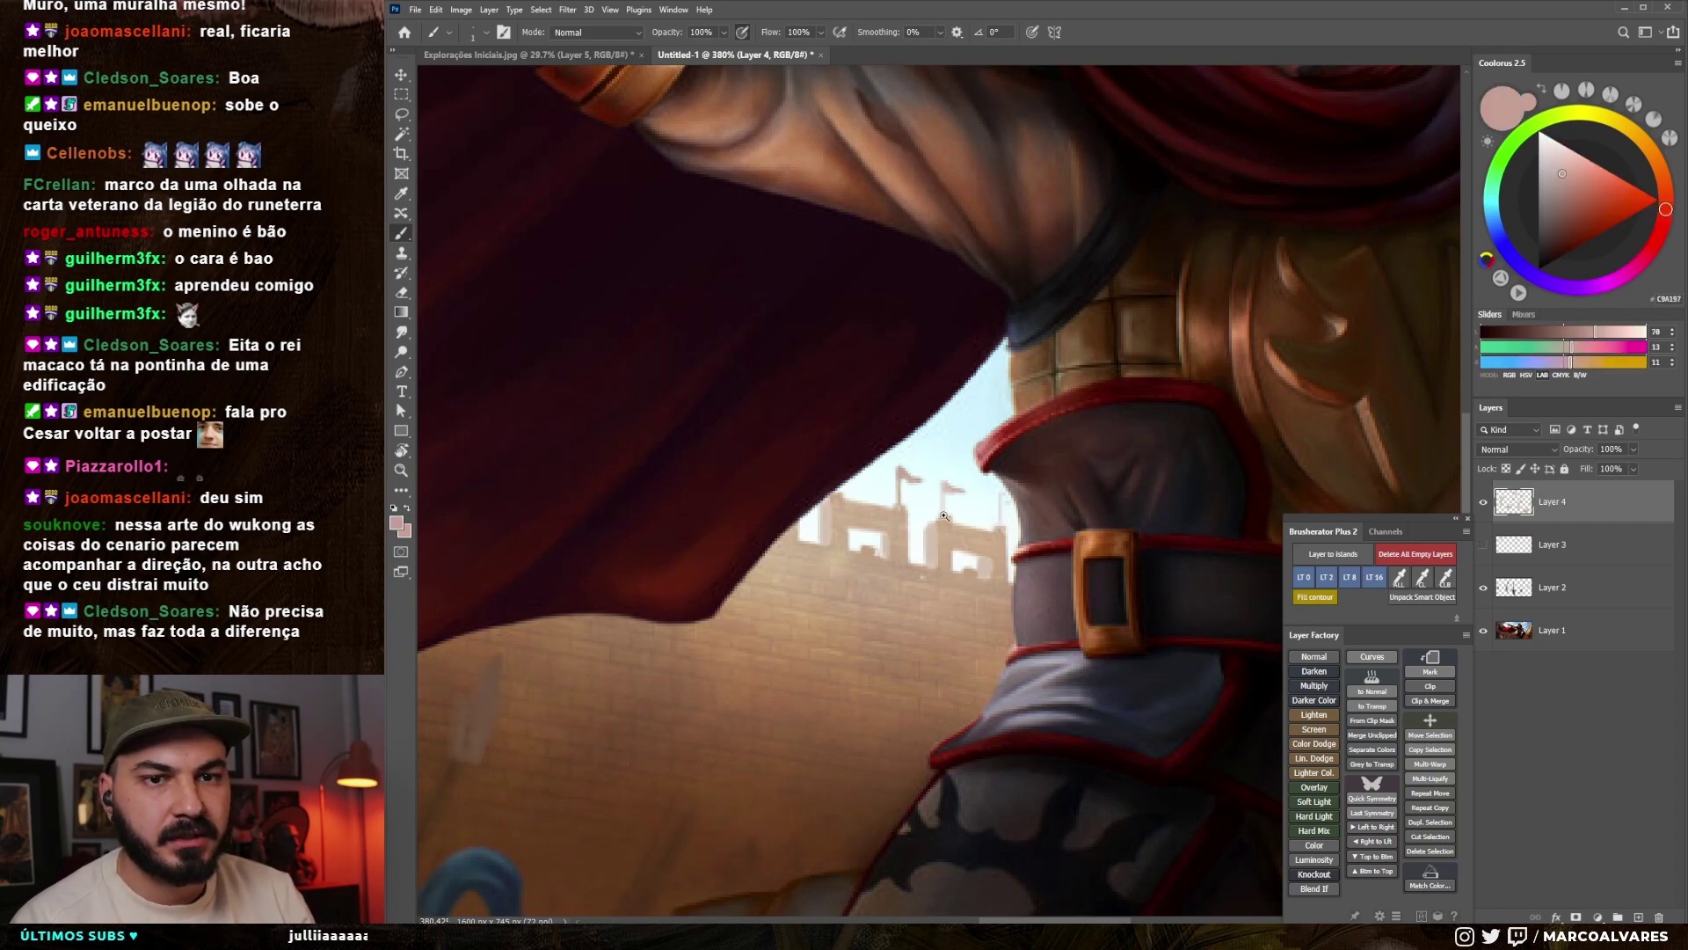
# - Review the whole painting and how the new flags and battlements read behind the rider, toggling Layer 4's visibility
pyautogui.hotkey('ctrl', '0')
pyautogui.moveTo(884, 513); pyautogui.dragTo(986, 484)
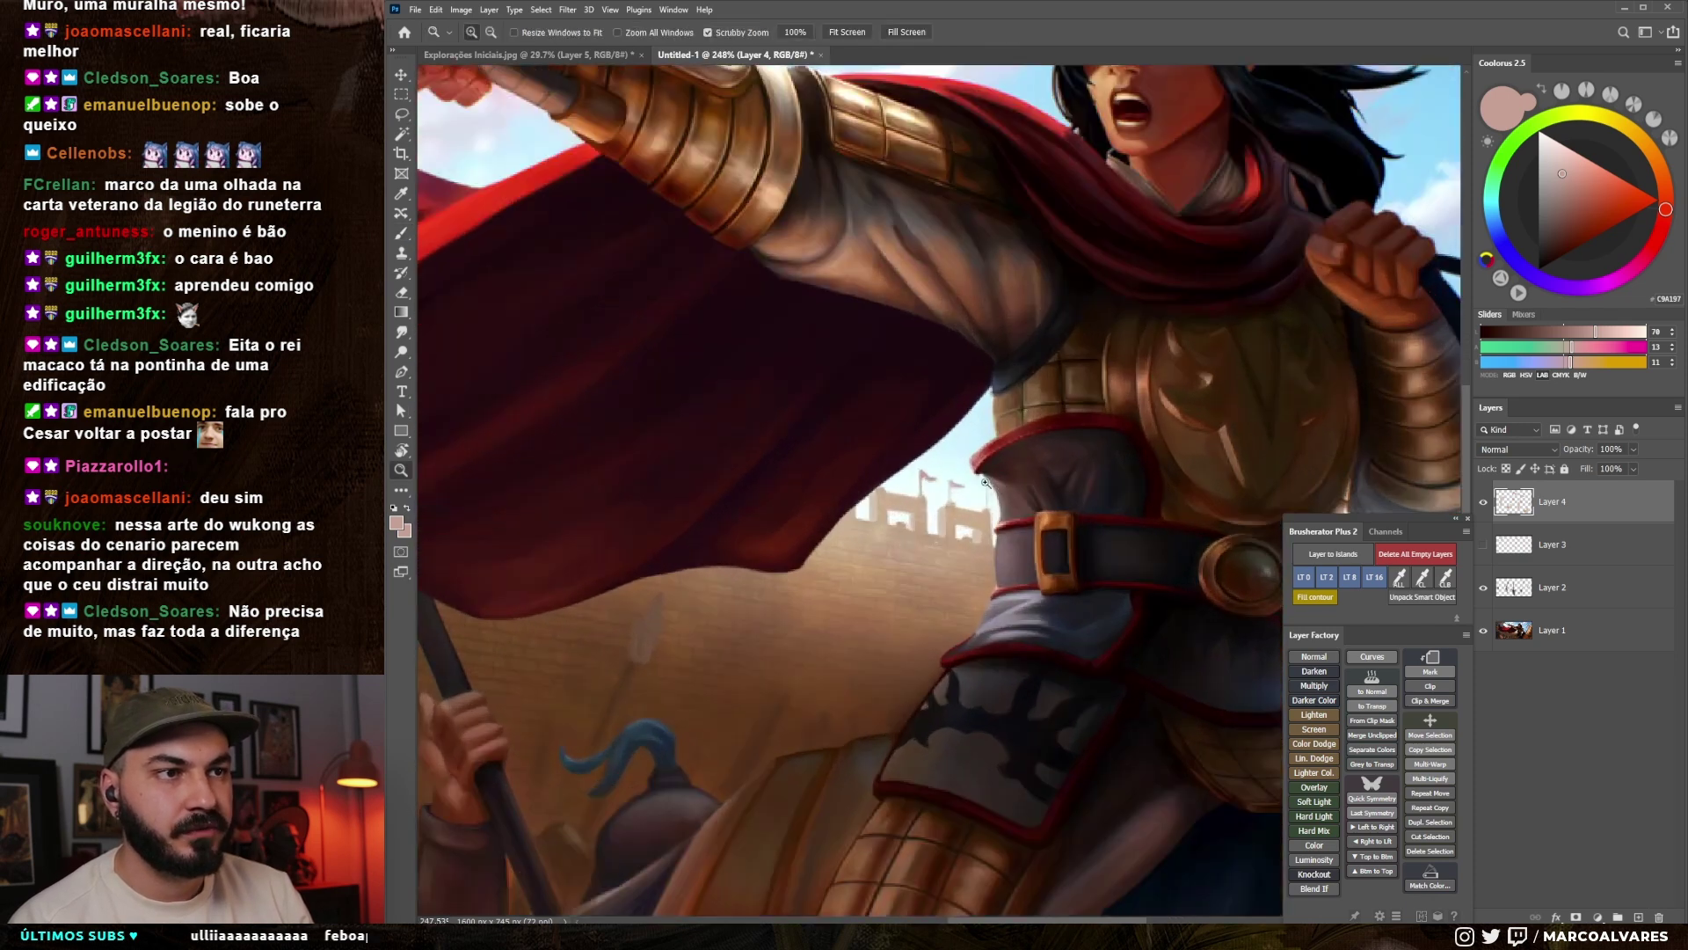
pyautogui.moveTo(911, 581); pyautogui.dragTo(758, 652)
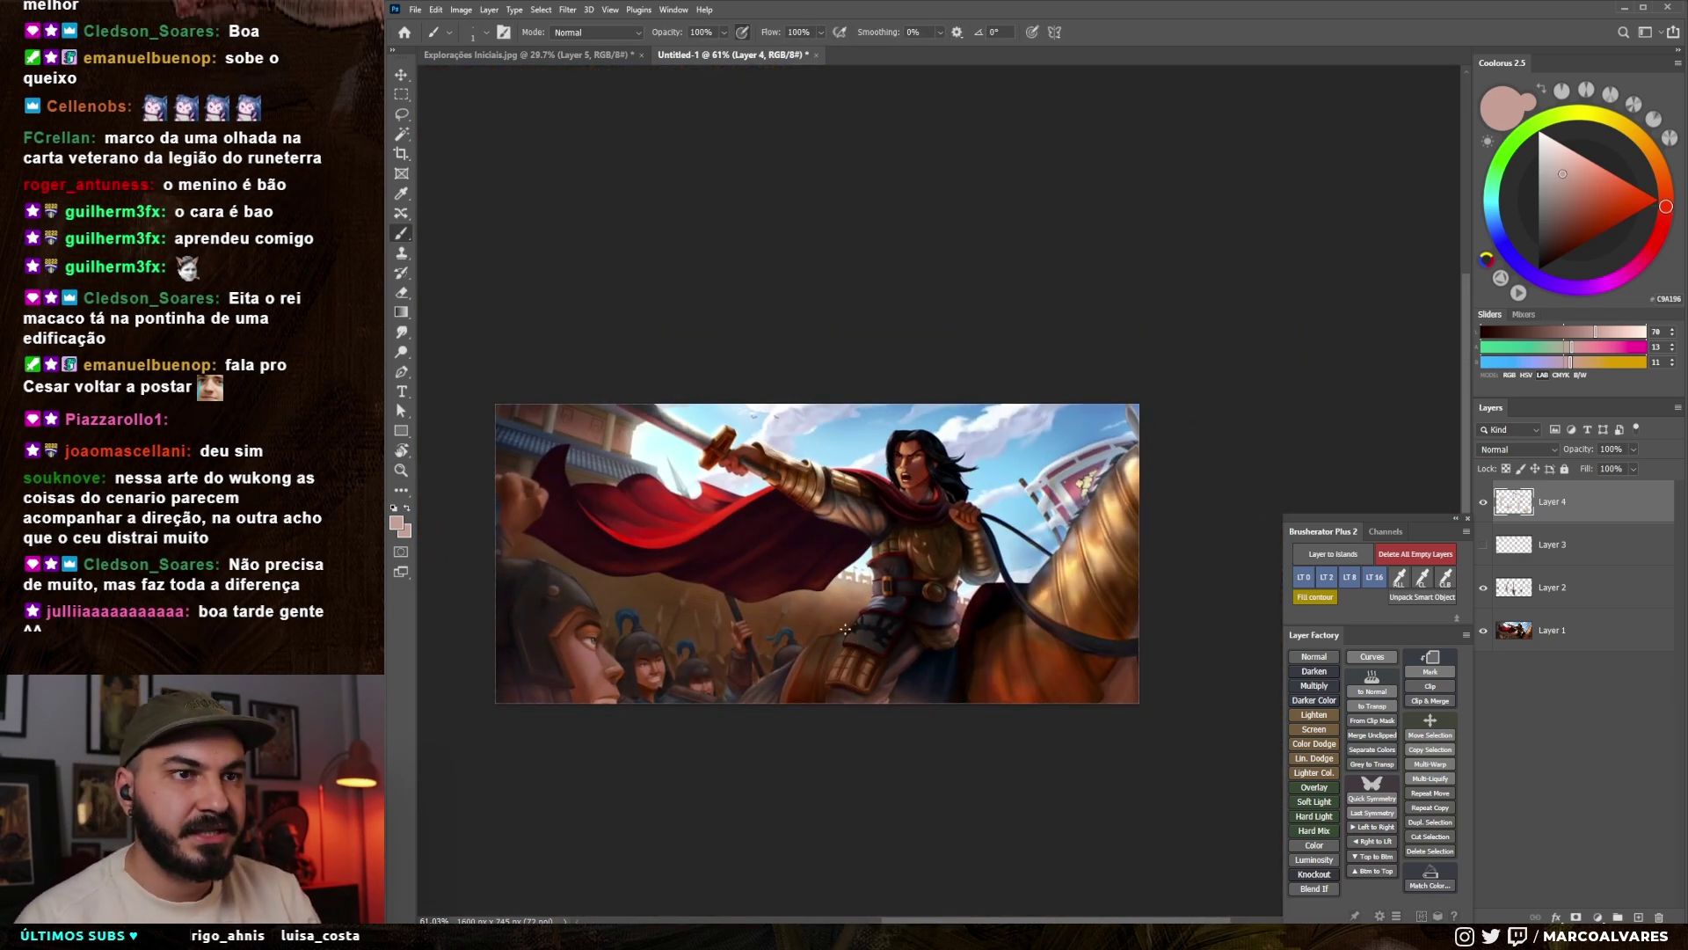
pyautogui.moveTo(833, 589); pyautogui.dragTo(915, 572)
pyautogui.moveTo(968, 519); pyautogui.dragTo(763, 646)
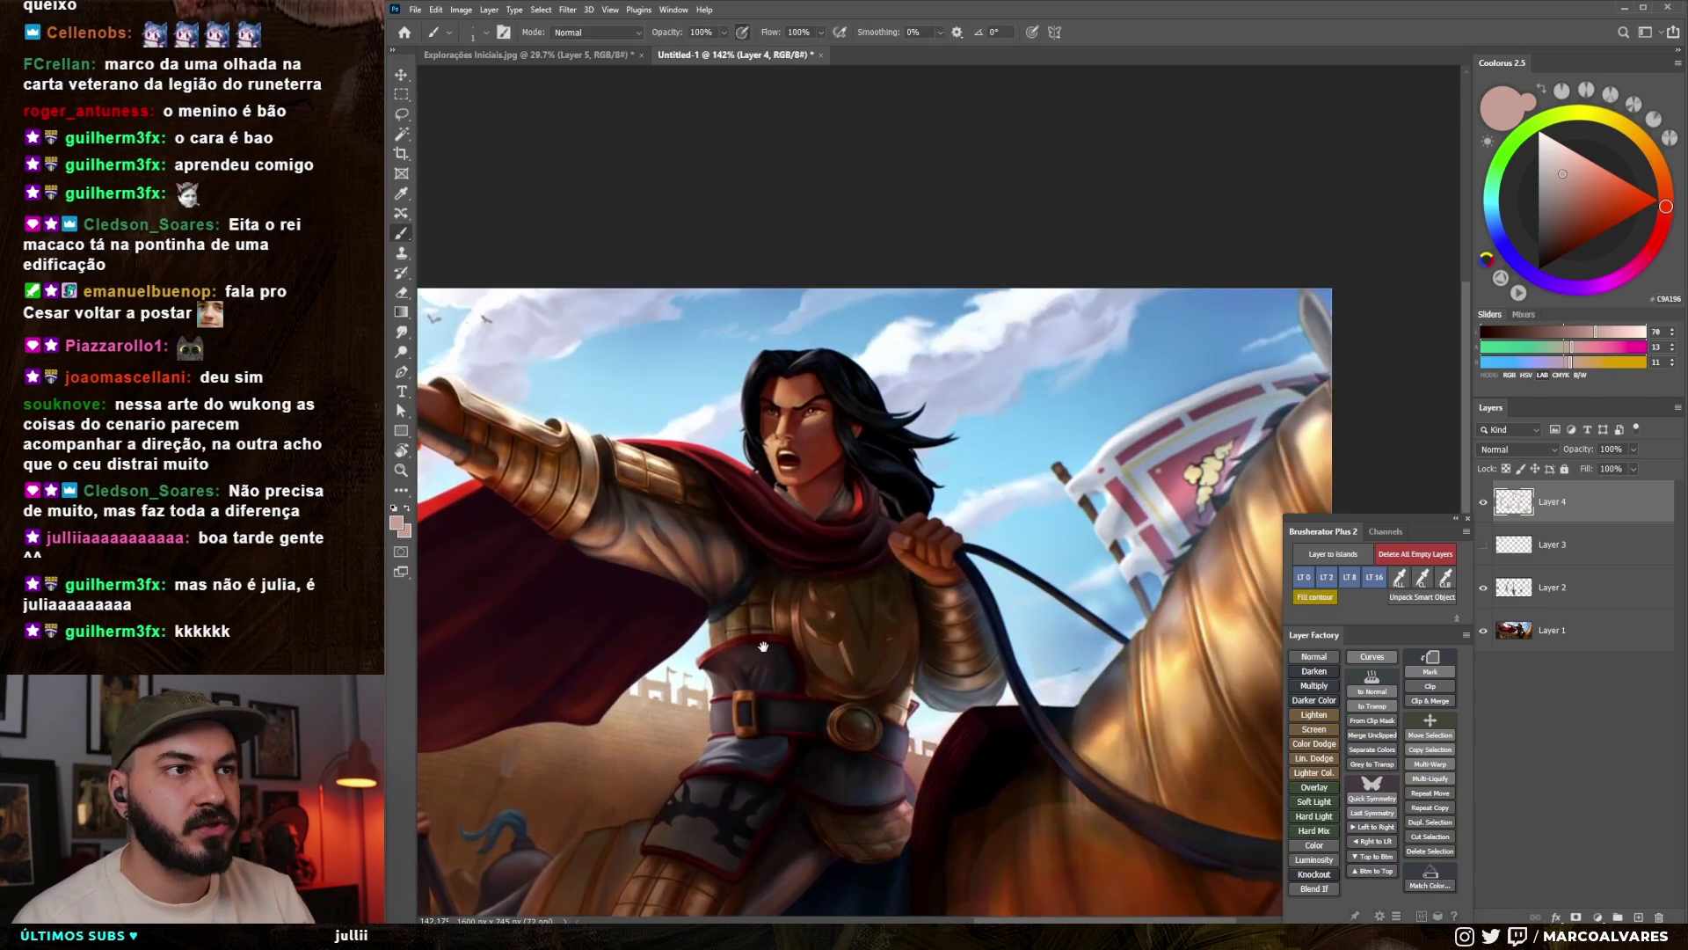
pyautogui.moveTo(782, 476); pyautogui.dragTo(838, 480)
pyautogui.press('b')
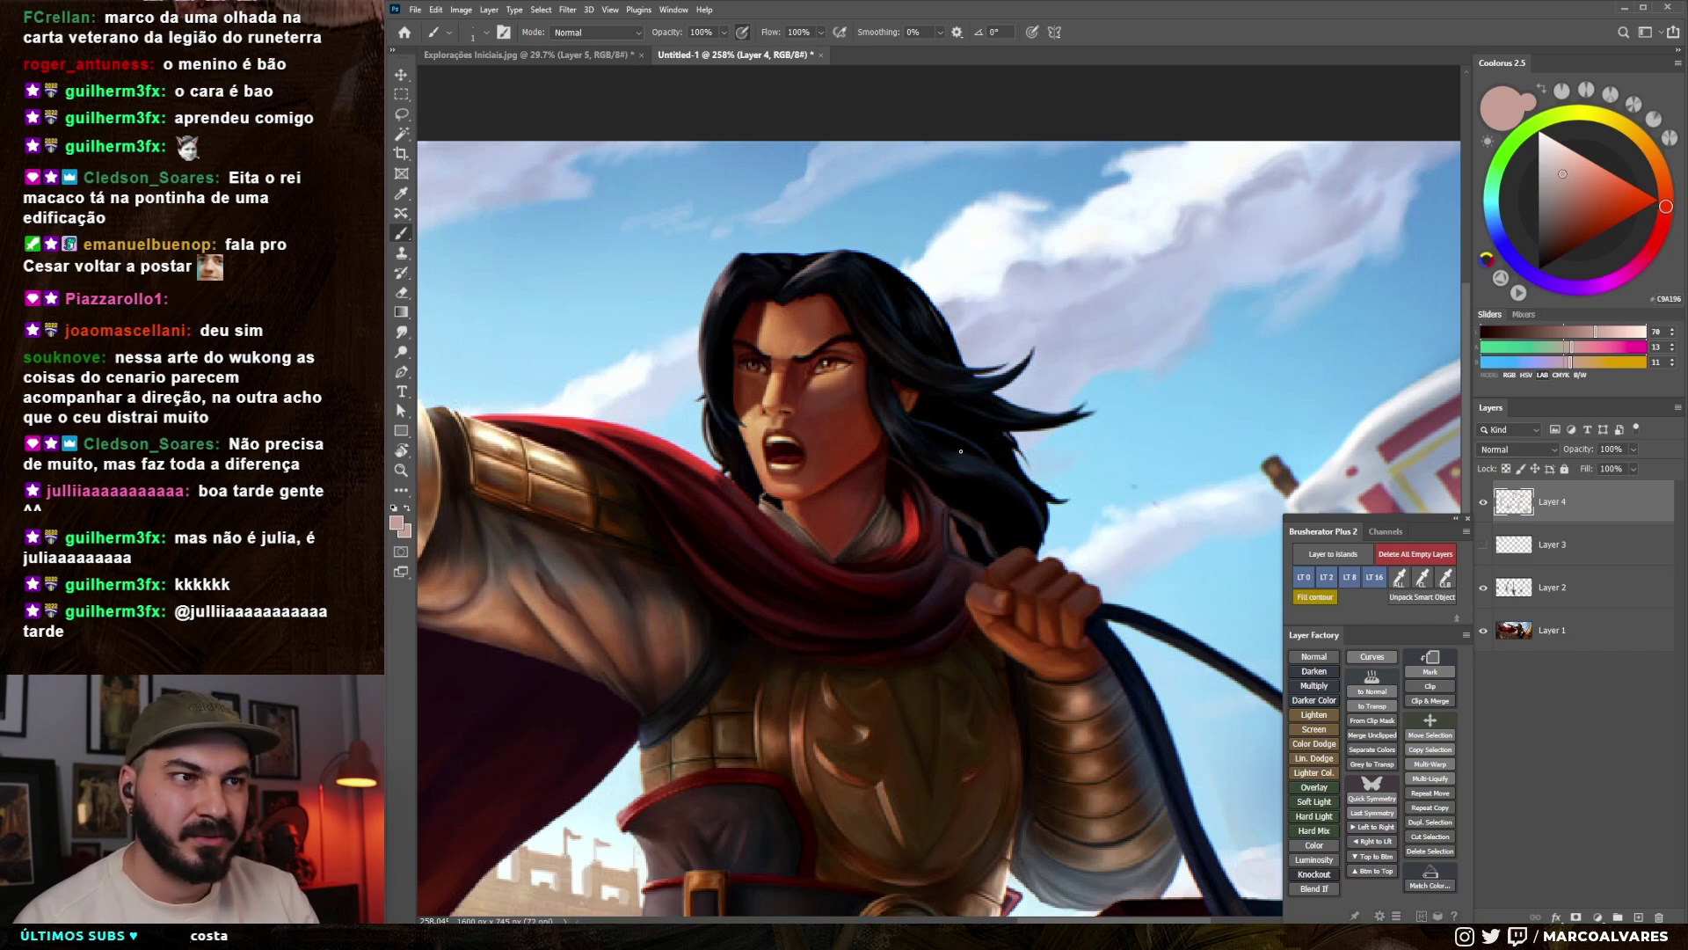
pyautogui.click(1486, 504)
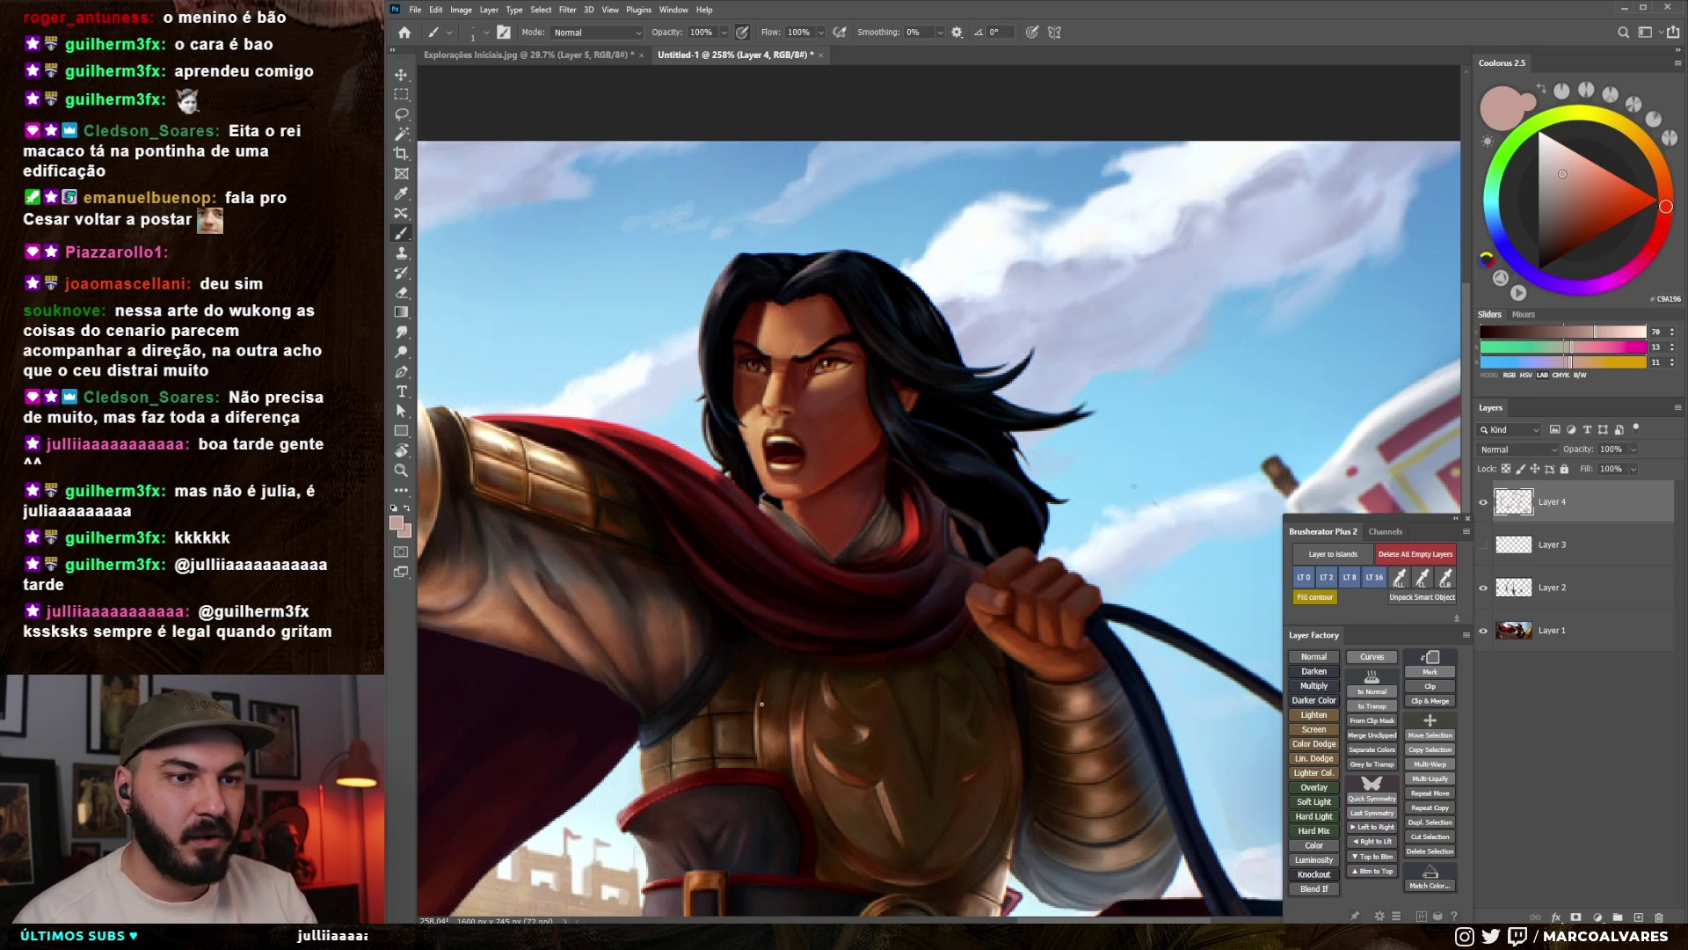
# - Examine the rider's face and shouting expression in relation to the upper body
pyautogui.moveTo(849, 693); pyautogui.dragTo(873, 644)
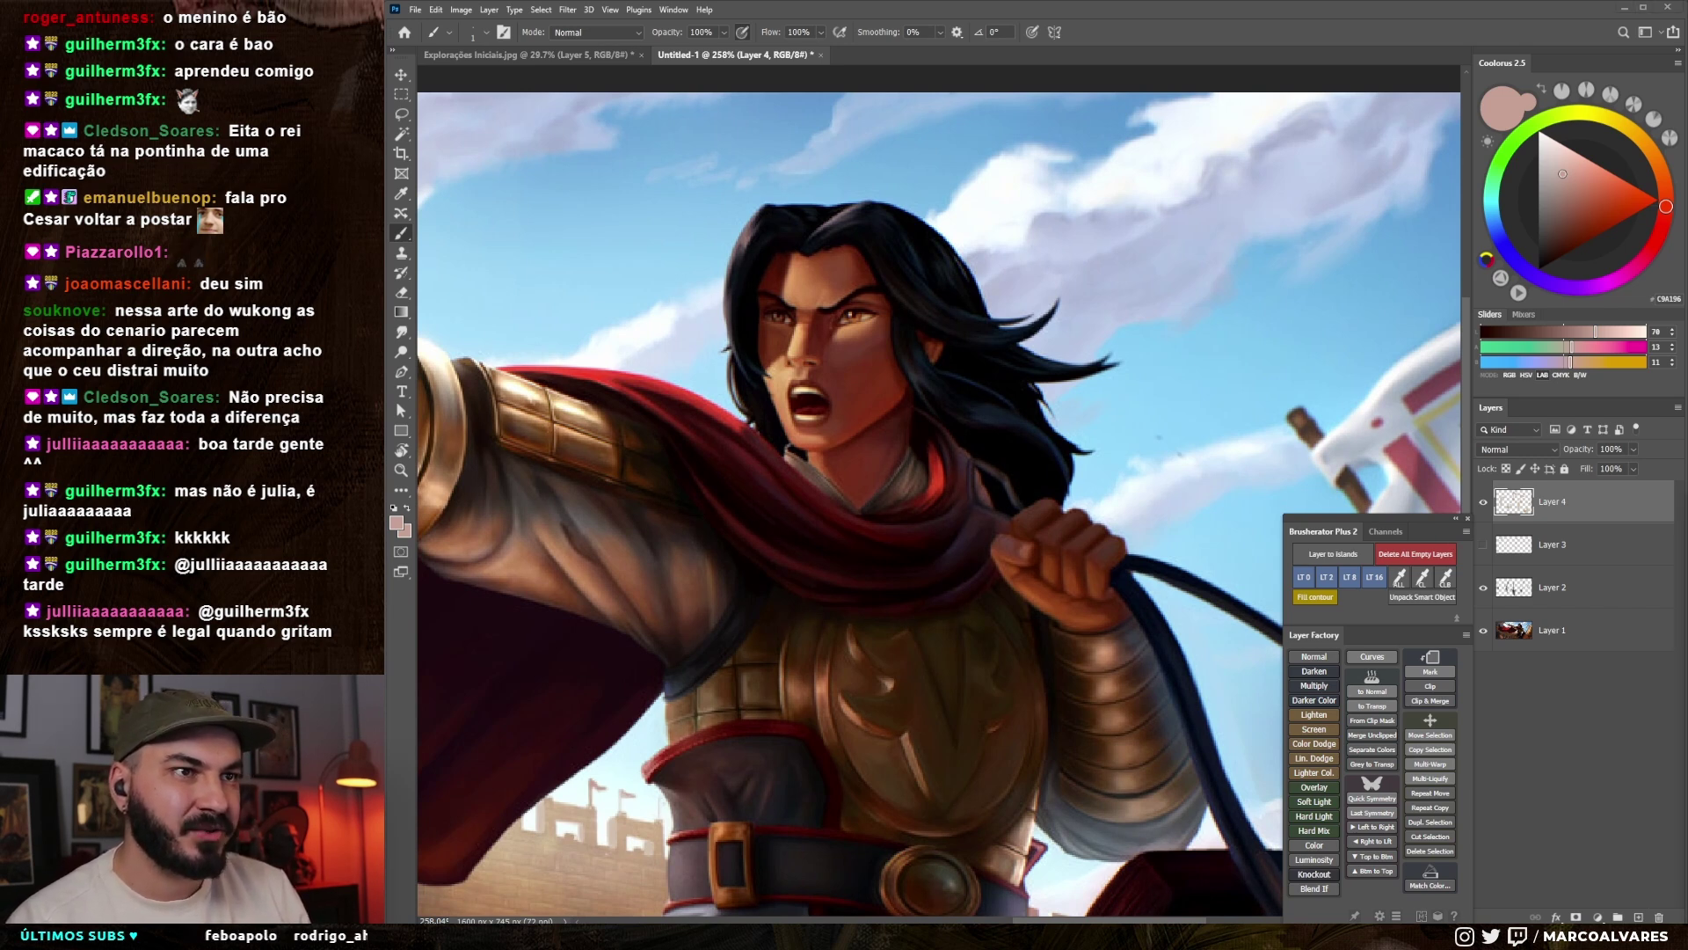
pyautogui.moveTo(878, 327); pyautogui.dragTo(846, 372)
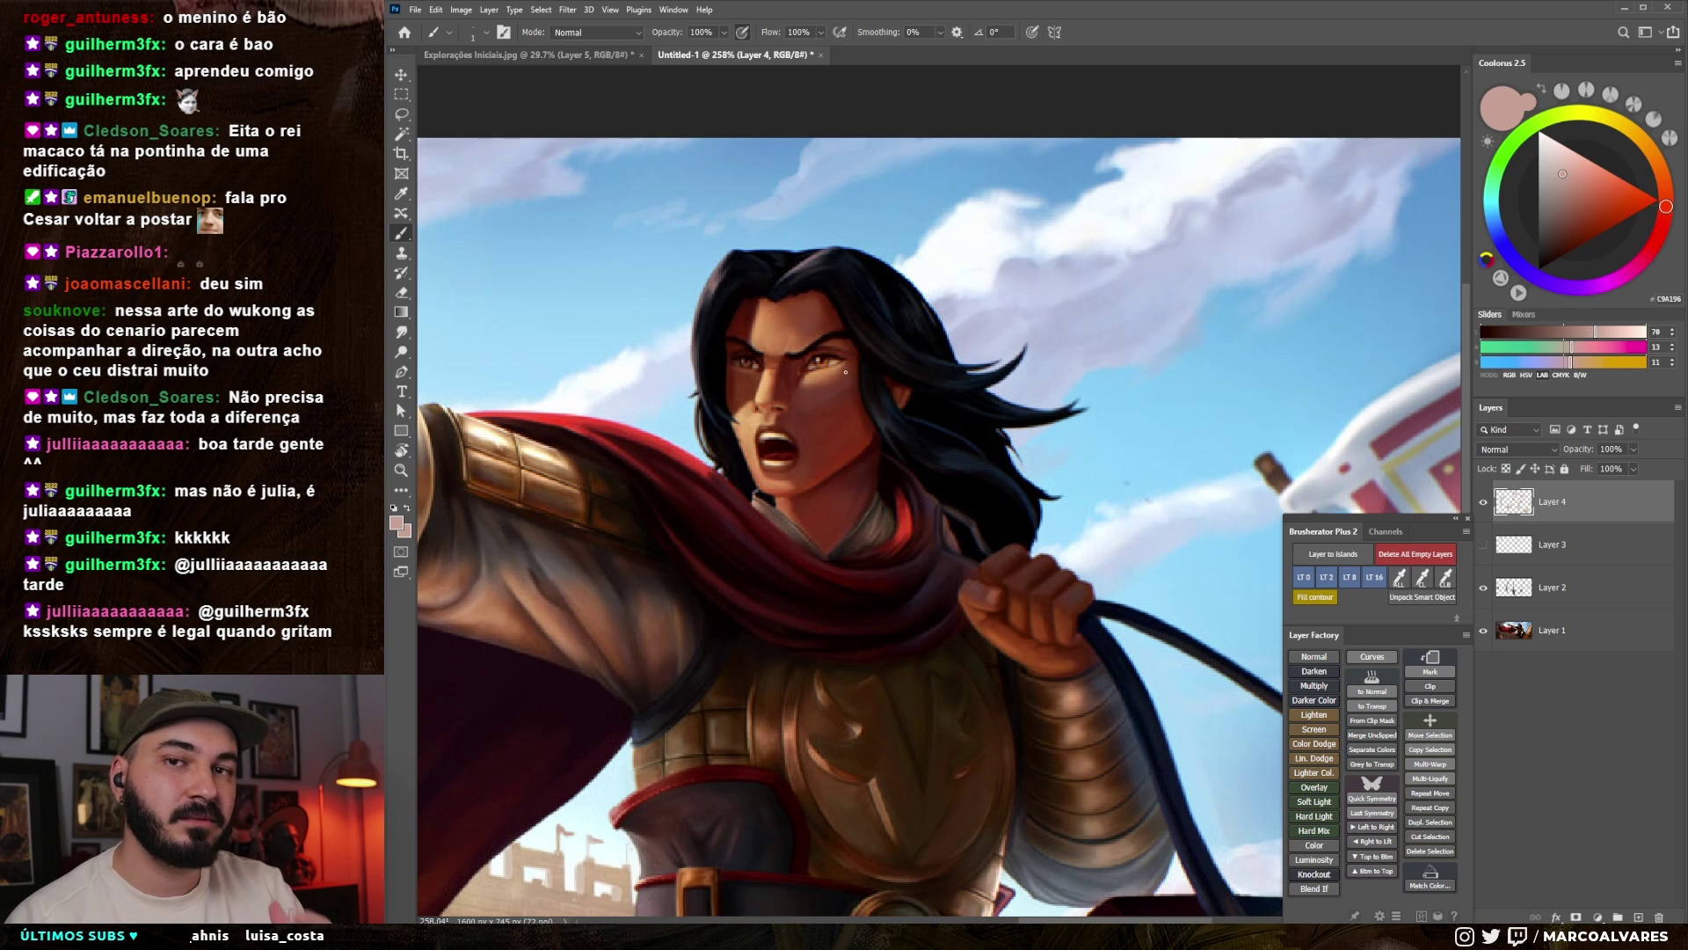
pyautogui.moveTo(791, 451); pyautogui.dragTo(785, 425)
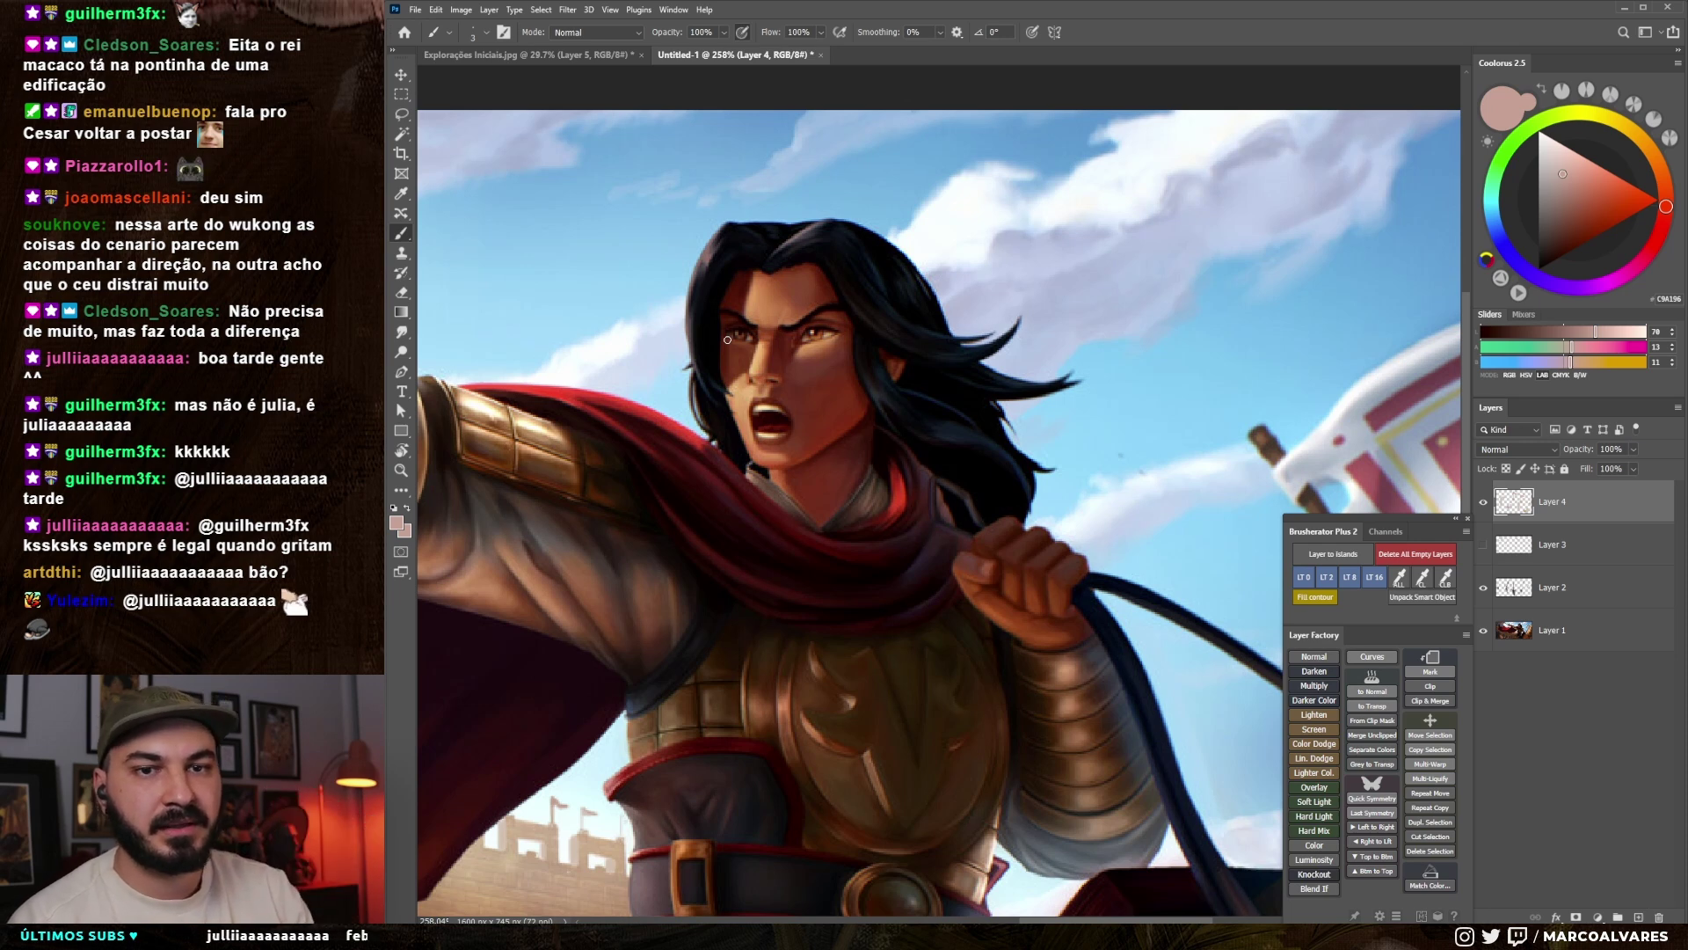
pyautogui.moveTo(806, 339); pyautogui.dragTo(775, 295)
pyautogui.press('[')
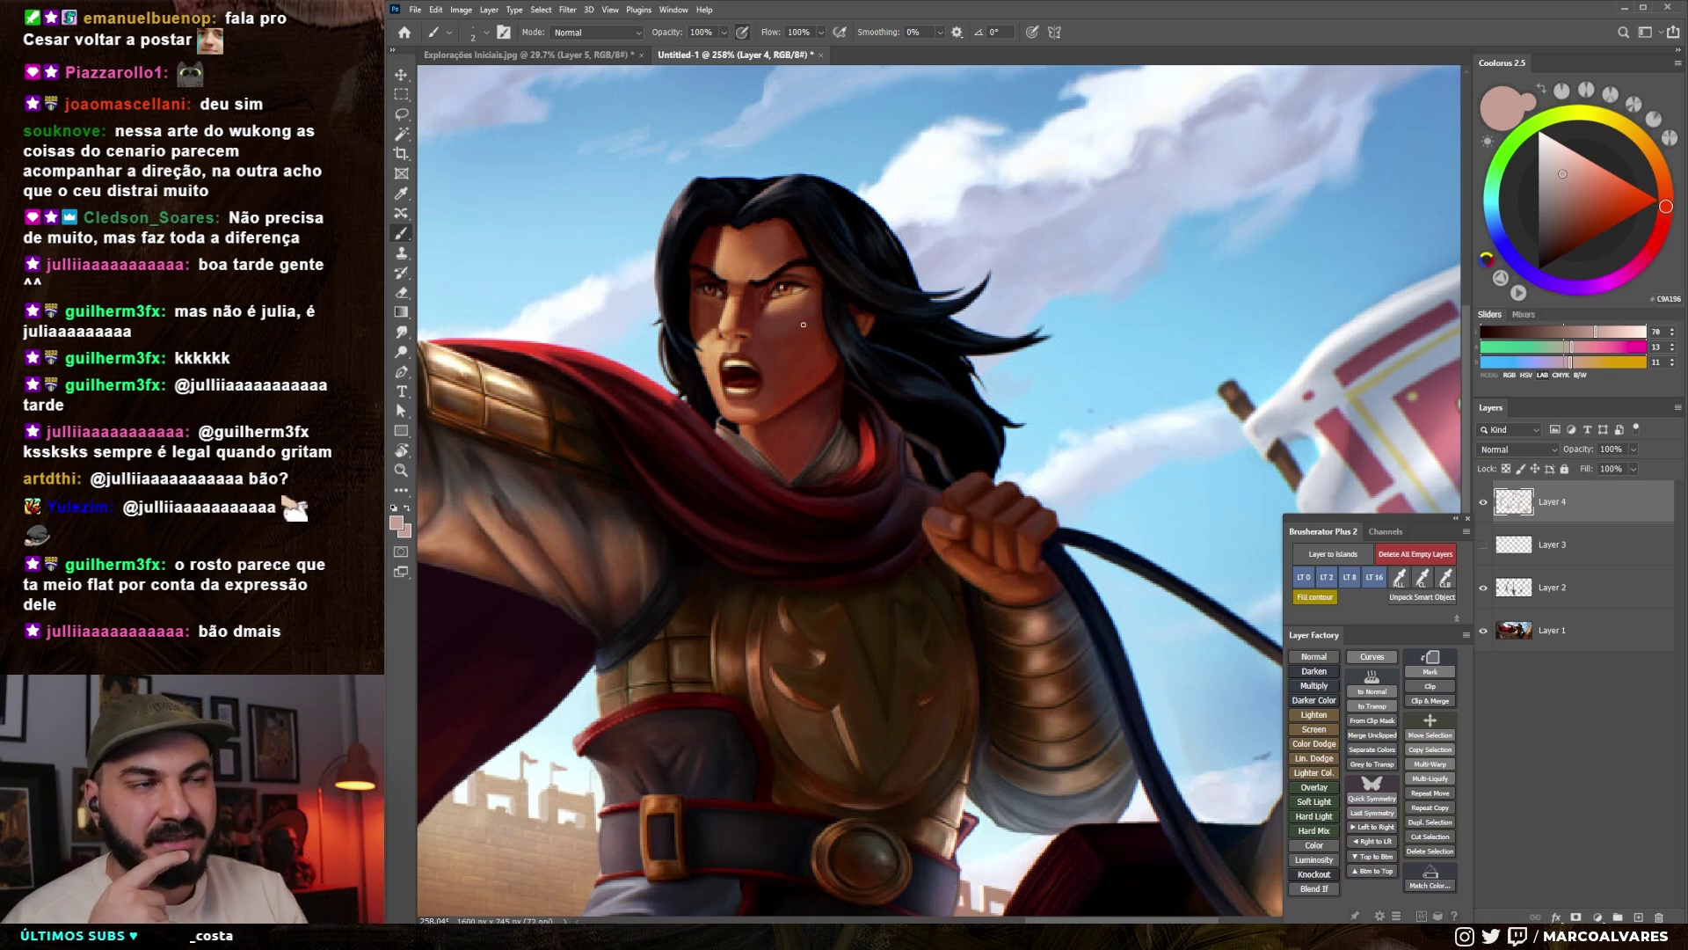
pyautogui.moveTo(767, 304); pyautogui.dragTo(772, 300)
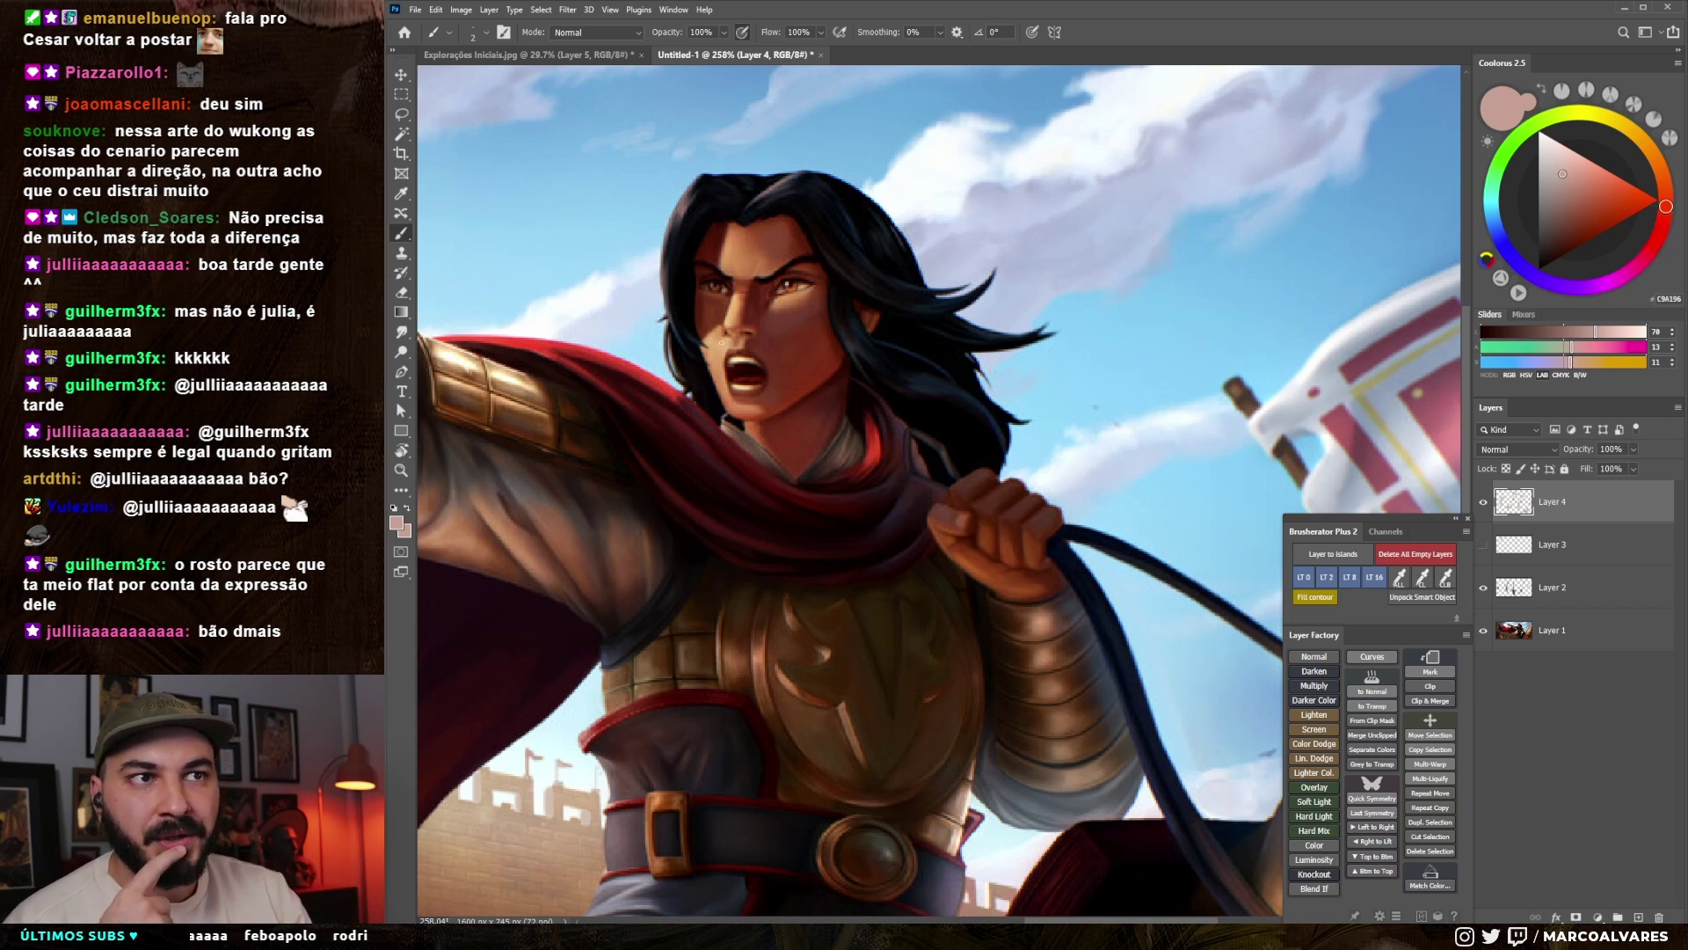
pyautogui.moveTo(762, 356); pyautogui.dragTo(761, 345)
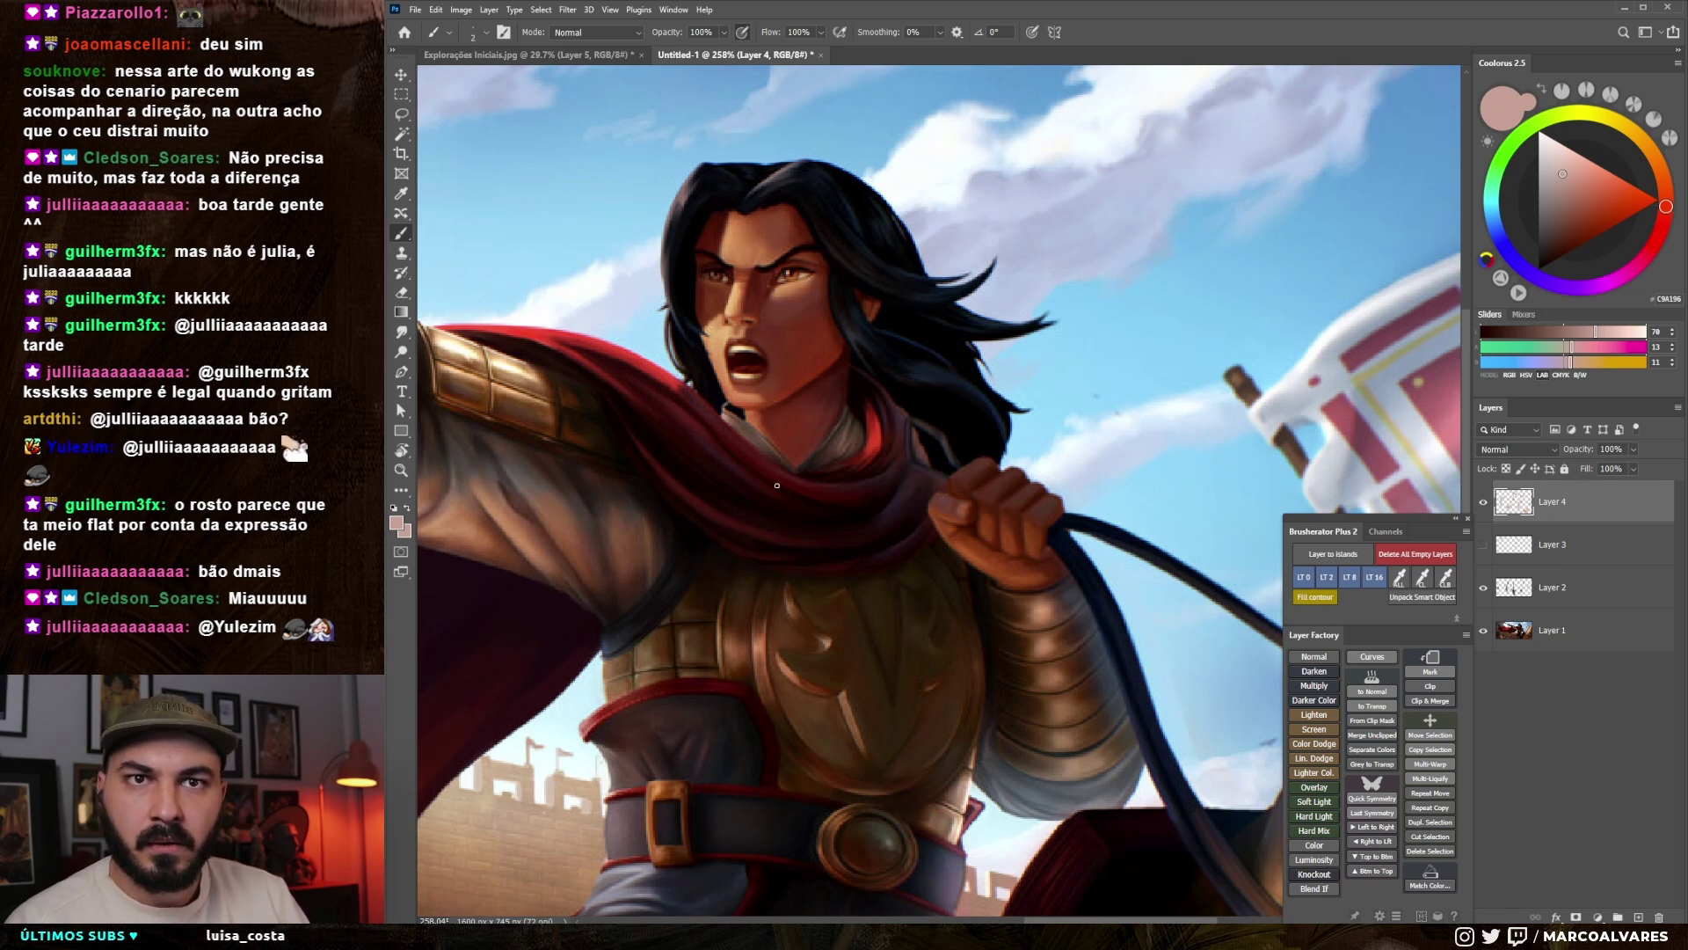
pyautogui.scroll(-5, 777, 486)
# - Paste the copied photo of a screaming man into a new document and float it as a small reference window over the painting
pyautogui.hotkey('ctrl', 'n')
pyautogui.press('Return')
pyautogui.hotkey('ctrl', 'v')
pyautogui.moveTo(884, 55); pyautogui.dragTo(484, 83)
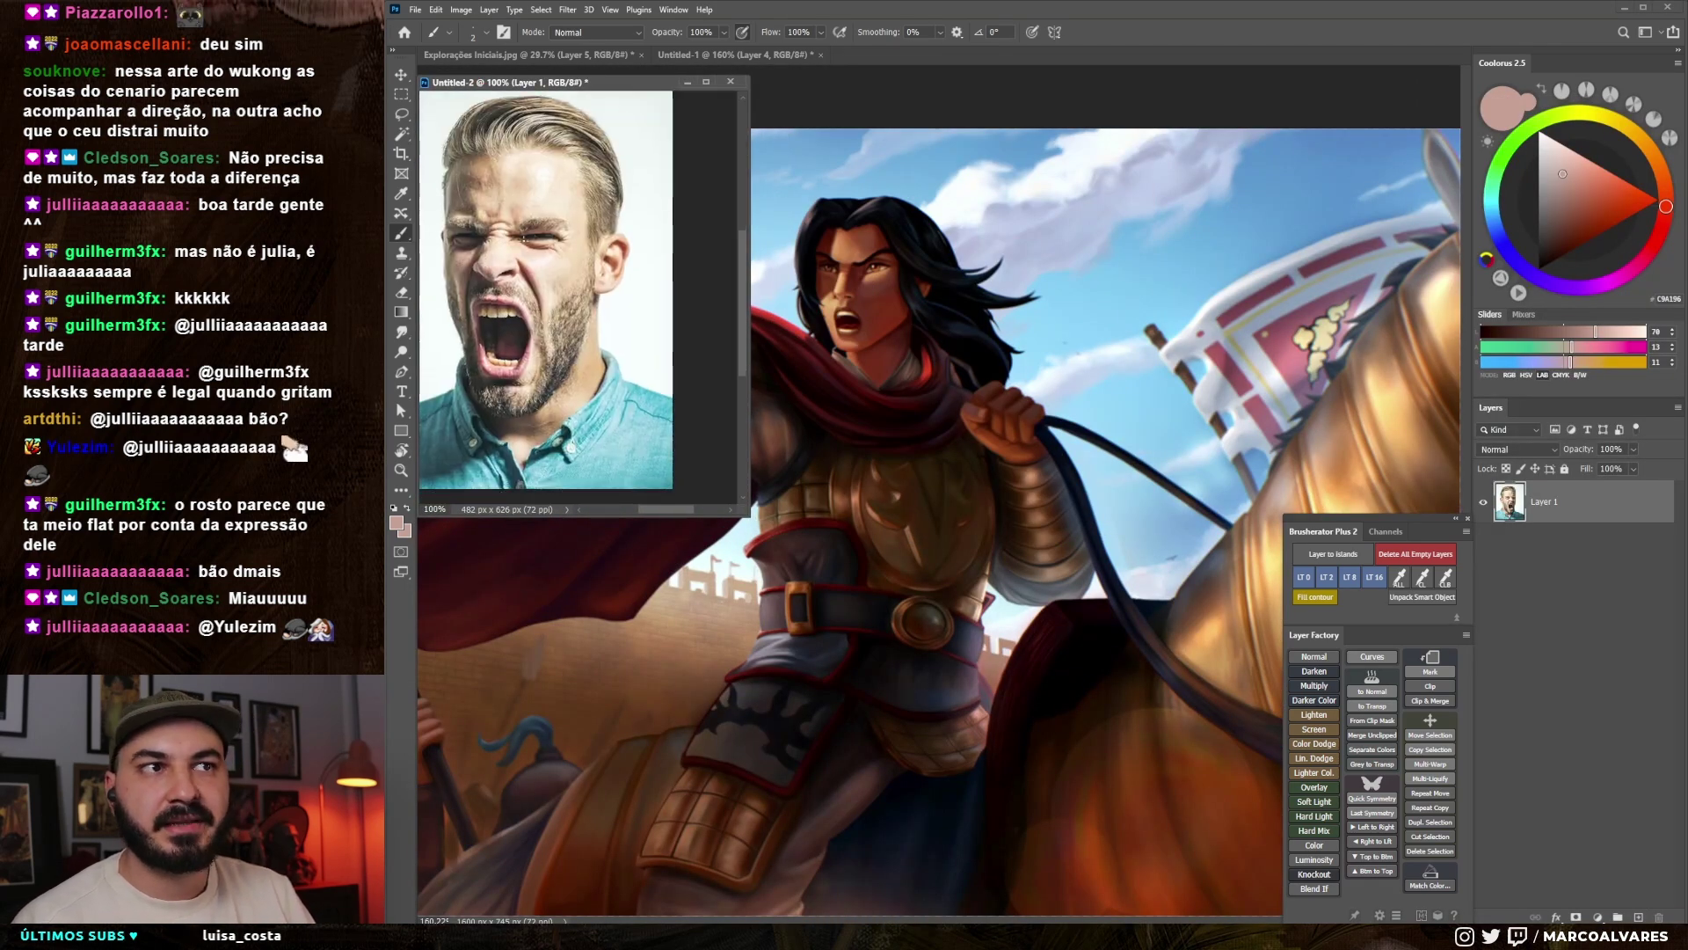
pyautogui.moveTo(744, 508); pyautogui.dragTo(633, 431)
pyautogui.scroll(-1, 629, 436)
# - Return to the painting and compare the rider's expression with the screaming man reference at different zoom levels
pyautogui.click(833, 285)
pyautogui.moveTo(833, 285); pyautogui.dragTo(851, 300)
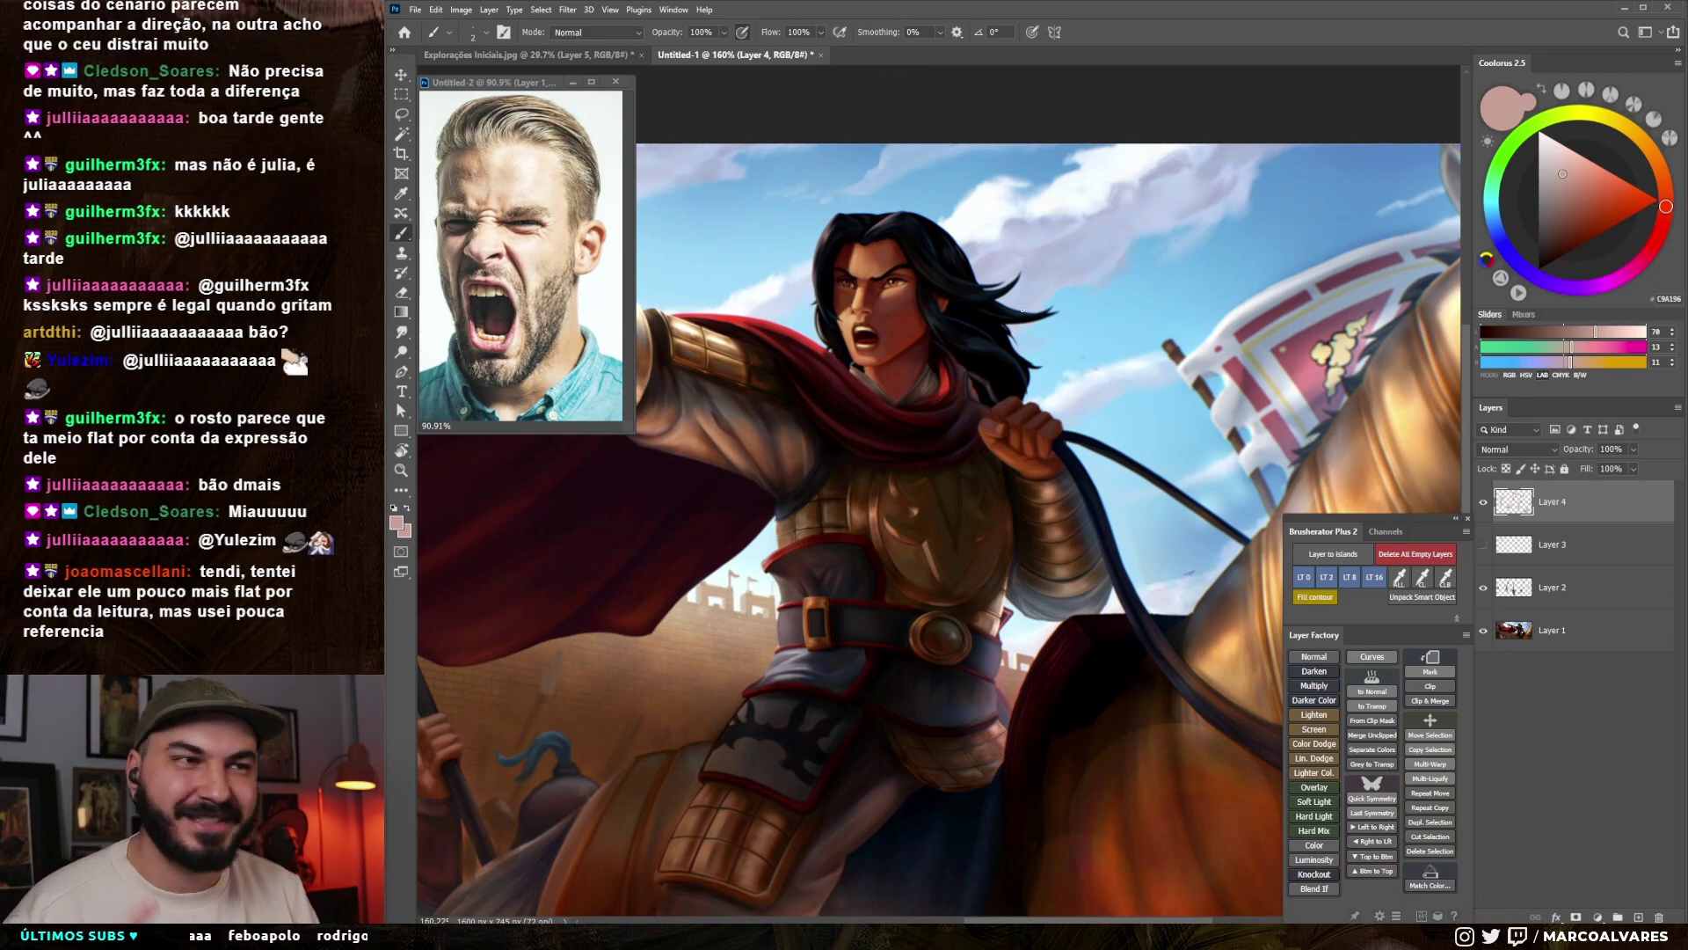
pyautogui.scroll(-5, 865, 324)
pyautogui.scroll(4, 841, 263)
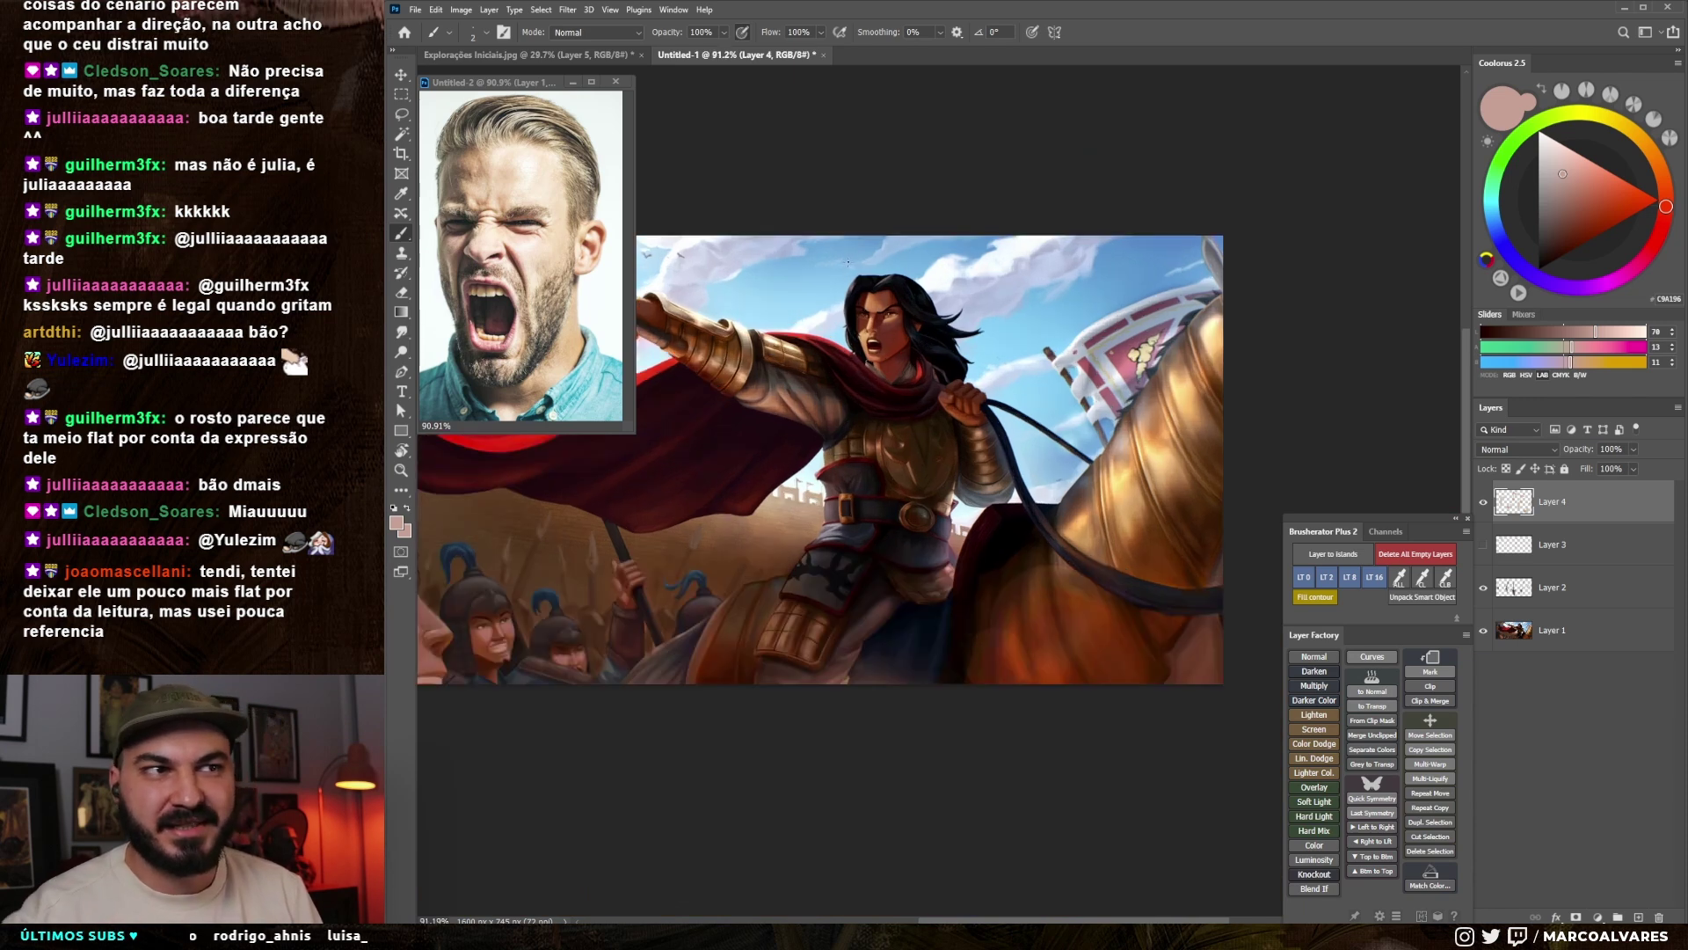
pyautogui.scroll(3, 849, 261)
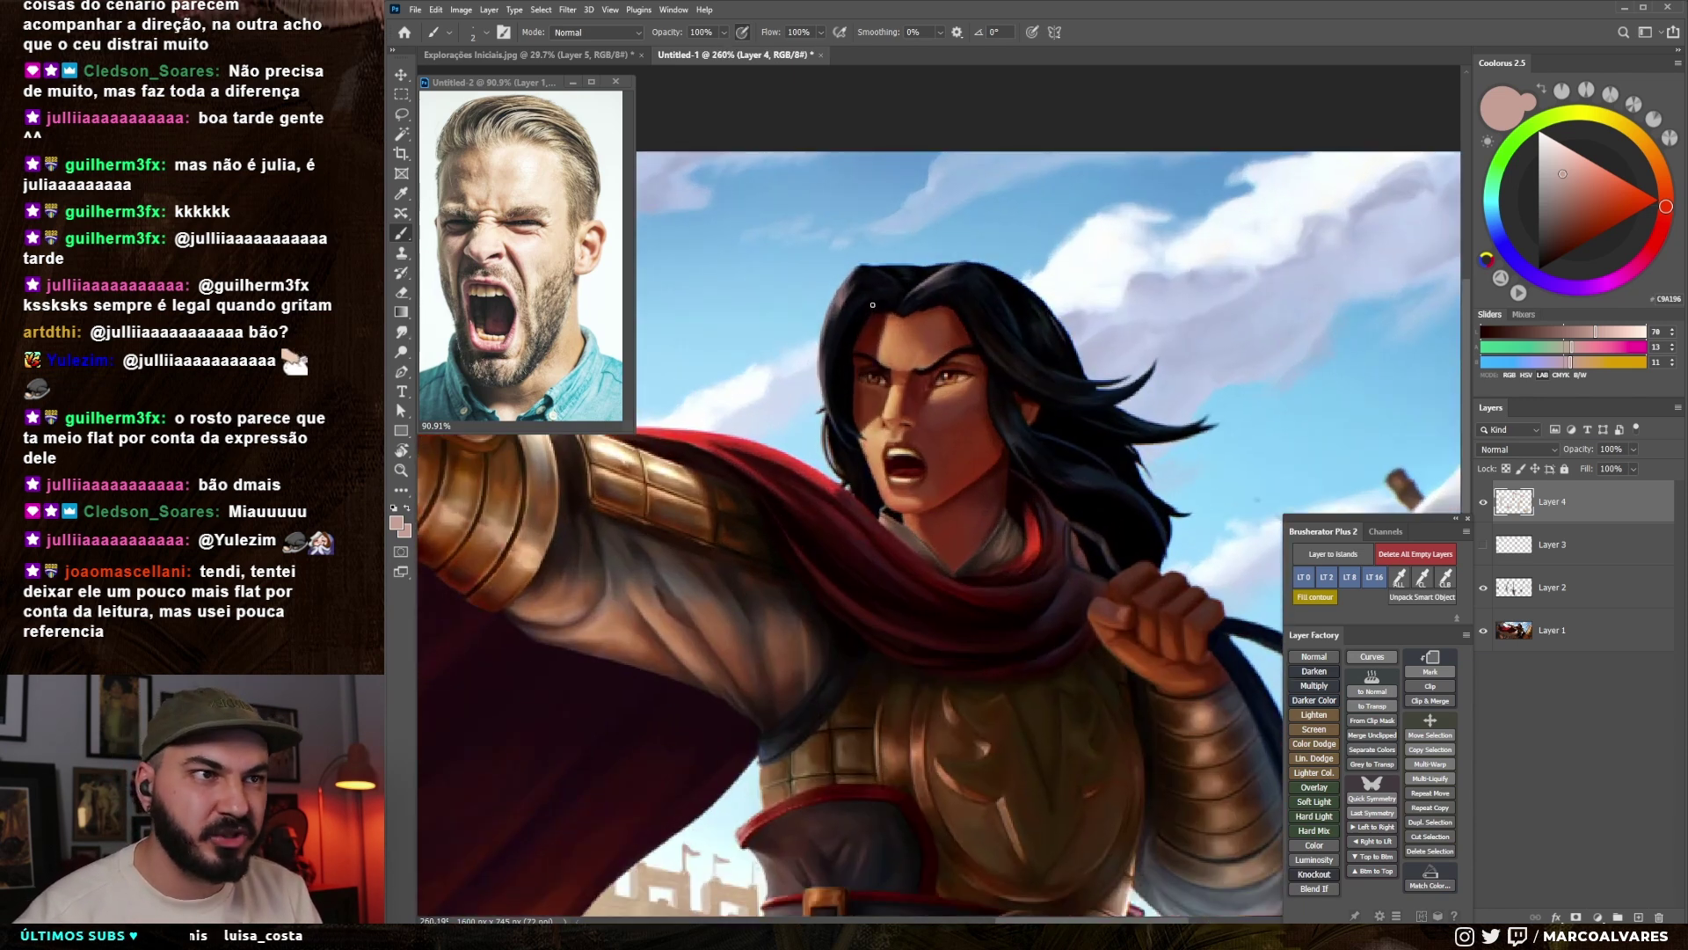
pyautogui.scroll(-2, 870, 302)
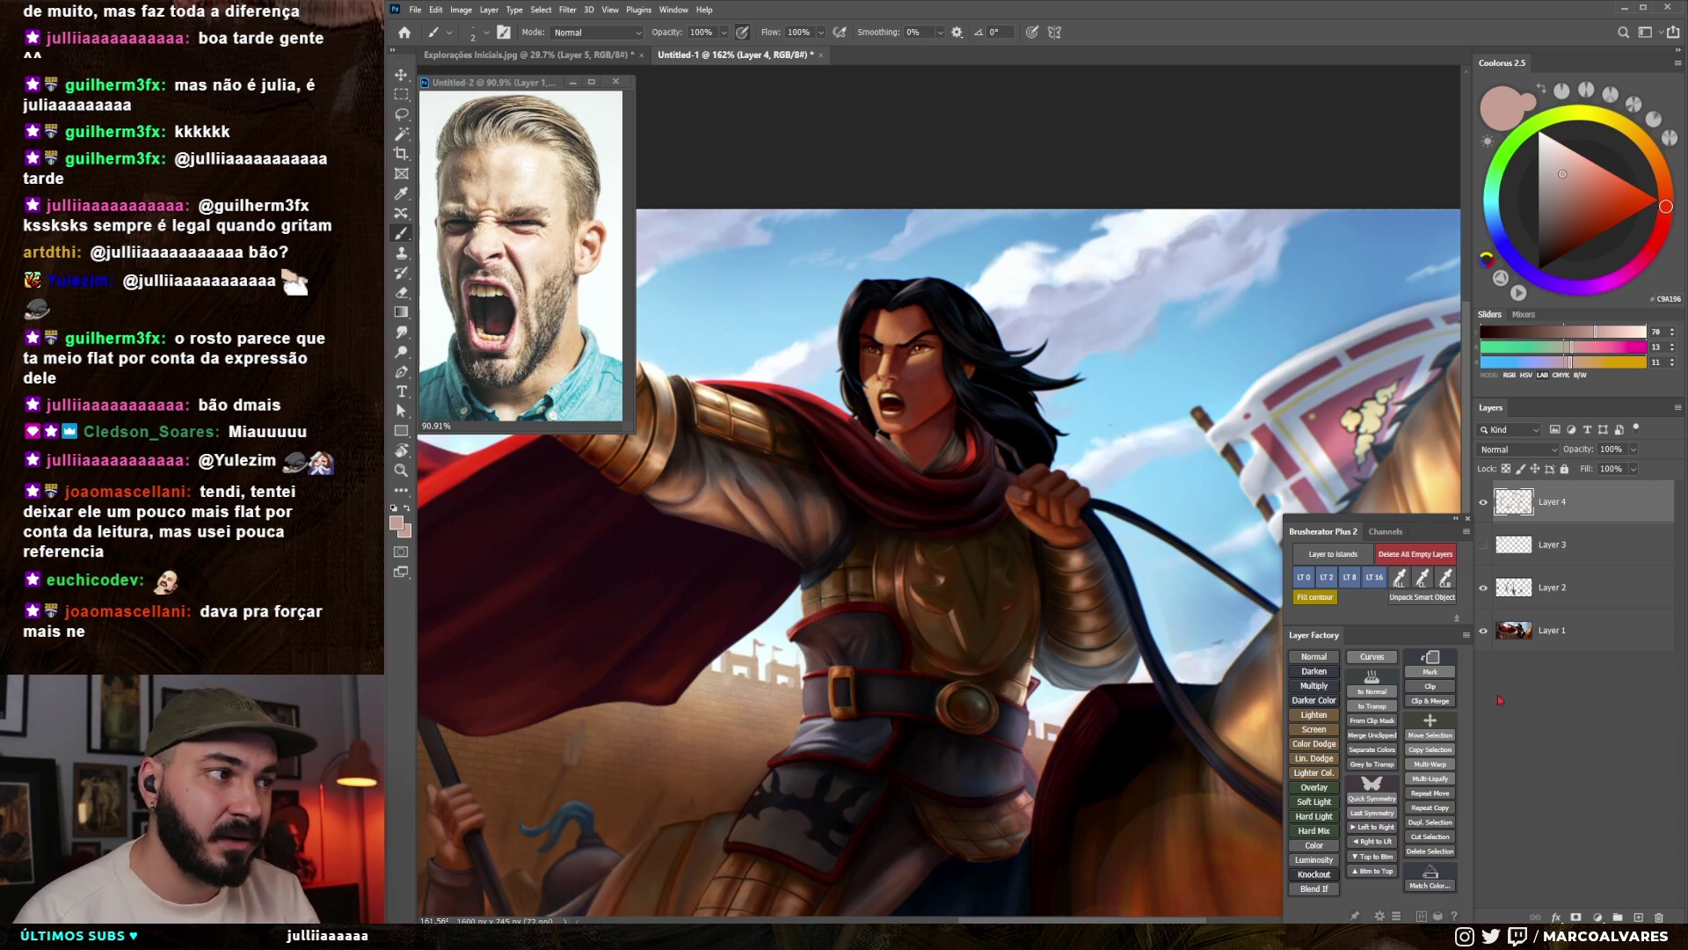
# - Duplicate Layer 1 to the top of the layer stack, hide the copy, and merge Layer 2 down into the original Layer 1
pyautogui.click(1516, 598)
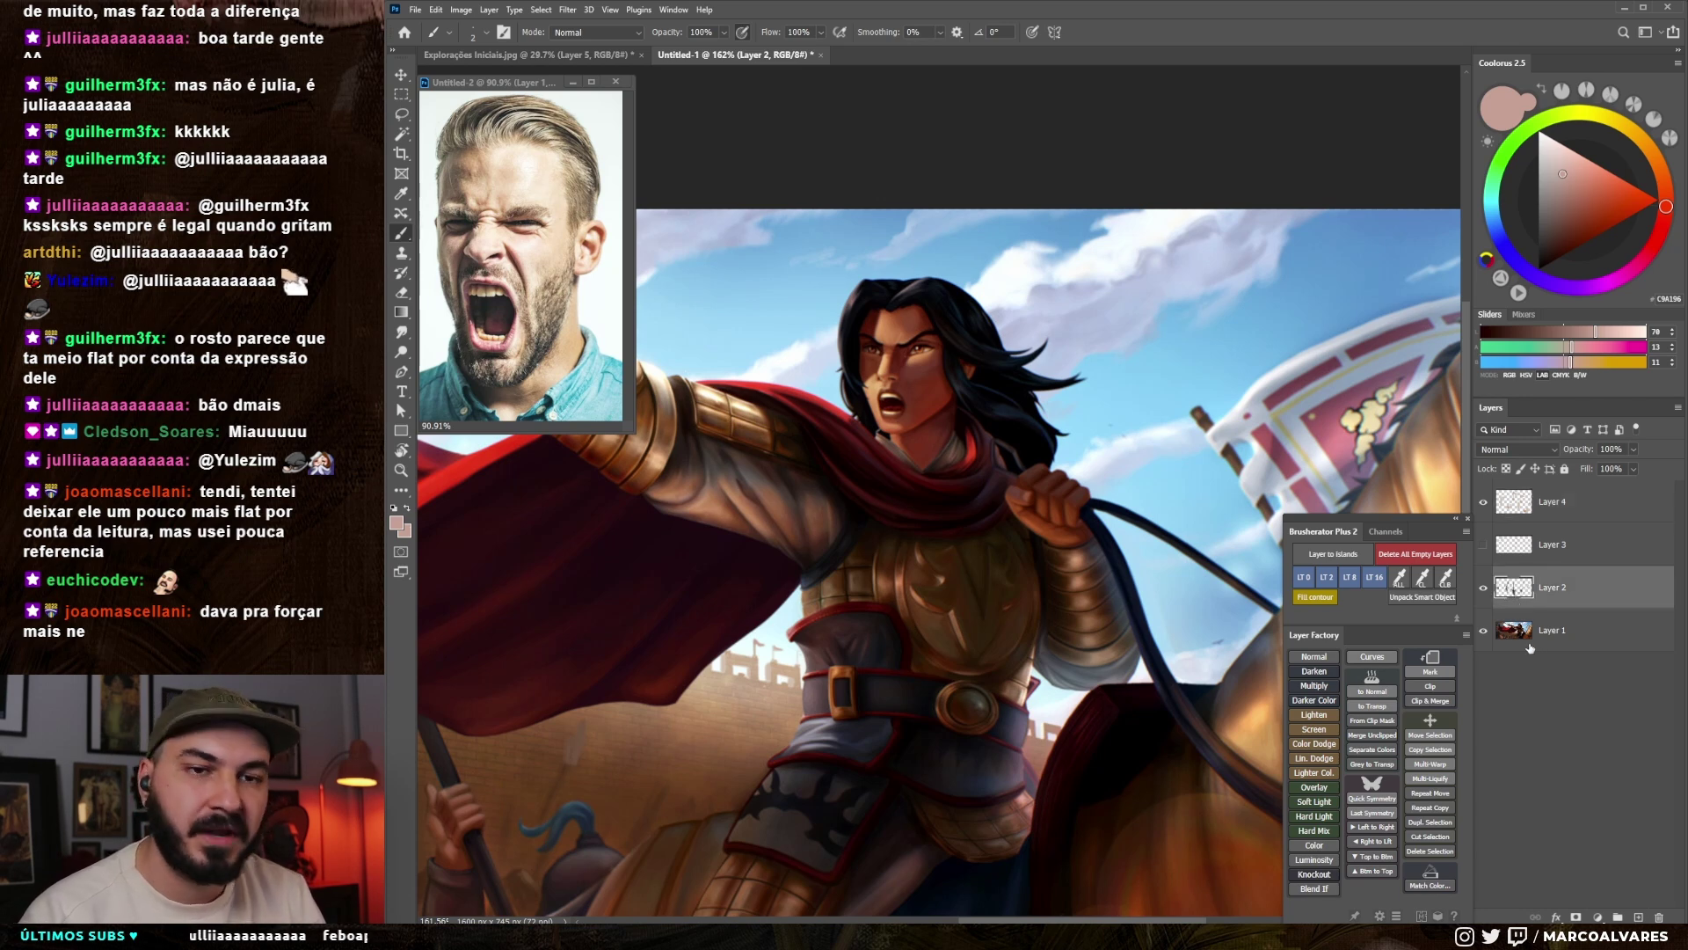
pyautogui.moveTo(1566, 631); pyautogui.dragTo(1532, 494)
pyautogui.click(1483, 502)
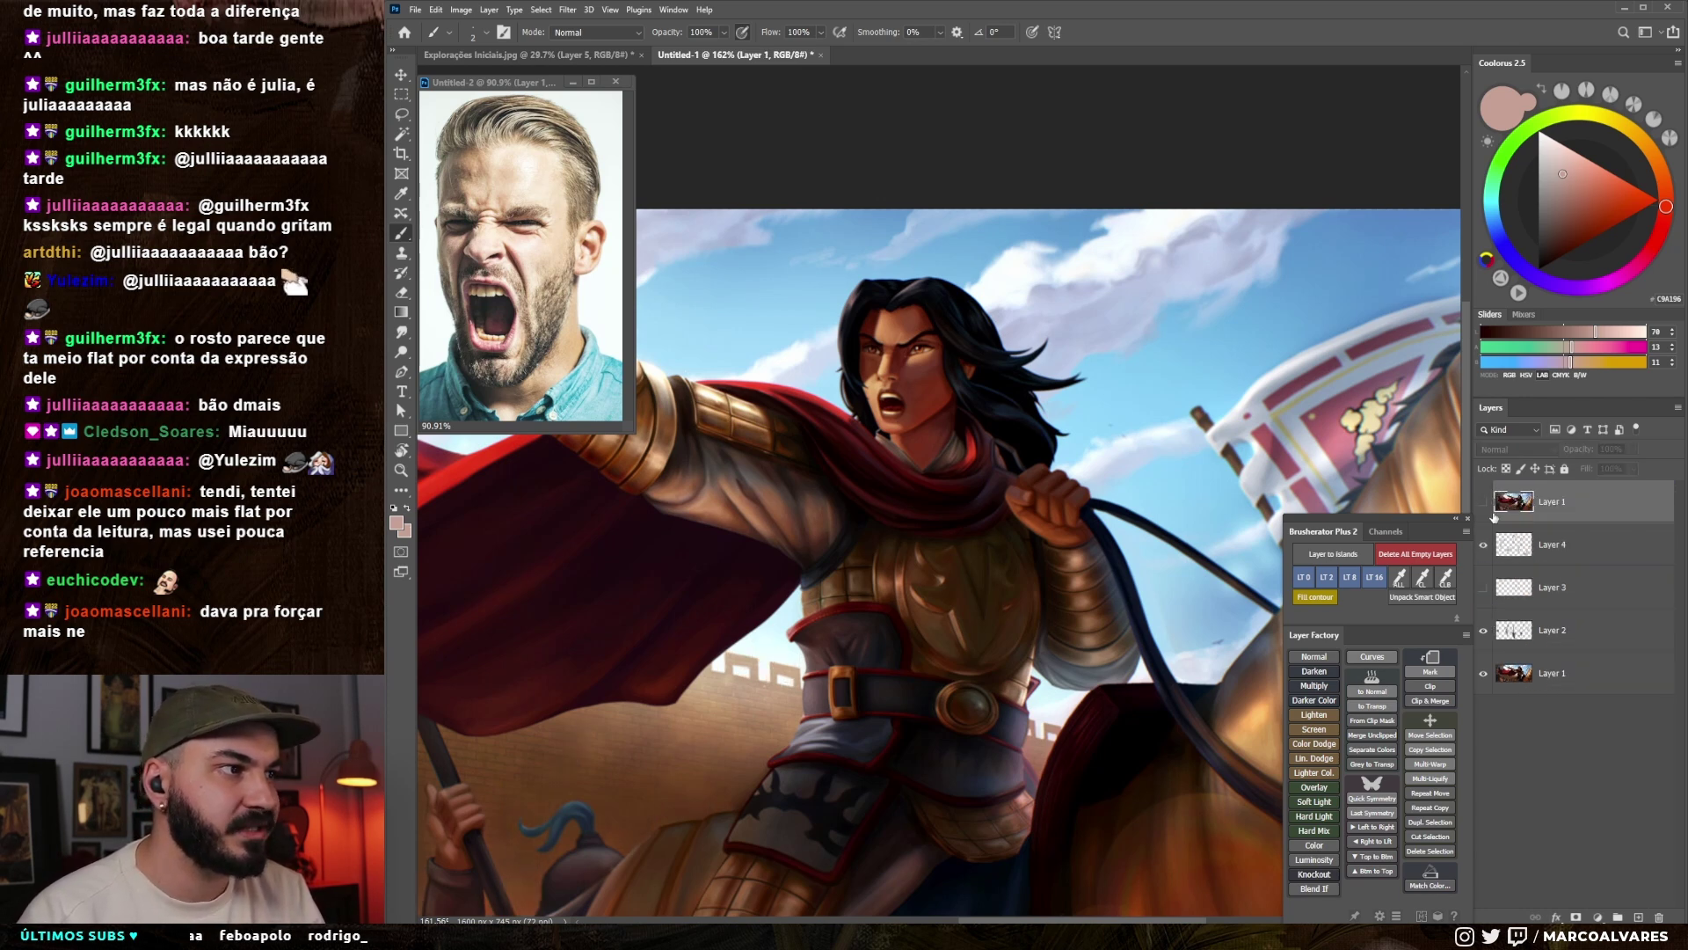
pyautogui.click(1552, 639)
pyautogui.hotkey('ctrl', 'e')
pyautogui.moveTo(906, 501); pyautogui.dragTo(881, 487)
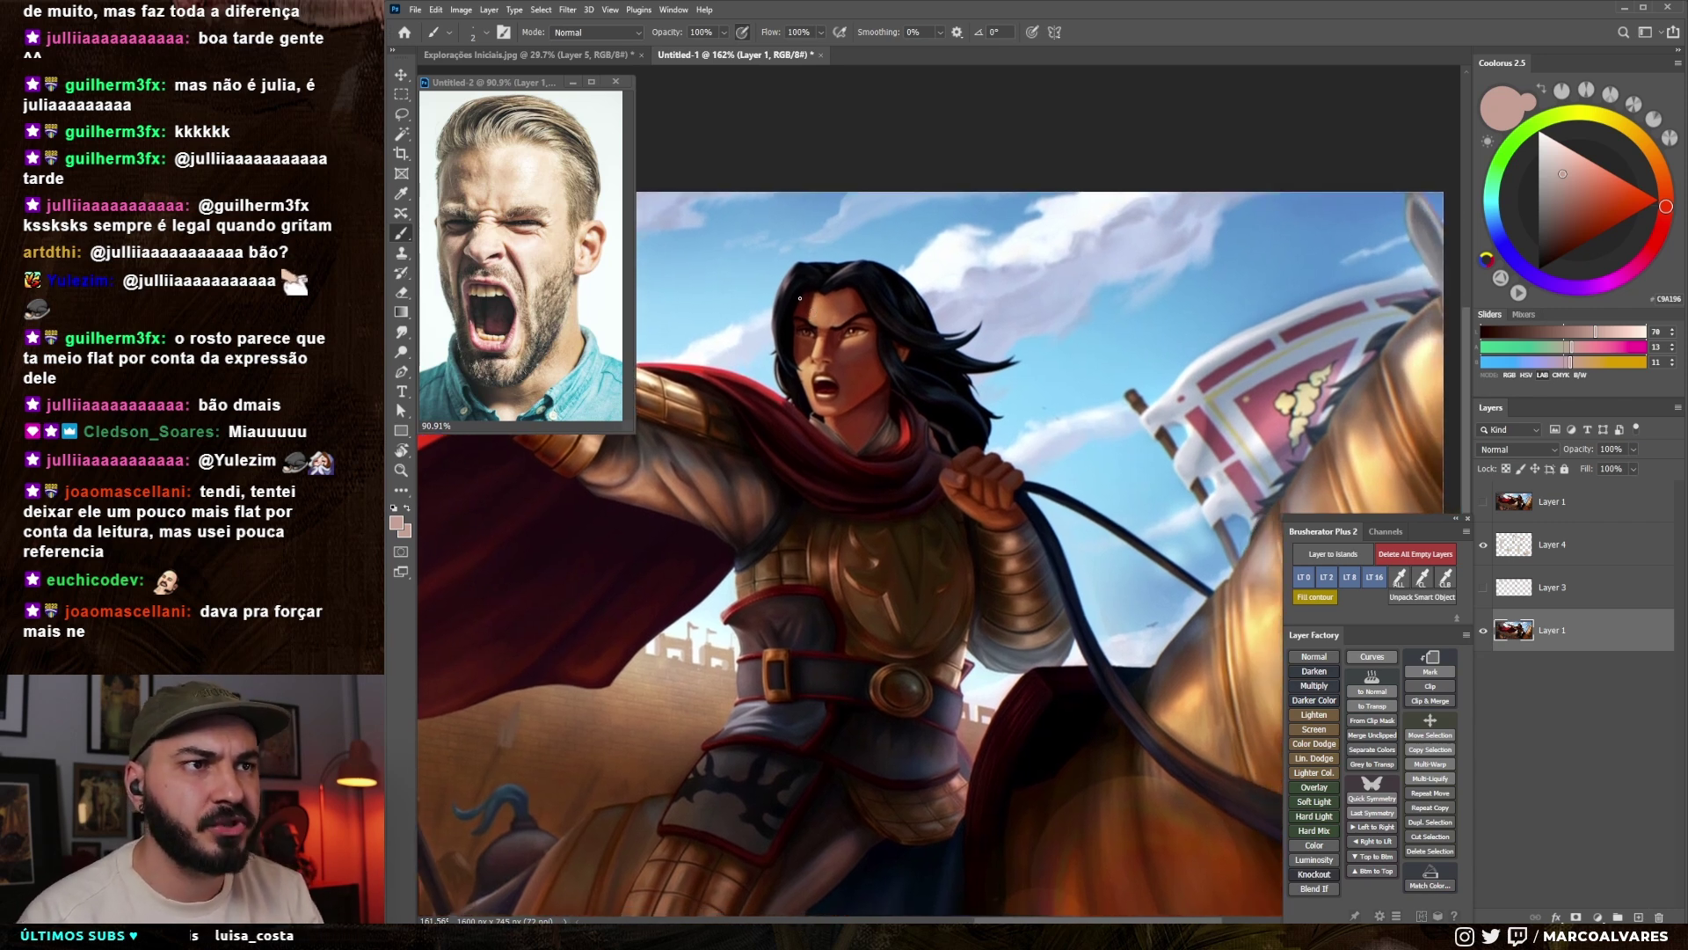
pyautogui.rightClick(851, 278)
pyautogui.click(1072, 466)
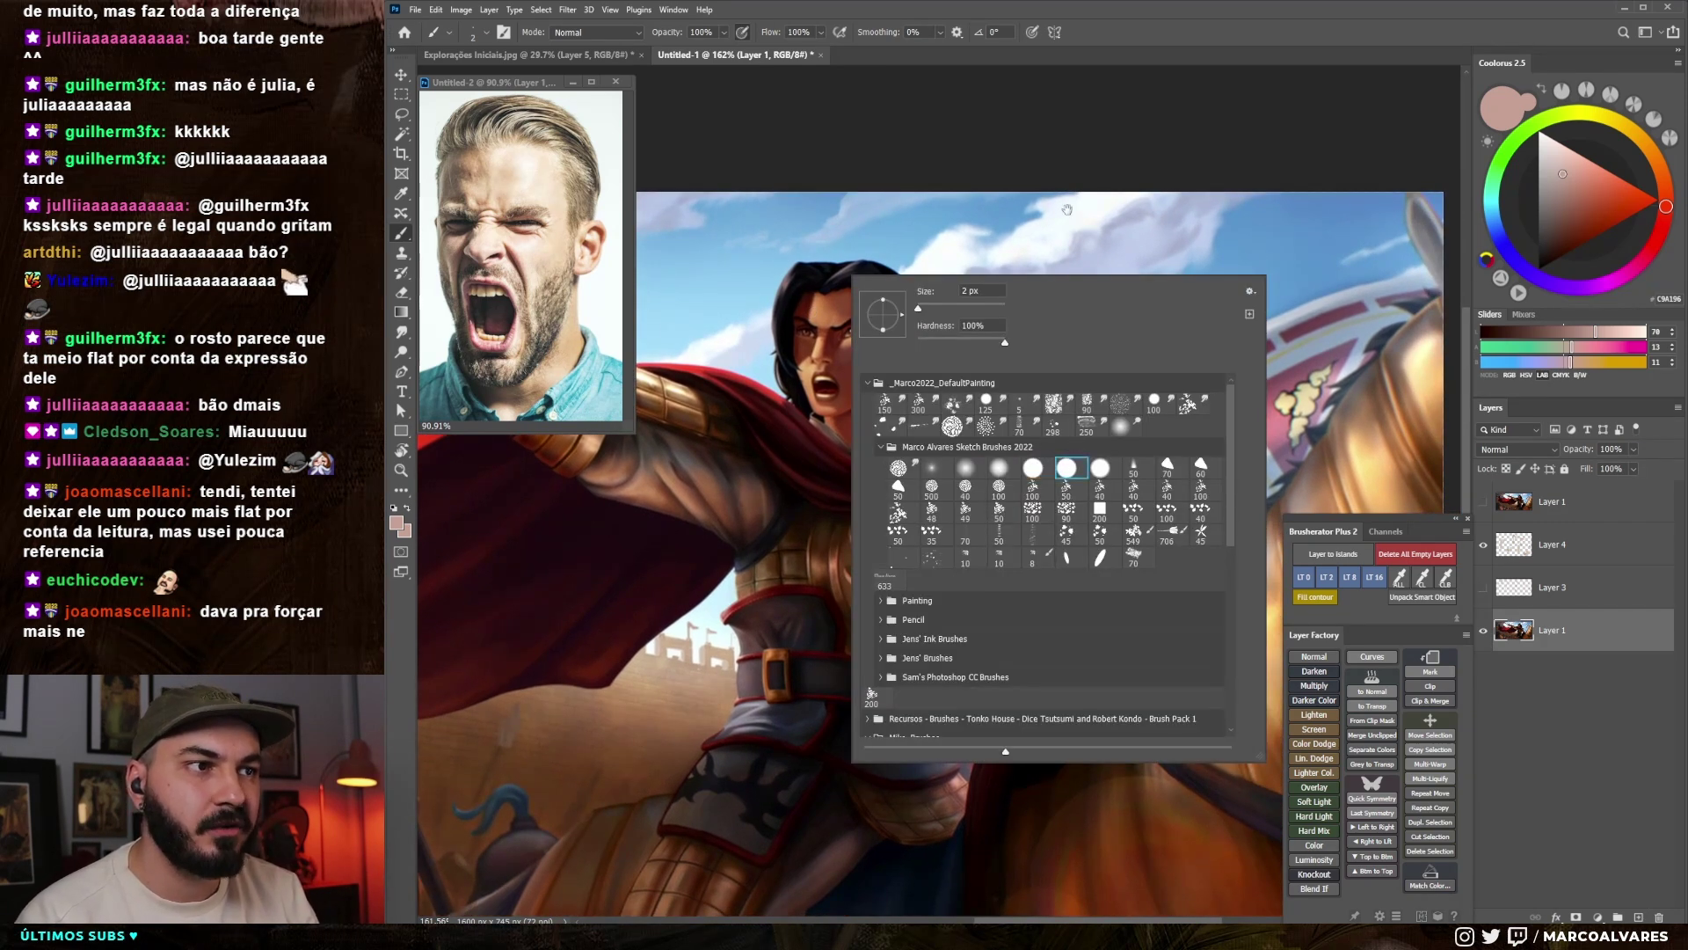
pyautogui.moveTo(1067, 216); pyautogui.dragTo(1068, 210)
# - Open the Liquify filter on Layer 1 and get the Forward Warp tool ready over the rider's face and torso
pyautogui.click(565, 11)
pyautogui.press('Escape')
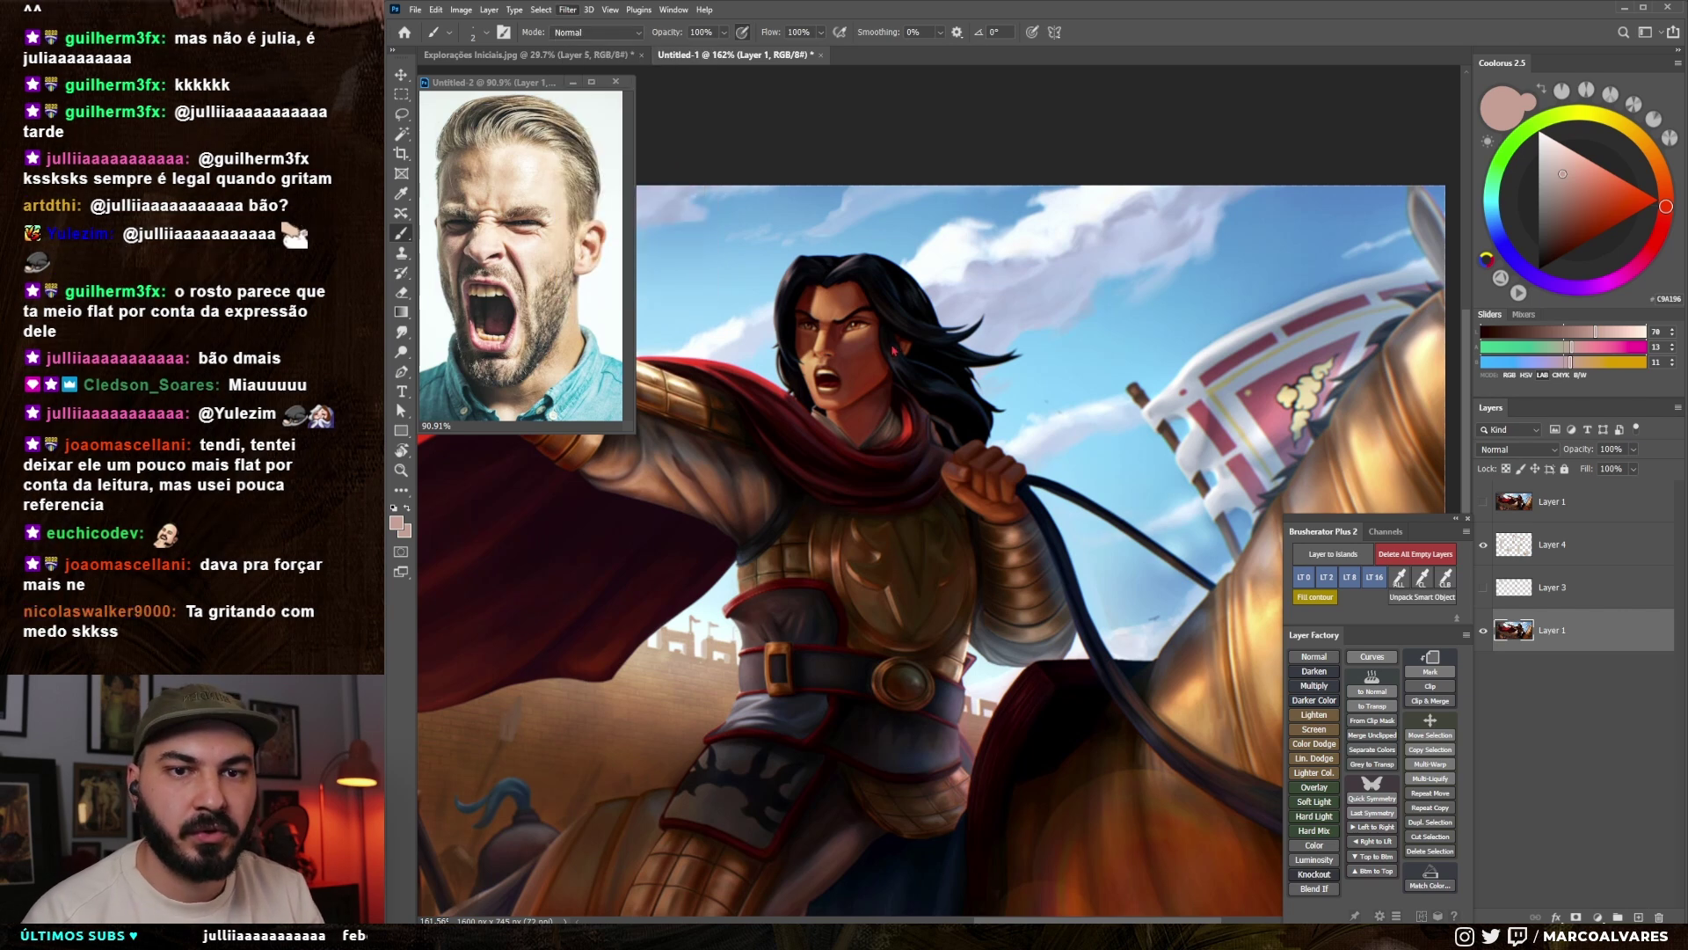
pyautogui.hotkey('ctrl', 'shift', 'x')
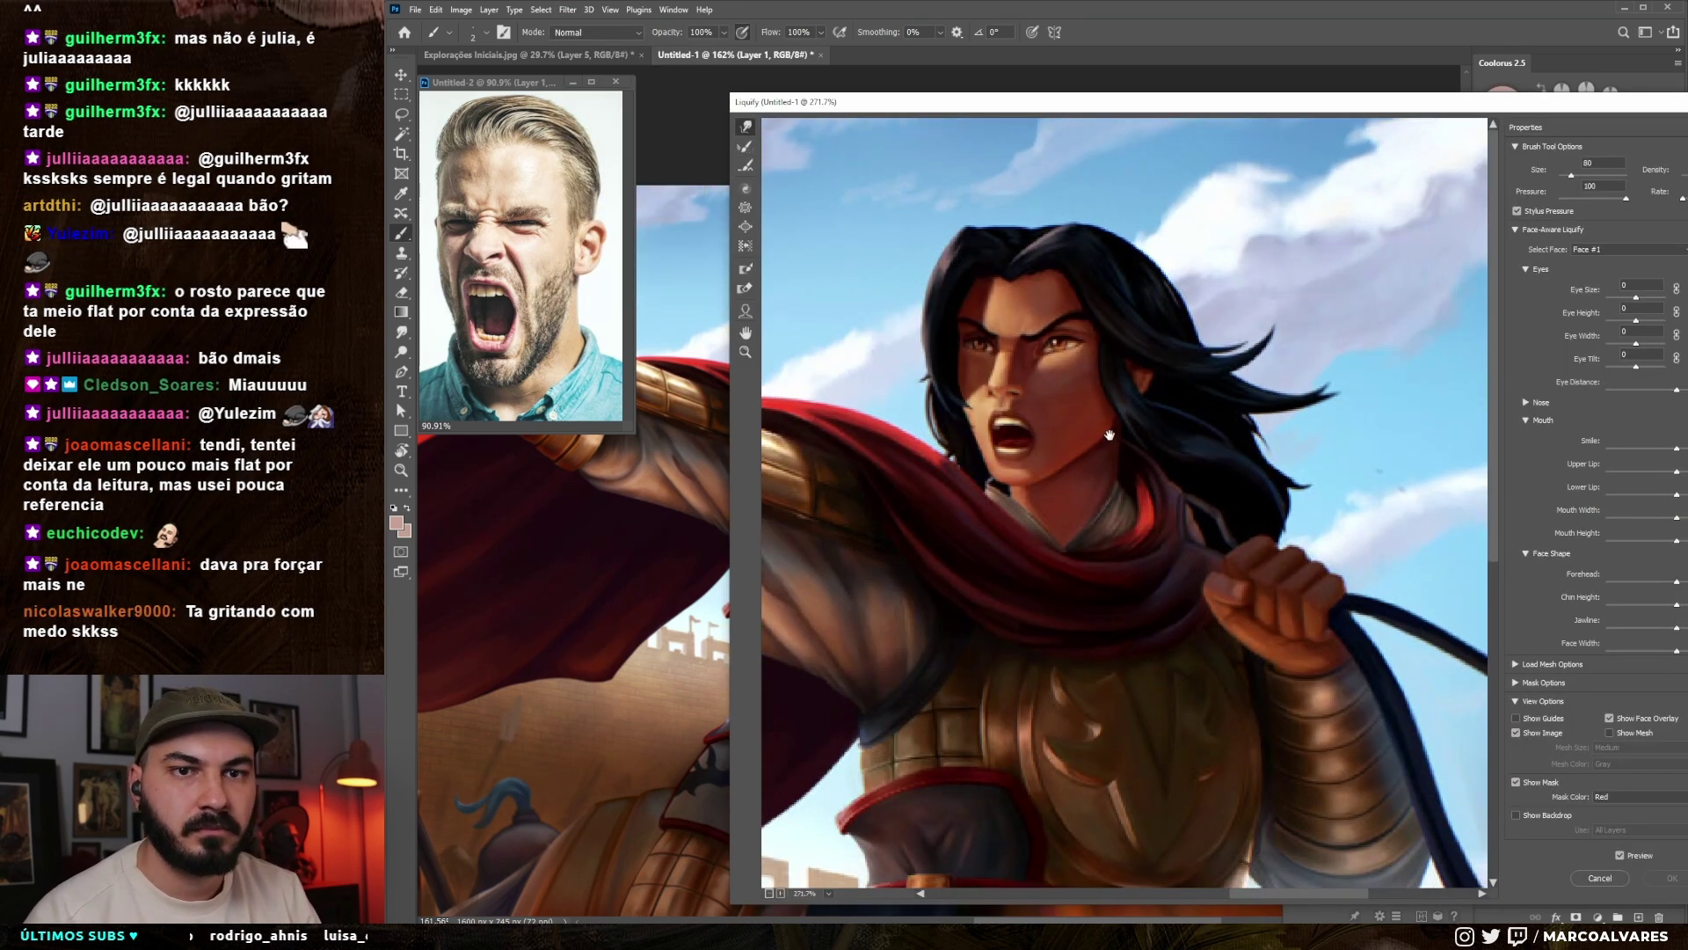
pyautogui.keyDown('alt'); pyautogui.click(1097, 468); pyautogui.keyUp('alt')
pyautogui.moveTo(1101, 471)
pyautogui.mouseDown()
pyautogui.moveTo(1067, 486)
pyautogui.moveTo(1093, 456)
pyautogui.mouseUp()
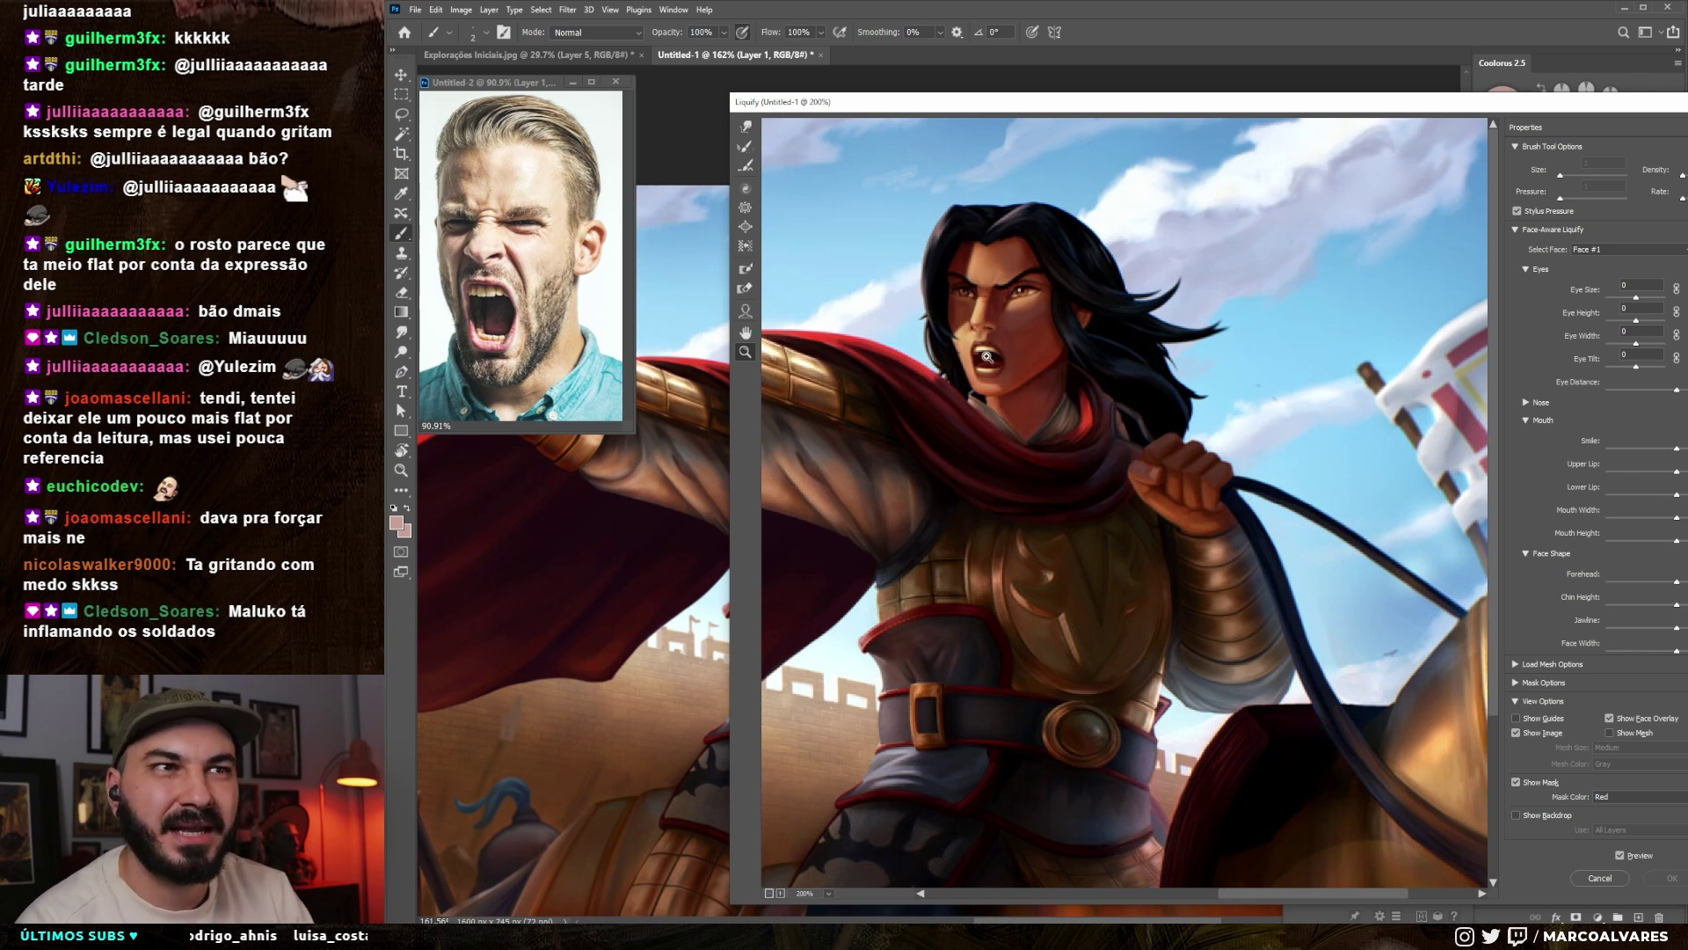
pyautogui.click(746, 126)
pyautogui.moveTo(1008, 427); pyautogui.dragTo(991, 432)
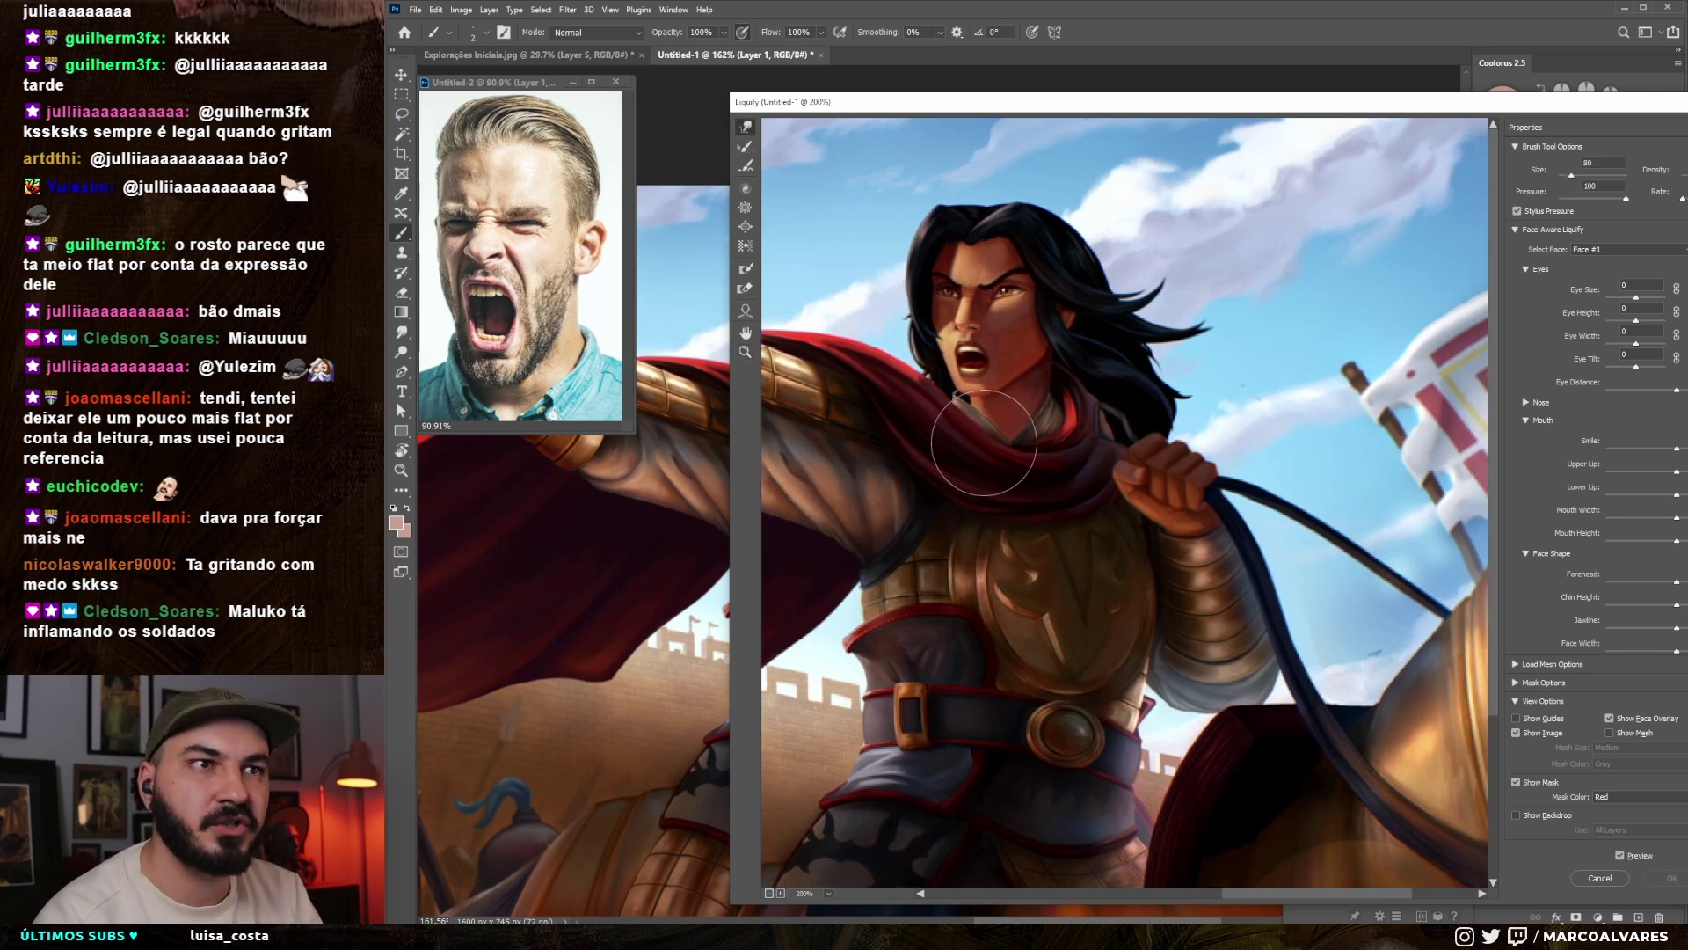
# - Warp the rider's mouth wider open, using small Forward Warp brushes down to size 25
pyautogui.press('[')
pyautogui.press('[')
pyautogui.press('[')
pyautogui.press('[')
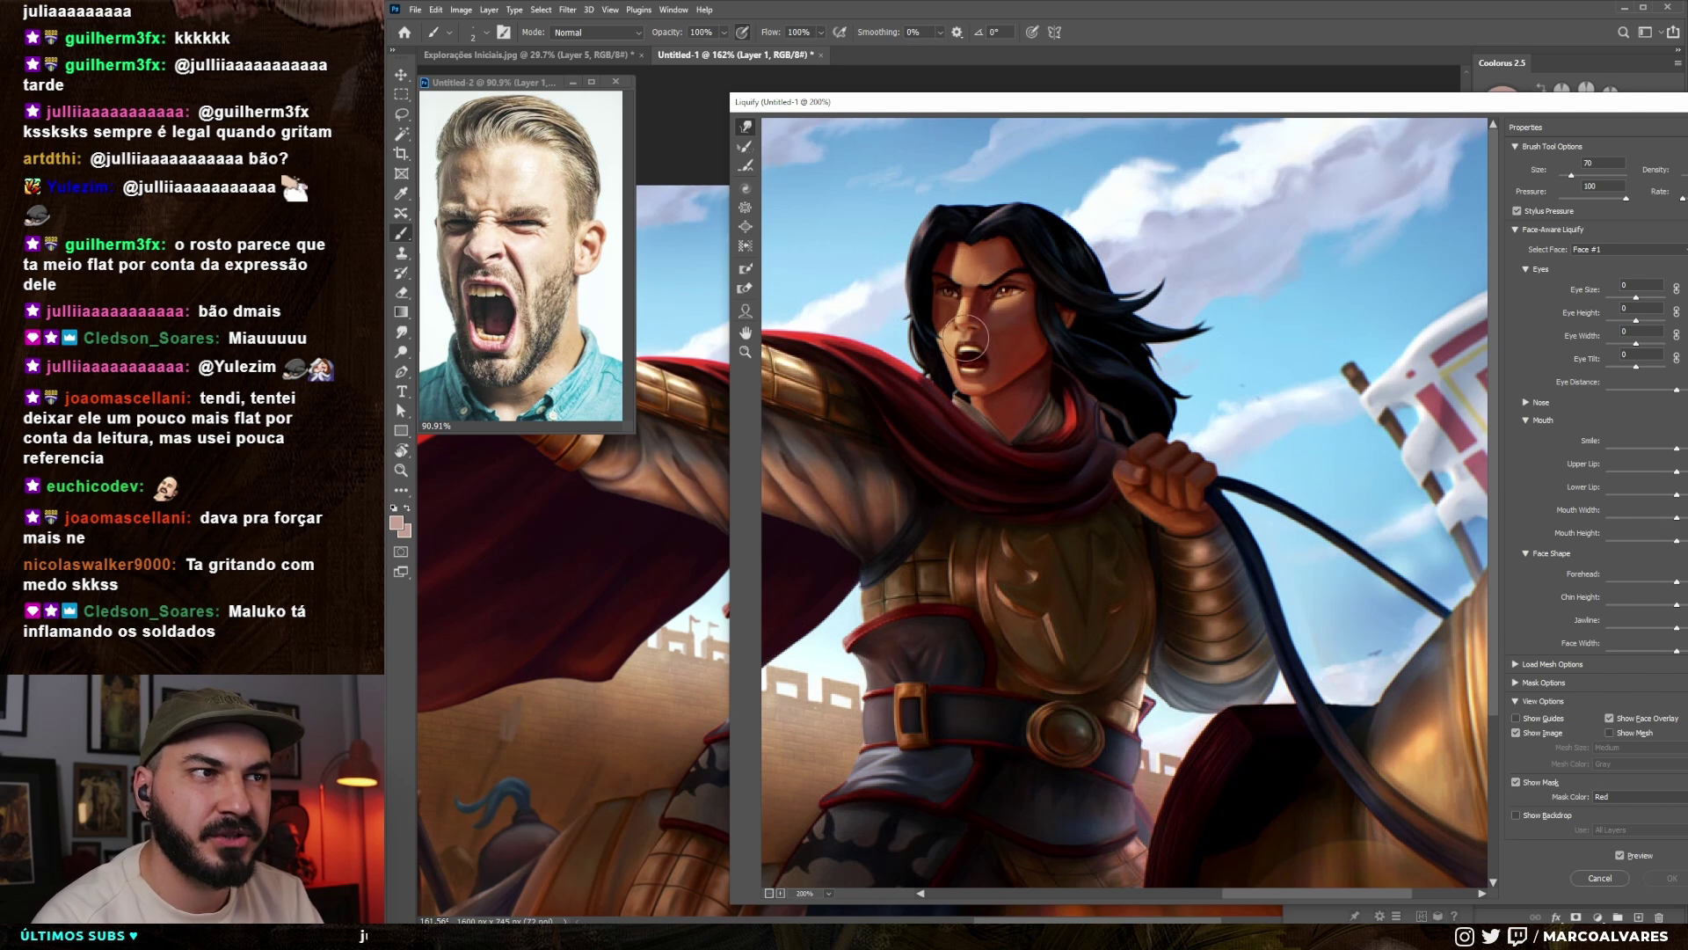
pyautogui.press(']')
pyautogui.press(']')
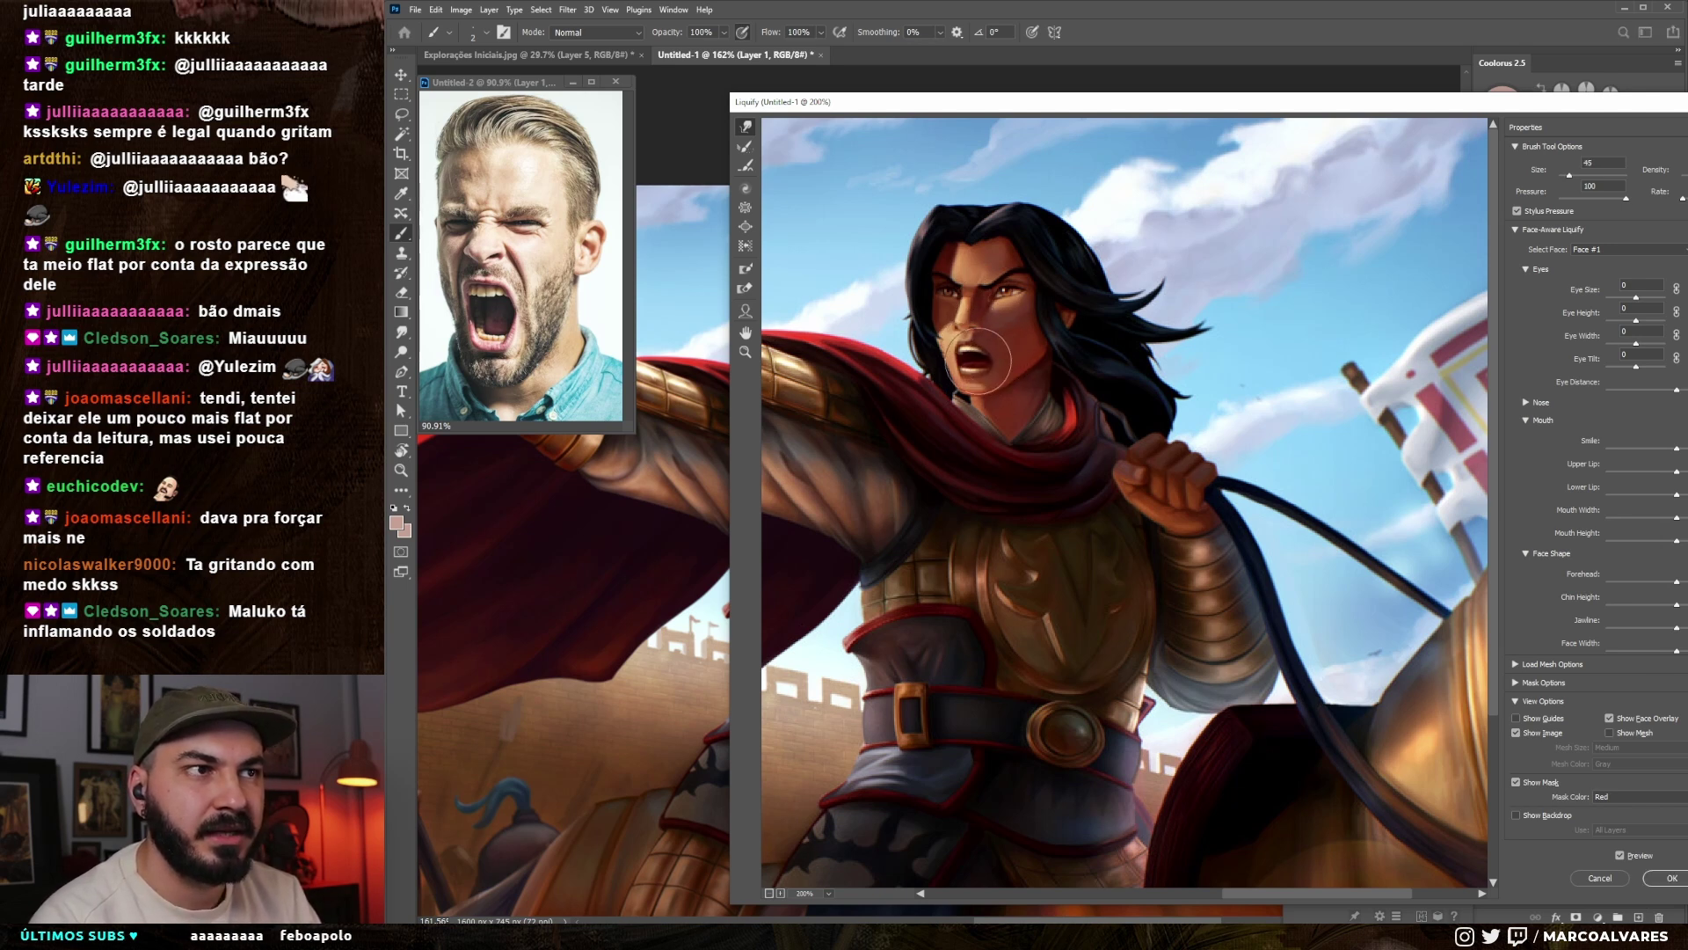
pyautogui.press('[')
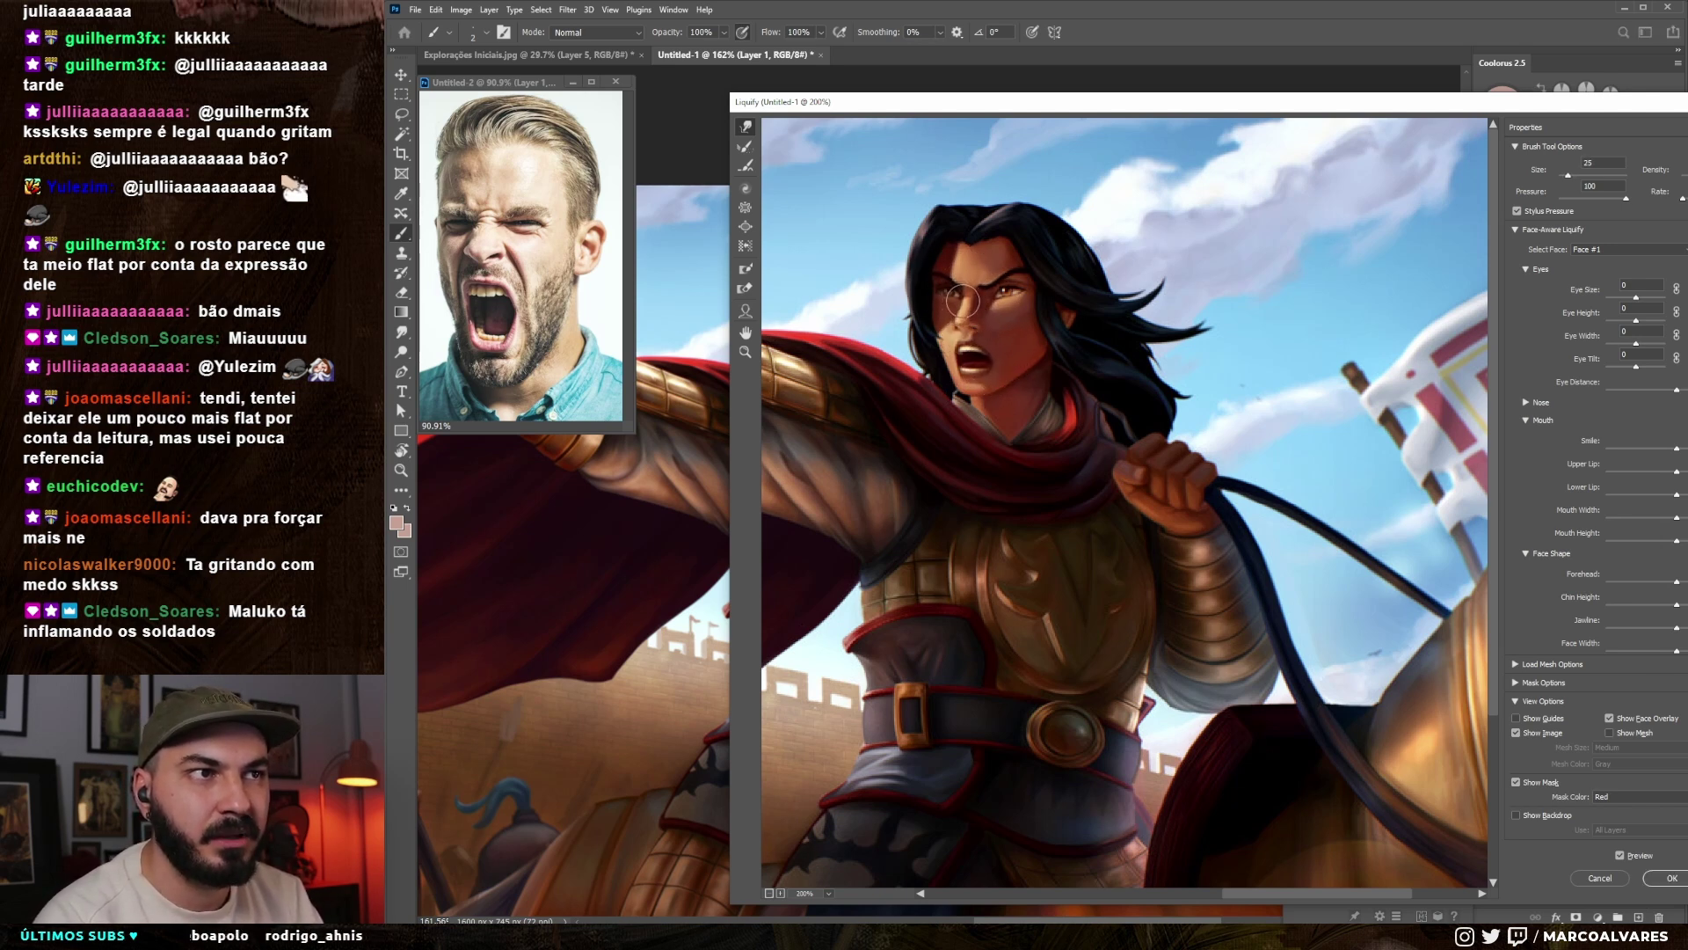
# - Nudge the rider's brow and shadowed cheek contour with warp brush sizes between 40 and 60
pyautogui.press(']')
pyautogui.press(']')
pyautogui.press(']')
pyautogui.press(']')
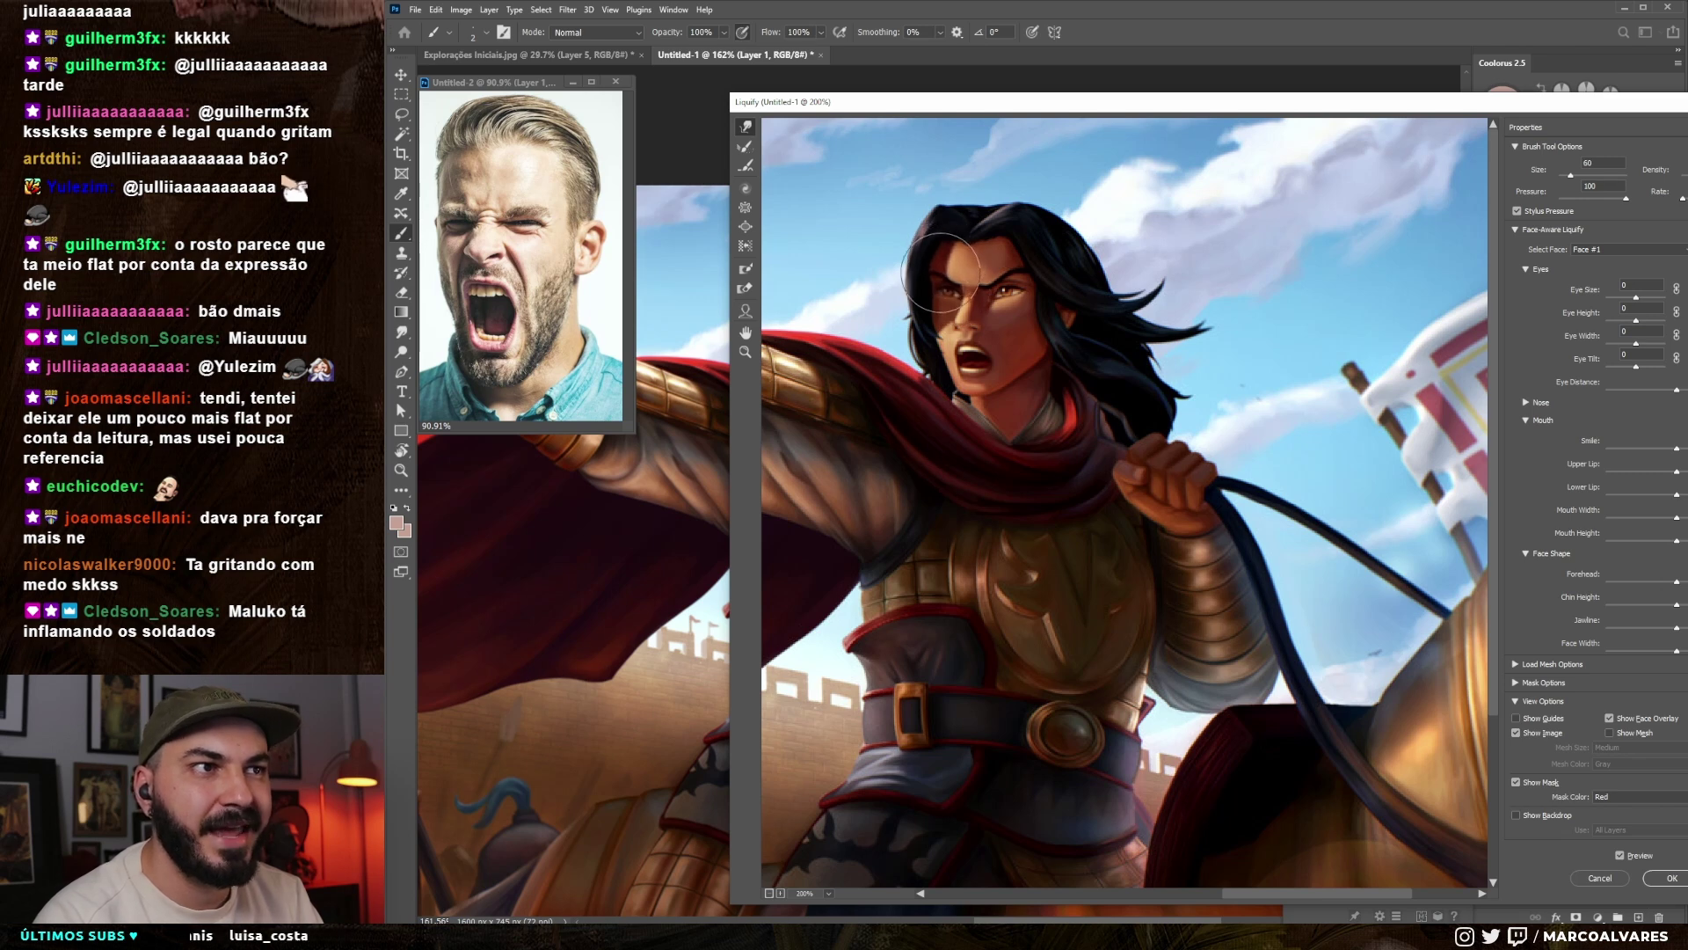
pyautogui.press('[')
pyautogui.press('[')
pyautogui.press('[')
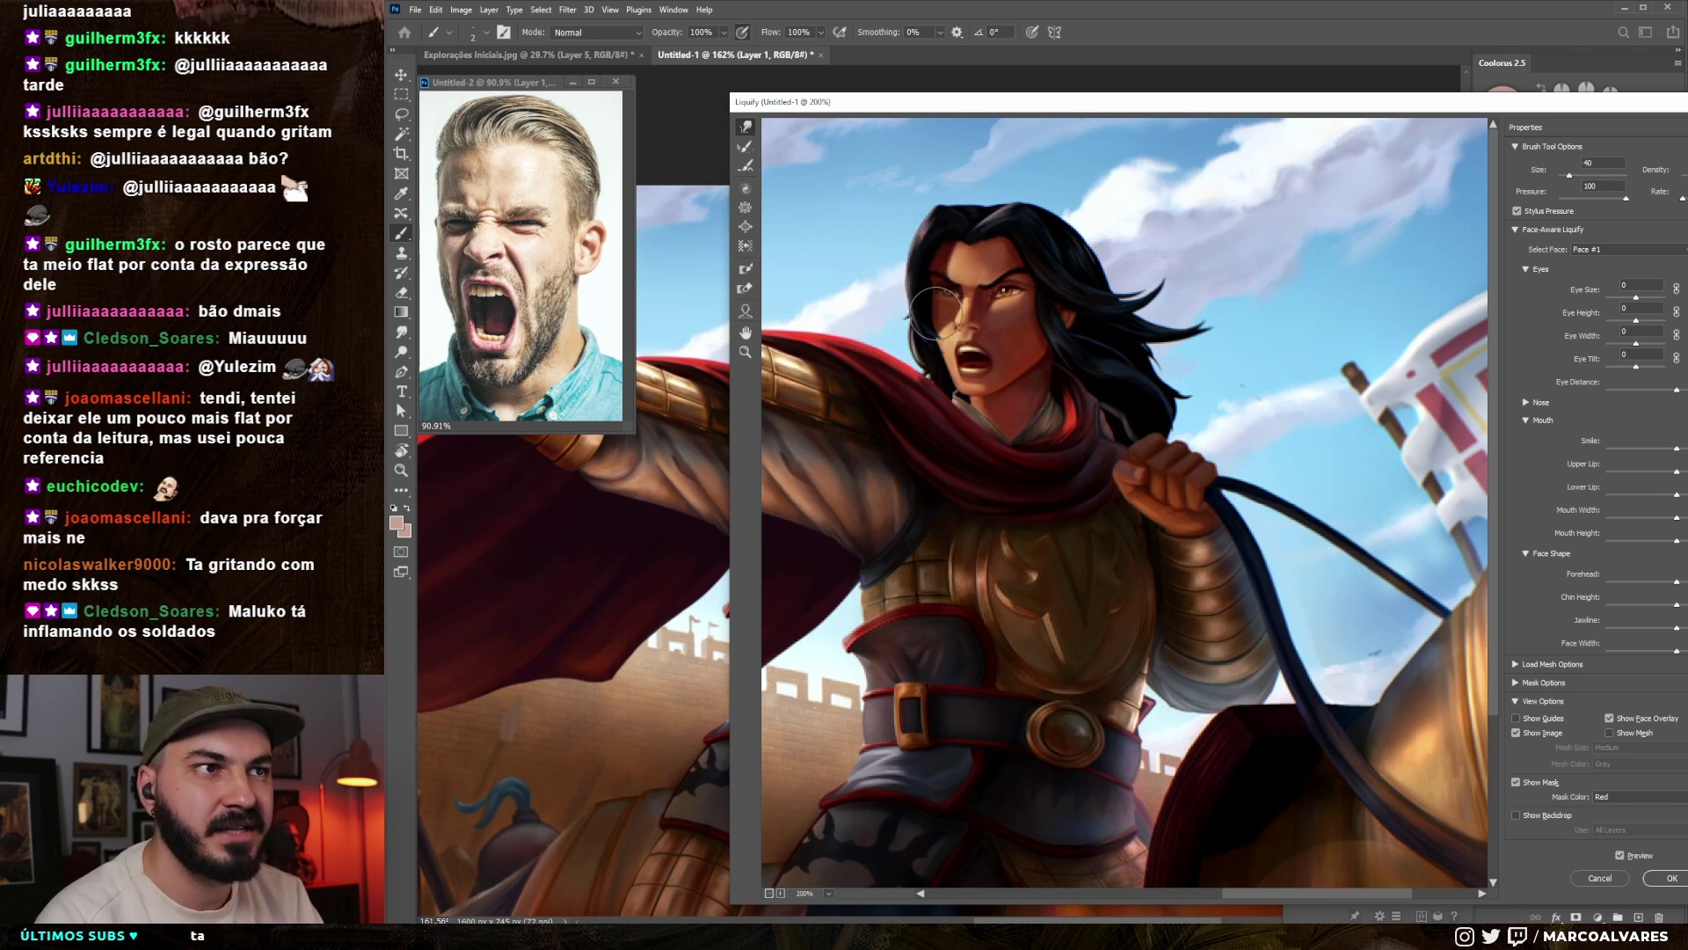
pyautogui.press(']')
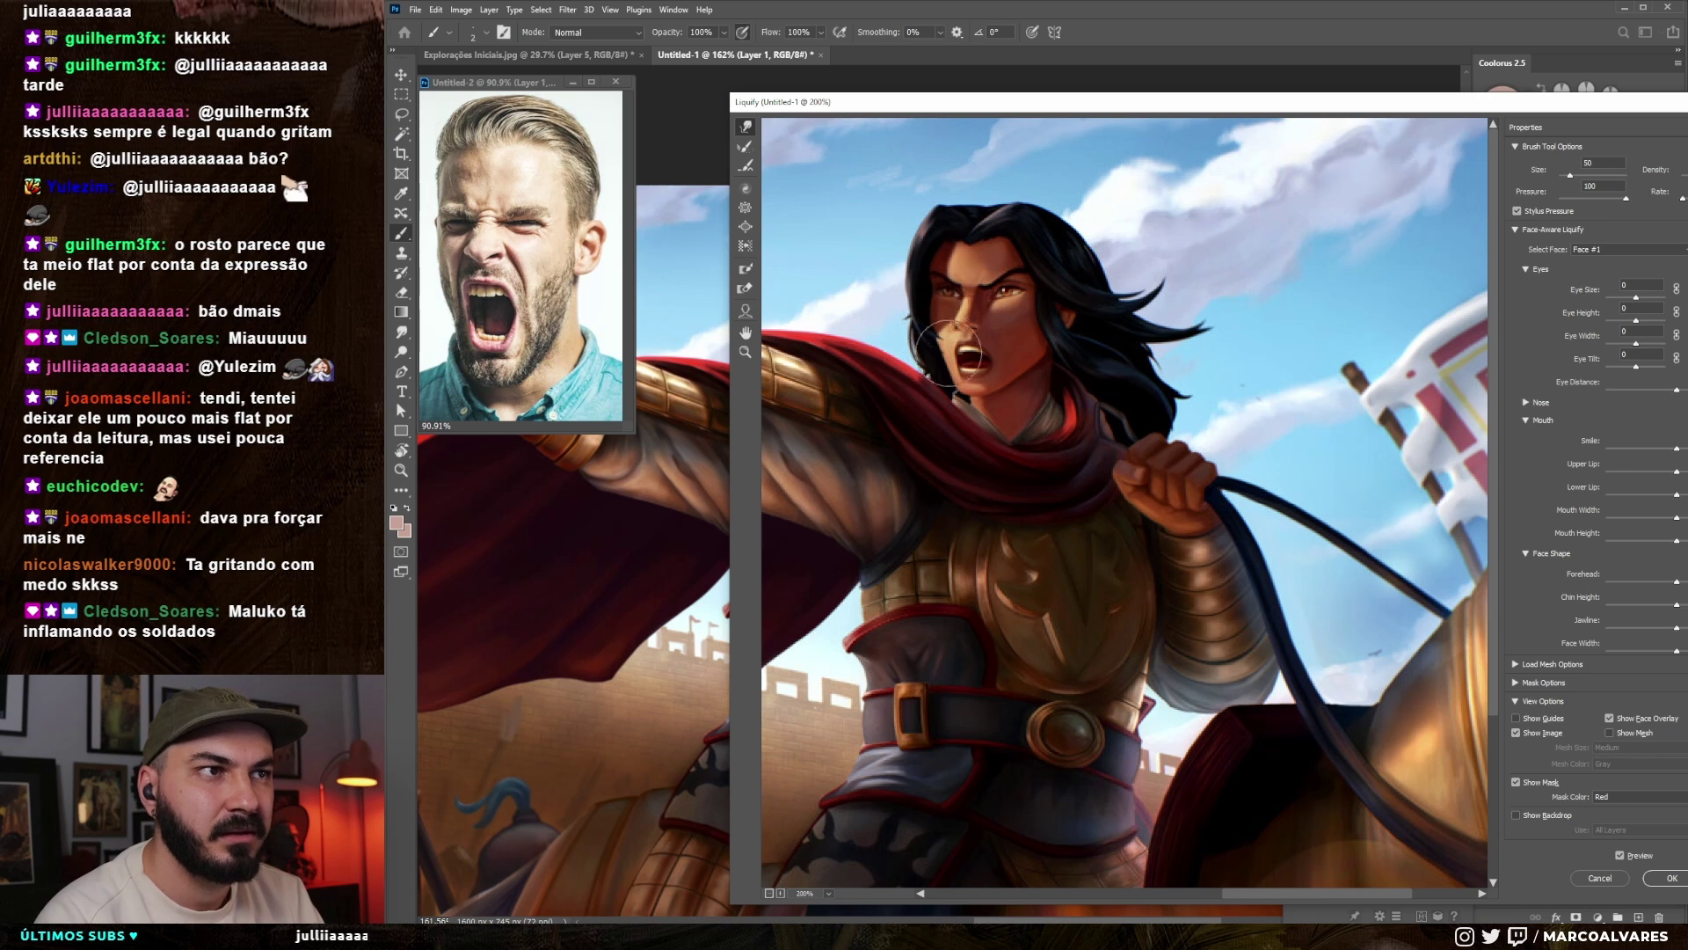
# - Push the rider's chin and jaw with a size 70 warp brush and refine the mouth corner at size 30
pyautogui.press(']')
pyautogui.press(']')
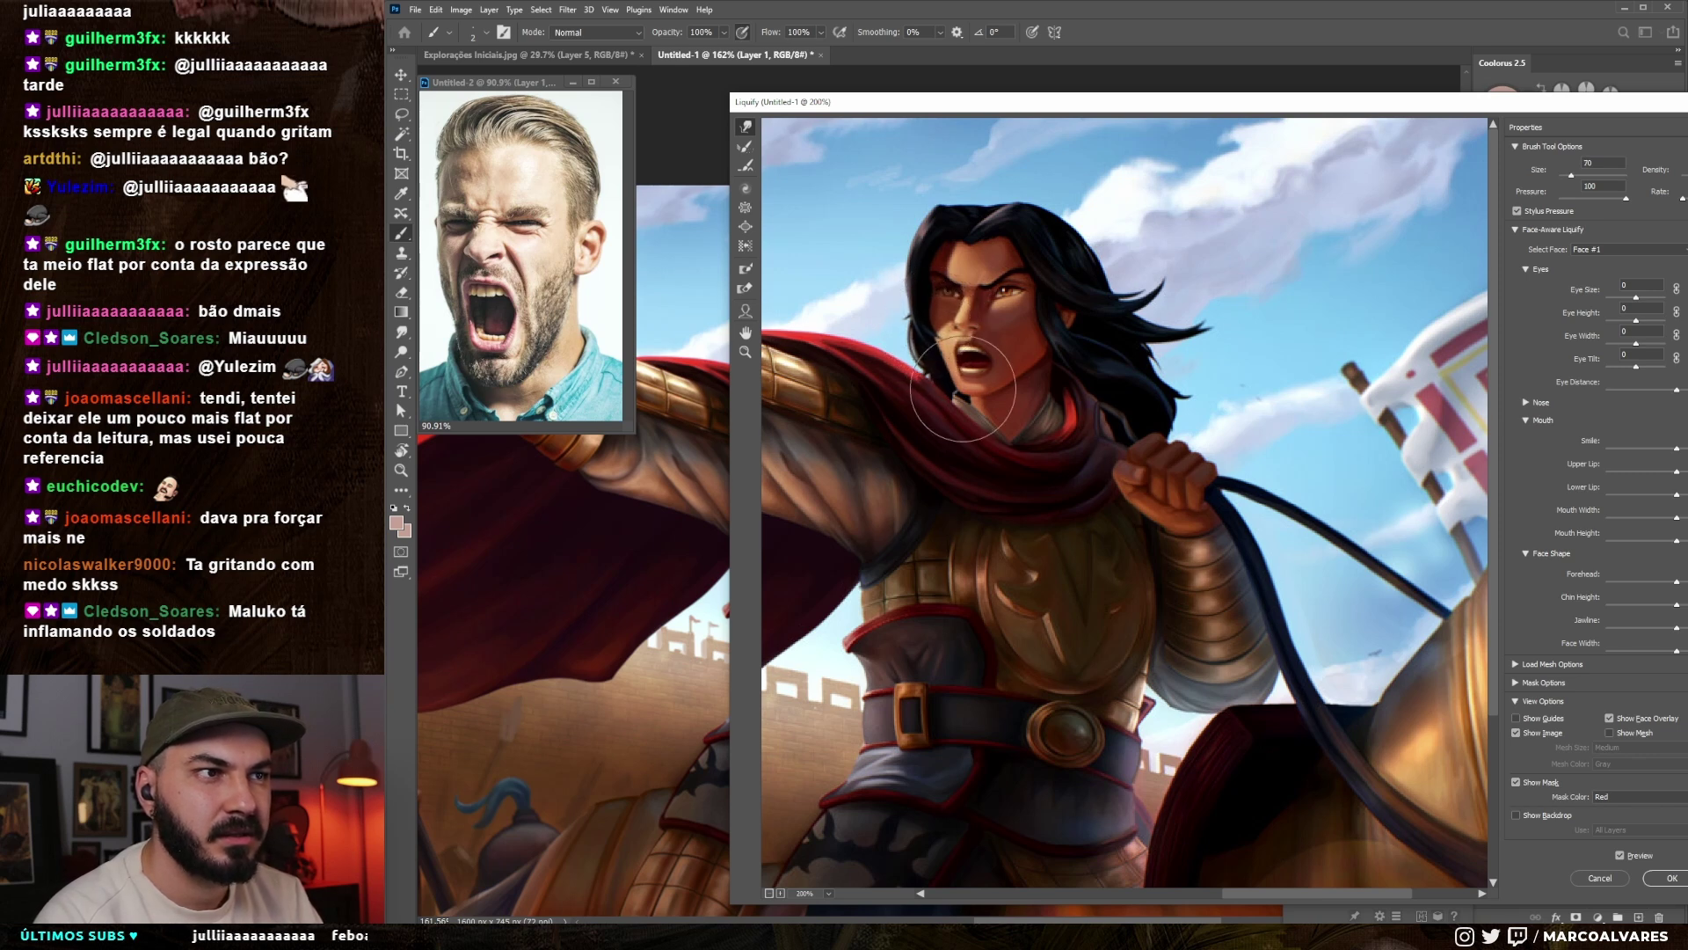
pyautogui.press('[')
pyautogui.press(']')
pyautogui.press(']')
pyautogui.press(']')
pyautogui.press('[')
pyautogui.press('[')
pyautogui.press('[')
pyautogui.press('[')
pyautogui.press('[')
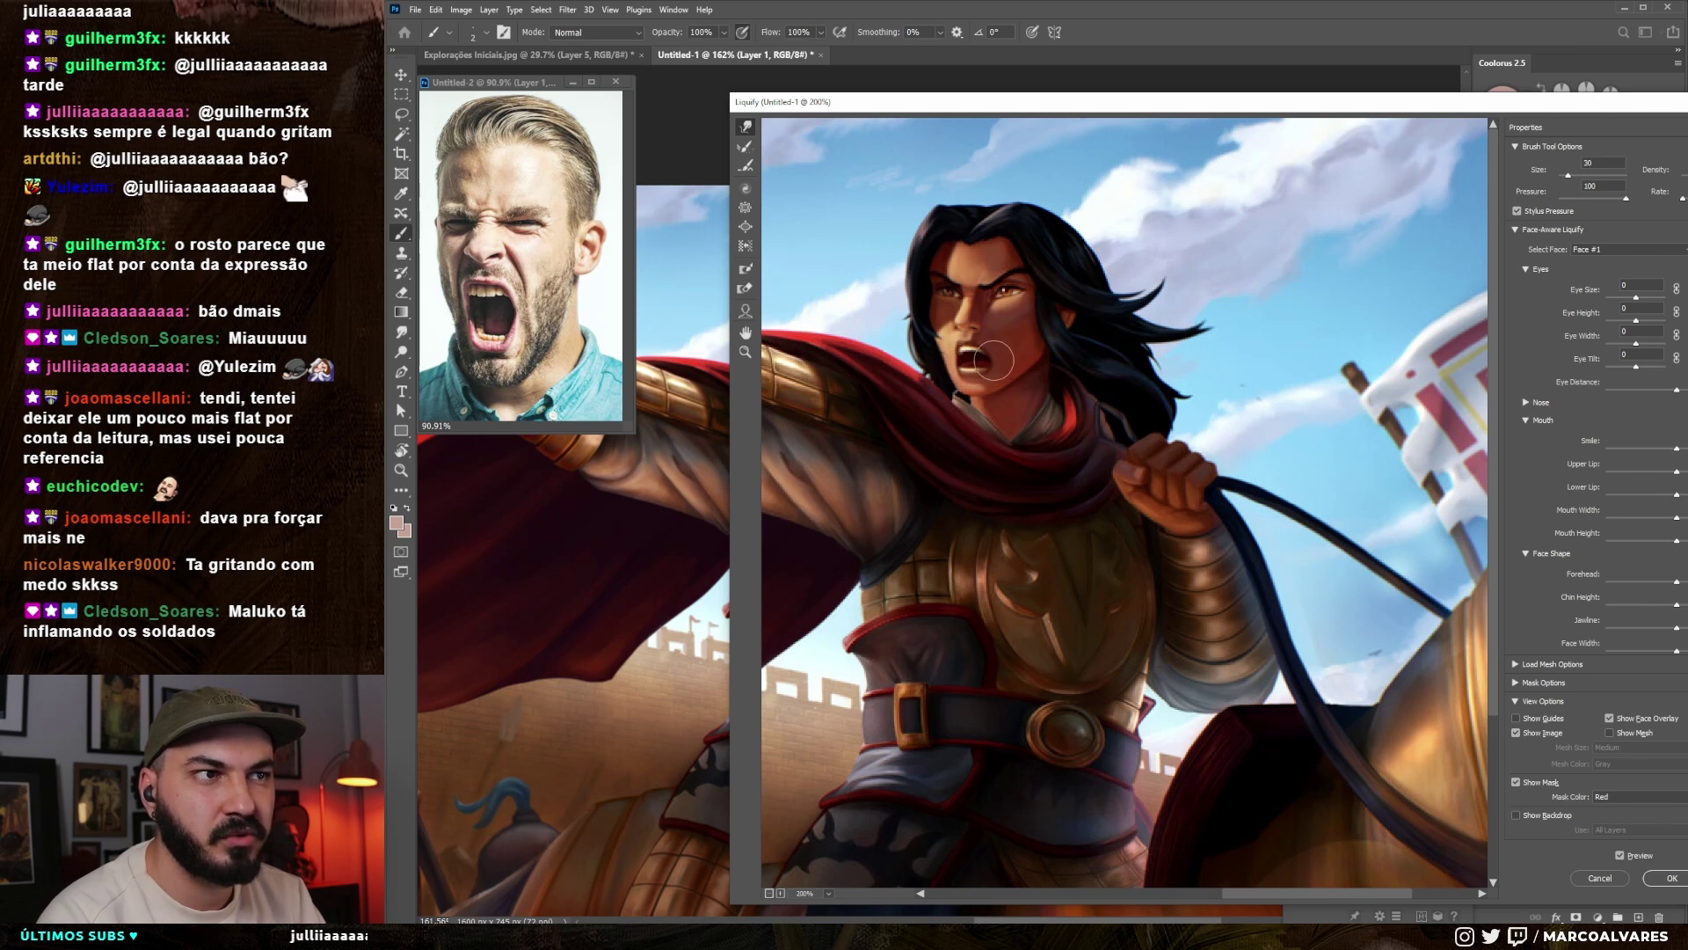
# - Reshape the rider's upper face with a size 90 warp brush and the lit eye area at size 45
pyautogui.press(']')
pyautogui.press(']')
pyautogui.press(']')
pyautogui.press(']')
pyautogui.press('[')
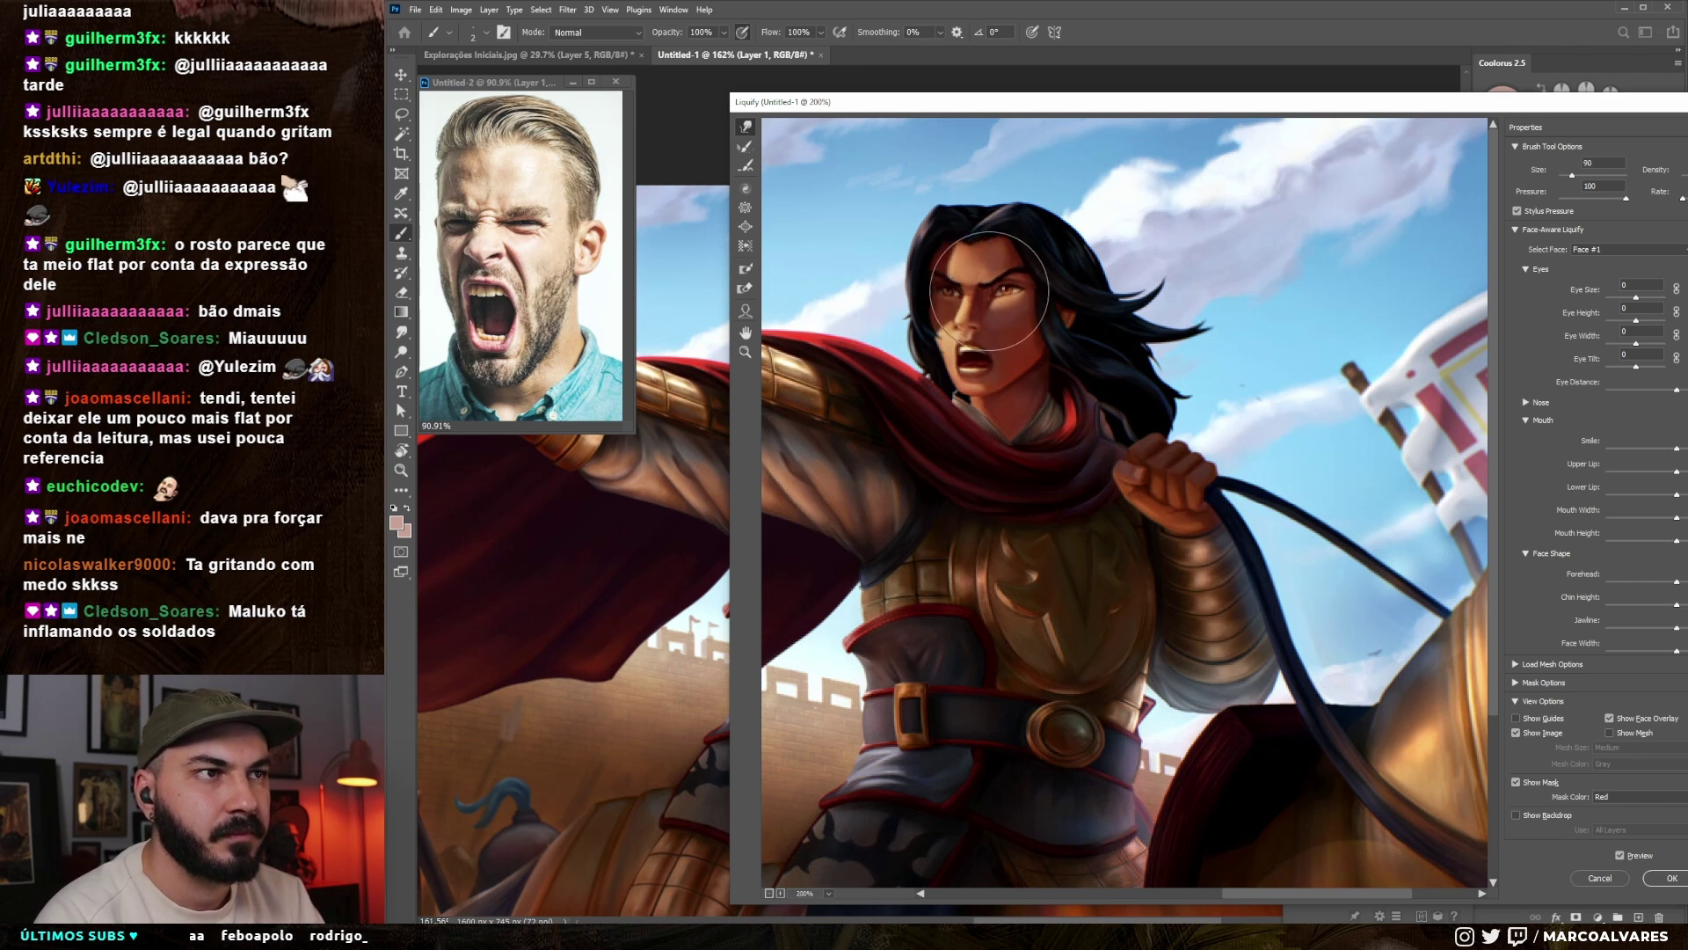
pyautogui.press('[')
pyautogui.press('[')
pyautogui.press('[')
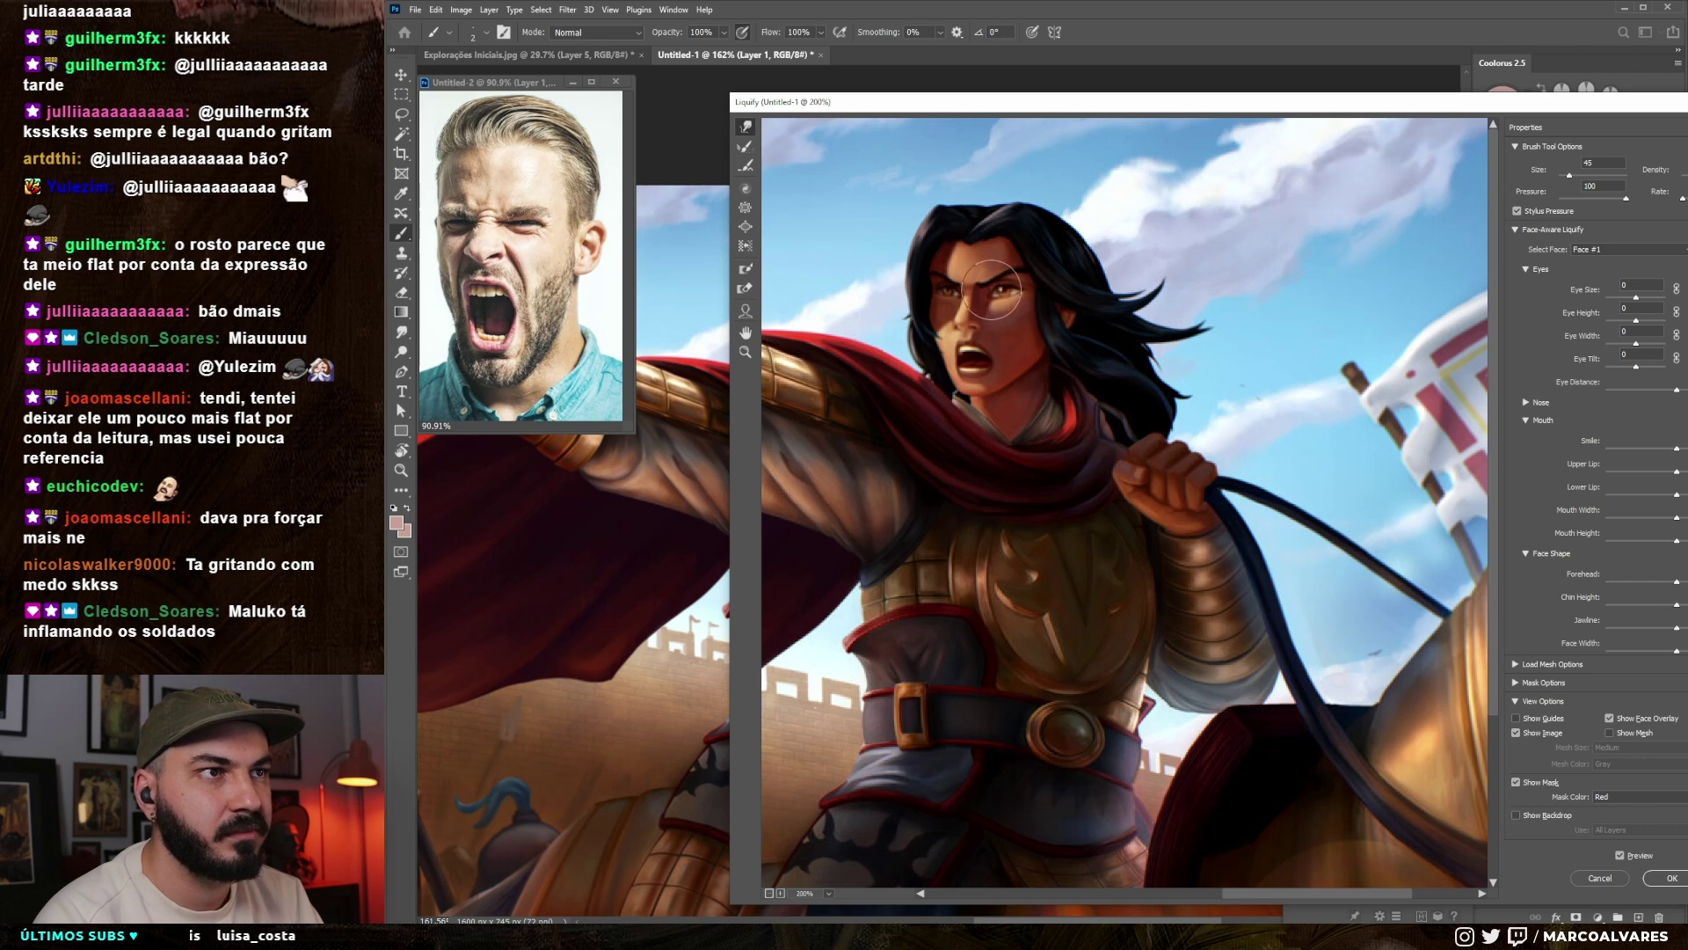
pyautogui.press(']')
pyautogui.press('[')
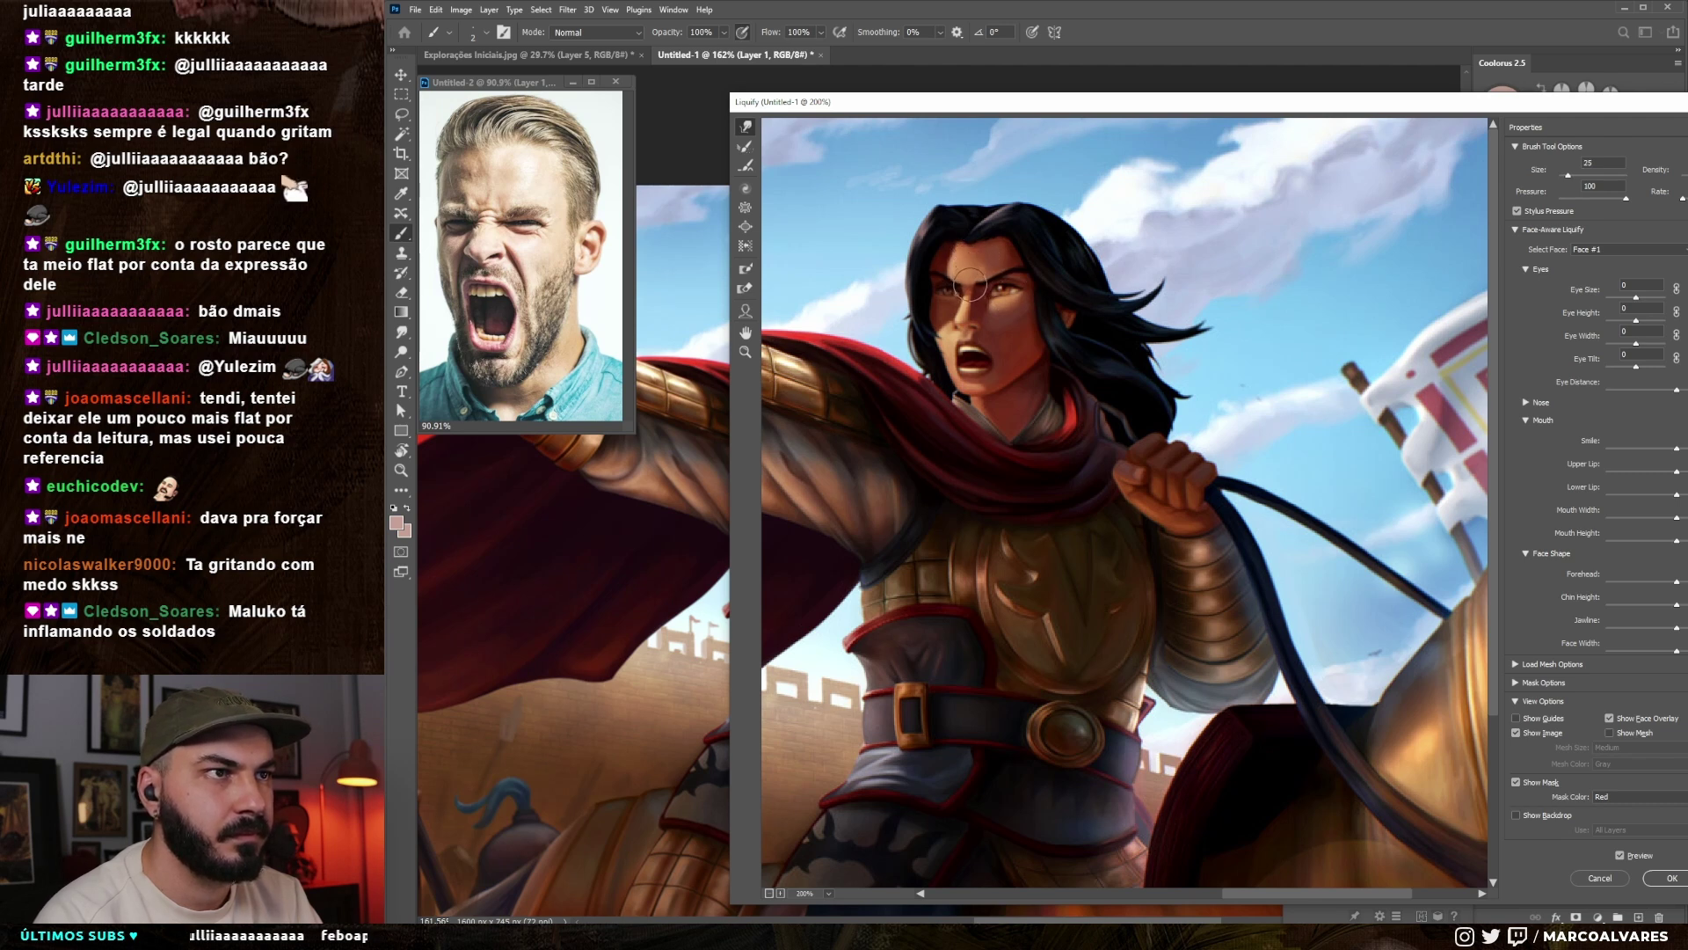
# - Sharpen the frown between the rider's brows and adjust the nose with warp brush sizes 25 to 35
pyautogui.press(']')
pyautogui.press(']')
pyautogui.press(']')
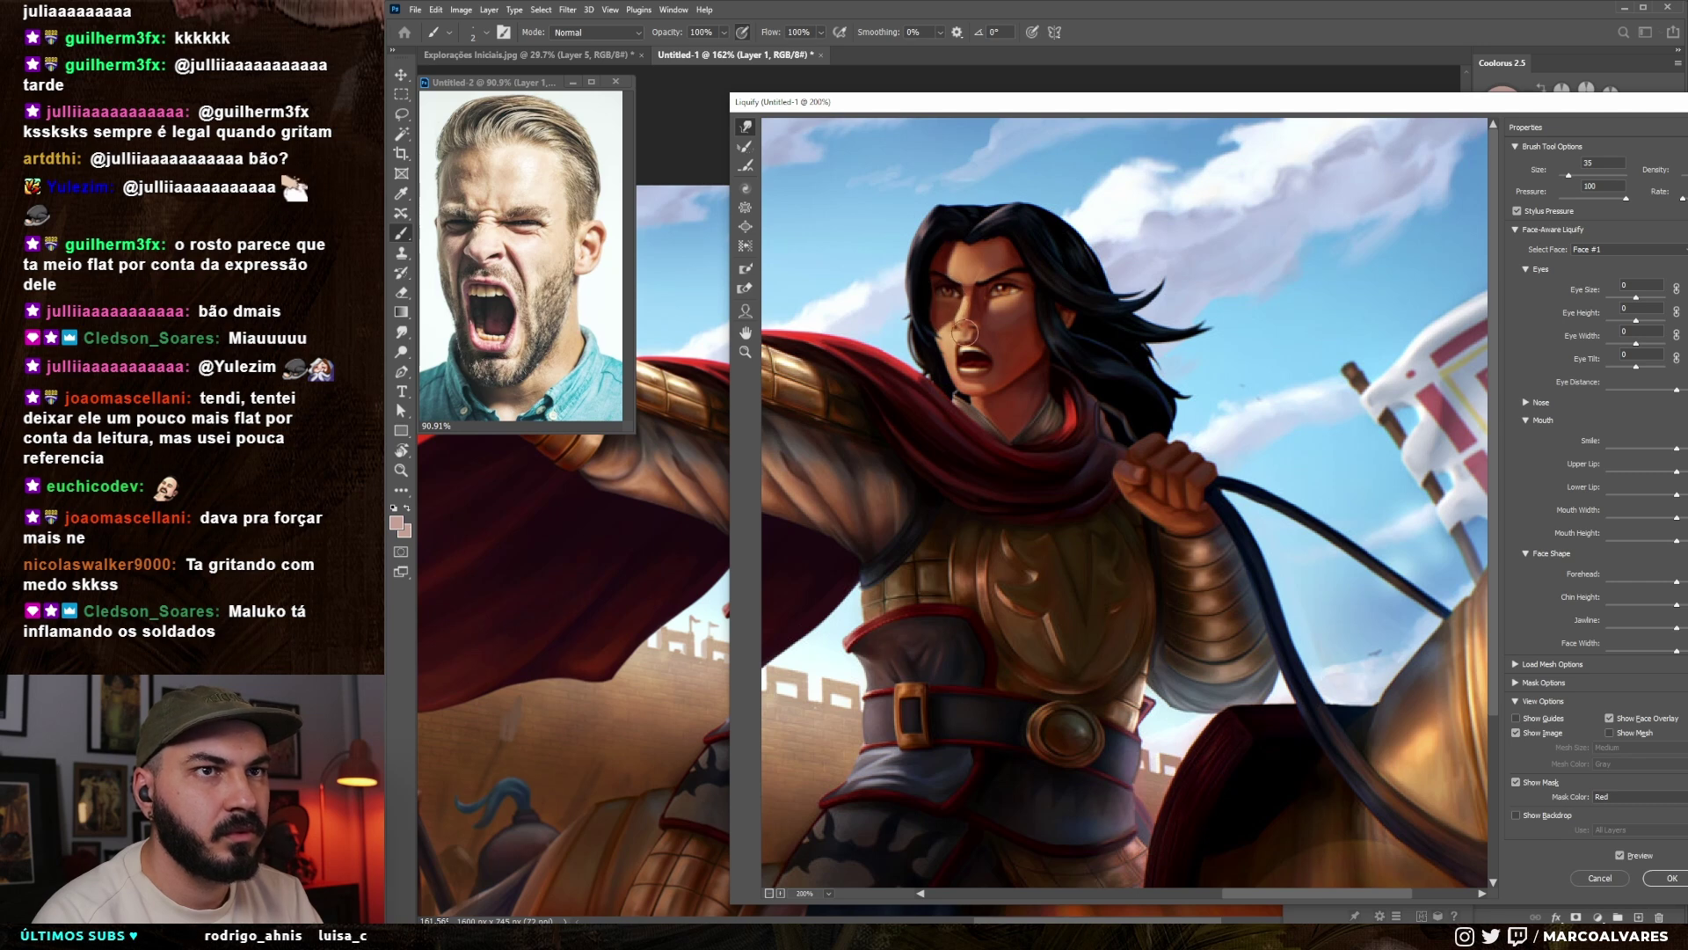
pyautogui.press(']')
pyautogui.press(']')
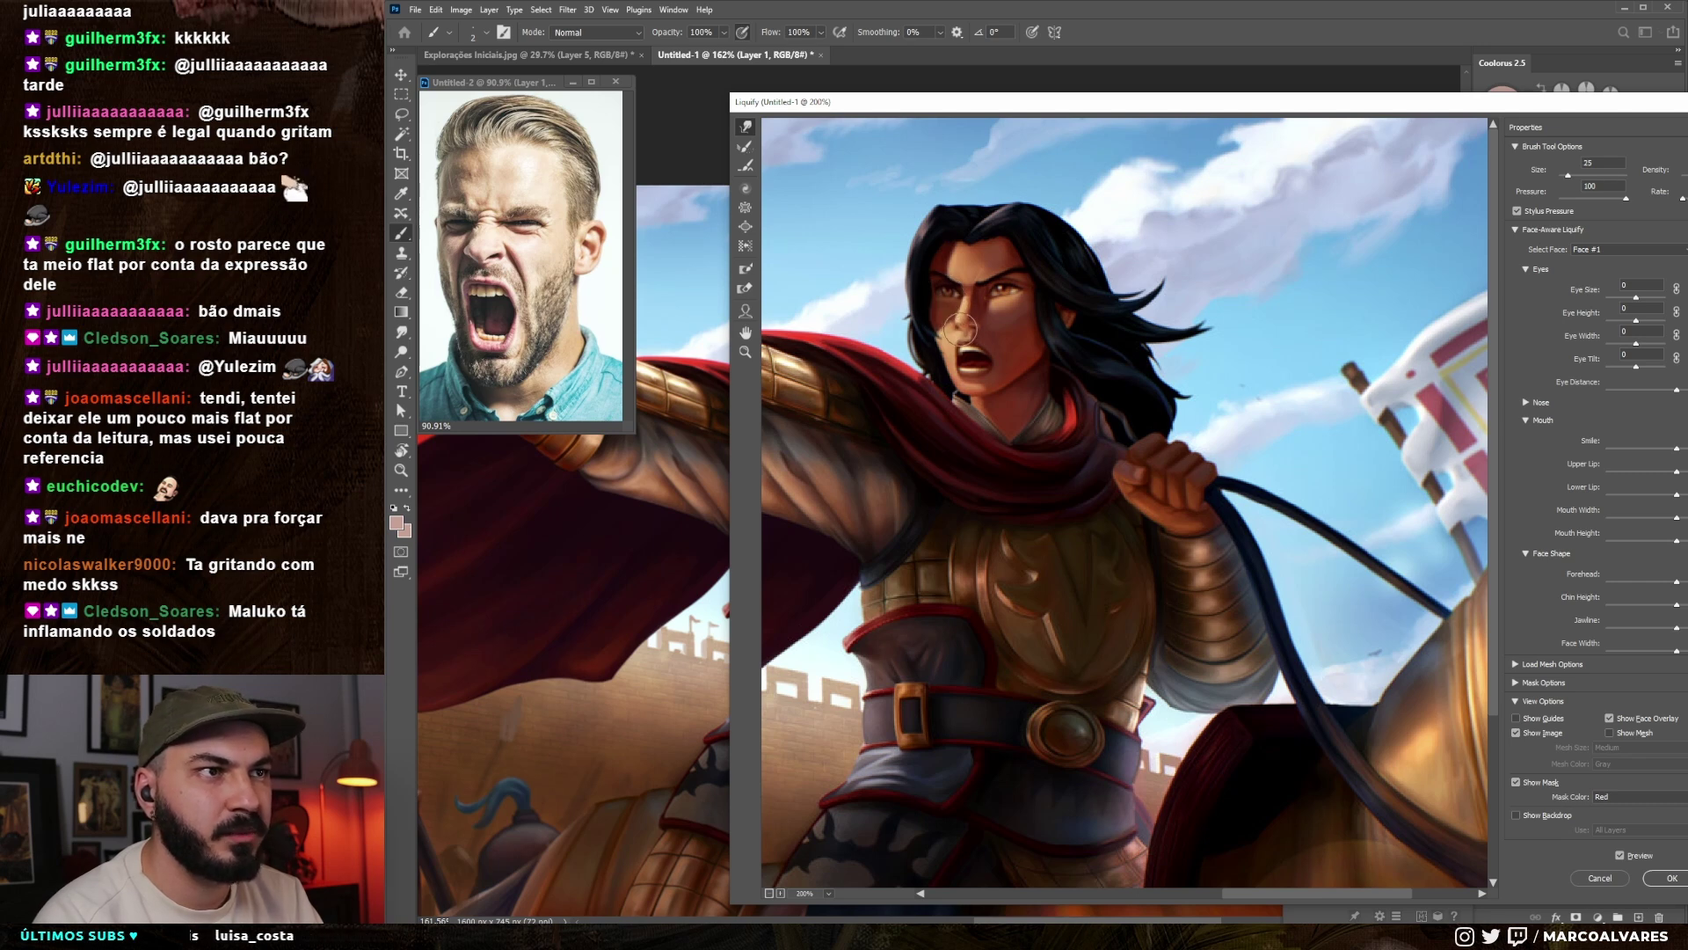
# - Enlarge the warp brush to 150 and push the hair at the crown of the rider's head upward
pyautogui.press(']')
pyautogui.press(']')
pyautogui.press(']')
pyautogui.press(']')
pyautogui.press(']')
pyautogui.press(']')
pyautogui.press(']')
pyautogui.press(']')
pyautogui.press(']')
pyautogui.press(']')
pyautogui.press(']')
pyautogui.press(']')
pyautogui.press(']')
pyautogui.press(']')
pyautogui.press(']')
pyautogui.press(']')
pyautogui.press(']')
pyautogui.moveTo(1009, 180)
pyautogui.mouseDown()
pyautogui.moveTo(1093, 218)
pyautogui.moveTo(1075, 201)
pyautogui.mouseUp()
pyautogui.press('[')
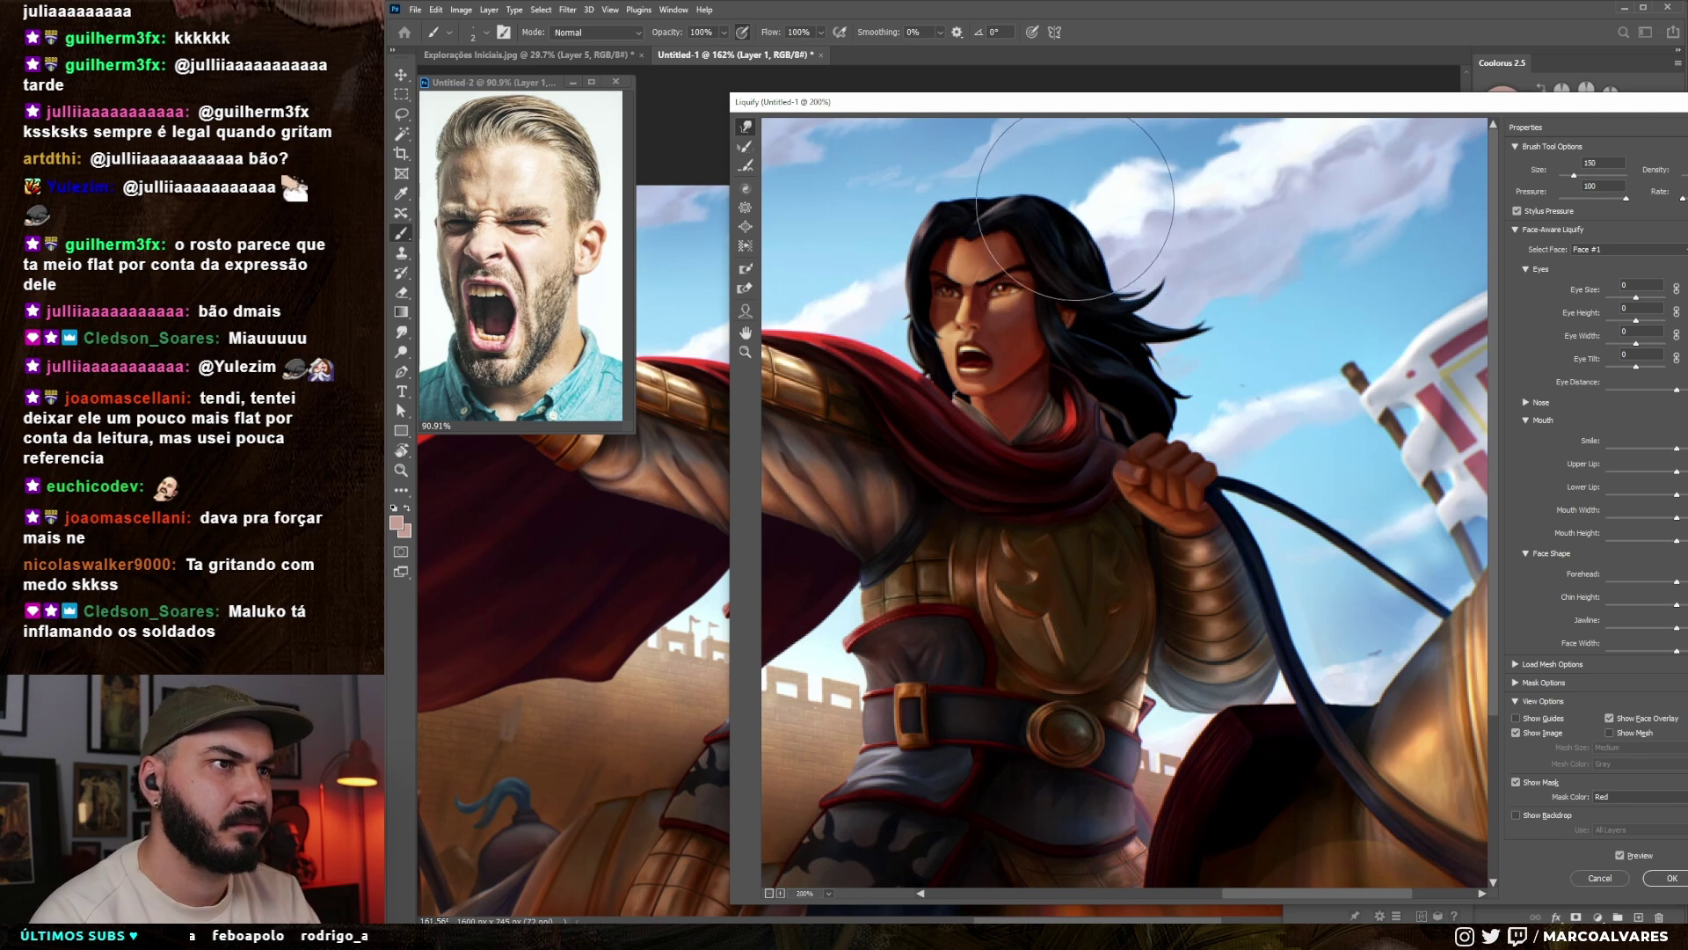
# - Adjust the forehead hairline with a size 90 warp brush and the lower face and neck with a much larger one
pyautogui.press('[')
pyautogui.press('[')
pyautogui.press('[')
pyautogui.press('[')
pyautogui.press('[')
pyautogui.press('[')
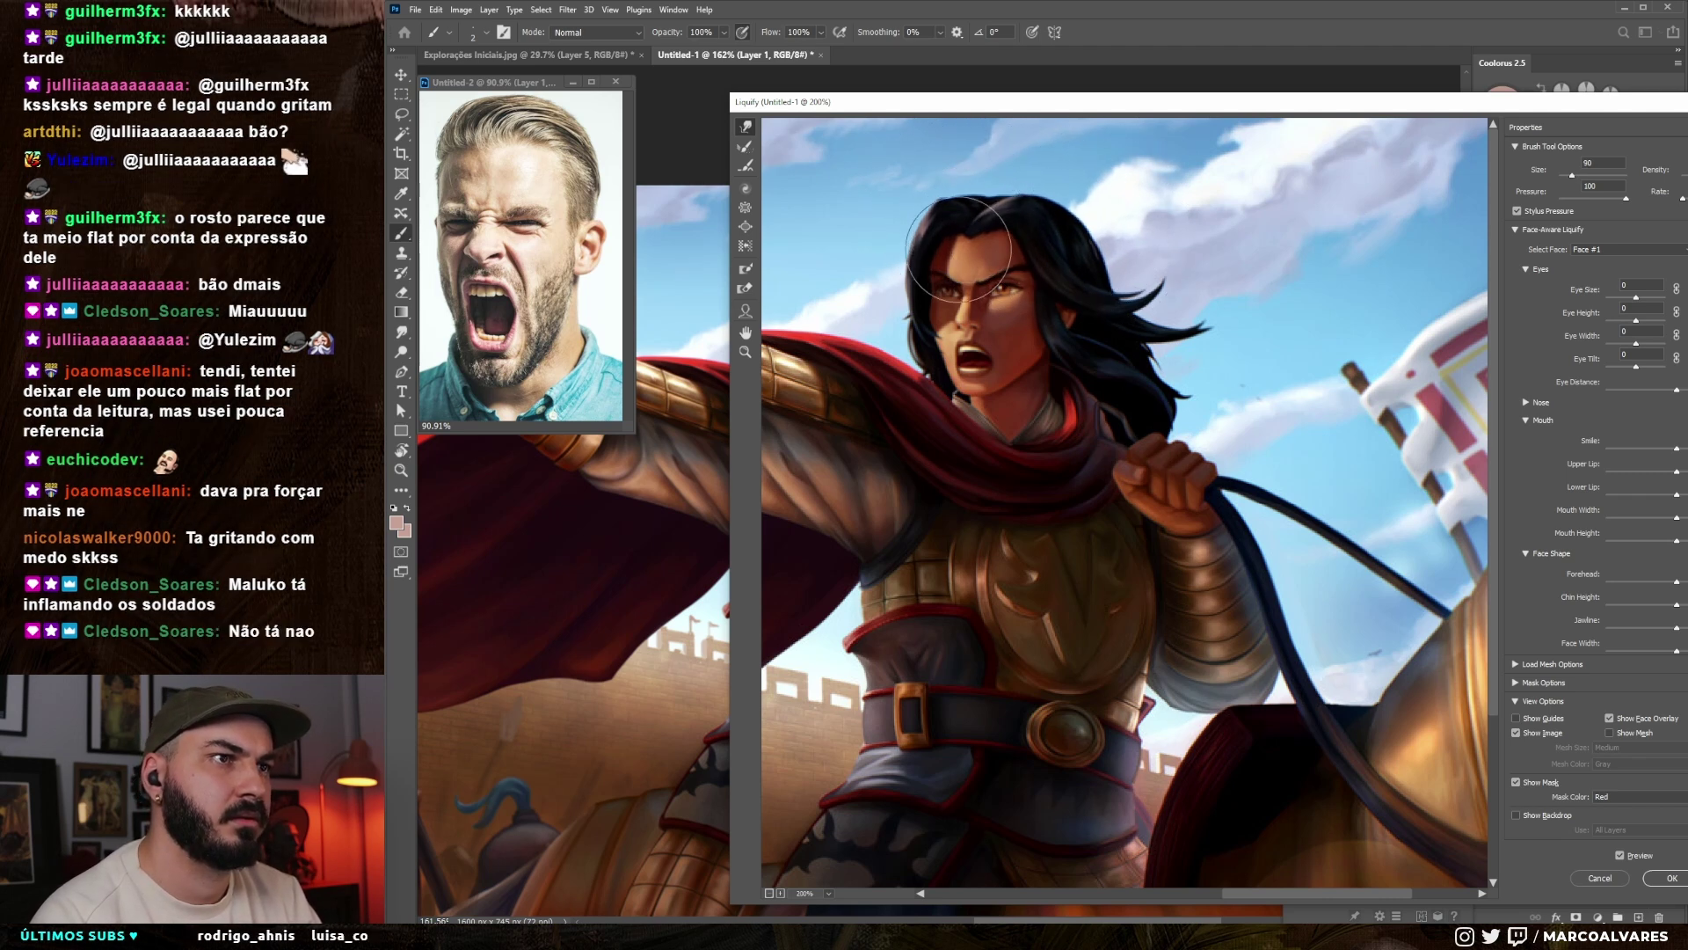
pyautogui.press(']')
pyautogui.press(']')
pyautogui.press(']')
pyautogui.press(']')
pyautogui.press(']')
pyautogui.press(']')
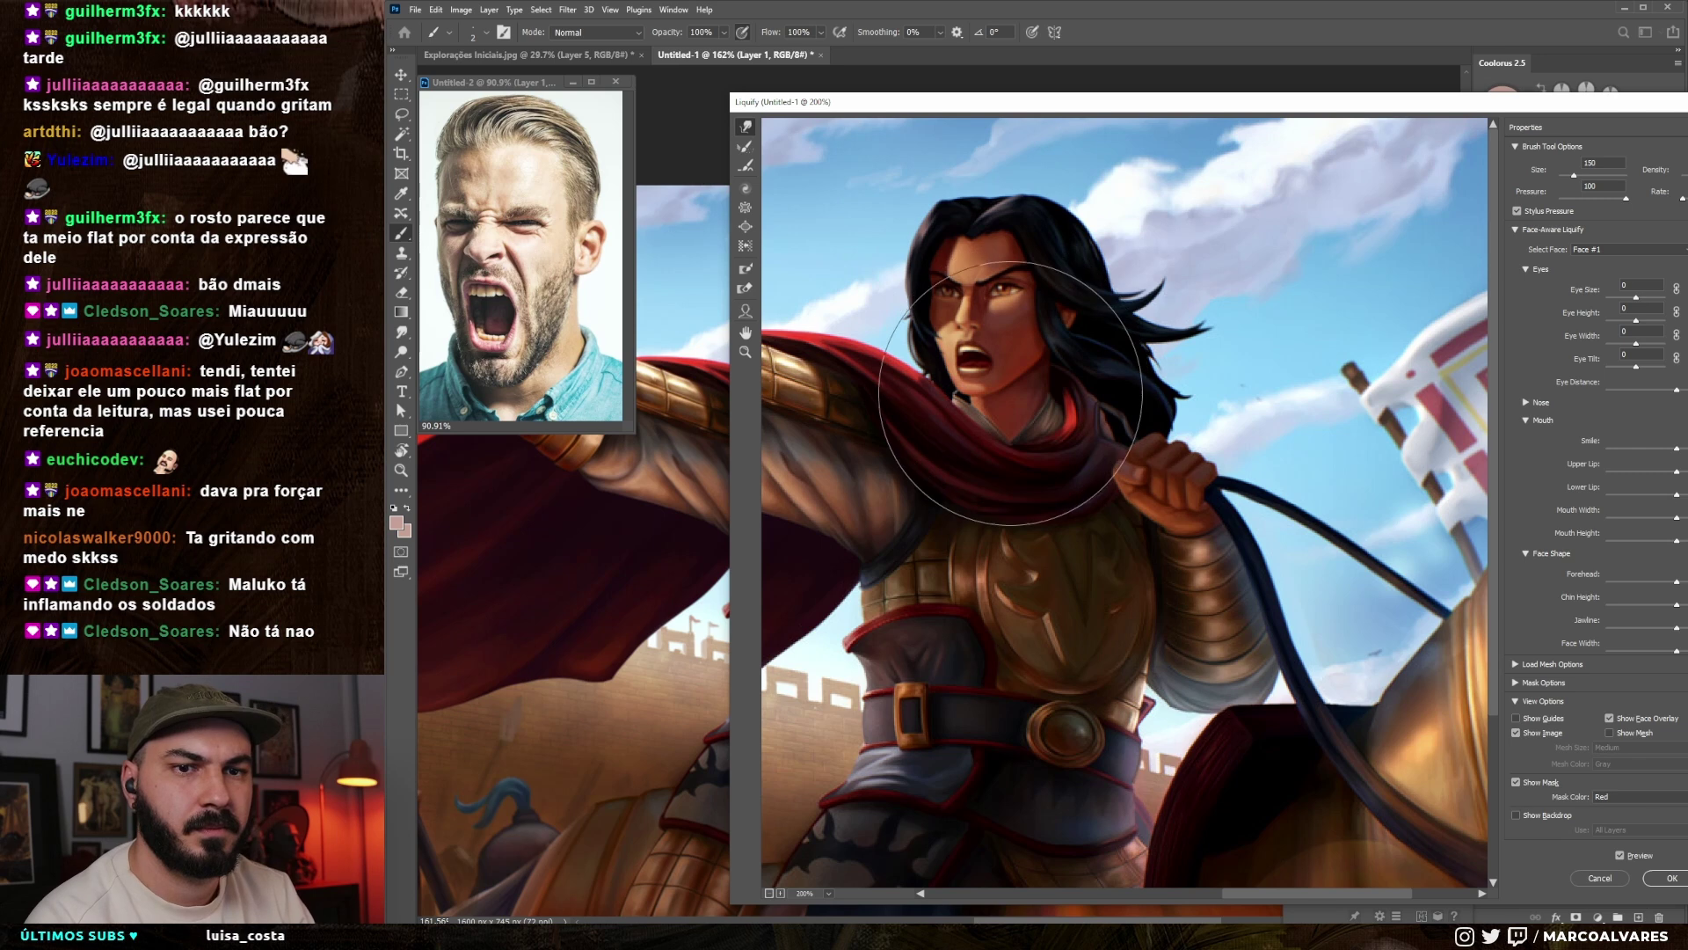
pyautogui.moveTo(1007, 386); pyautogui.dragTo(993, 386)
pyautogui.press(']')
pyautogui.press(']')
# - Reduce the warp brush to 35 and refine the rider's lit cheek and jaw near the ear
pyautogui.press('[')
pyautogui.press('[')
pyautogui.press('[')
pyautogui.press('[')
pyautogui.press('[')
pyautogui.press('[')
pyautogui.press('[')
pyautogui.press('[')
pyautogui.press('[')
pyautogui.press('[')
pyautogui.press('[')
pyautogui.press('[')
pyautogui.press('[')
pyautogui.press('[')
pyautogui.press('[')
pyautogui.press('[')
pyautogui.press('[')
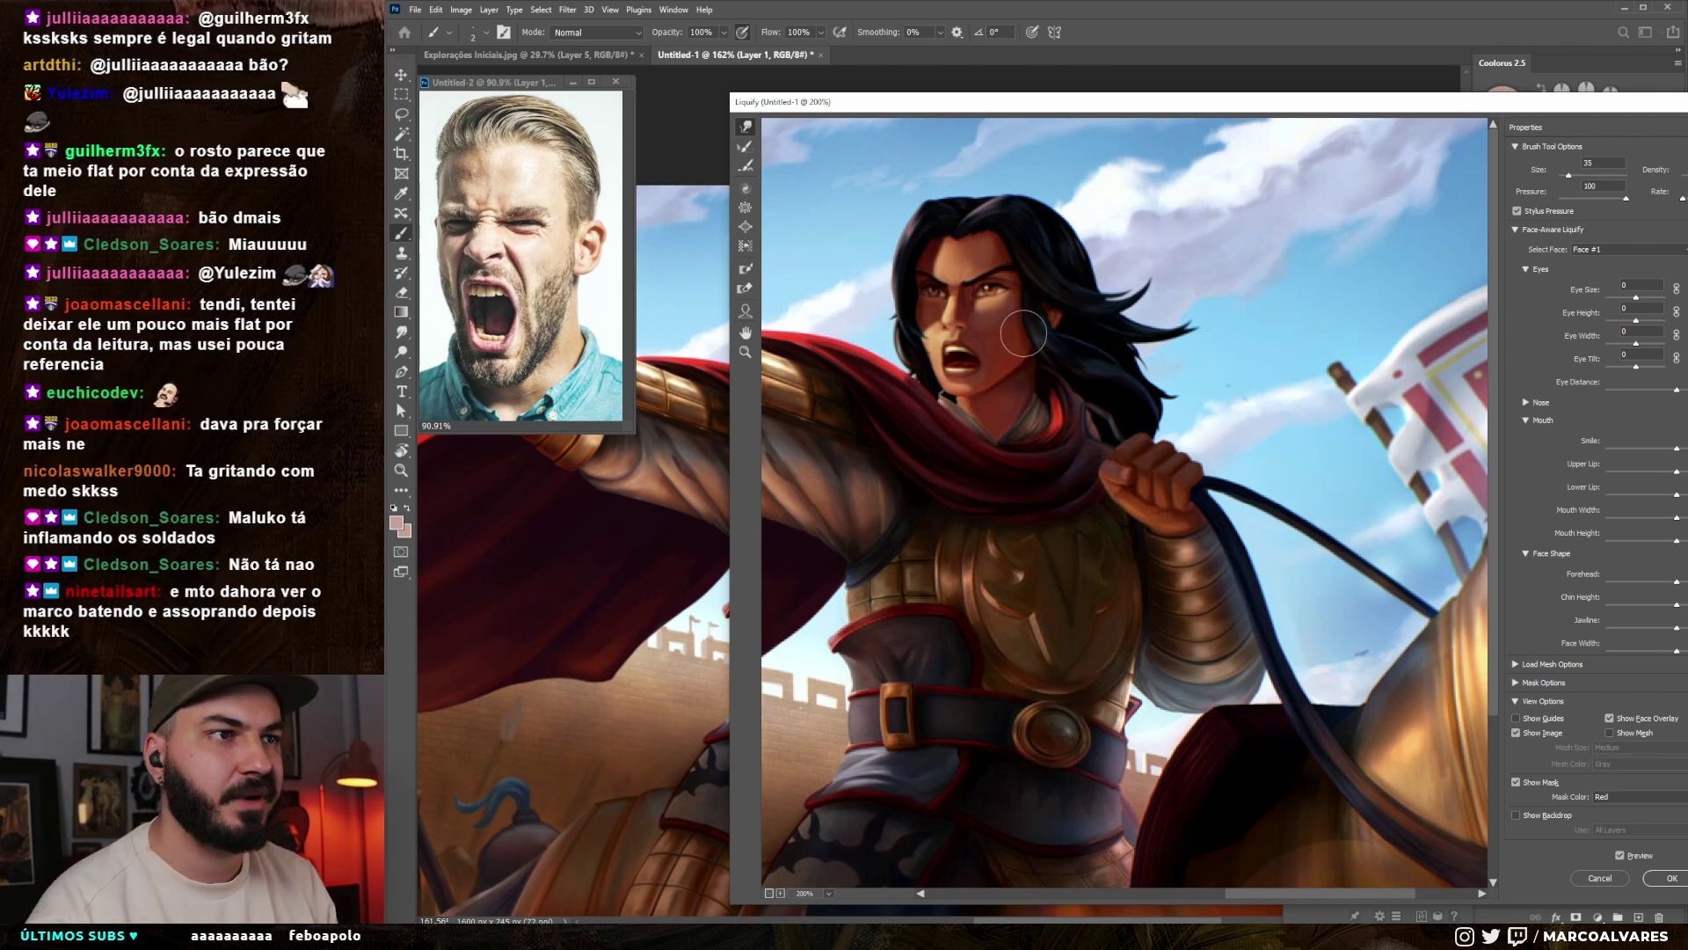
# - Refine the rider's open lips and mouth contour with warp brush sizes between 20 and 30
pyautogui.press('[')
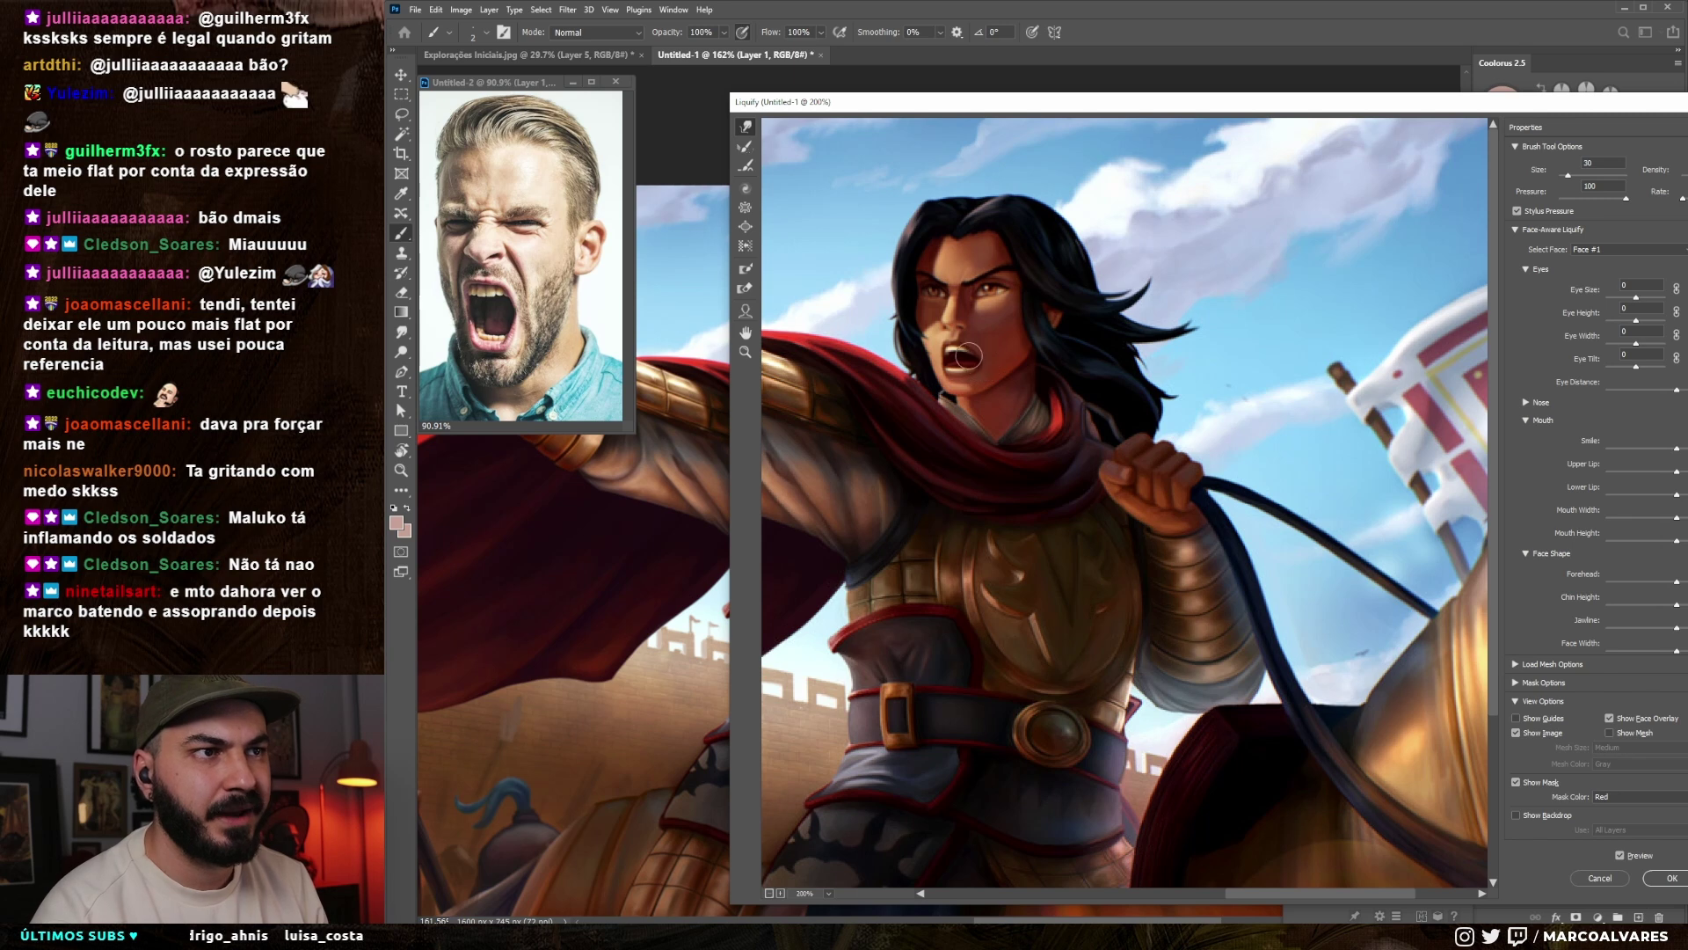
pyautogui.press('[')
pyautogui.press('[')
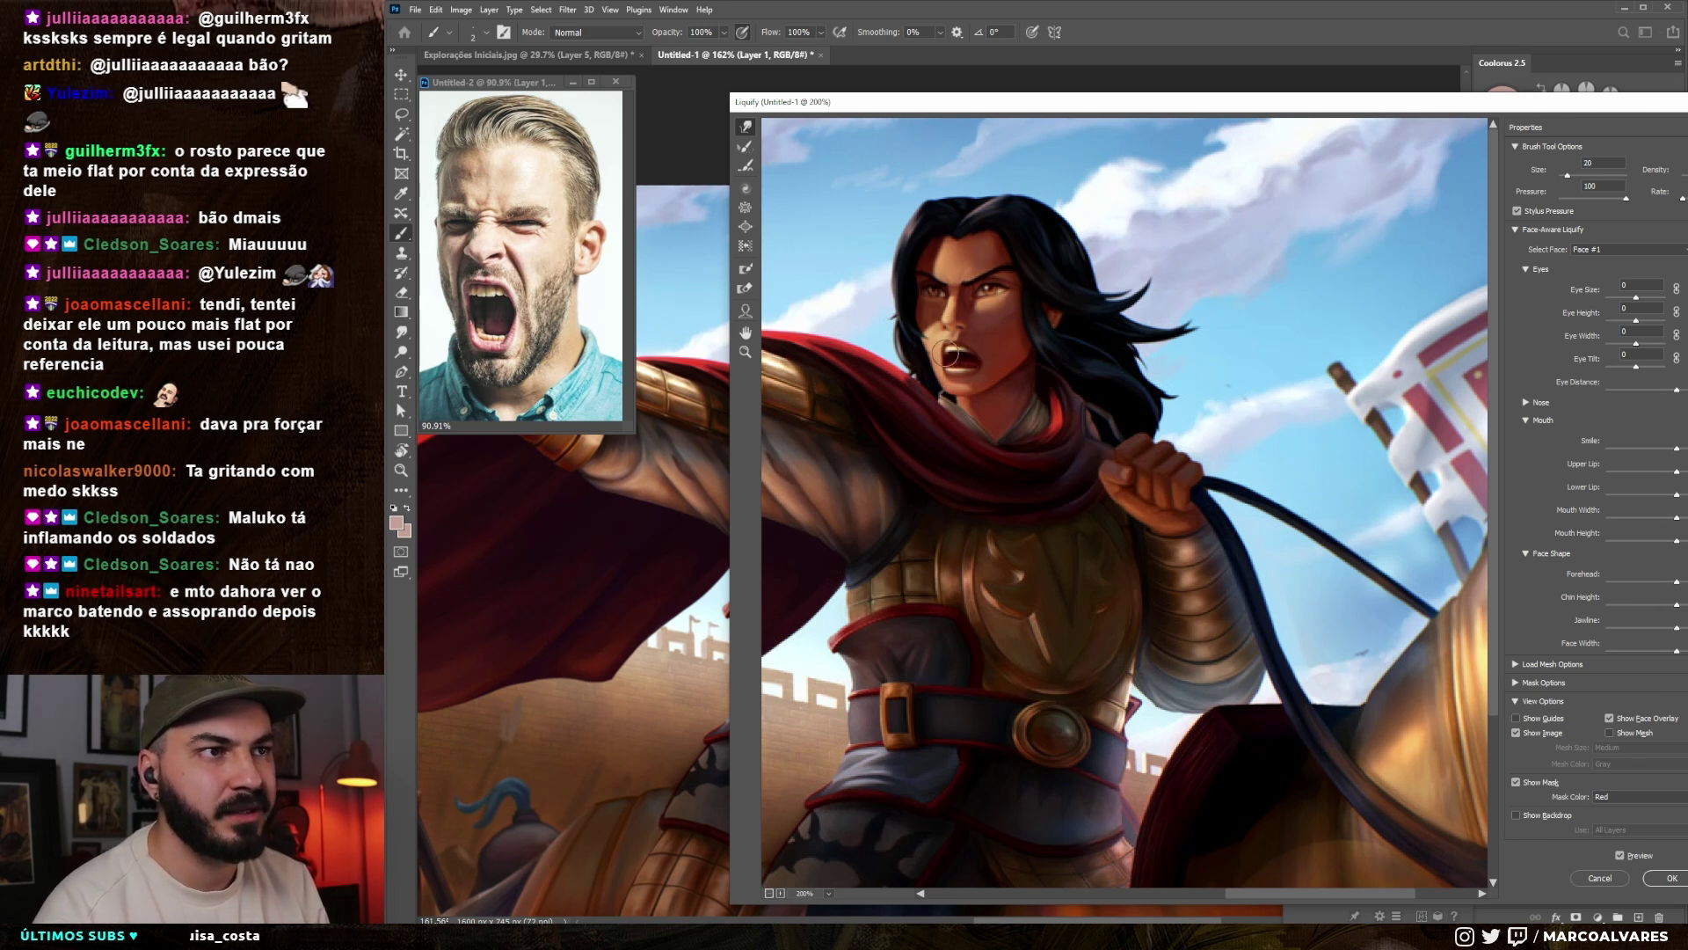
pyautogui.press(']')
pyautogui.press(']')
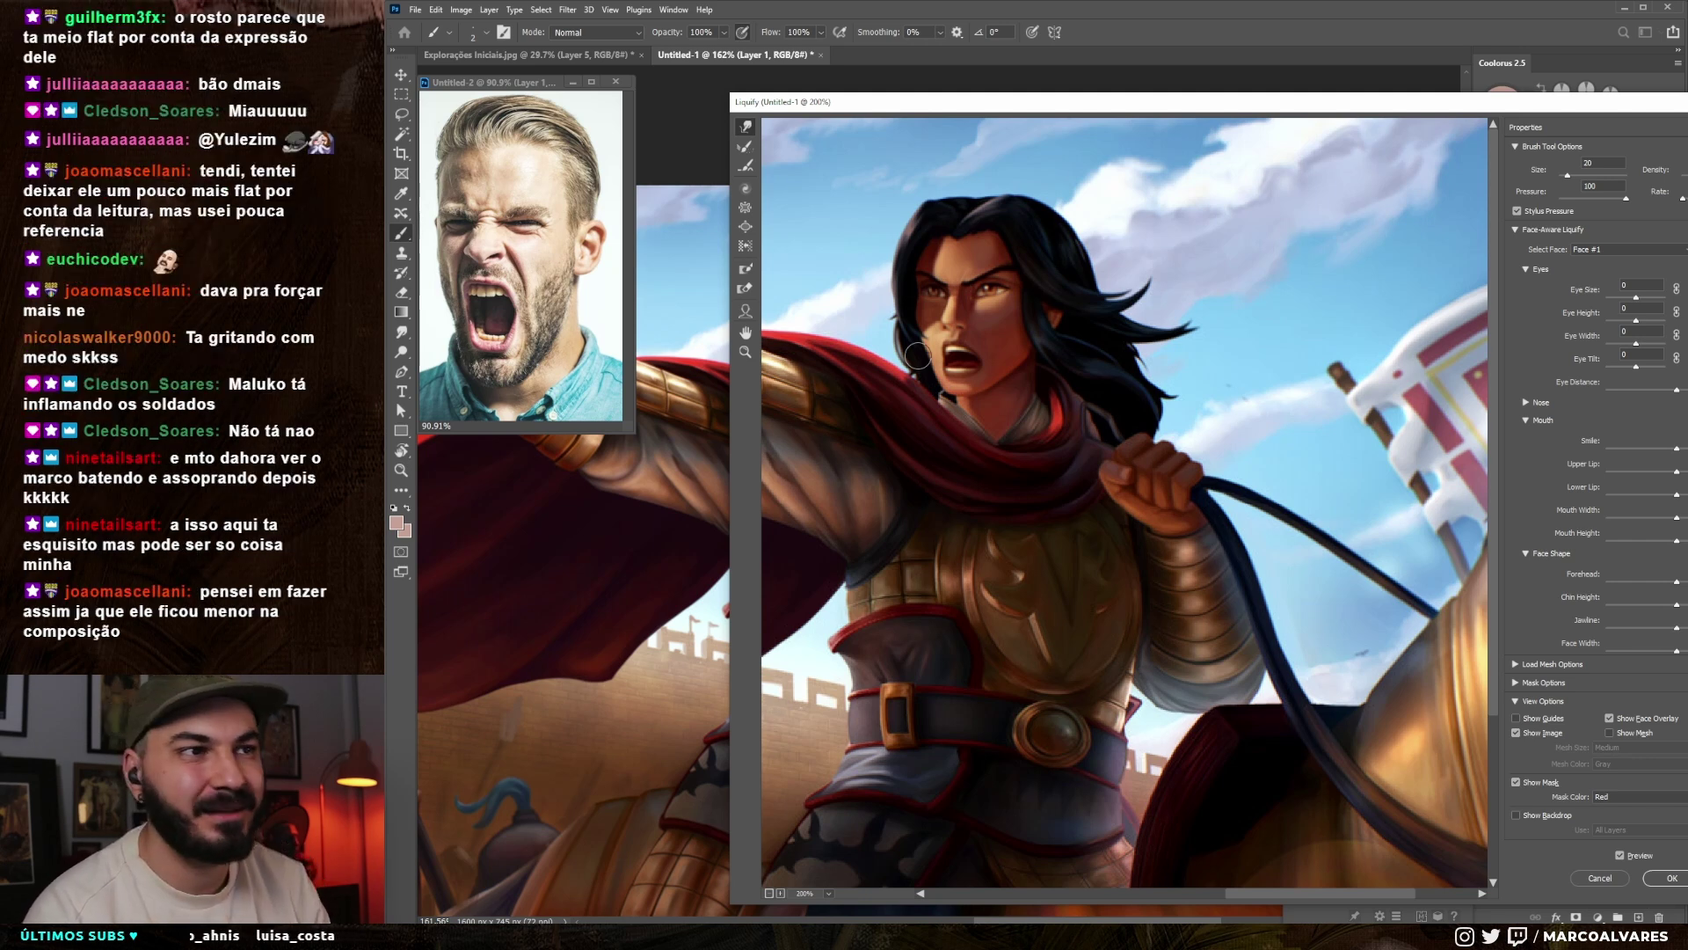
pyautogui.press(']')
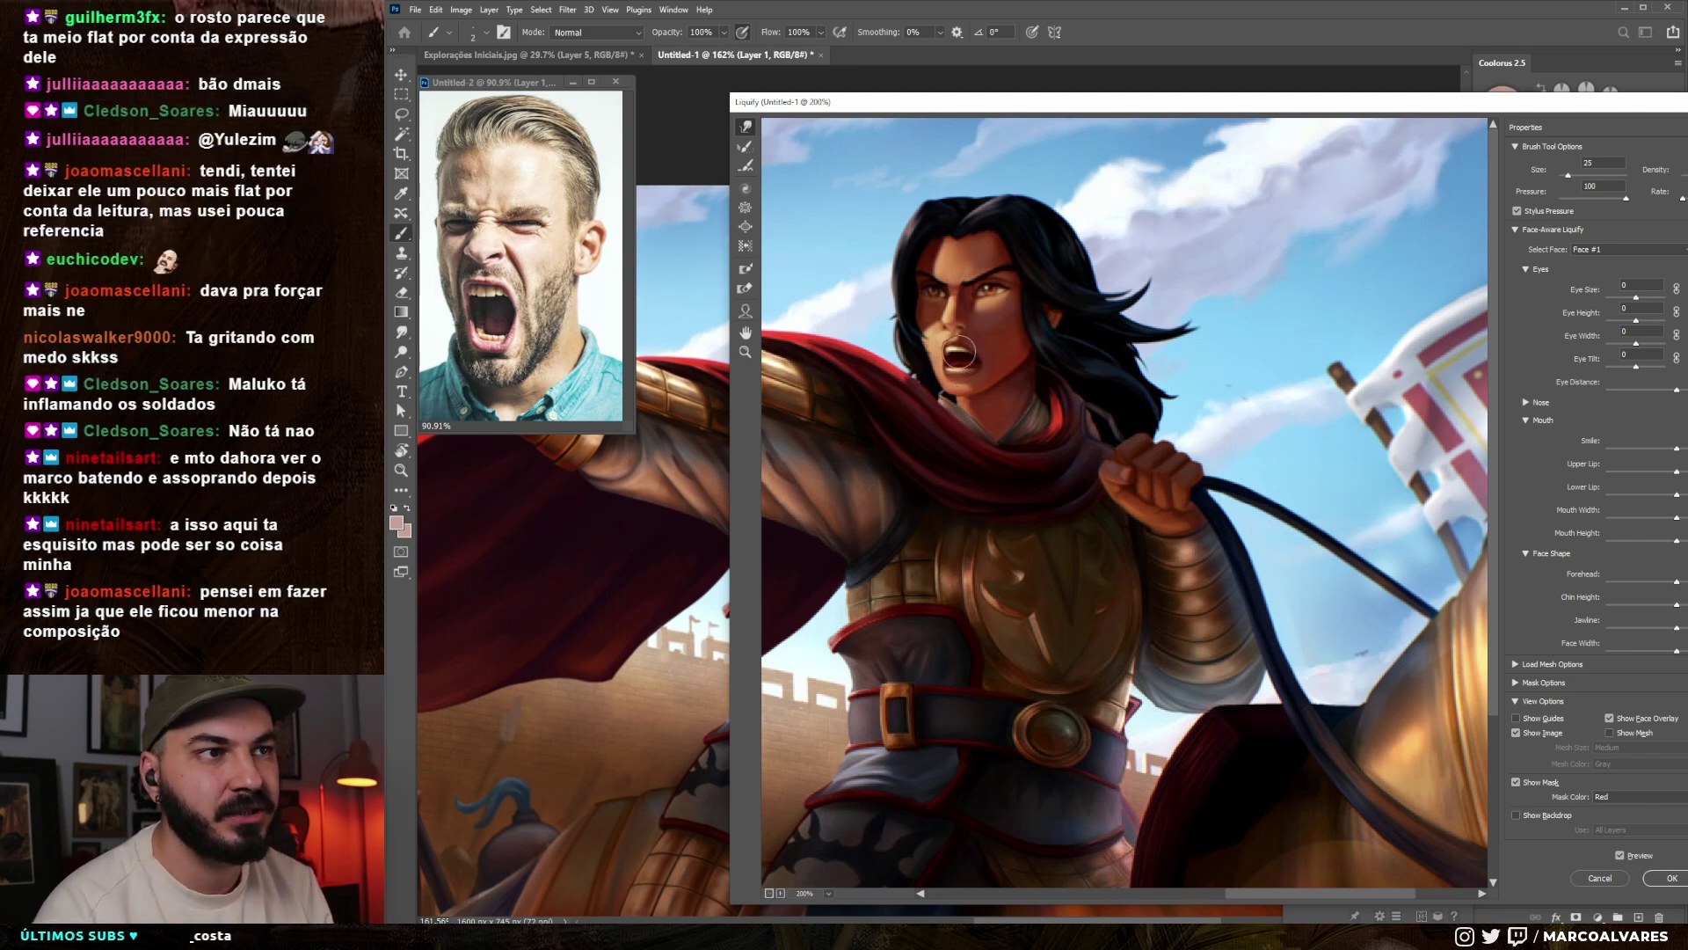
# - Enlarge the warp brush to about 125 and adjust the overall shape of the rider's face
pyautogui.press(']')
pyautogui.press(']')
pyautogui.press(']')
pyautogui.press(']')
pyautogui.press(']')
pyautogui.press(']')
pyautogui.press(']')
pyautogui.press(']')
pyautogui.press(']')
pyautogui.press(']')
pyautogui.press(']')
pyautogui.press(']')
pyautogui.press(']')
pyautogui.press(']')
pyautogui.press(']')
pyautogui.press(']')
pyautogui.press('[')
pyautogui.press('[')
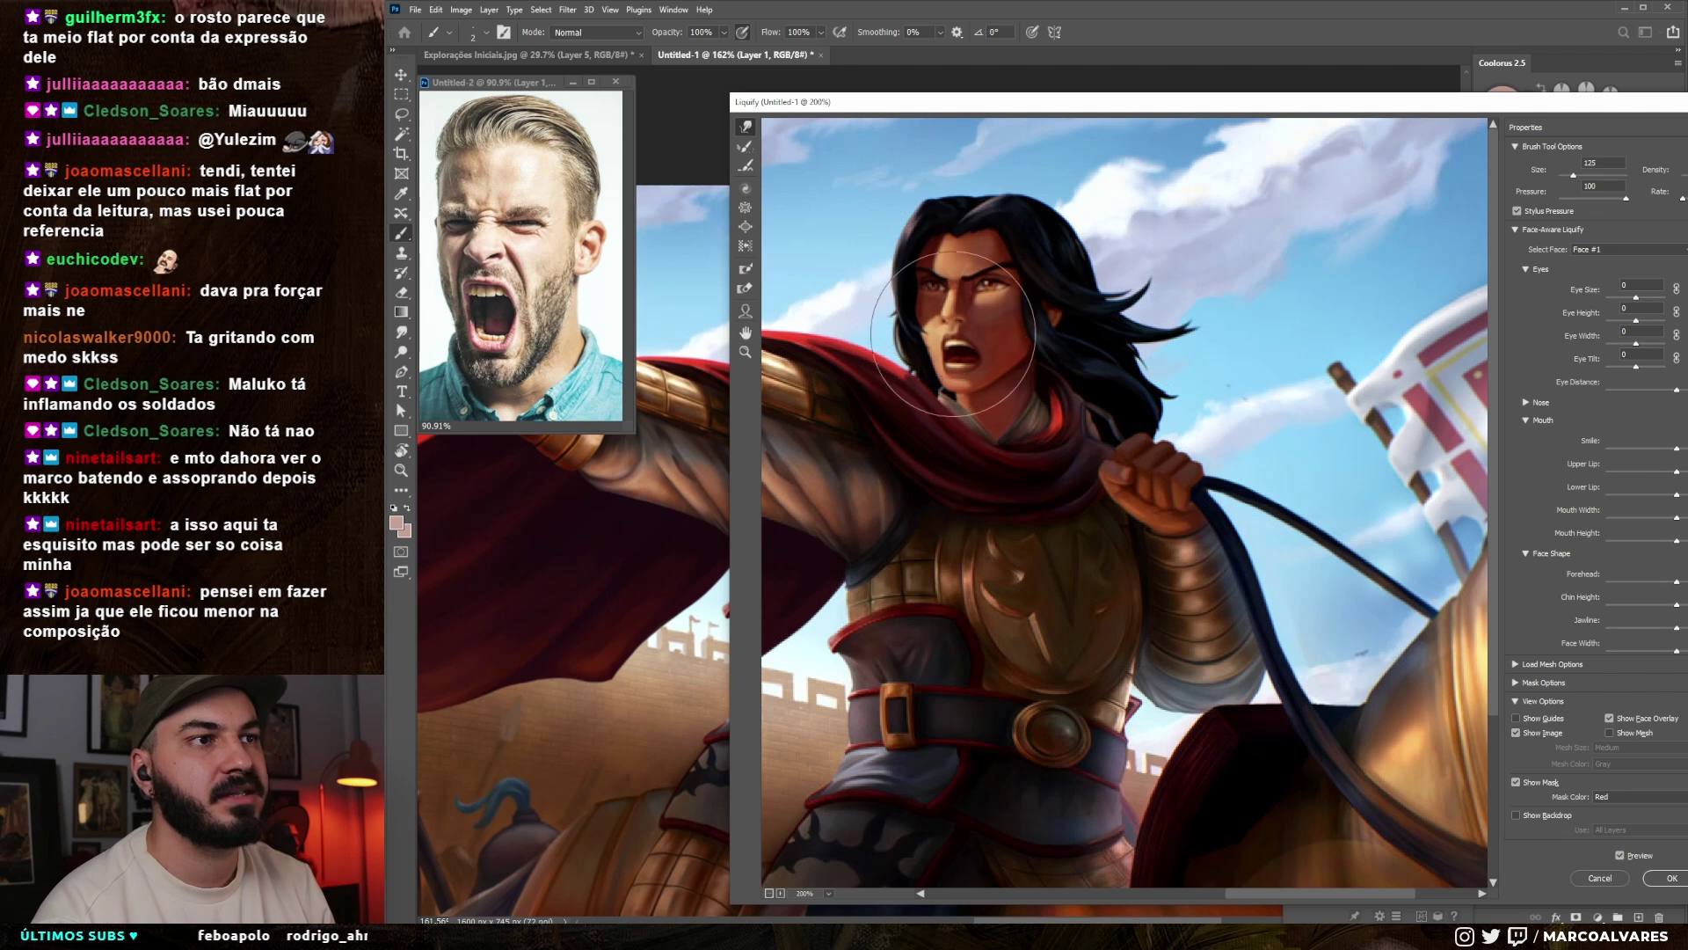
# - Push the shadowed side of the rider's face and mouth with warp brush sizes 80 to 90
pyautogui.press('[')
pyautogui.press(']')
pyautogui.press(']')
pyautogui.press(']')
pyautogui.press('[')
pyautogui.press('[')
pyautogui.press('[')
pyautogui.press('[')
pyautogui.press('[')
pyautogui.press('[')
pyautogui.press('[')
pyautogui.press('[')
pyautogui.press('[')
pyautogui.press('[')
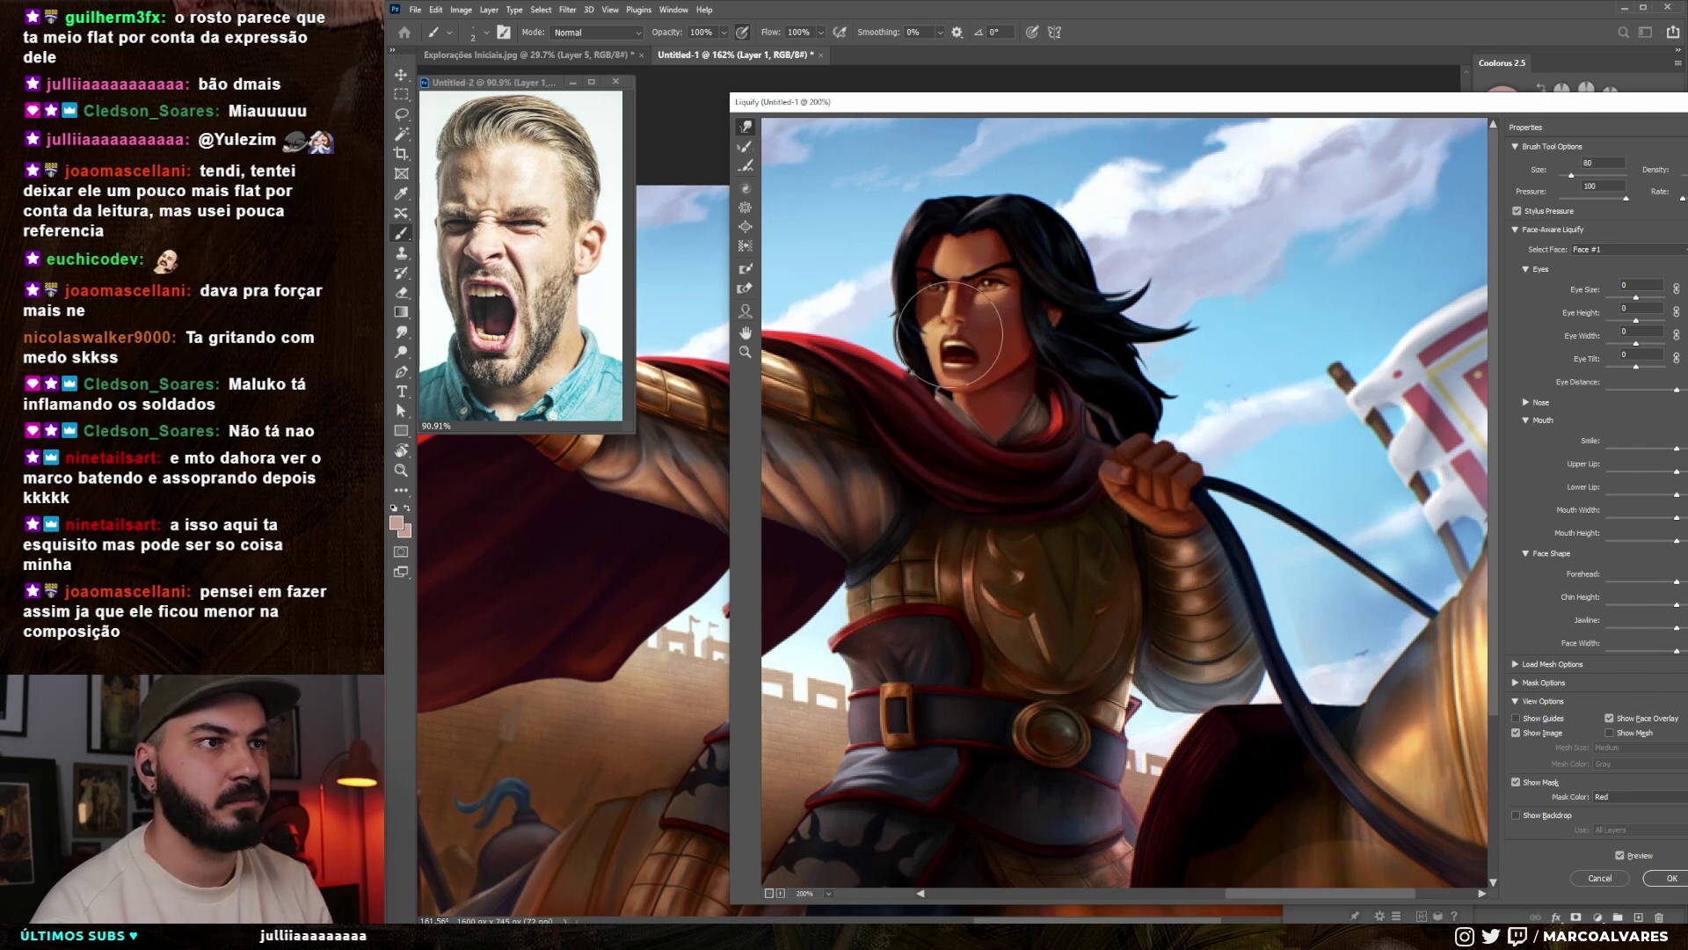
pyautogui.press(']')
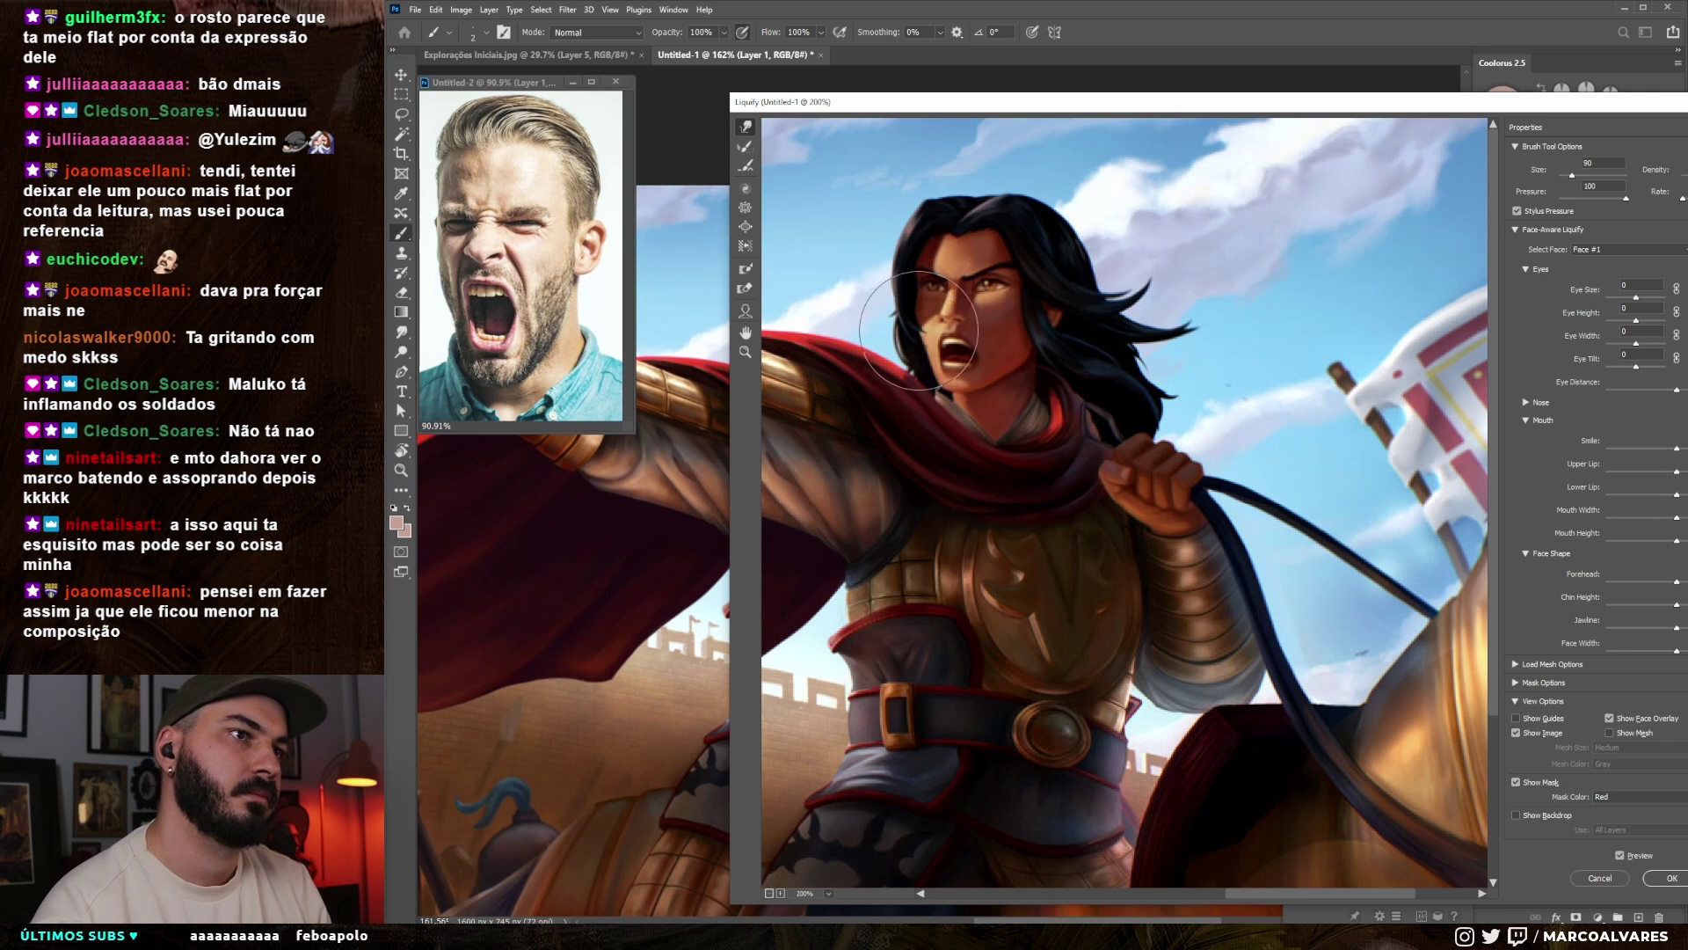
# - Compare the warped face with the original painting by switching the Liquify preview off and on
pyautogui.click(1623, 857)
pyautogui.click(1623, 857)
pyautogui.click(1623, 856)
pyautogui.click(1623, 857)
# - Enlarge the warp brush to 200 and adjust the overall shape of the rider's head and hair
pyautogui.press('[')
pyautogui.press('[')
pyautogui.press('[')
pyautogui.press(']')
pyautogui.press(']')
pyautogui.press(']')
pyautogui.press(']')
pyautogui.press(']')
pyautogui.press(']')
pyautogui.press(']')
pyautogui.press(']')
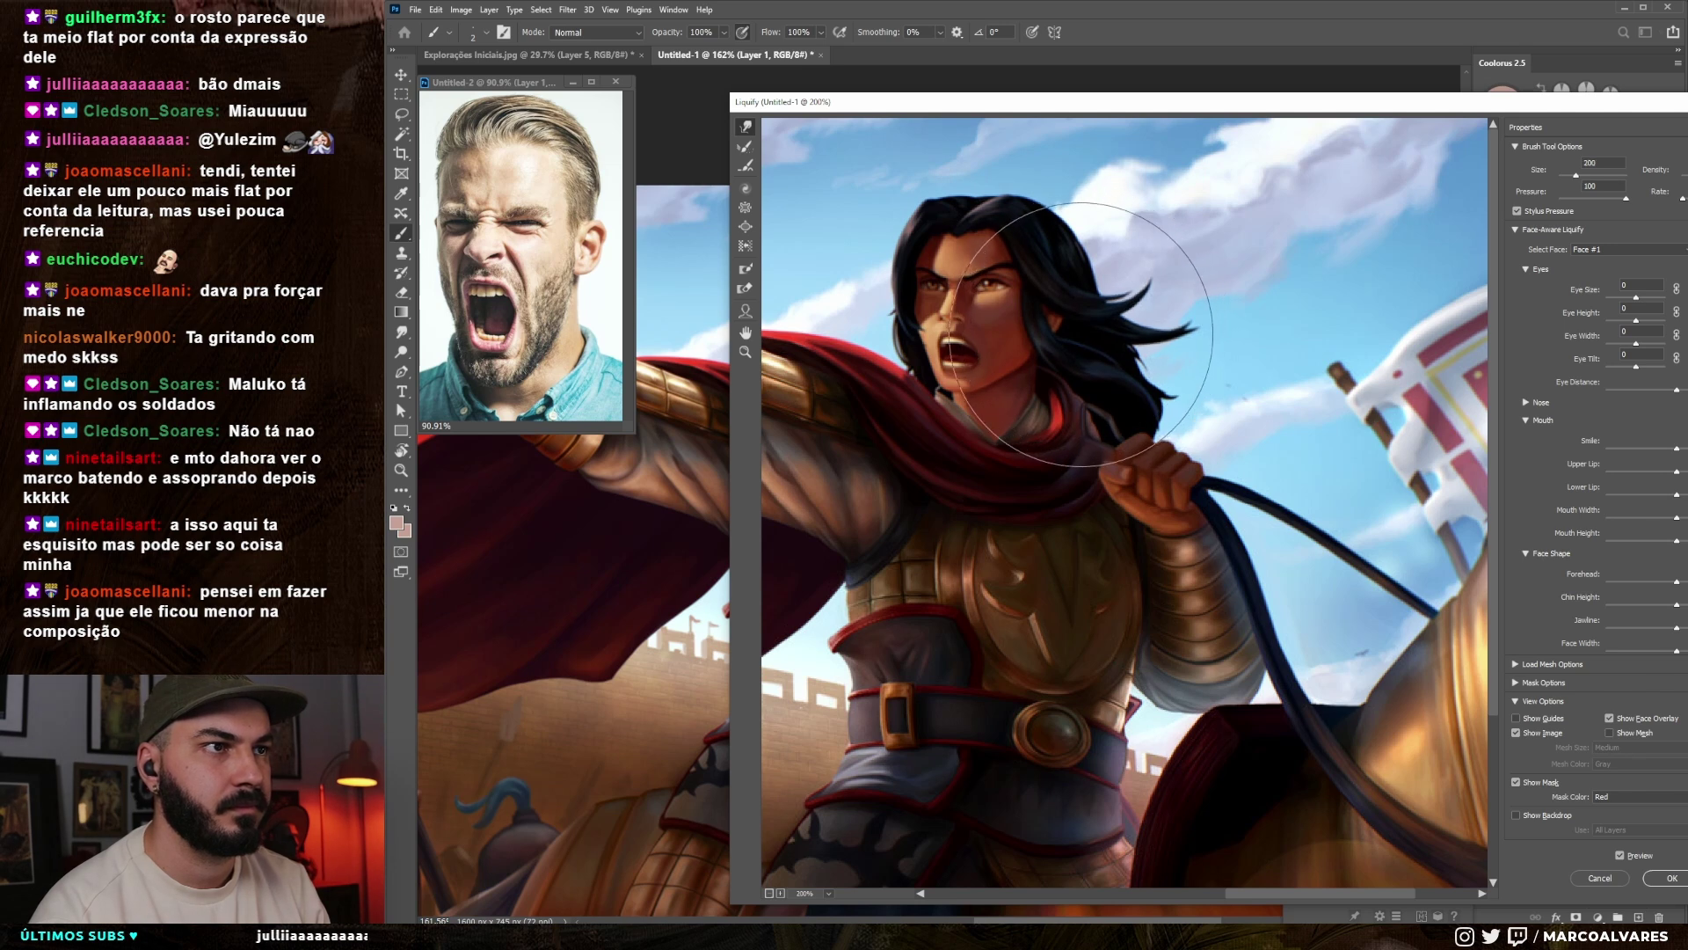
# - Reduce the warp brush to about 60 and reshape the rider's cheek and jaw around the open mouth
pyautogui.press('[')
pyautogui.press('[')
pyautogui.press('[')
pyautogui.press('[')
pyautogui.press('[')
pyautogui.press('[')
pyautogui.press('[')
pyautogui.press('[')
pyautogui.press('[')
pyautogui.press(']')
pyautogui.press(']')
pyautogui.press(']')
pyautogui.press(']')
pyautogui.press('[')
pyautogui.press('[')
pyautogui.press('[')
pyautogui.press('space')
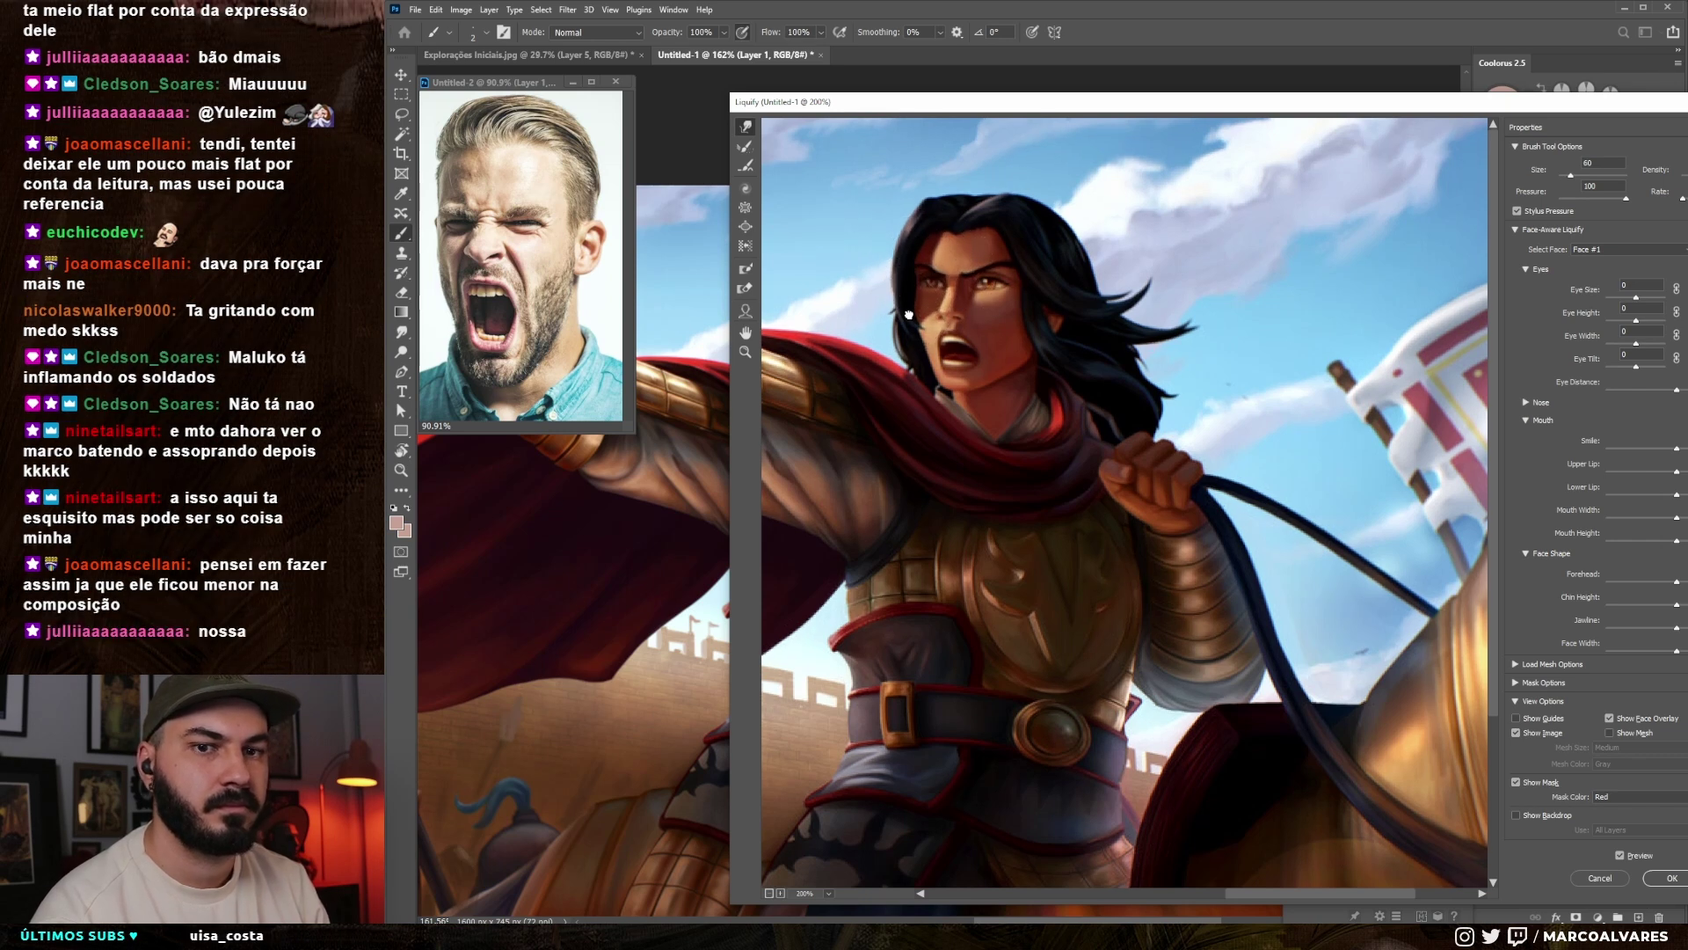
# - Shrink the warp brush to about 10 and refine small contours around the rider's mouth and chin
pyautogui.press(']')
pyautogui.press('[')
pyautogui.press('[')
pyautogui.press('[')
pyautogui.press('[')
pyautogui.press('[')
pyautogui.press('[')
pyautogui.press('[')
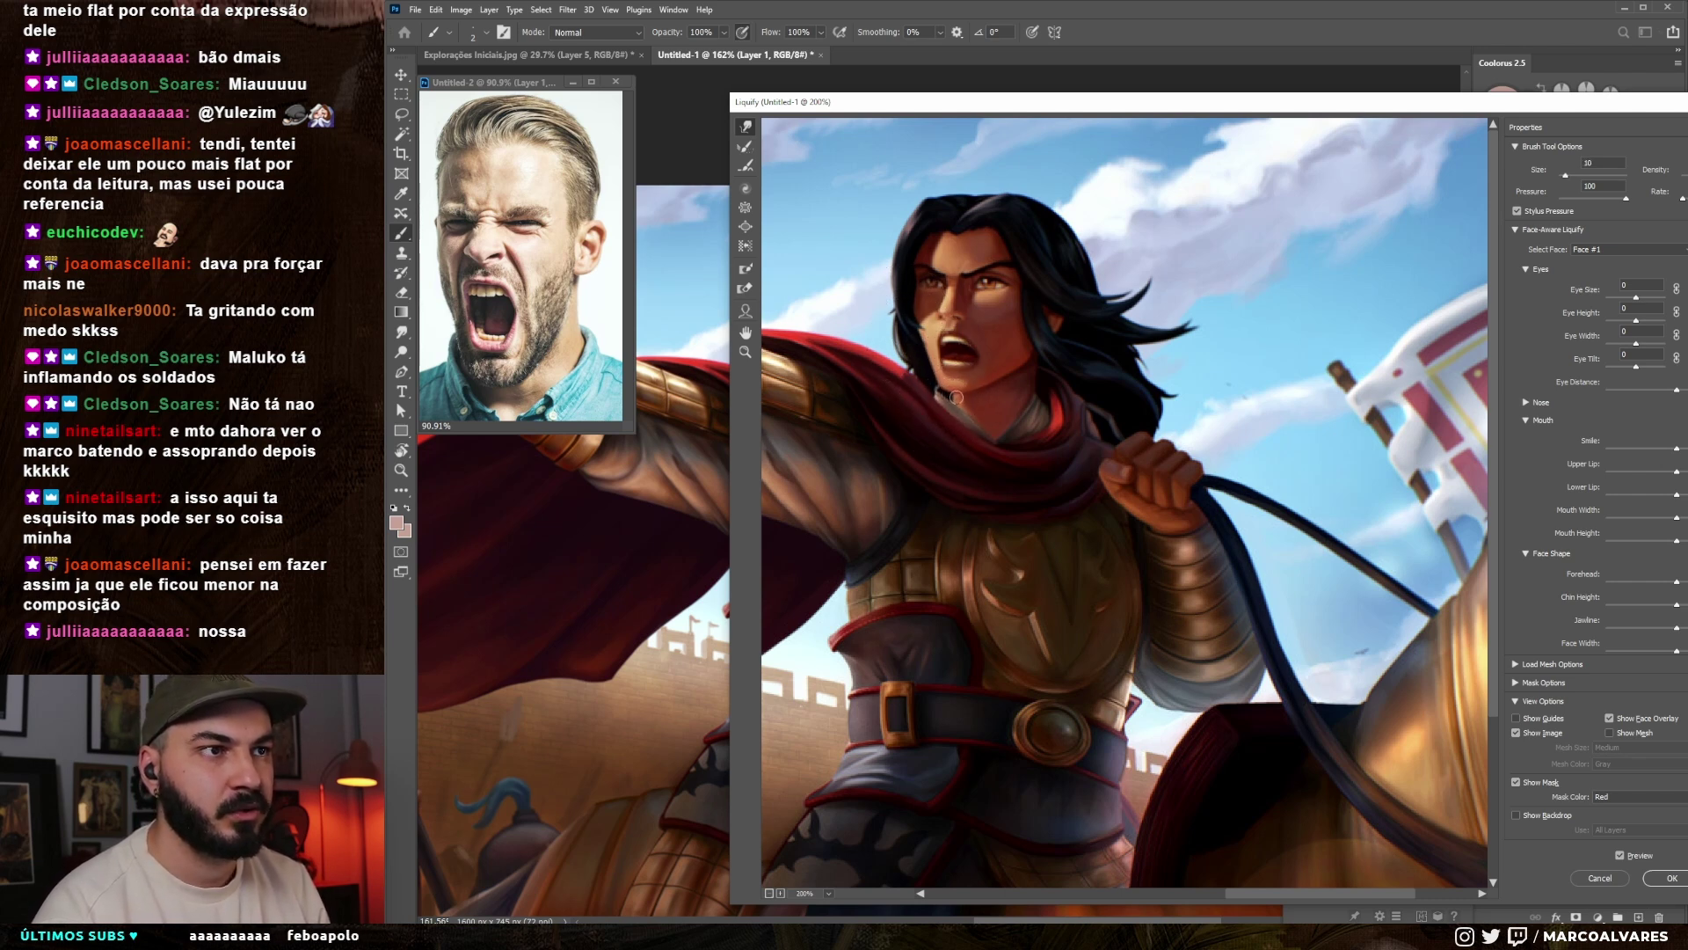
# - Adjust the rider's mouth and jaw with warp brush sizes 30 to 45 and apply the Liquify changes
pyautogui.press(']')
pyautogui.press(']')
pyautogui.press(']')
pyautogui.press(']')
pyautogui.press('[')
pyautogui.press('[')
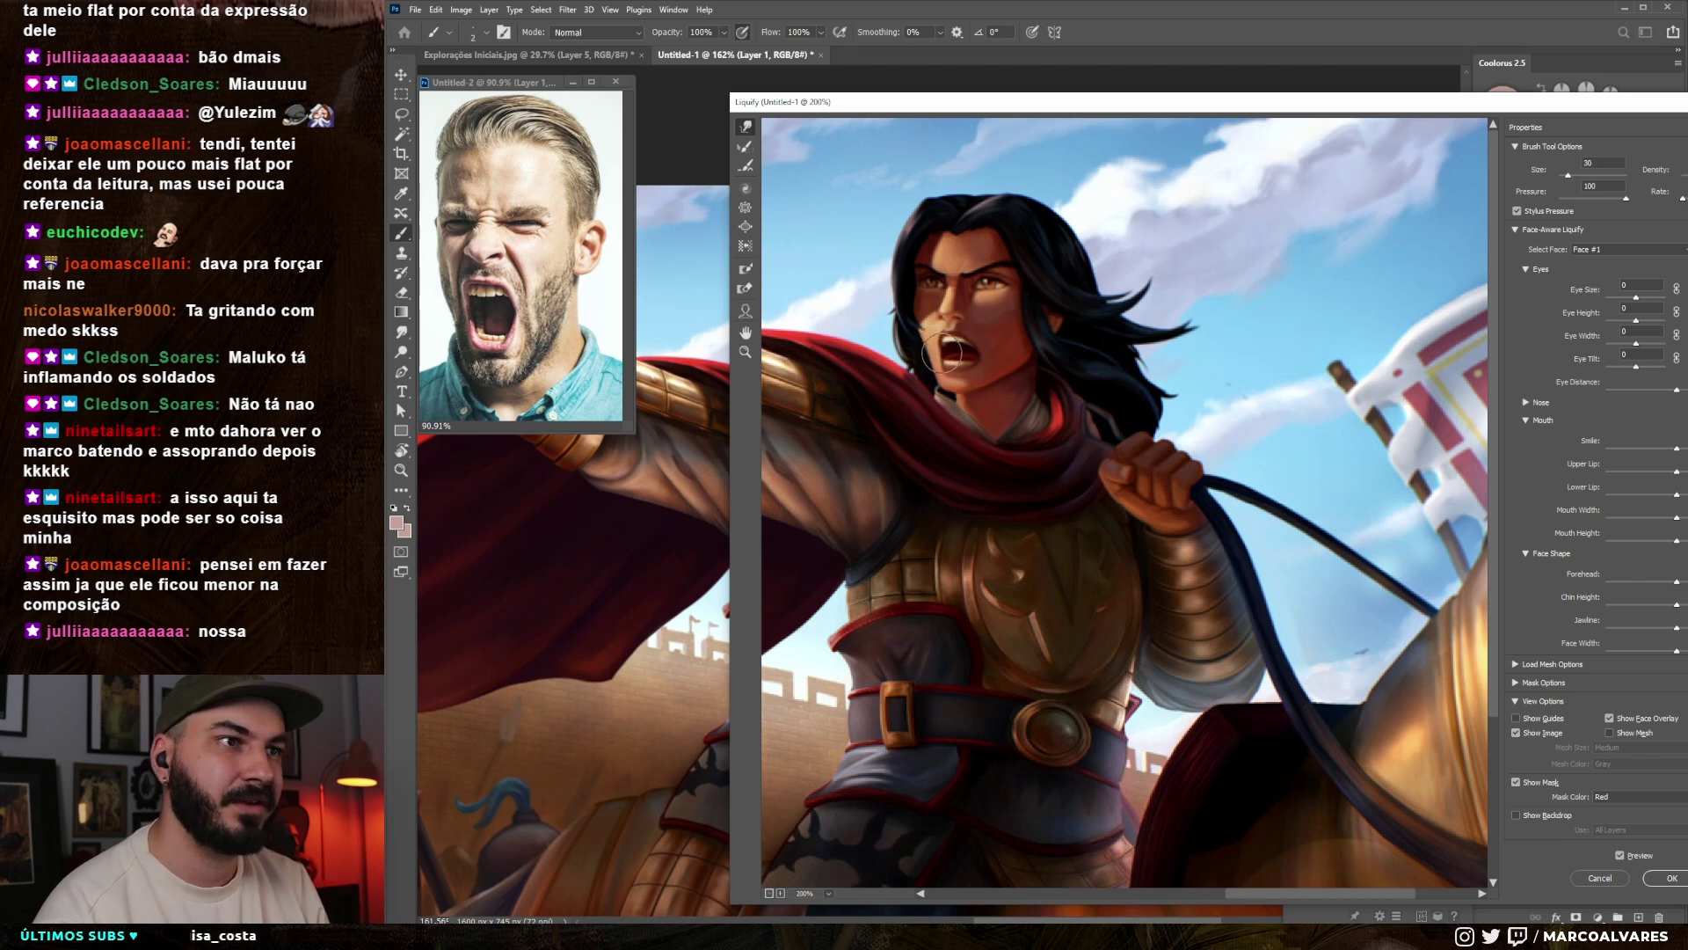
pyautogui.press(']')
pyautogui.press(']')
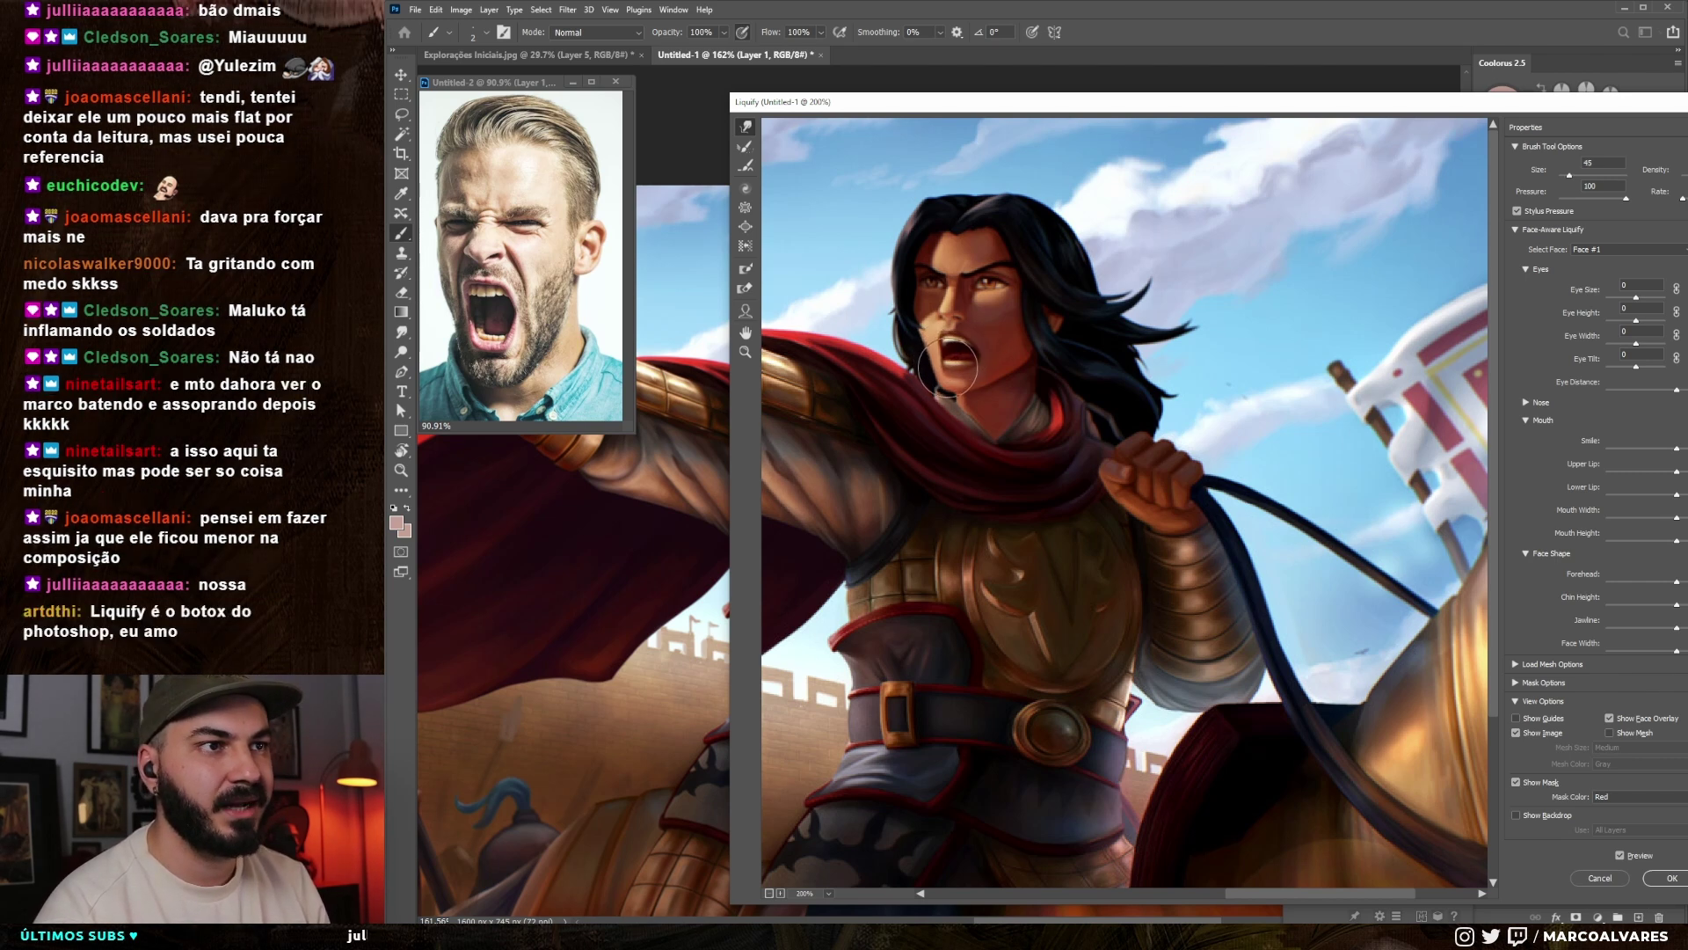
pyautogui.click(1671, 878)
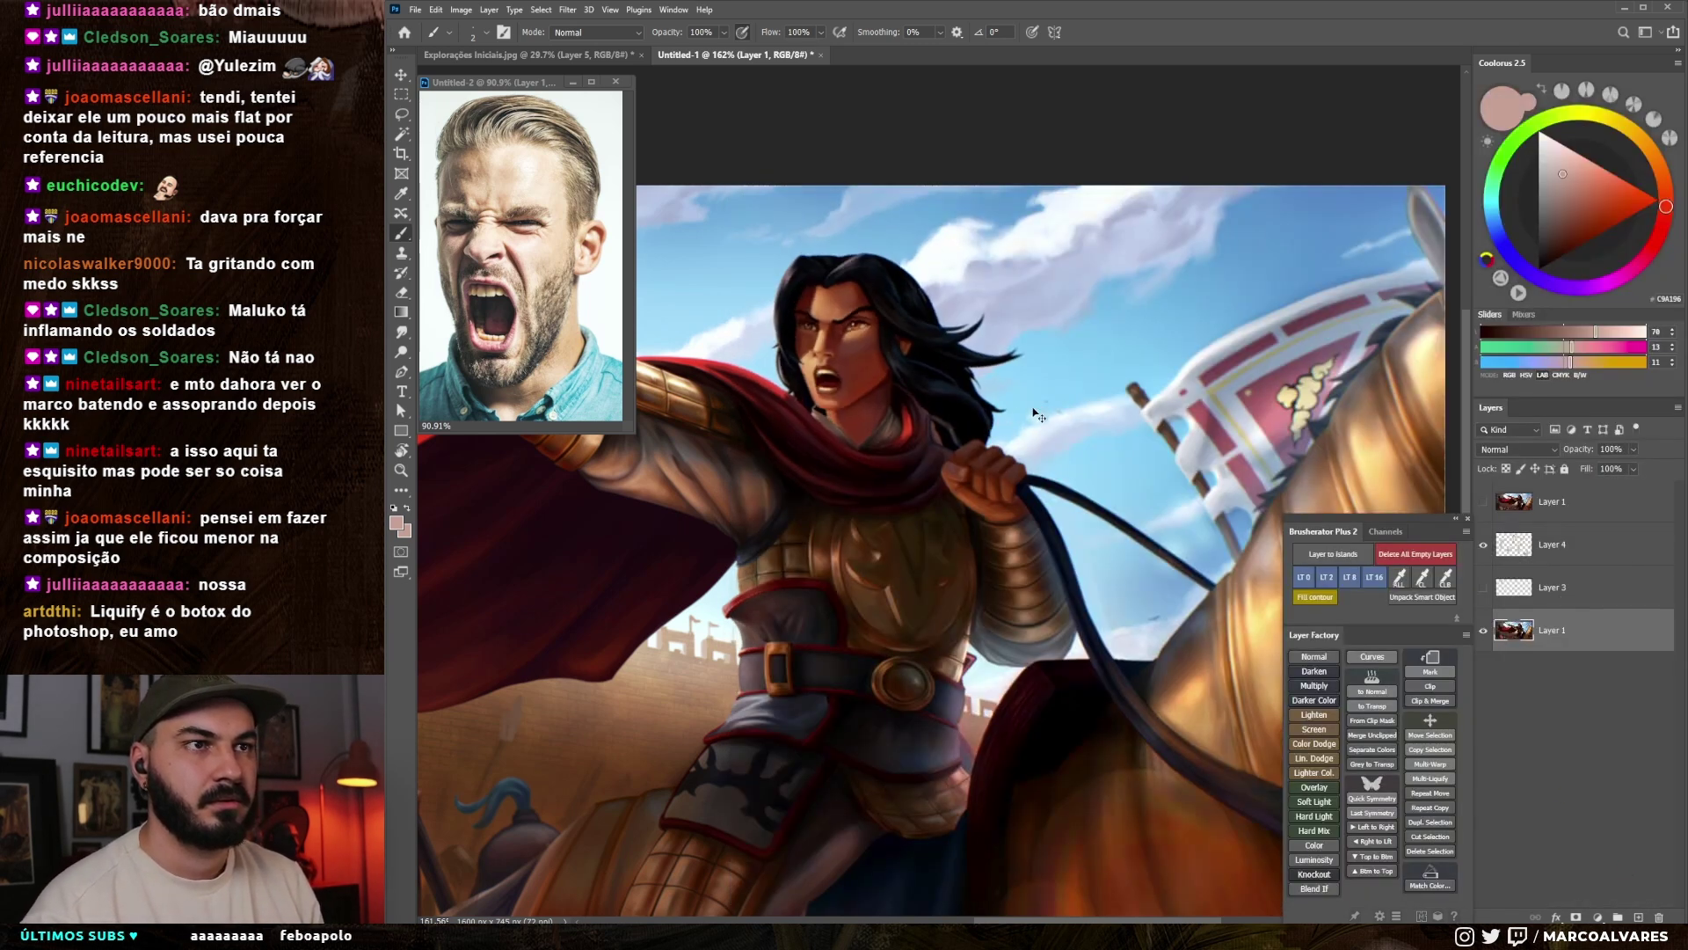
# - Compare the rider's face before and after the Liquify edit, at full-image and close-up scale
pyautogui.press('z')
pyautogui.moveTo(919, 464)
pyautogui.mouseDown()
pyautogui.moveTo(846, 468)
pyautogui.moveTo(924, 433)
pyautogui.mouseUp()
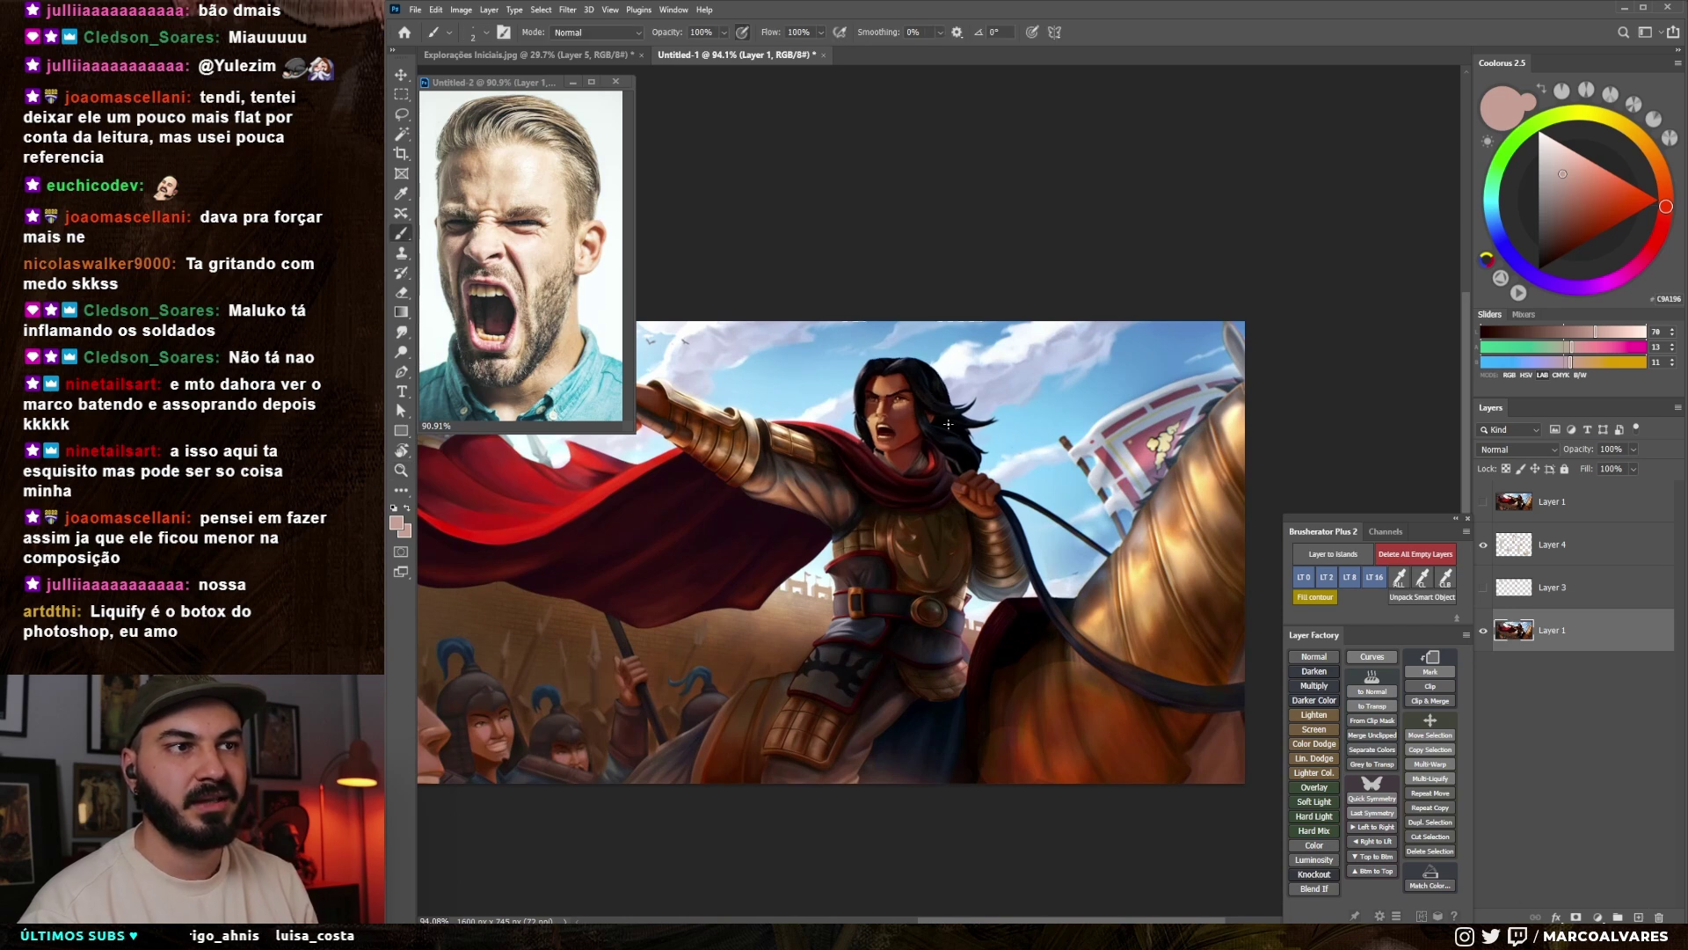
pyautogui.press('z')
pyautogui.moveTo(930, 423); pyautogui.dragTo(955, 403)
pyautogui.hotkey('ctrl', 'z')
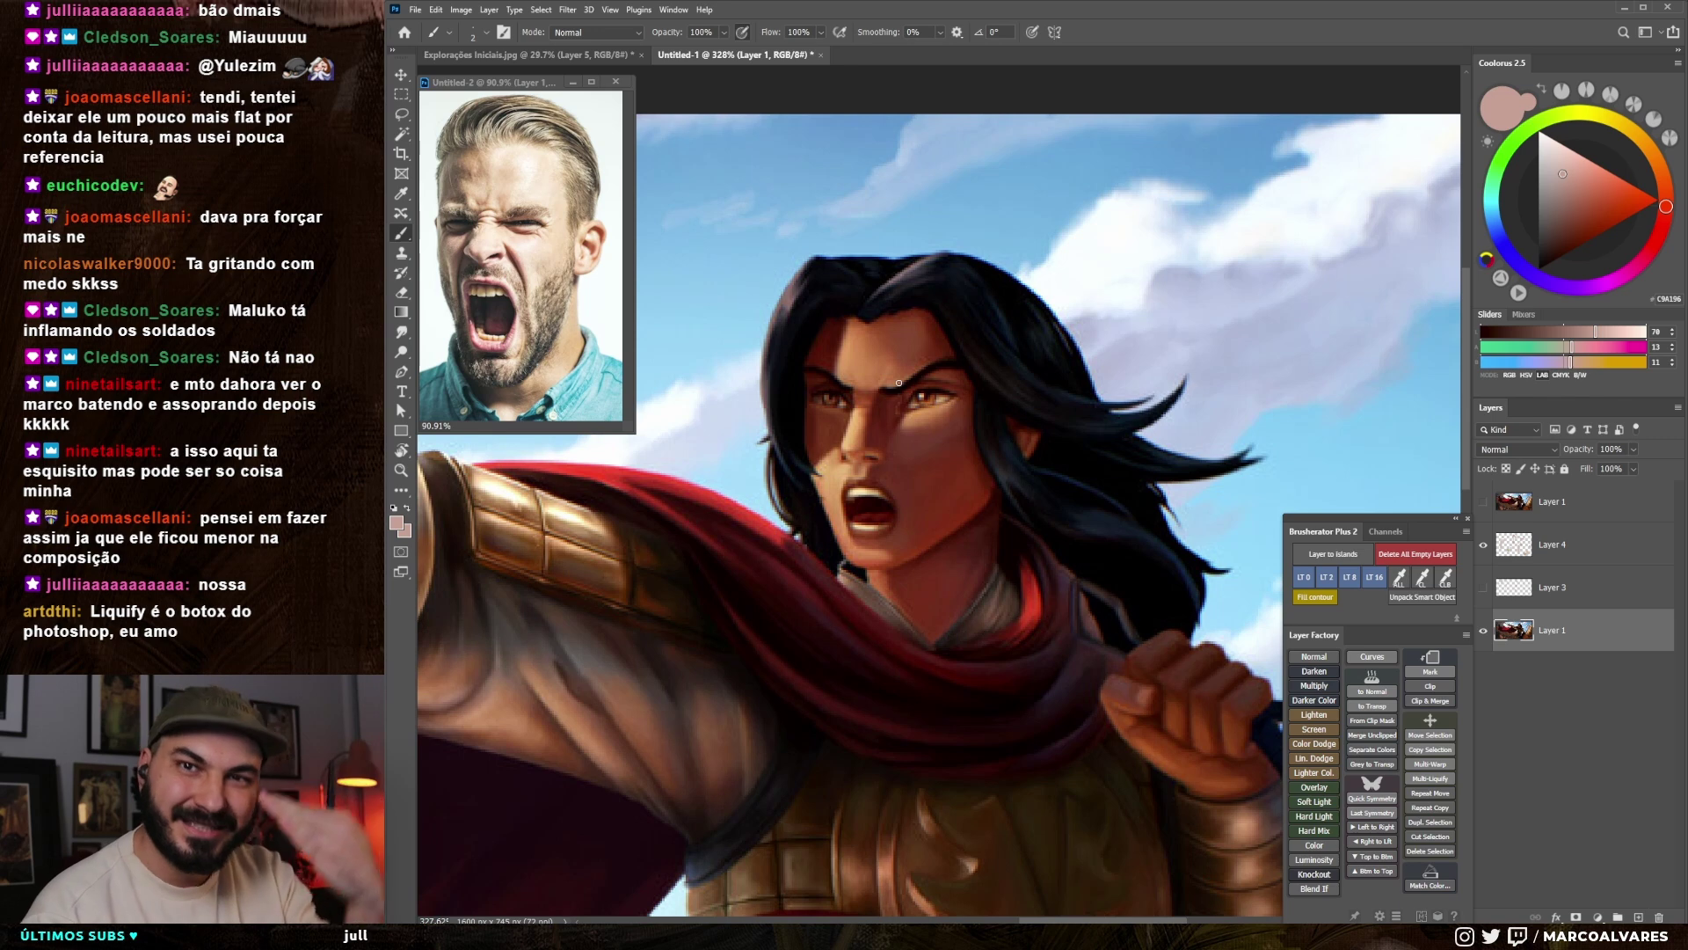
pyautogui.hotkey('ctrl', 'shift', 'z')
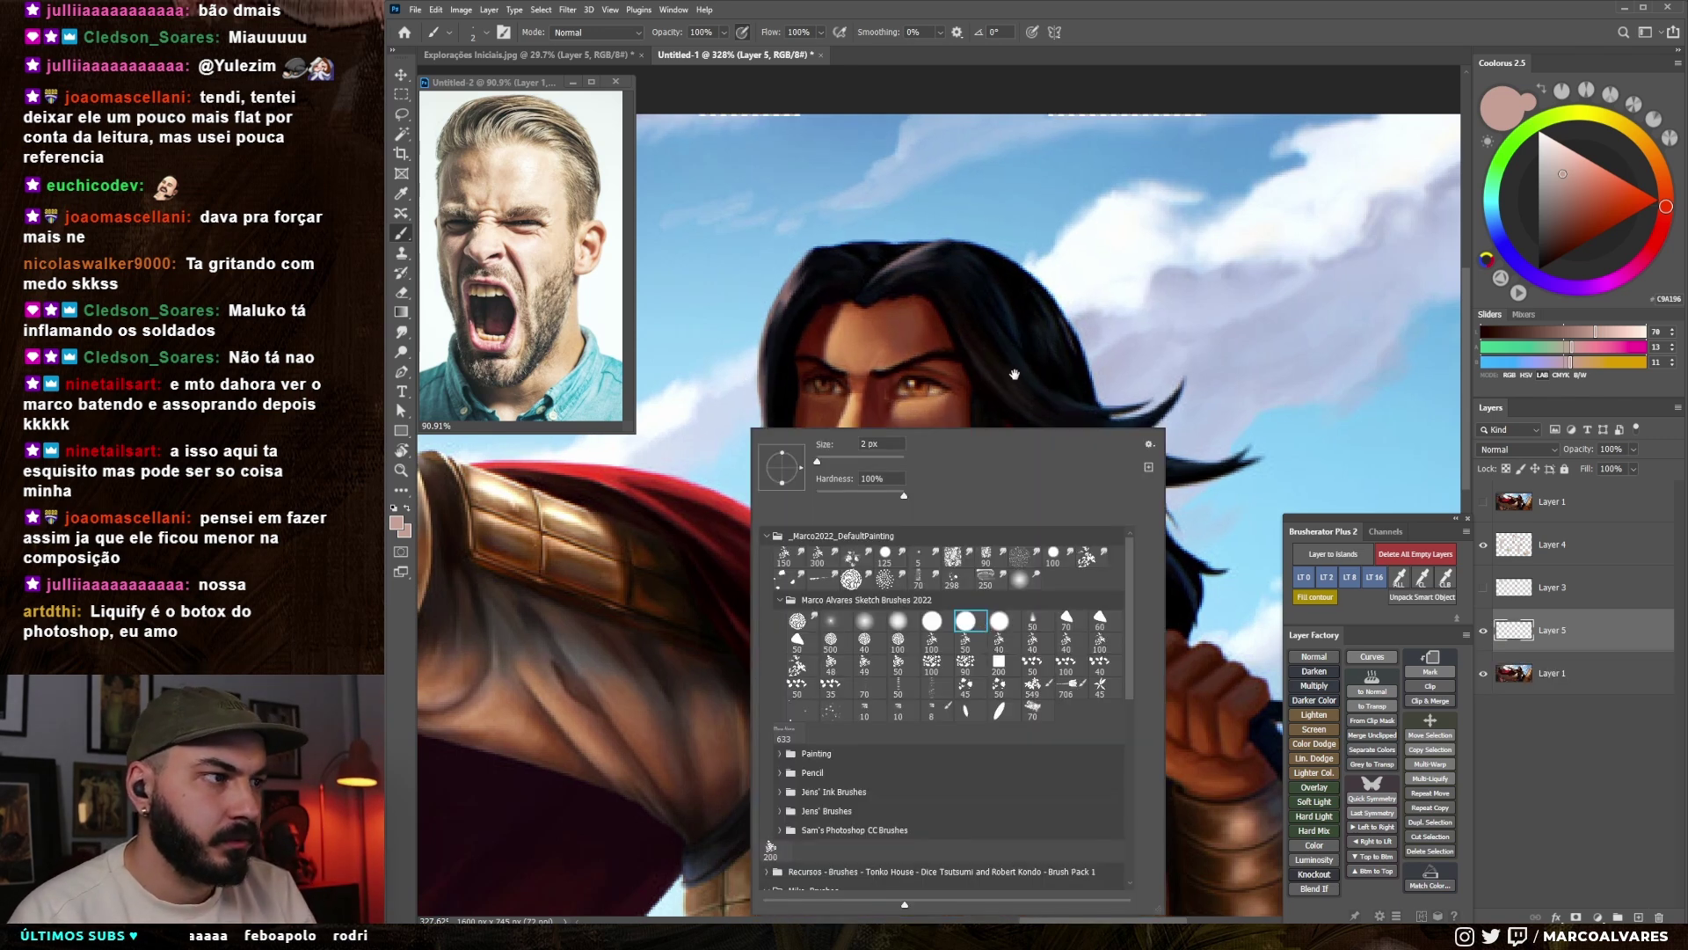
# - Paint a sampled warm skin tone beneath the rider's near eye on a new layer, using an enlarged brush
pyautogui.click(1015, 374)
pyautogui.keyDown('alt'); pyautogui.click(942, 399); pyautogui.keyUp('alt')
pyautogui.press(']')
pyautogui.press(']')
pyautogui.press(']')
pyautogui.moveTo(923, 401)
pyautogui.mouseDown()
pyautogui.moveTo(898, 384)
pyautogui.moveTo(901, 445)
pyautogui.moveTo(922, 394)
pyautogui.moveTo(946, 402)
pyautogui.mouseUp()
pyautogui.press(']')
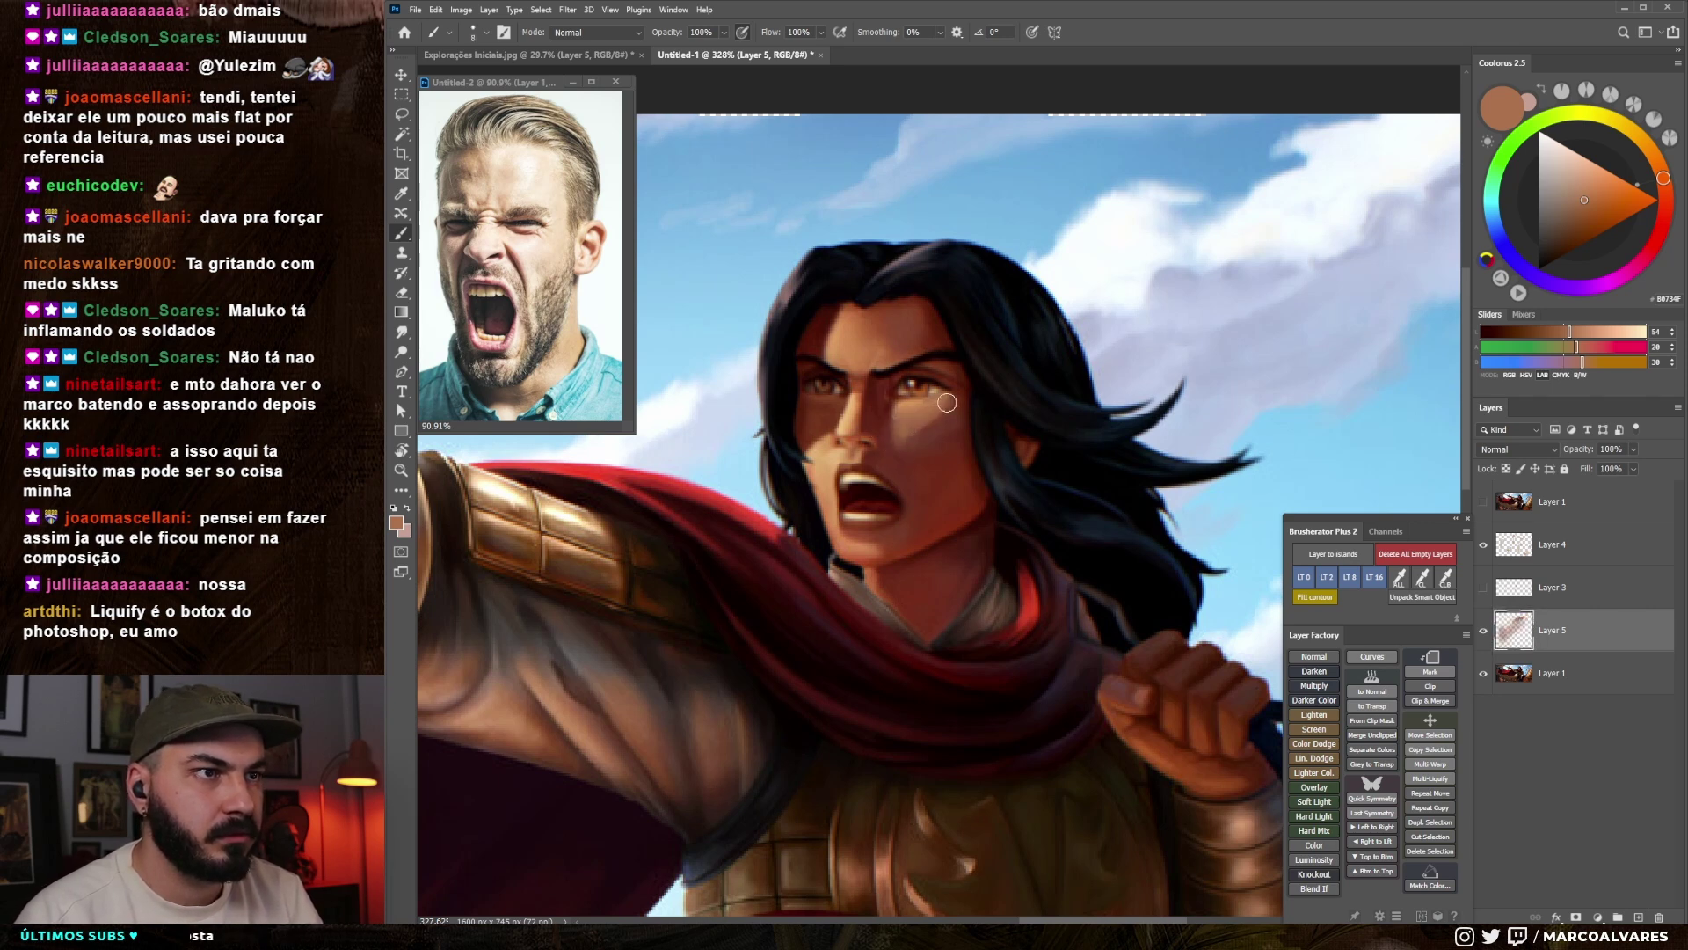
# - Define the near eye's outer corner and the frown between the eyebrows with sampled dark reddish-brown tones
pyautogui.keyDown('alt'); pyautogui.click(953, 408); pyautogui.keyUp('alt')
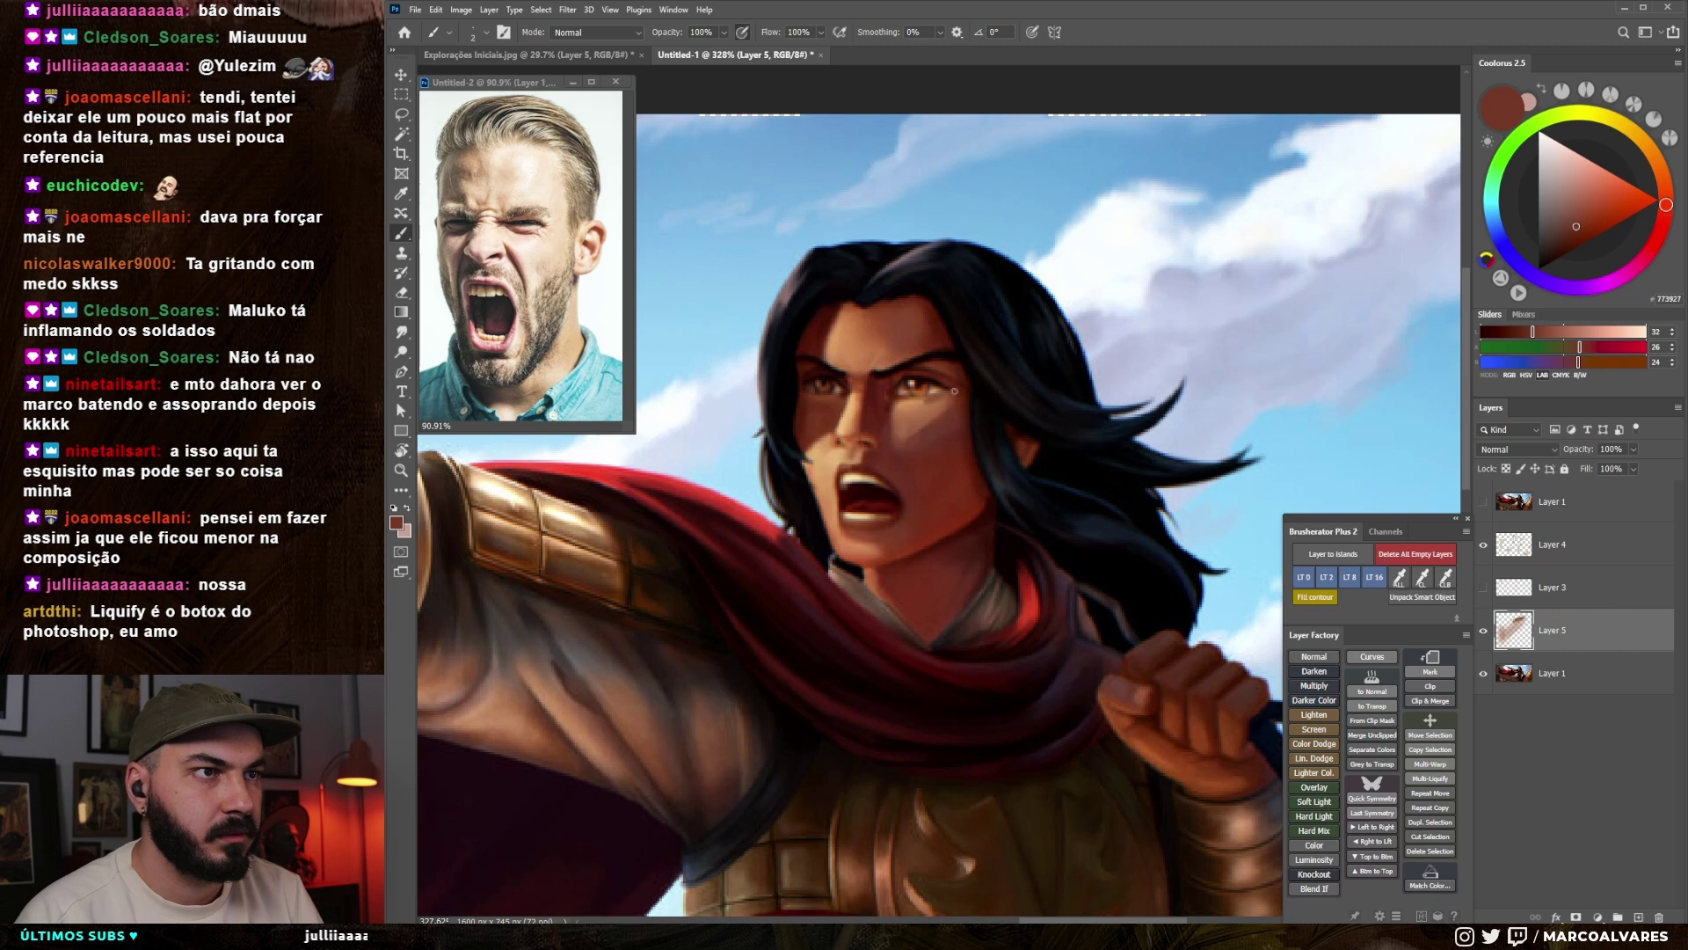
pyautogui.keyDown('alt'); pyautogui.click(932, 397); pyautogui.keyUp('alt')
pyautogui.keyDown('alt'); pyautogui.click(923, 356); pyautogui.keyUp('alt')
pyautogui.keyDown('alt'); pyautogui.click(868, 365); pyautogui.keyUp('alt')
pyautogui.keyDown('alt'); pyautogui.click(870, 375); pyautogui.keyUp('alt')
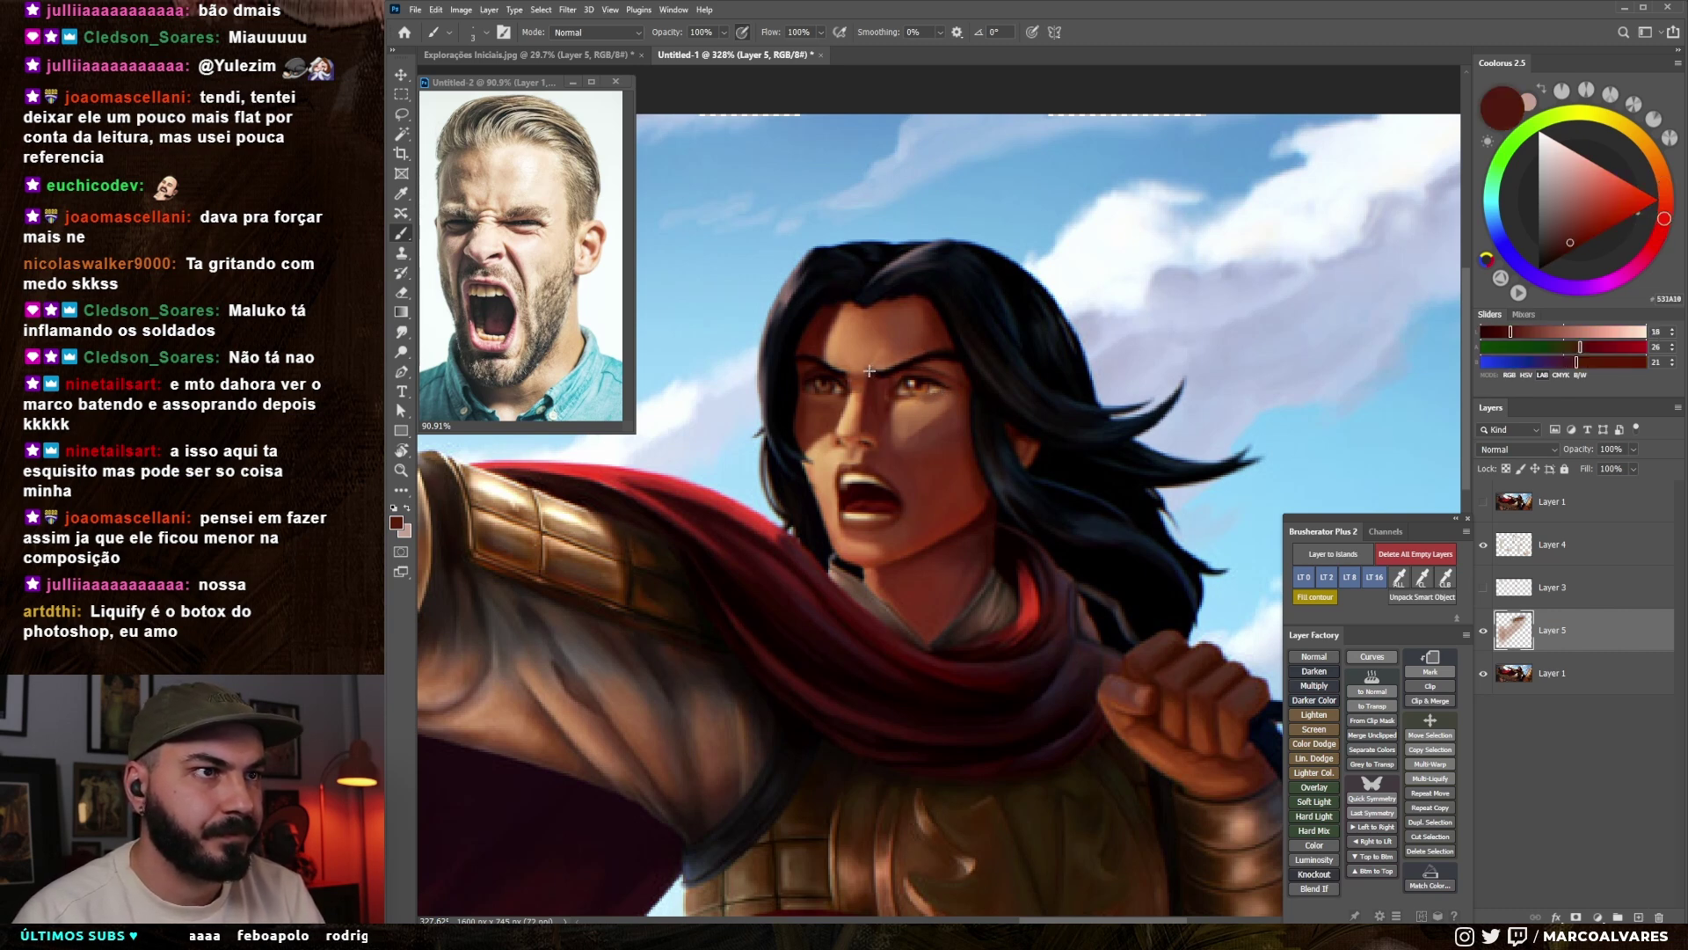
pyautogui.keyDown('alt'); pyautogui.click(872, 376); pyautogui.keyUp('alt')
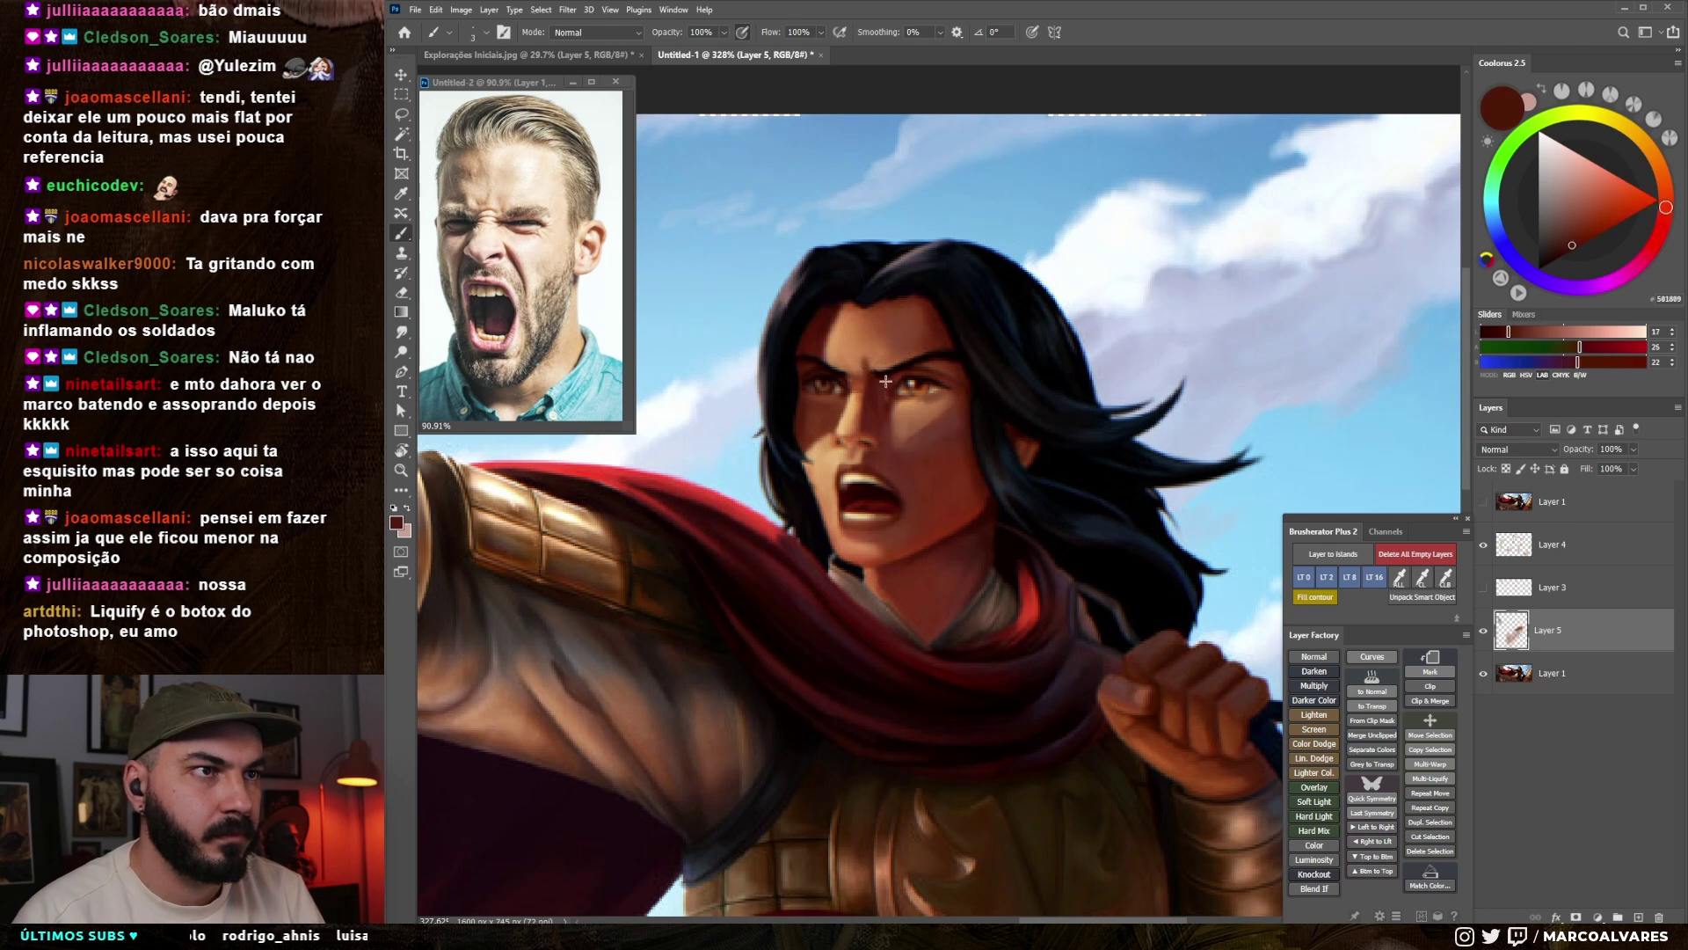
# - Paint sampled skin tones below the near eye and on the cheek, and brush light orange onto the far cheek
pyautogui.keyDown('alt'); pyautogui.click(867, 366); pyautogui.keyUp('alt')
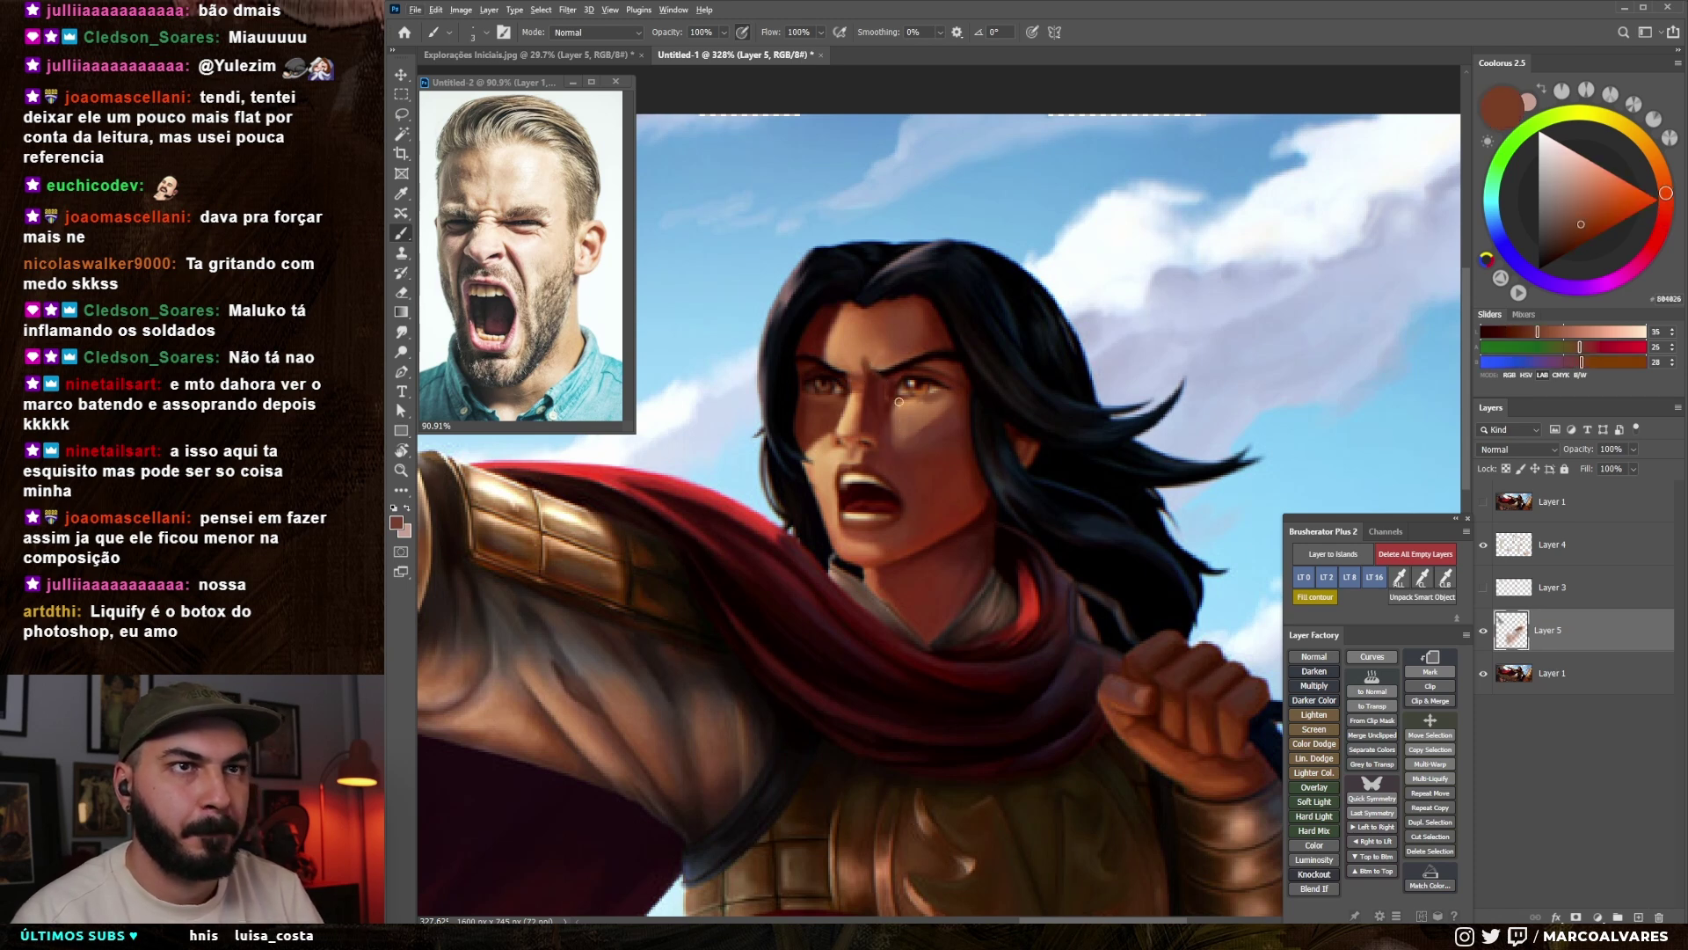
pyautogui.keyDown('alt'); pyautogui.click(915, 425); pyautogui.keyUp('alt')
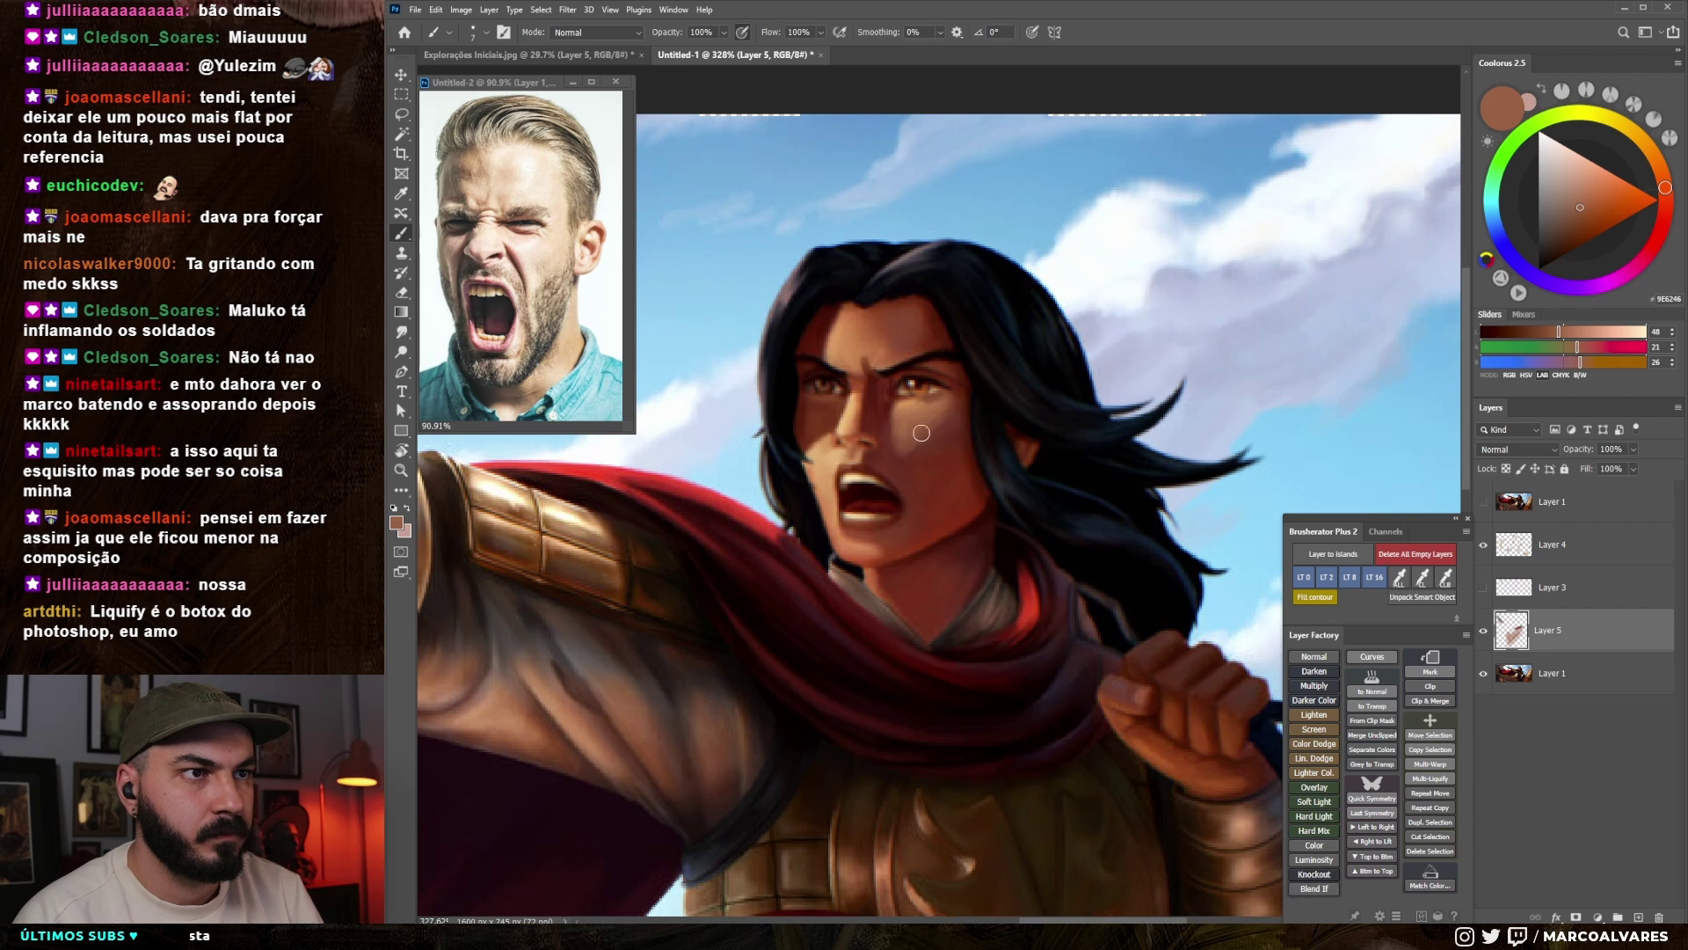
pyautogui.keyDown('alt'); pyautogui.click(808, 436); pyautogui.keyUp('alt')
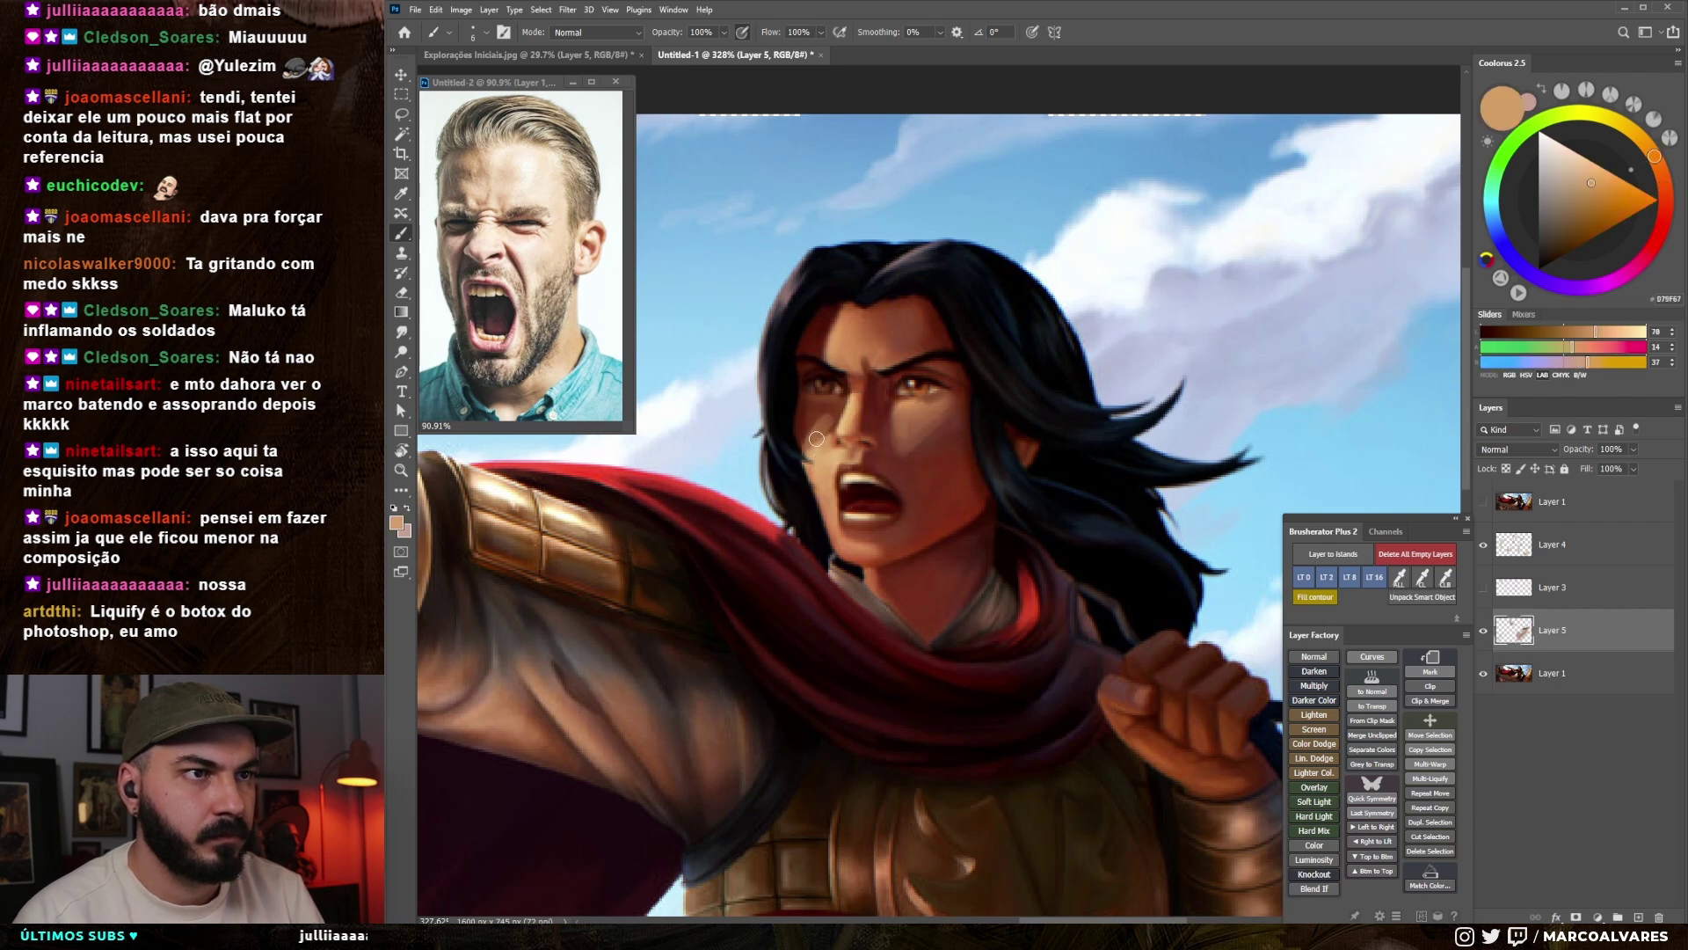
pyautogui.press('[')
pyautogui.press('[')
pyautogui.moveTo(825, 425)
pyautogui.mouseDown()
pyautogui.moveTo(811, 448)
pyautogui.moveTo(823, 441)
pyautogui.mouseUp()
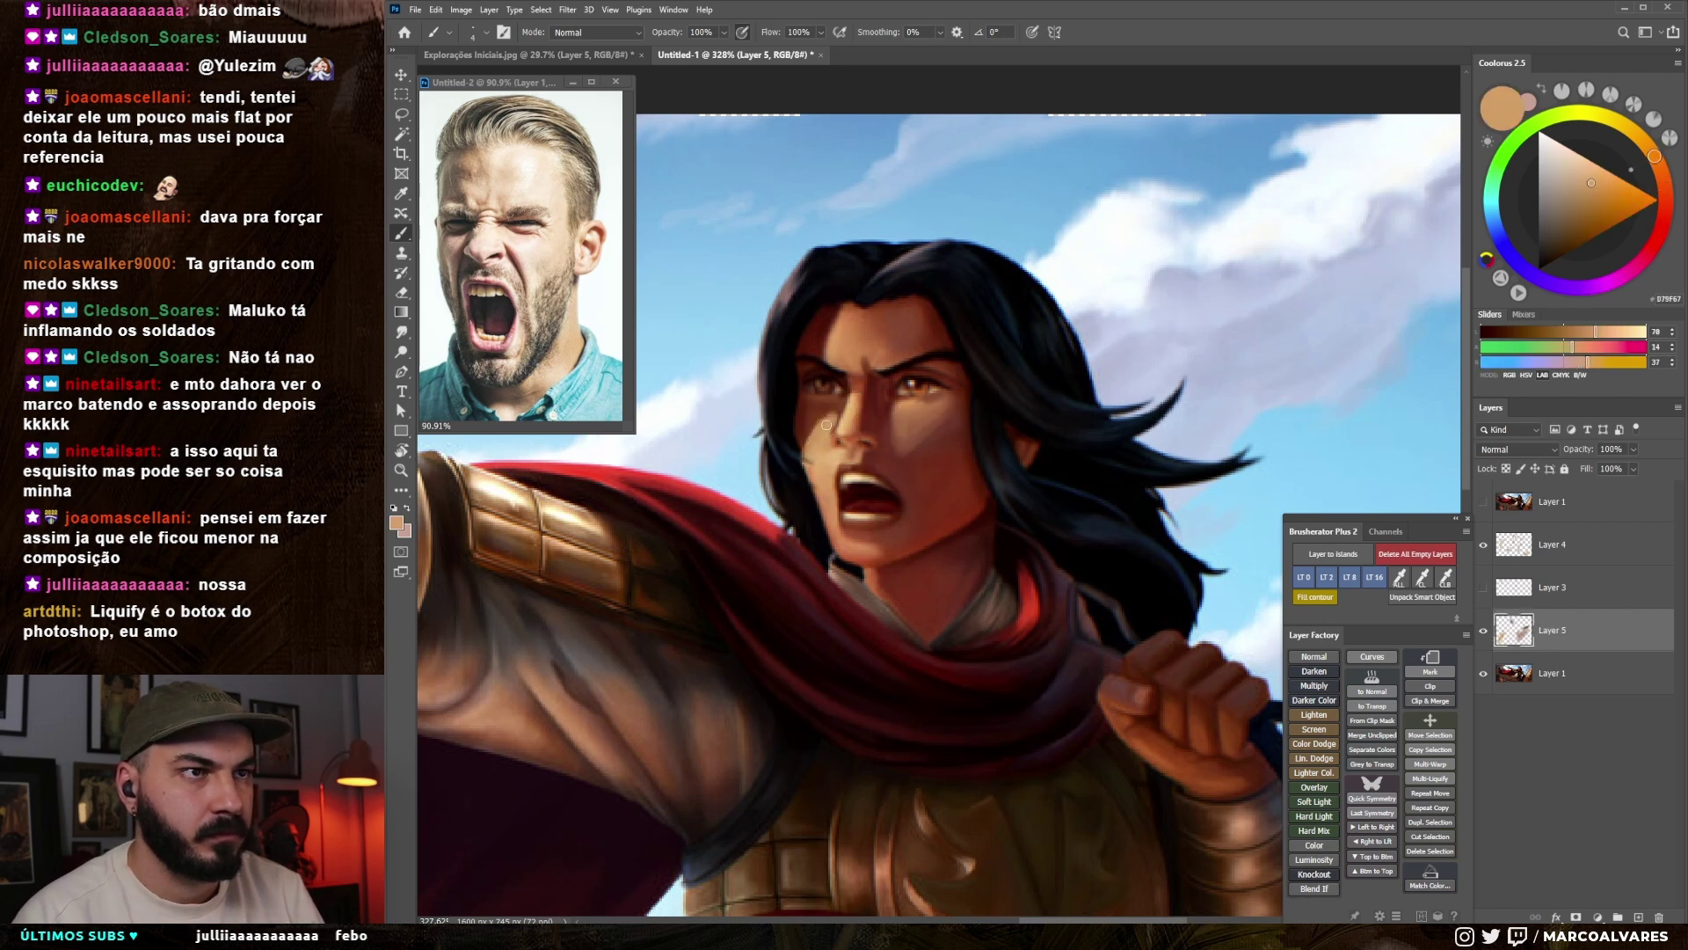
# - Extend the light skin tone over the far cheek and beside the nose, sampling nearby face colors
pyautogui.moveTo(876, 425); pyautogui.dragTo(757, 486)
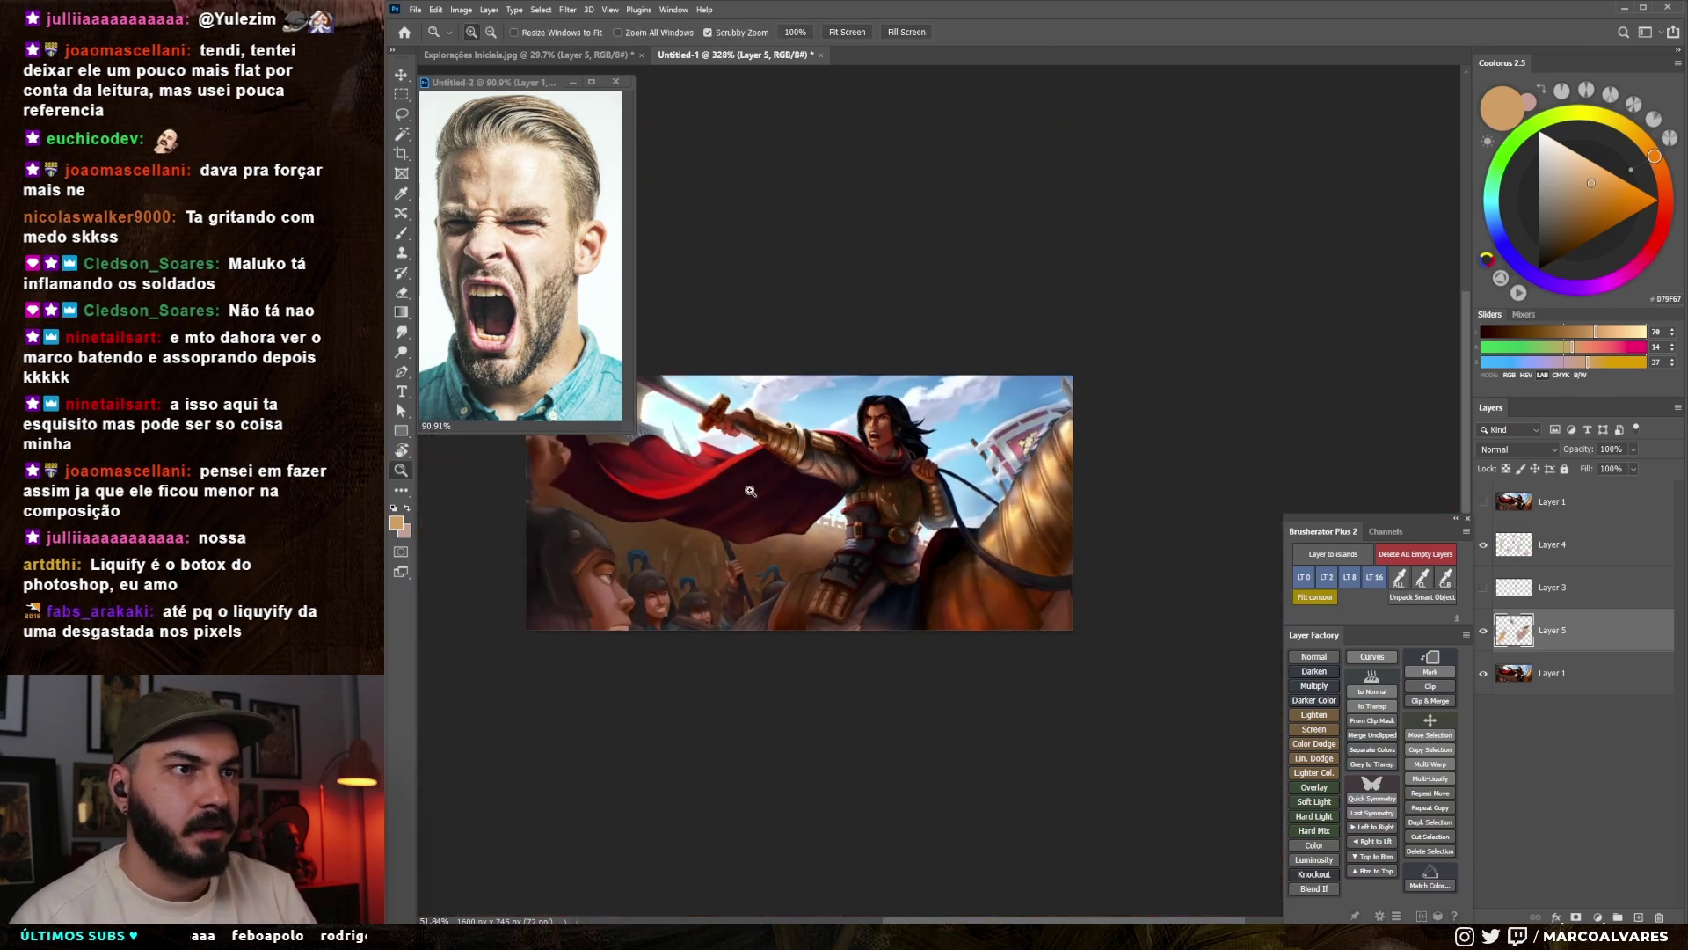
pyautogui.moveTo(871, 397)
pyautogui.mouseDown()
pyautogui.moveTo(963, 389)
pyautogui.moveTo(892, 389)
pyautogui.mouseUp()
pyautogui.press('b')
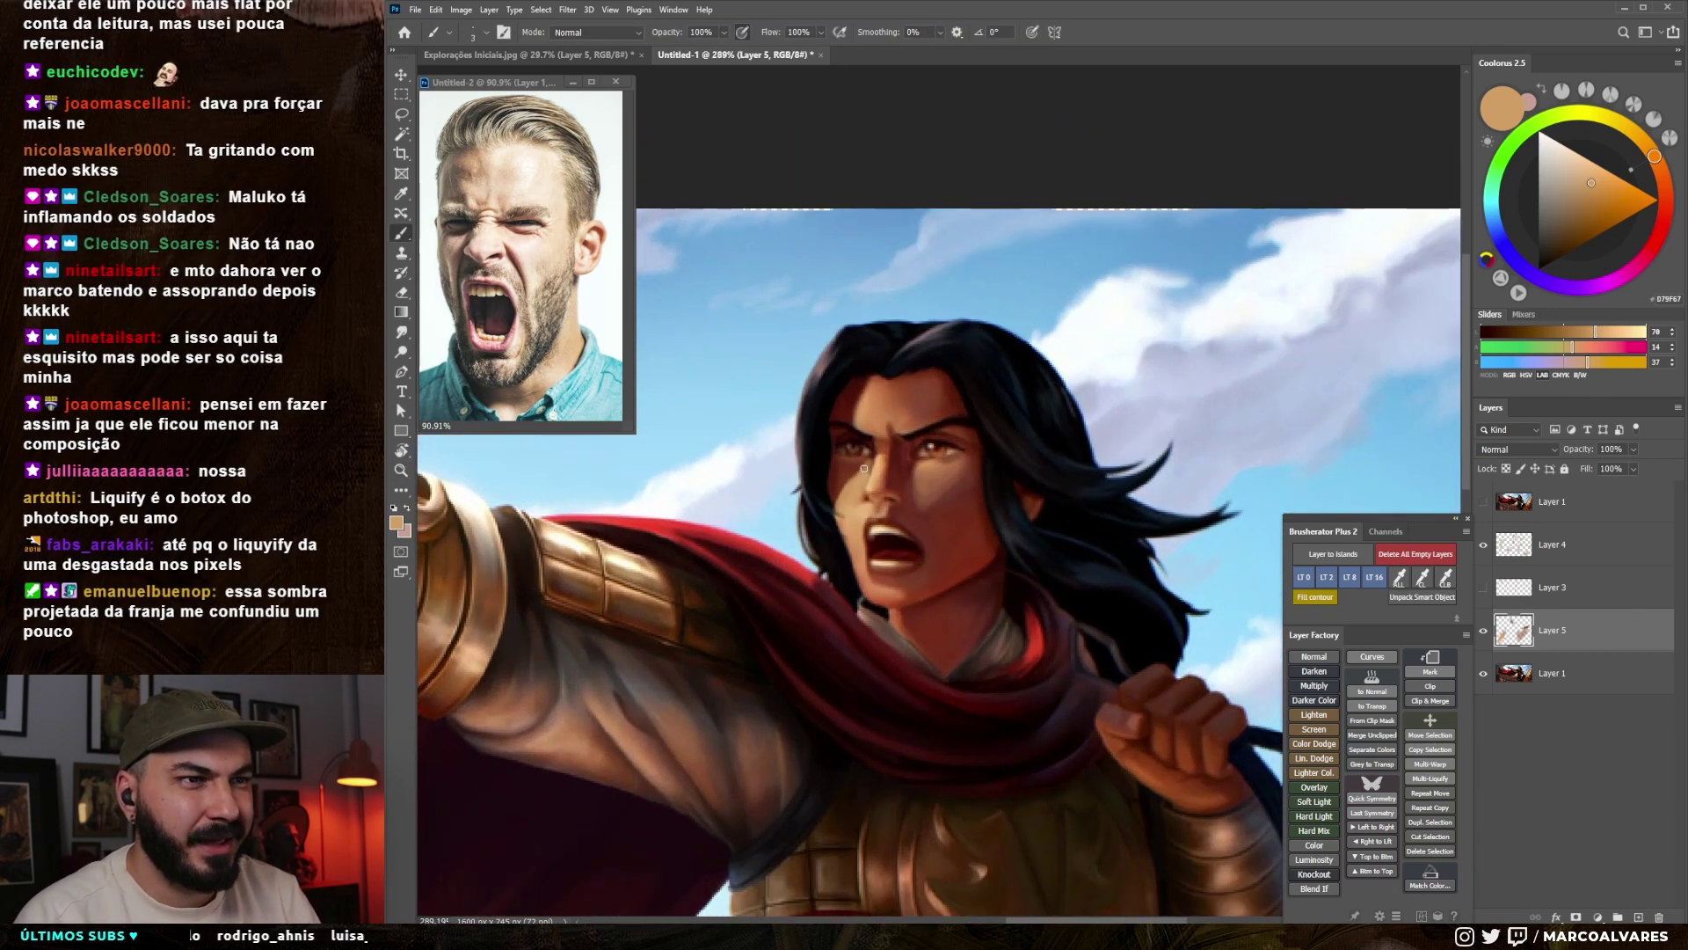
pyautogui.press(']')
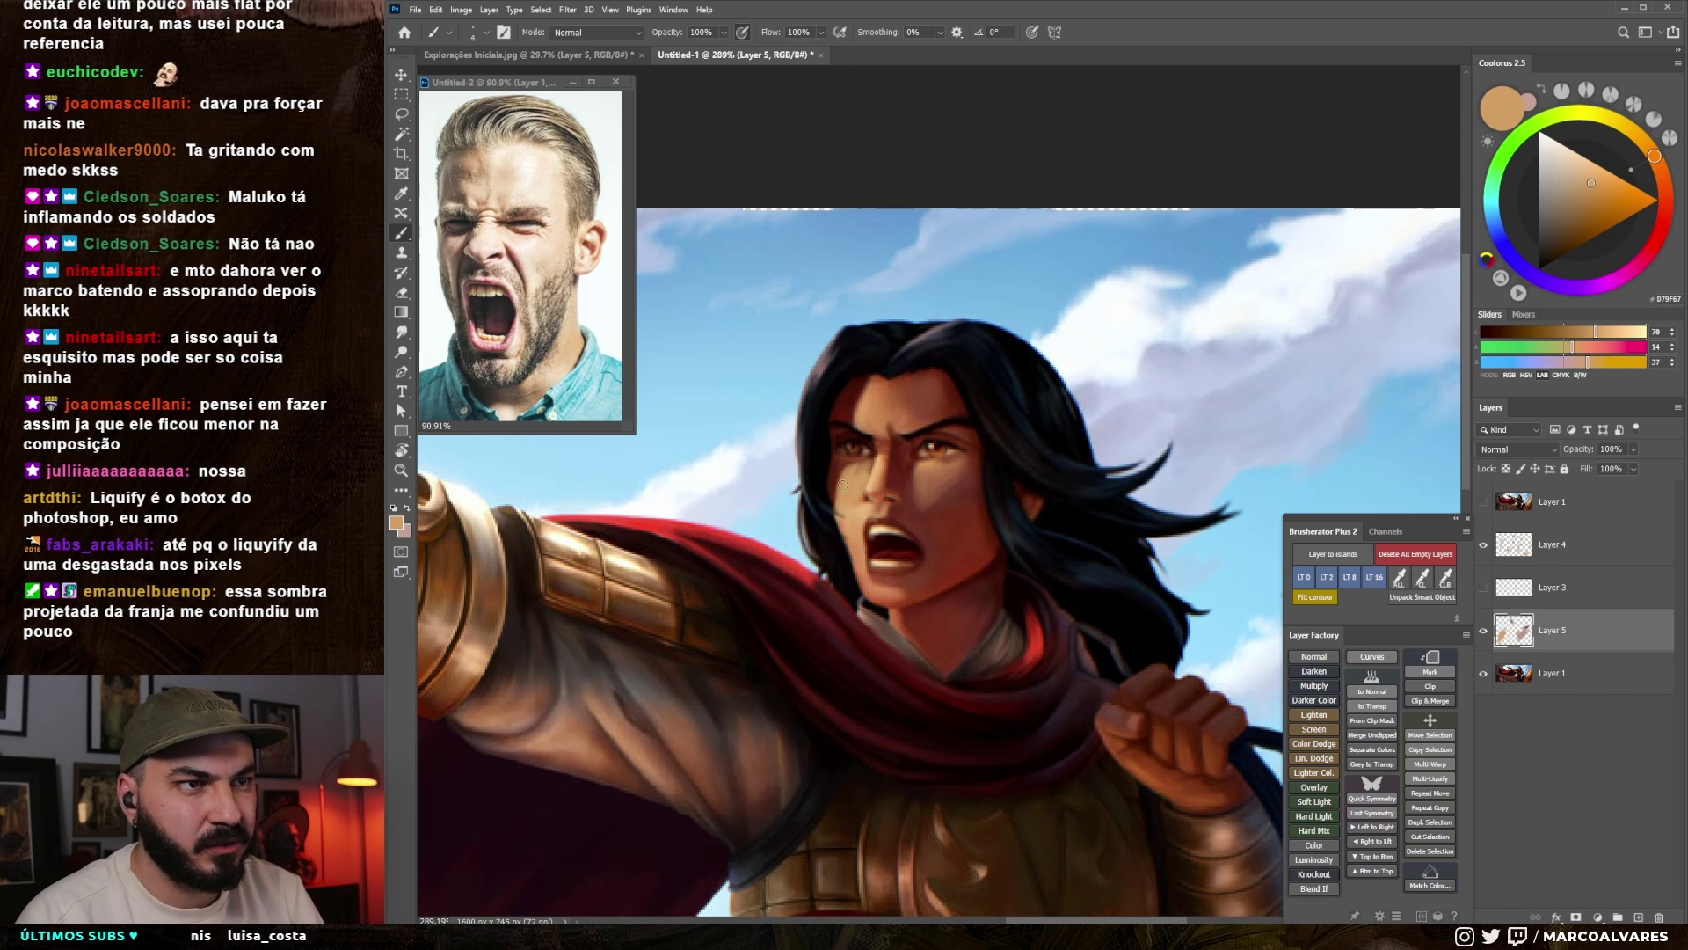
pyautogui.keyDown('alt'); pyautogui.click(853, 472); pyautogui.keyUp('alt')
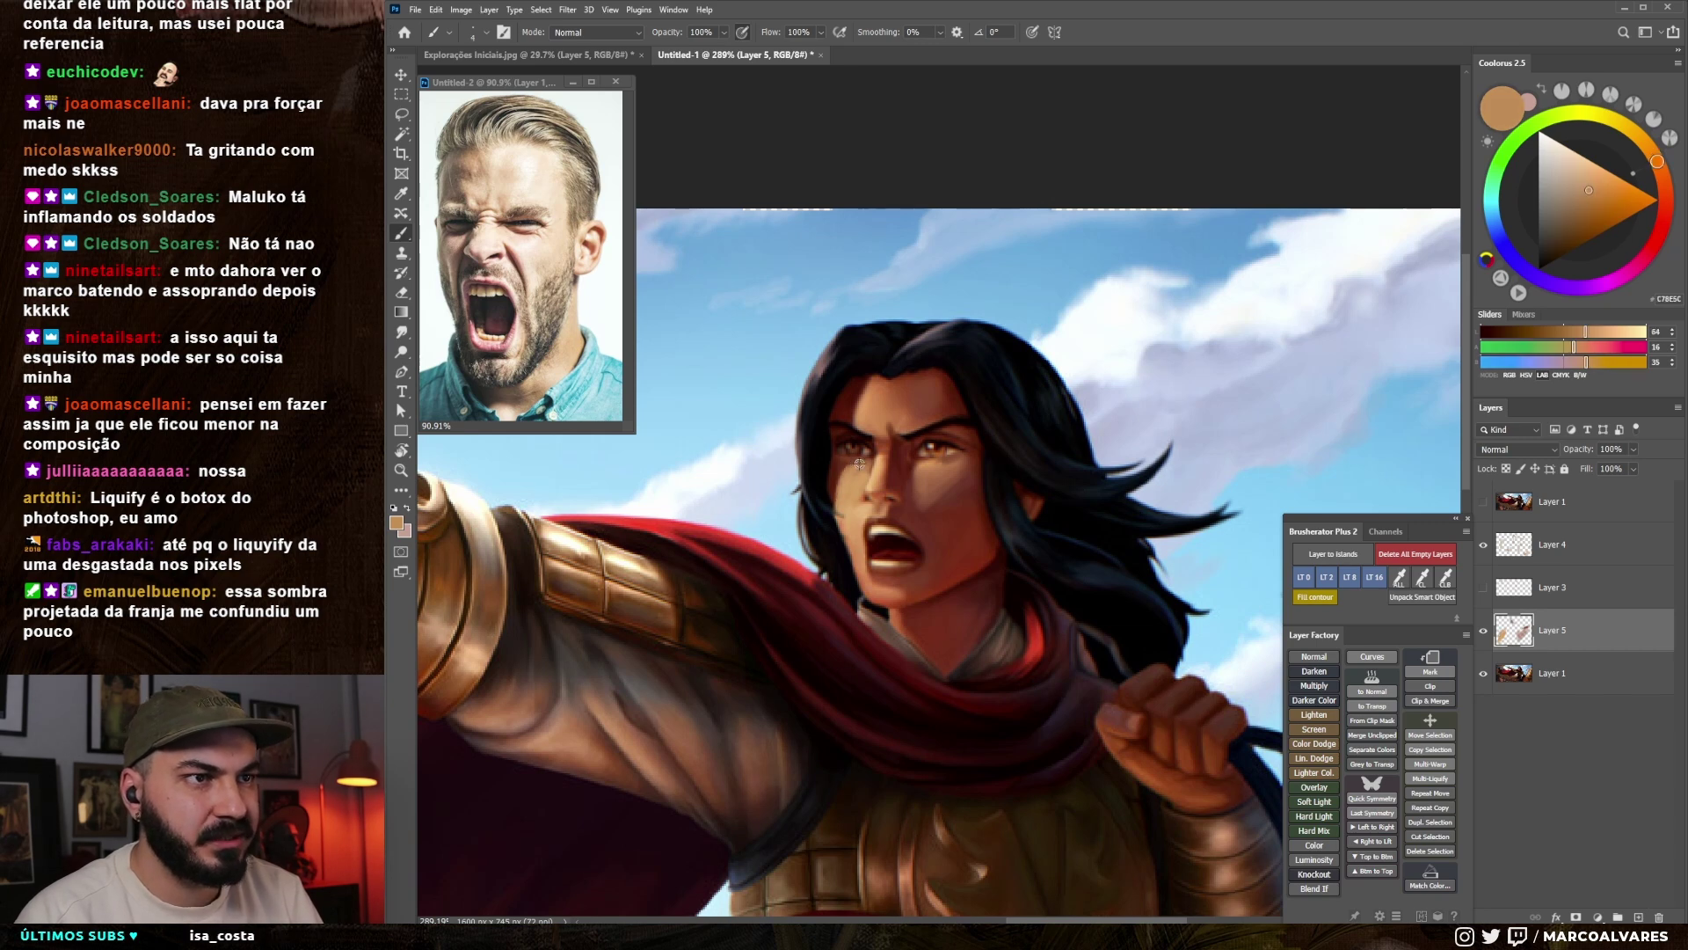
pyautogui.keyDown('alt'); pyautogui.click(861, 517); pyautogui.keyUp('alt')
pyautogui.keyDown('alt'); pyautogui.click(860, 464); pyautogui.keyUp('alt')
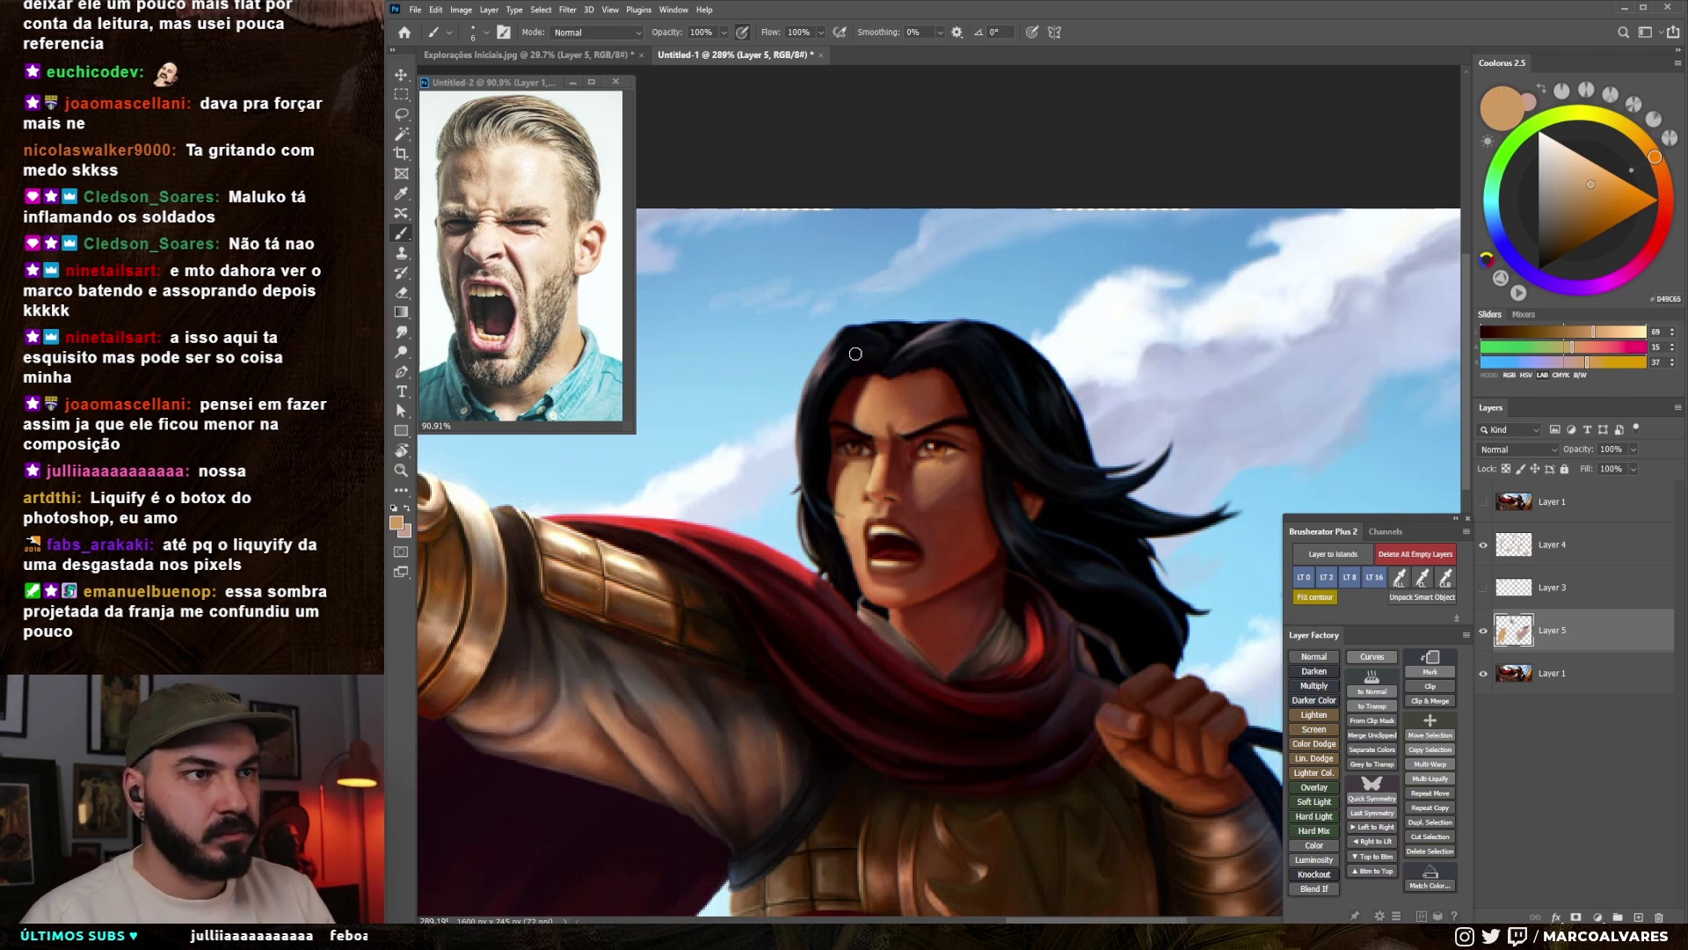
pyautogui.moveTo(846, 403); pyautogui.dragTo(839, 395)
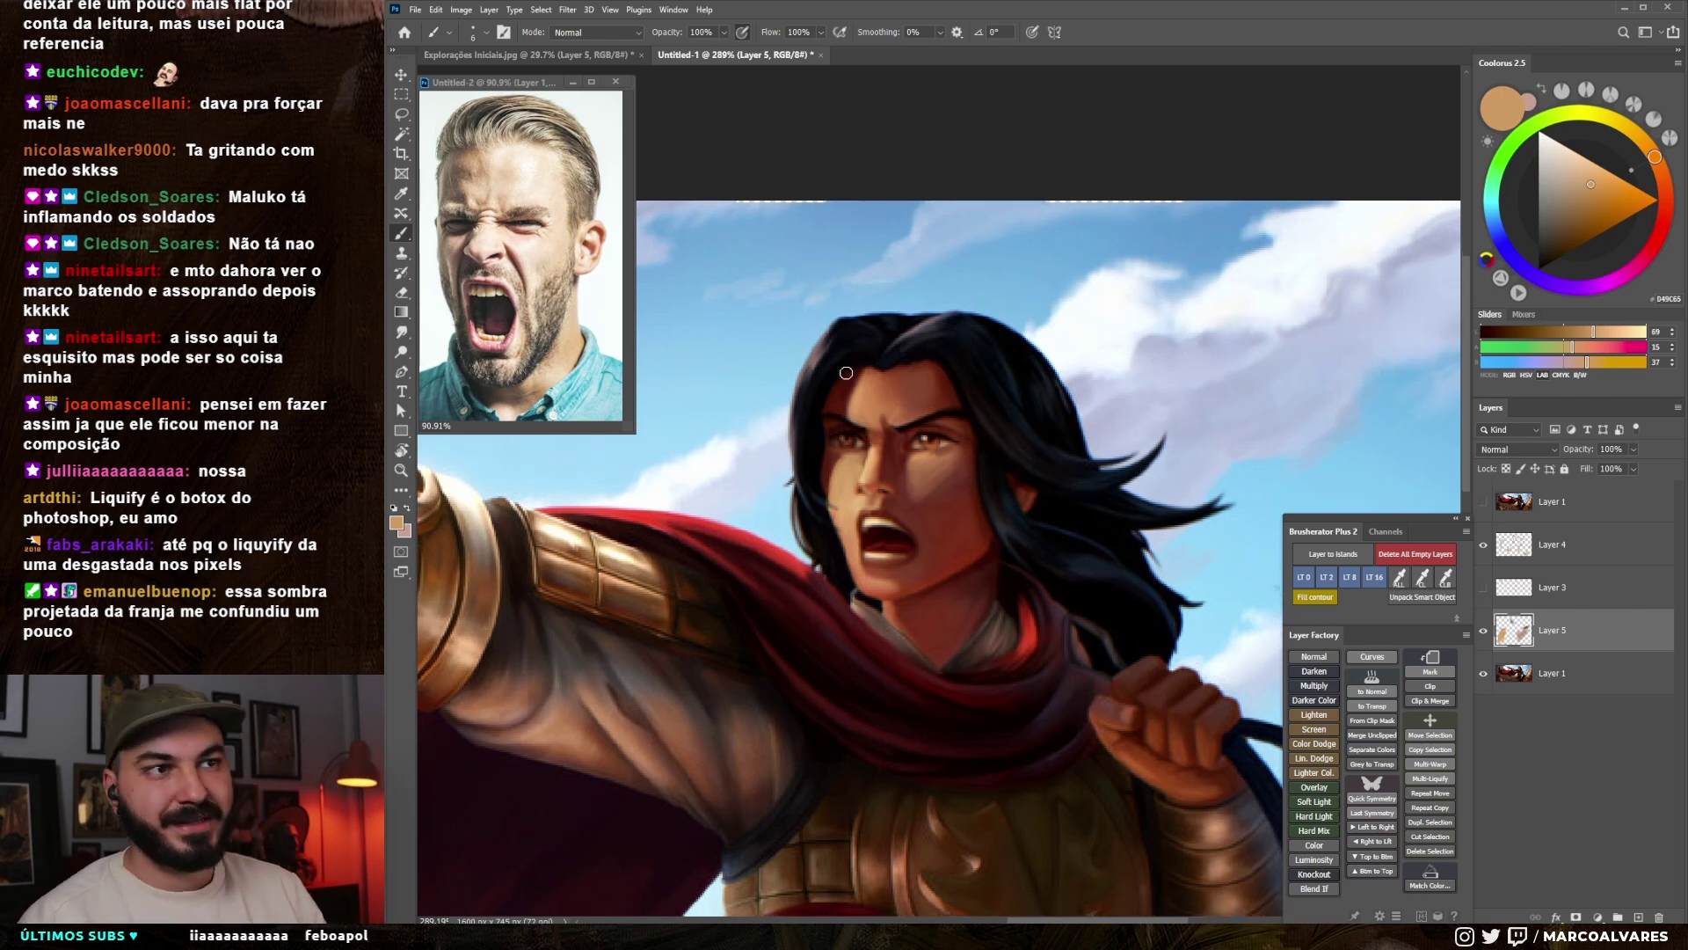
# - Repaint the rider's far eye, its lower lid and the surrounding skin with sampled brown and light orange tones
pyautogui.keyDown('alt'); pyautogui.click(843, 460); pyautogui.keyUp('alt')
pyautogui.moveTo(846, 445); pyautogui.dragTo(841, 440)
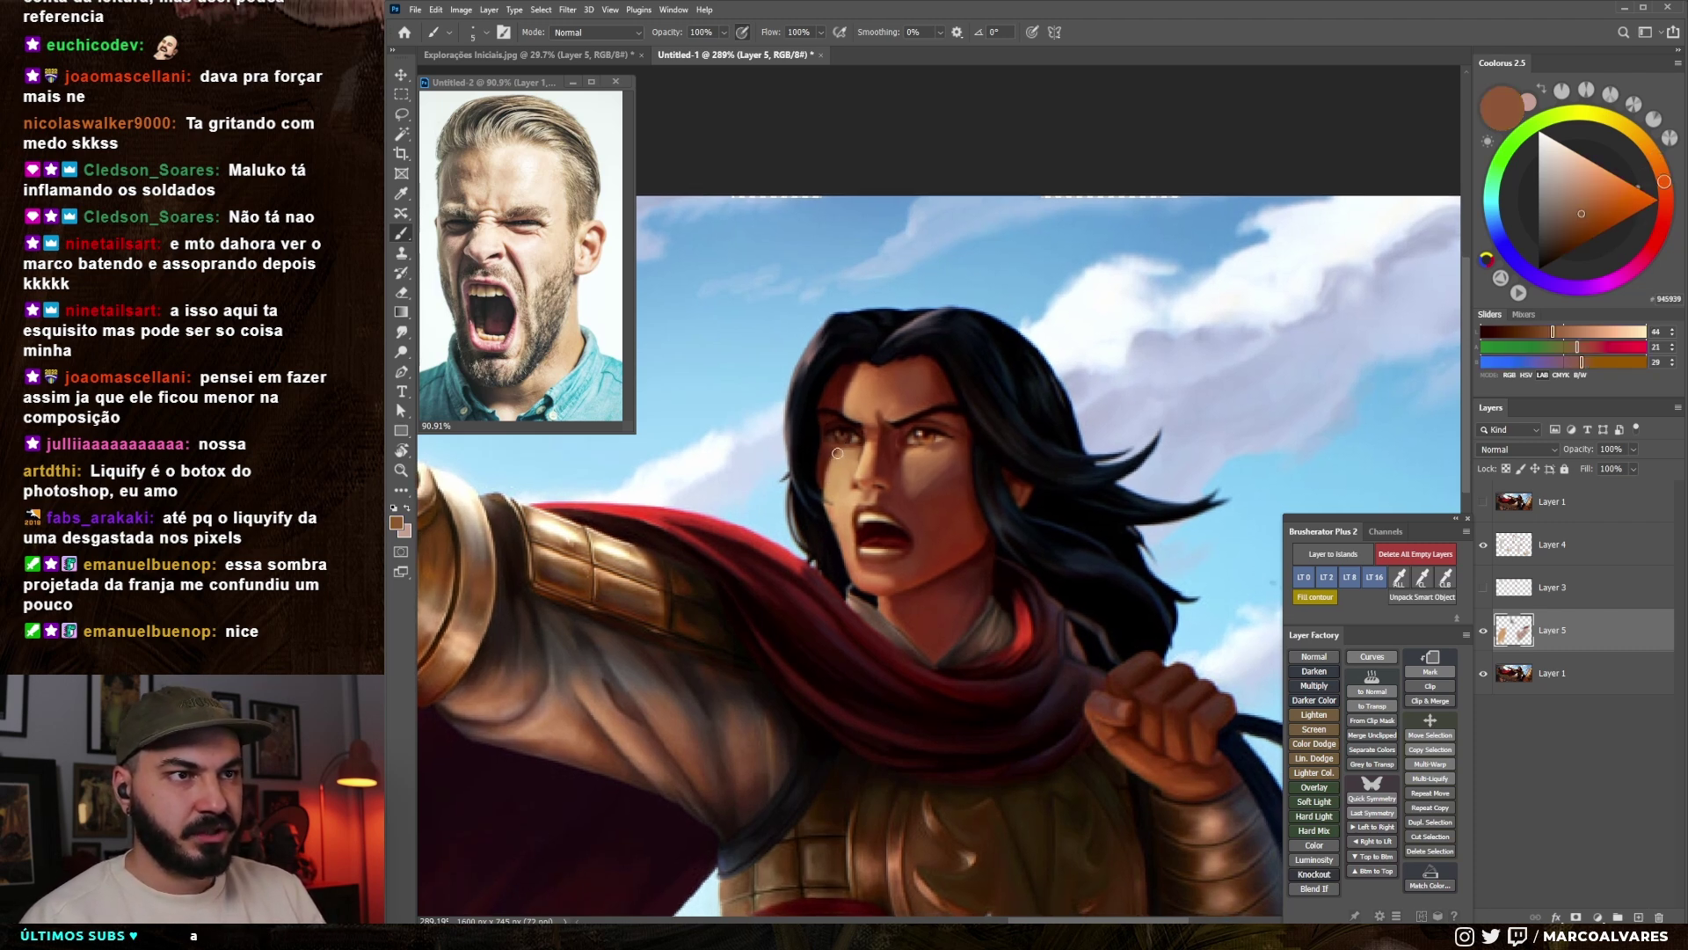
pyautogui.keyDown('alt'); pyautogui.click(853, 454); pyautogui.keyUp('alt')
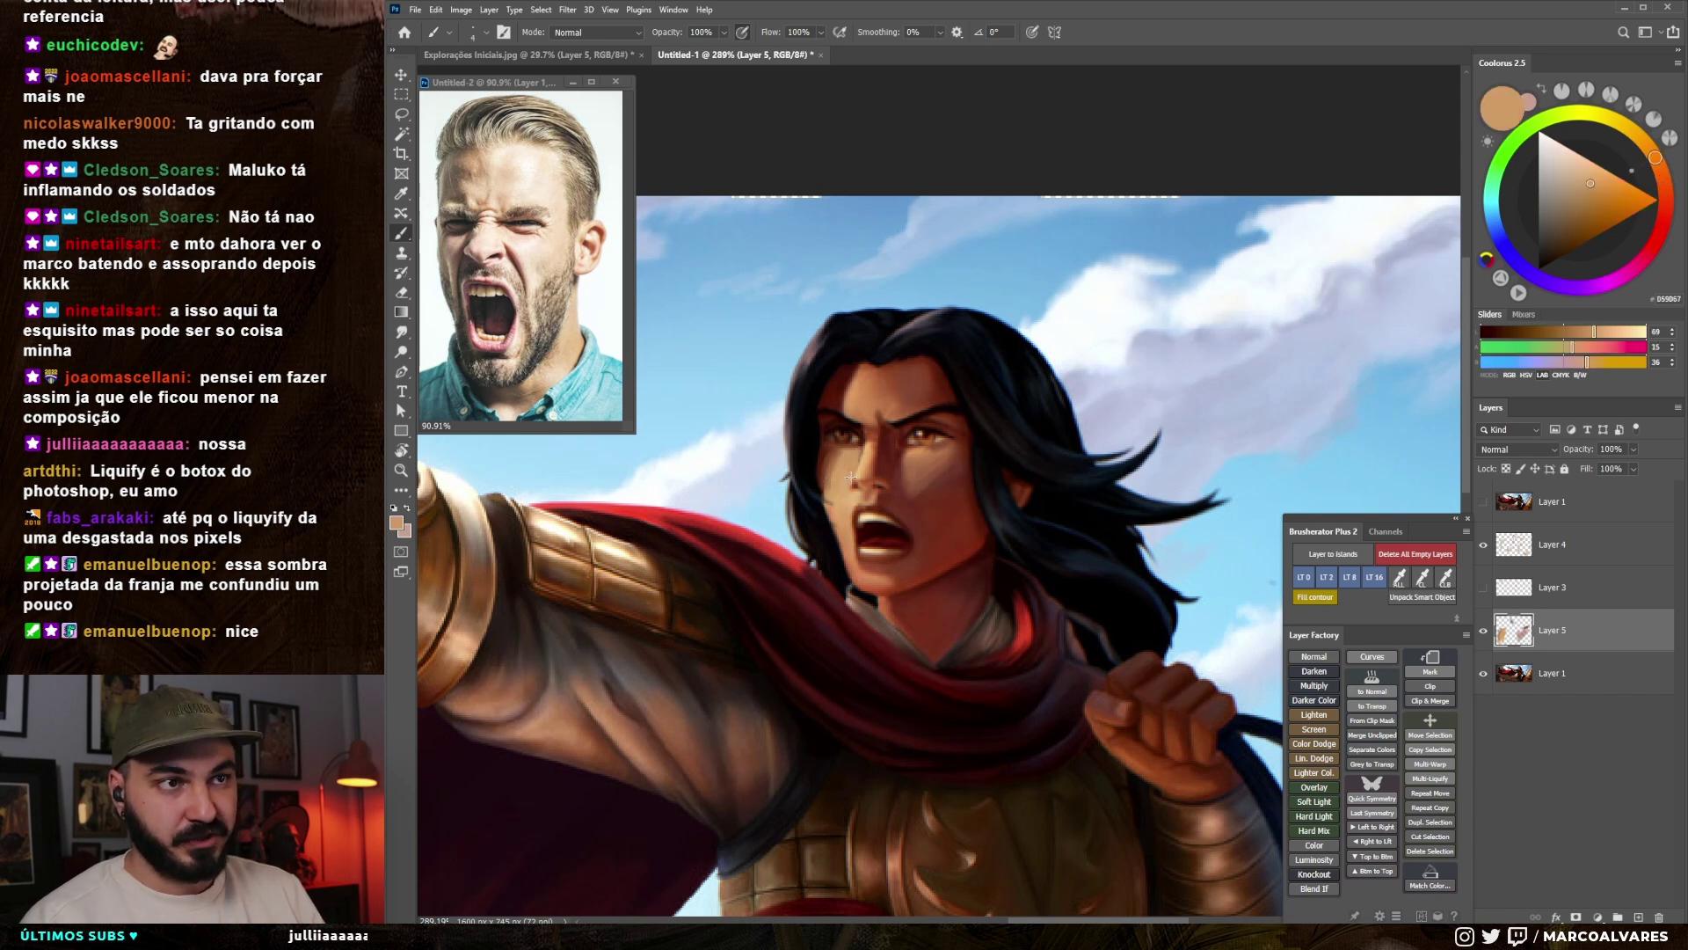
pyautogui.keyDown('alt'); pyautogui.click(865, 448); pyautogui.keyUp('alt')
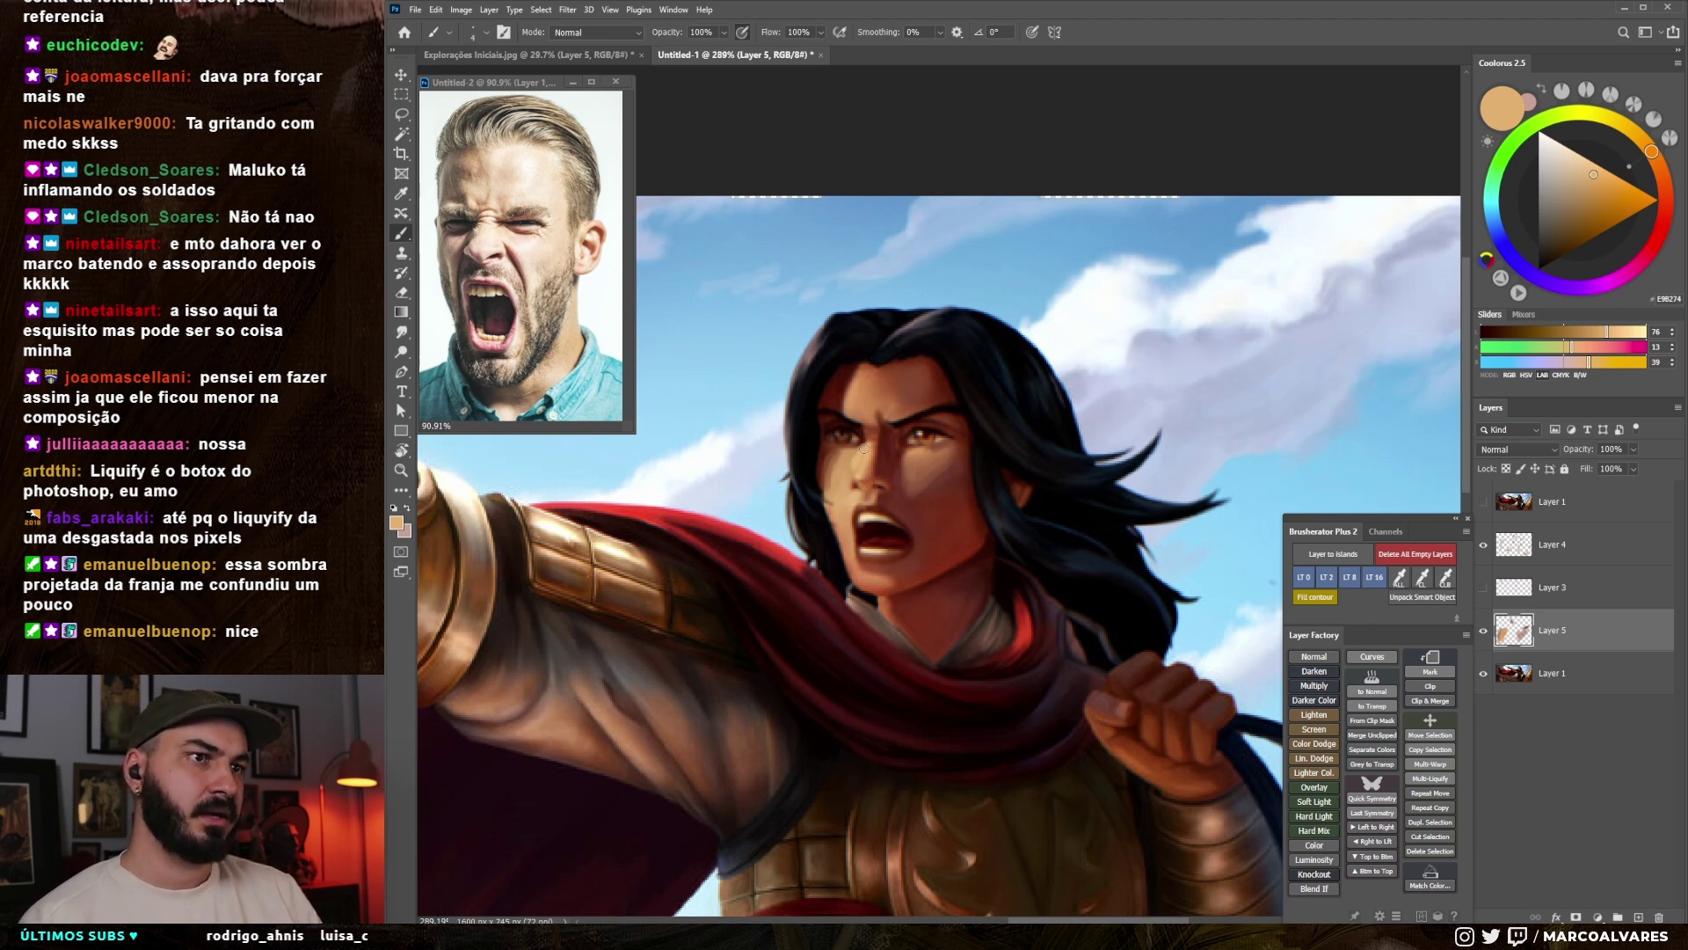
pyautogui.keyDown('alt'); pyautogui.click(862, 429); pyautogui.keyUp('alt')
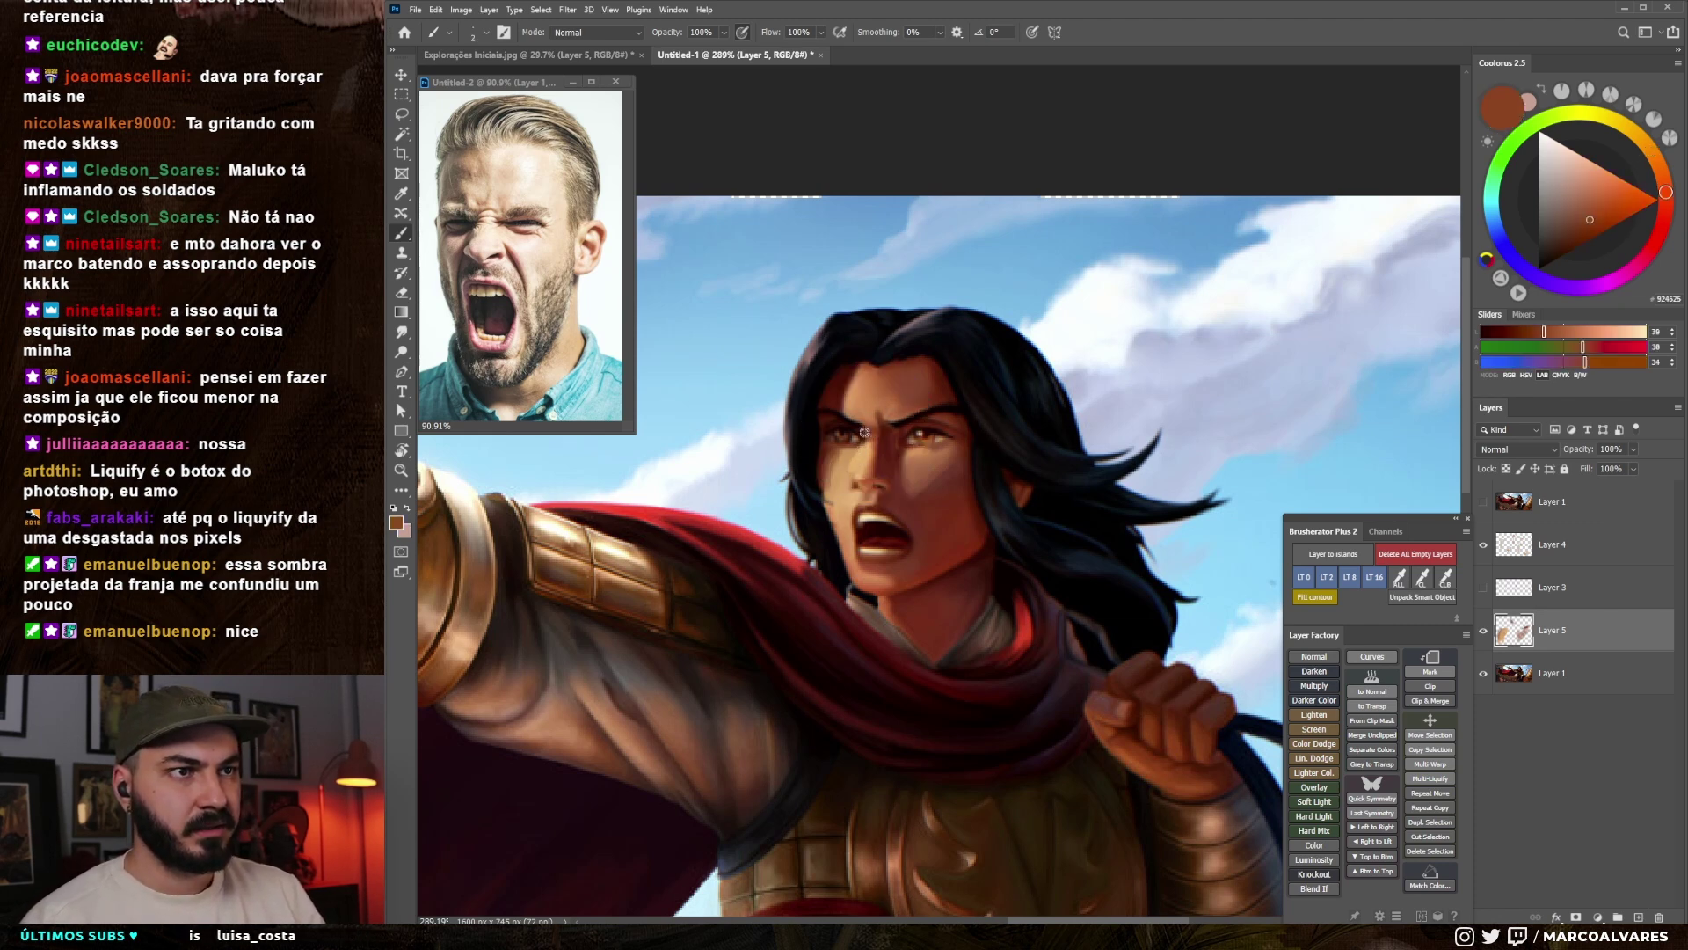
pyautogui.keyDown('alt'); pyautogui.click(862, 418); pyautogui.keyUp('alt')
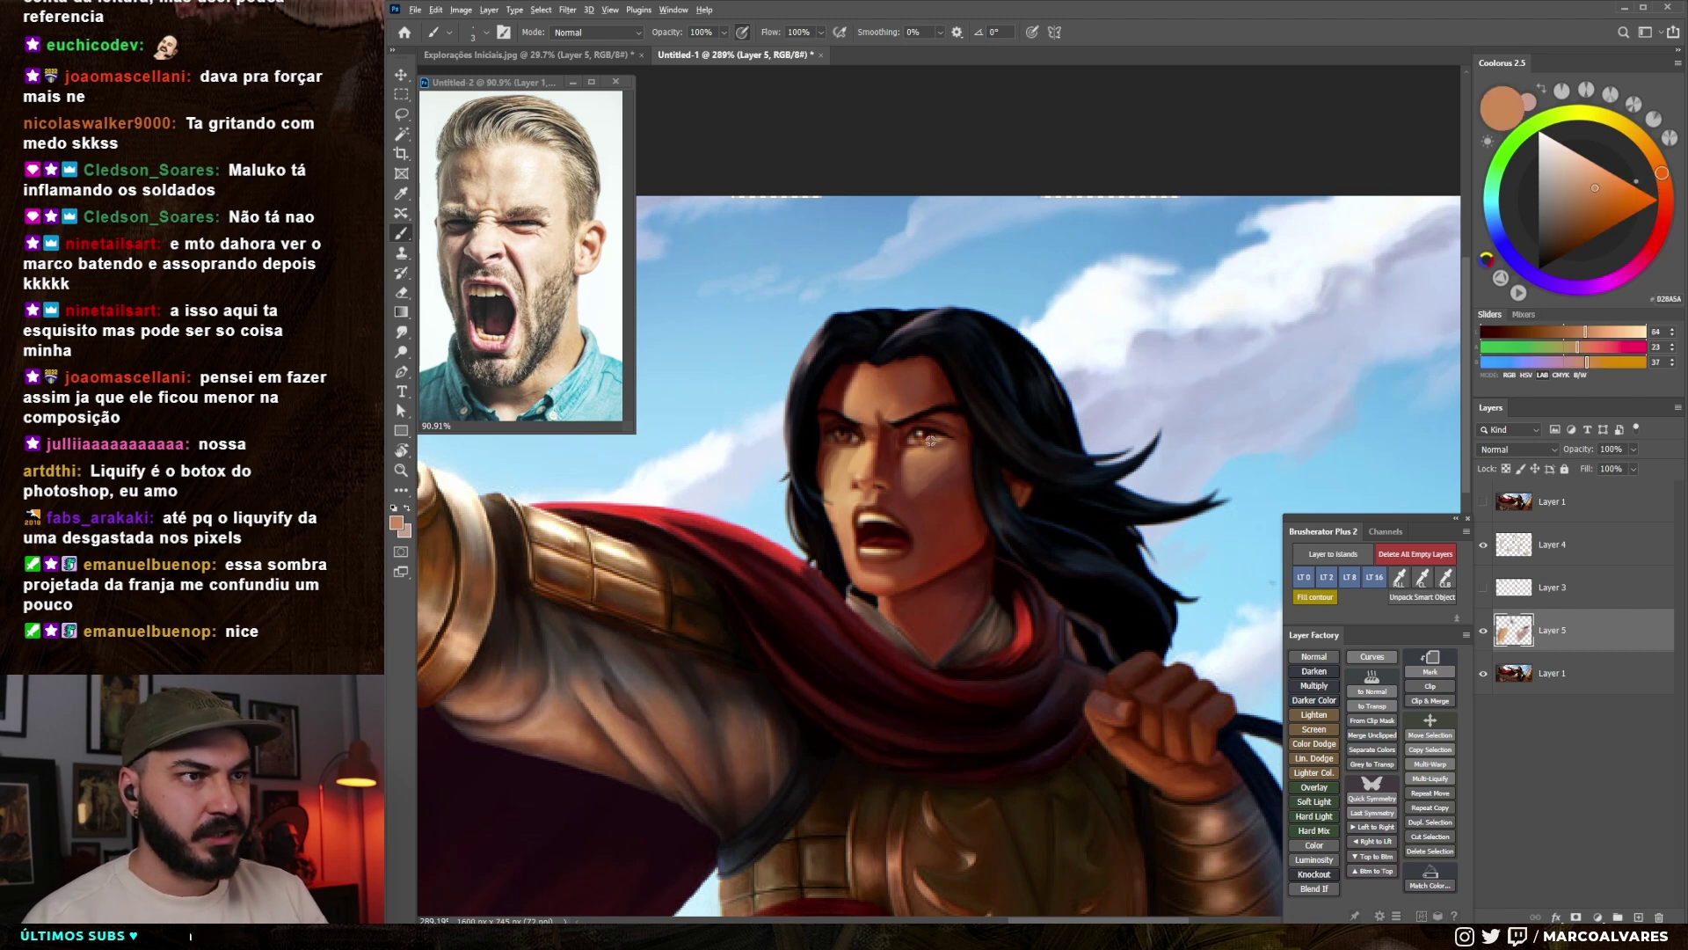
pyautogui.keyDown('alt'); pyautogui.click(843, 436); pyautogui.keyUp('alt')
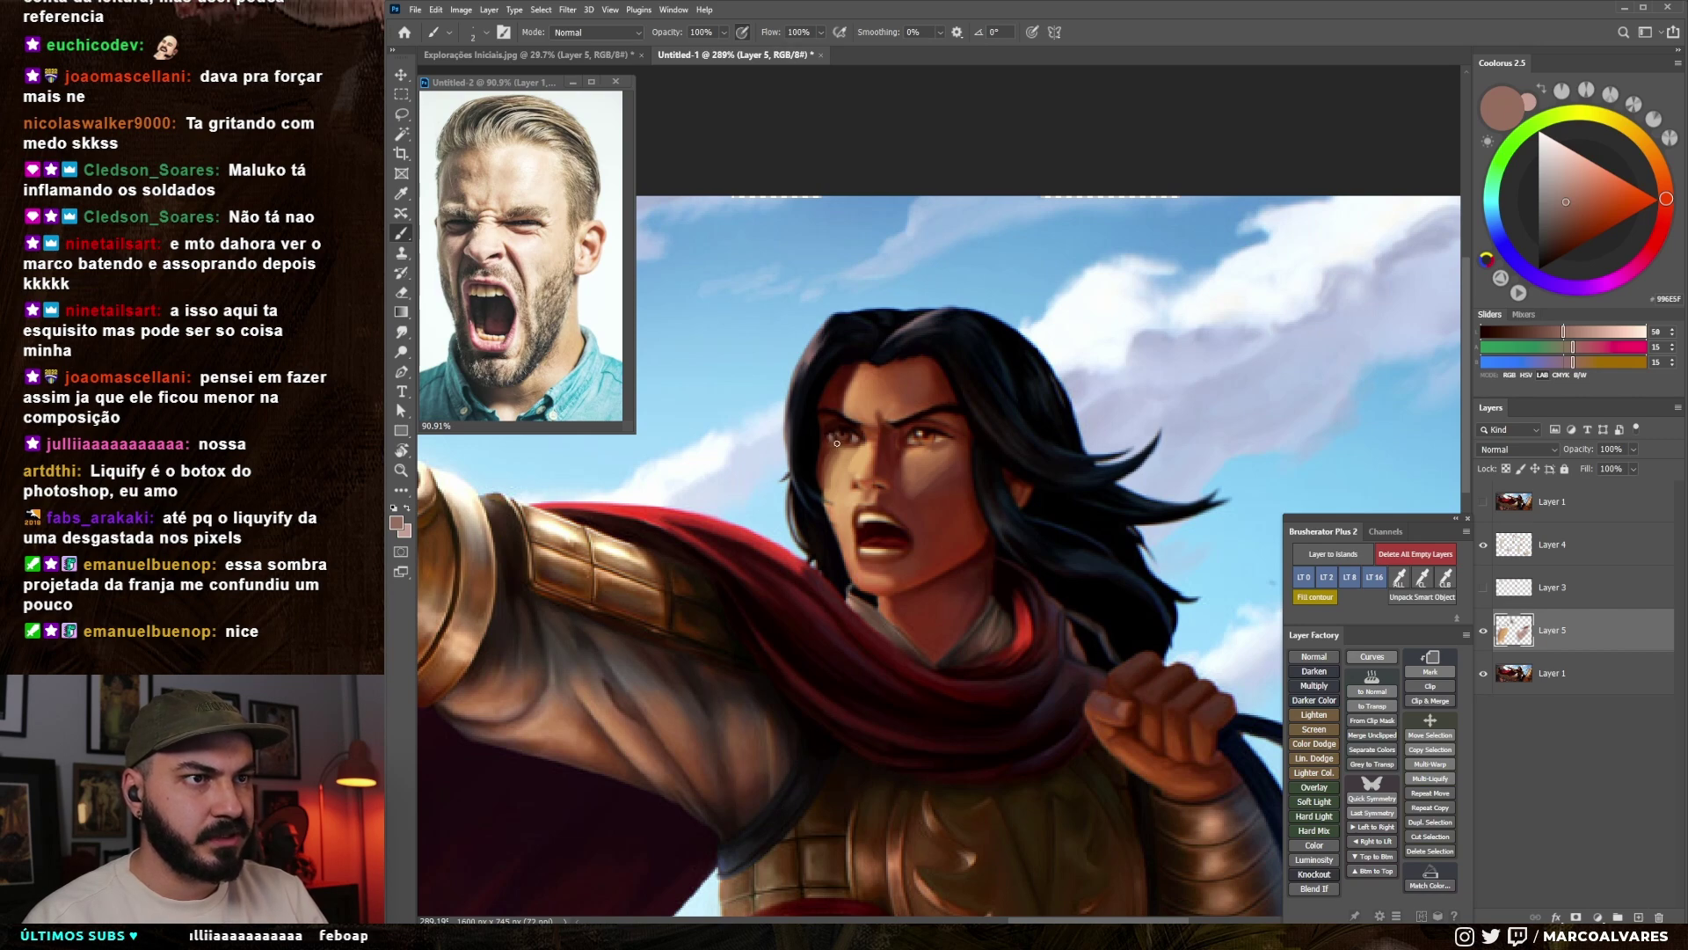
# - Check the face at full-image scale, then paint a sampled skin tone on the cheek below the near eye
pyautogui.press('z')
pyautogui.moveTo(877, 479); pyautogui.dragTo(761, 508)
pyautogui.press('z')
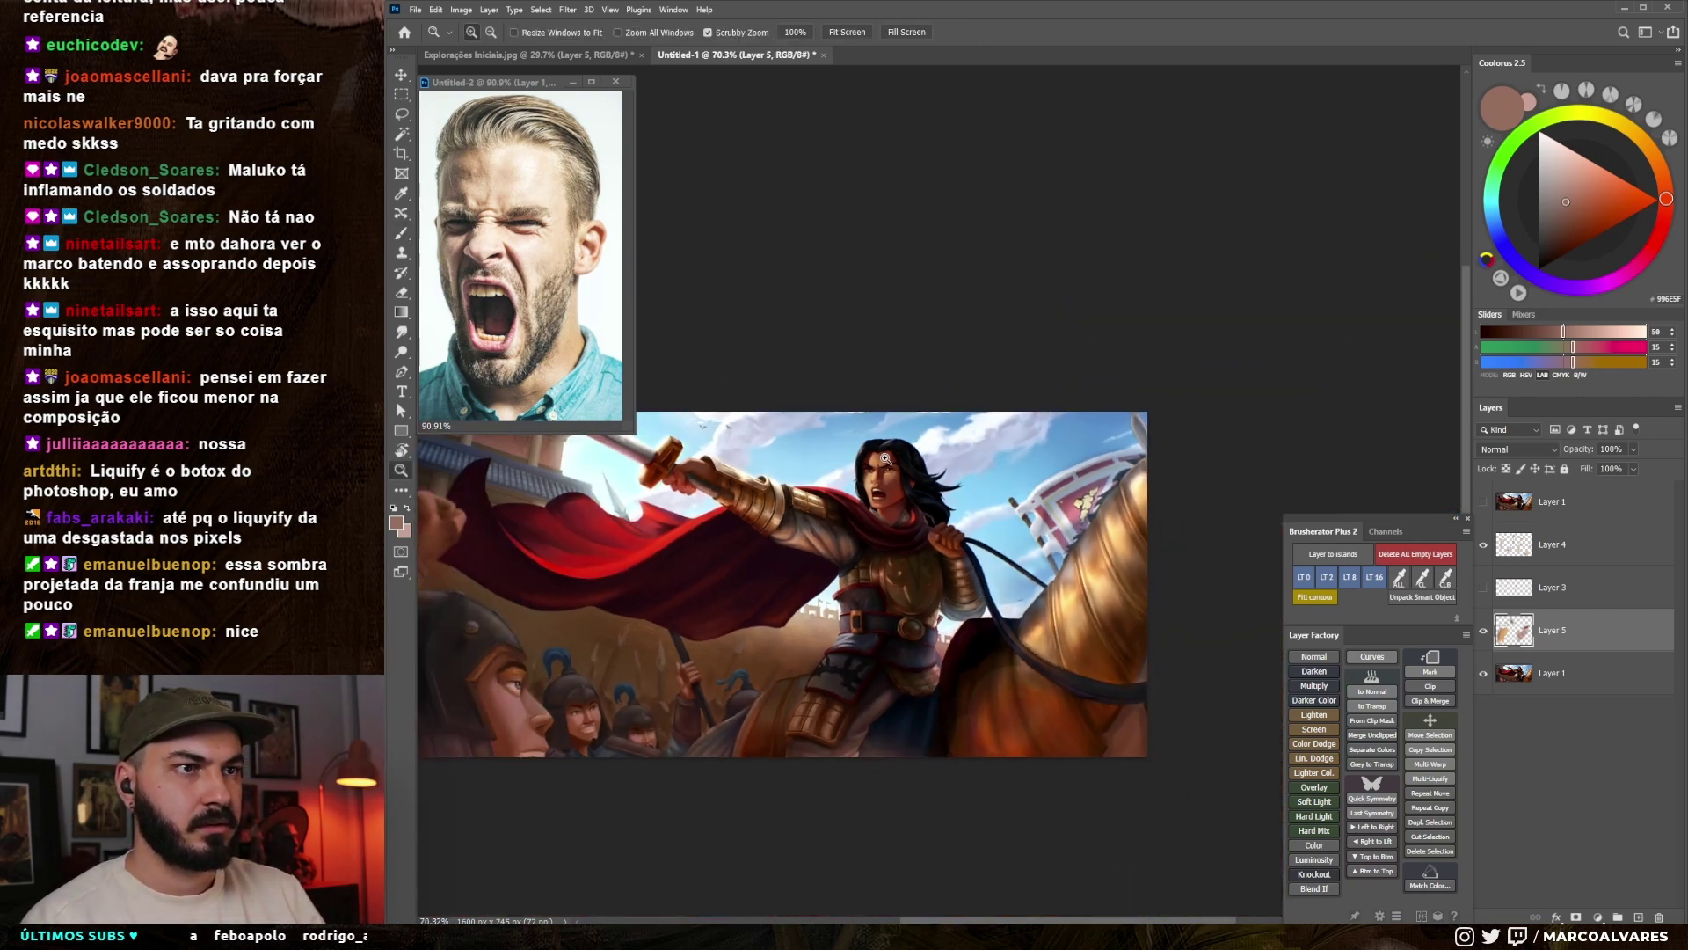
pyautogui.moveTo(844, 444); pyautogui.dragTo(928, 480)
pyautogui.press('b')
pyautogui.scroll(-2, 932, 475)
pyautogui.keyDown('alt'); pyautogui.click(966, 430); pyautogui.keyUp('alt')
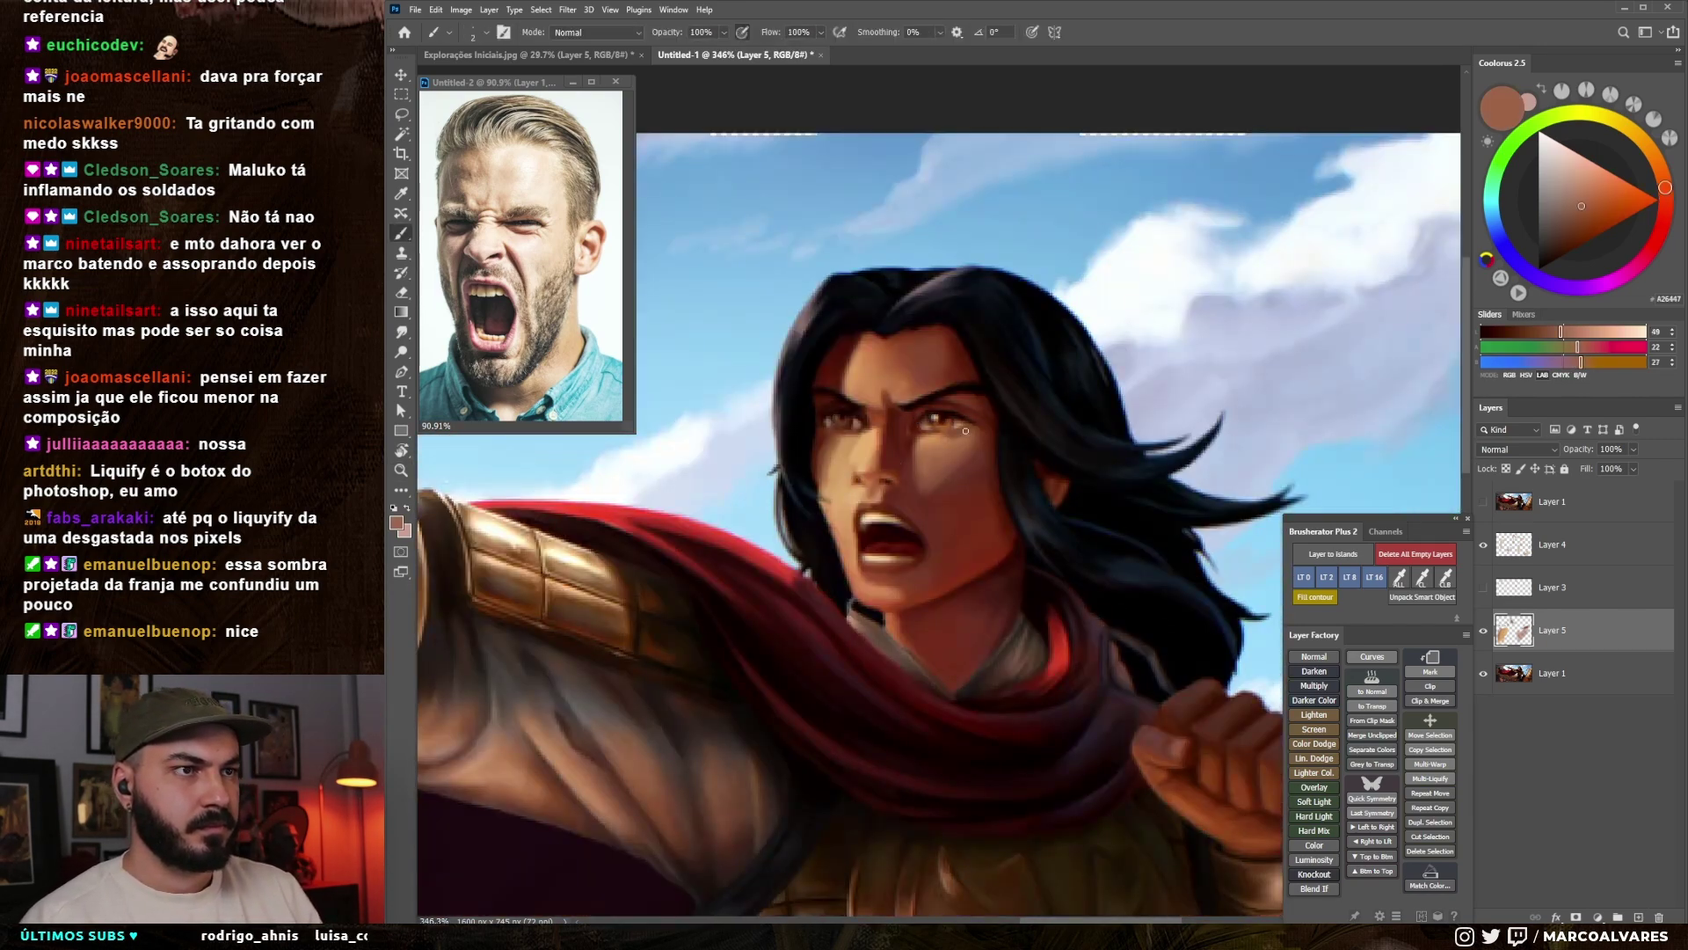
# - Blend the painted strokes on the near cheek with the Smudge tool, using a brush from the _Marco2022_DefaultPainting set
pyautogui.press('r')
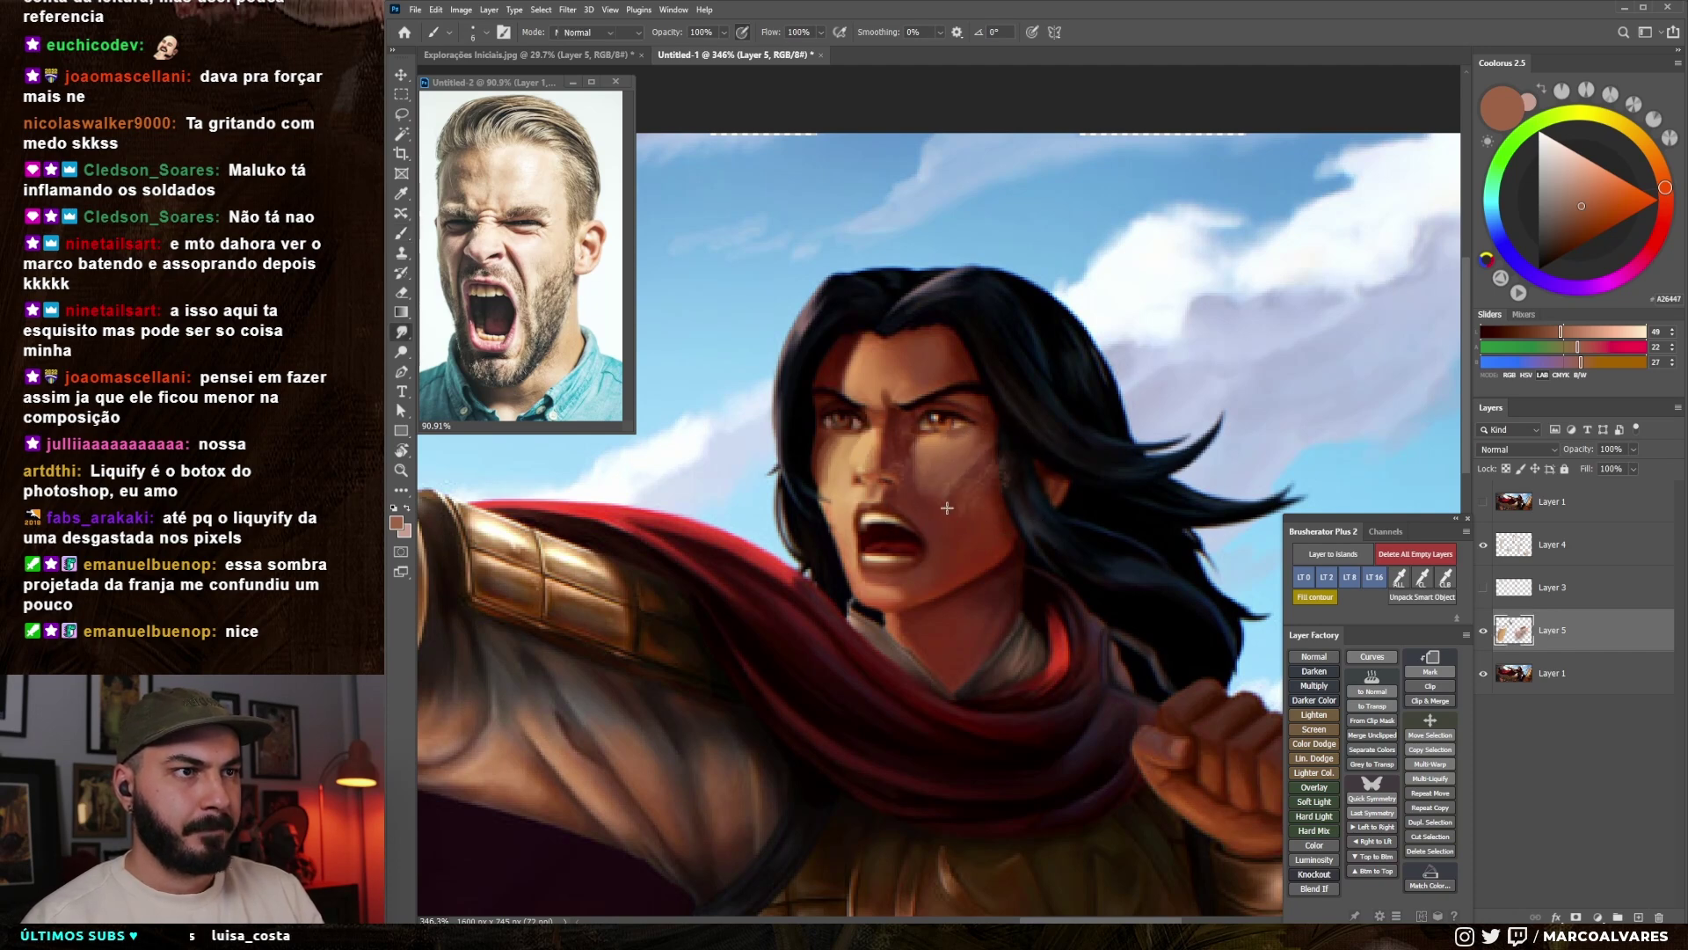
pyautogui.rightClick(1047, 407)
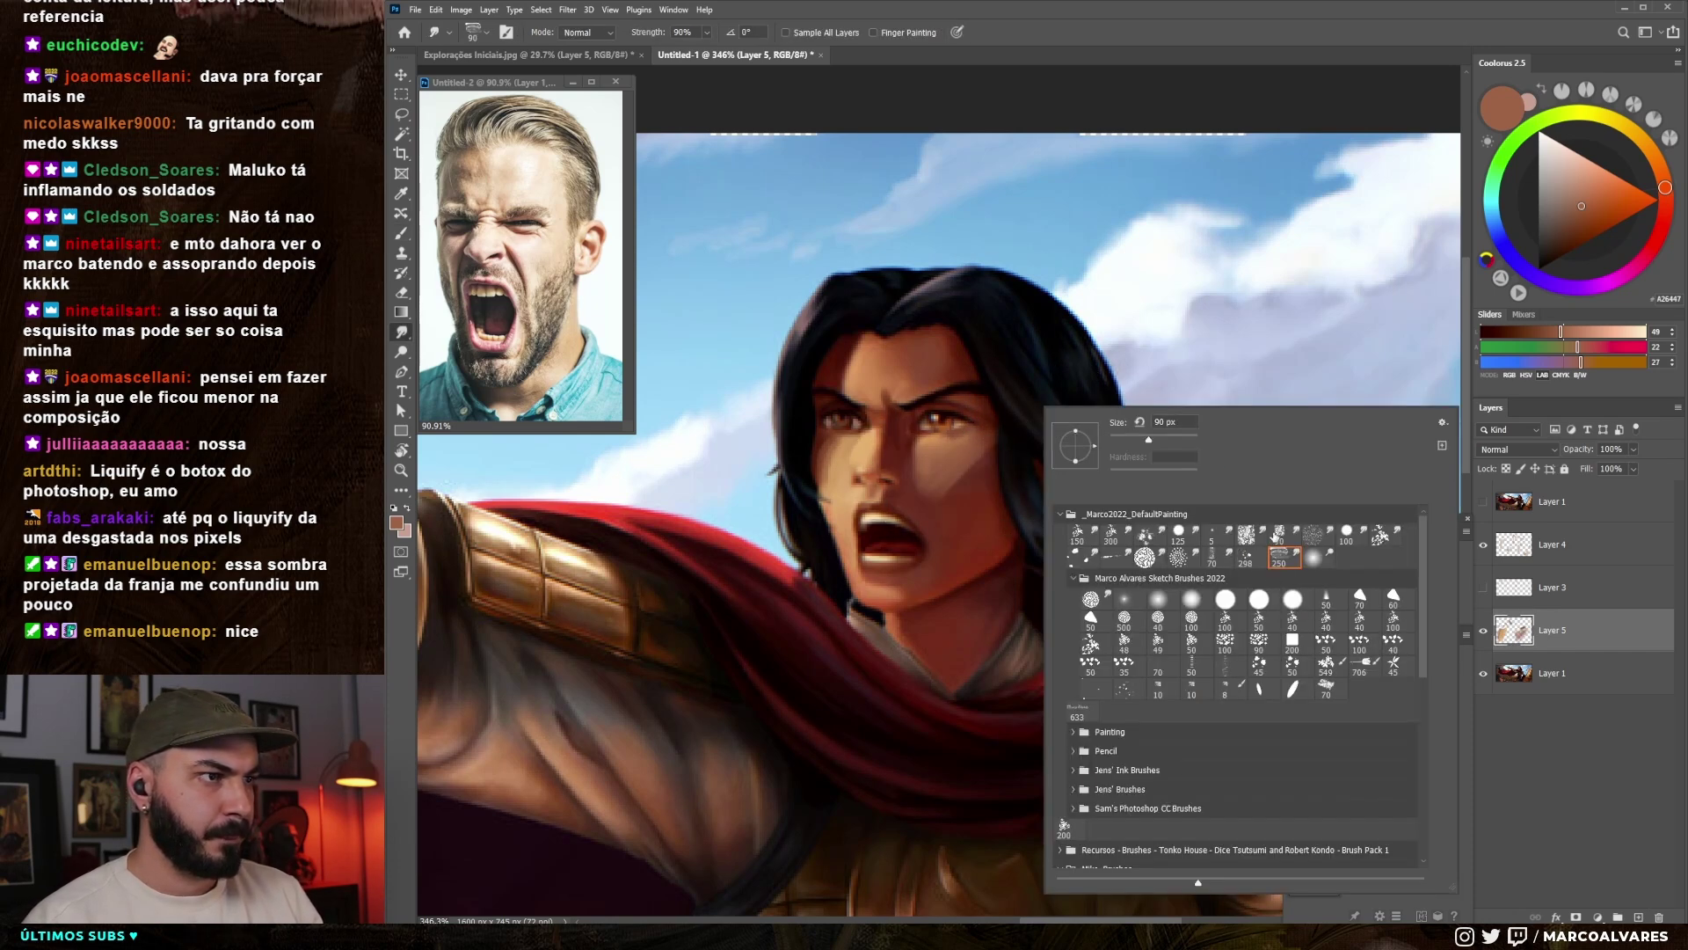
pyautogui.doubleClick(1277, 535)
pyautogui.press('b')
# - Lighten the rider's shadowed forehead with light orange skin tones sampled from the face, varying the brush size
pyautogui.keyDown('alt'); pyautogui.click(867, 360); pyautogui.keyUp('alt')
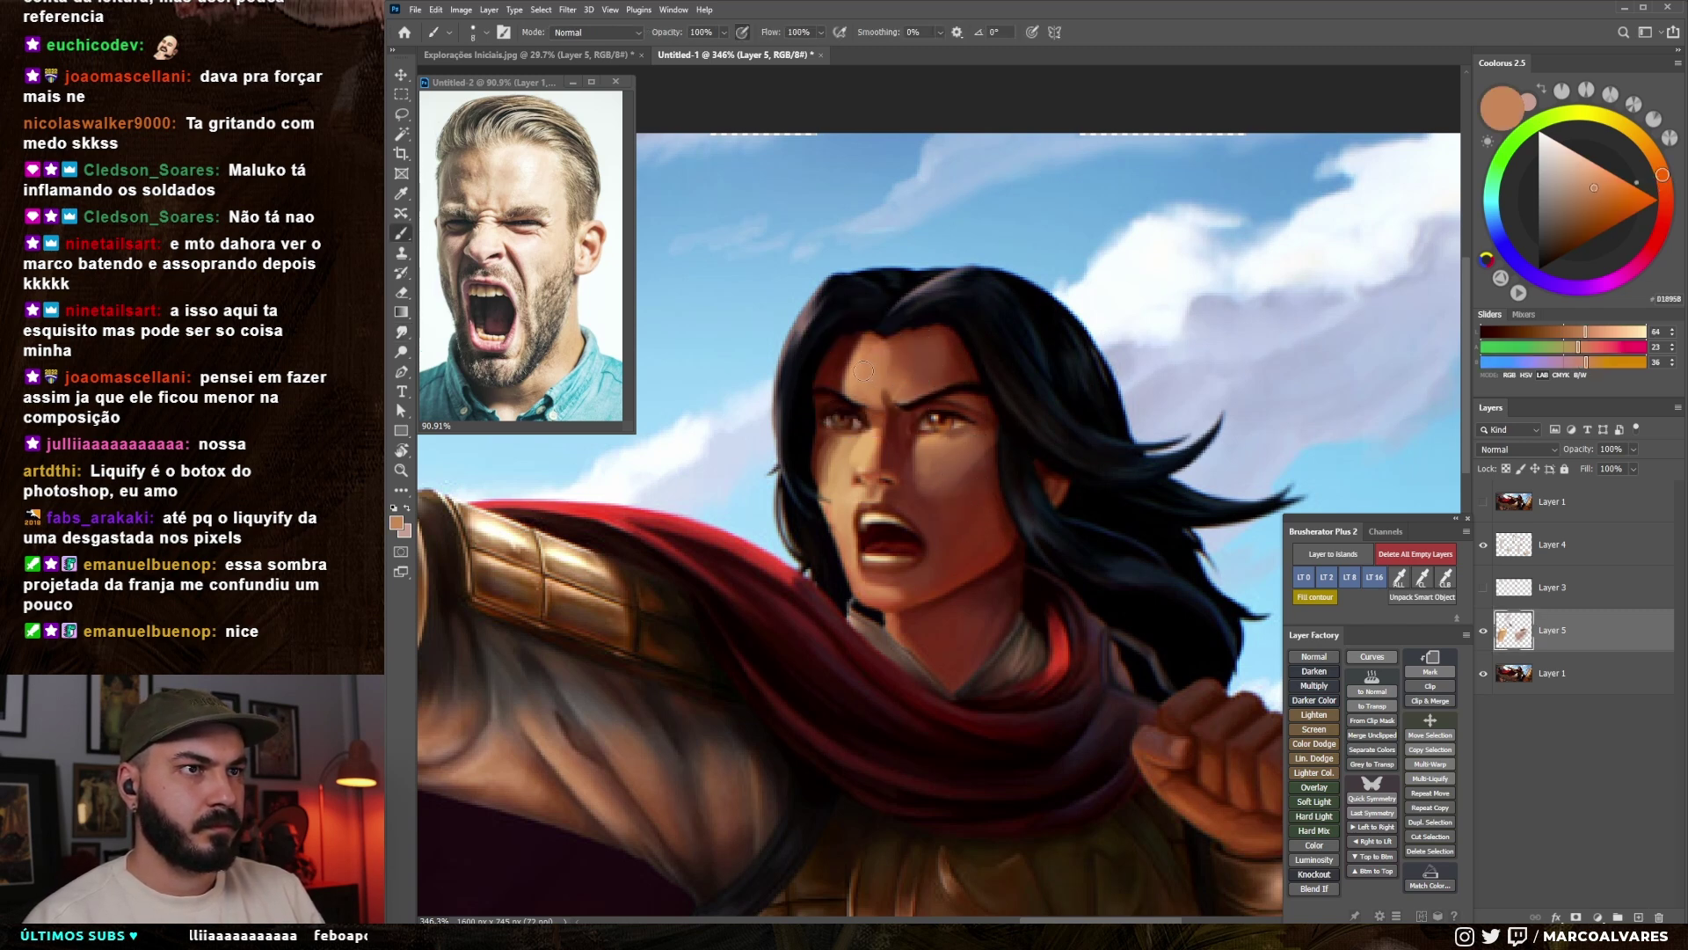
pyautogui.keyDown('alt'); pyautogui.click(849, 433); pyautogui.keyUp('alt')
pyautogui.press(']')
pyautogui.moveTo(876, 345)
pyautogui.mouseDown()
pyautogui.moveTo(879, 383)
pyautogui.moveTo(899, 343)
pyautogui.moveTo(936, 337)
pyautogui.moveTo(884, 339)
pyautogui.moveTo(914, 342)
pyautogui.moveTo(891, 364)
pyautogui.moveTo(914, 344)
pyautogui.moveTo(930, 376)
pyautogui.mouseUp()
pyautogui.press(']')
pyautogui.press(']')
pyautogui.press('[')
pyautogui.press('[')
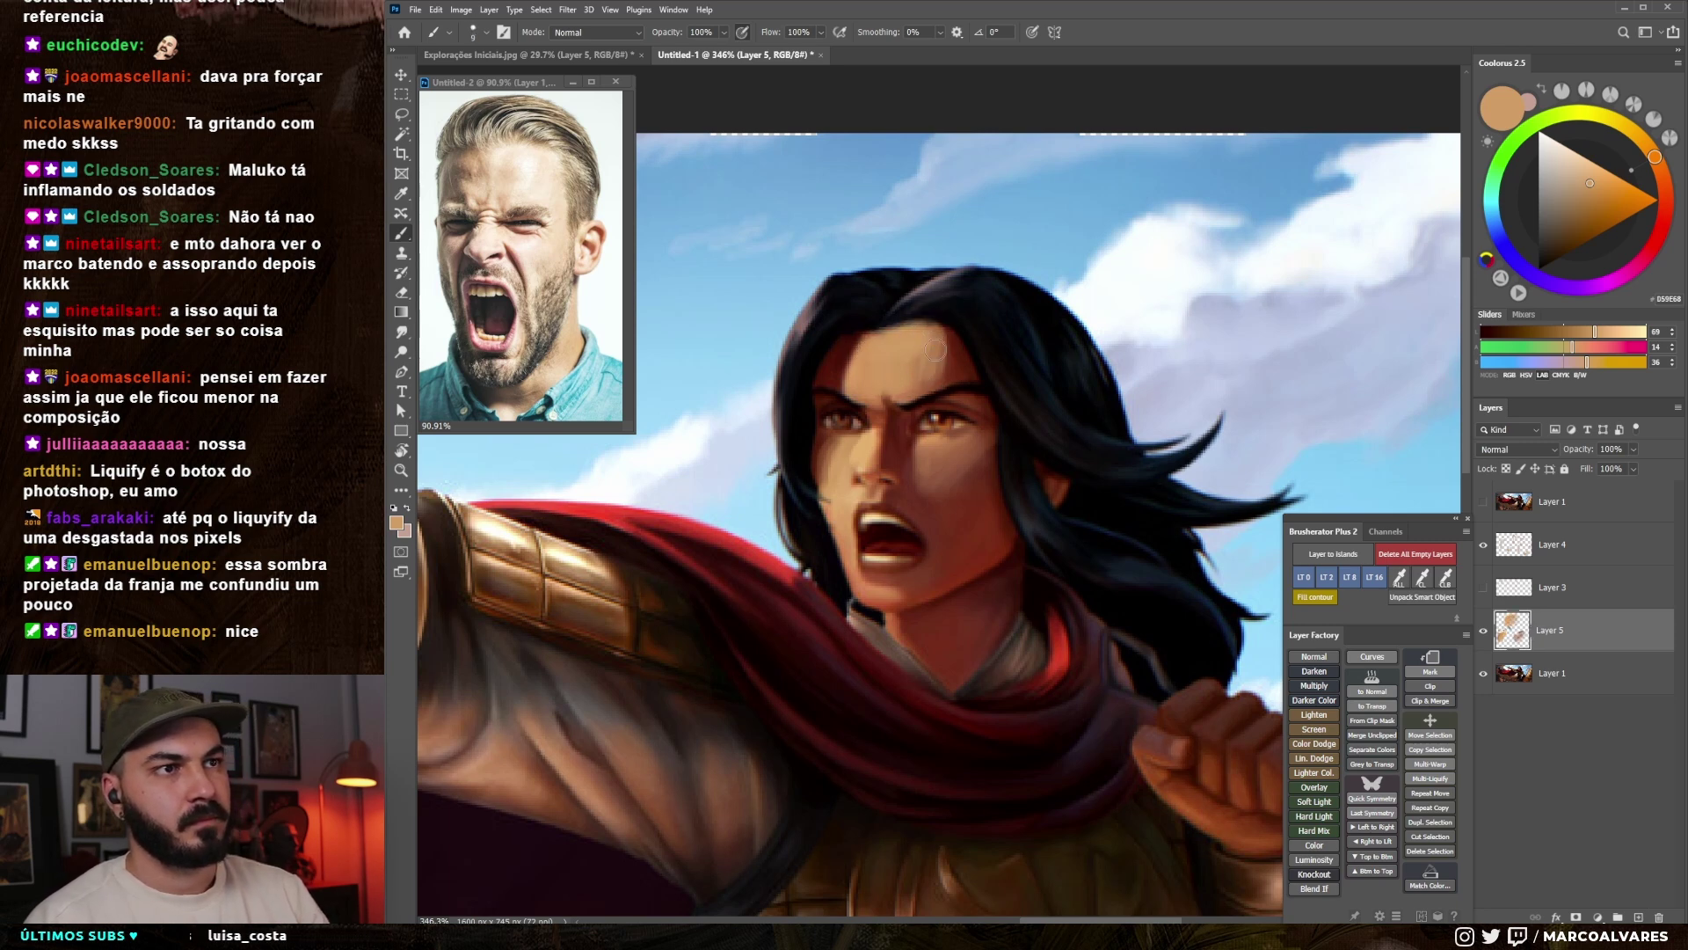
# - Paint the shadow along the hairline on the far side of the rider's forehead with sampled dark red, using a smaller brush
pyautogui.keyDown('alt'); pyautogui.click(844, 354); pyautogui.keyUp('alt')
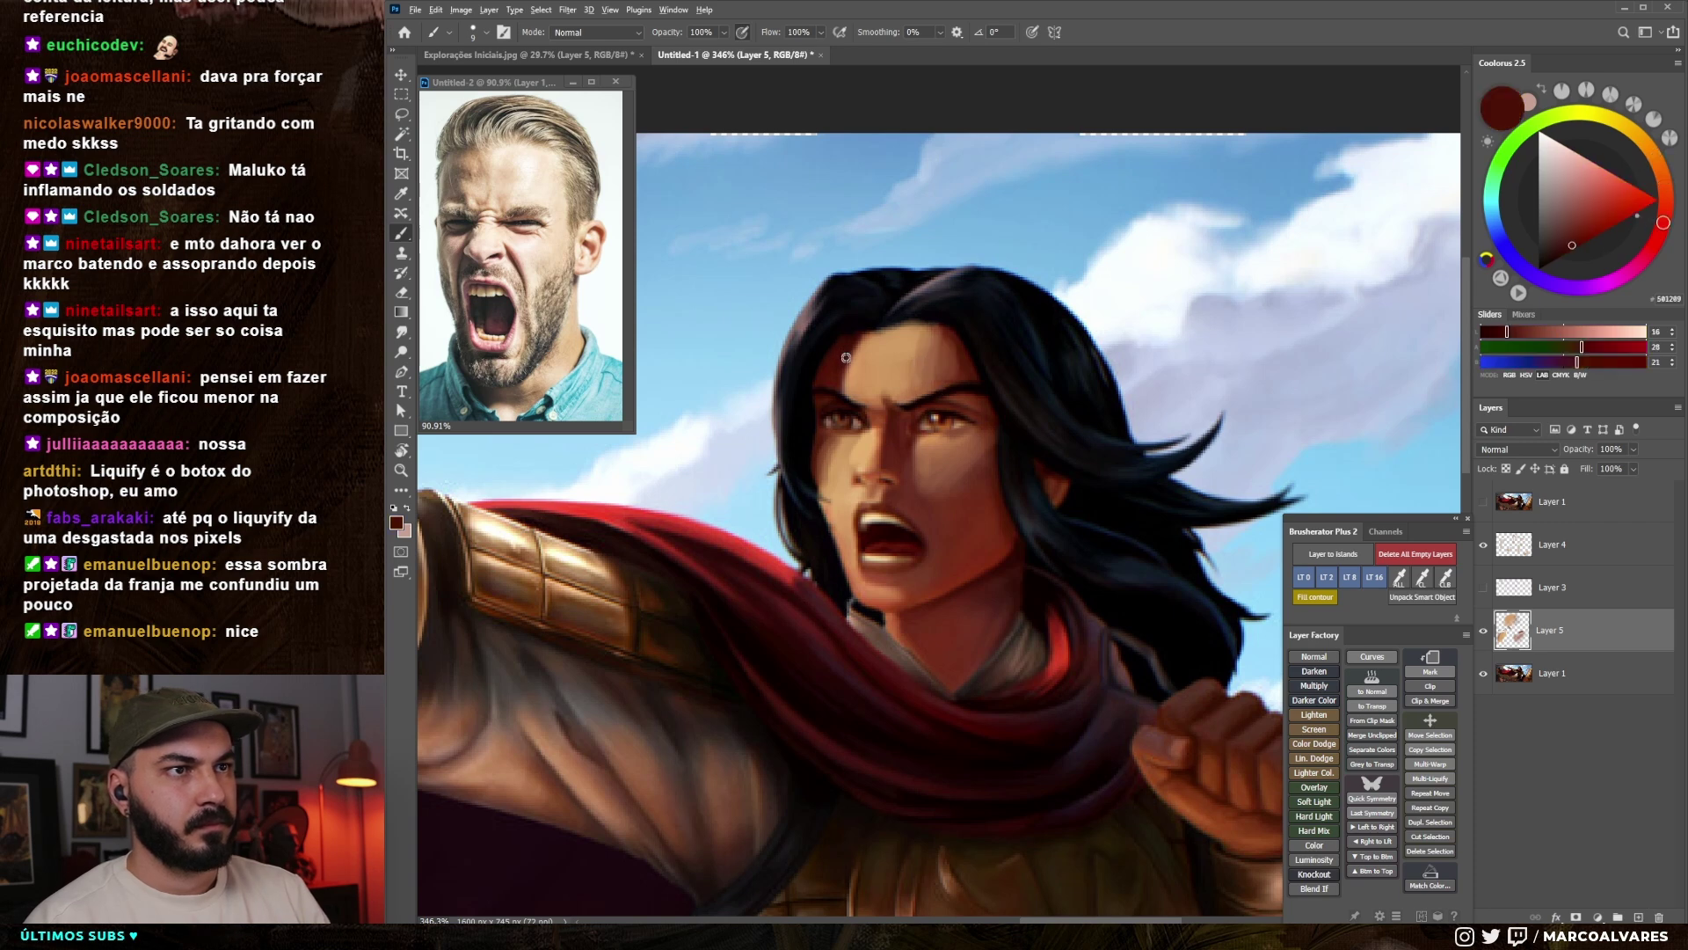
pyautogui.keyDown('alt'); pyautogui.click(833, 448); pyautogui.keyUp('alt')
pyautogui.press('[')
pyautogui.press('[')
pyautogui.press('[')
pyautogui.moveTo(857, 343); pyautogui.dragTo(848, 394)
# - Refine the transition between forehead and hairline with sampled light orange and reddish-brown skin tones
pyautogui.keyDown('alt'); pyautogui.click(955, 508); pyautogui.keyUp('alt')
pyautogui.press(']')
pyautogui.keyDown('alt'); pyautogui.click(851, 383); pyautogui.keyUp('alt')
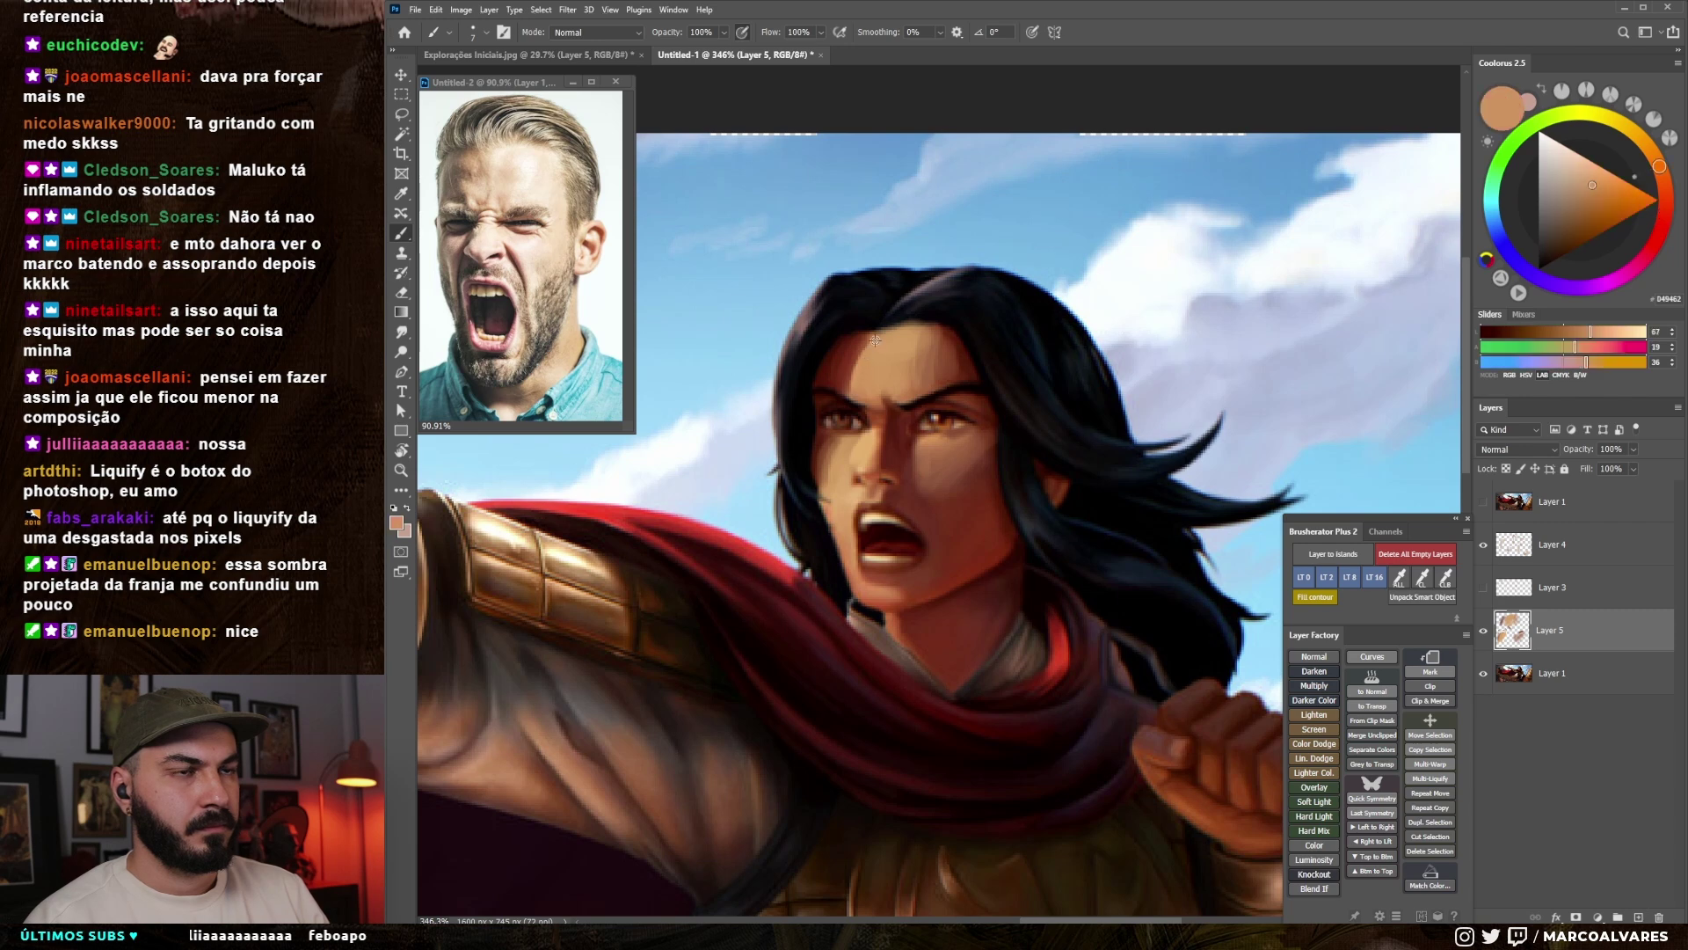
pyautogui.keyDown('alt'); pyautogui.click(855, 374); pyautogui.keyUp('alt')
pyautogui.press('[')
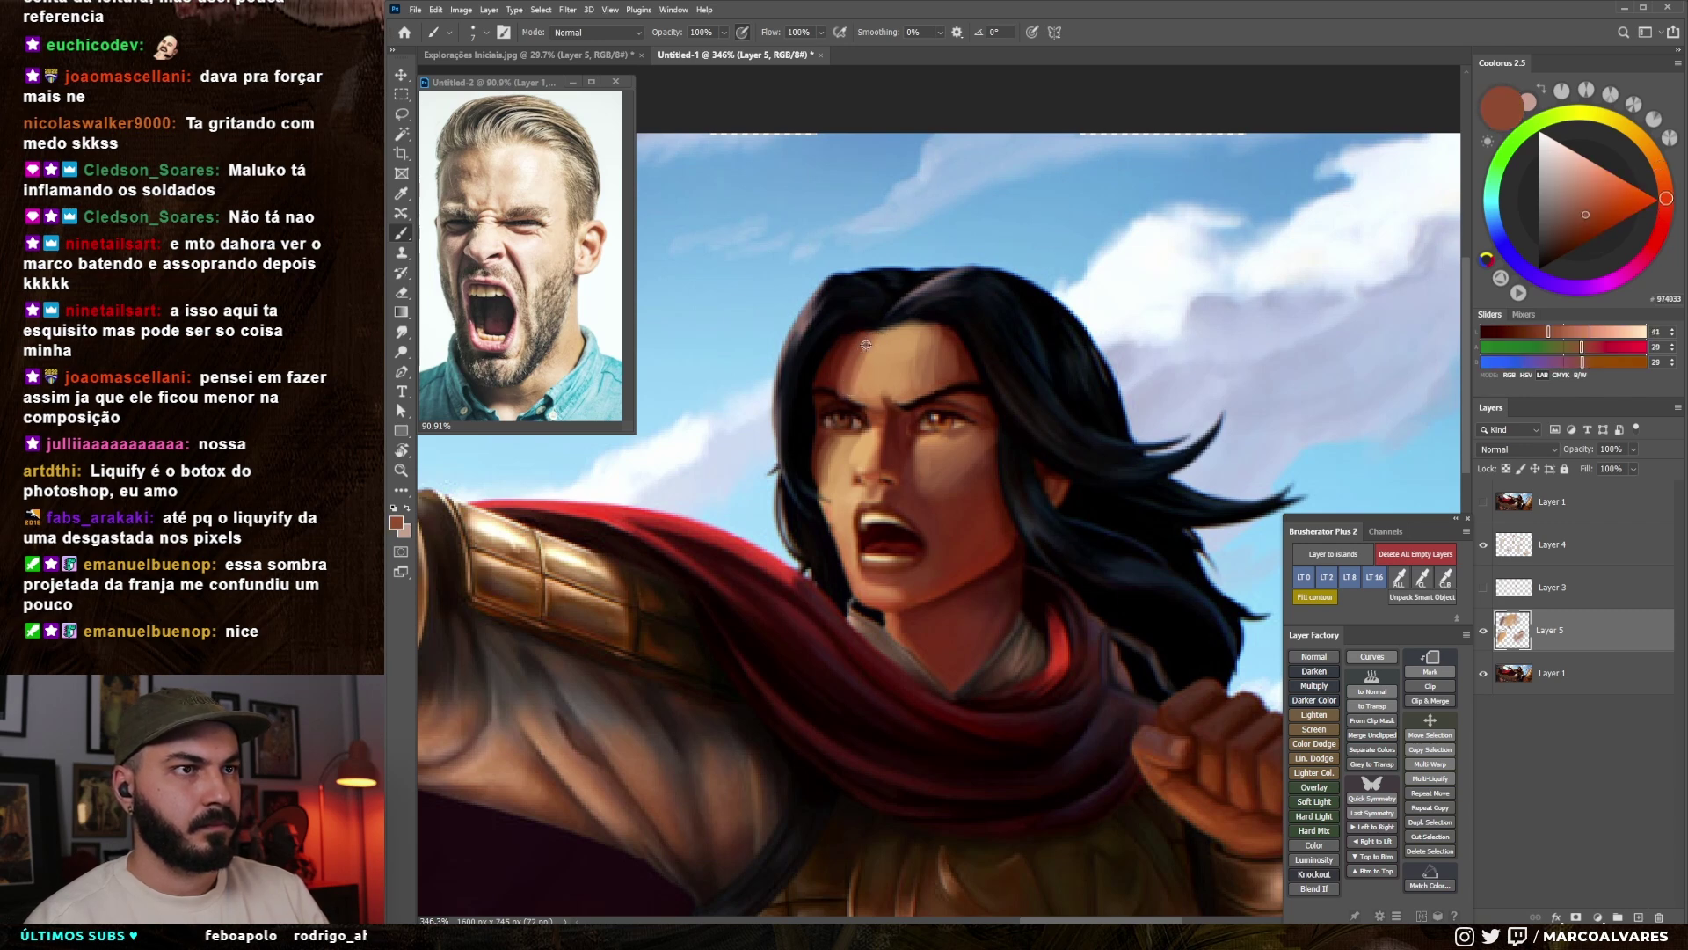
pyautogui.moveTo(894, 335); pyautogui.dragTo(949, 322)
# - Check the face at full-image scale, rename the topmost Layer 1 to hide, and make Layer 5 active again
pyautogui.press('z')
pyautogui.moveTo(965, 413); pyautogui.dragTo(877, 464)
pyautogui.keyDown('alt'); pyautogui.click(877, 464); pyautogui.keyUp('alt')
pyautogui.press('b')
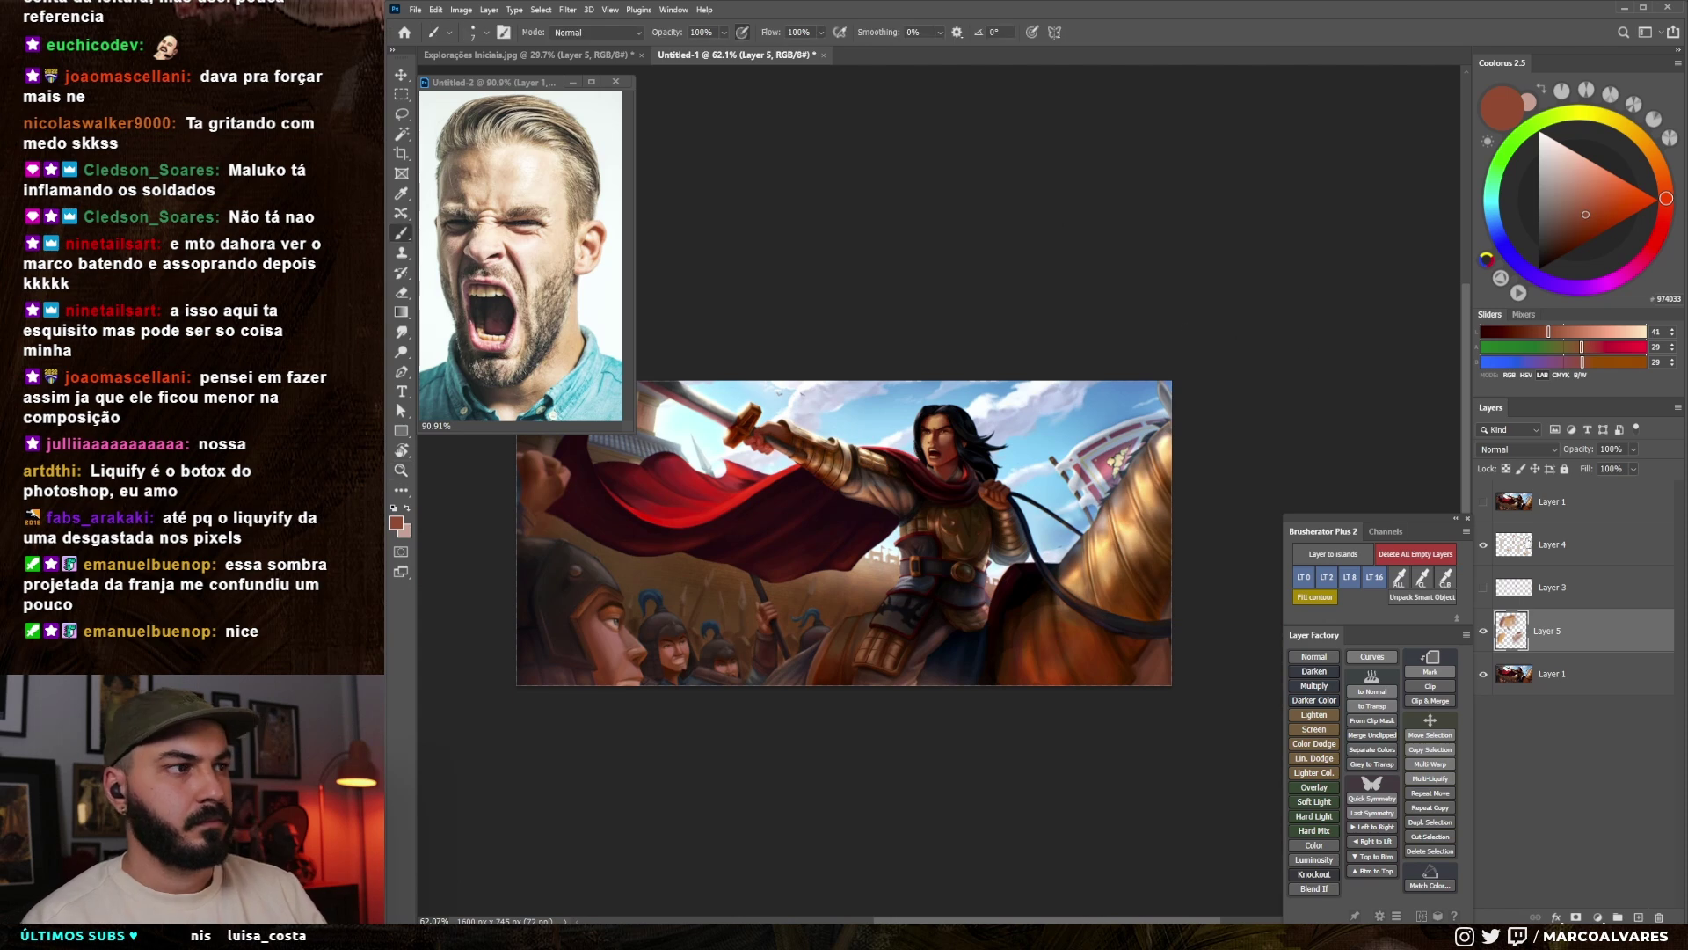
pyautogui.doubleClick(1548, 501)
pyautogui.write('hide')
pyautogui.press('Return')
pyautogui.click(1547, 631)
# - Touch up the rider's nose and far cheek with light orange skin tones sampled from the face
pyautogui.press('z')
pyautogui.moveTo(934, 429); pyautogui.dragTo(1029, 420)
pyautogui.press('b')
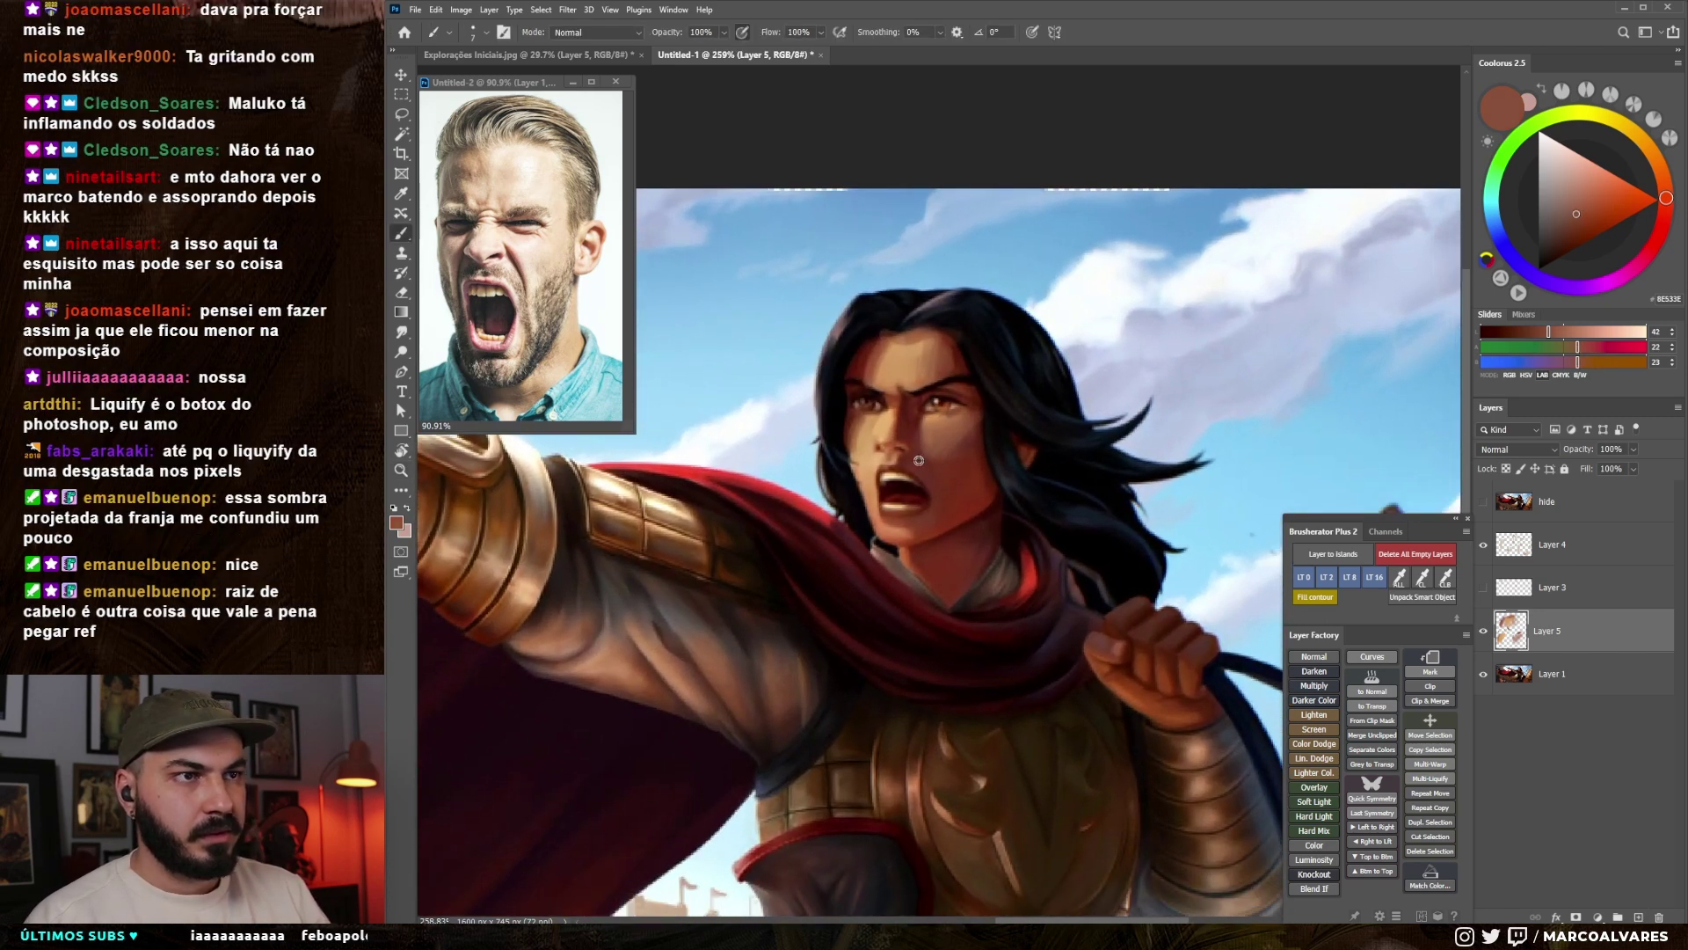
pyautogui.keyDown('alt'); pyautogui.click(888, 431); pyautogui.keyUp('alt')
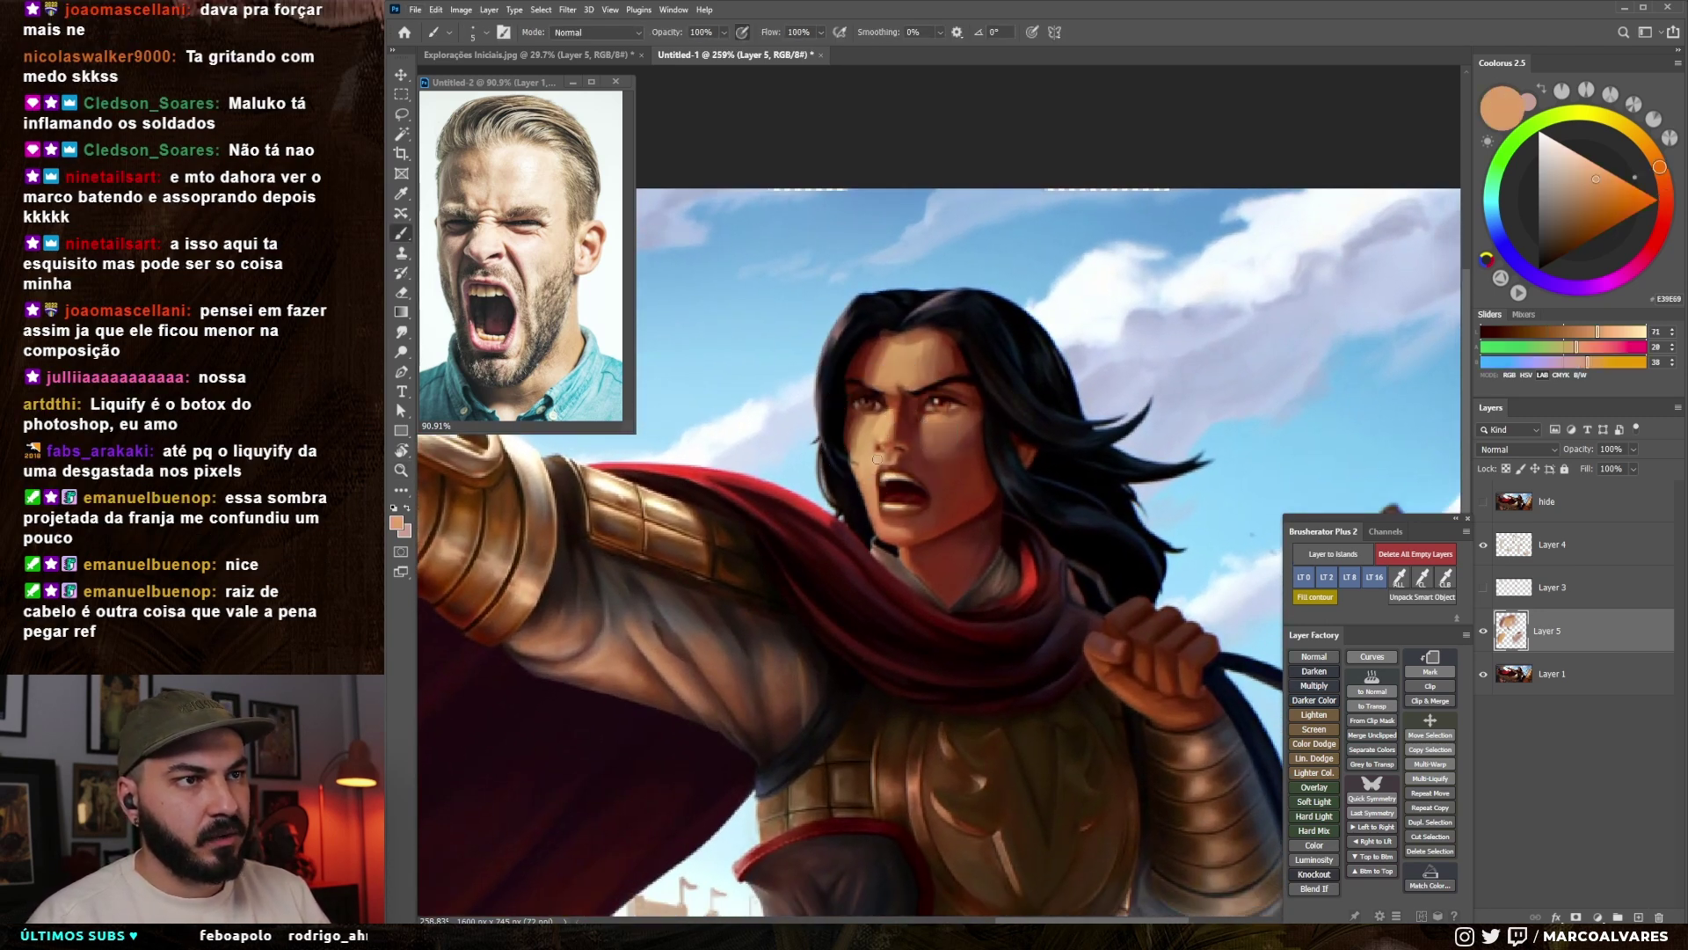
pyautogui.keyDown('alt'); pyautogui.click(893, 414); pyautogui.keyUp('alt')
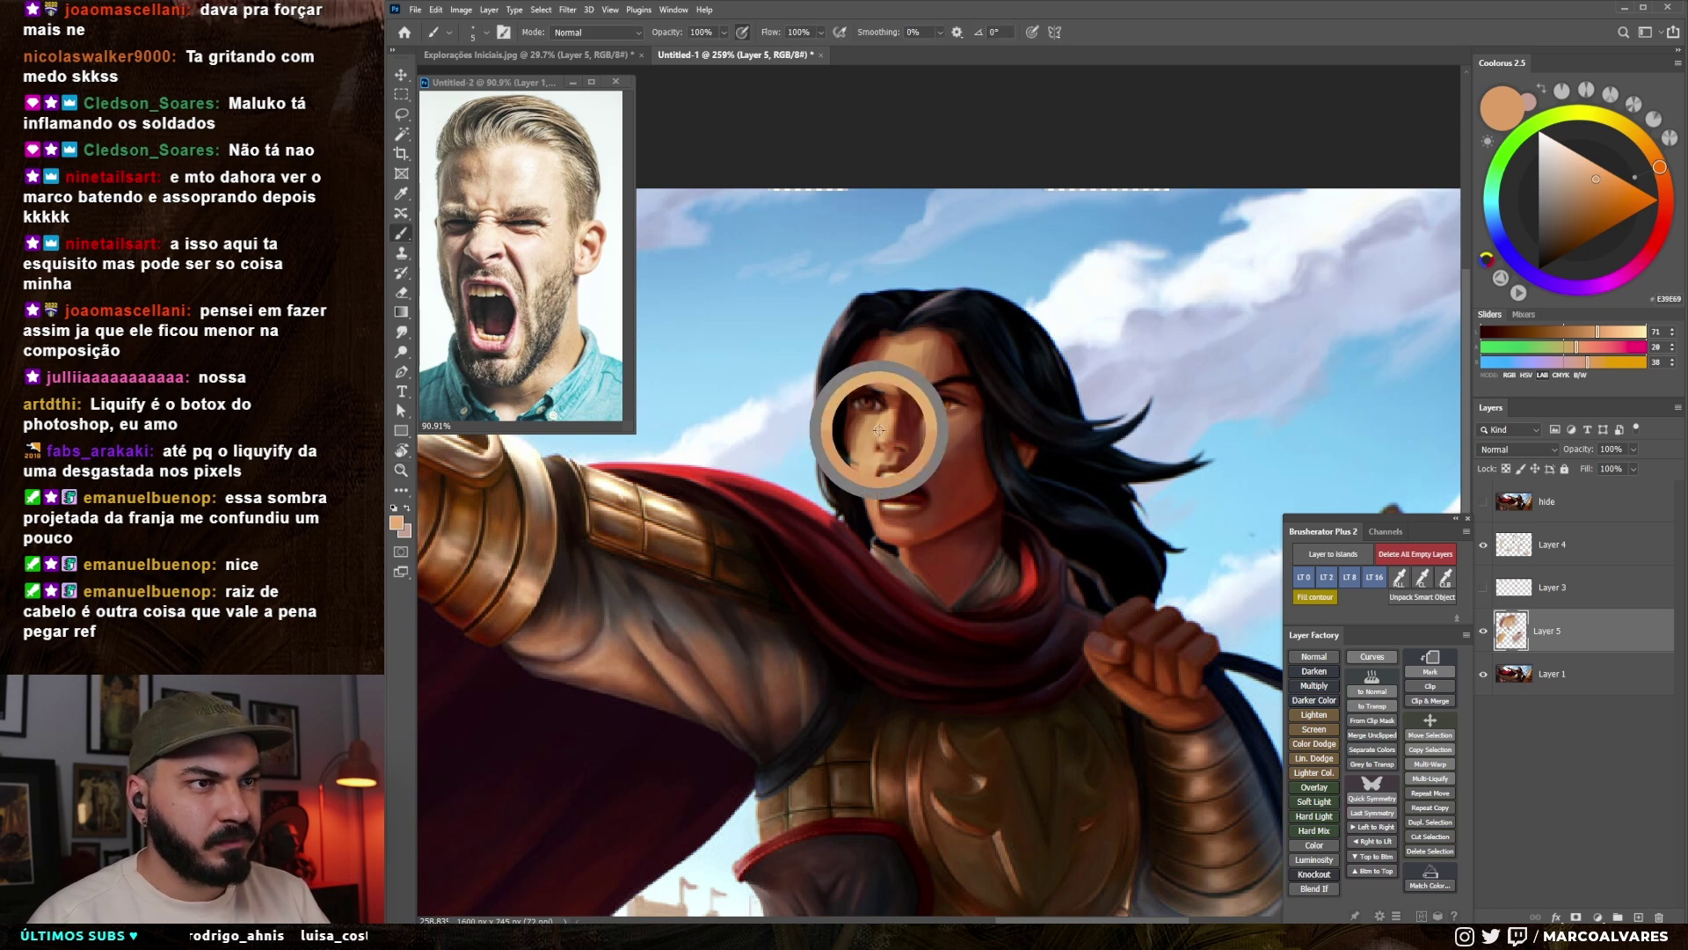
# - Paint a sampled reddish brown on the near cheek beside the nose and blend it with the Smudge tool
pyautogui.moveTo(883, 447); pyautogui.dragTo(932, 450)
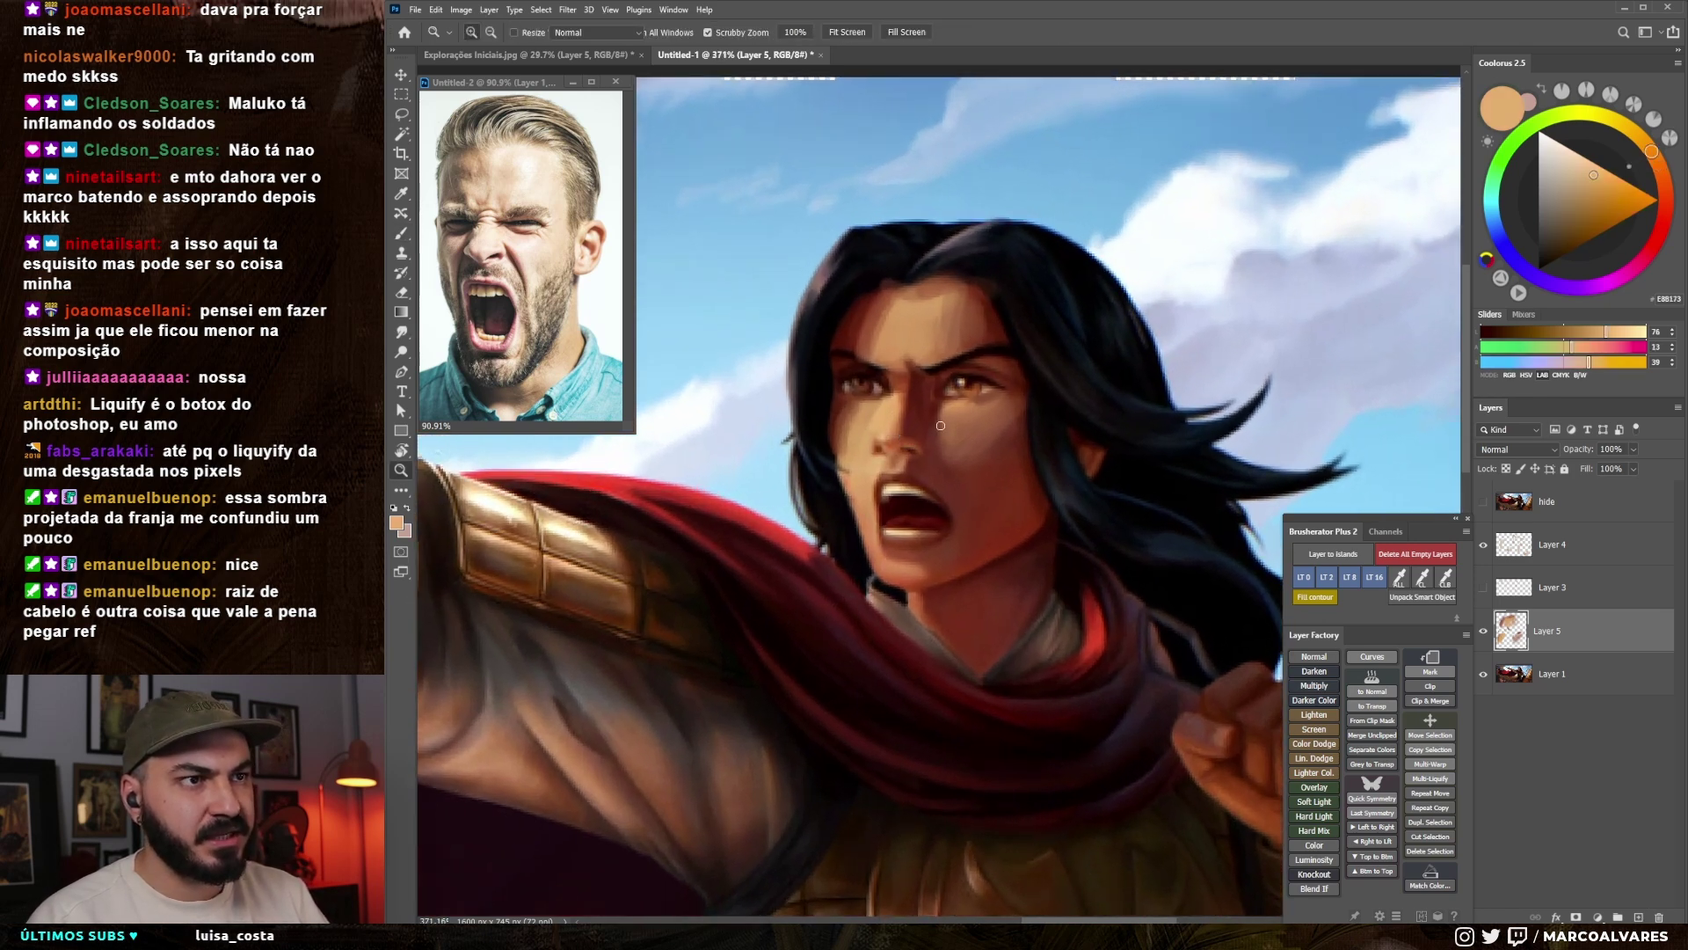
pyautogui.keyDown('alt'); pyautogui.click(954, 458); pyautogui.keyUp('alt')
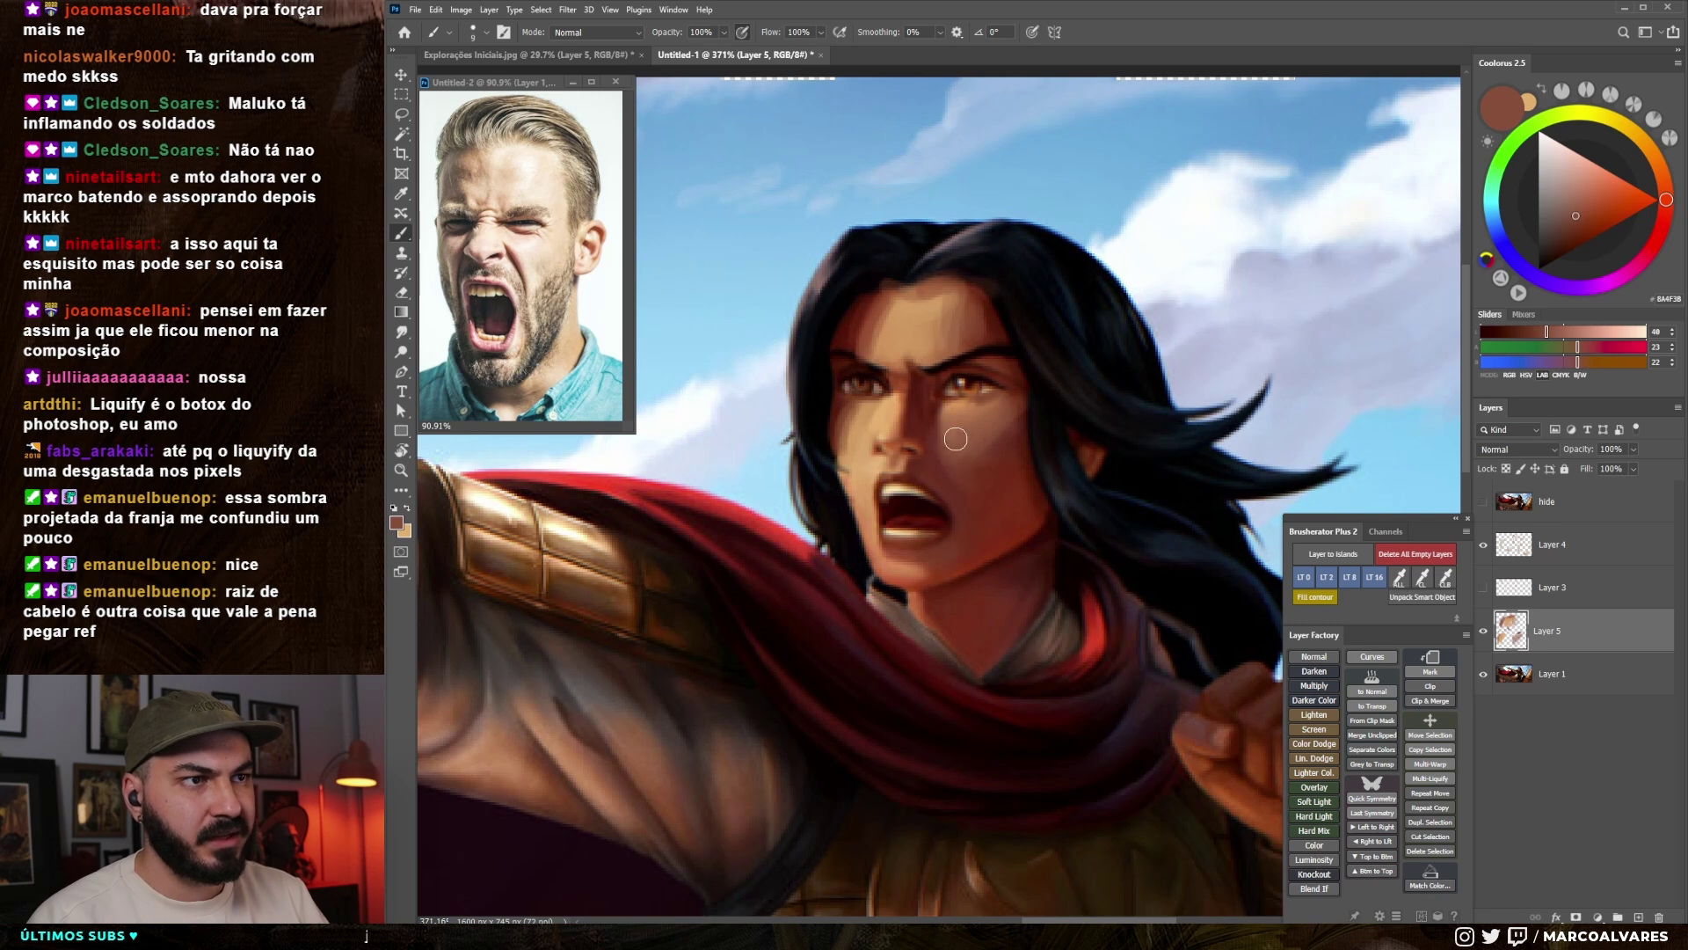
pyautogui.press('r')
pyautogui.press('b')
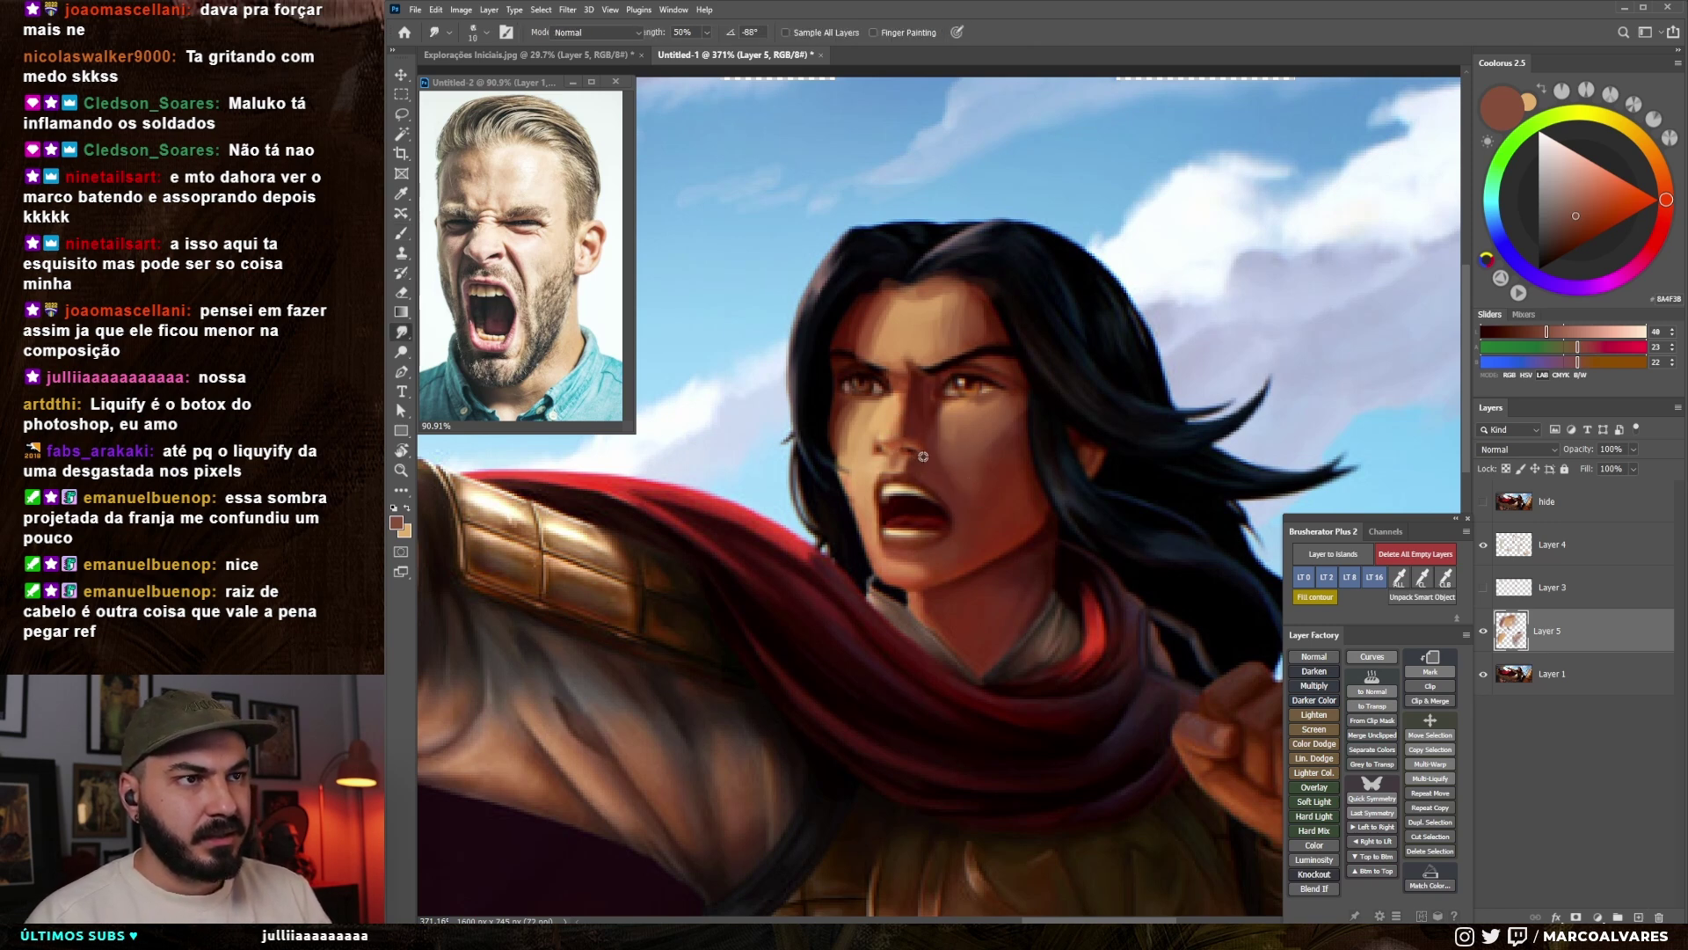
# - Paint the frown creases between the eyebrows with a smaller brush, using sampled reddish-brown and light orange tones
pyautogui.keyDown('alt'); pyautogui.click(893, 382); pyautogui.keyUp('alt')
pyautogui.press('[')
pyautogui.press('[')
pyautogui.press('[')
pyautogui.press('[')
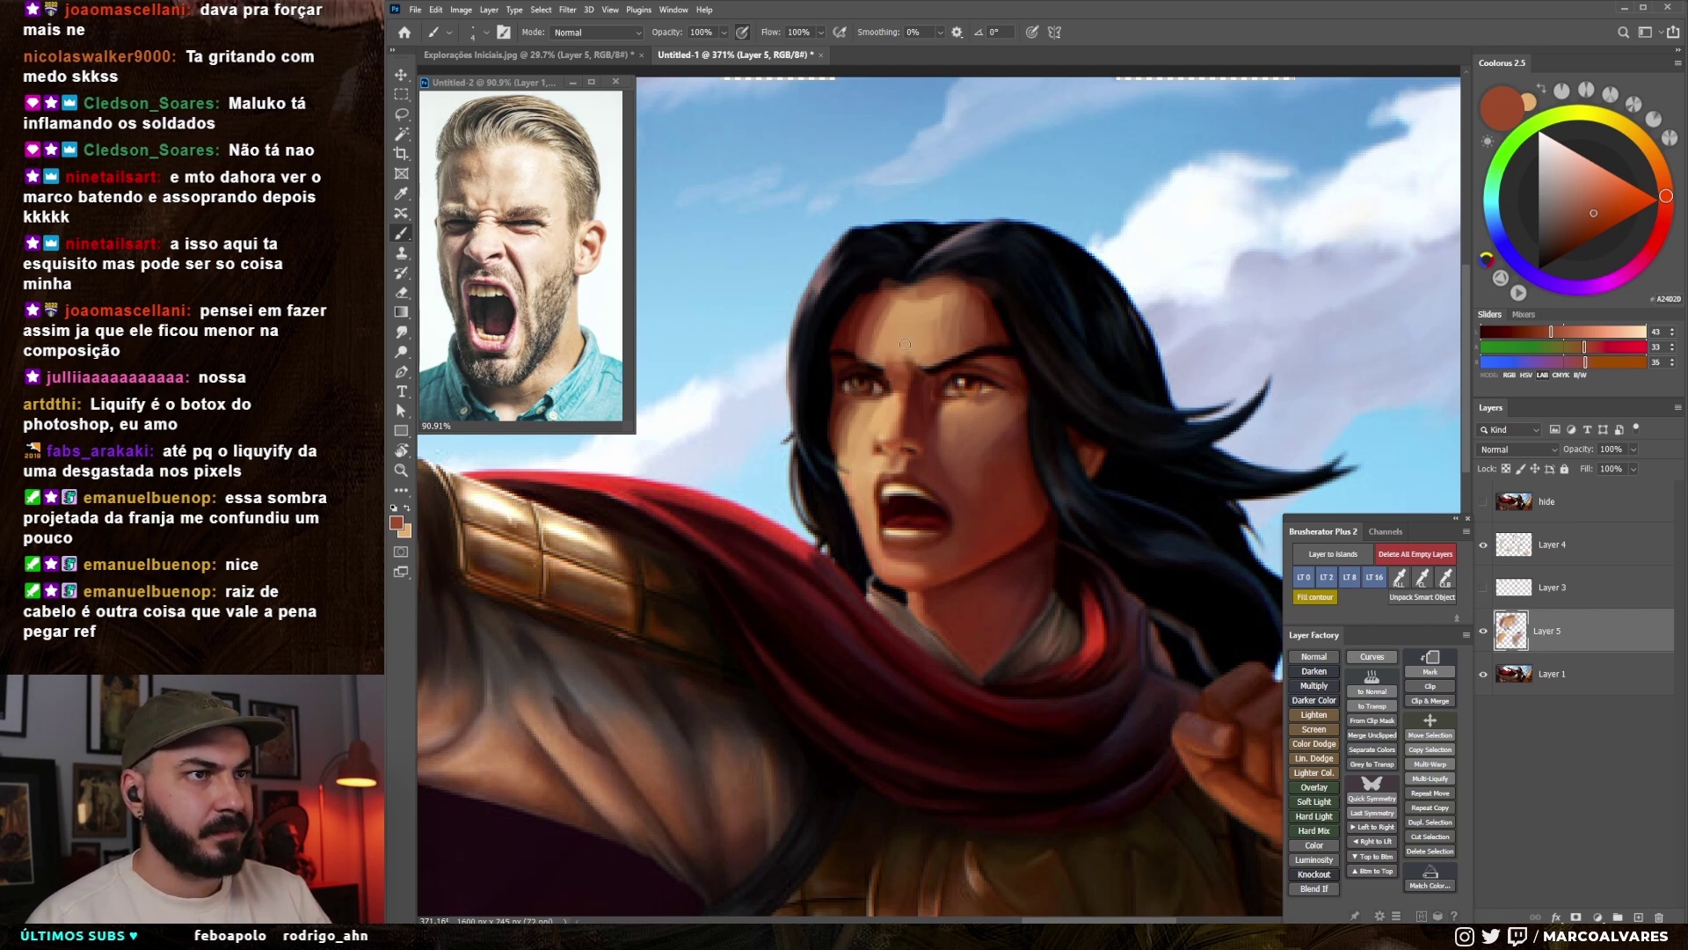
pyautogui.keyDown('alt'); pyautogui.click(899, 385); pyautogui.keyUp('alt')
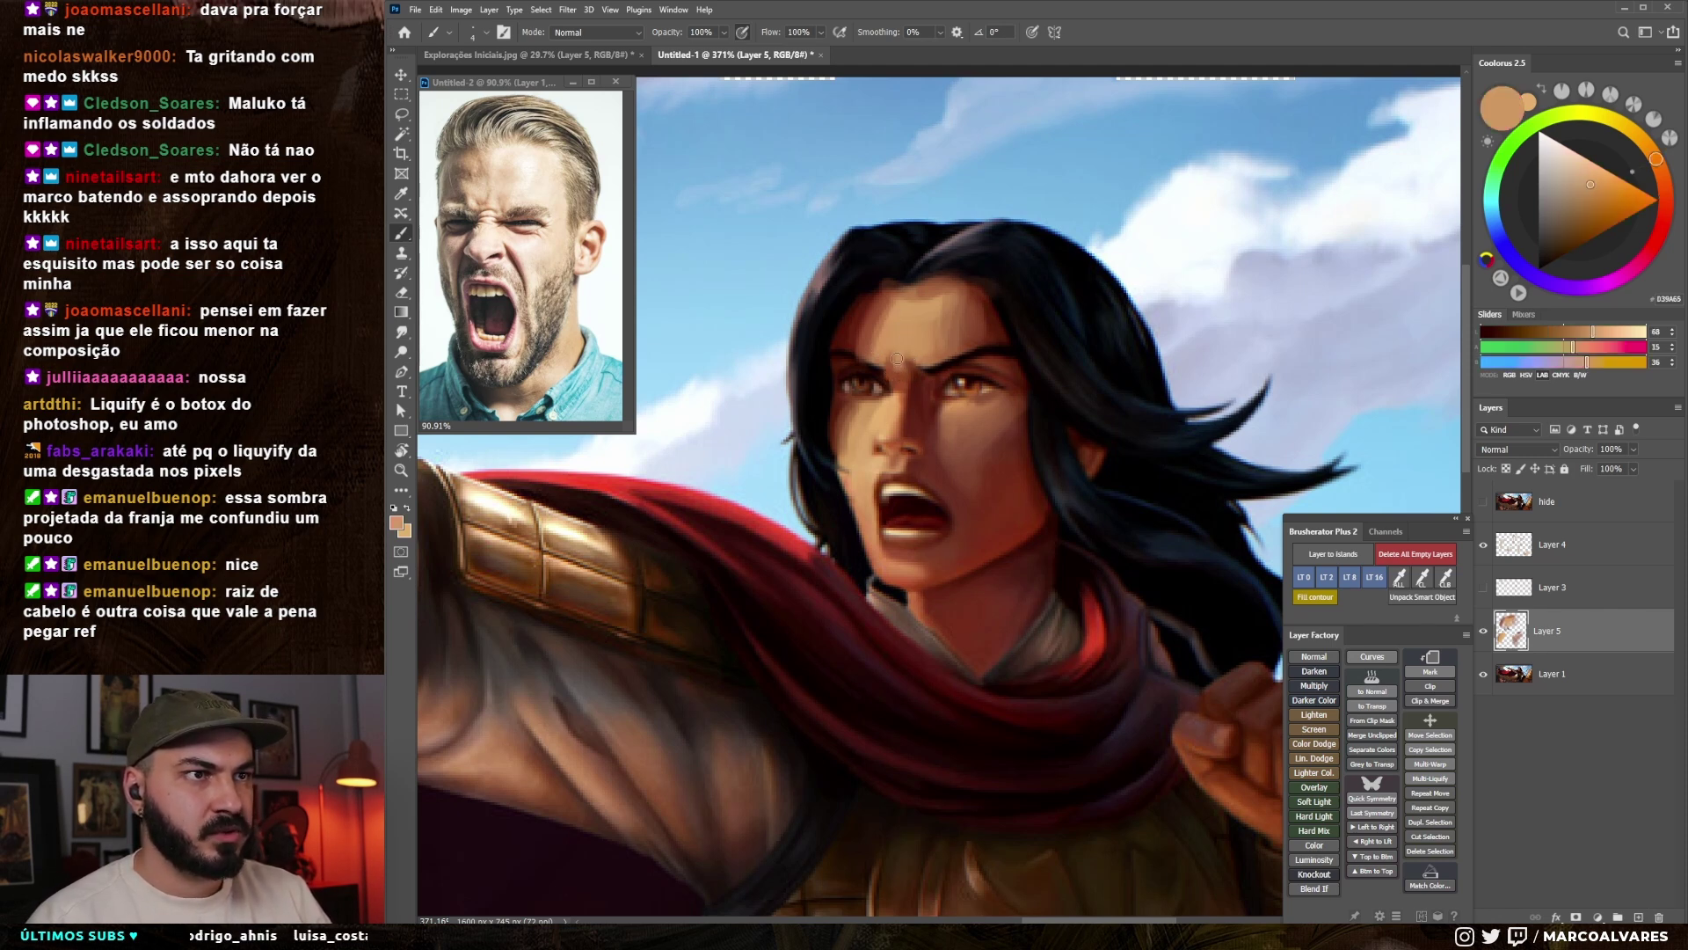
pyautogui.keyDown('alt'); pyautogui.click(898, 393); pyautogui.keyUp('alt')
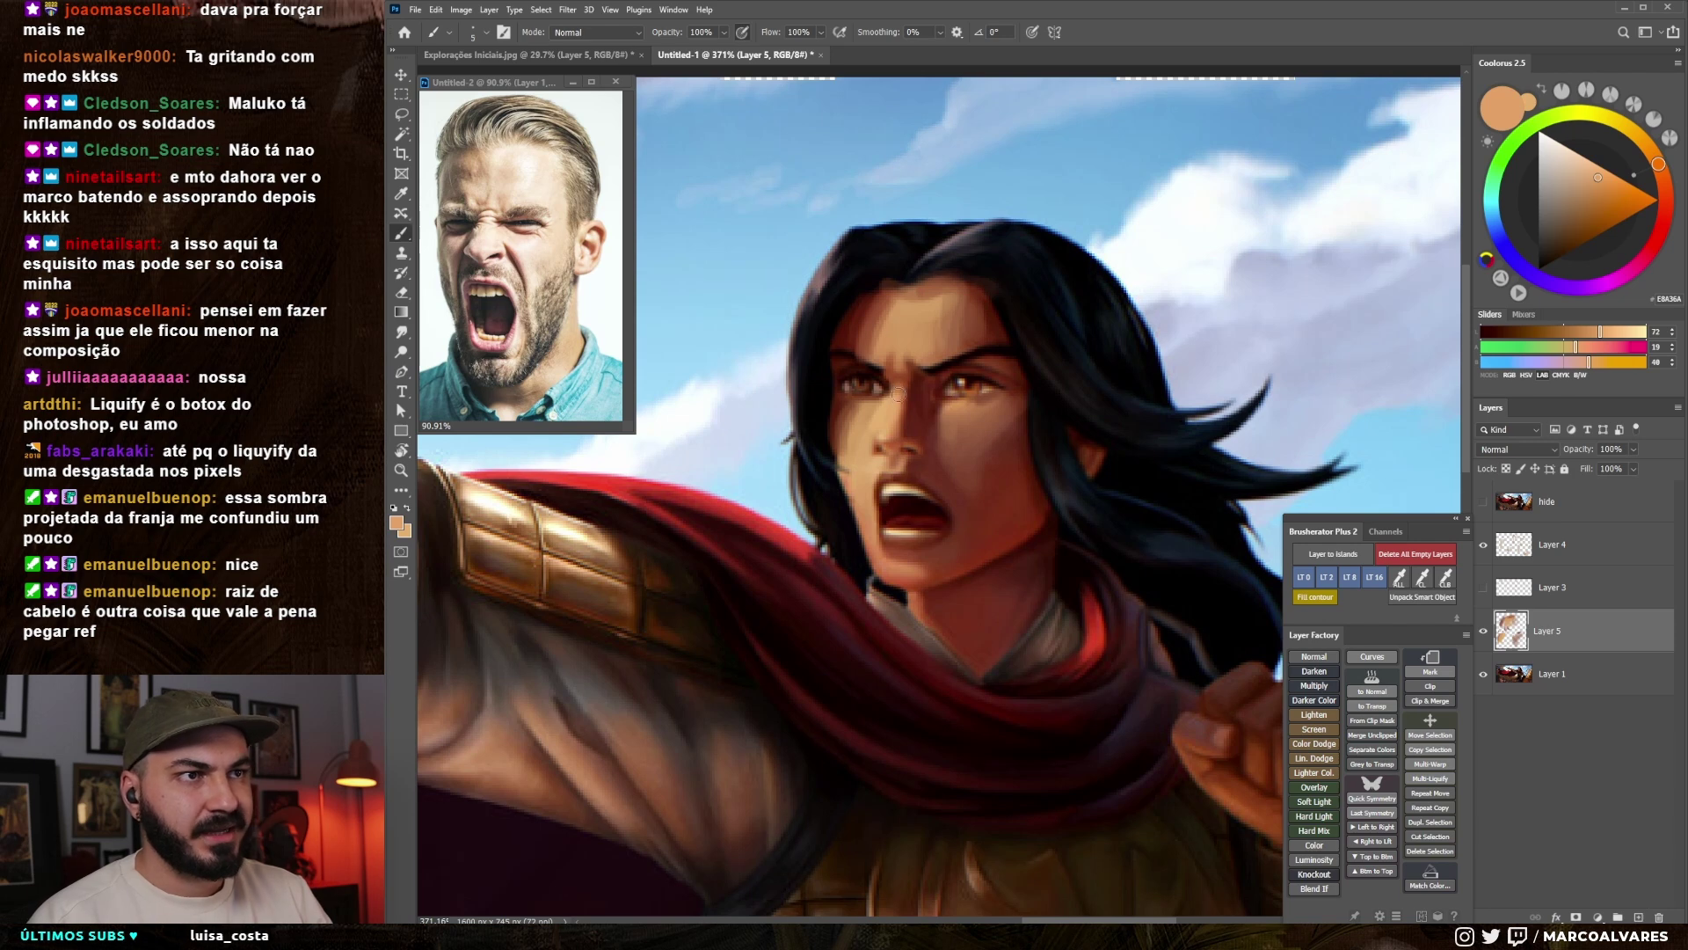
# - Refine the base of the nose and the area above the upper lip with sampled dark brown and light skin tones
pyautogui.moveTo(964, 469); pyautogui.dragTo(961, 467)
pyautogui.press('[')
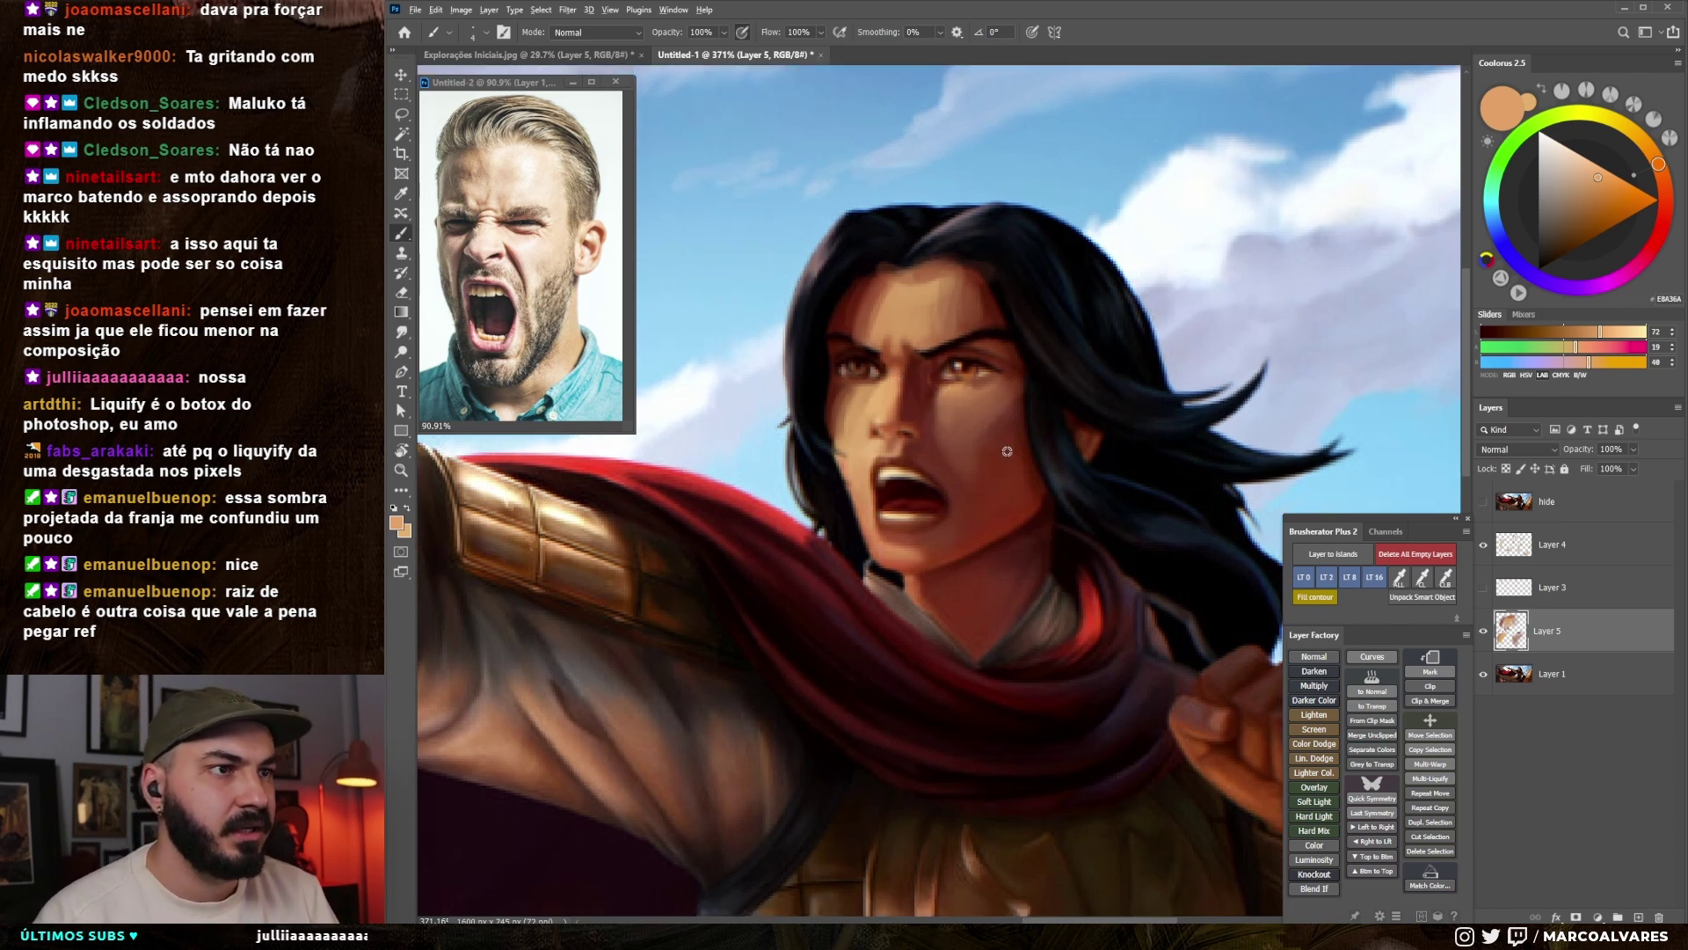
pyautogui.keyDown('alt'); pyautogui.click(929, 432); pyautogui.keyUp('alt')
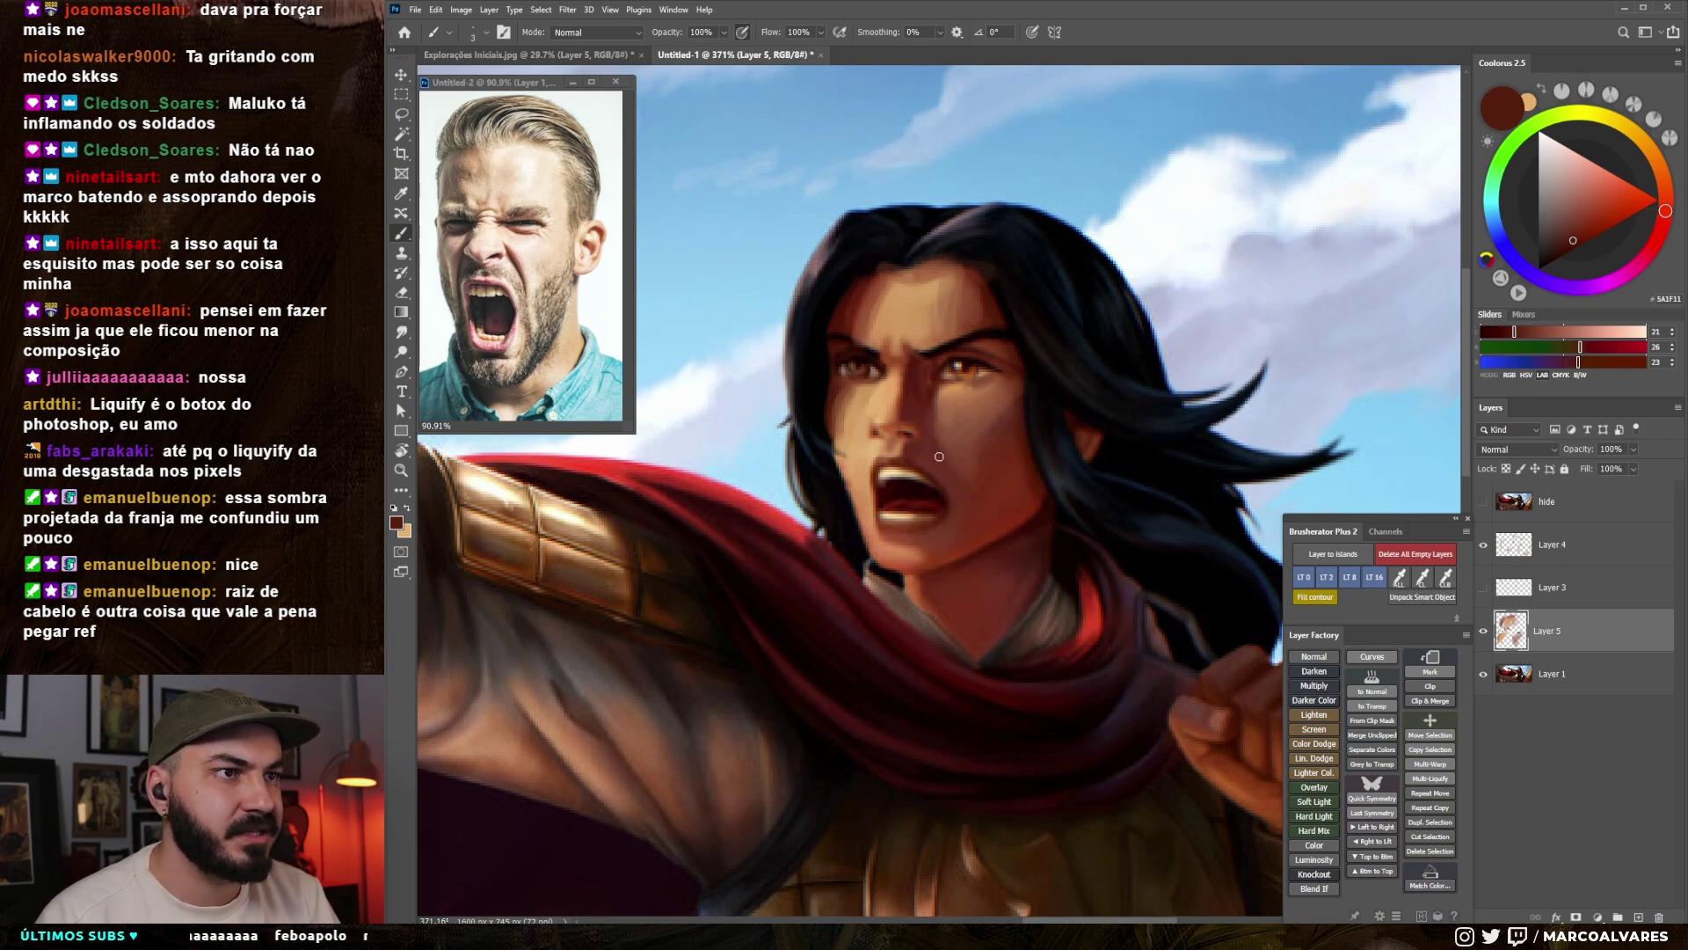
pyautogui.keyDown('alt'); pyautogui.click(902, 410); pyautogui.keyUp('alt')
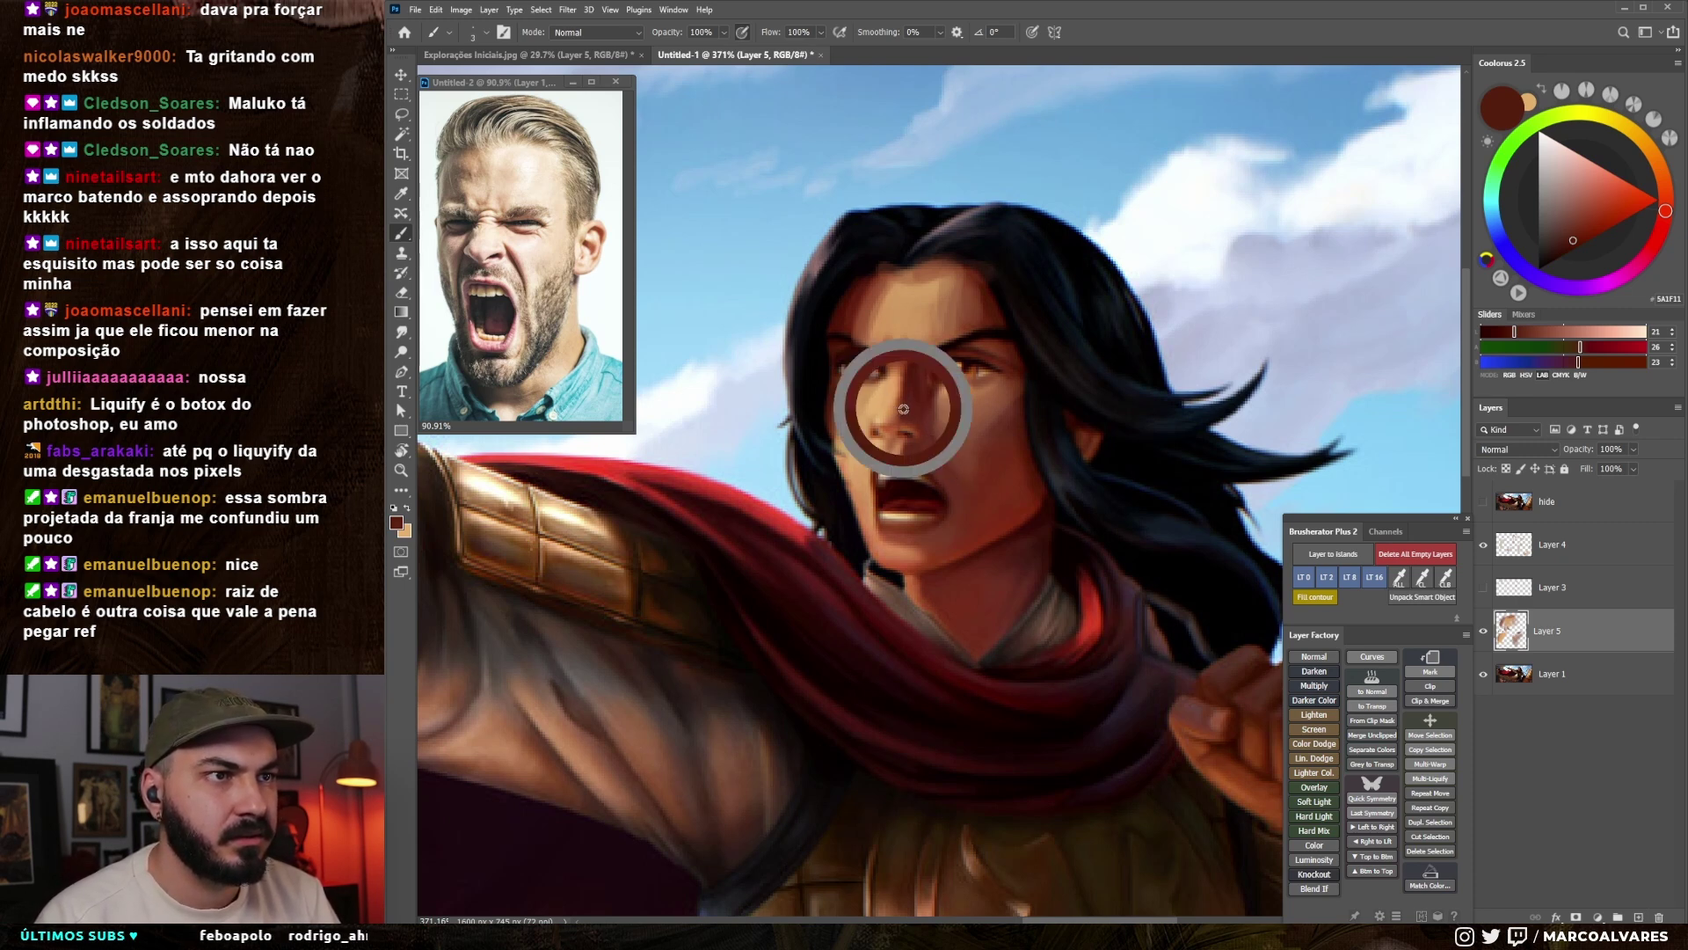
pyautogui.keyDown('alt'); pyautogui.click(866, 438); pyautogui.keyUp('alt')
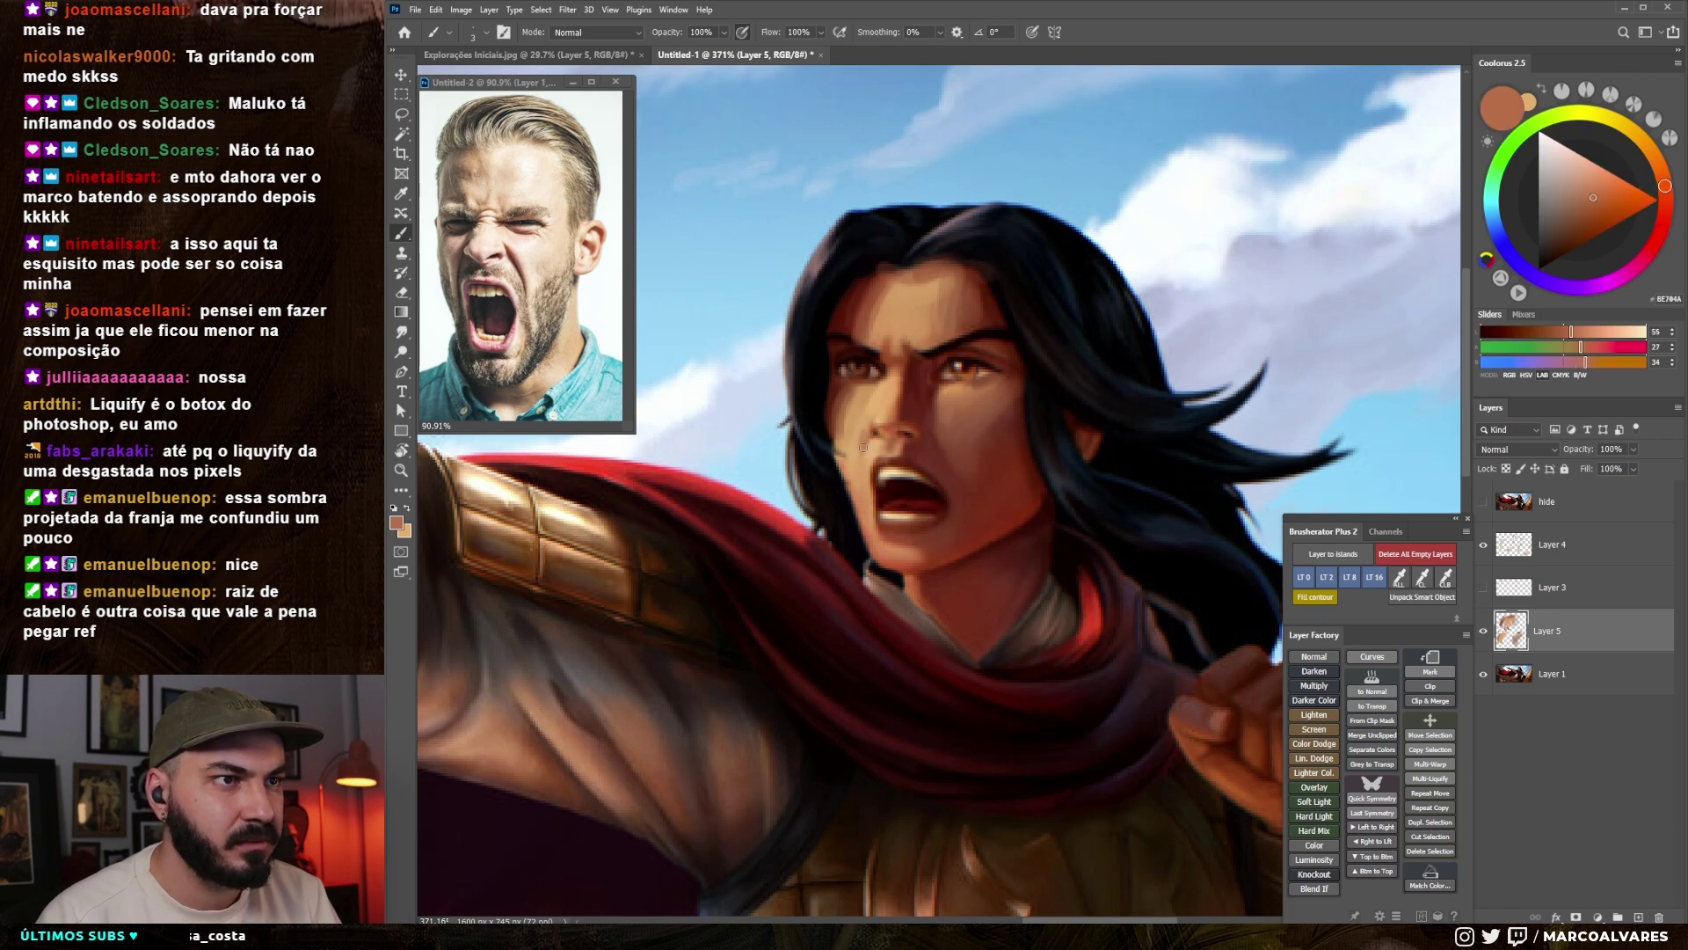
pyautogui.keyDown('alt'); pyautogui.click(871, 445); pyautogui.keyUp('alt')
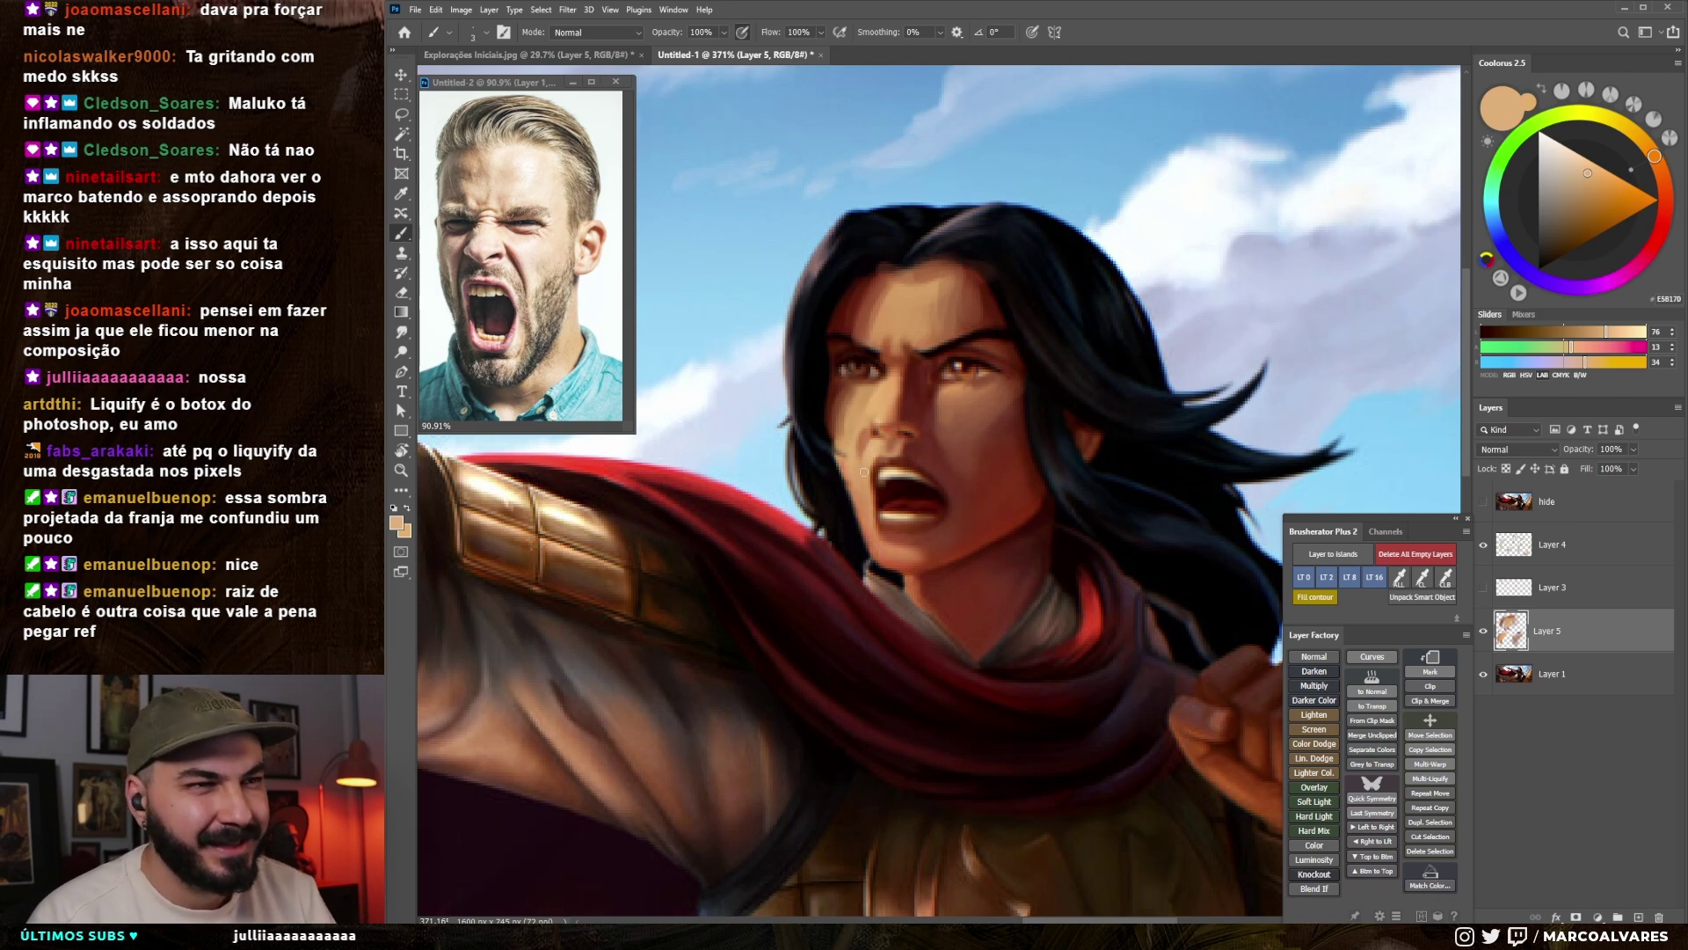
pyautogui.keyDown('alt'); pyautogui.click(880, 459); pyautogui.keyUp('alt')
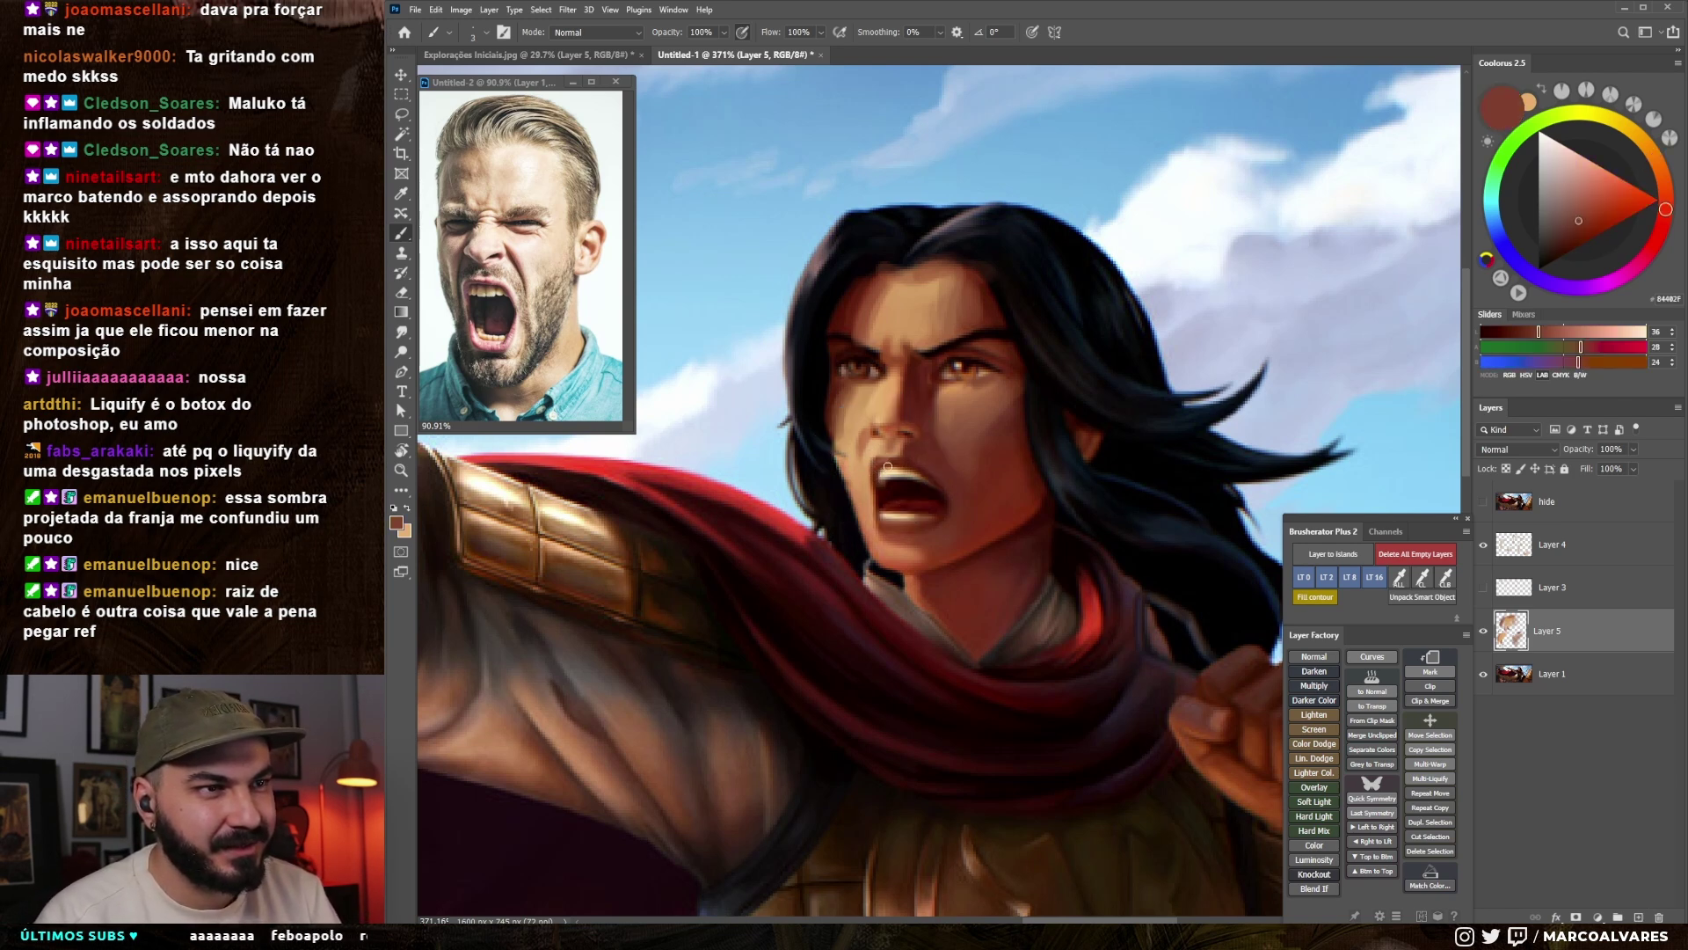
# - Repaint the upper lip and the dark mouth interior around the upper teeth with sampled dark red and brown tones
pyautogui.keyDown('alt'); pyautogui.click(911, 464); pyautogui.keyUp('alt')
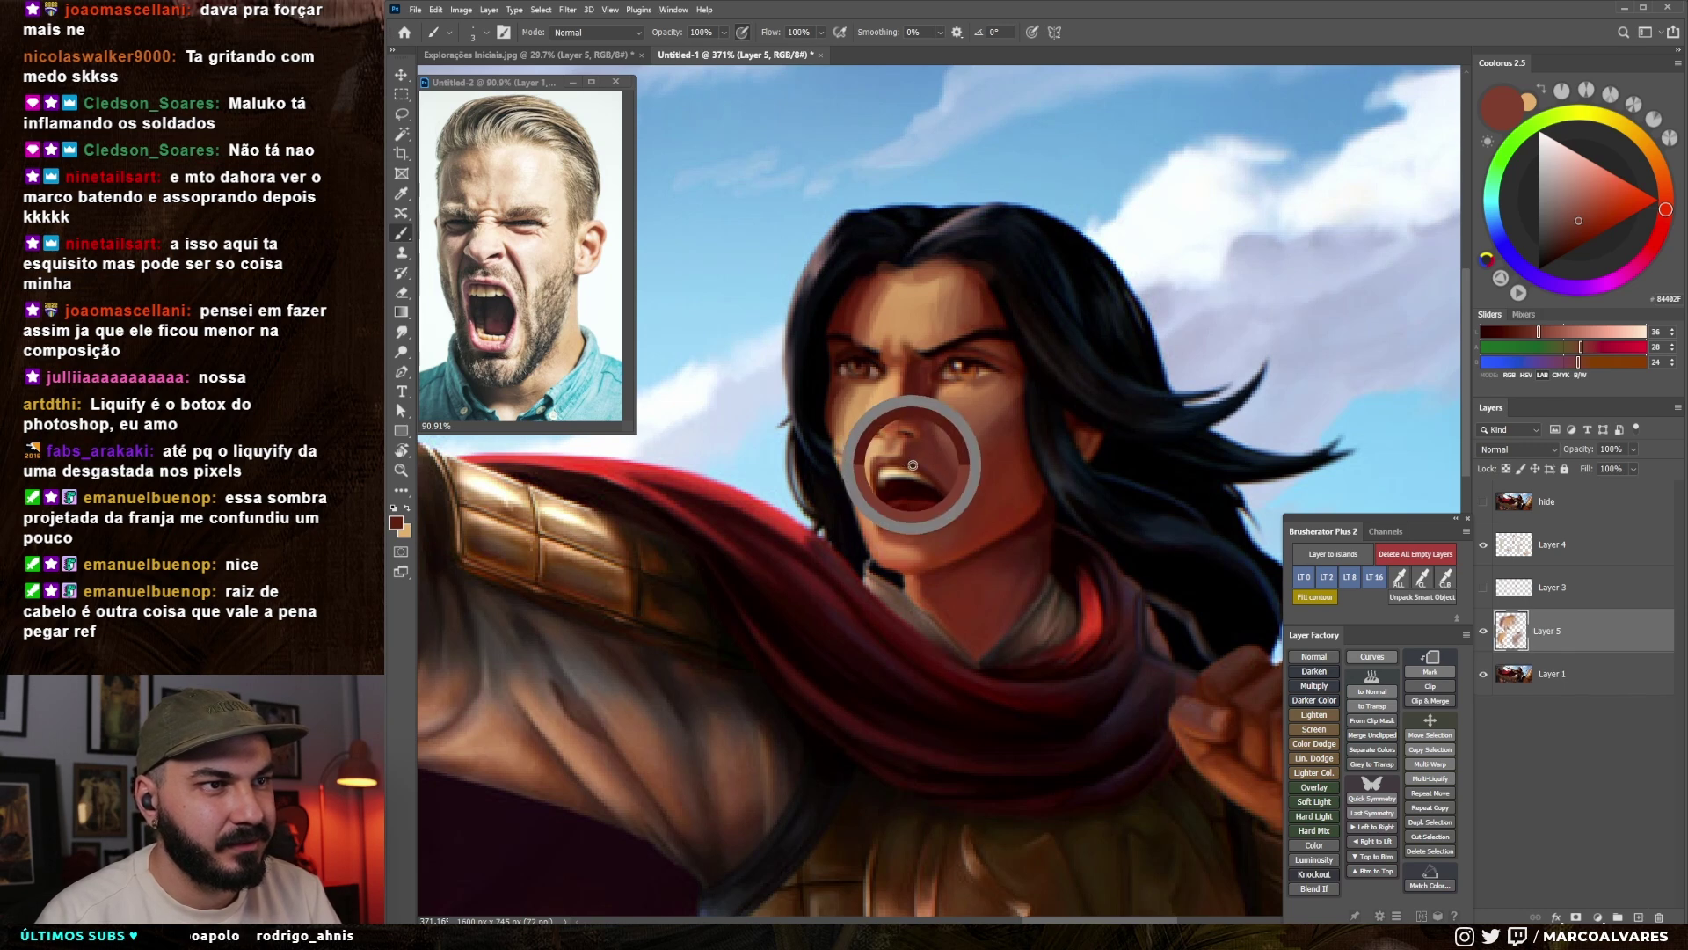
pyautogui.keyDown('alt'); pyautogui.click(922, 486); pyautogui.keyUp('alt')
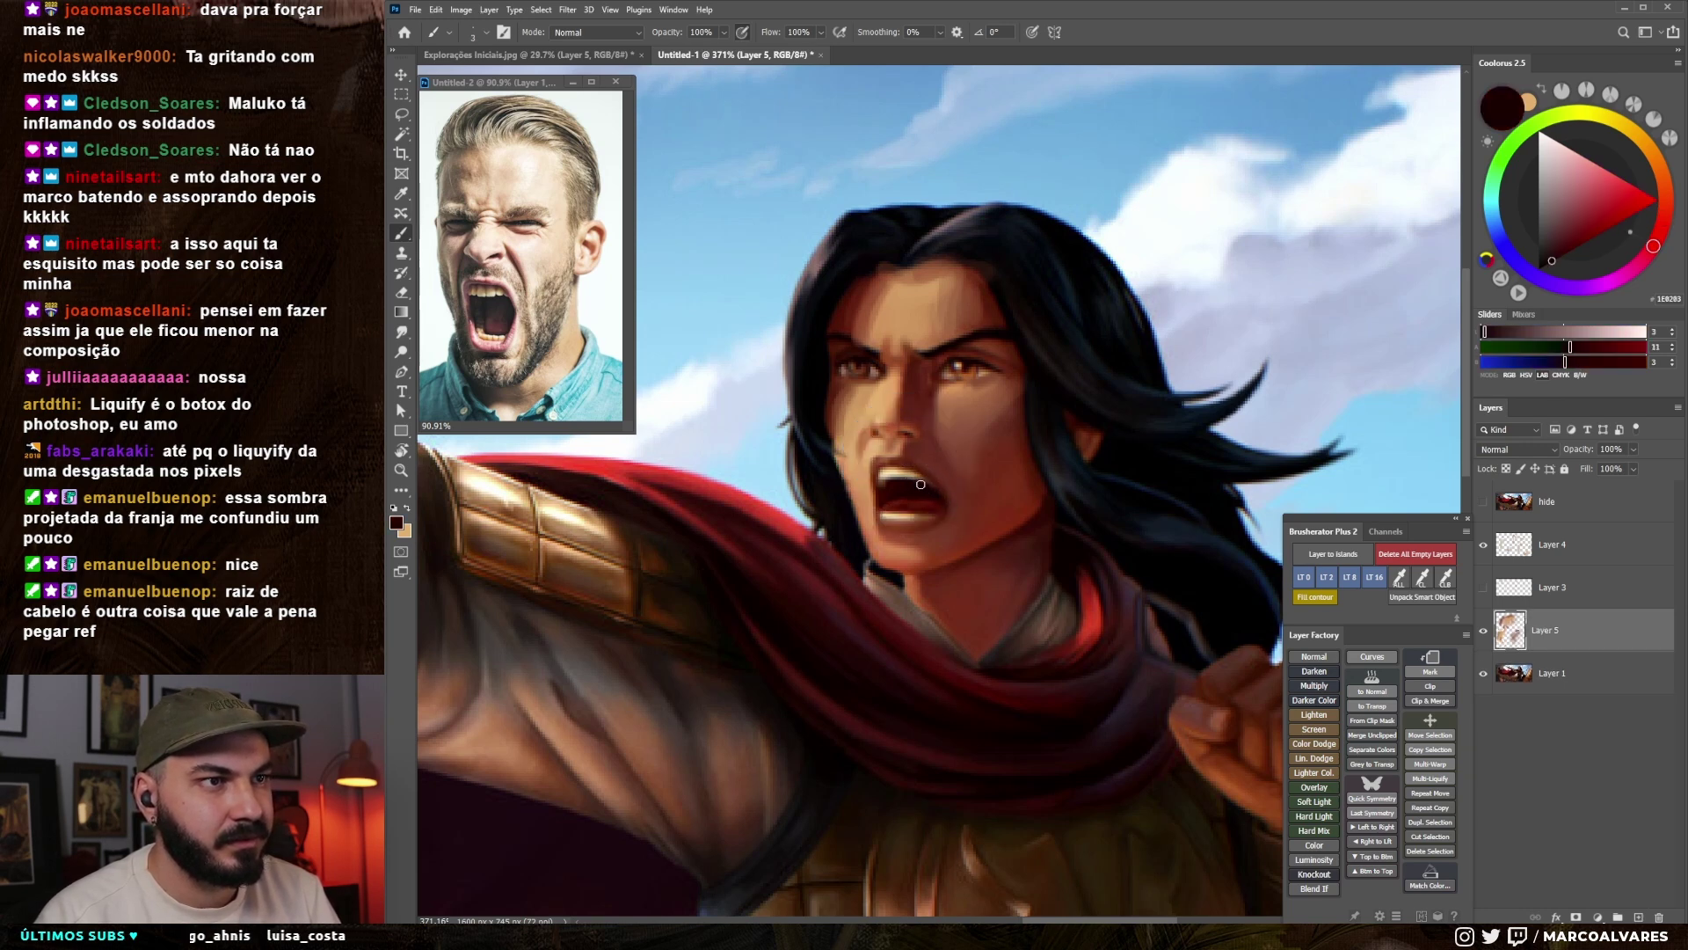
pyautogui.press(']')
pyautogui.moveTo(910, 480); pyautogui.dragTo(885, 482)
pyautogui.press('[')
pyautogui.keyDown('alt'); pyautogui.click(870, 475); pyautogui.keyUp('alt')
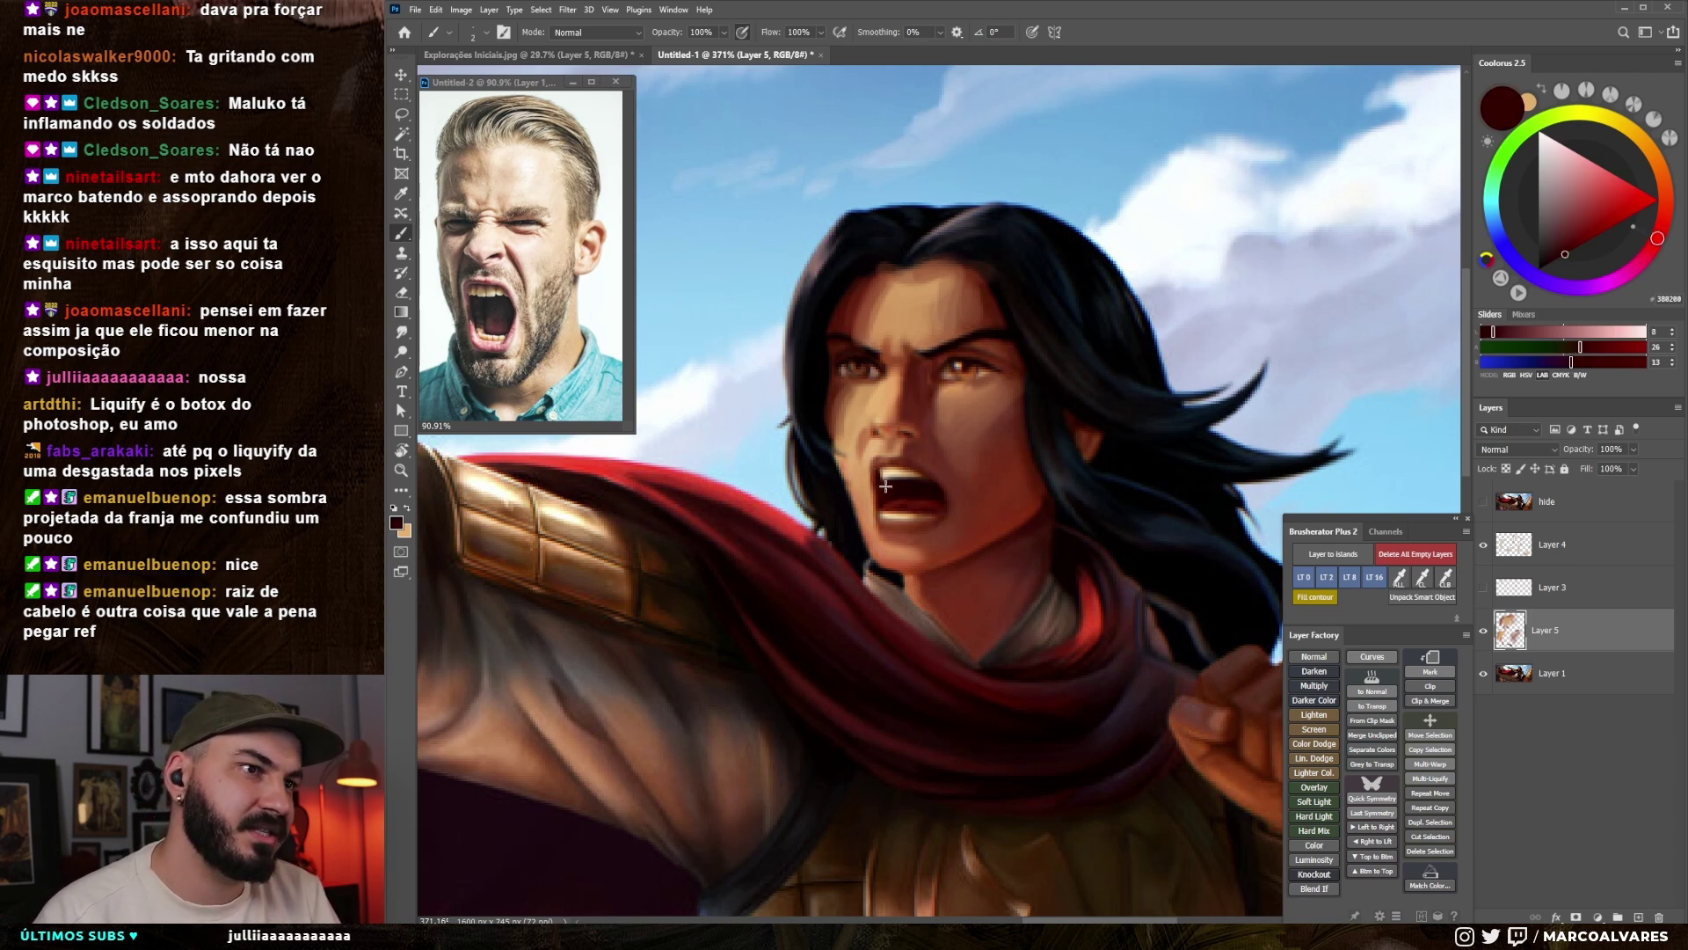
pyautogui.keyDown('alt'); pyautogui.click(890, 476); pyautogui.keyUp('alt')
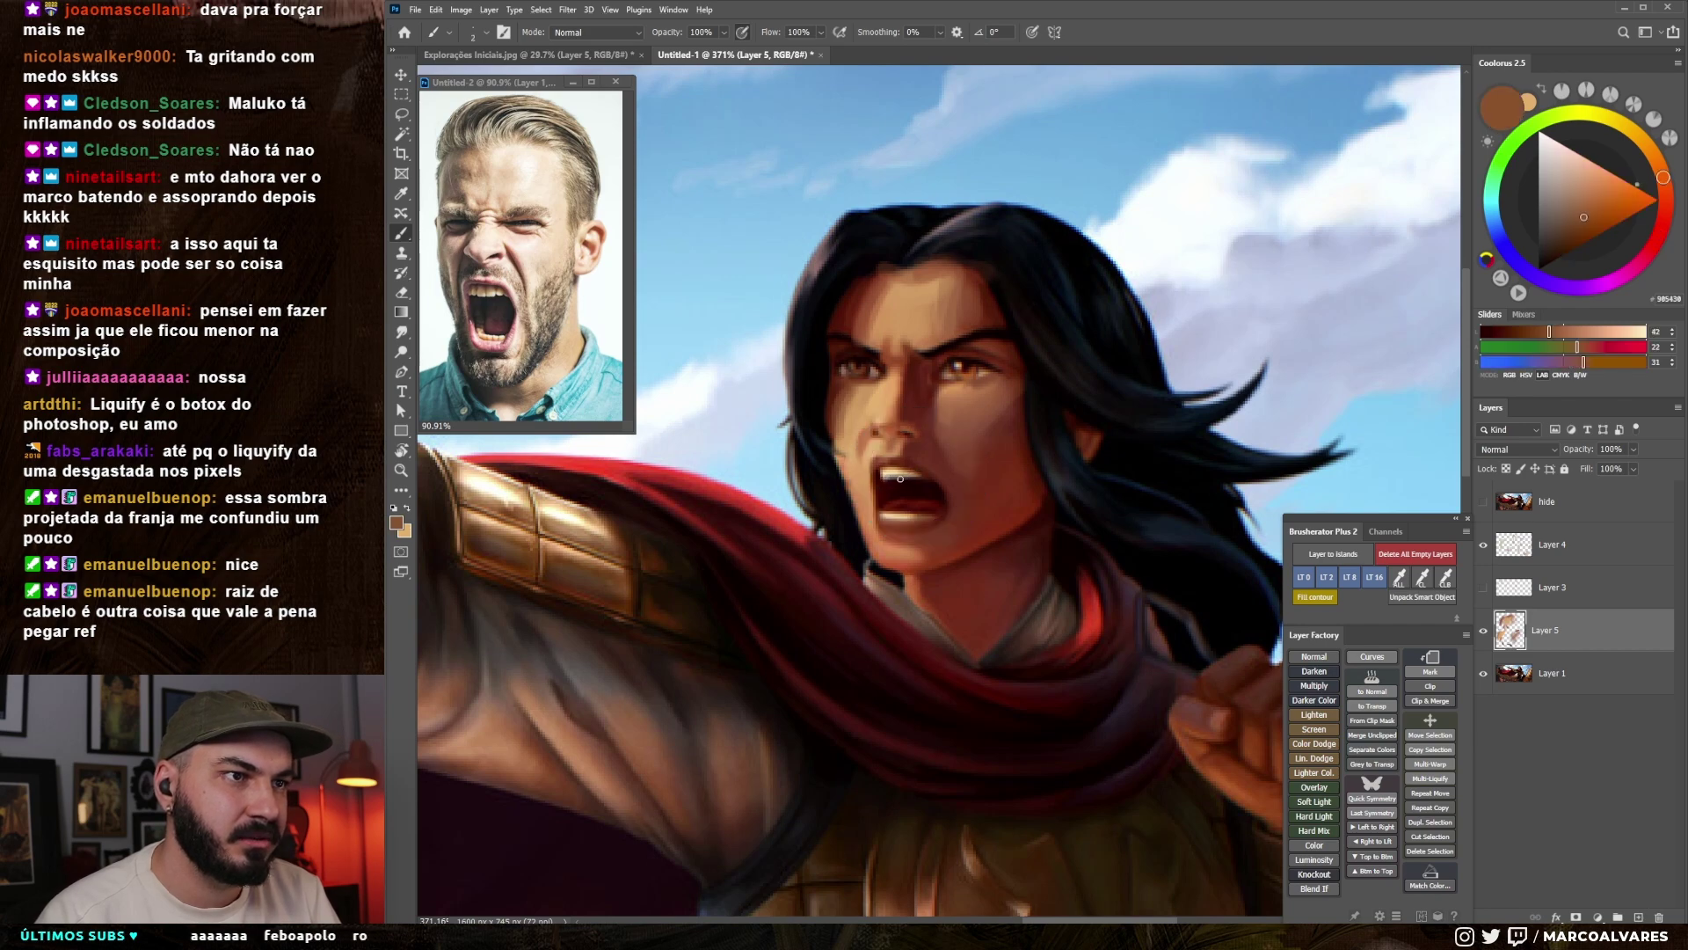
# - Check the whole figure, then add light touches around the eyes and brow with sampled light orange and pale yellow tones
pyautogui.moveTo(867, 527); pyautogui.dragTo(765, 528)
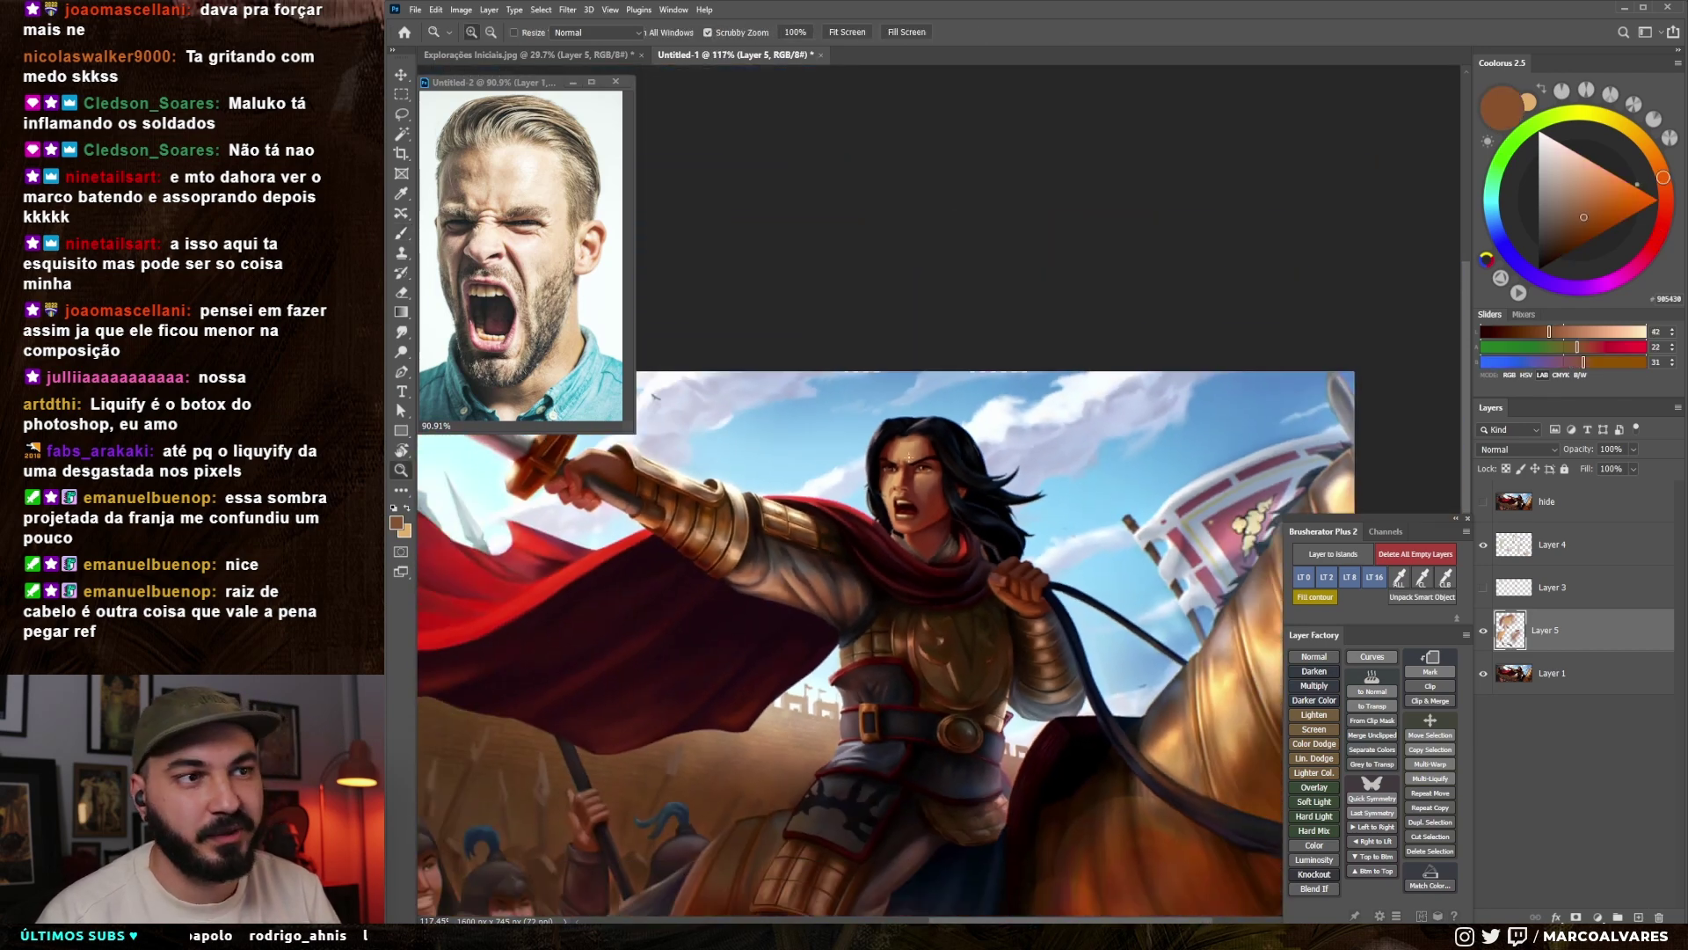
pyautogui.moveTo(897, 489)
pyautogui.mouseDown()
pyautogui.moveTo(963, 492)
pyautogui.moveTo(920, 482)
pyautogui.mouseUp()
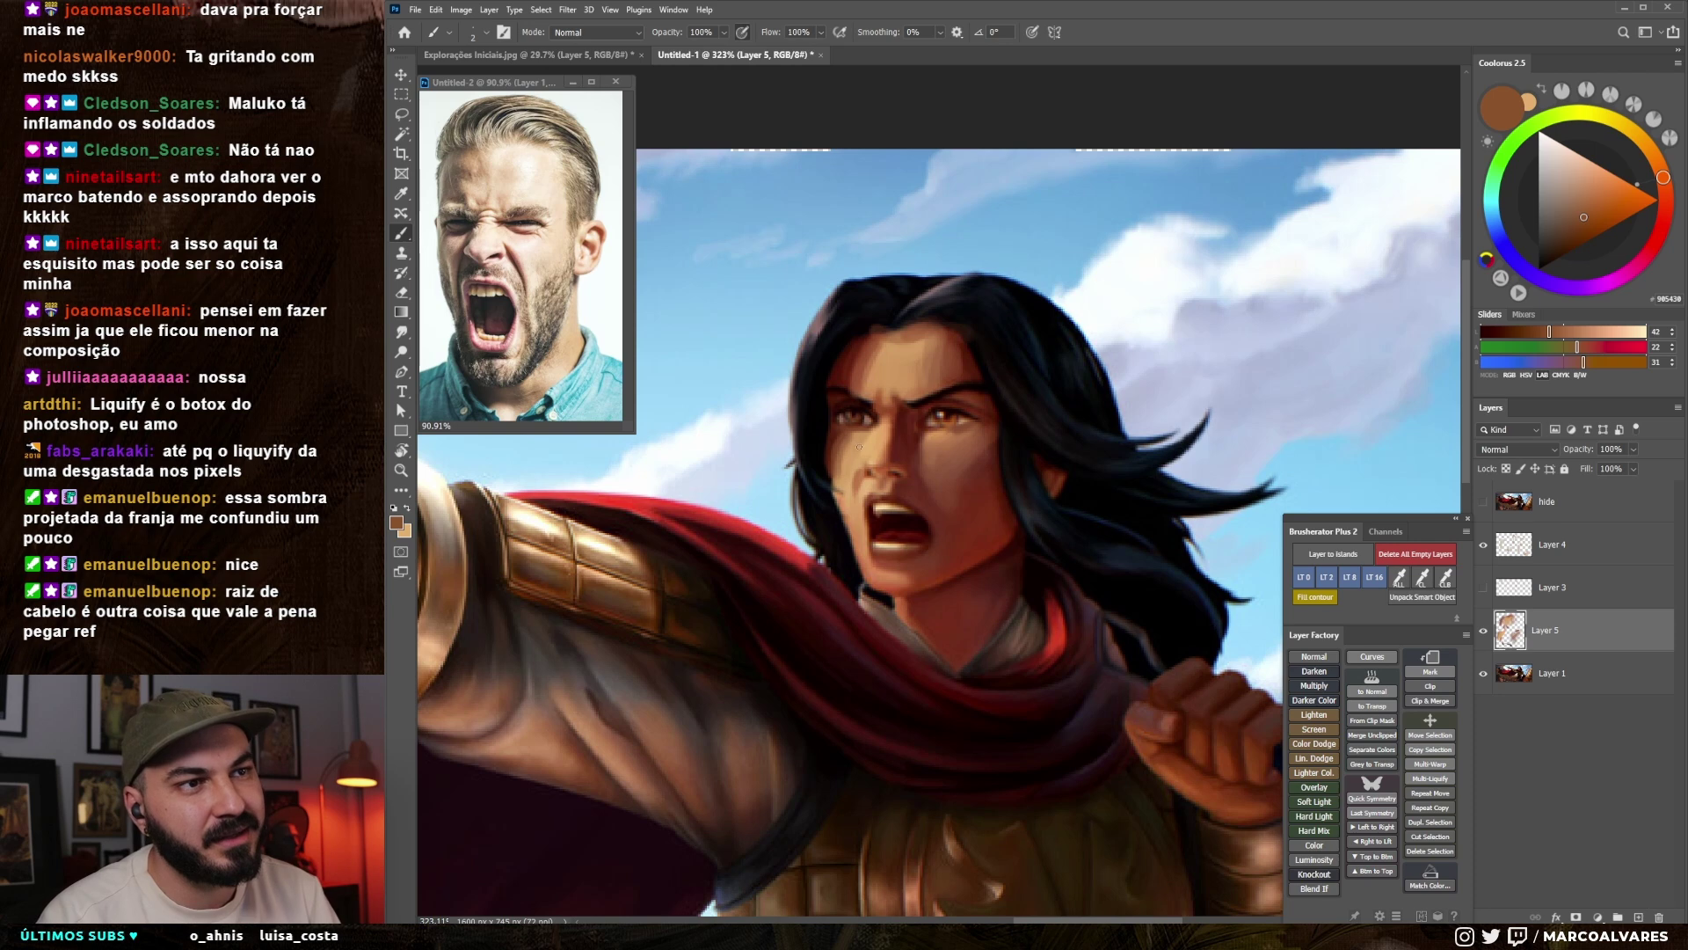
pyautogui.keyDown('alt'); pyautogui.click(855, 453); pyautogui.keyUp('alt')
pyautogui.keyDown('alt'); pyautogui.click(848, 448); pyautogui.keyUp('alt')
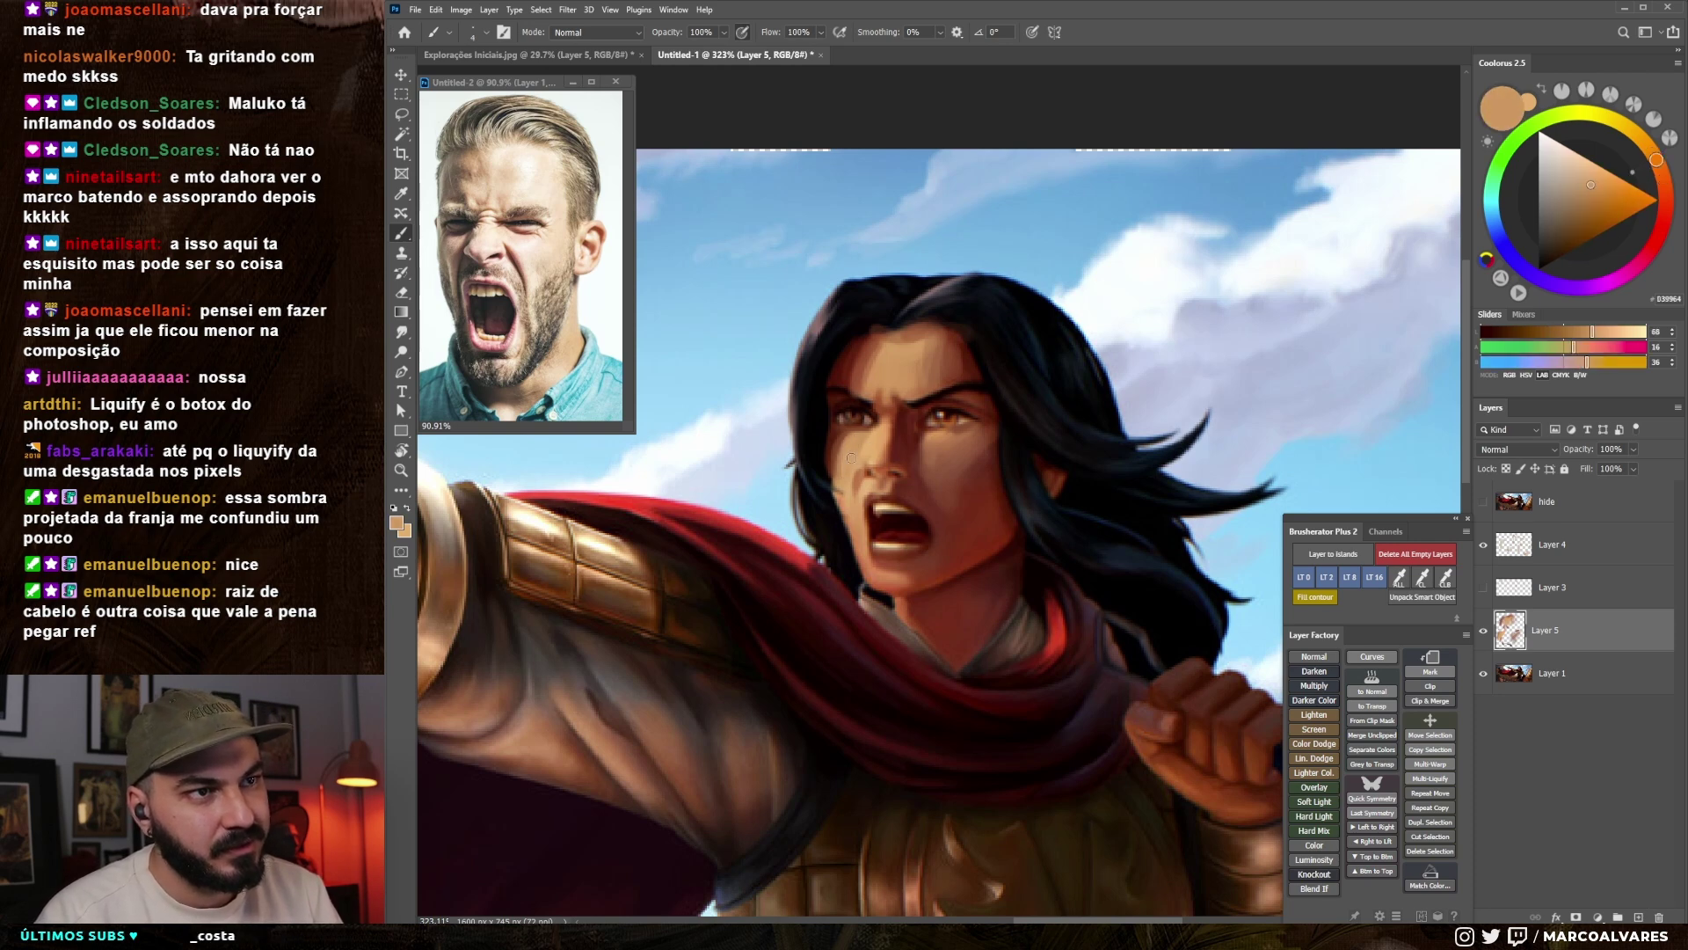
pyautogui.moveTo(865, 513)
pyautogui.mouseDown()
pyautogui.moveTo(801, 559)
pyautogui.moveTo(921, 496)
pyautogui.mouseUp()
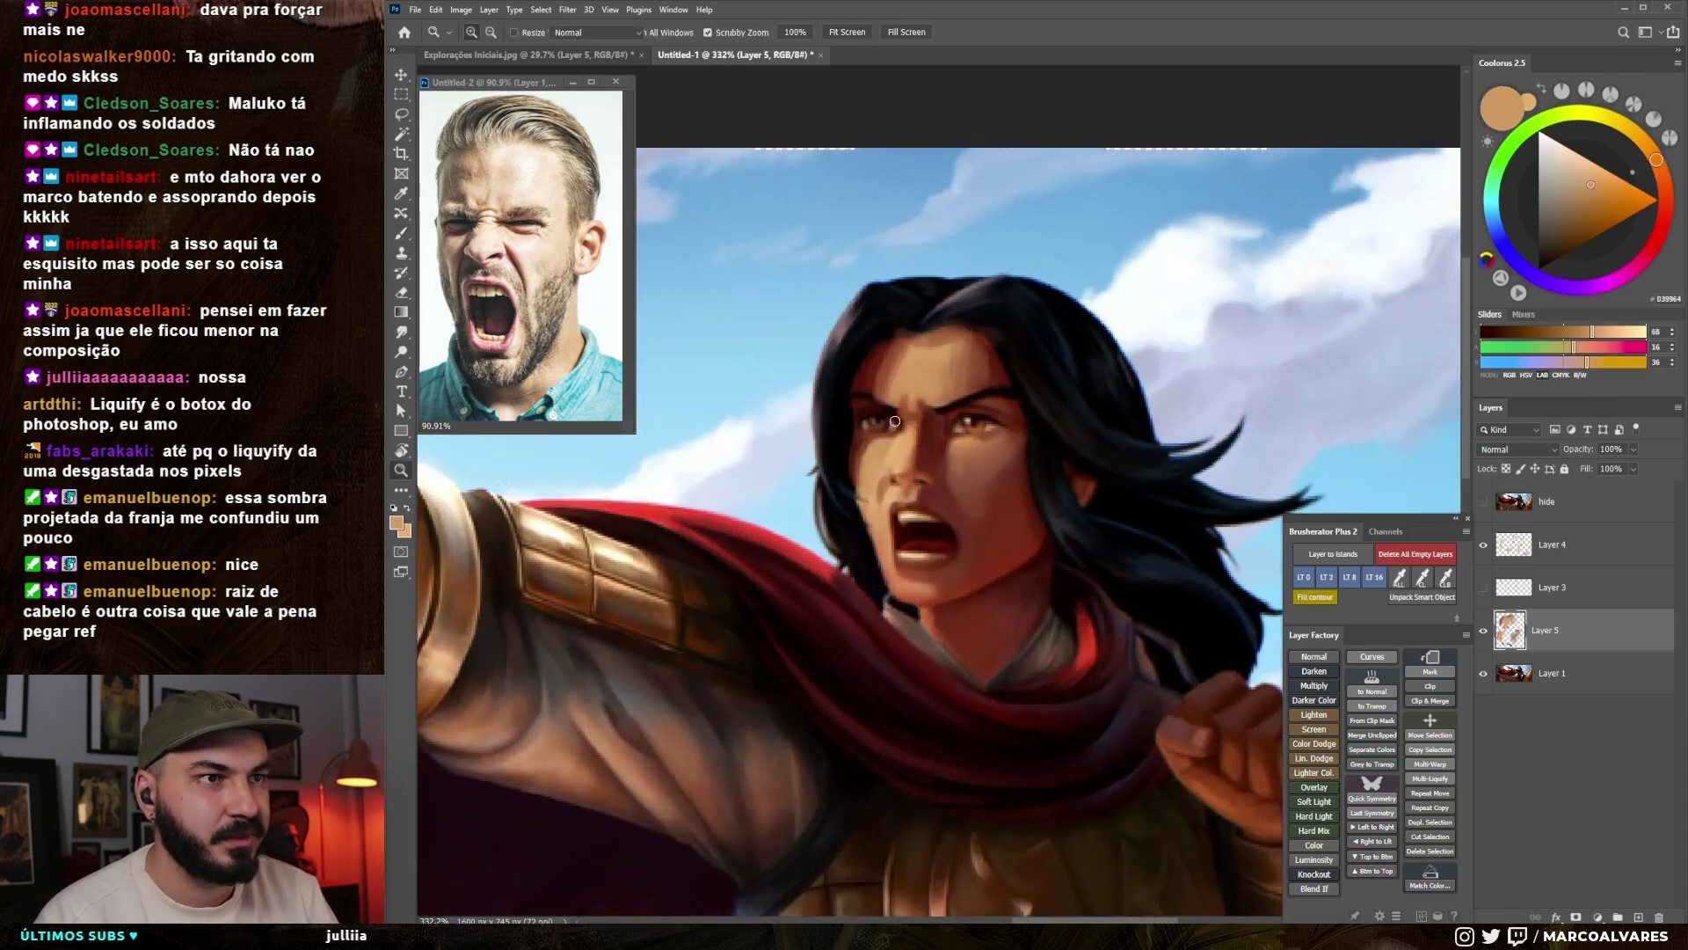
pyautogui.keyDown('alt'); pyautogui.click(967, 420); pyautogui.keyUp('alt')
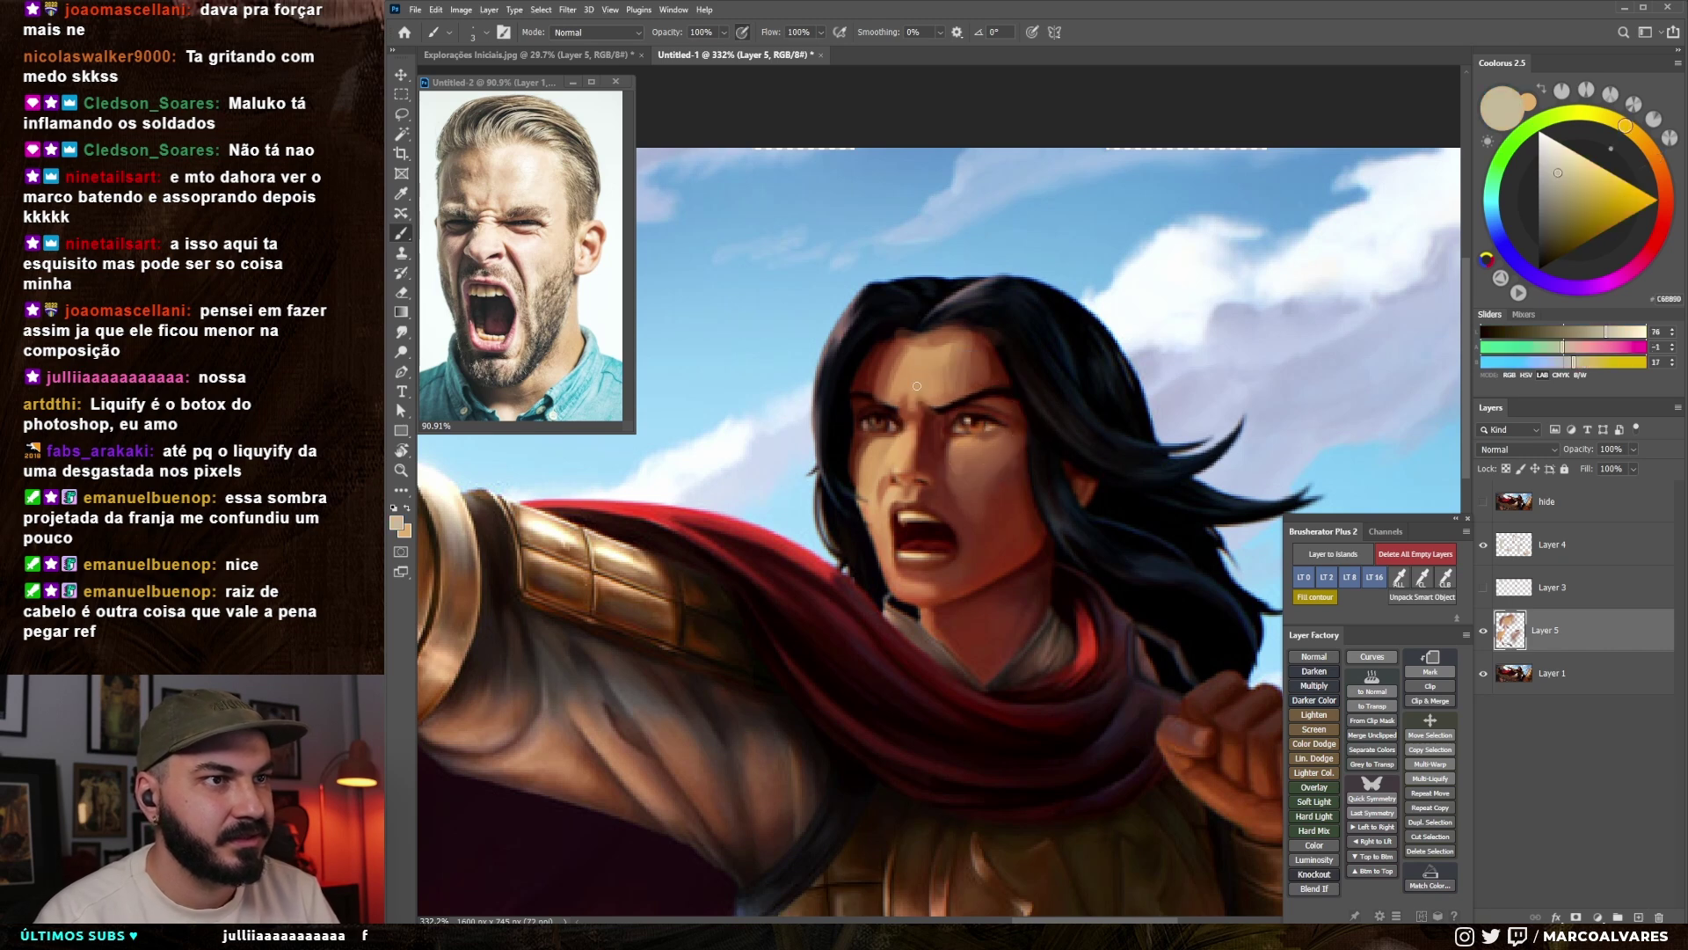
pyautogui.keyDown('alt'); pyautogui.click(880, 393); pyautogui.keyUp('alt')
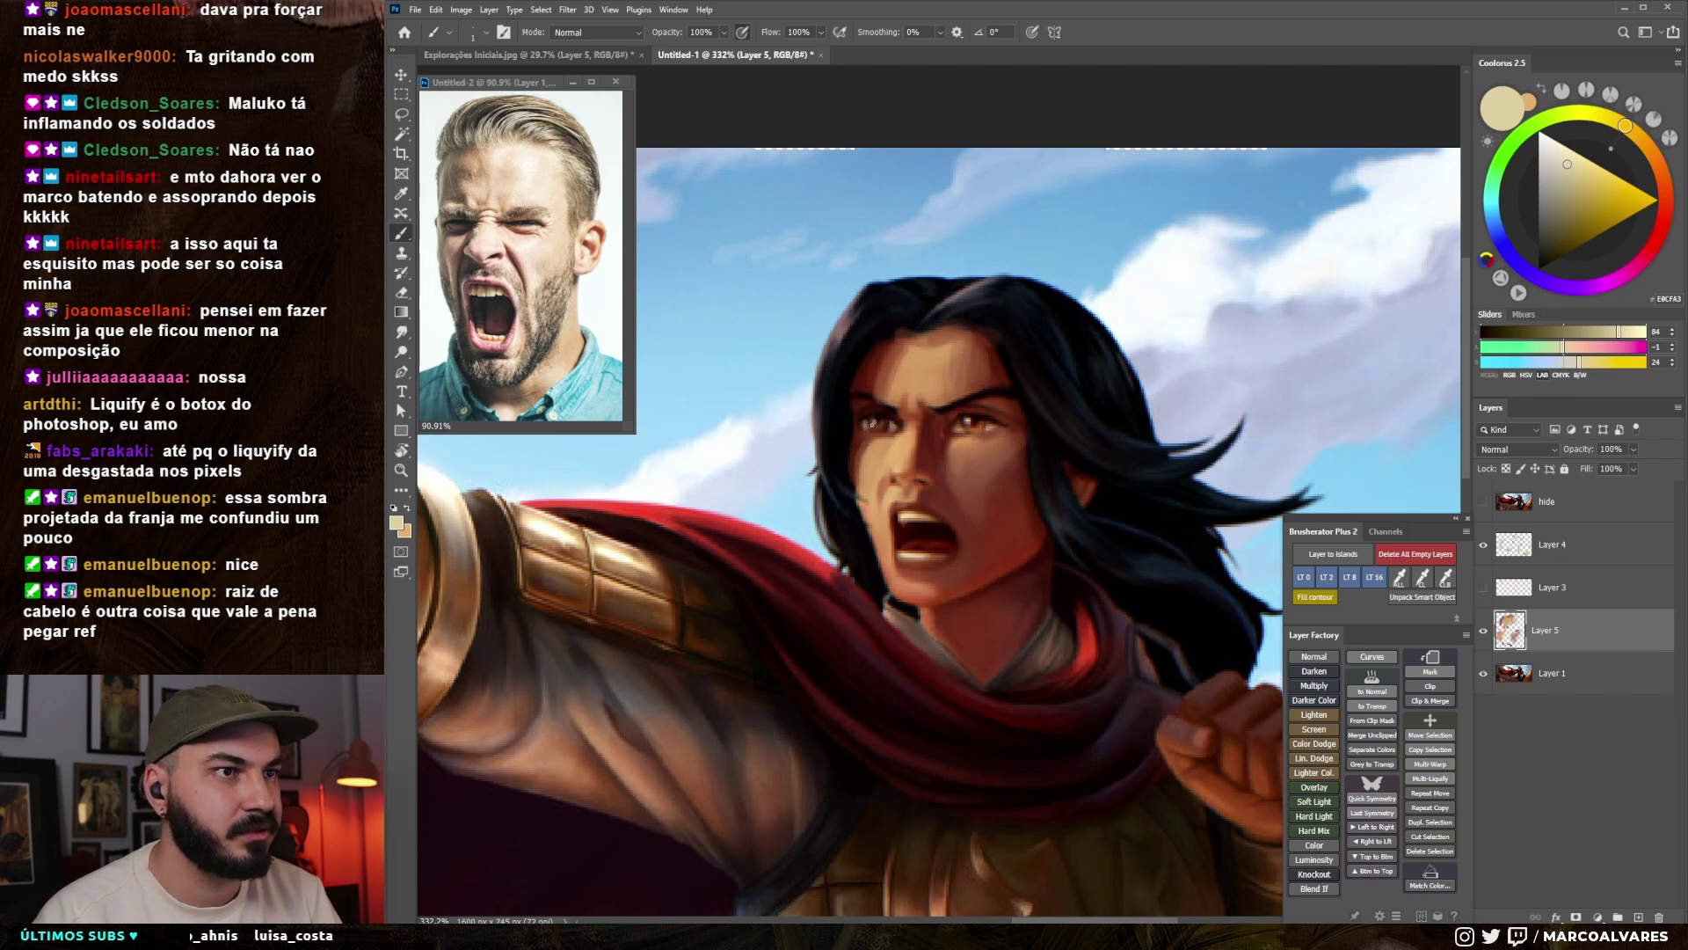
# - Repaint the skin between the nose and upper lip with sampled light orange, dark red and reddish-brown tones
pyautogui.moveTo(885, 458)
pyautogui.mouseDown()
pyautogui.moveTo(826, 461)
pyautogui.moveTo(946, 472)
pyautogui.mouseUp()
pyautogui.keyDown('alt'); pyautogui.click(905, 469); pyautogui.keyUp('alt')
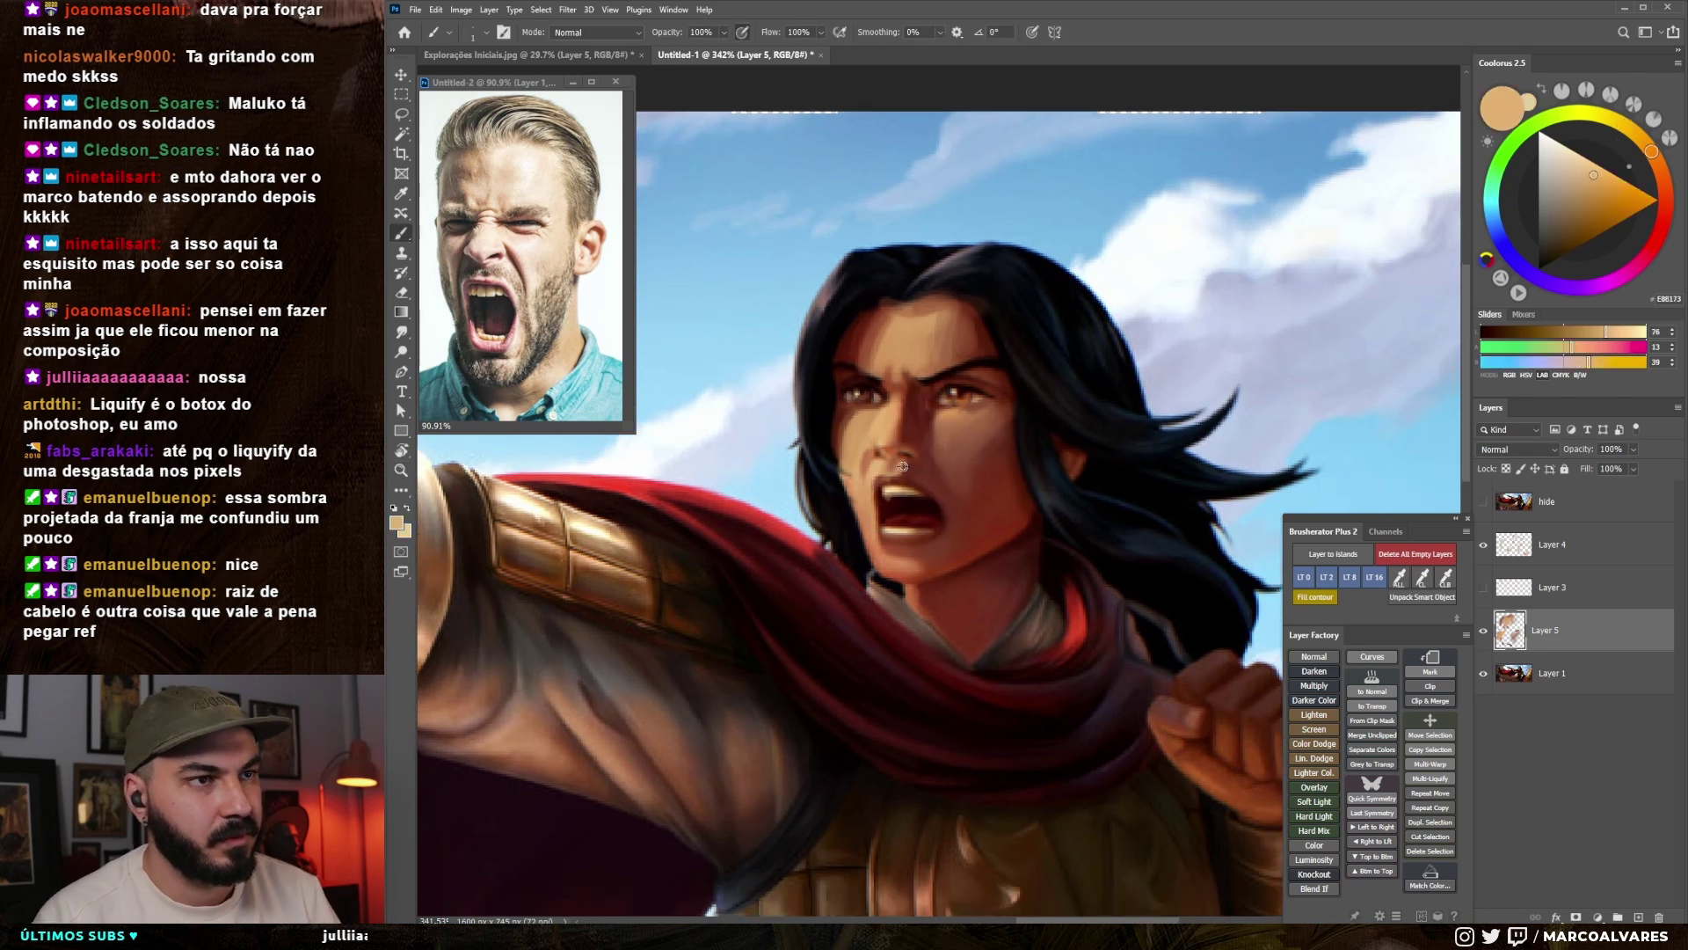
pyautogui.keyDown('alt'); pyautogui.click(898, 463); pyautogui.keyUp('alt')
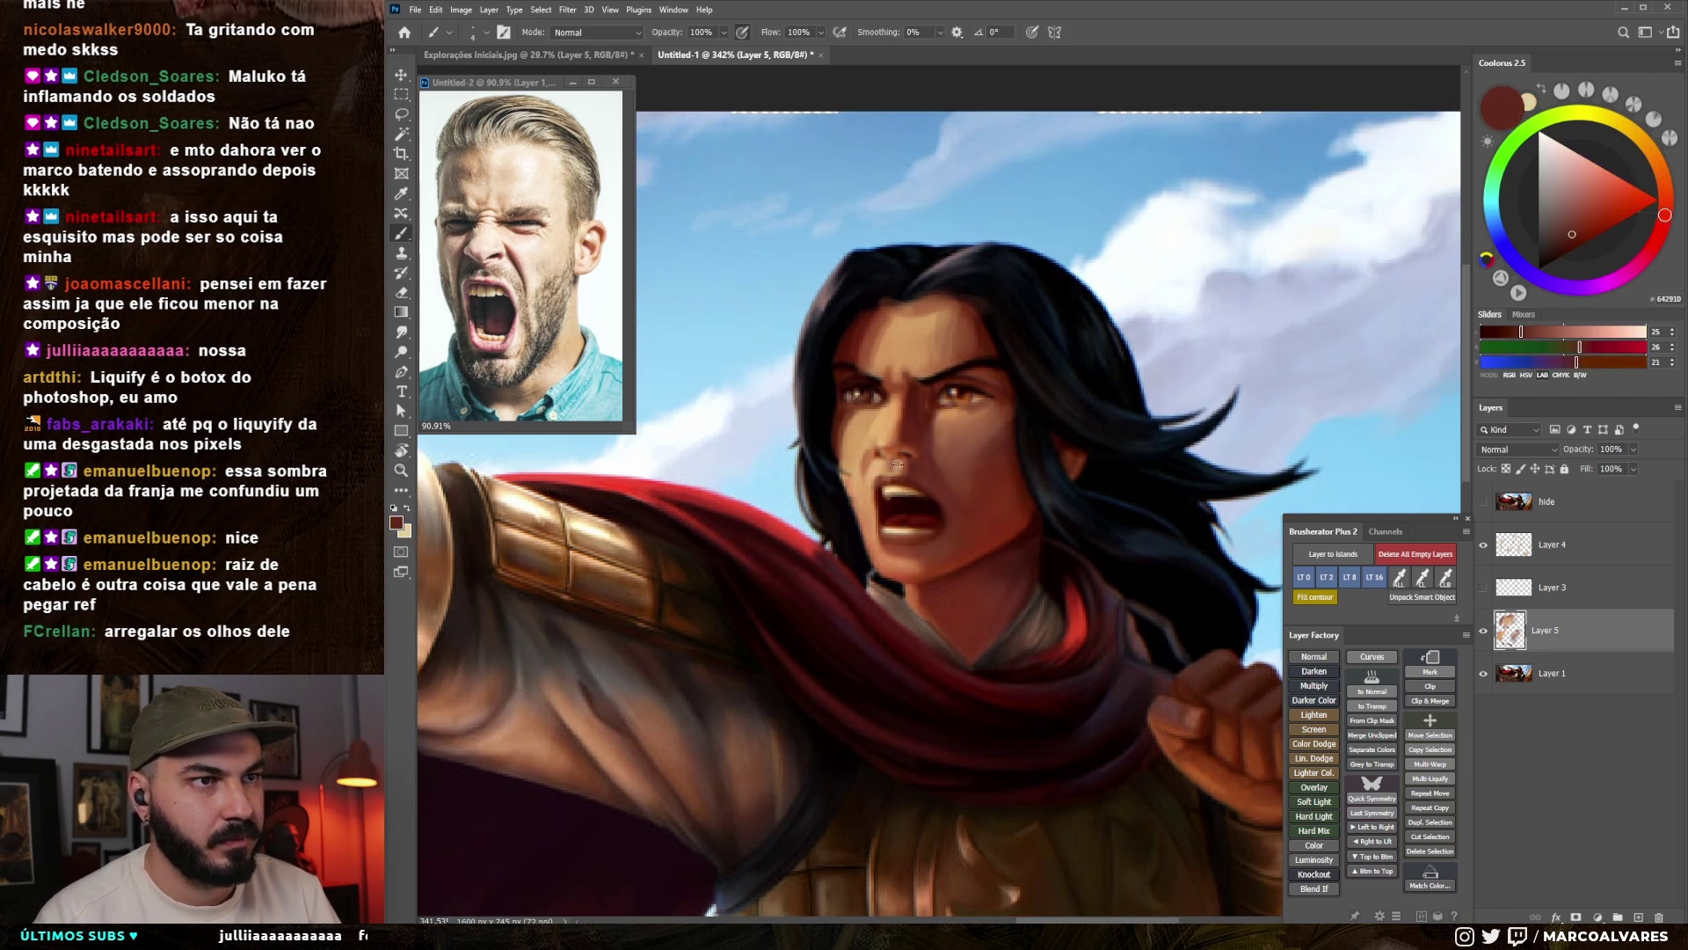
pyautogui.keyDown('alt'); pyautogui.click(911, 464); pyautogui.keyUp('alt')
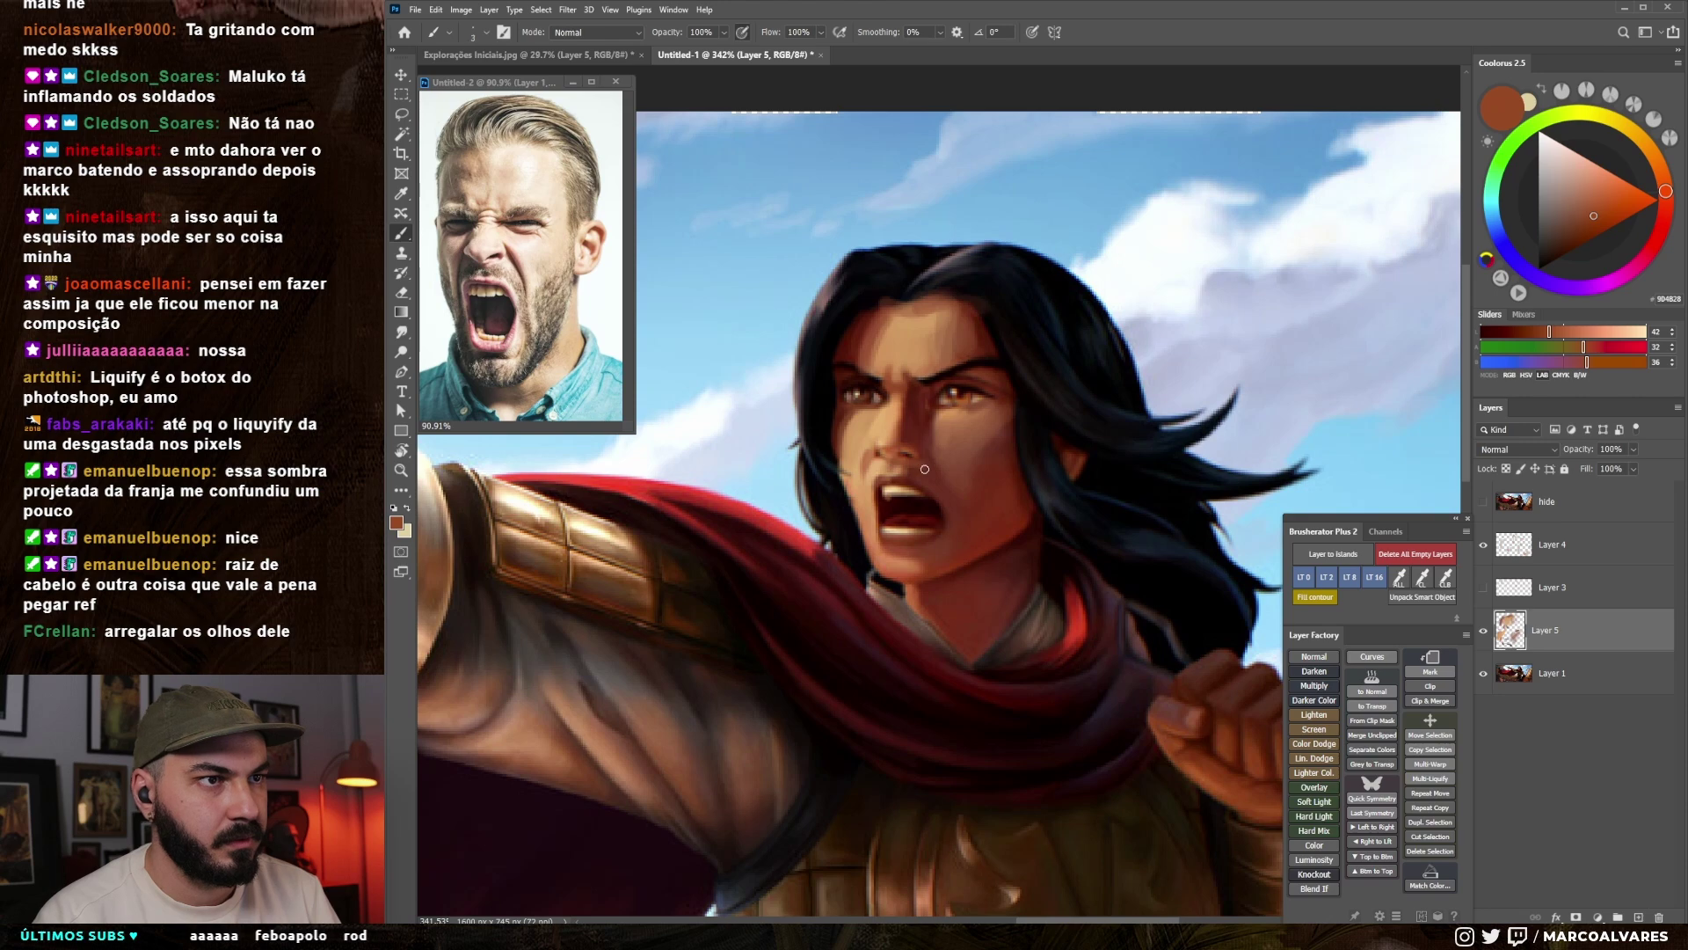
pyautogui.press(']')
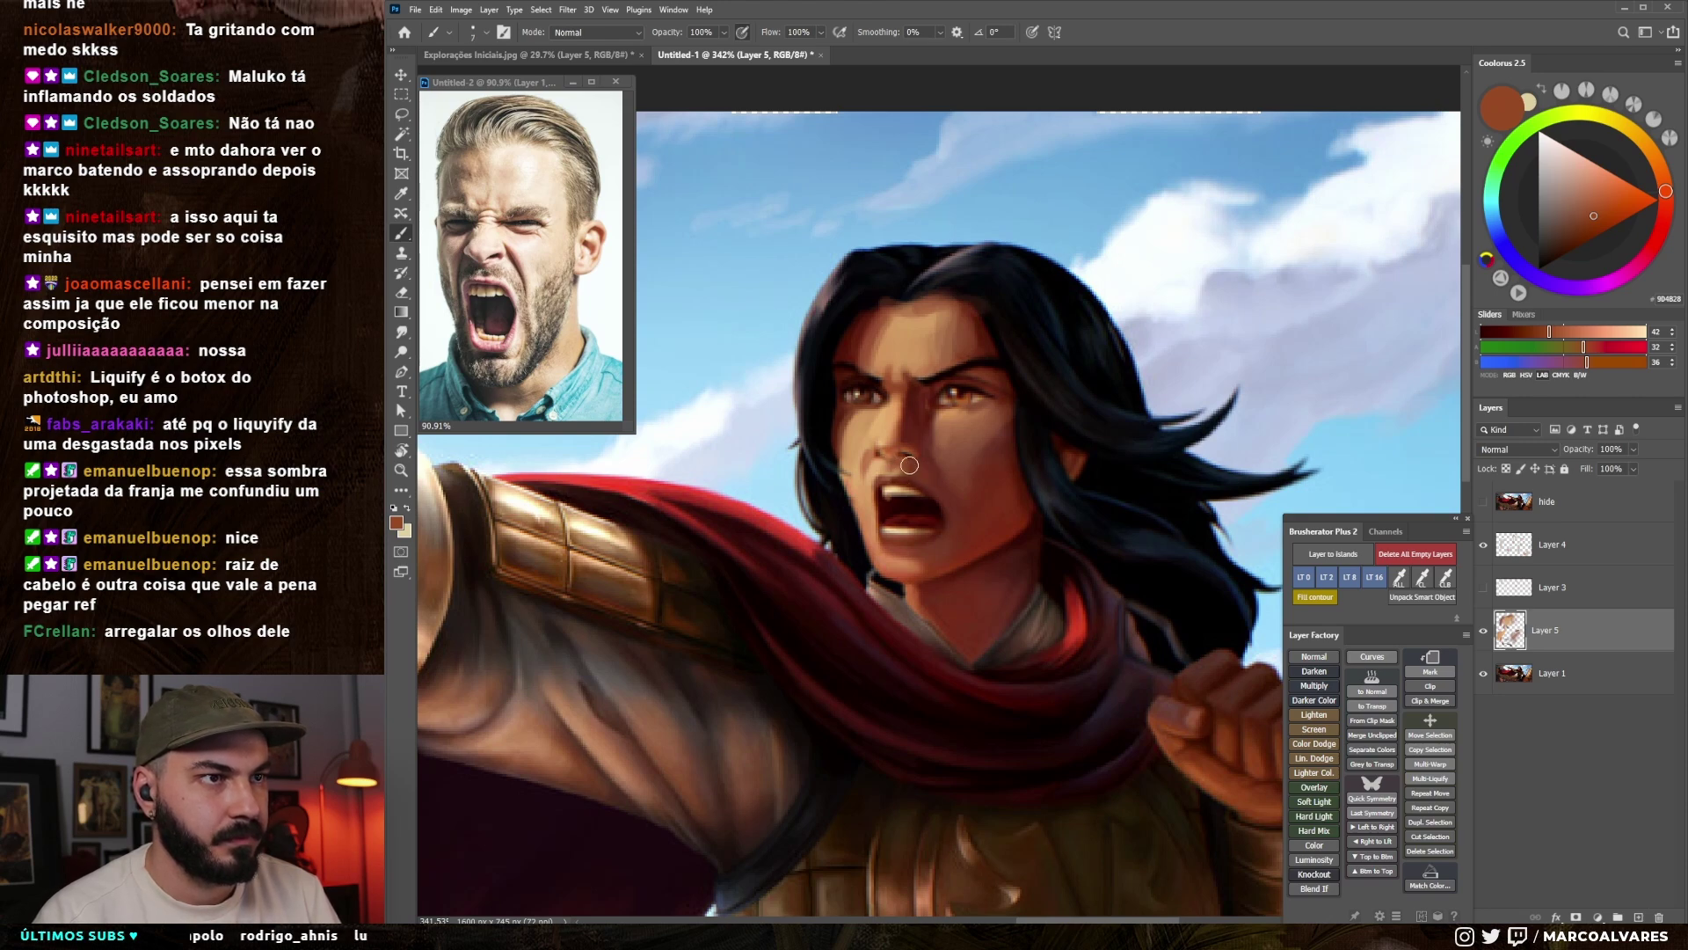
# - Refine the shading around the mouth, the inner eye corner and nose with sampled reddish-brown and dark red tones
pyautogui.moveTo(929, 515); pyautogui.dragTo(977, 492)
pyautogui.scroll(3, 978, 492)
pyautogui.keyDown('alt'); pyautogui.click(935, 516); pyautogui.keyUp('alt')
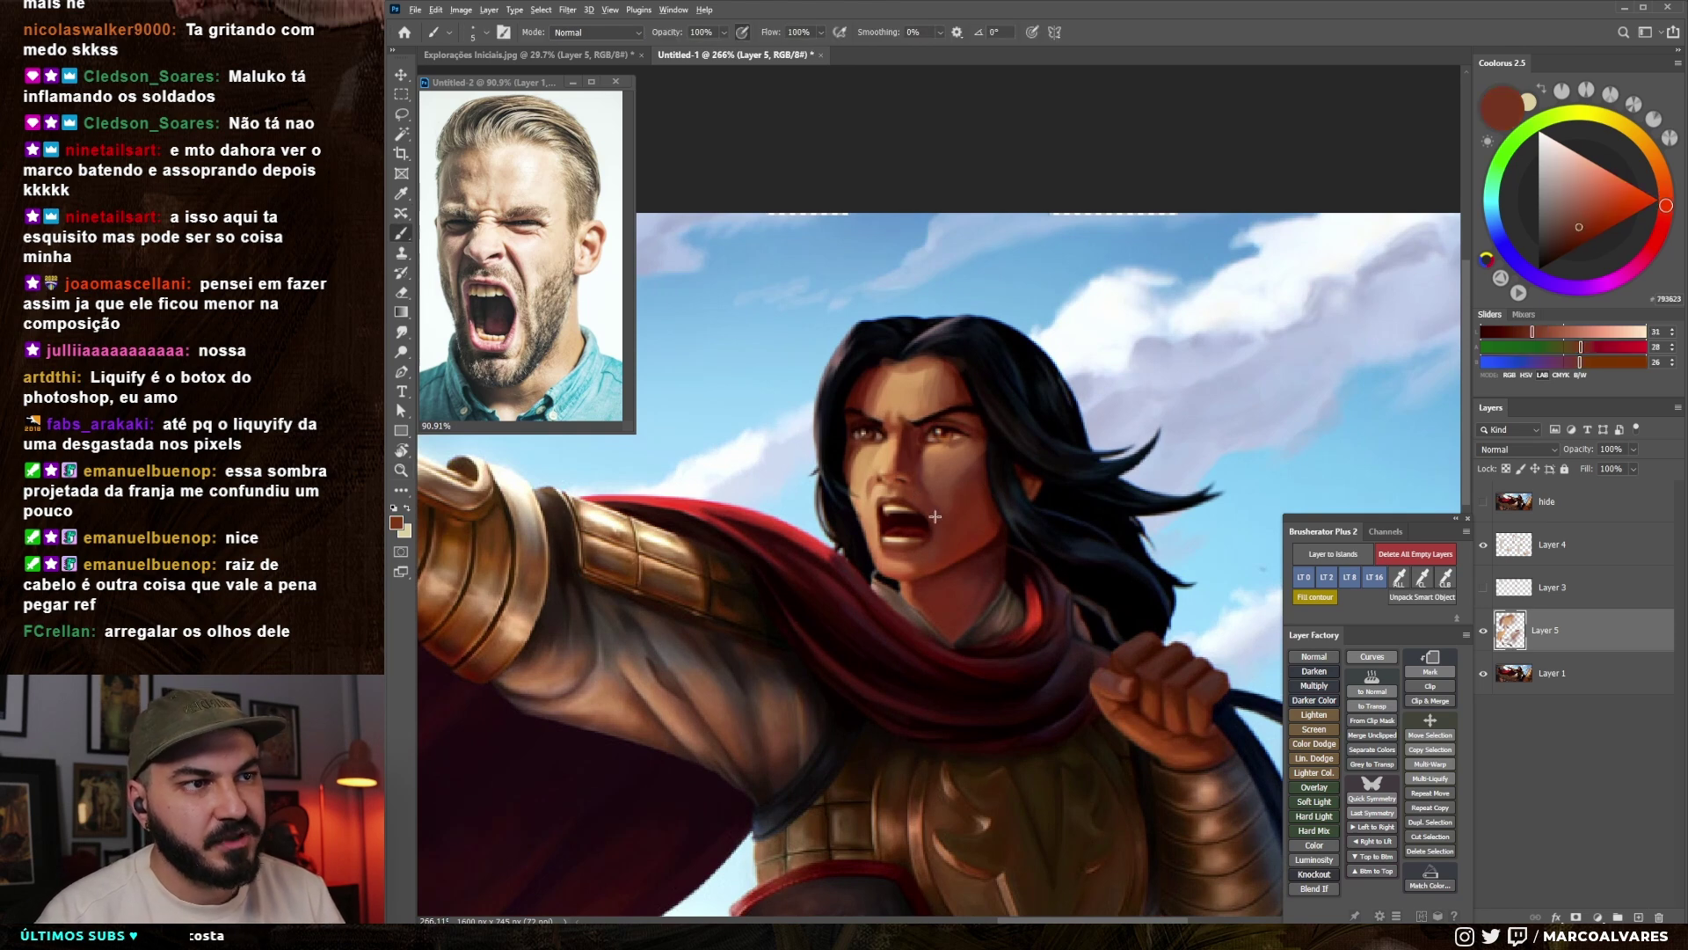
pyautogui.keyDown('alt'); pyautogui.click(920, 431); pyautogui.keyUp('alt')
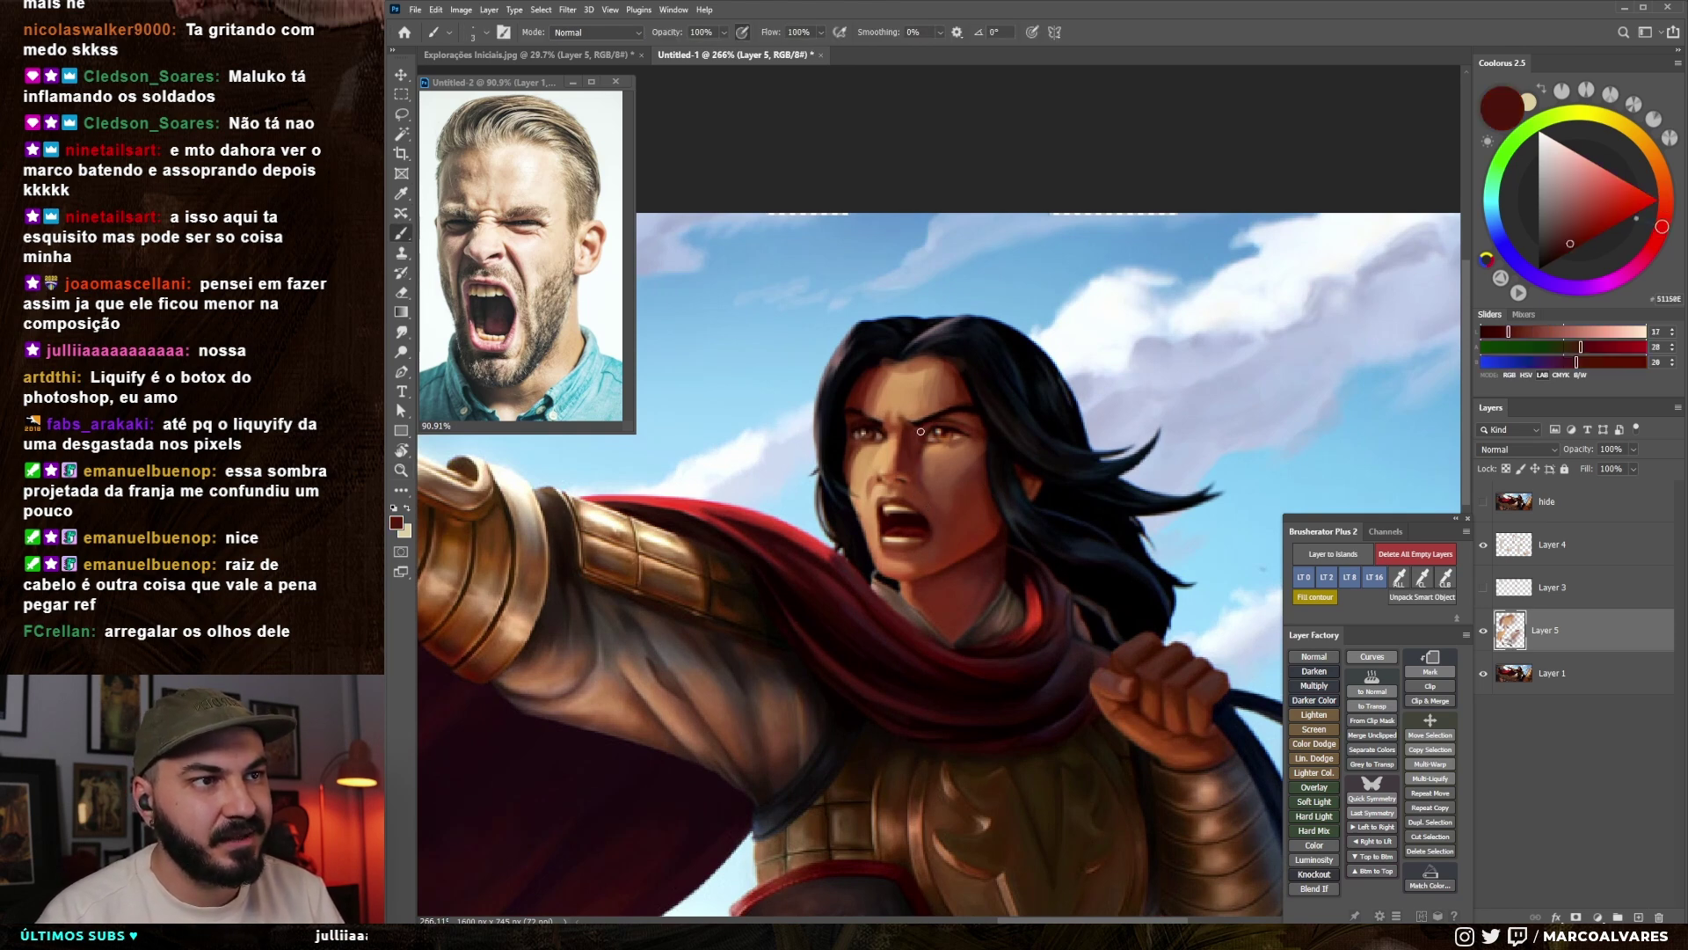
pyautogui.keyDown('alt'); pyautogui.click(920, 432); pyautogui.keyUp('alt')
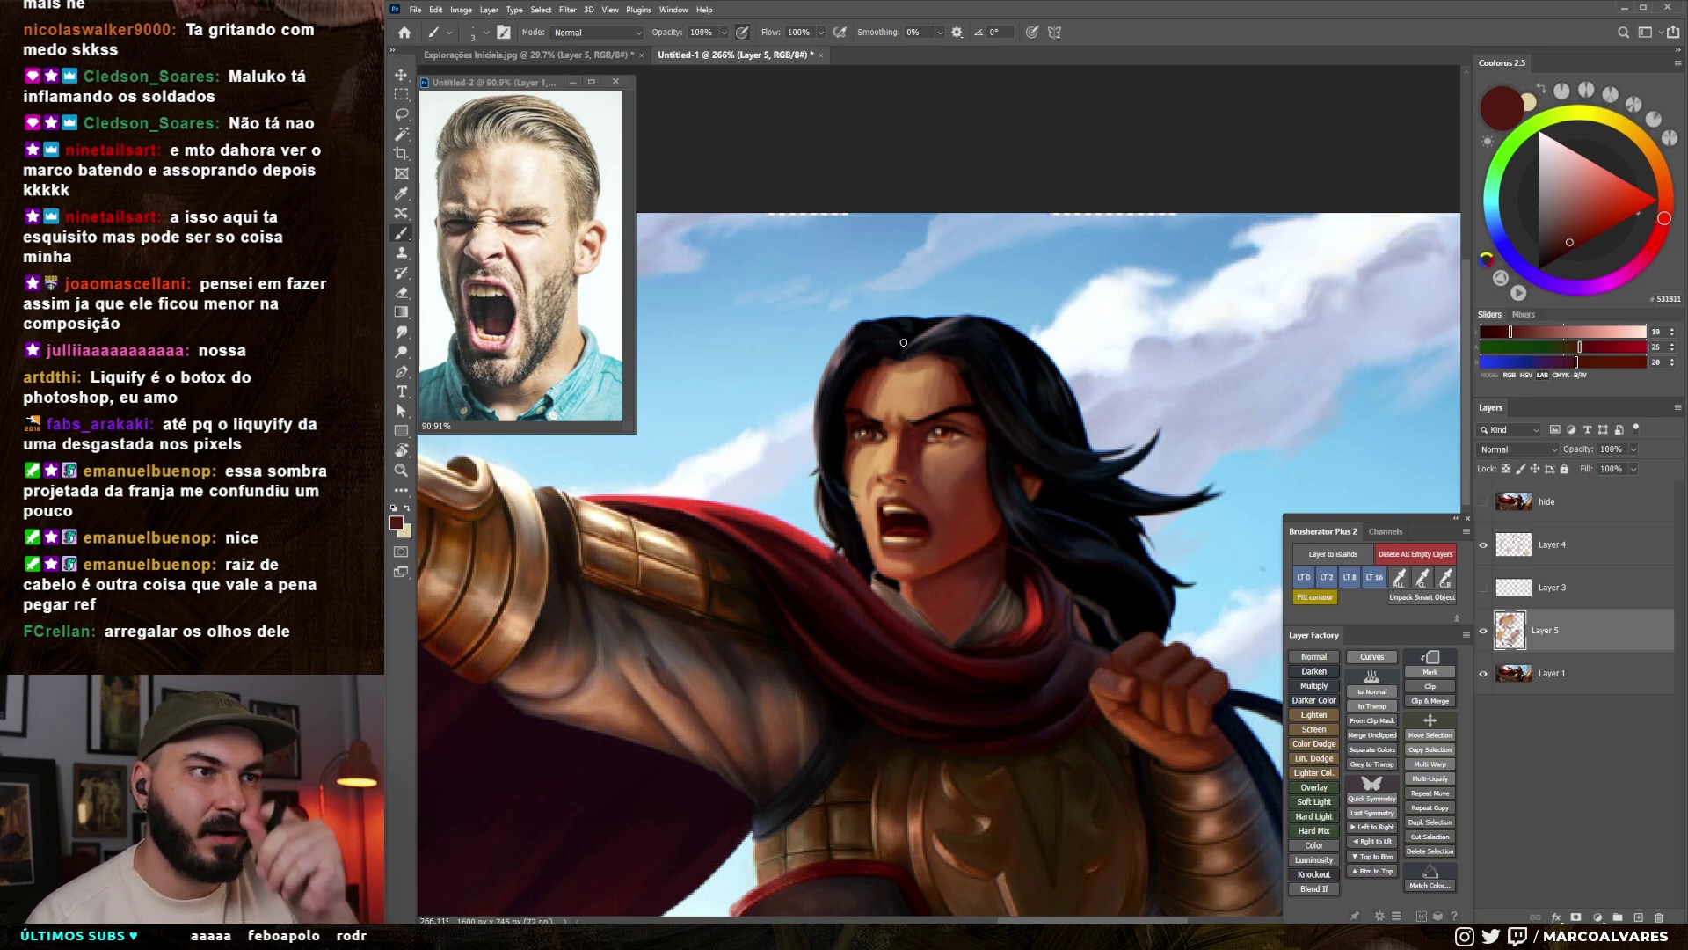
pyautogui.press('[')
pyautogui.moveTo(883, 478); pyautogui.dragTo(878, 457)
pyautogui.scroll(2, 868, 470)
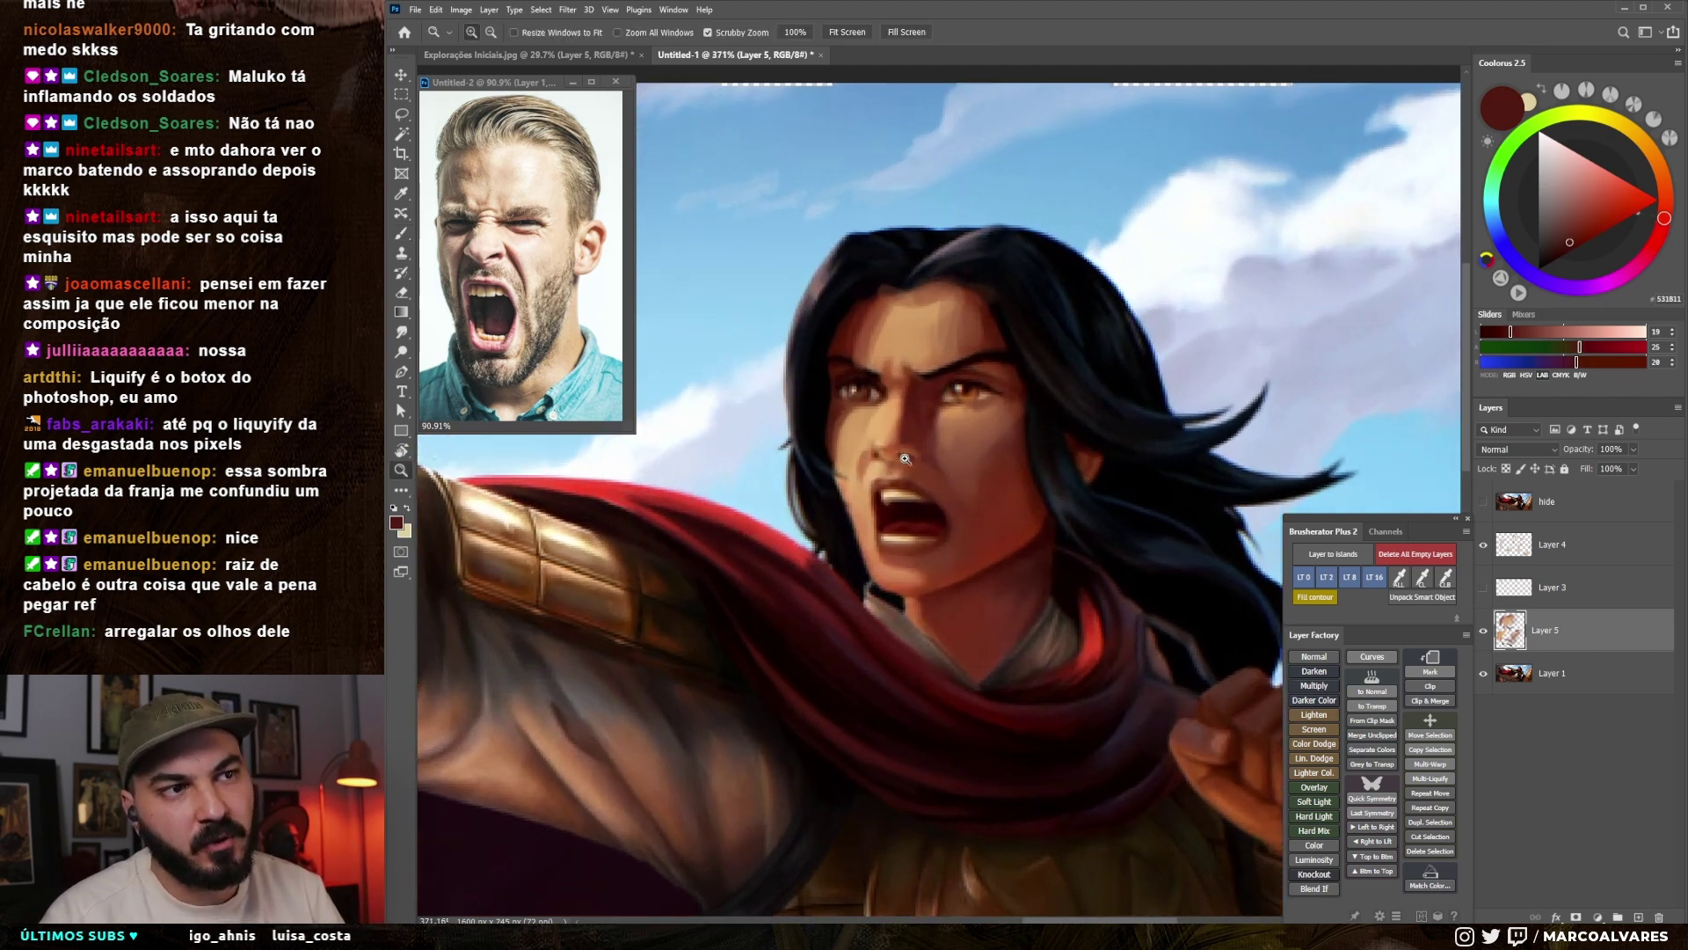
# - Check the whole painting, then touch up the hairline and the nose bridge with sampled near-black and light orange tones
pyautogui.scroll(-6, 903, 484)
pyautogui.press('z')
pyautogui.press('b')
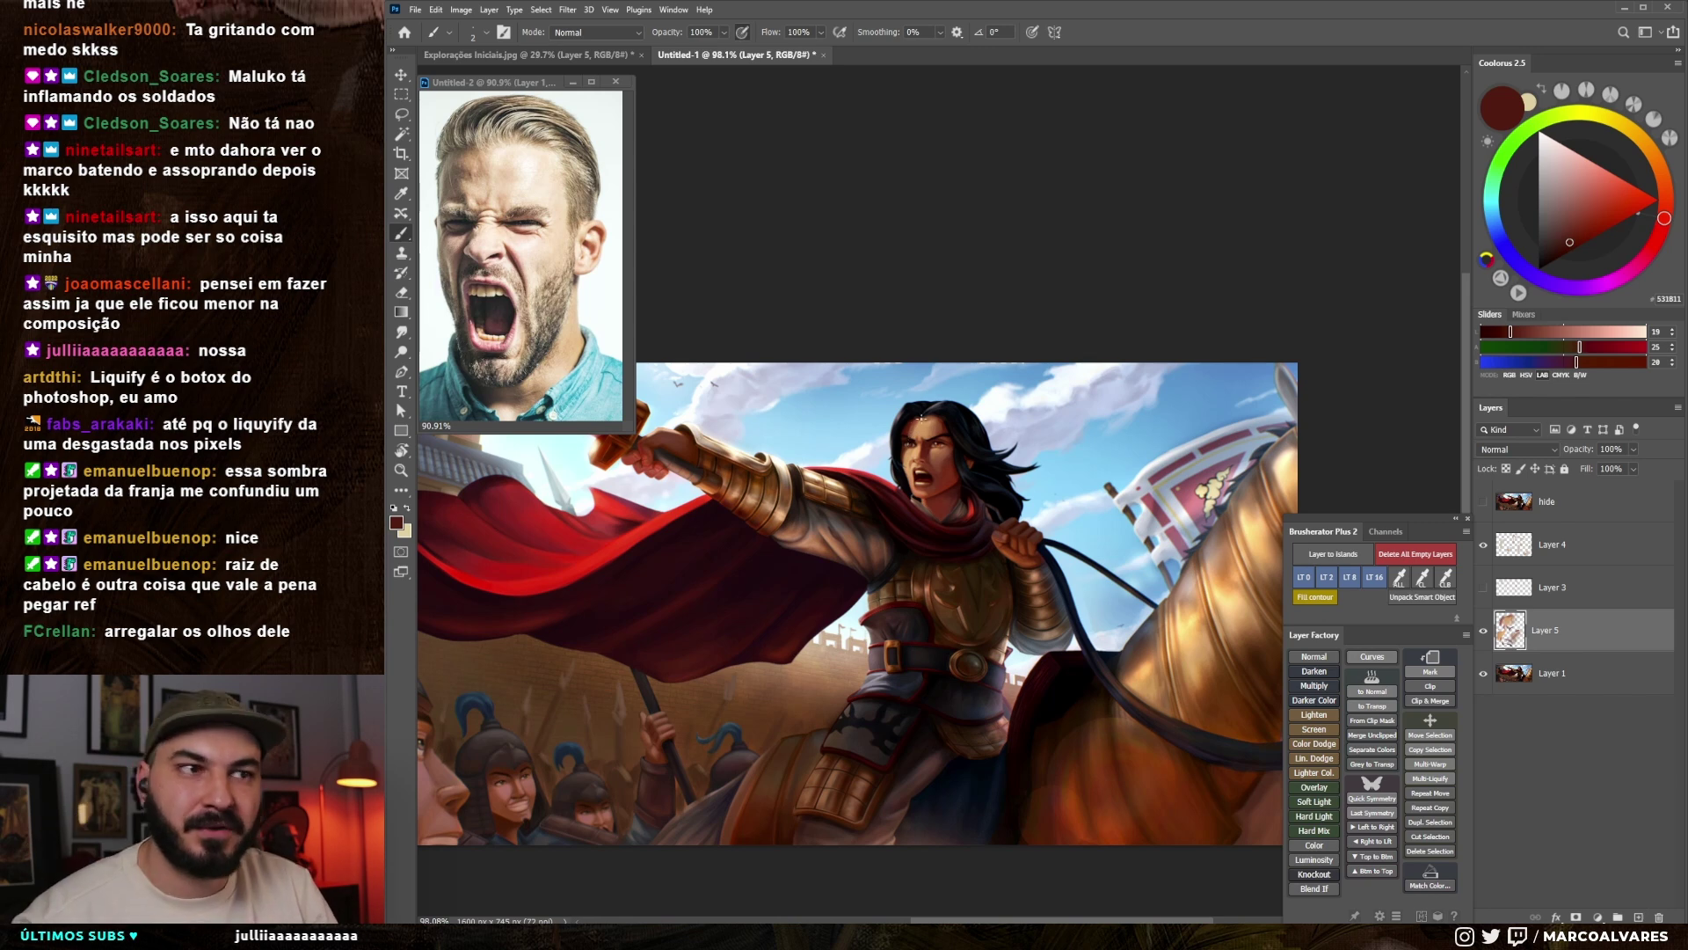
pyautogui.scroll(5, 919, 408)
pyautogui.keyDown('alt'); pyautogui.click(990, 394); pyautogui.keyUp('alt')
pyautogui.keyDown('alt'); pyautogui.click(984, 380); pyautogui.keyUp('alt')
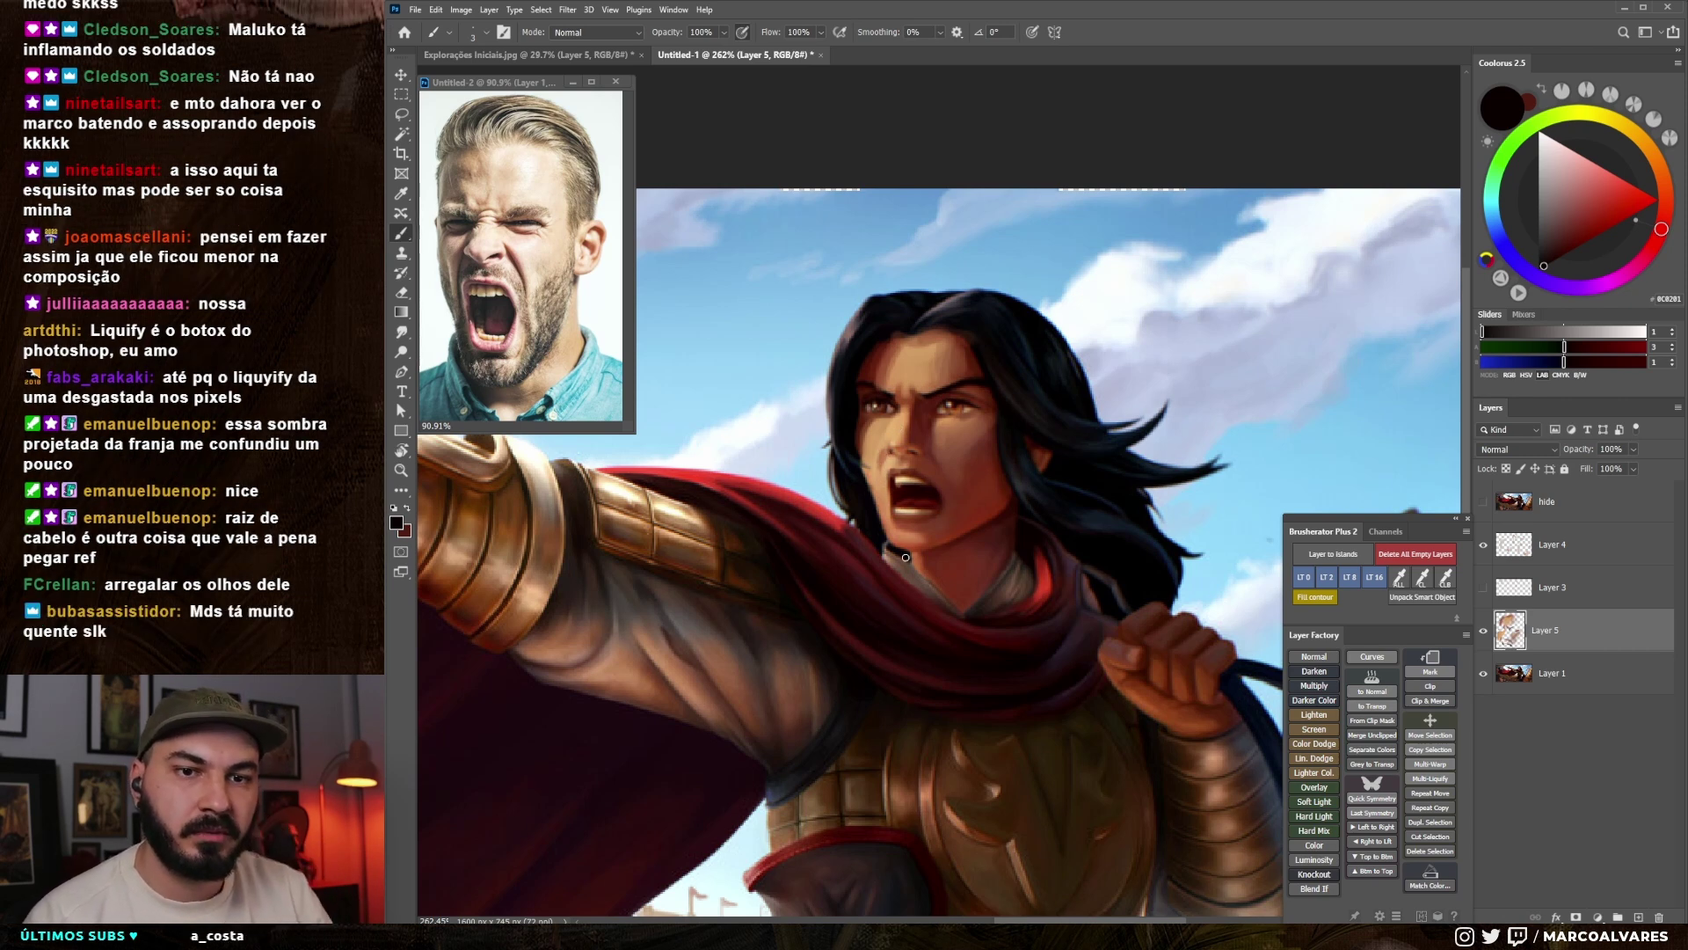
pyautogui.keyDown('alt'); pyautogui.click(889, 431); pyautogui.keyUp('alt')
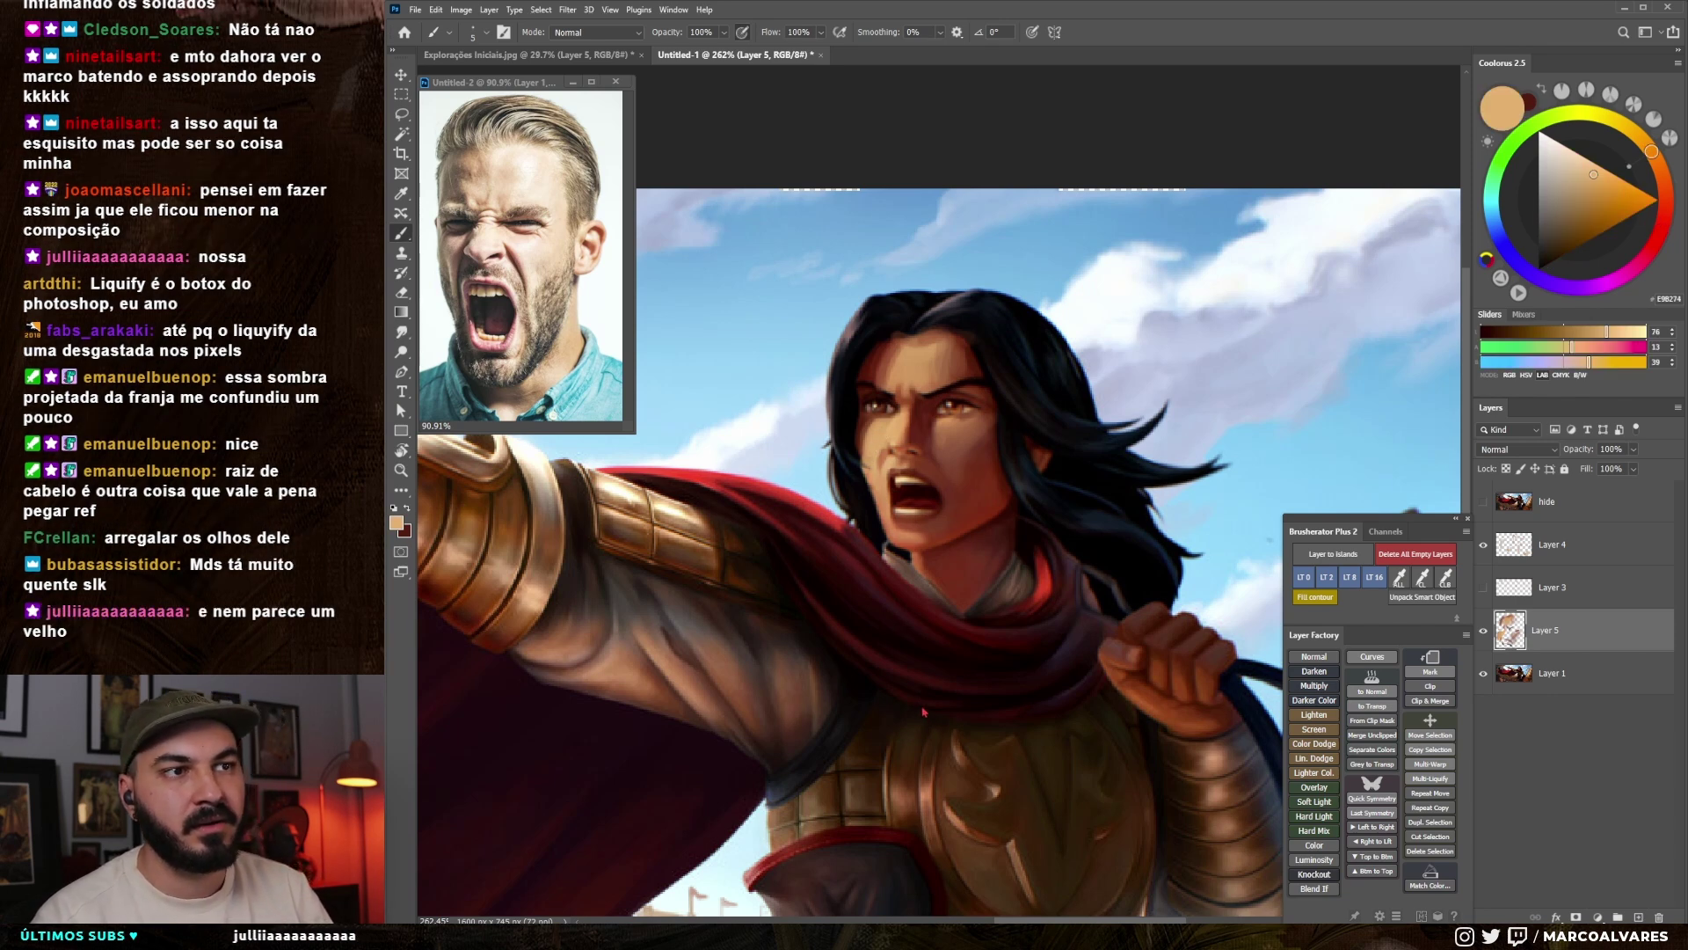
# - Compare the repainted face with the earlier version by repeatedly switching the hida layer's visibility
pyautogui.hotkey('ctrl', 'z')
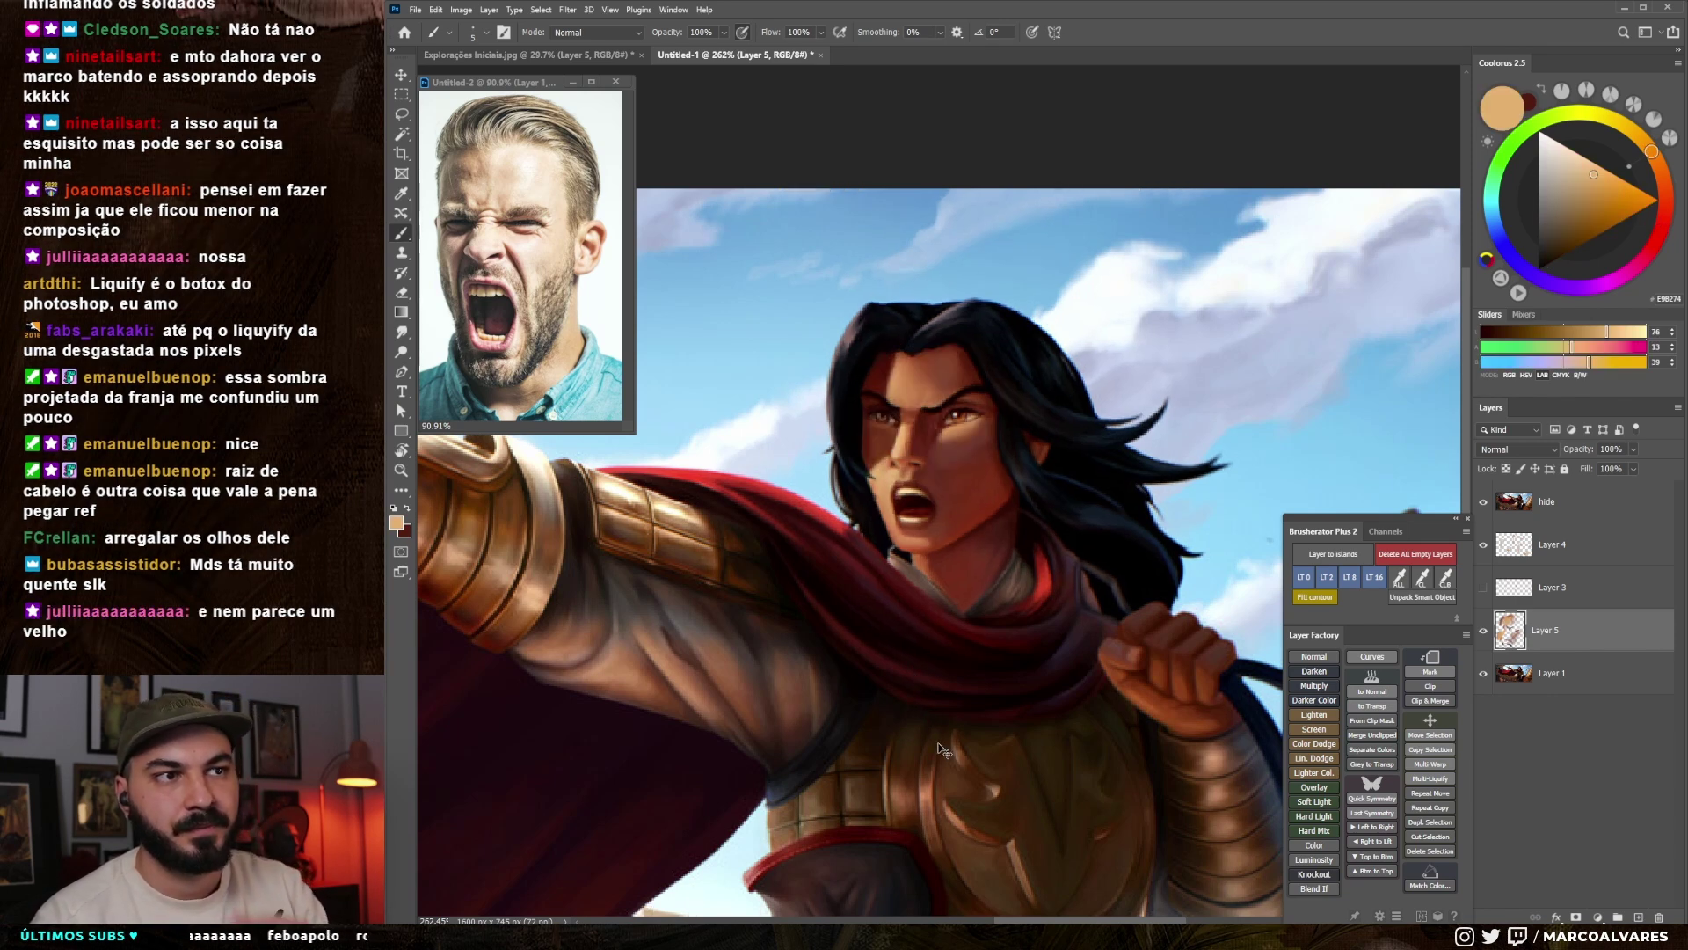
pyautogui.hotkey('ctrl', 'shift', 'z')
pyautogui.moveTo(913, 533); pyautogui.dragTo(968, 521)
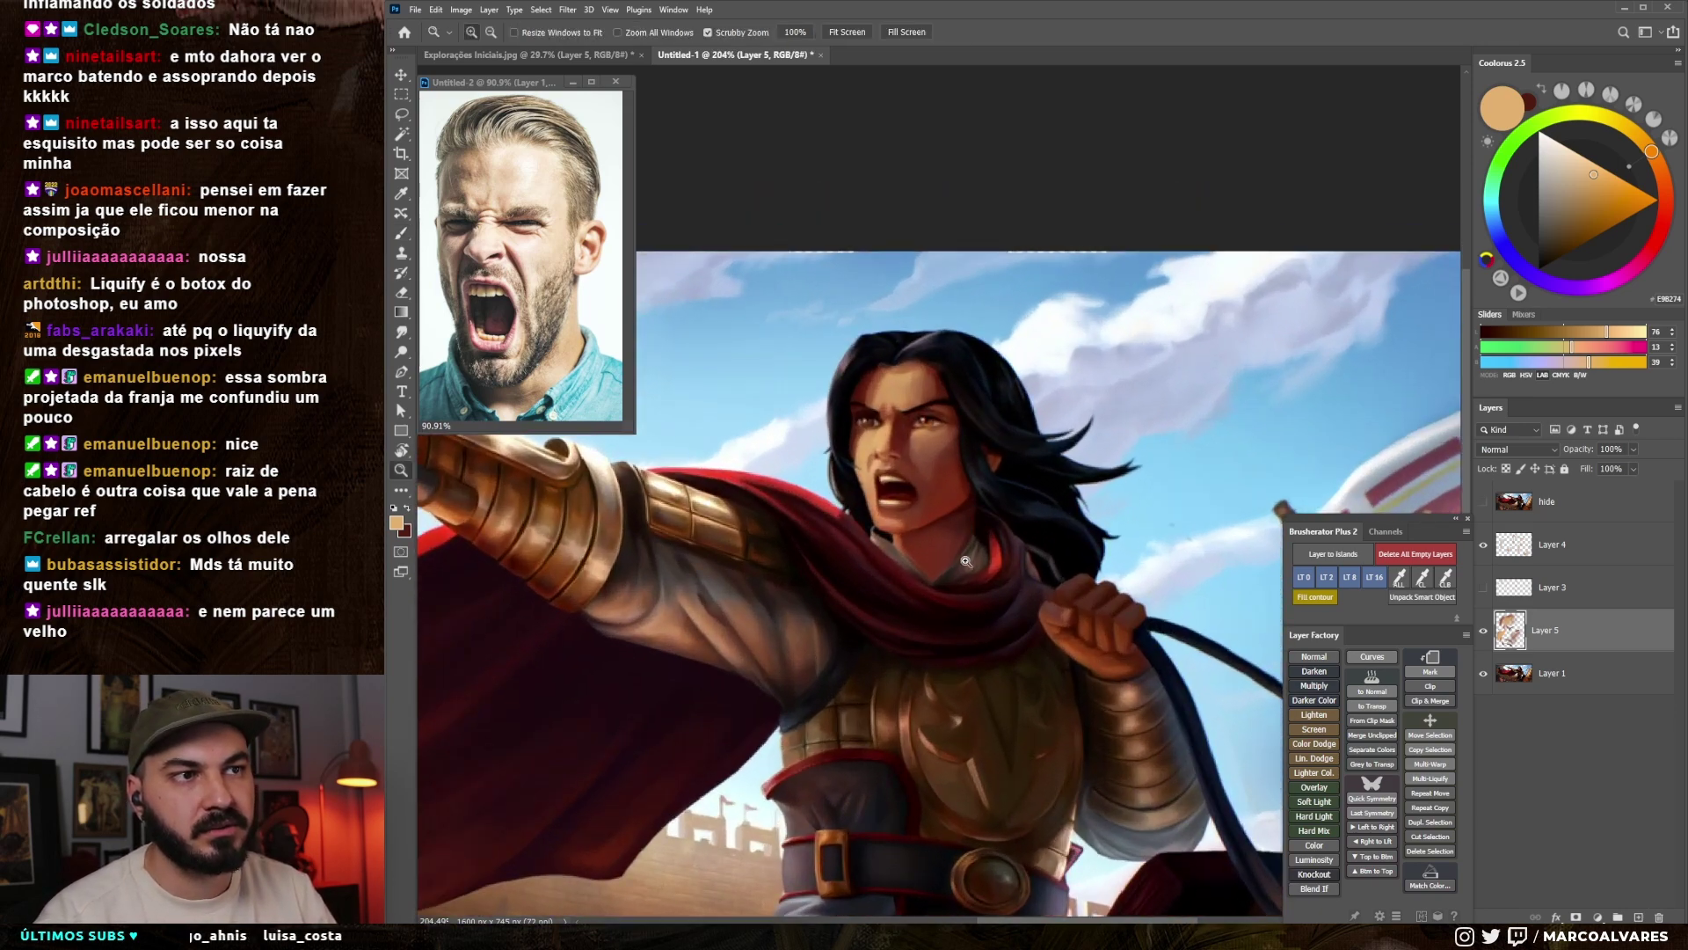
pyautogui.hotkey('ctrl', 'z')
pyautogui.hotkey('ctrl', 'shift', 'z')
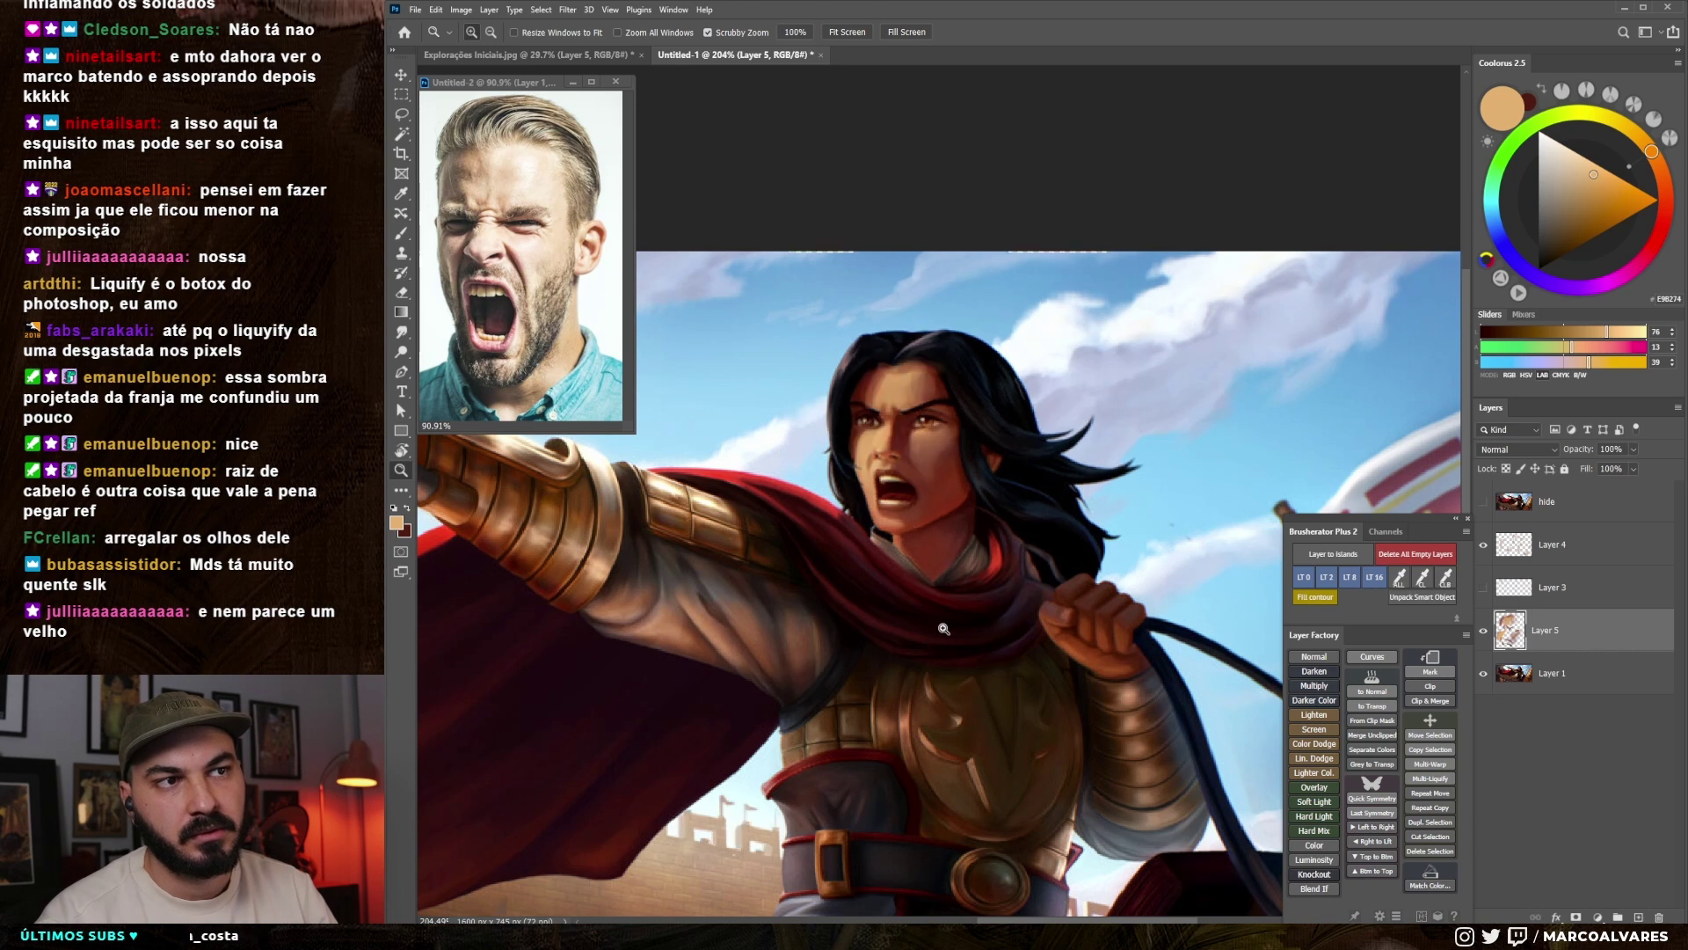
pyautogui.hotkey('ctrl', 'z')
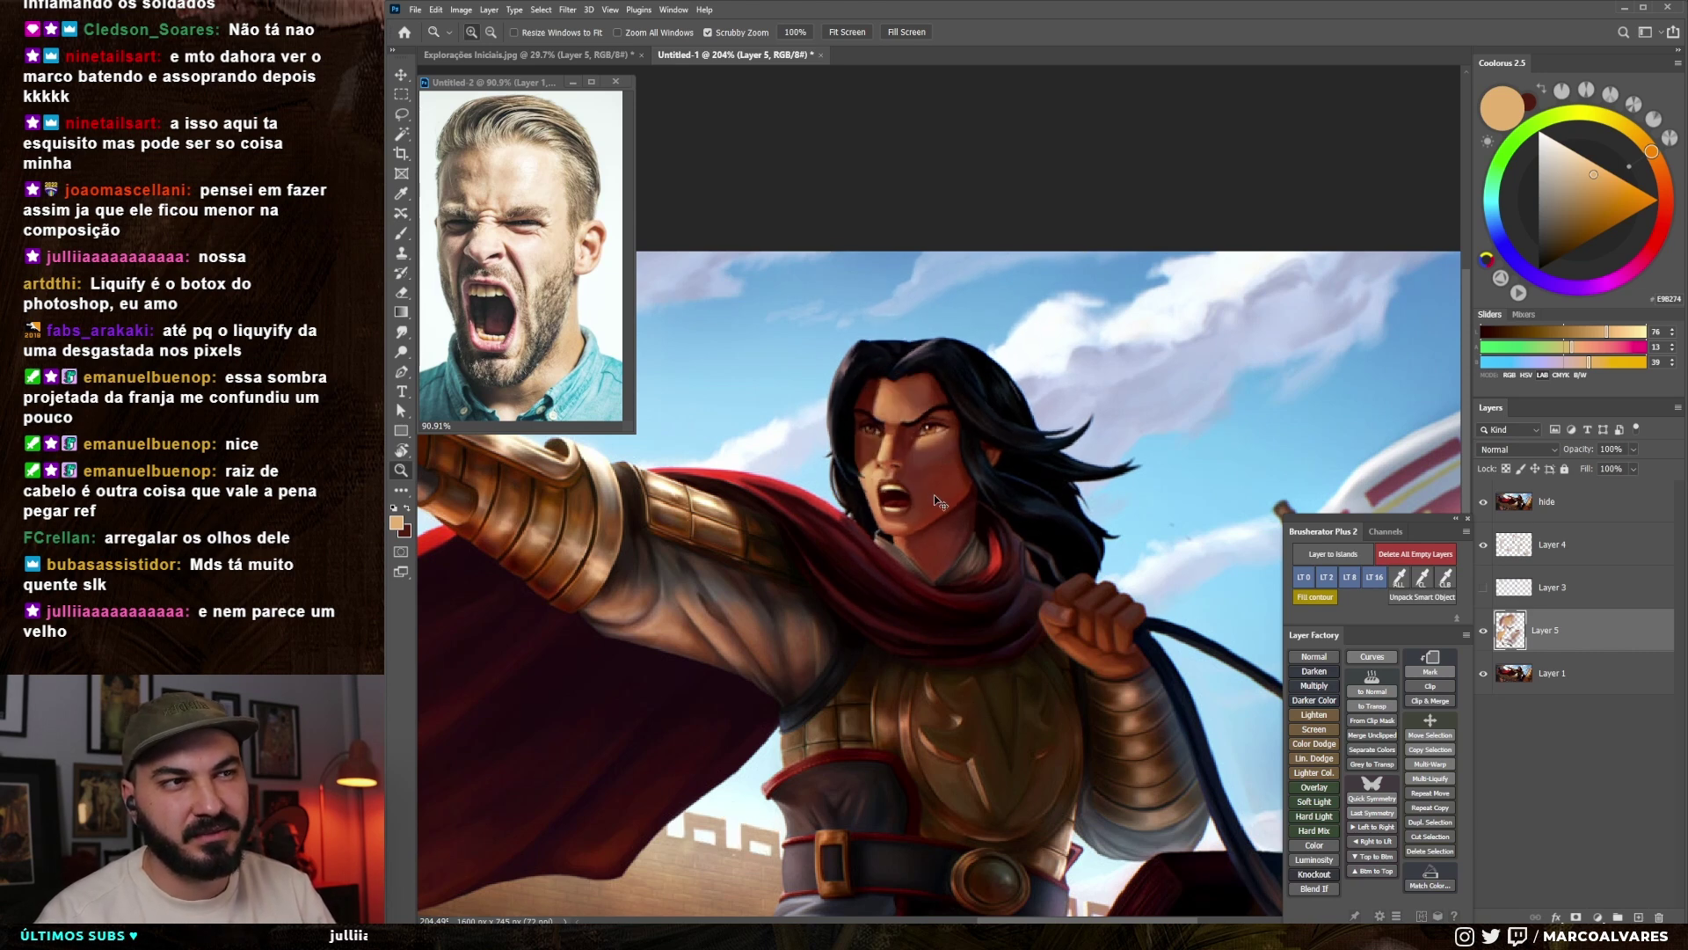
pyautogui.hotkey('ctrl', 'shift', 'z')
# - Sharpen the frowning eyebrows above the nose bridge with a small brush and sampled dark red tones
pyautogui.moveTo(909, 449); pyautogui.dragTo(939, 439)
pyautogui.press('b')
pyautogui.keyDown('alt'); pyautogui.click(870, 395); pyautogui.keyUp('alt')
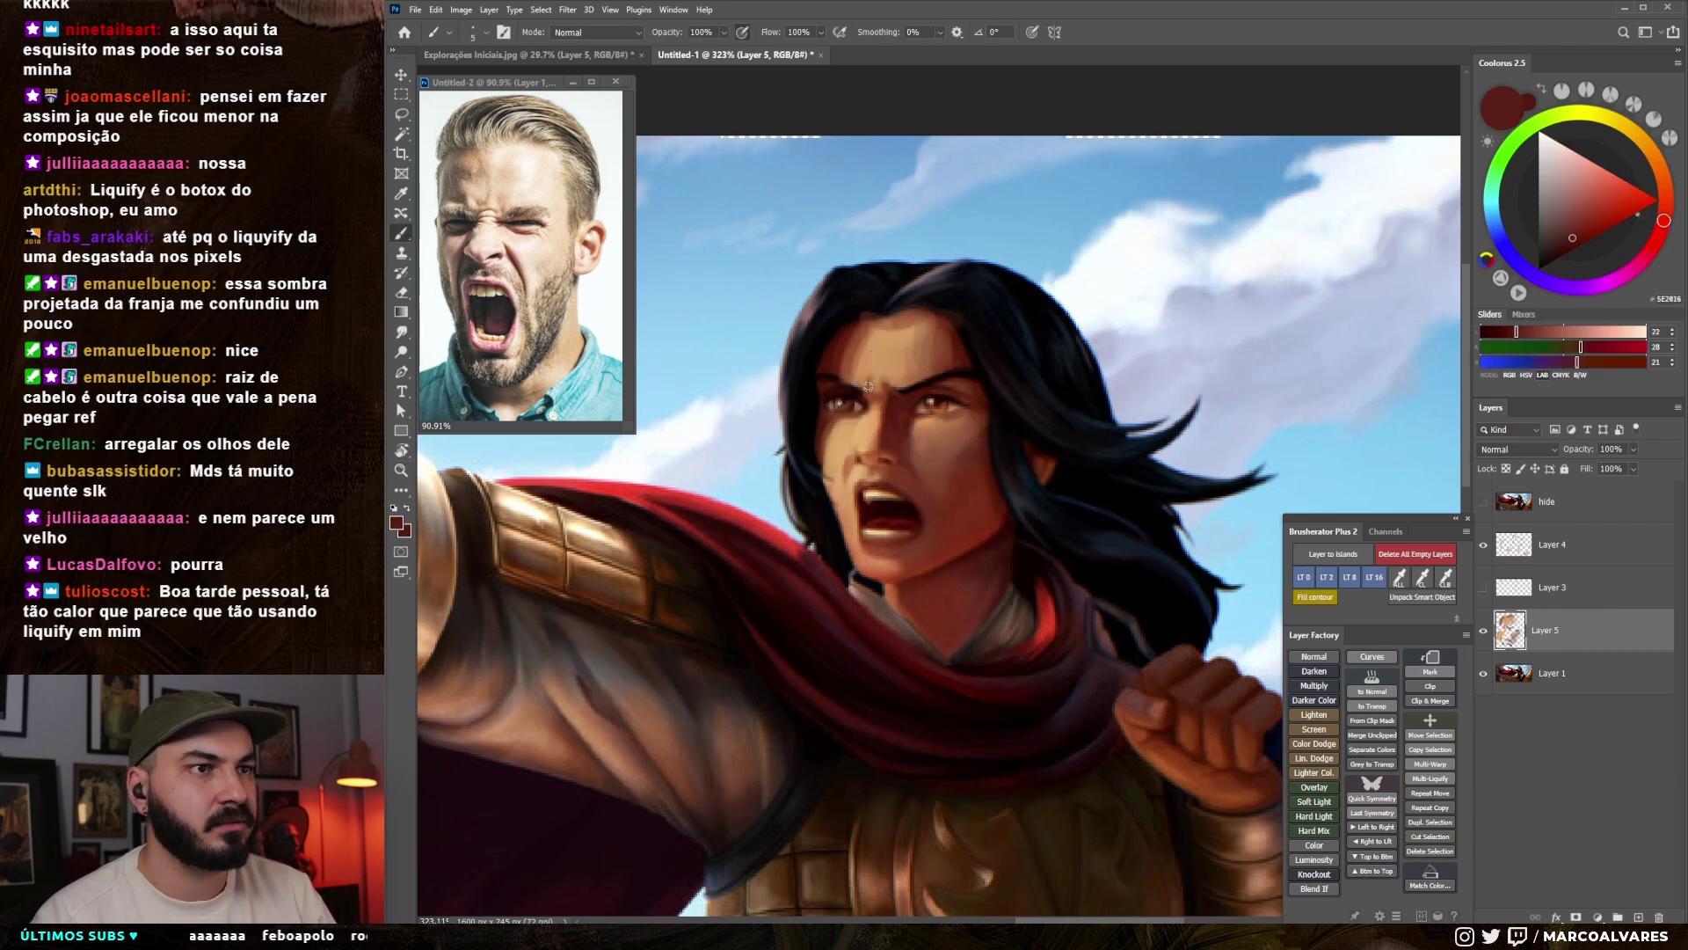
pyautogui.press('[')
pyautogui.press('[')
pyautogui.keyDown('alt'); pyautogui.click(923, 385); pyautogui.keyUp('alt')
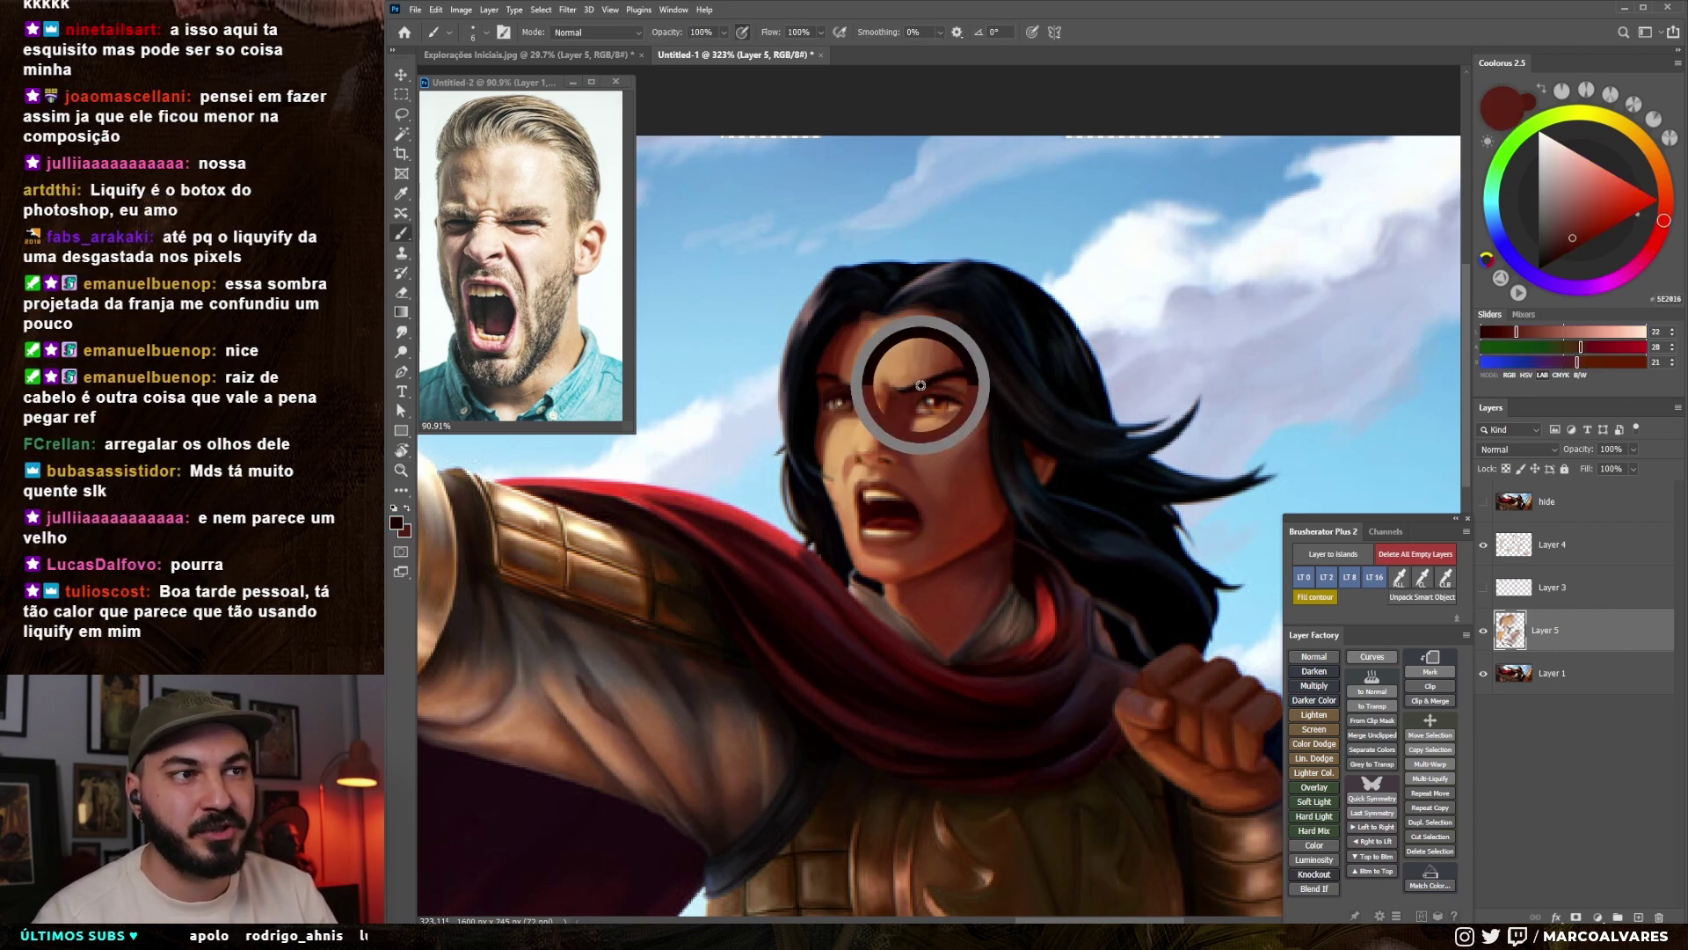
pyautogui.press('[')
pyautogui.press('[')
pyautogui.keyDown('alt'); pyautogui.click(909, 395); pyautogui.keyUp('alt')
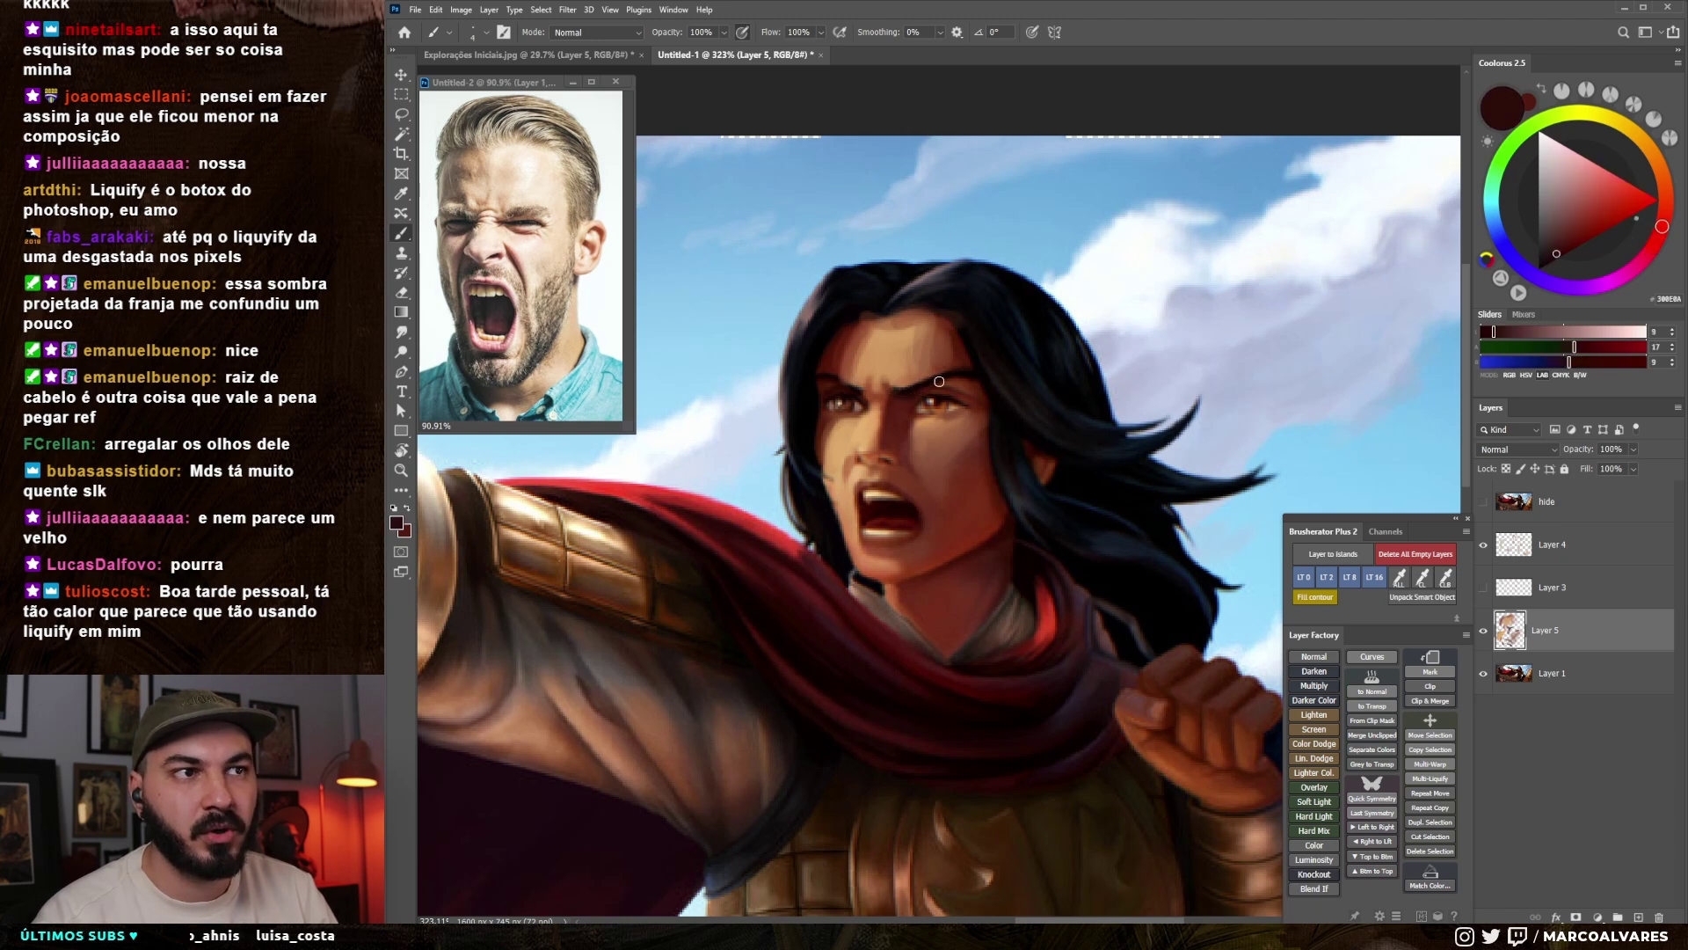
# - Reshape the eyebrow and upper eyelid nearer the flowing hair with sampled dark red and reddish-brown tones
pyautogui.press(']')
pyautogui.press(']')
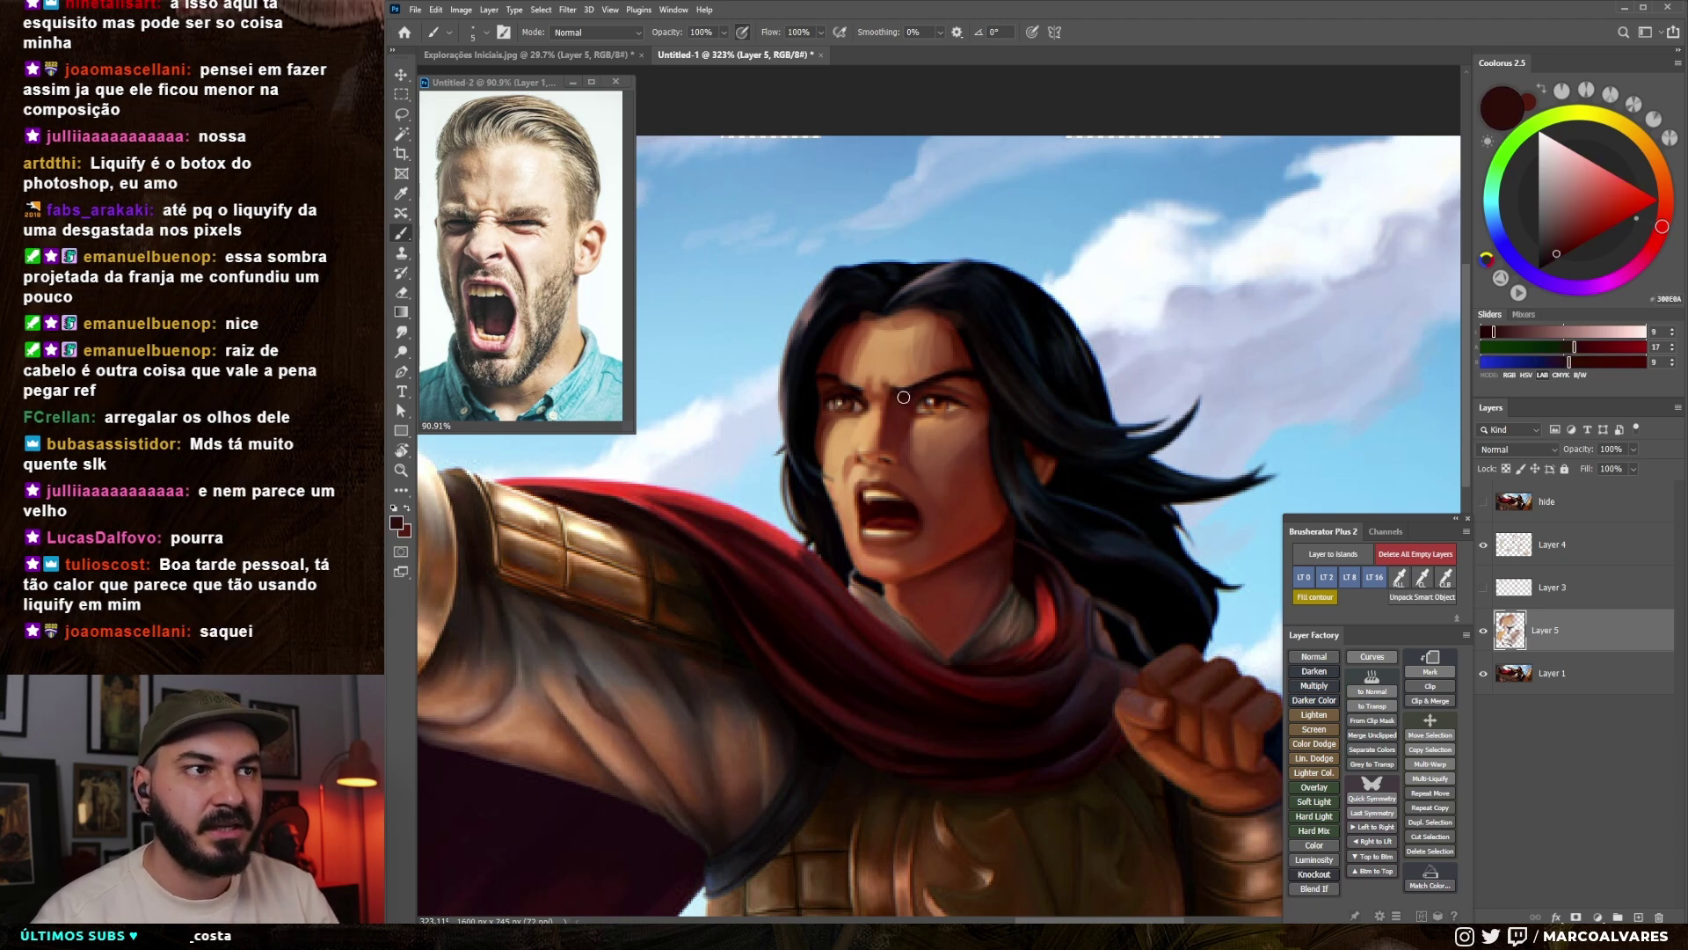
pyautogui.press(']')
pyautogui.press(']')
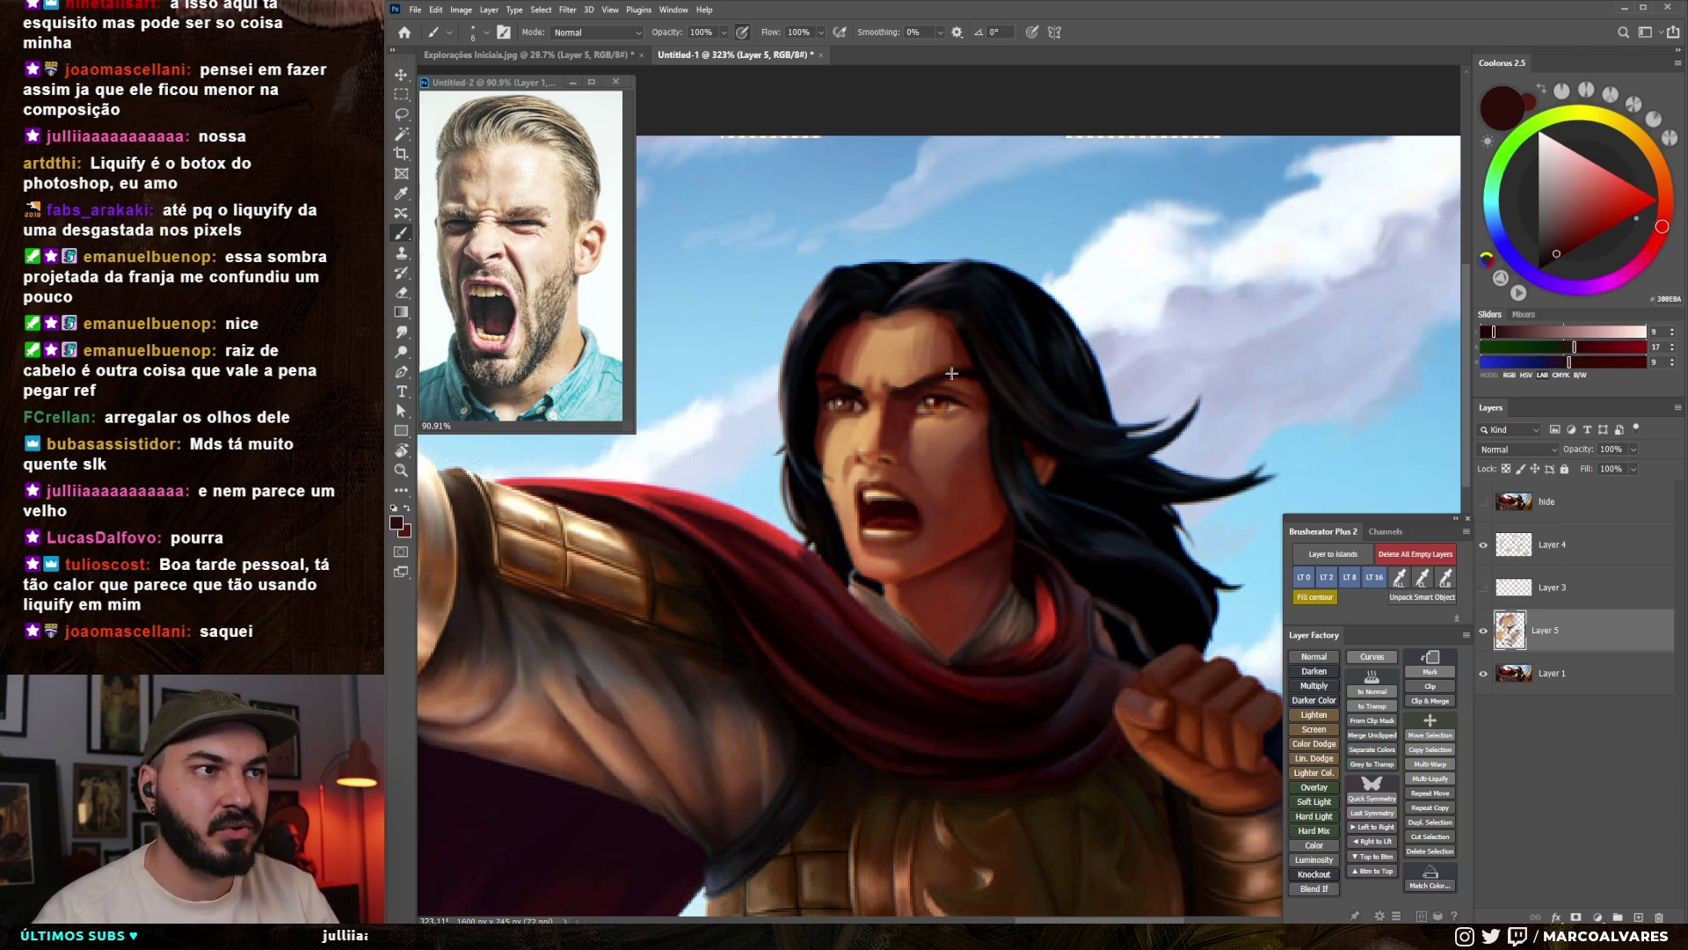
pyautogui.press('[')
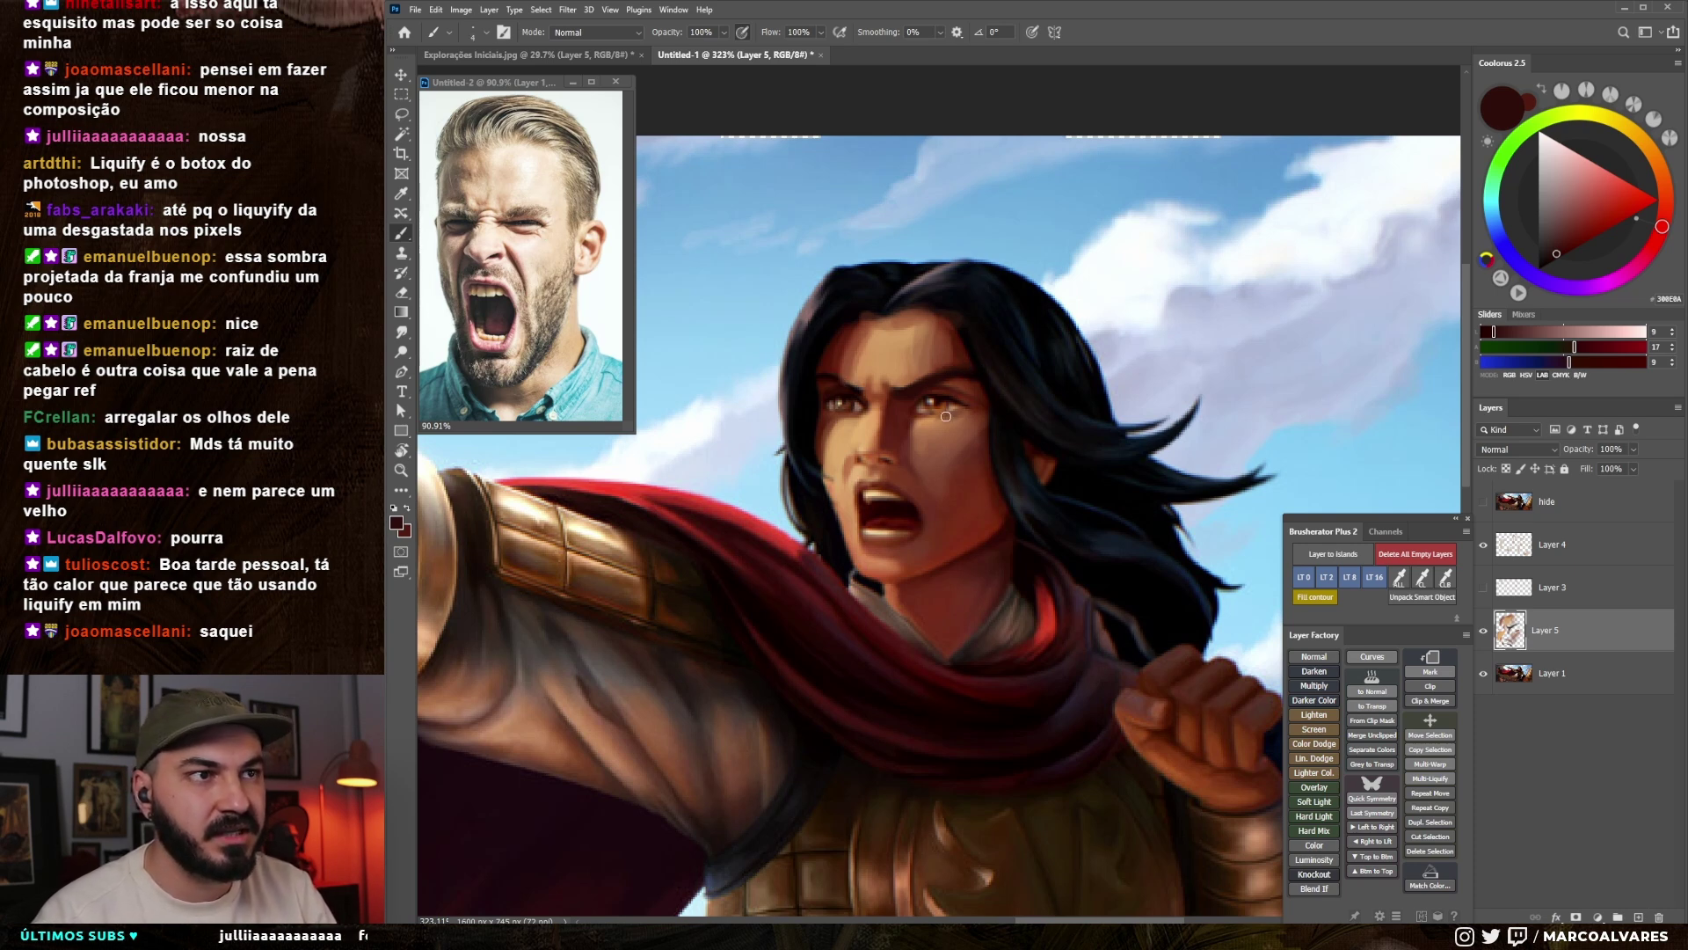
pyautogui.keyDown('alt'); pyautogui.click(920, 395); pyautogui.keyUp('alt')
pyautogui.keyDown('alt'); pyautogui.click(966, 385); pyautogui.keyUp('alt')
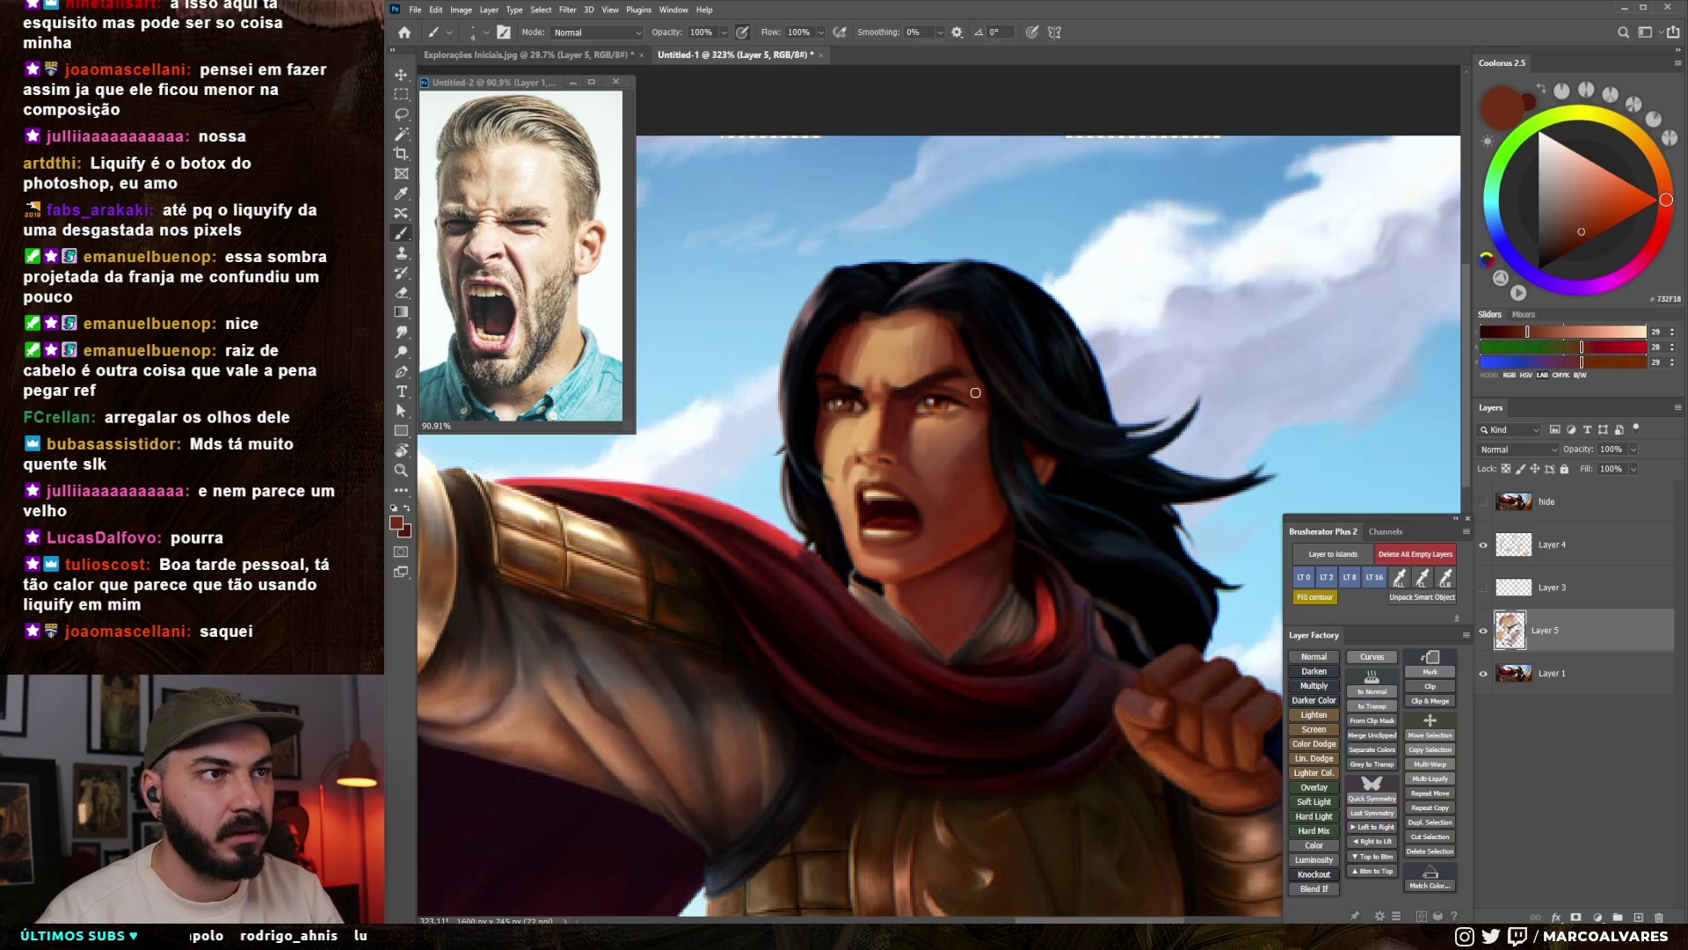
pyautogui.keyDown('alt'); pyautogui.click(958, 374); pyautogui.keyUp('alt')
pyautogui.scroll(-8, 954, 371)
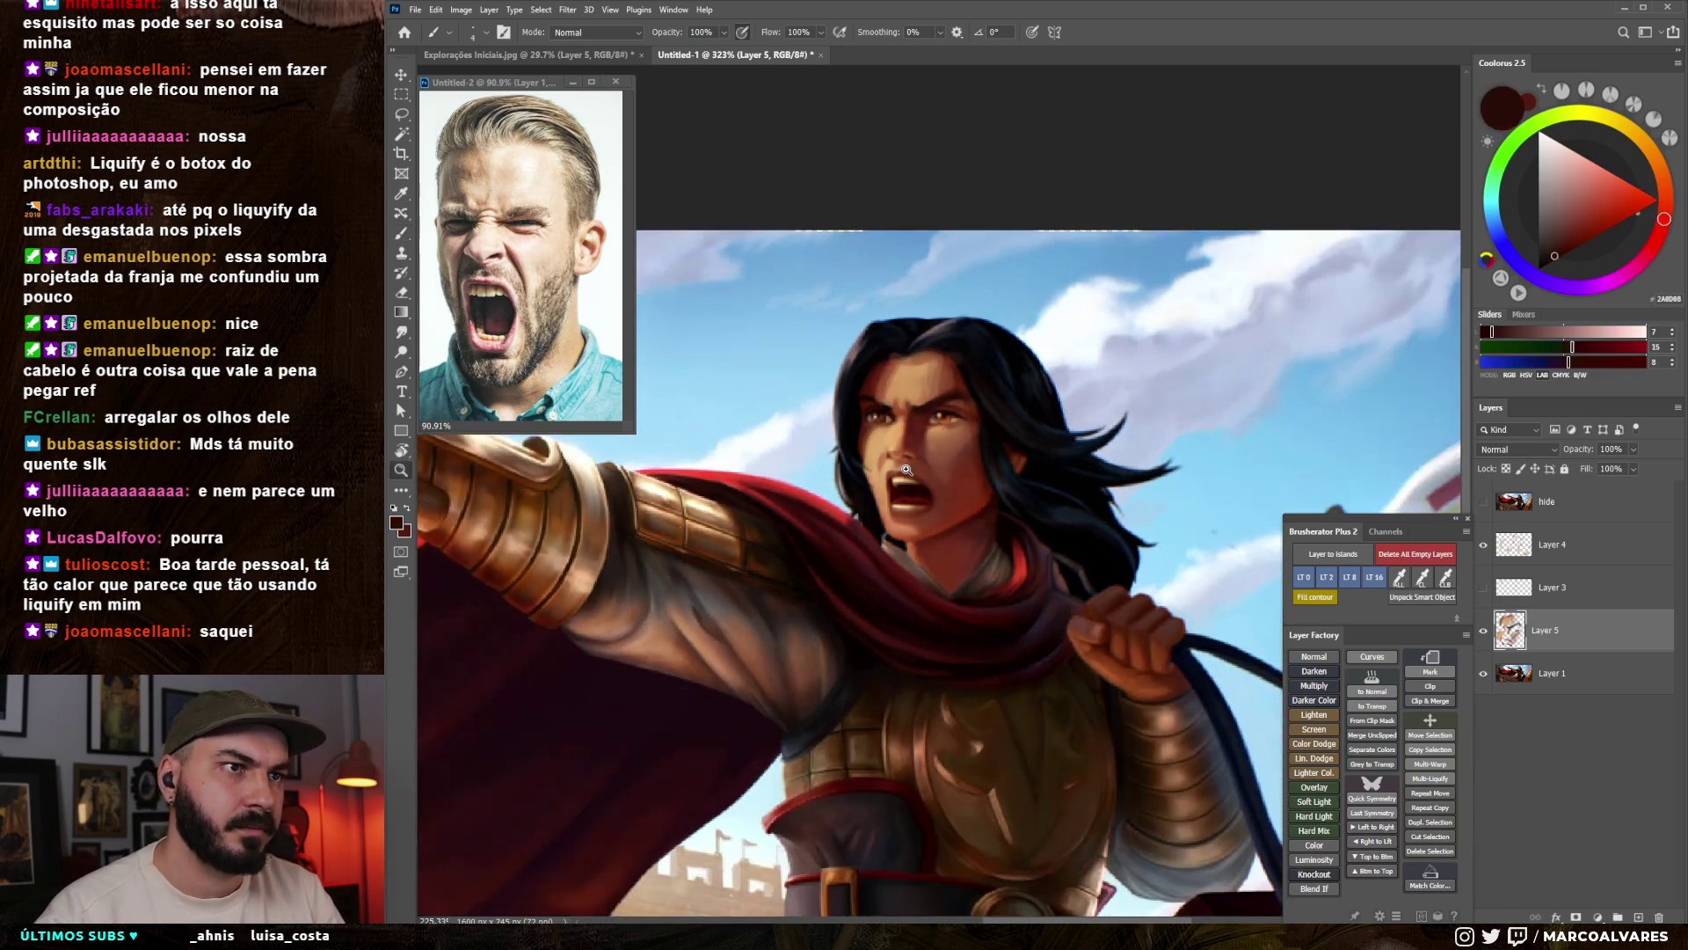
pyautogui.scroll(7, 970, 420)
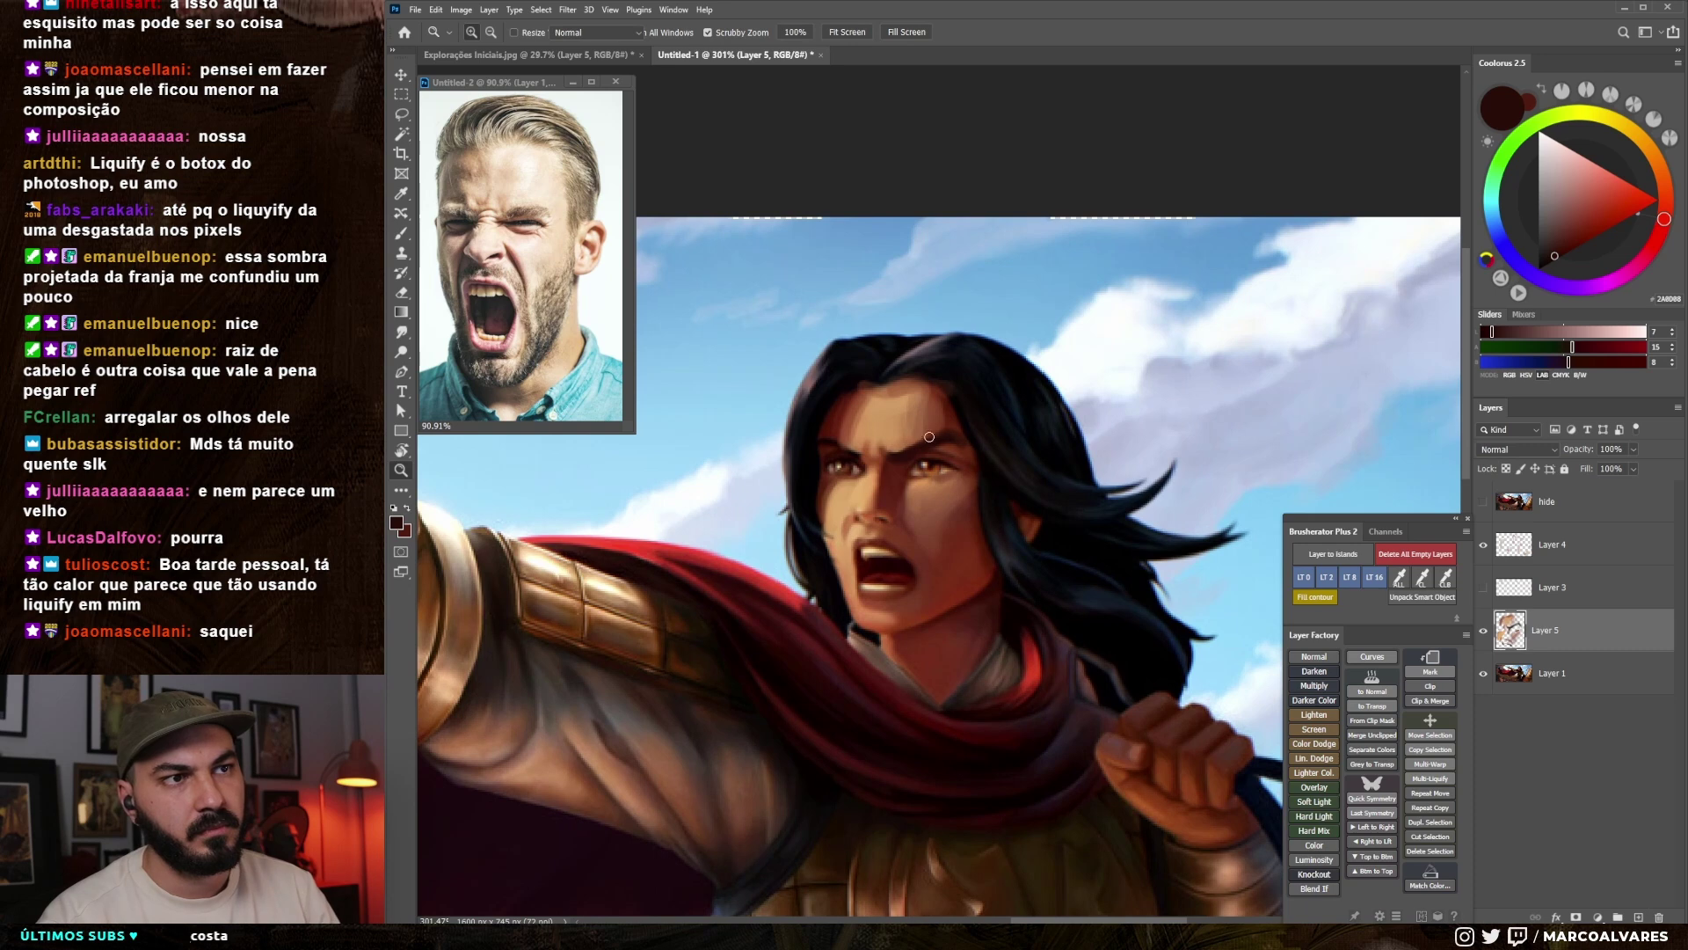
# - Darken the far eyebrow and the eye socket beneath it with sampled very dark red and dark brown tones
pyautogui.keyDown('alt'); pyautogui.click(946, 437); pyautogui.keyUp('alt')
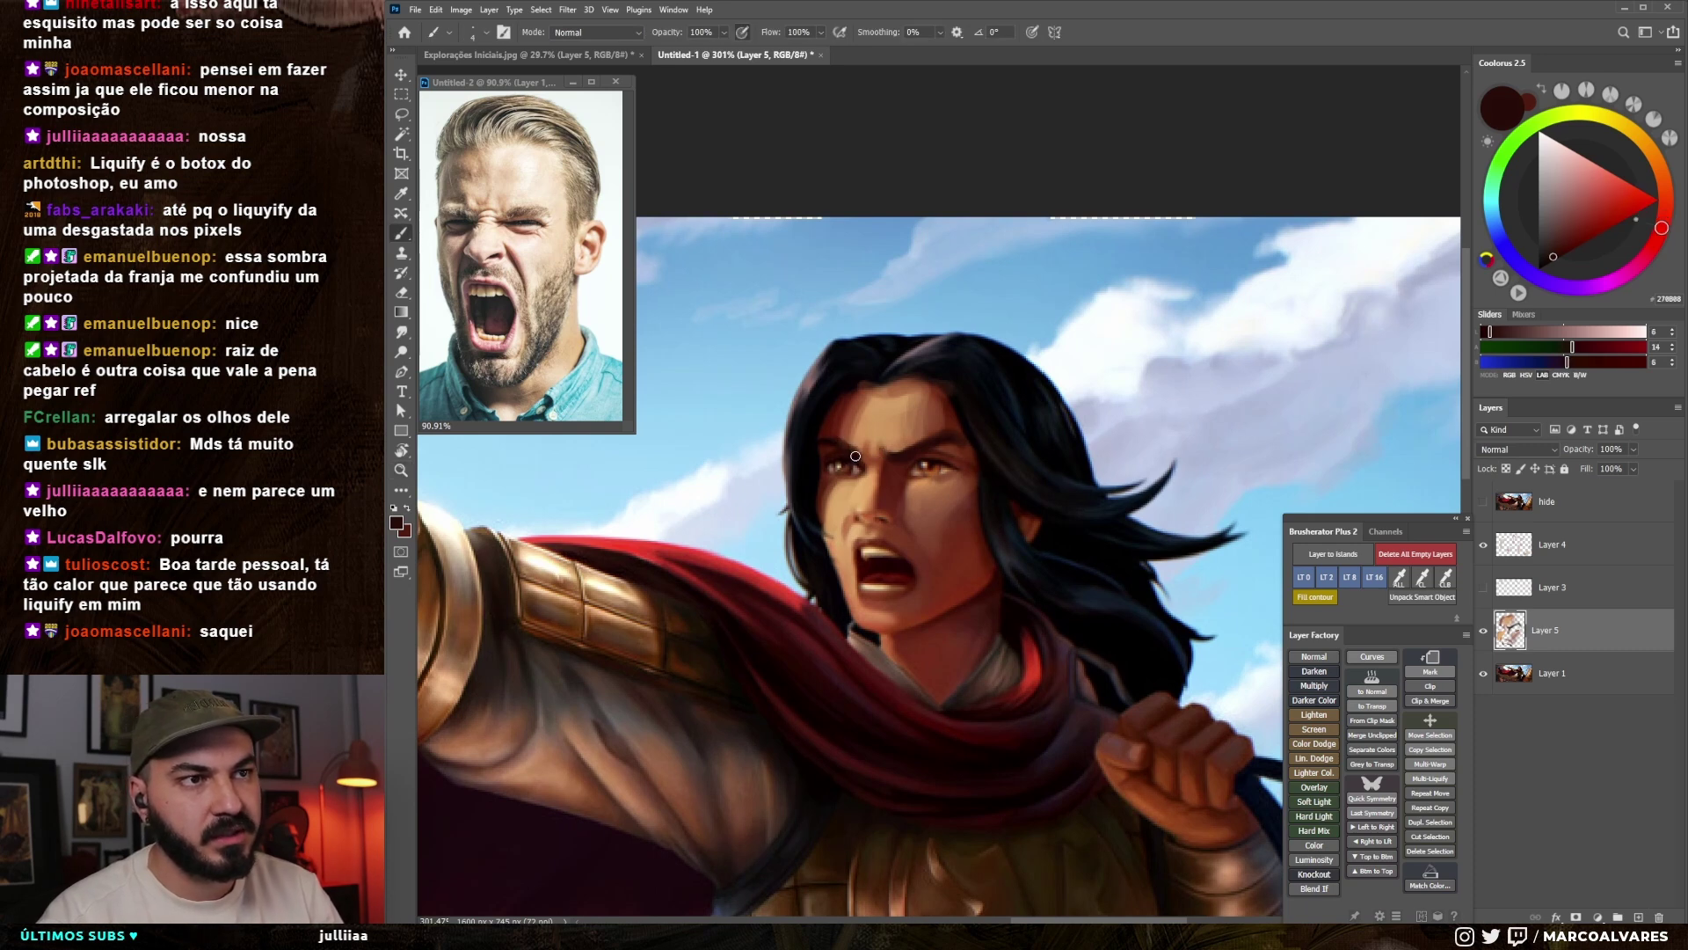
pyautogui.keyDown('alt'); pyautogui.click(864, 449); pyautogui.keyUp('alt')
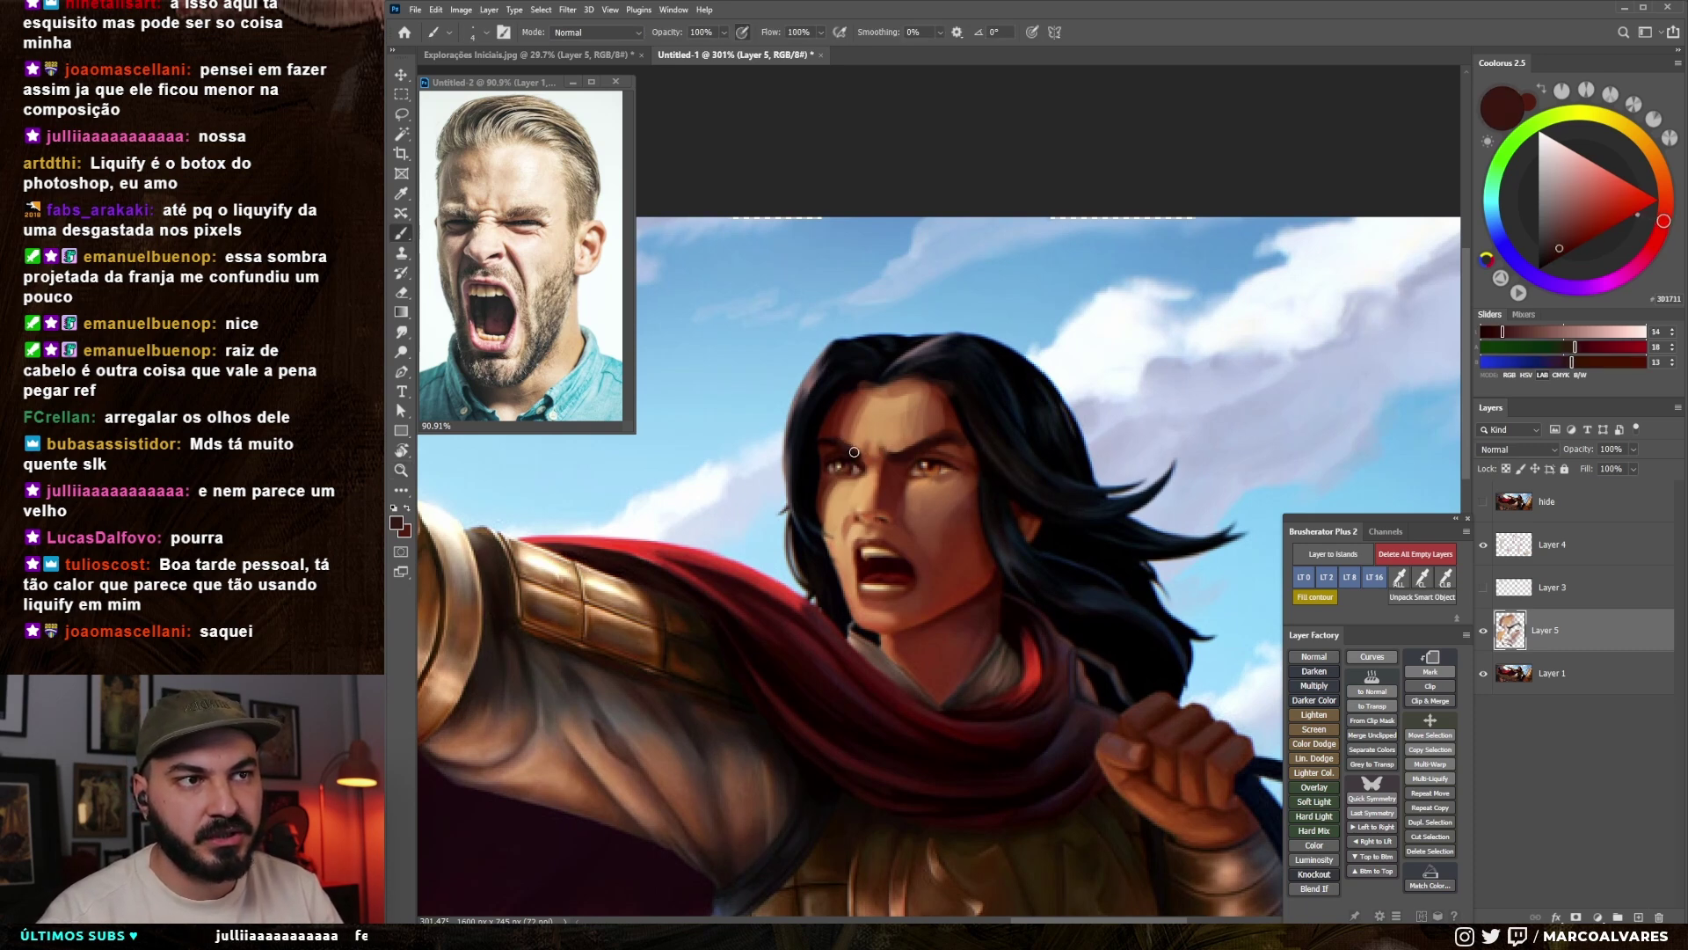
pyautogui.press(']')
pyautogui.moveTo(819, 454); pyautogui.dragTo(820, 445)
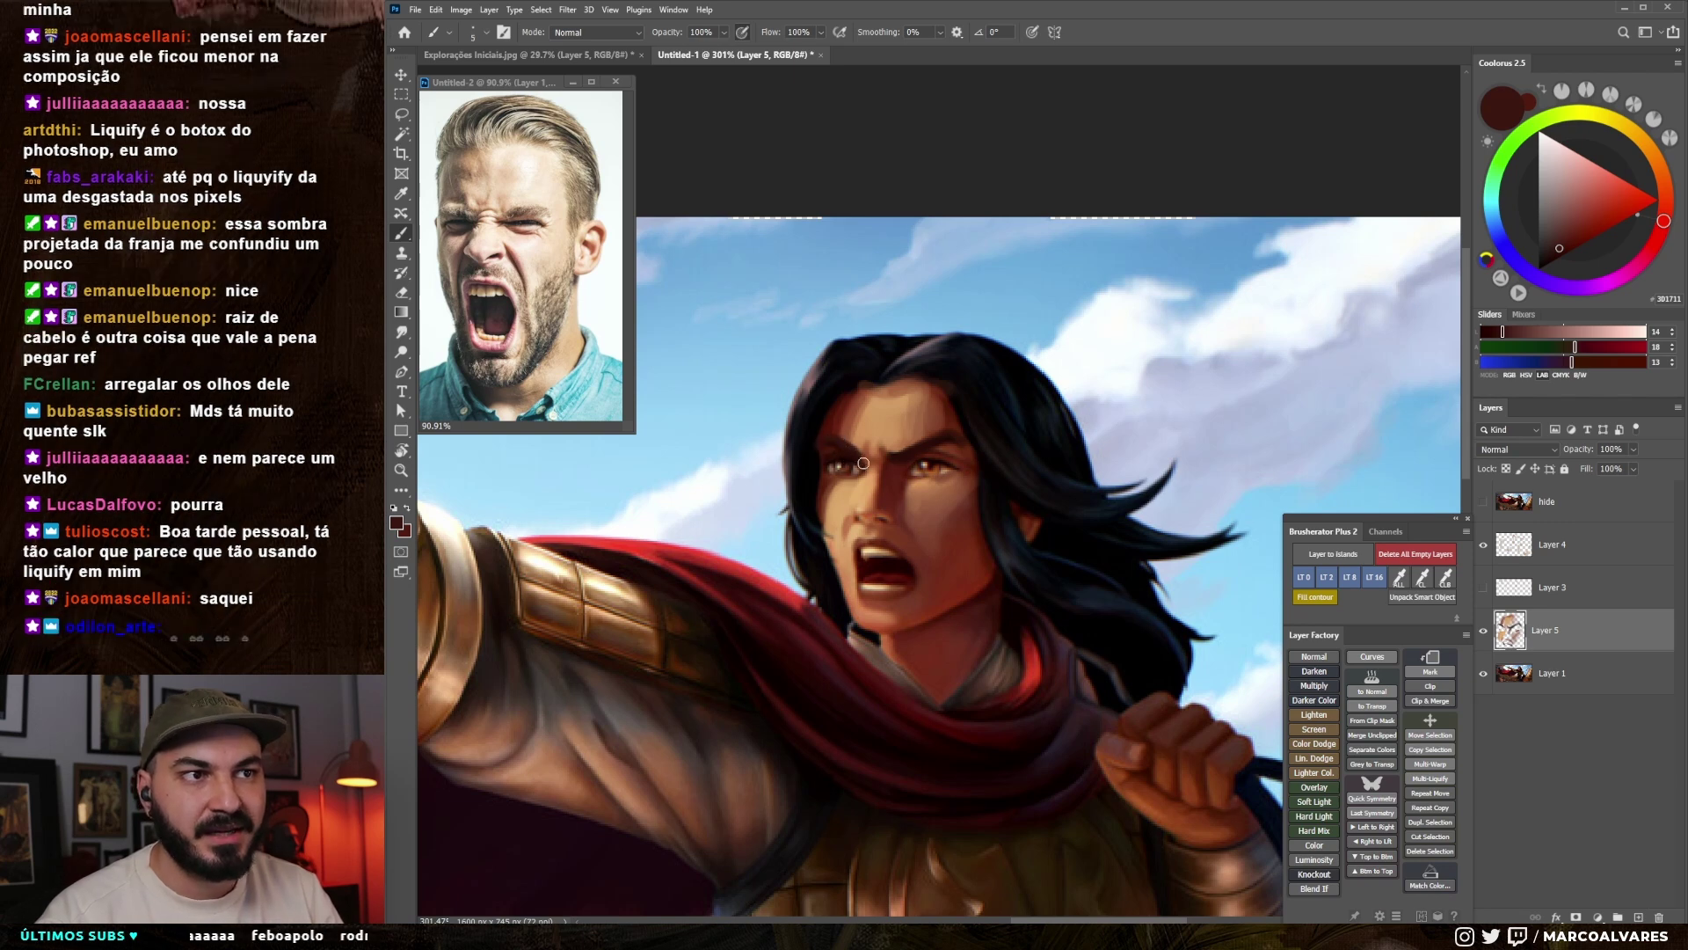
pyautogui.press('[')
pyautogui.press('[')
# - Flip the artwork horizontally to work on the mirrored face
pyautogui.hotkey('ctrl', 'space')
pyautogui.moveTo(881, 498); pyautogui.dragTo(793, 559)
pyautogui.press('F2')
pyautogui.moveTo(692, 541); pyautogui.dragTo(877, 497)
pyautogui.moveTo(827, 445); pyautogui.dragTo(965, 420)
# - Repaint the lit cheek below the eye with sampled light orange and soft brown skin tones
pyautogui.keyDown('alt'); pyautogui.click(857, 423); pyautogui.keyUp('alt')
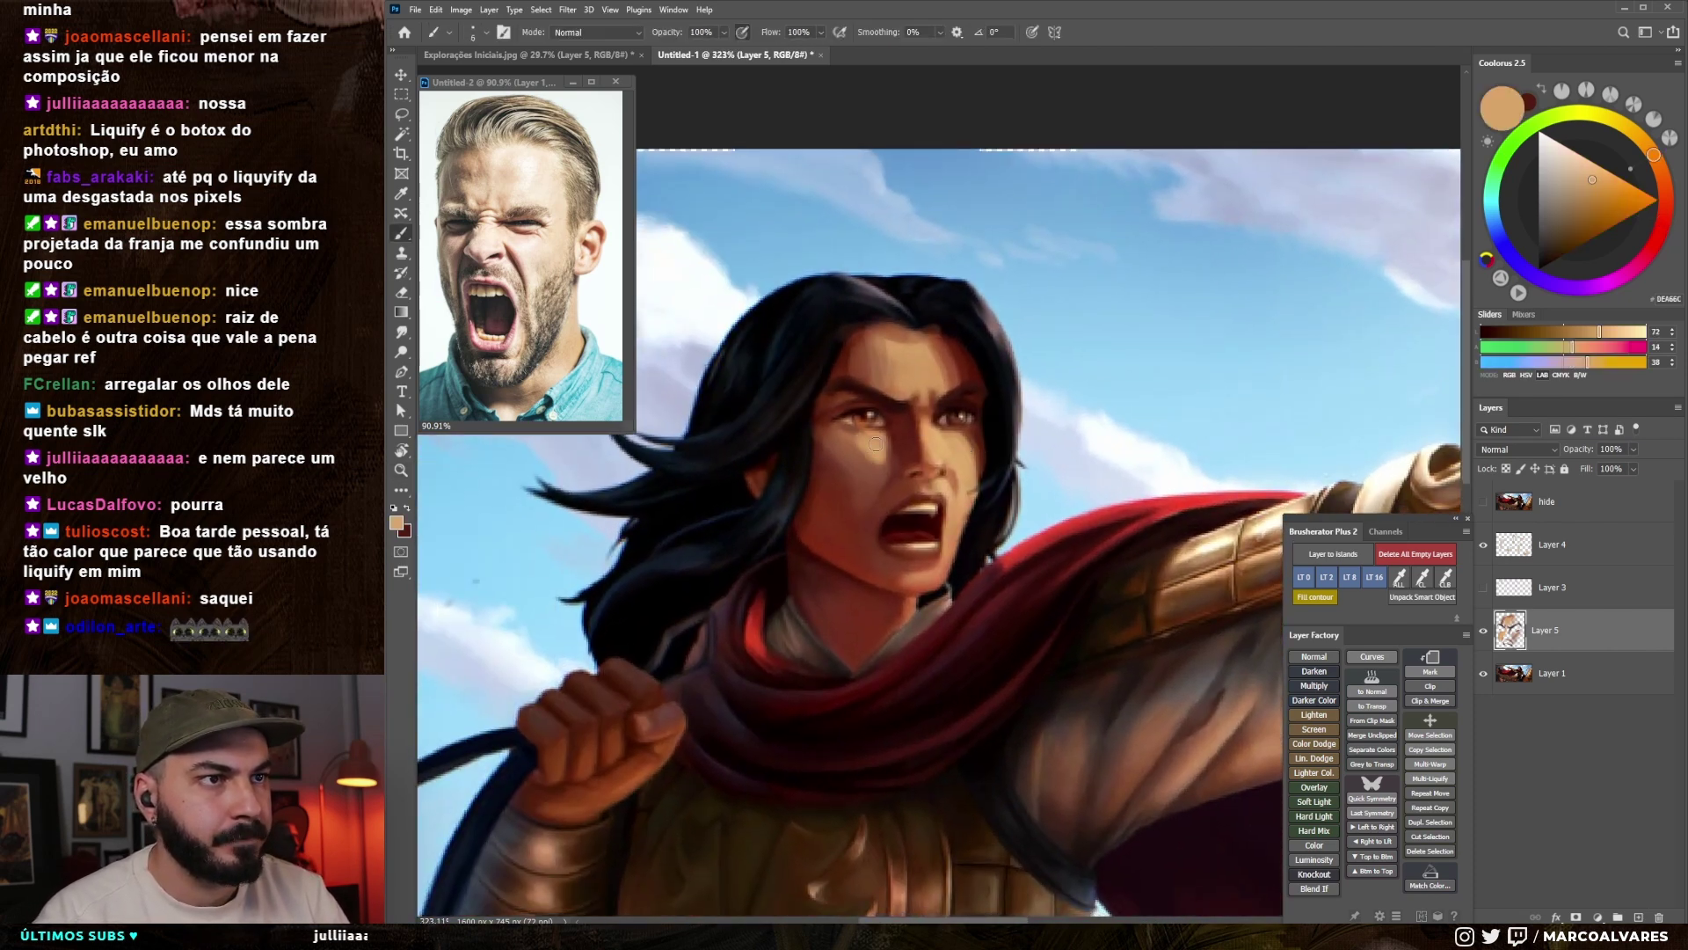
pyautogui.keyDown('alt'); pyautogui.click(866, 449); pyautogui.keyUp('alt')
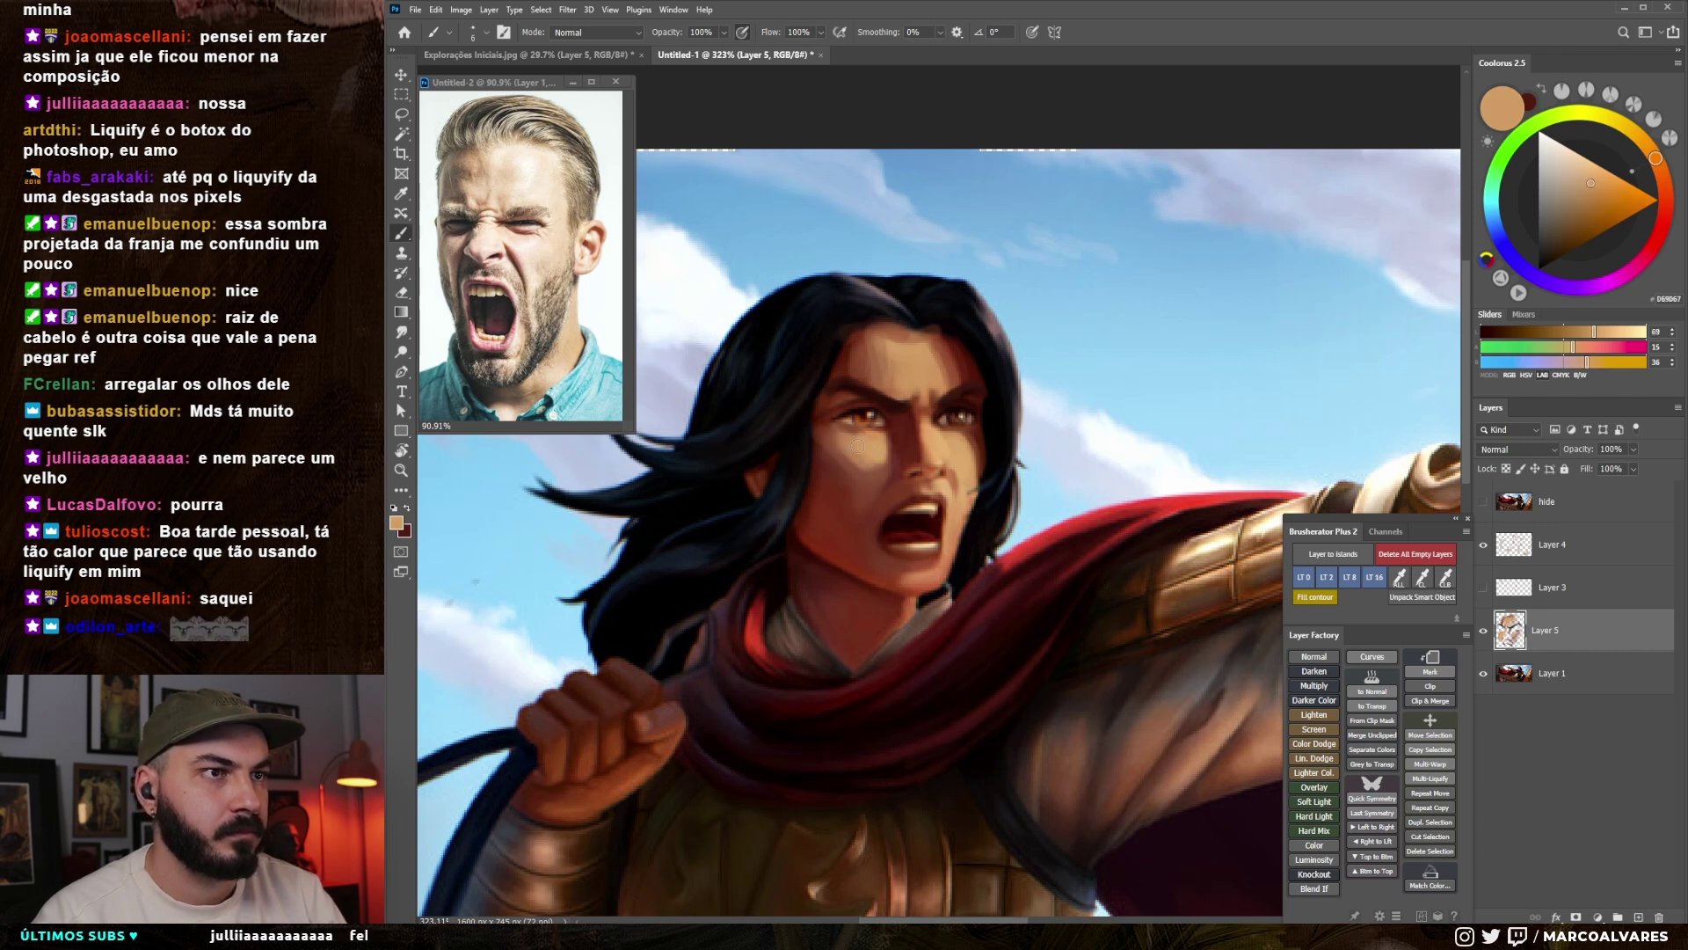
pyautogui.keyDown('alt'); pyautogui.click(875, 453); pyautogui.keyUp('alt')
pyautogui.keyDown('alt'); pyautogui.click(877, 474); pyautogui.keyUp('alt')
pyautogui.press(']')
pyautogui.moveTo(878, 469); pyautogui.dragTo(873, 480)
pyautogui.keyDown('alt'); pyautogui.click(857, 473); pyautogui.keyUp('alt')
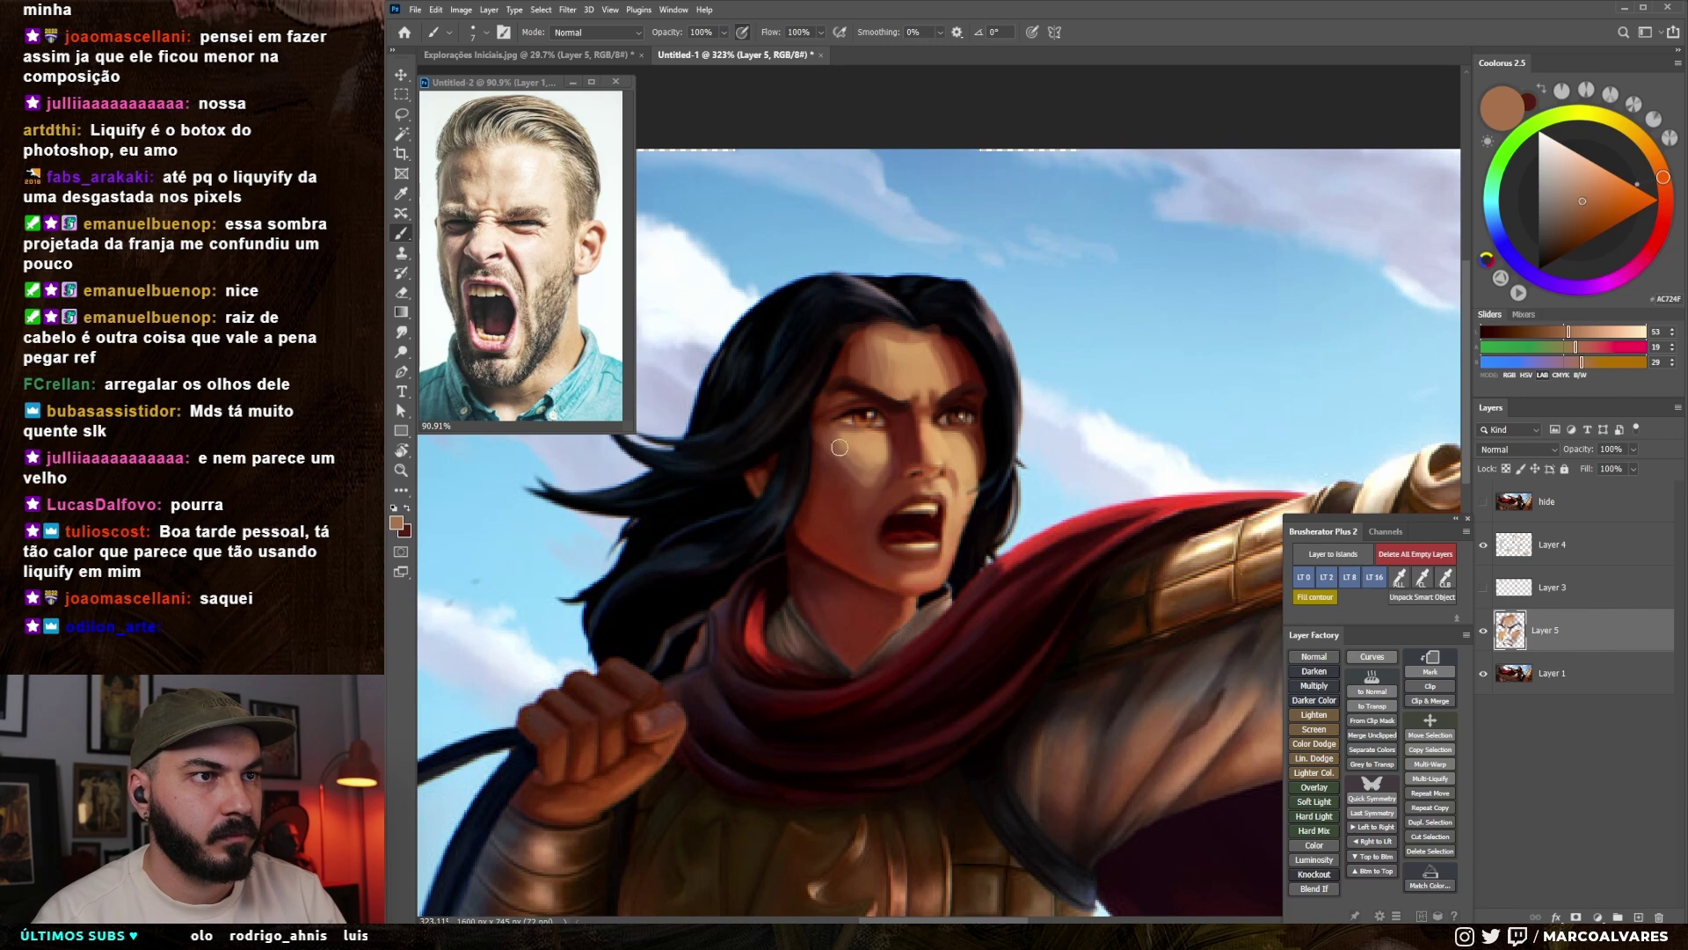
# - Deepen the shadow under the jaw and on the neck with sampled dark red and reddish-brown tones
pyautogui.moveTo(875, 519); pyautogui.dragTo(888, 590)
pyautogui.moveTo(927, 466)
pyautogui.mouseDown()
pyautogui.moveTo(865, 503)
pyautogui.moveTo(850, 495)
pyautogui.moveTo(866, 534)
pyautogui.moveTo(886, 527)
pyautogui.moveTo(819, 506)
pyautogui.mouseUp()
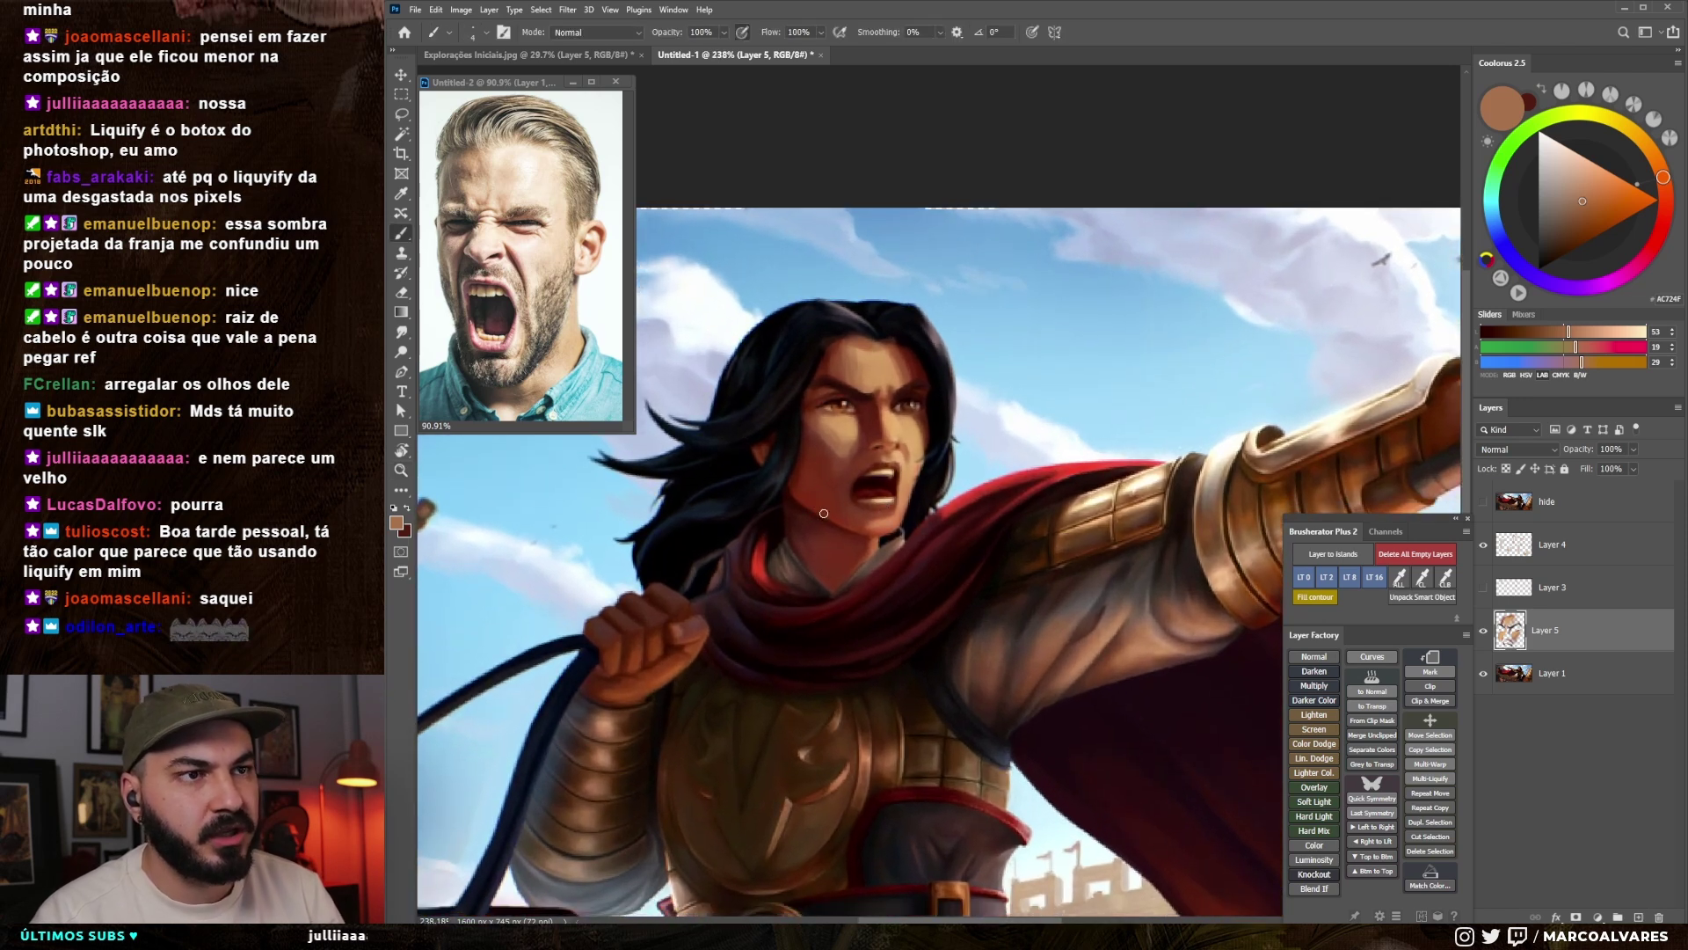
pyautogui.keyDown('alt'); pyautogui.click(809, 510); pyautogui.keyUp('alt')
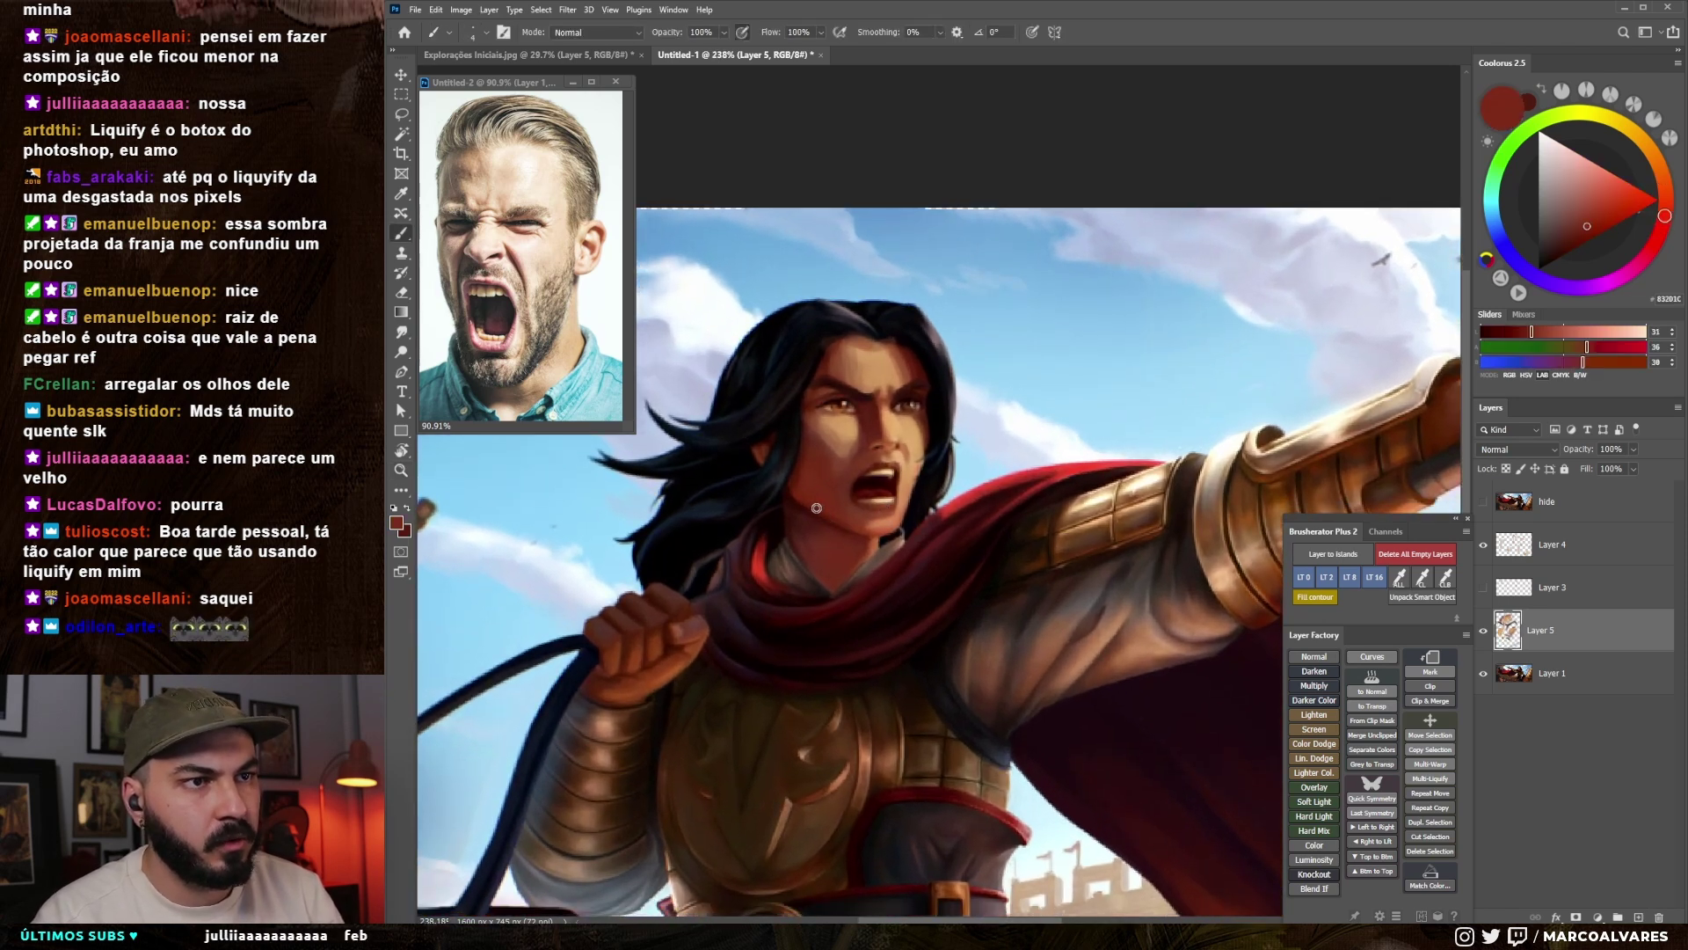
pyautogui.moveTo(809, 512); pyautogui.dragTo(842, 532)
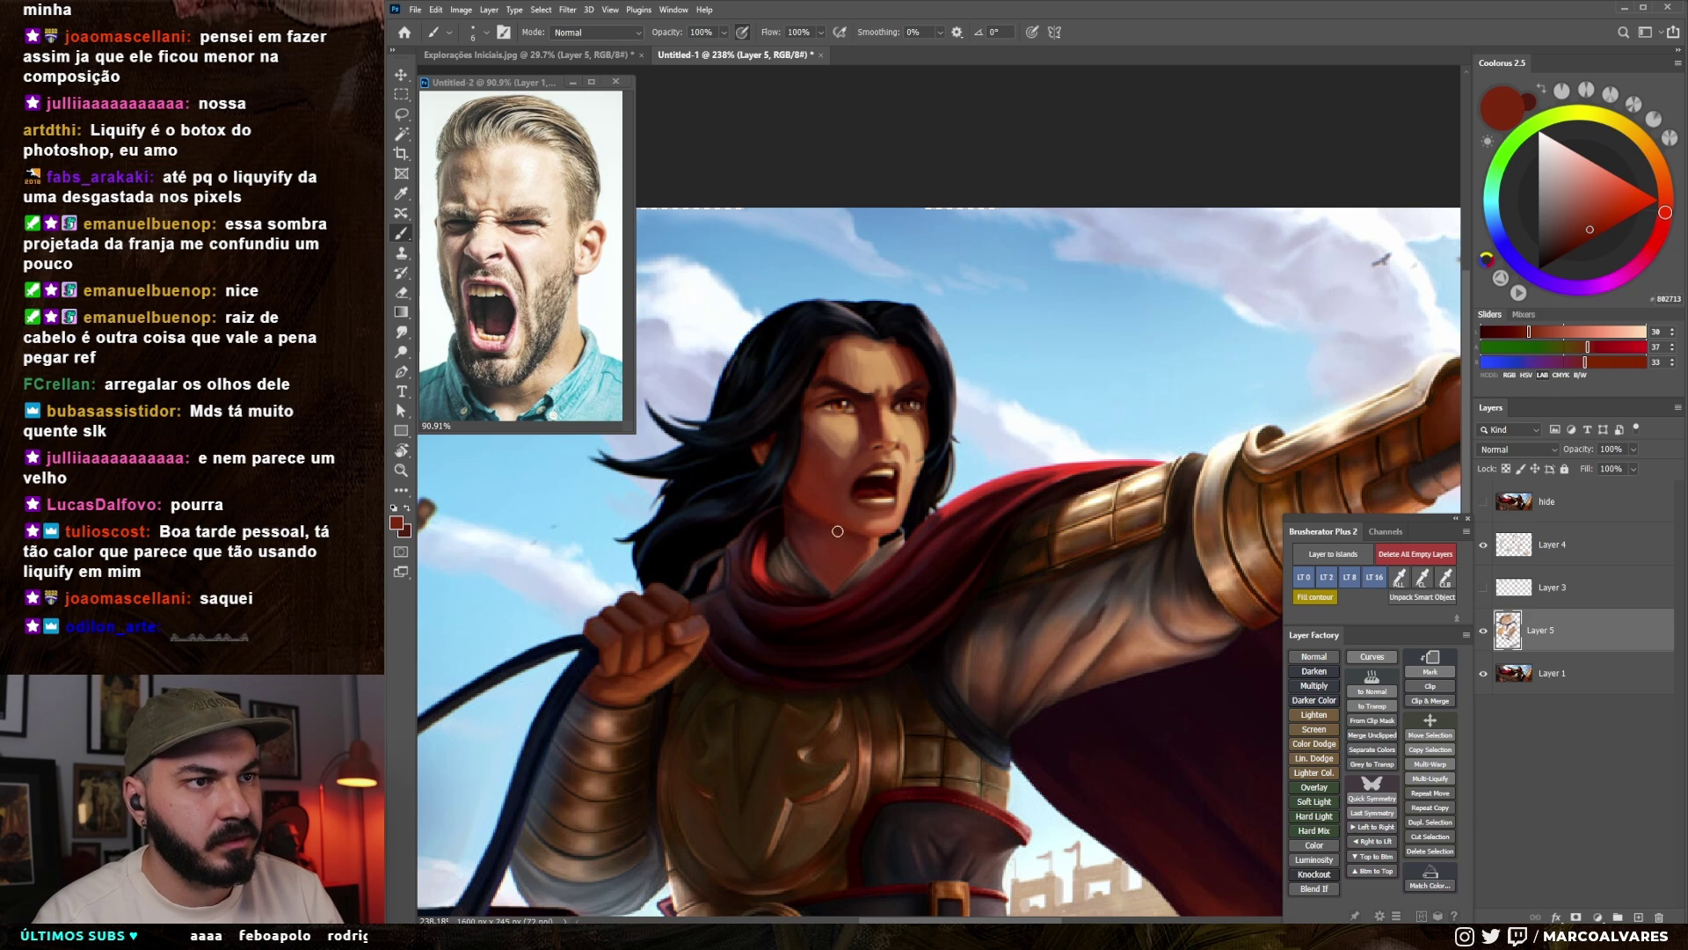
pyautogui.keyDown('alt'); pyautogui.click(800, 511); pyautogui.keyUp('alt')
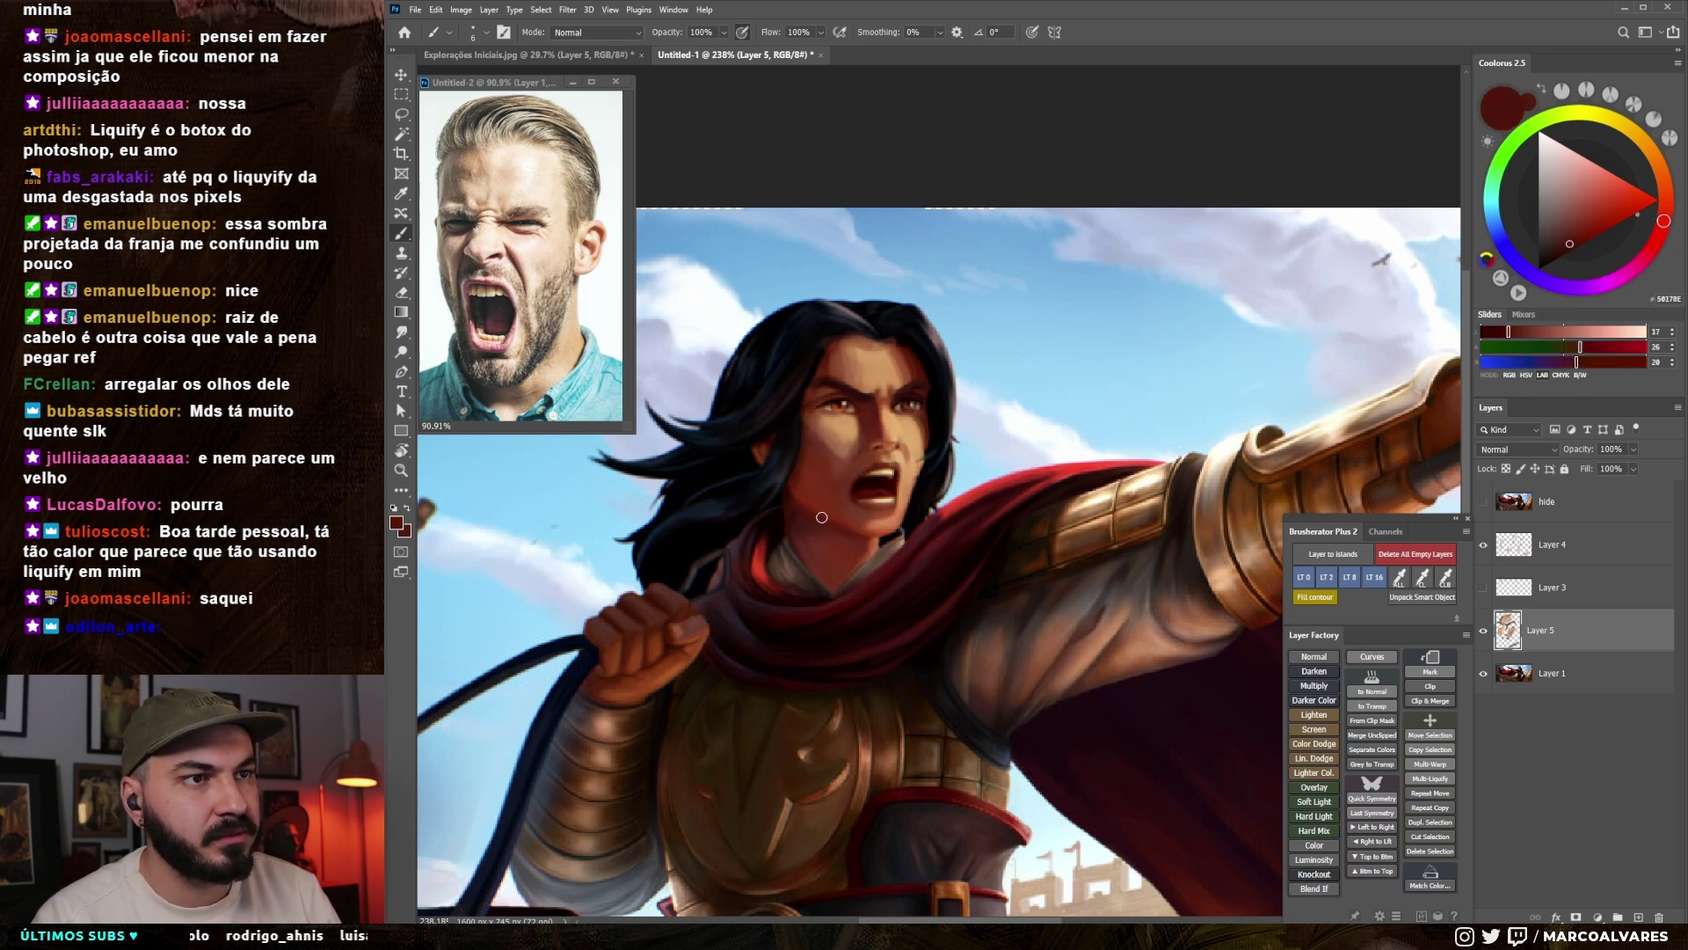
pyautogui.moveTo(801, 533); pyautogui.dragTo(833, 555)
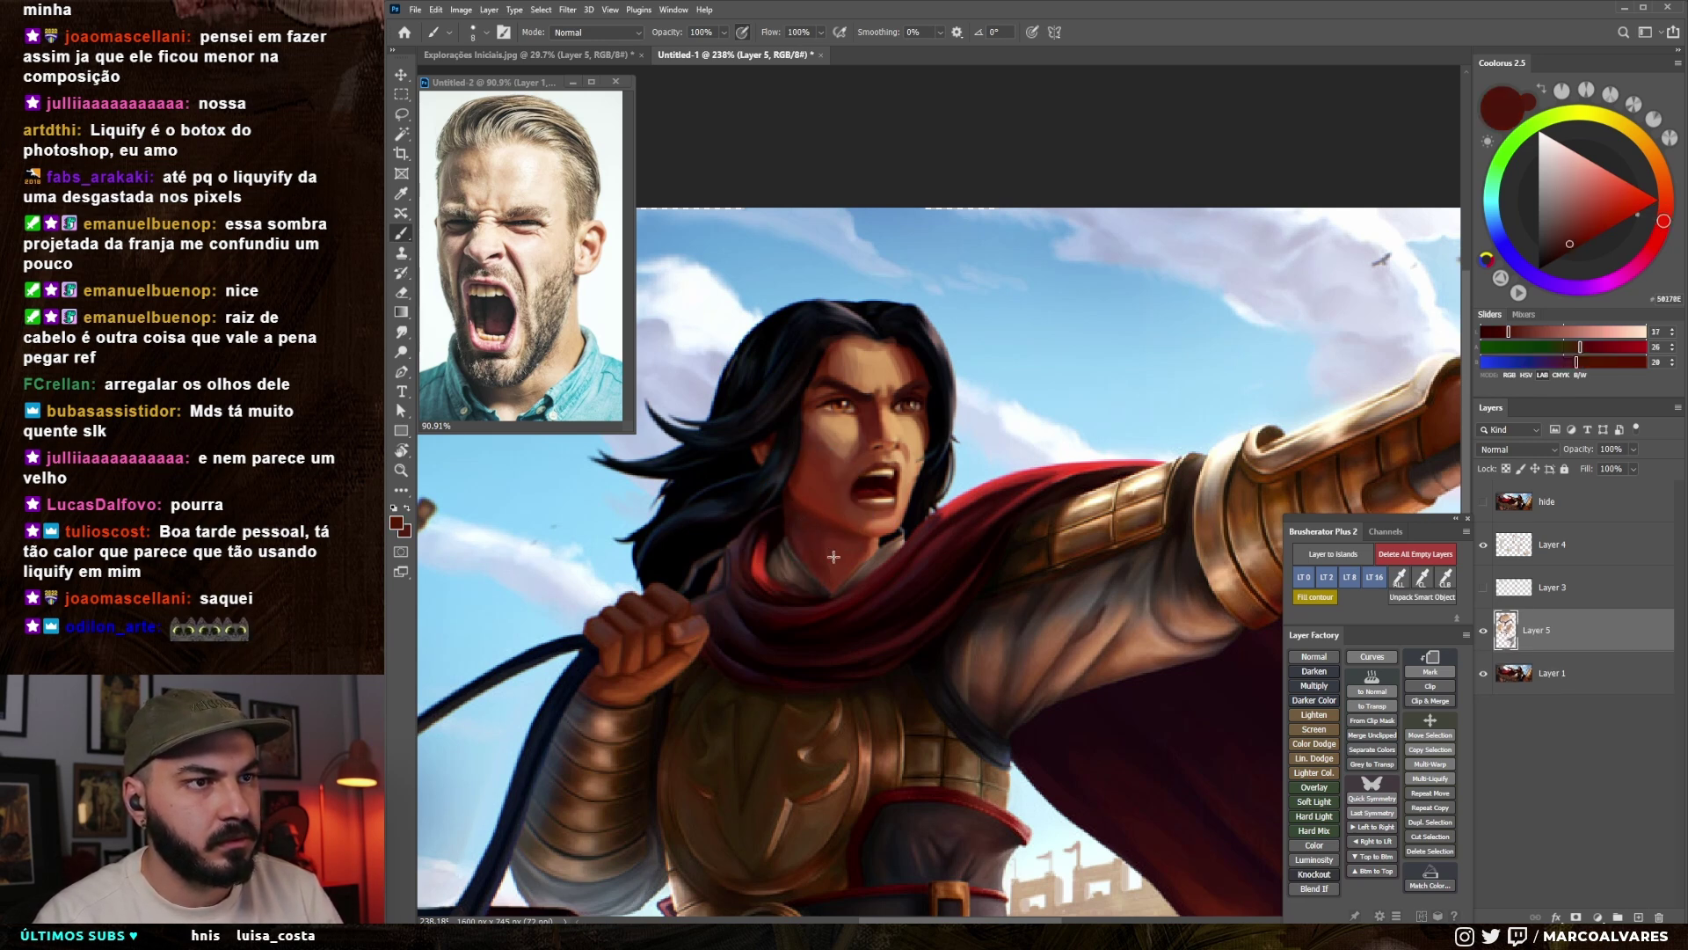
pyautogui.keyDown('alt'); pyautogui.click(863, 533); pyautogui.keyUp('alt')
# - Flip the artwork horizontally back to its original orientation and frame the rider's upper body
pyautogui.hotkey('ctrl', 'shift', 'h')
pyautogui.moveTo(940, 523); pyautogui.dragTo(906, 562)
pyautogui.moveTo(1127, 539); pyautogui.dragTo(844, 538)
pyautogui.moveTo(950, 537); pyautogui.dragTo(1009, 510)
pyautogui.moveTo(960, 556); pyautogui.dragTo(920, 547)
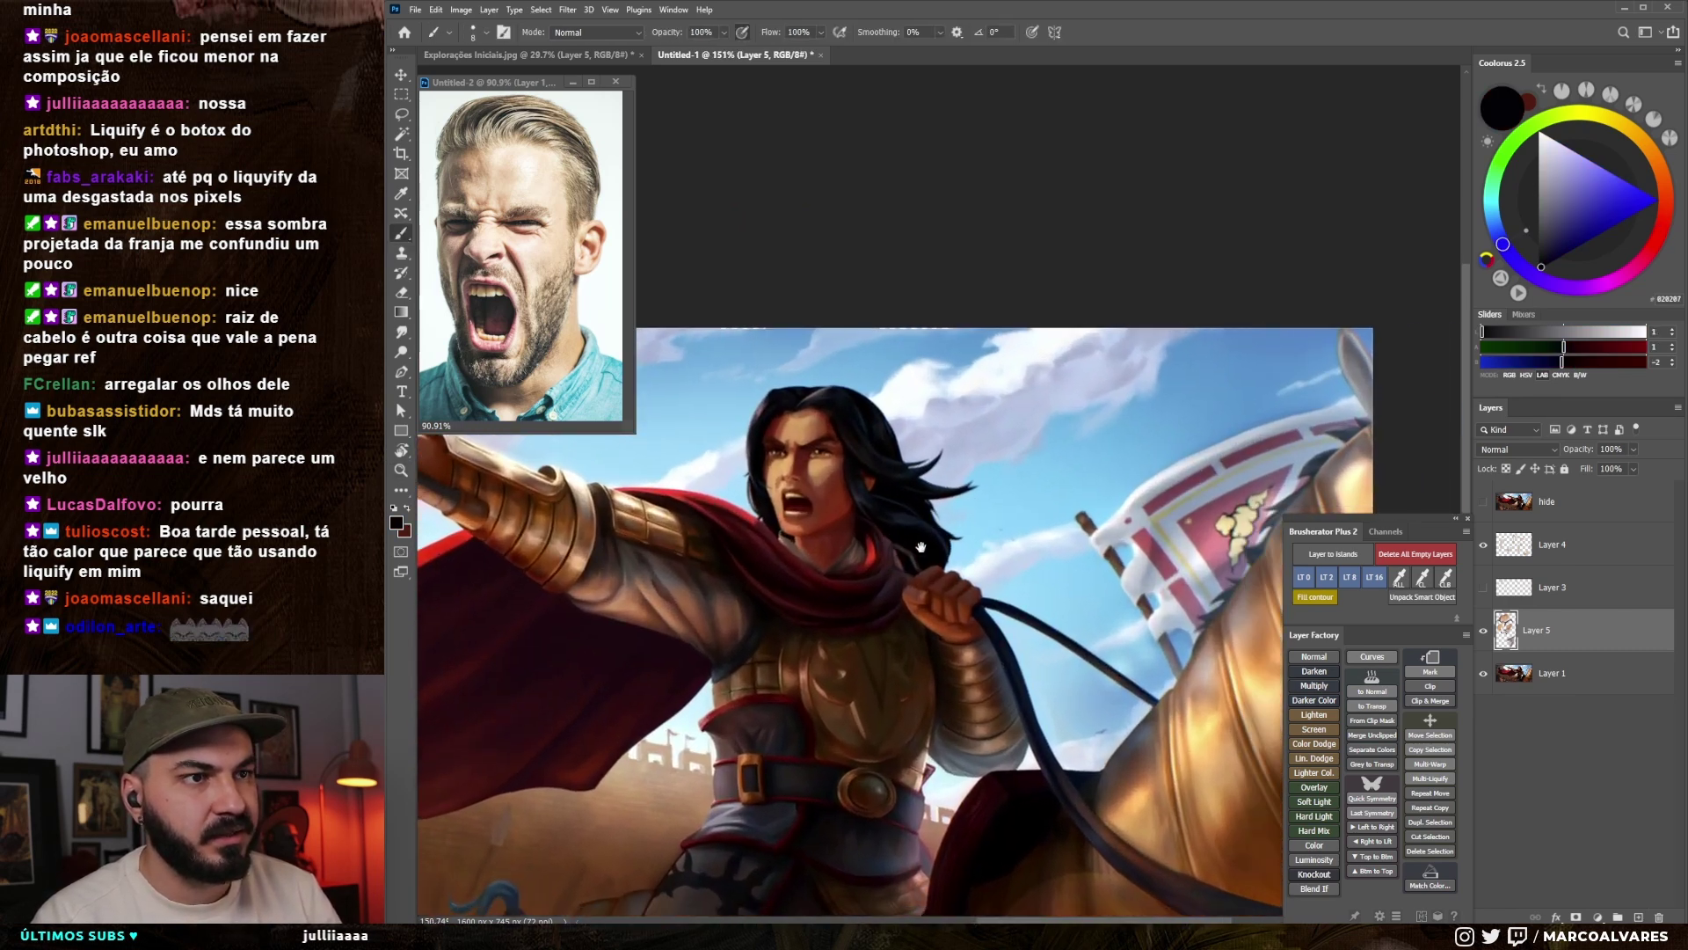
# - Repaint the shadow under the rider's jaw with sampled dark red tones and smudge the paint on the neck
pyautogui.keyDown('alt'); pyautogui.click(824, 541); pyautogui.keyUp('alt')
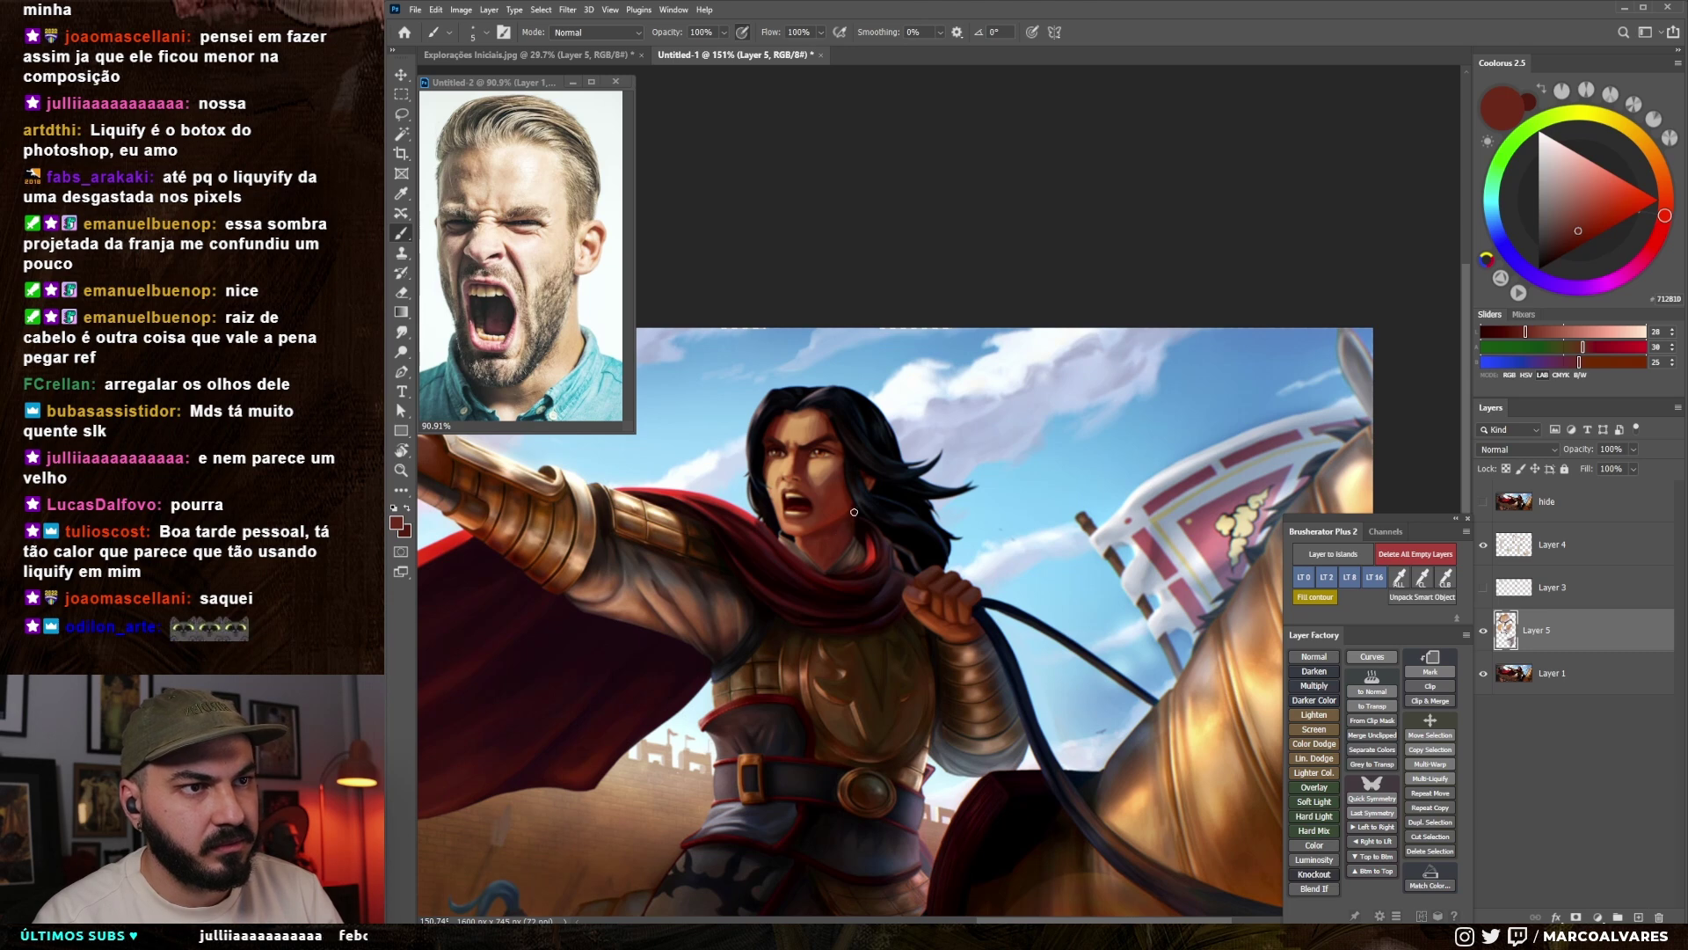
pyautogui.keyDown('alt'); pyautogui.click(837, 525); pyautogui.keyUp('alt')
pyautogui.keyDown('alt'); pyautogui.click(841, 526); pyautogui.keyUp('alt')
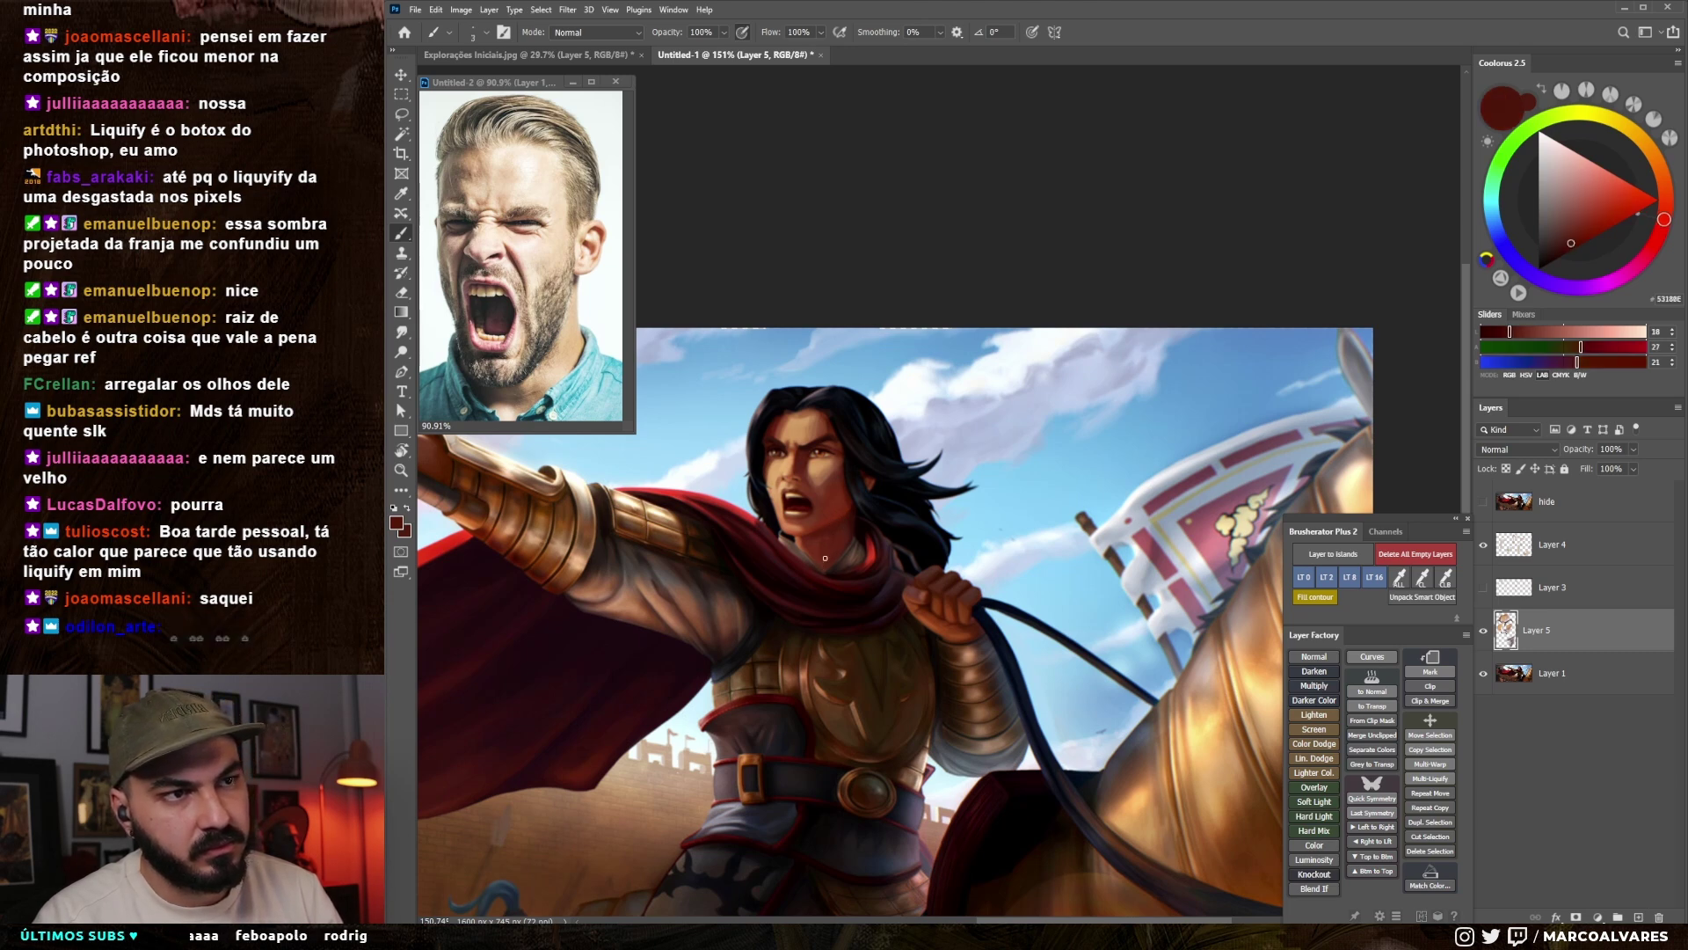
pyautogui.keyDown('alt'); pyautogui.click(830, 537); pyautogui.keyUp('alt')
pyautogui.moveTo(814, 522); pyautogui.dragTo(866, 524)
pyautogui.keyDown('alt'); pyautogui.click(818, 556); pyautogui.keyUp('alt')
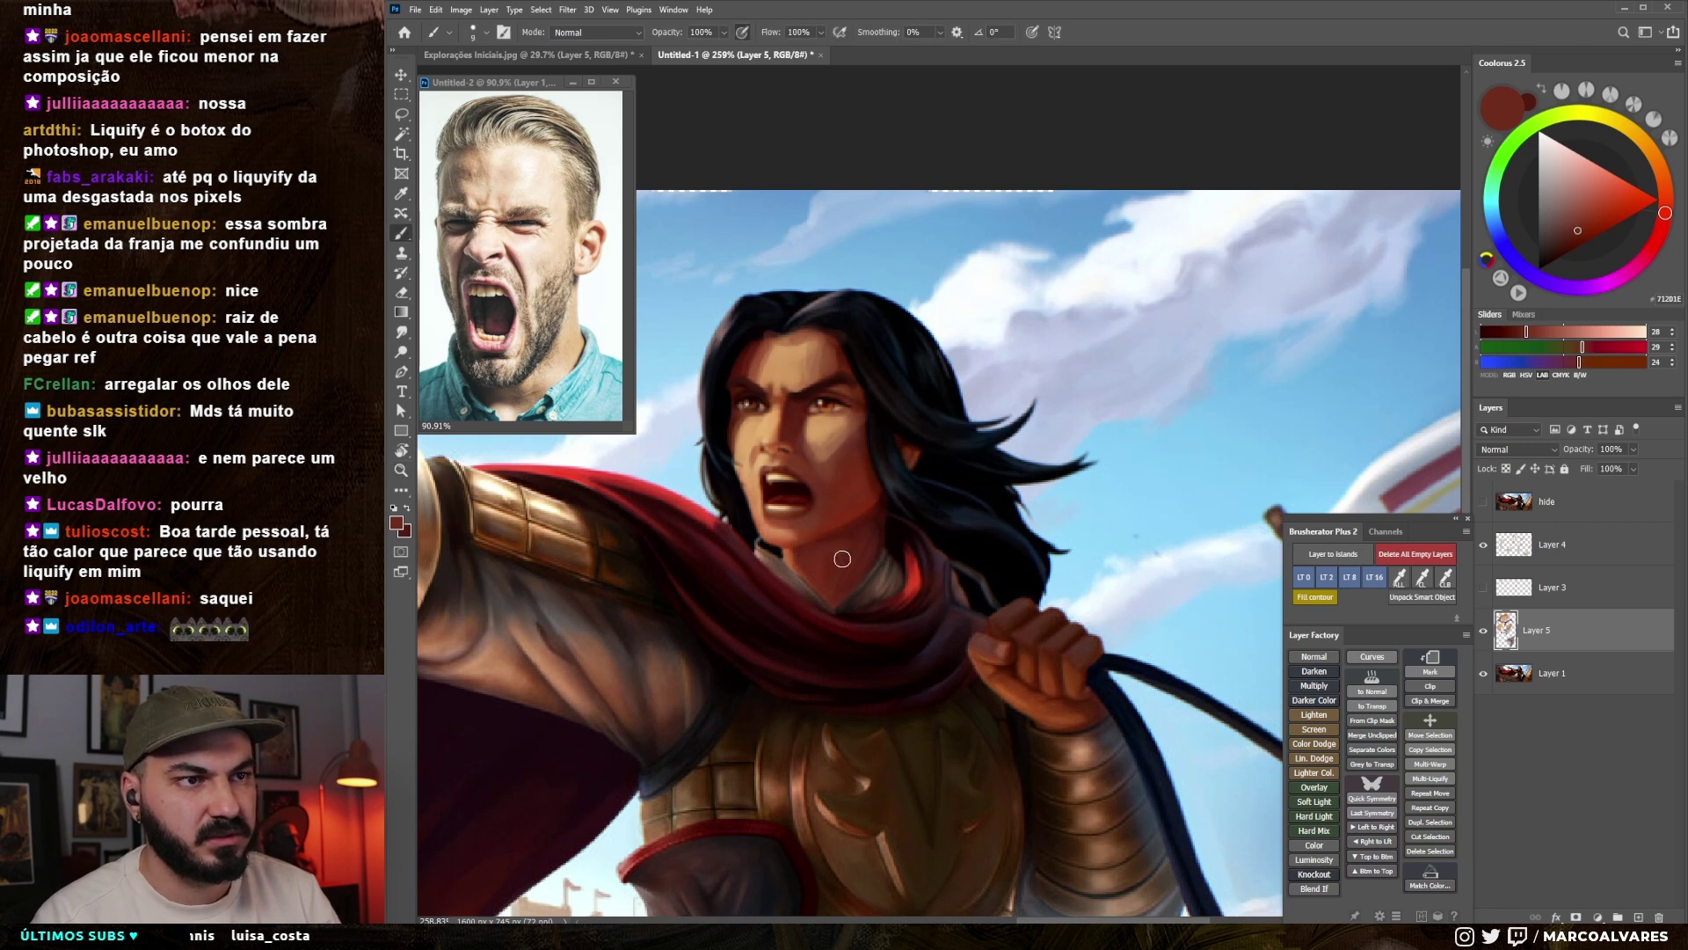
pyautogui.press('r')
pyautogui.moveTo(837, 543)
pyautogui.mouseDown()
pyautogui.moveTo(833, 584)
pyautogui.moveTo(860, 525)
pyautogui.moveTo(852, 588)
pyautogui.mouseUp()
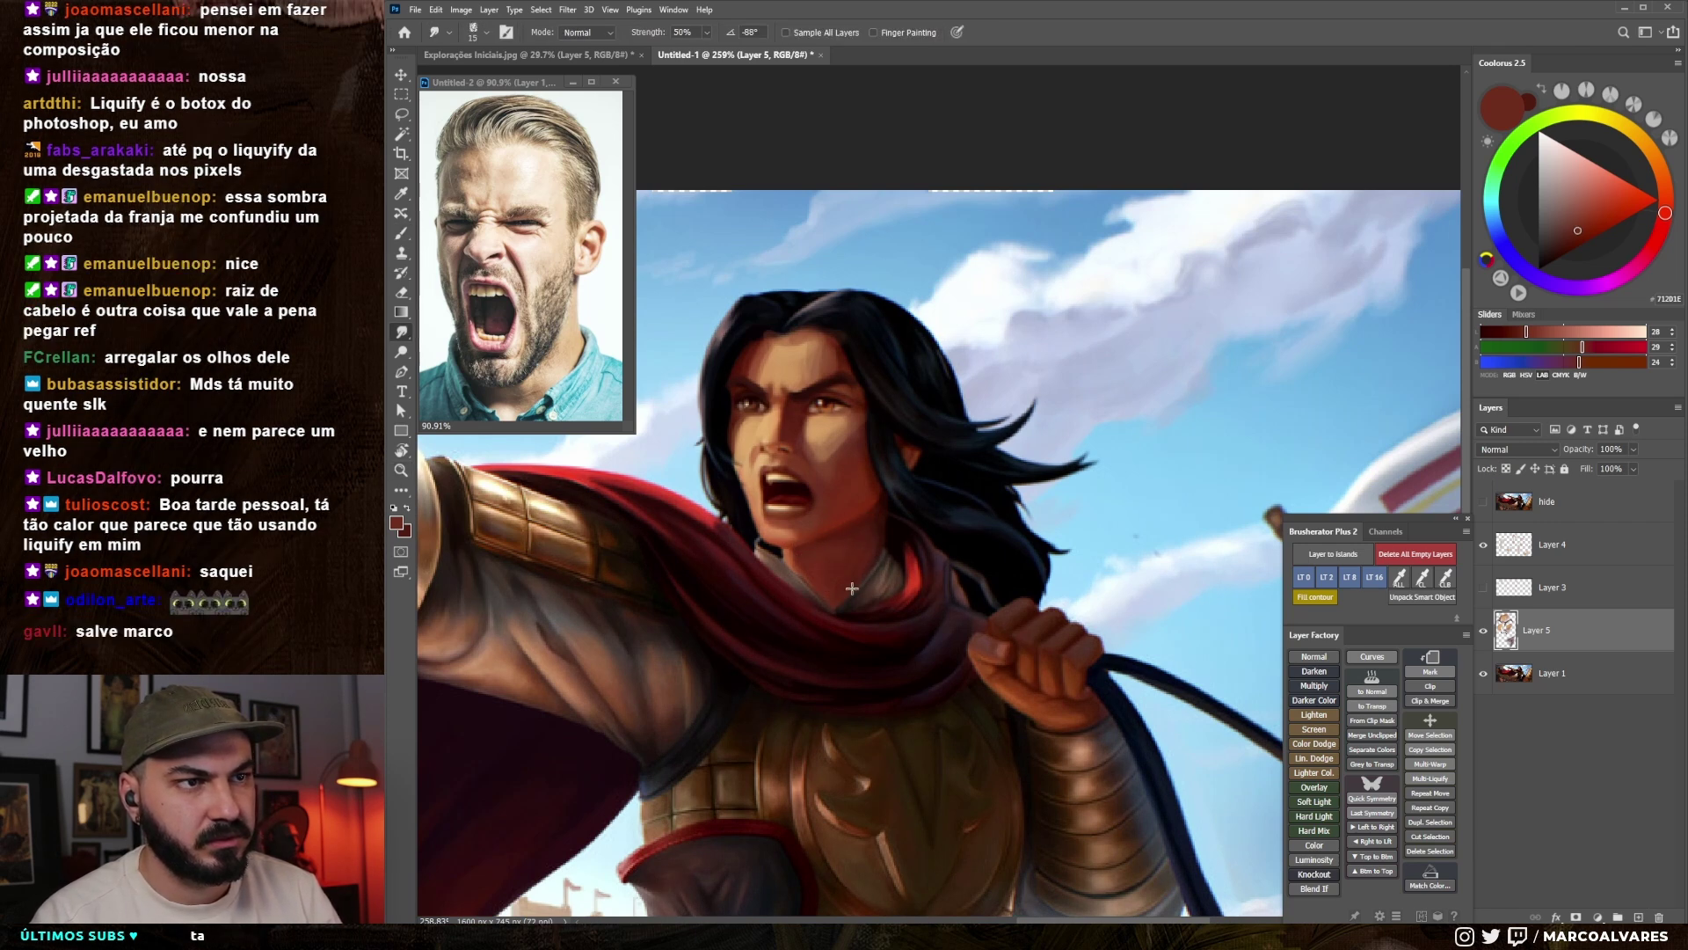
# - Refine the underside of the jaw and upper neck with sampled dark red and reddish-brown tones, using a small brush
pyautogui.press('b')
pyautogui.keyDown('alt'); pyautogui.click(834, 533); pyautogui.keyUp('alt')
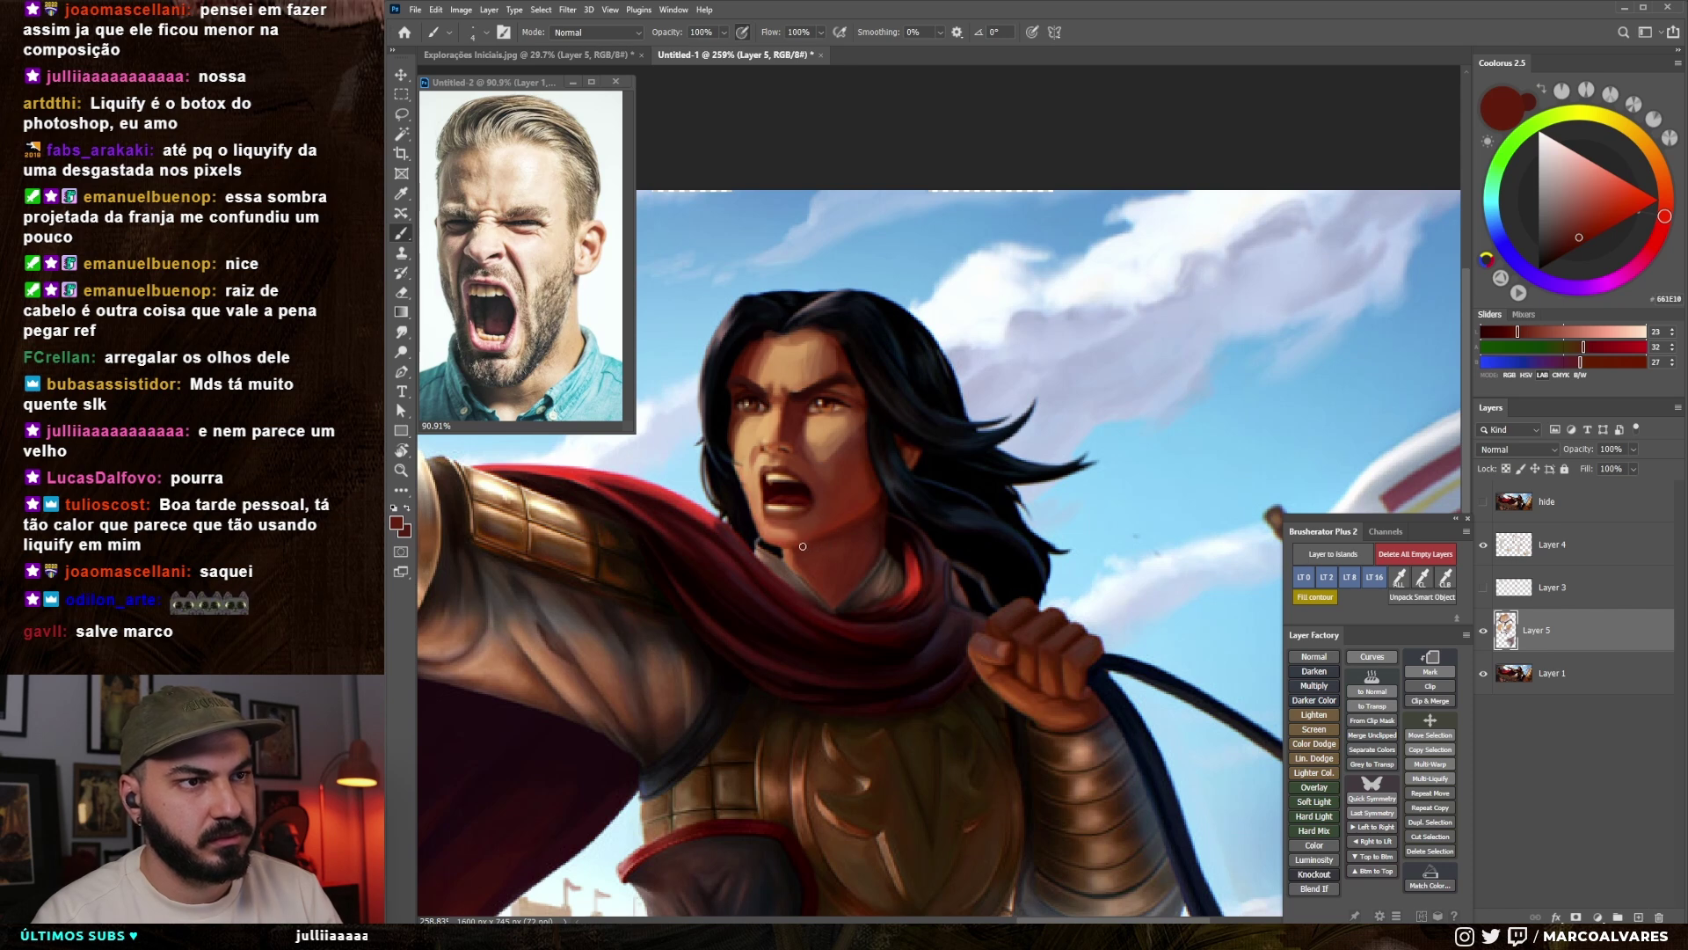
pyautogui.keyDown('alt'); pyautogui.click(845, 507); pyautogui.keyUp('alt')
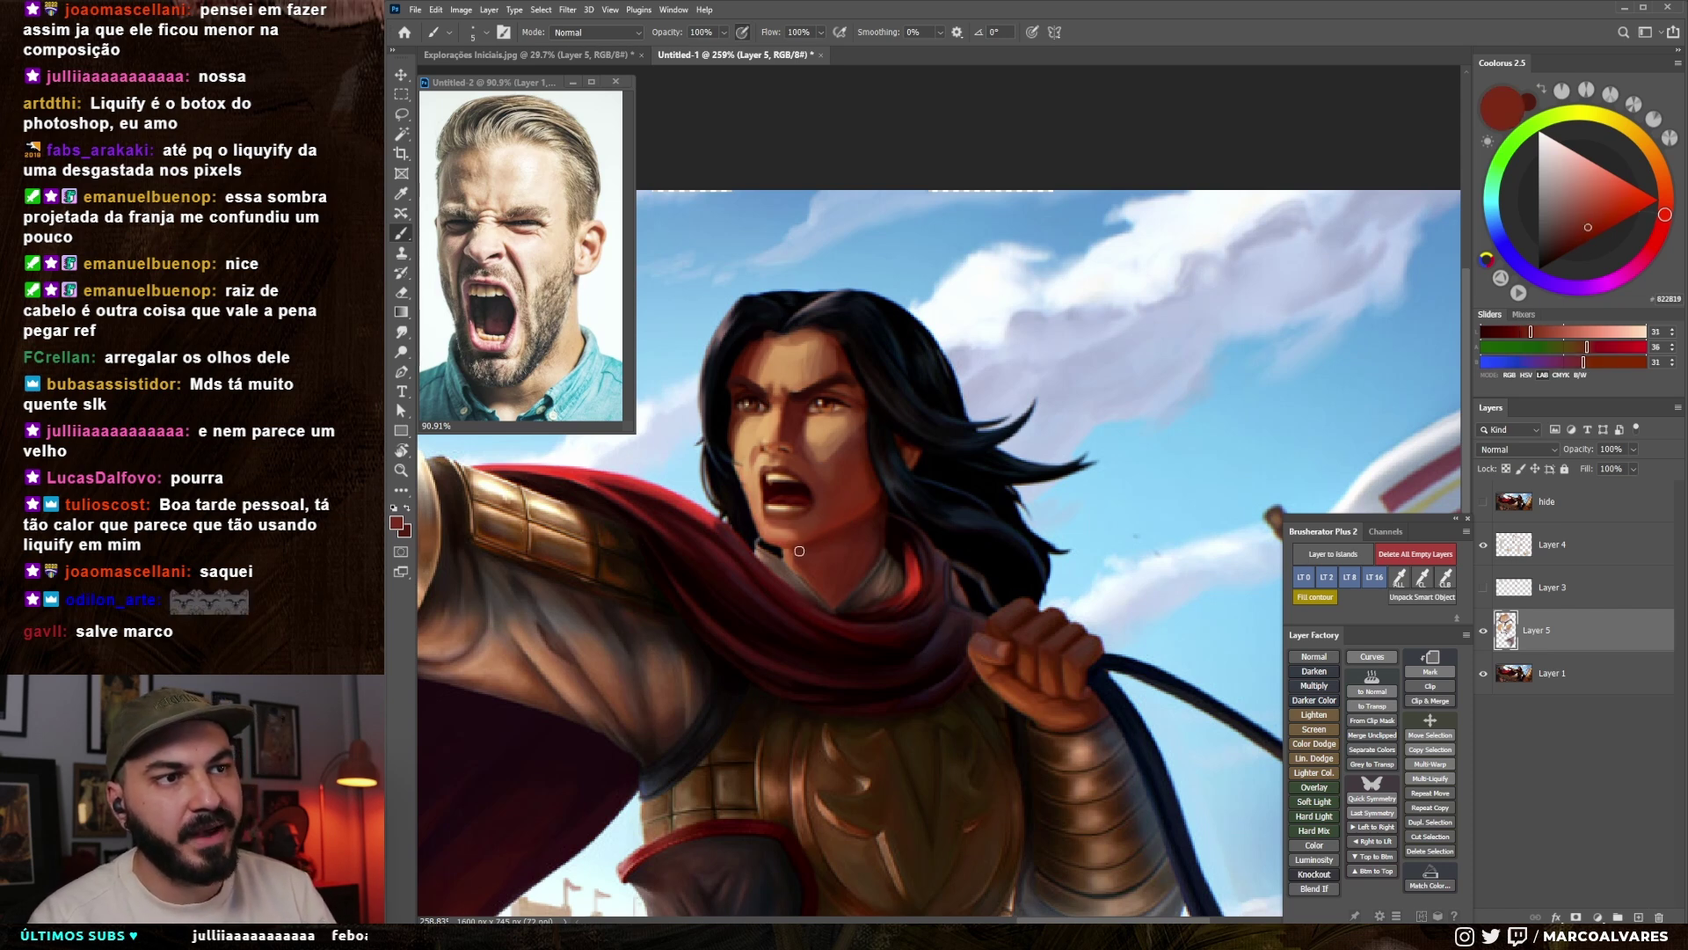
pyautogui.moveTo(855, 548); pyautogui.dragTo(884, 478)
pyautogui.hotkey('ctrl', 'z')
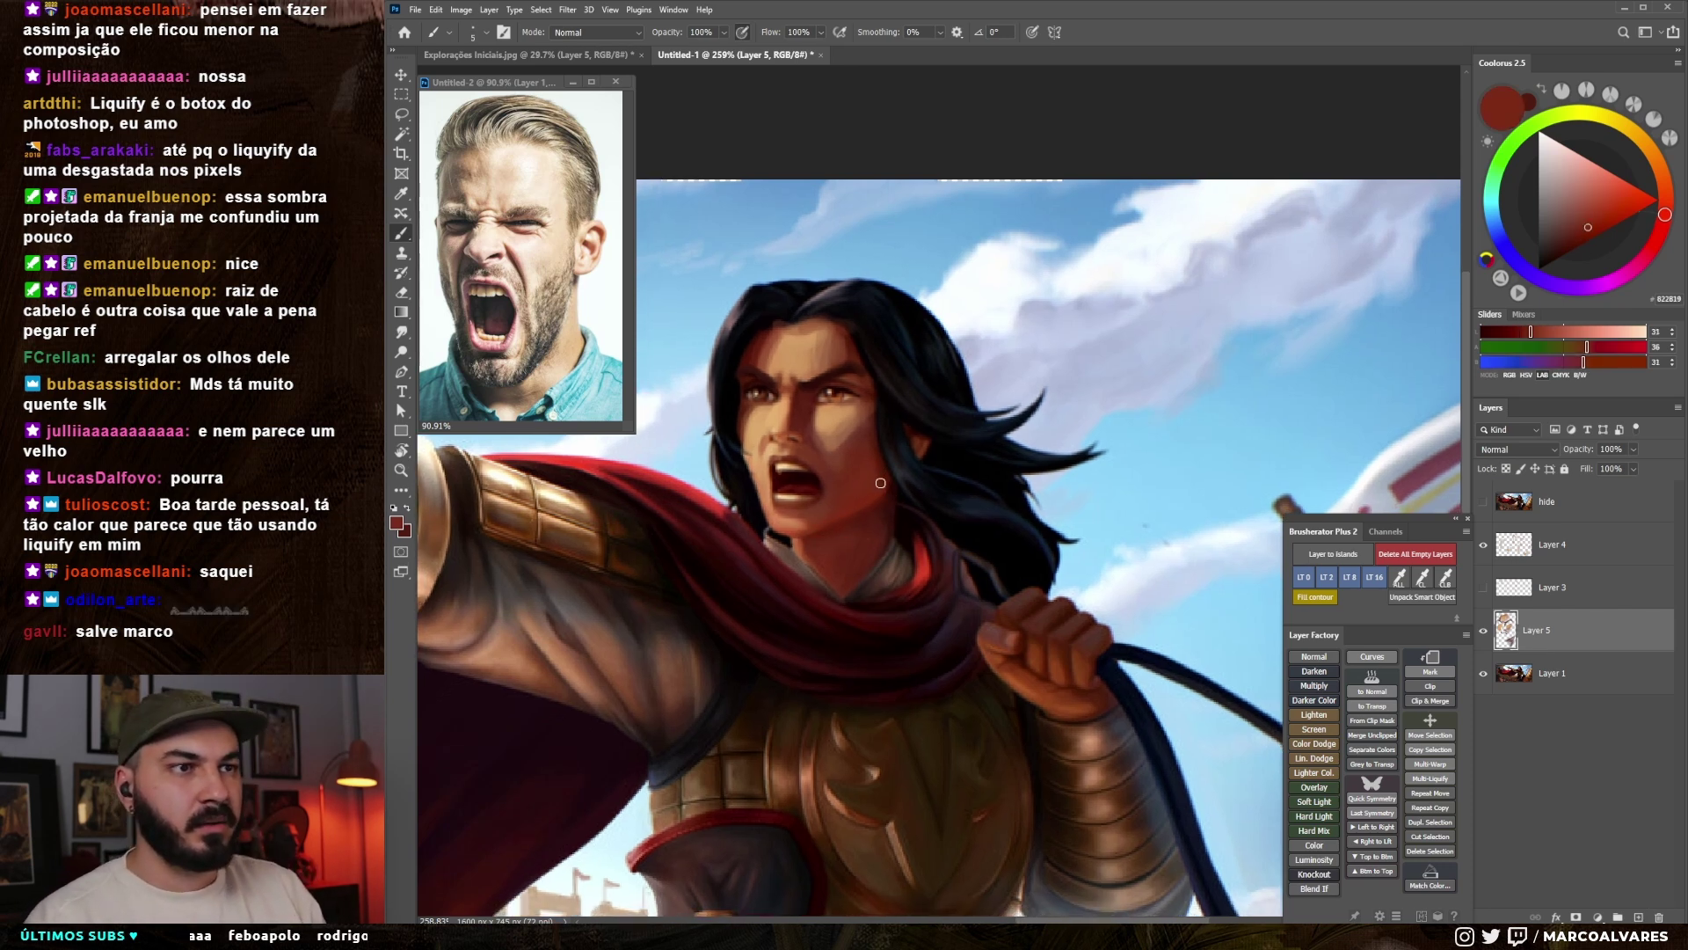
pyautogui.keyDown('alt'); pyautogui.click(884, 492); pyautogui.keyUp('alt')
pyautogui.keyDown('alt'); pyautogui.click(890, 508); pyautogui.keyUp('alt')
pyautogui.press('[')
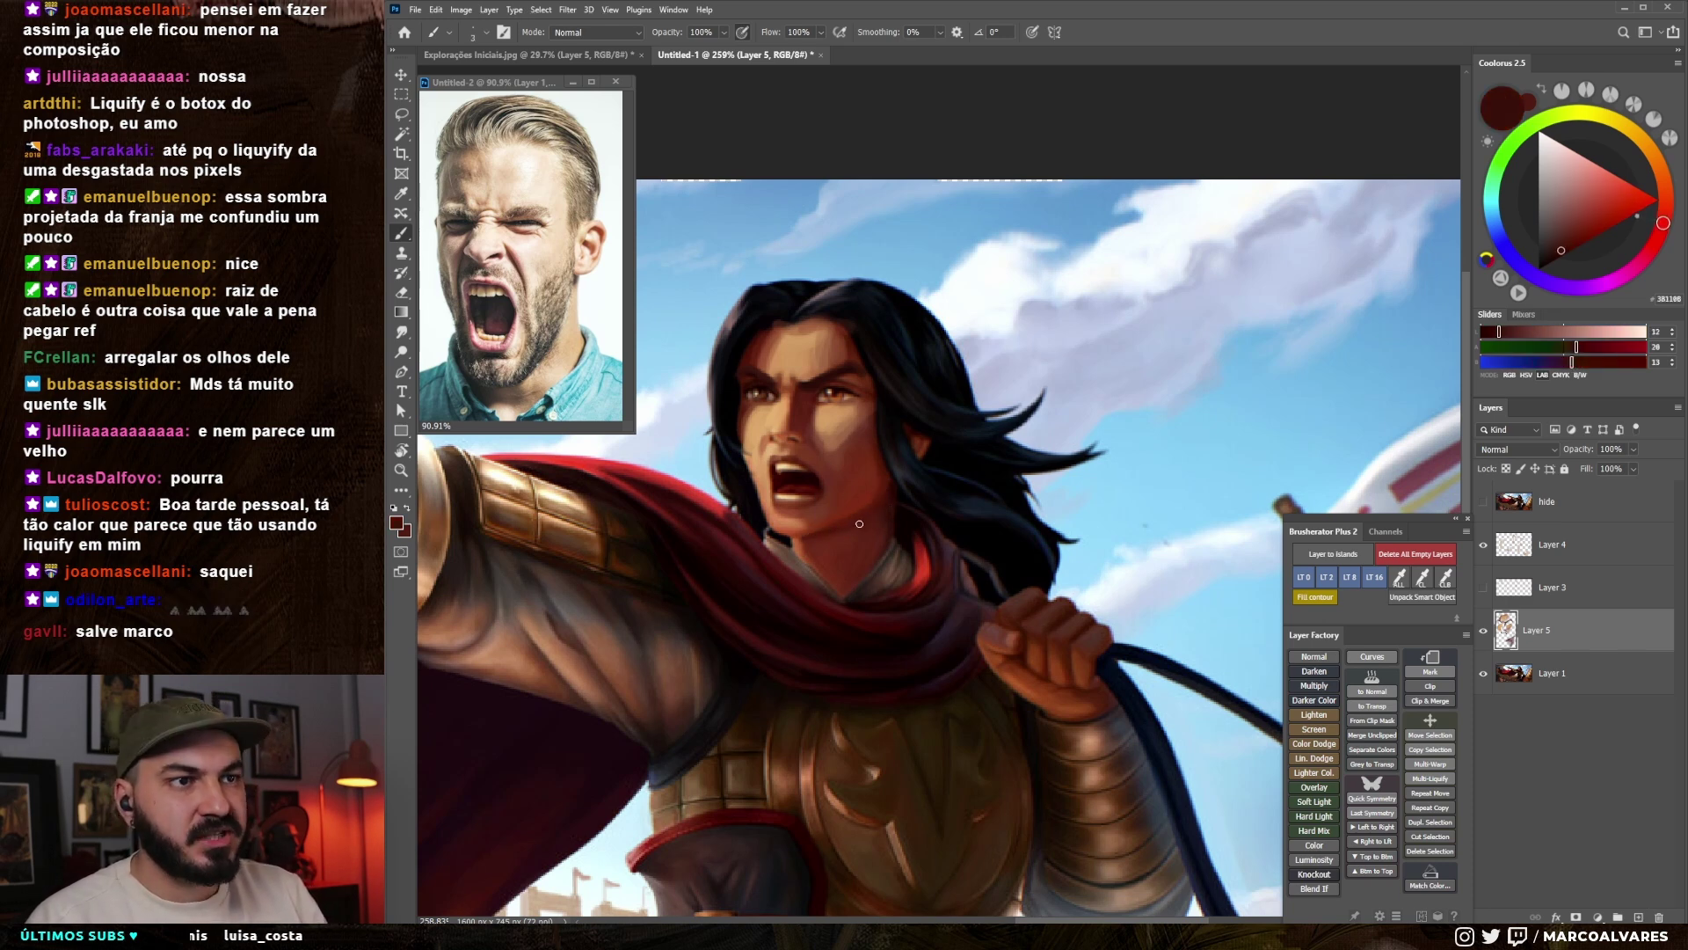
pyautogui.keyDown('alt'); pyautogui.click(842, 524); pyautogui.keyUp('alt')
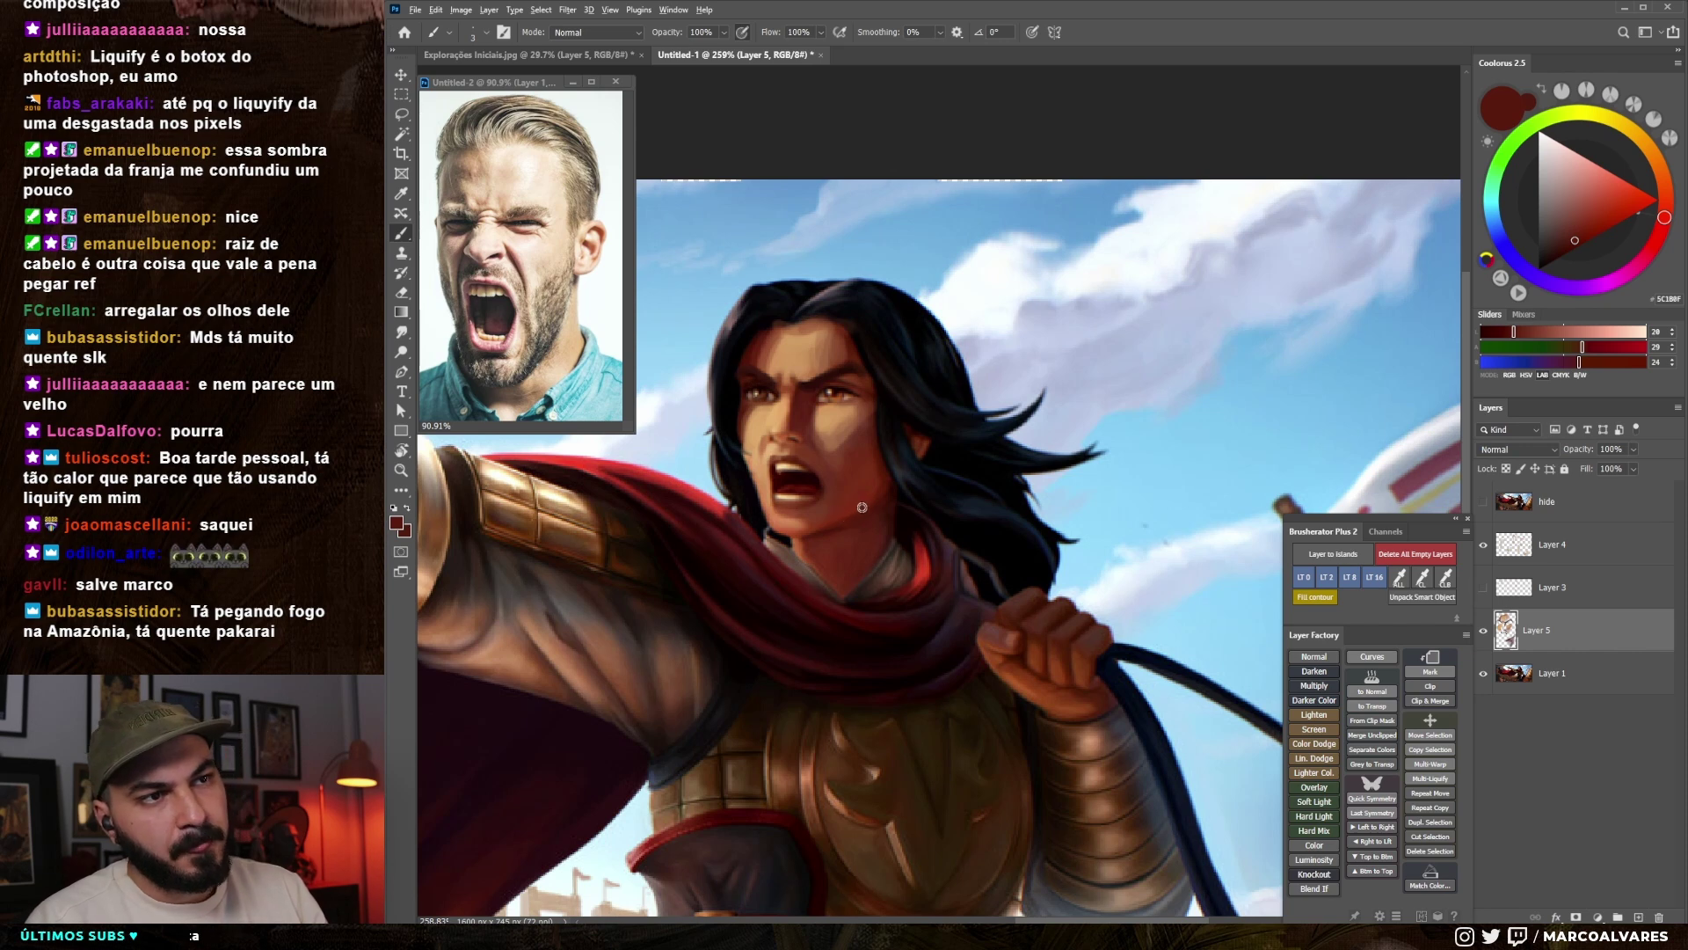
# - Repaint the shaded side of the jaw below the ear with sampled reddish-brown skin tones
pyautogui.keyDown('alt'); pyautogui.click(864, 505); pyautogui.keyUp('alt')
pyautogui.press(']')
pyautogui.press(']')
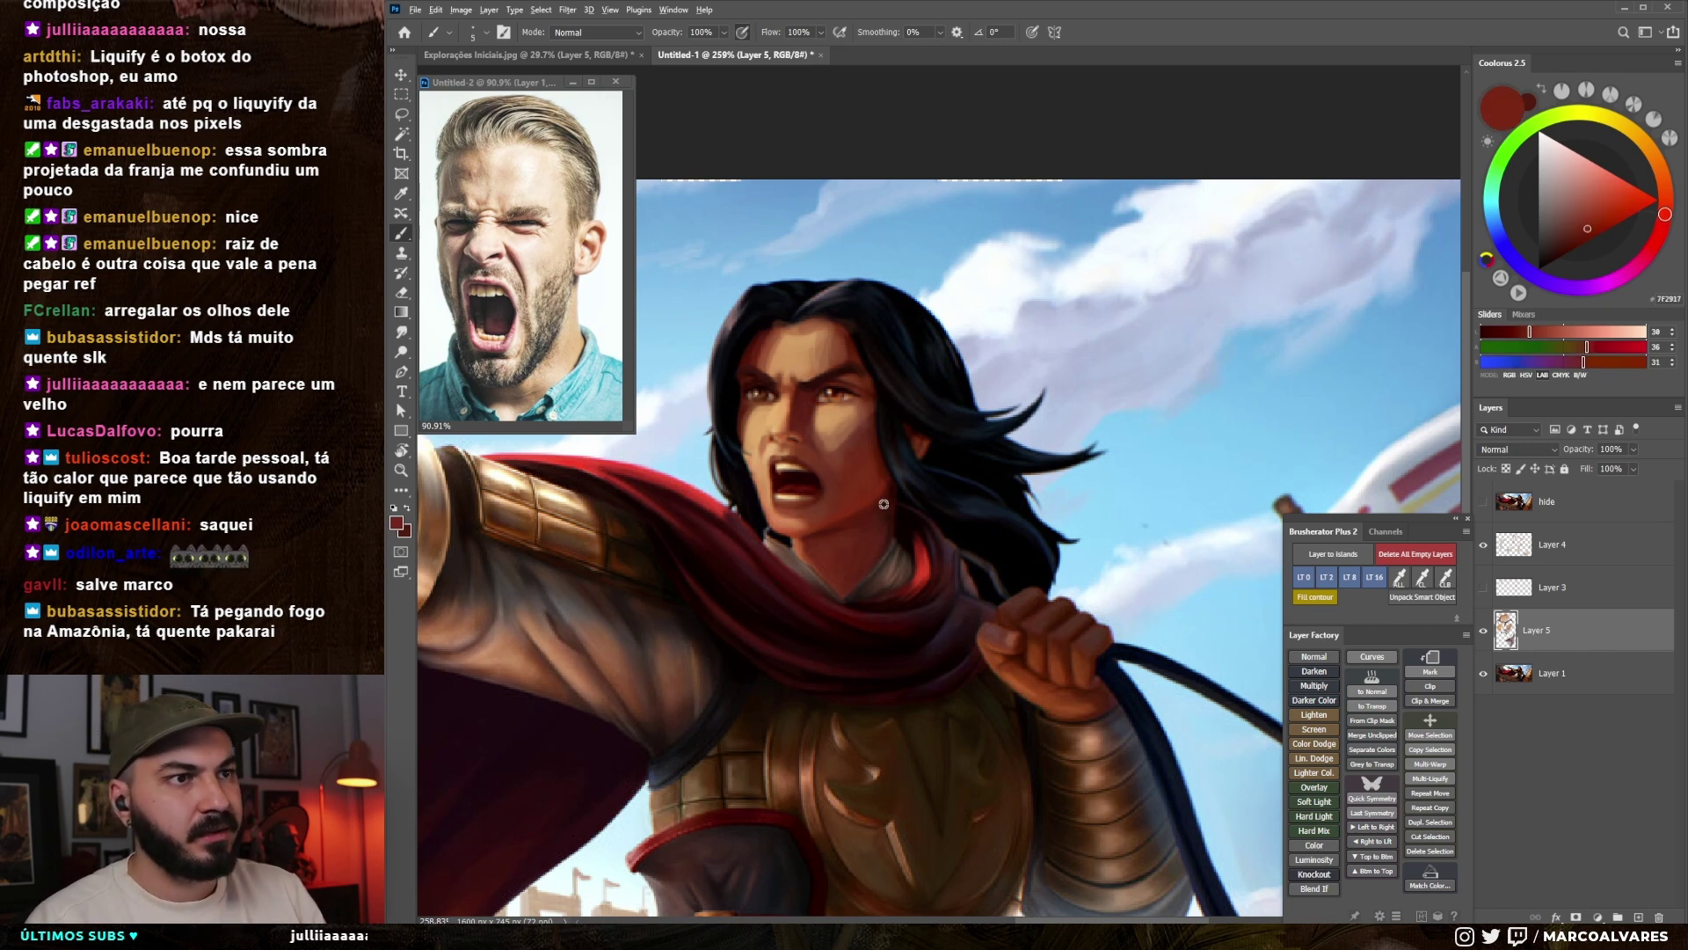
pyautogui.keyDown('alt'); pyautogui.click(883, 499); pyautogui.keyUp('alt')
pyautogui.keyDown('alt'); pyautogui.click(879, 475); pyautogui.keyUp('alt')
pyautogui.press(']')
pyautogui.press('[')
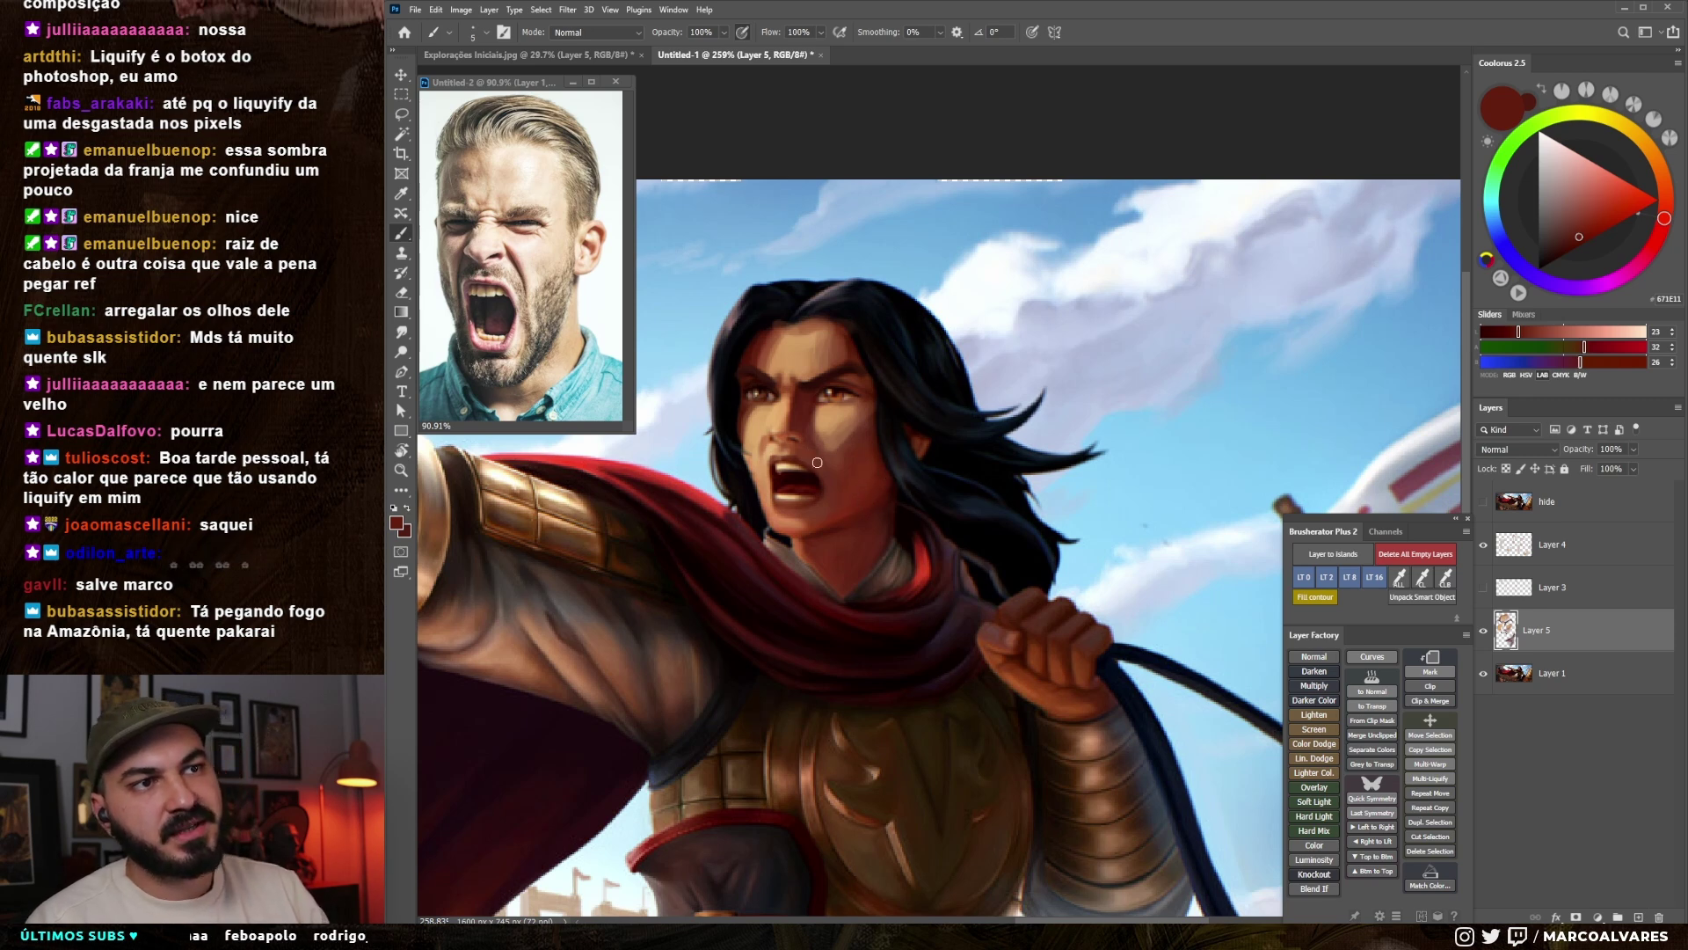
# - Sharpen the jawline against the neck and hair with a smaller brush and sampled very dark red tones
pyautogui.keyDown('alt'); pyautogui.click(853, 507); pyautogui.keyUp('alt')
pyautogui.press('[')
pyautogui.press('[')
pyautogui.press('[')
pyautogui.keyDown('alt'); pyautogui.click(853, 519); pyautogui.keyUp('alt')
pyautogui.moveTo(879, 483)
pyautogui.mouseDown()
pyautogui.moveTo(834, 526)
pyautogui.moveTo(939, 498)
pyautogui.mouseUp()
pyautogui.keyDown('alt'); pyautogui.click(885, 474); pyautogui.keyUp('alt')
pyautogui.keyDown('alt'); pyautogui.click(875, 483); pyautogui.keyUp('alt')
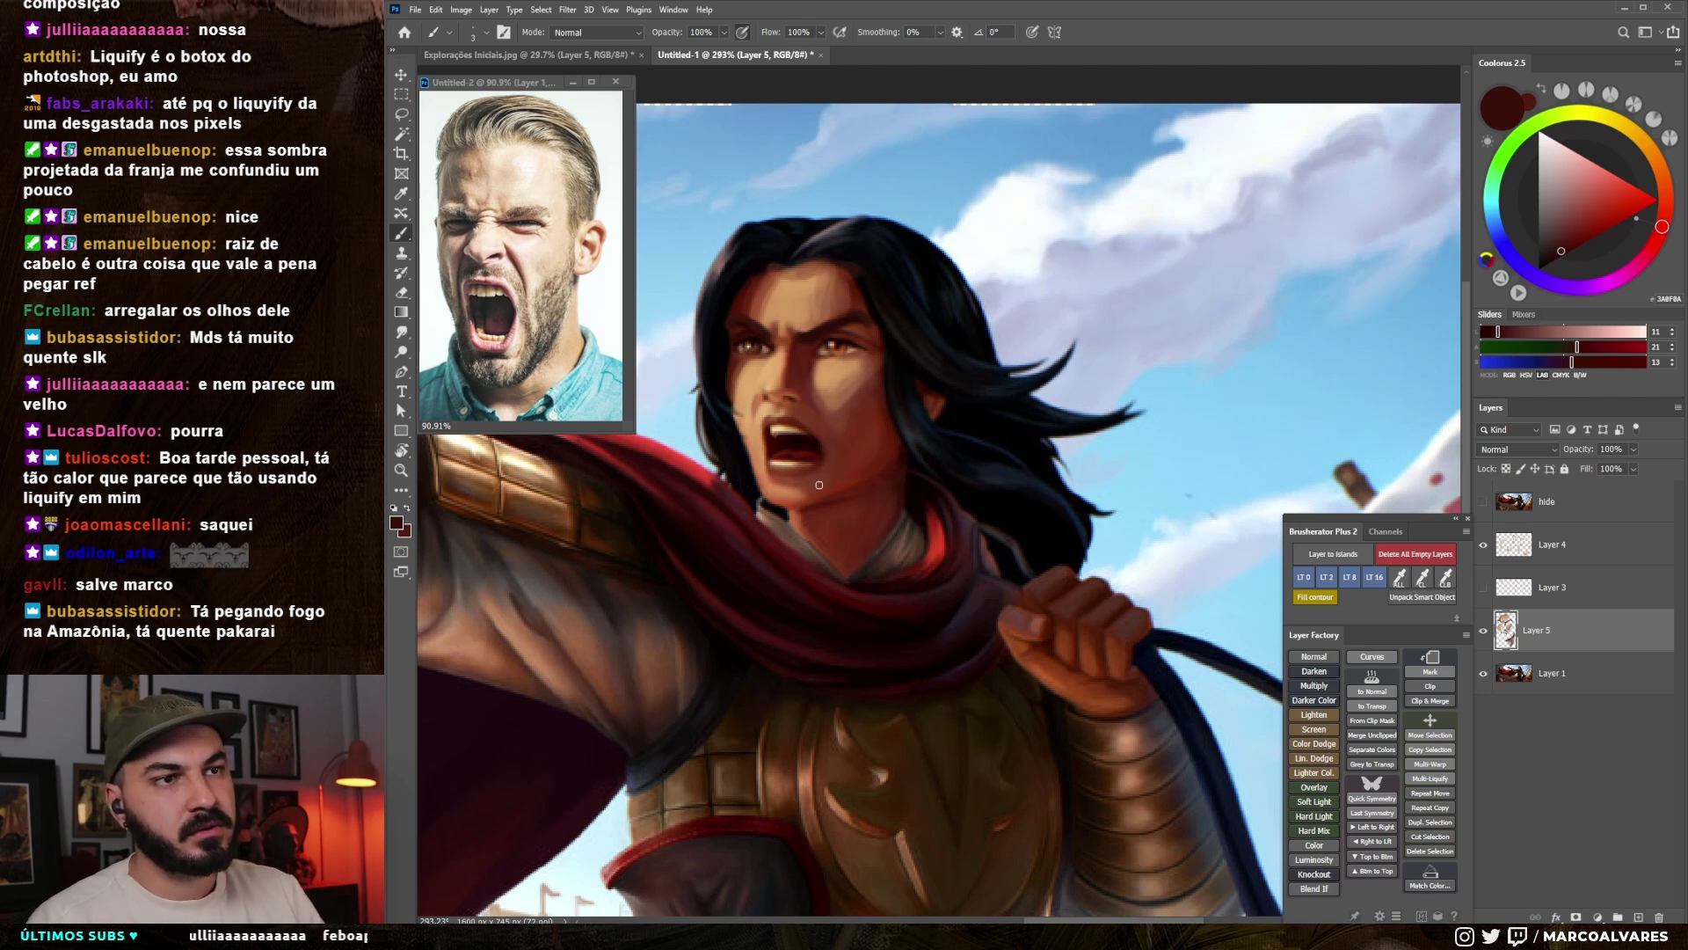
# - Touch up the chin with sampled light orange and dark red, and smudge the cheek shadow beside the mouth
pyautogui.keyDown('alt'); pyautogui.click(766, 480); pyautogui.keyUp('alt')
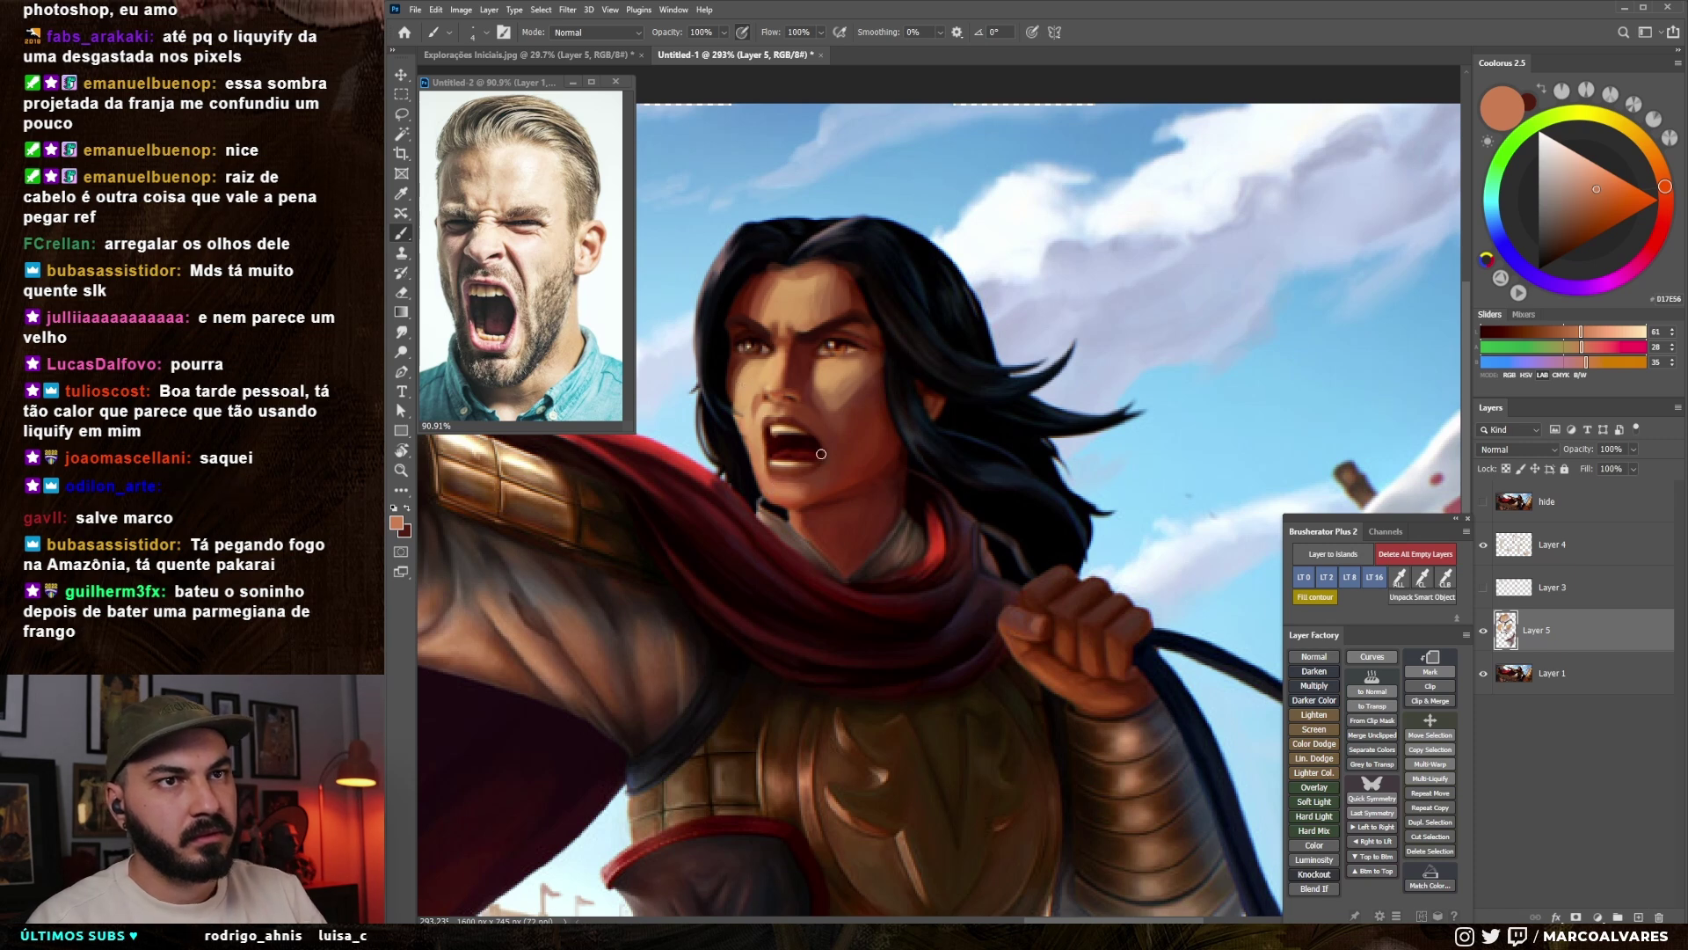
pyautogui.keyDown('alt'); pyautogui.click(882, 459); pyautogui.keyUp('alt')
pyautogui.press('r')
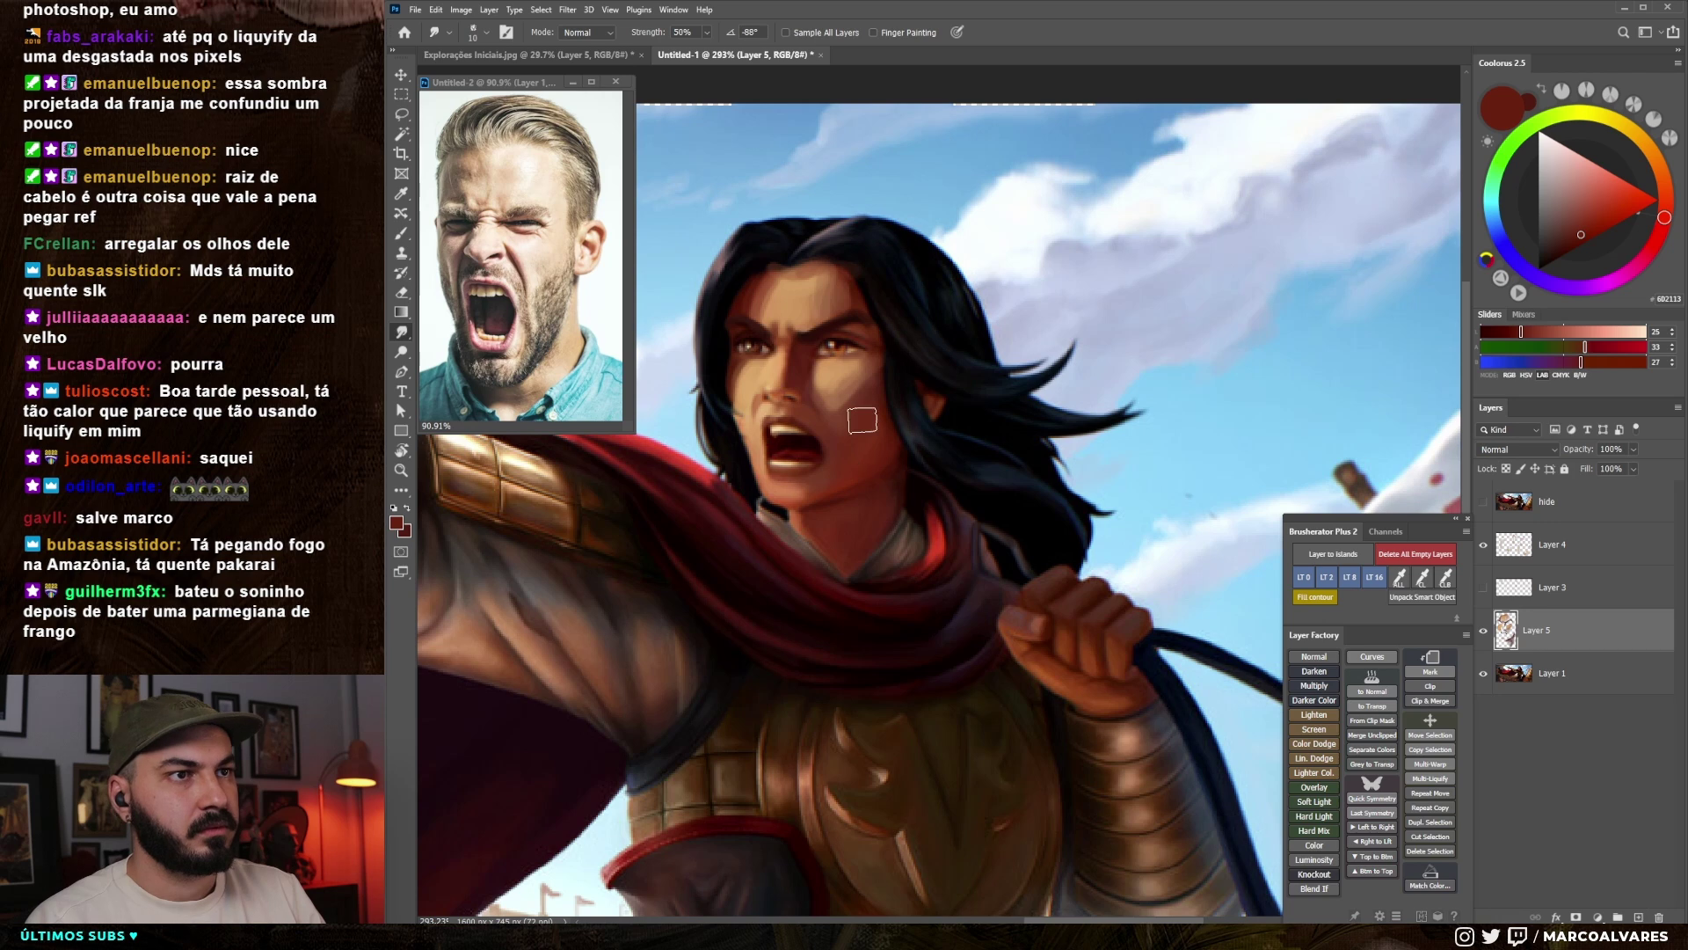
# - Rework the edge between the lit cheek and its shadow with sampled brown and reddish-brown skin tones
pyautogui.press('b')
pyautogui.keyDown('alt'); pyautogui.click(867, 418); pyautogui.keyUp('alt')
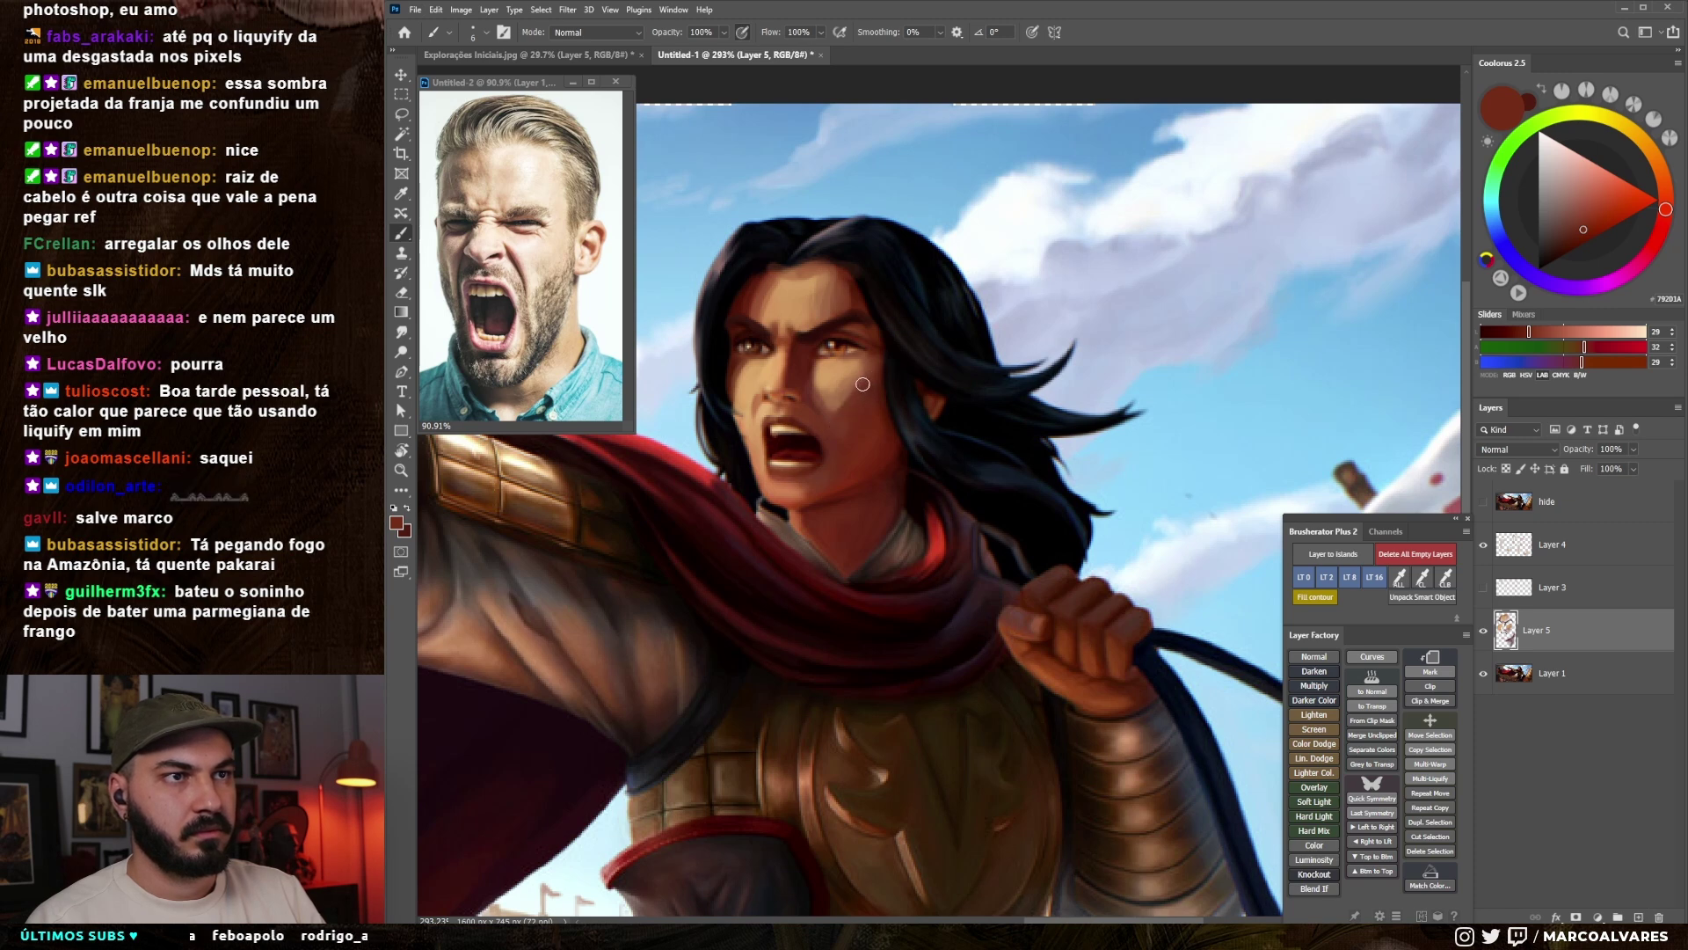
pyautogui.keyDown('alt'); pyautogui.click(865, 385); pyautogui.keyUp('alt')
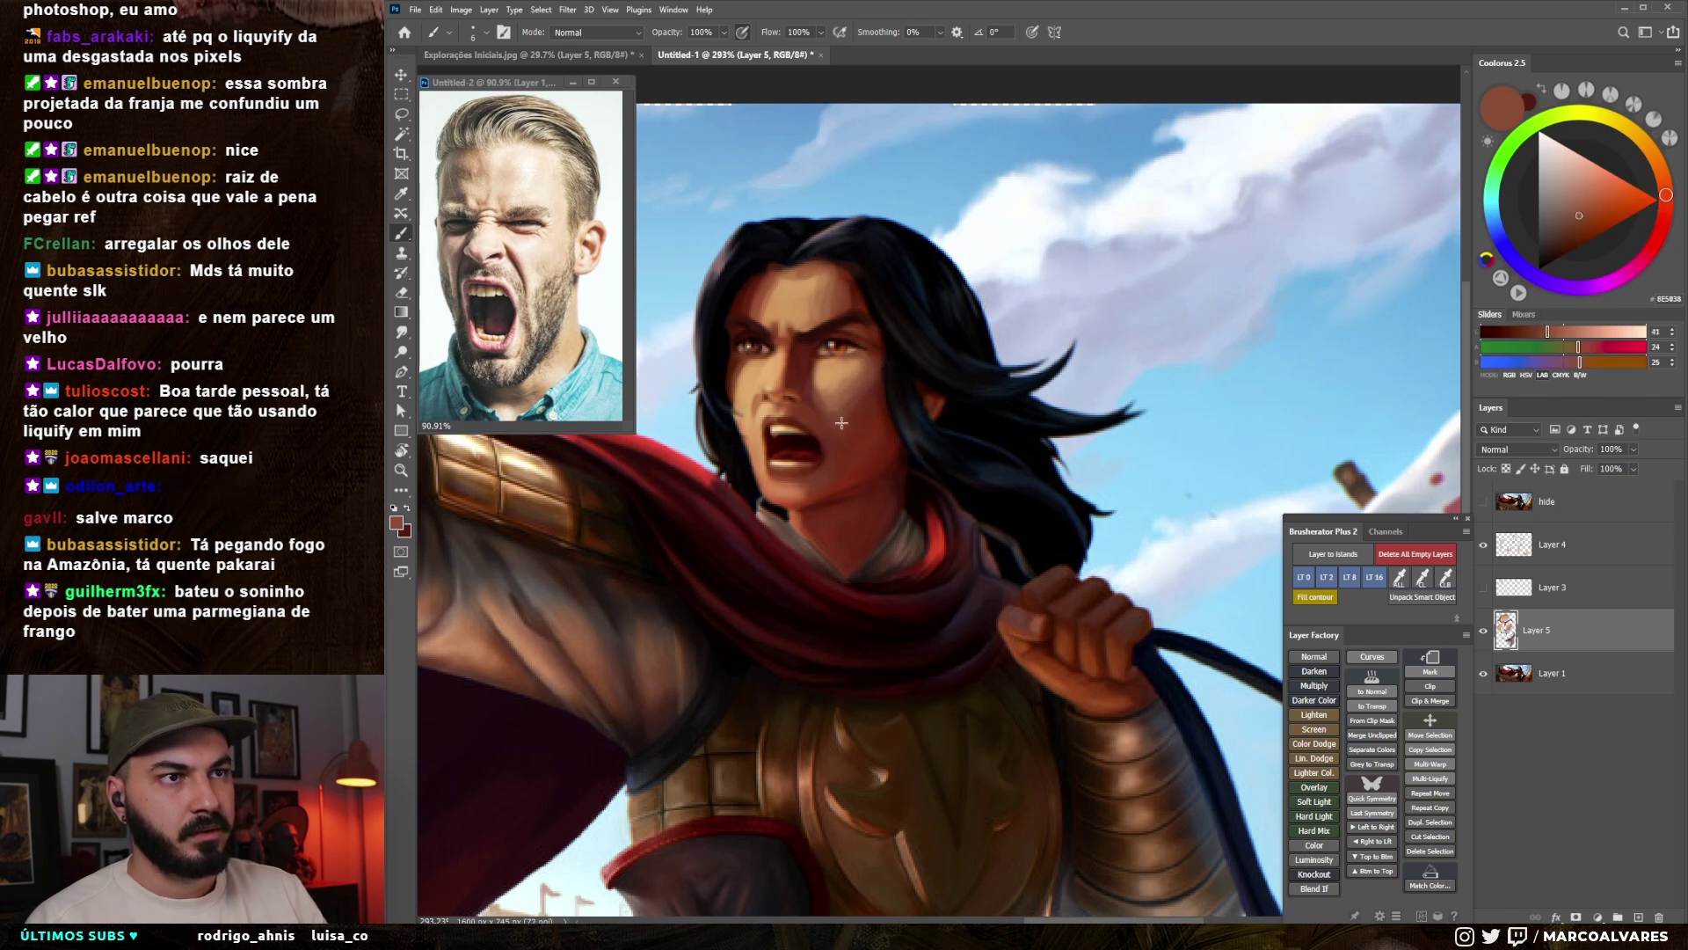
pyautogui.keyDown('alt'); pyautogui.click(818, 387); pyautogui.keyUp('alt')
pyautogui.keyDown('alt'); pyautogui.click(866, 437); pyautogui.keyUp('alt')
pyautogui.press('[')
pyautogui.press('[')
pyautogui.press('[')
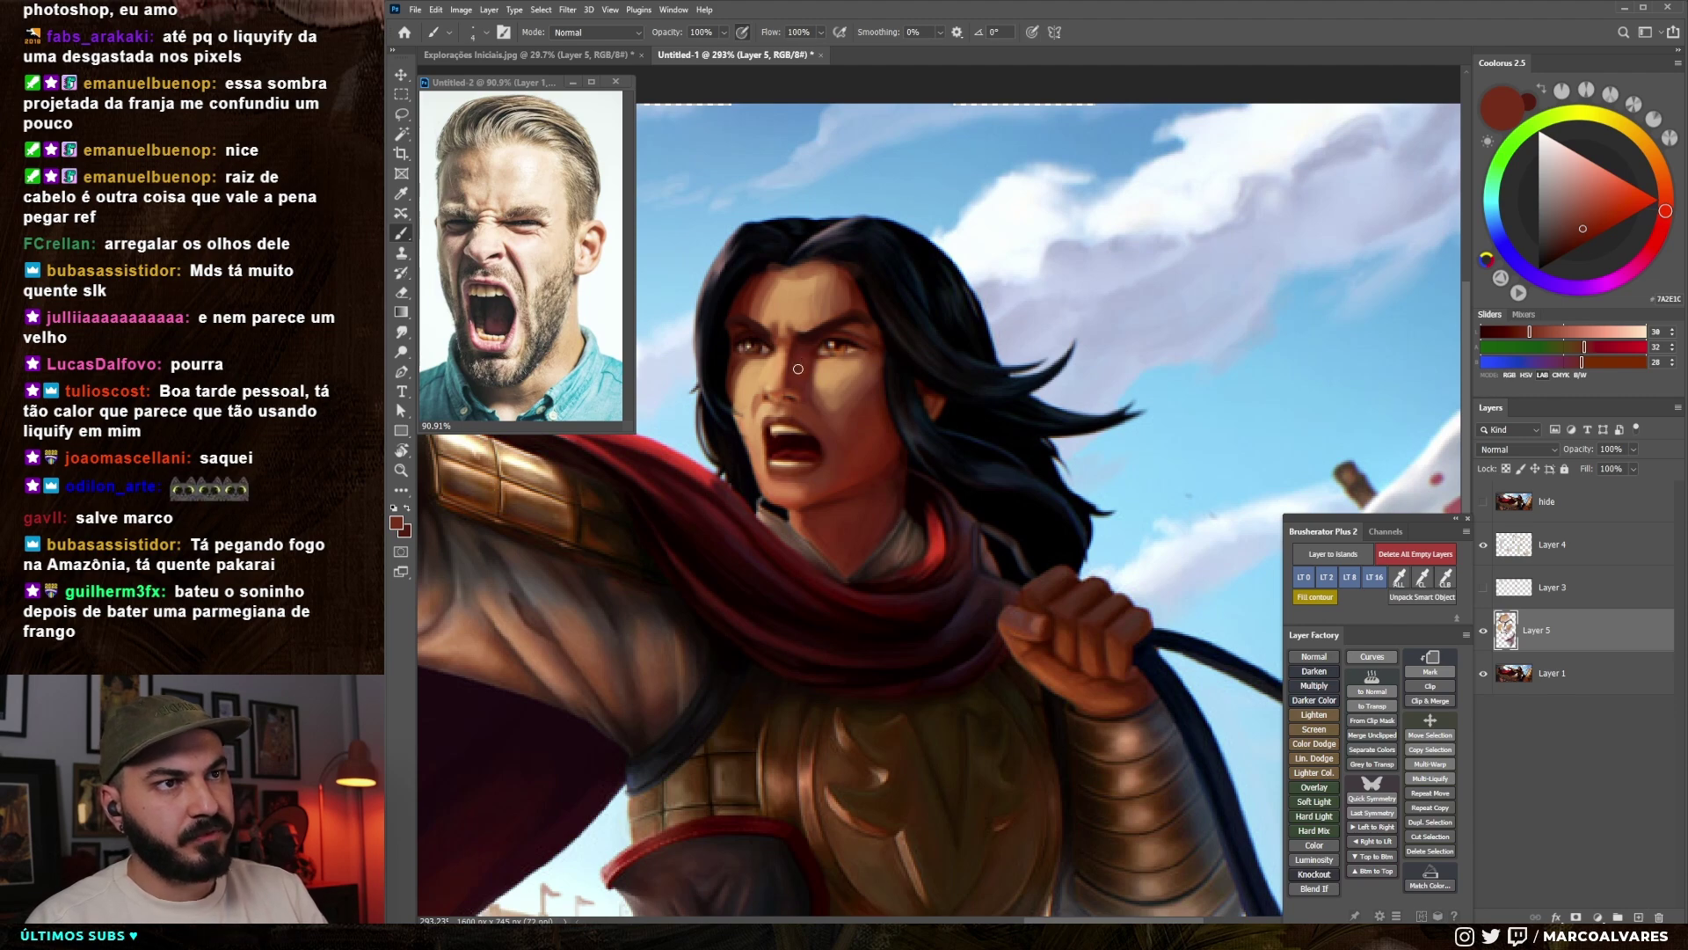
# - Repaint the hair framing the far side of the face with sampled black, touching up the cheek edge with light orange
pyautogui.hotkey('ctrl', 'space')
pyautogui.moveTo(835, 432); pyautogui.dragTo(704, 431)
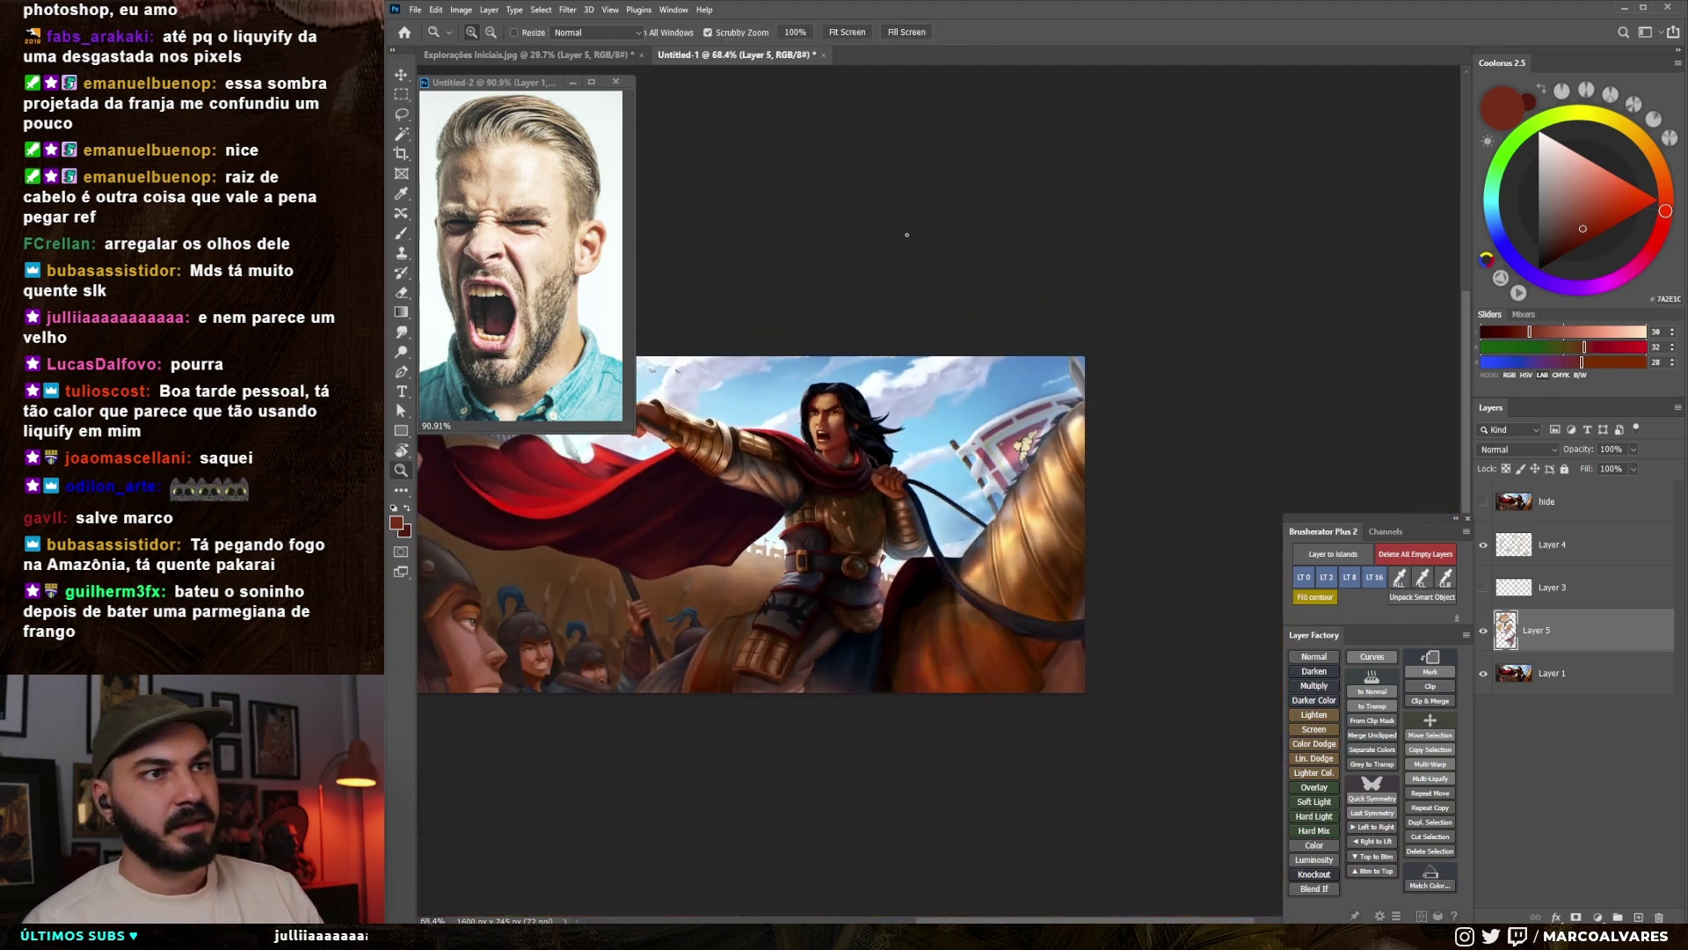
pyautogui.hotkey('ctrl', 'space')
pyautogui.moveTo(830, 431); pyautogui.dragTo(884, 407)
pyautogui.keyDown('alt'); pyautogui.click(797, 338); pyautogui.keyUp('alt')
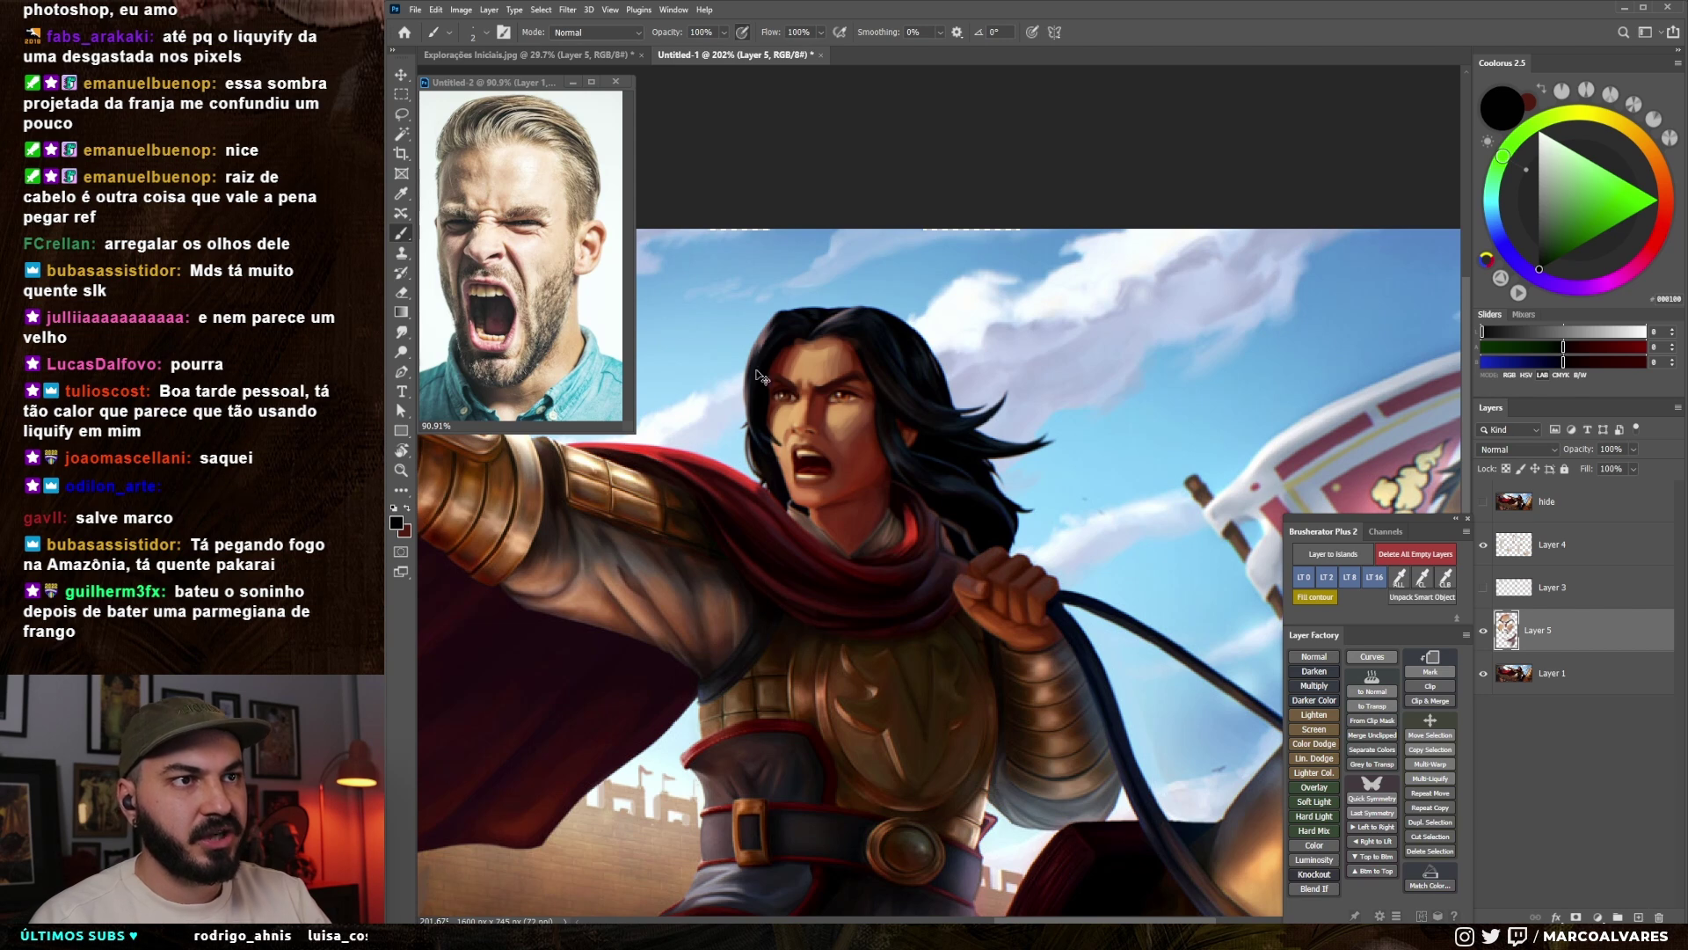
pyautogui.keyDown('alt'); pyautogui.click(779, 445); pyautogui.keyUp('alt')
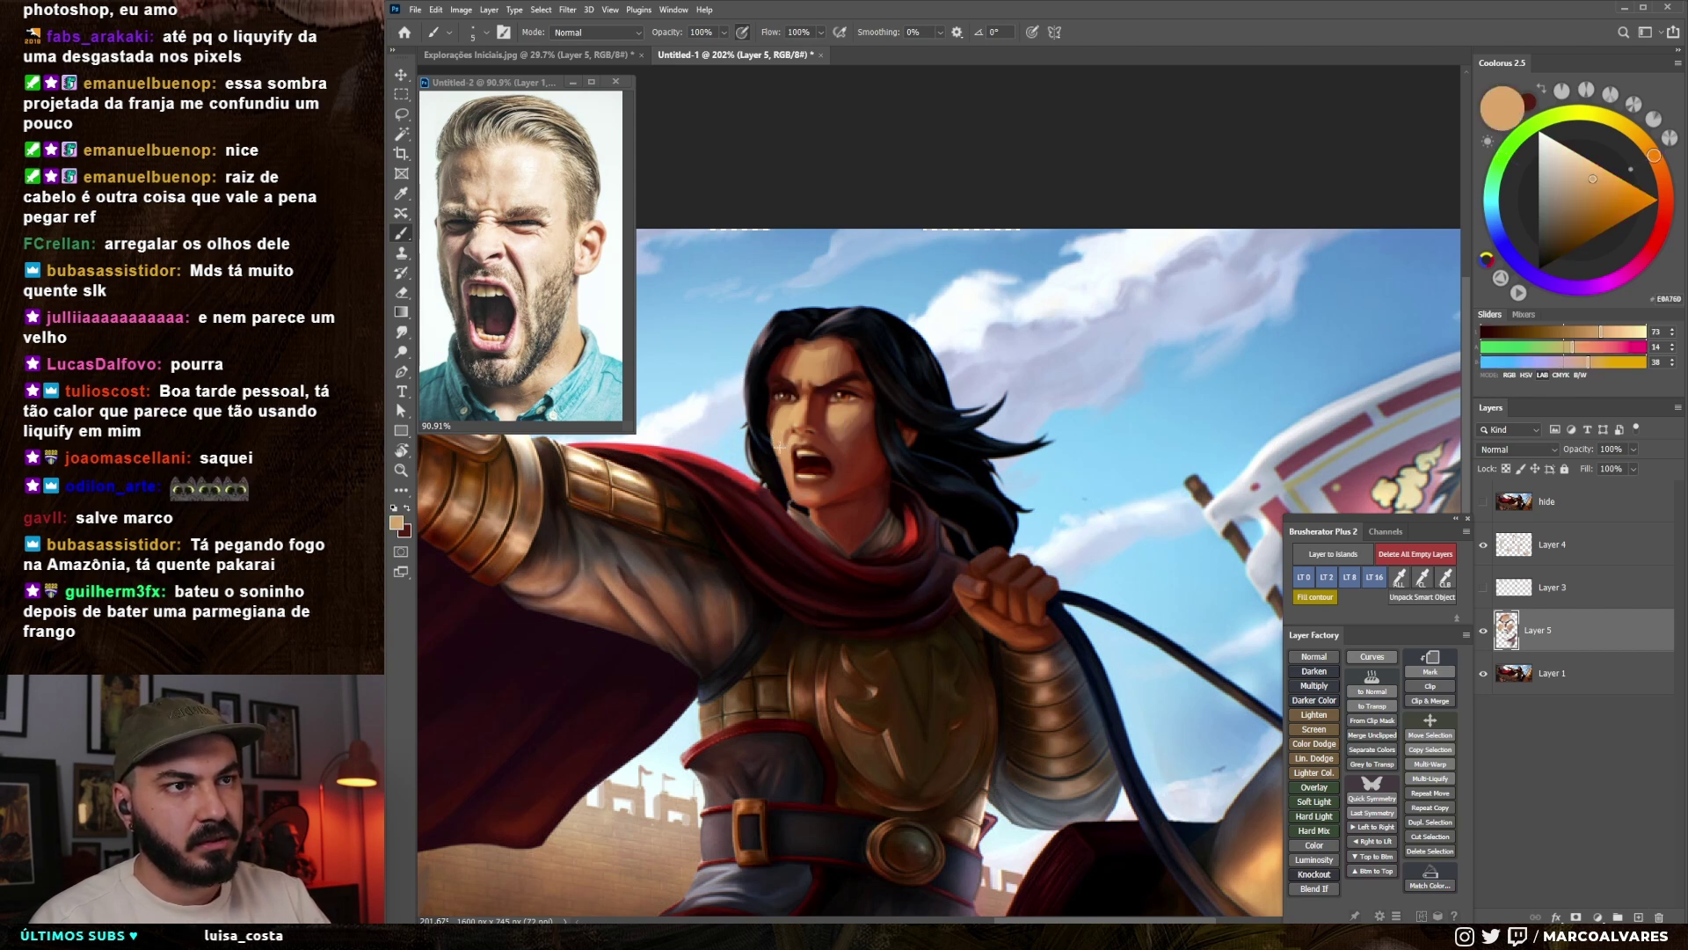
pyautogui.keyDown('alt'); pyautogui.click(763, 428); pyautogui.keyUp('alt')
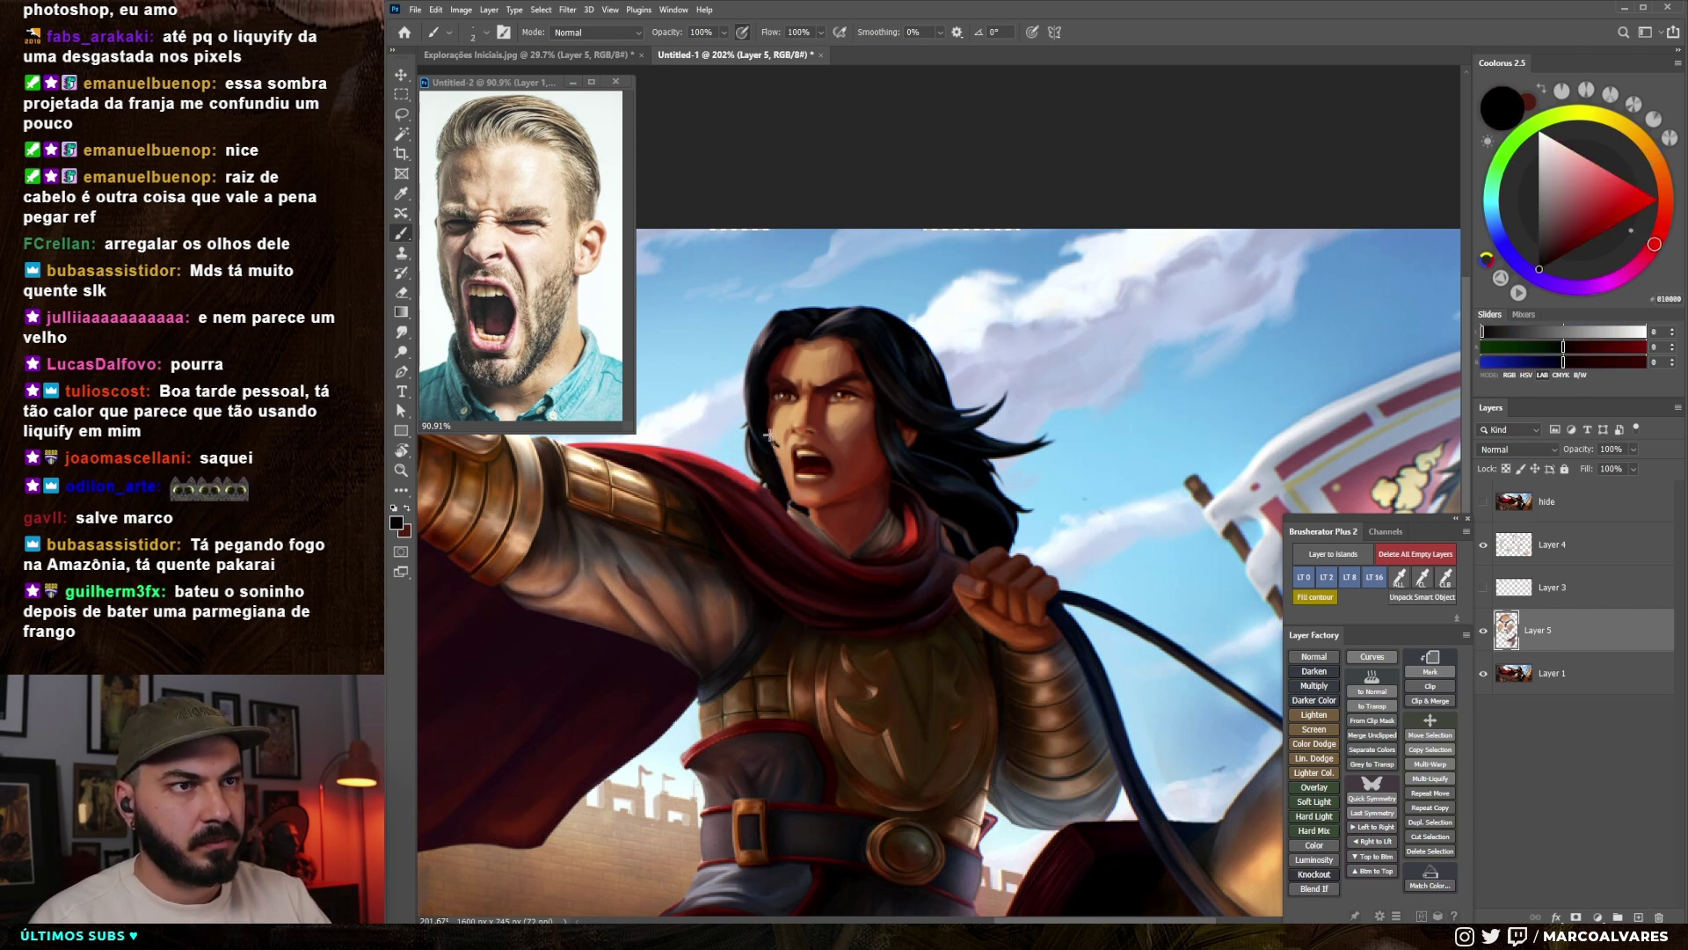
pyautogui.keyDown('alt'); pyautogui.click(748, 378); pyautogui.keyUp('alt')
pyautogui.moveTo(746, 361)
pyautogui.mouseDown()
pyautogui.moveTo(741, 418)
pyautogui.moveTo(738, 387)
pyautogui.mouseUp()
pyautogui.keyDown('alt'); pyautogui.click(751, 419); pyautogui.keyUp('alt')
pyautogui.keyDown('alt'); pyautogui.click(751, 401); pyautogui.keyUp('alt')
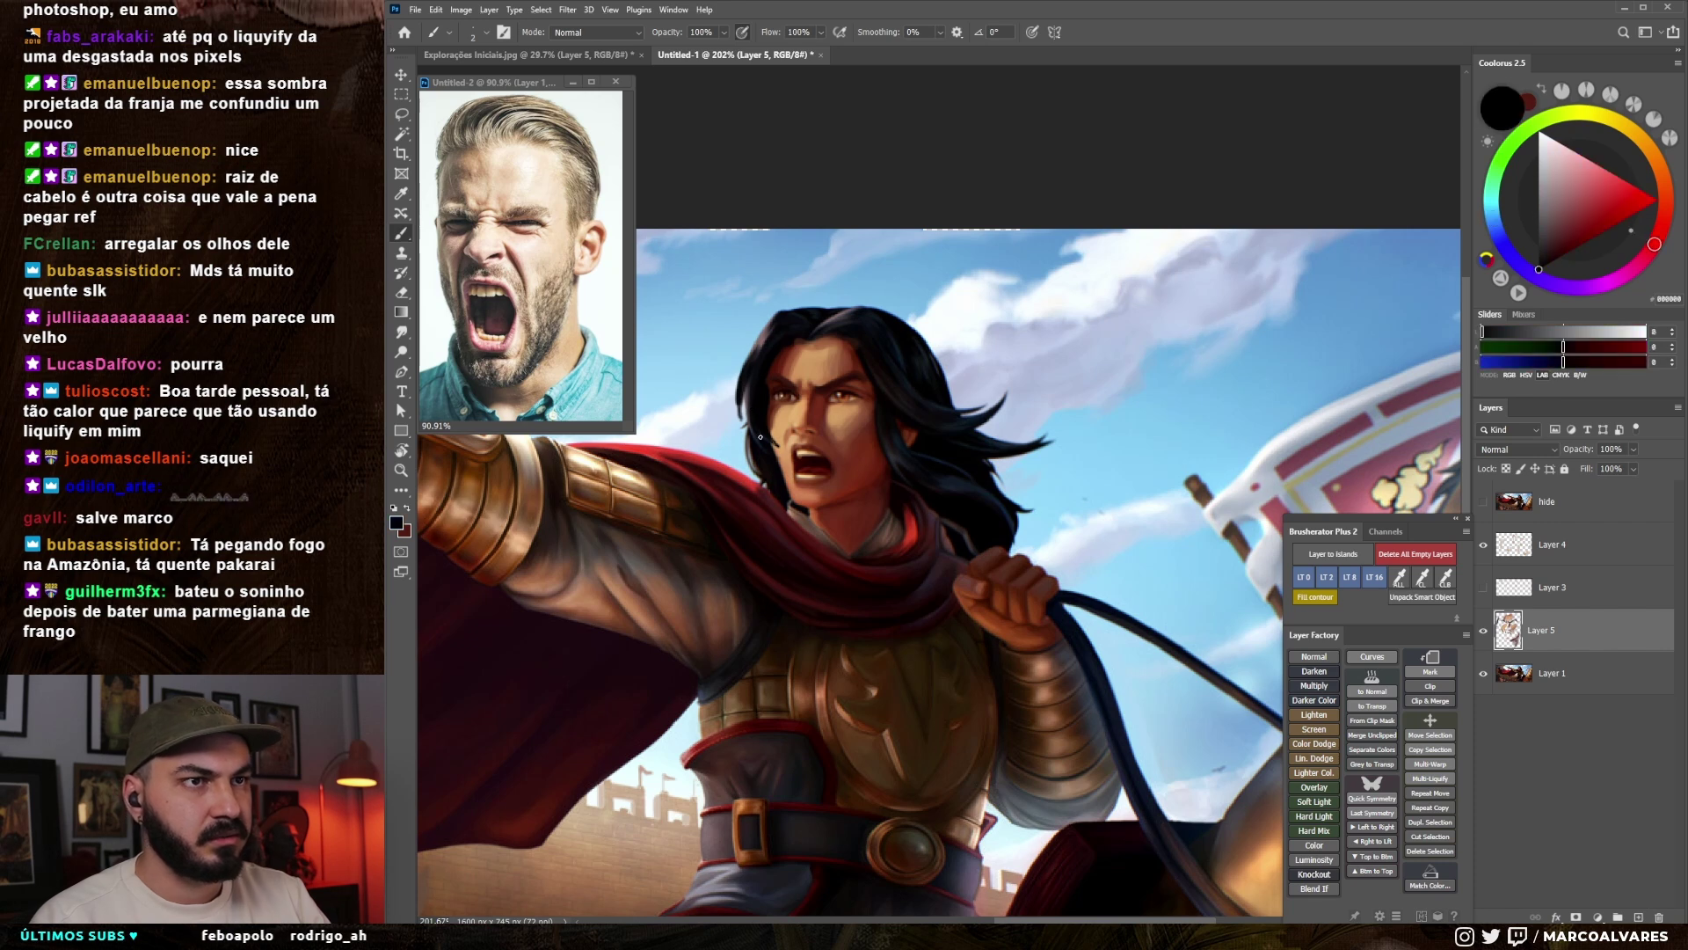
# - Clean up the outer contour of the hair in front of the face with sampled light sky blue
pyautogui.moveTo(791, 397); pyautogui.dragTo(831, 396)
pyautogui.keyDown('alt'); pyautogui.click(708, 408); pyautogui.keyUp('alt')
pyautogui.press(']')
pyautogui.moveTo(708, 409); pyautogui.dragTo(713, 451)
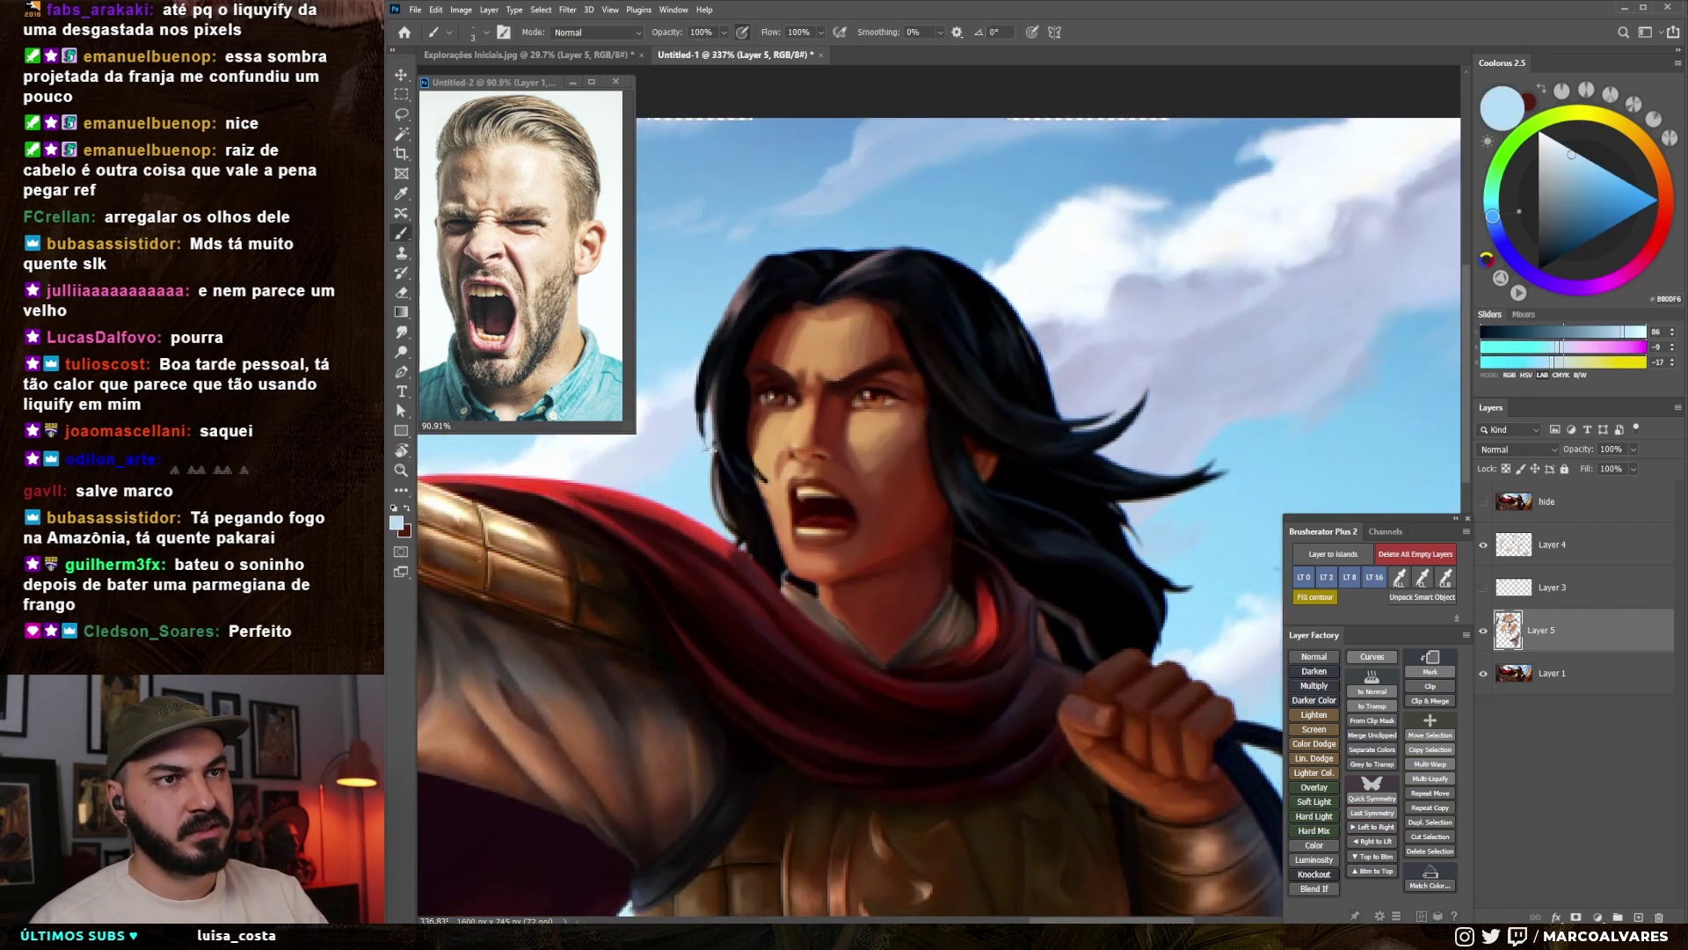
pyautogui.moveTo(709, 384); pyautogui.dragTo(707, 440)
pyautogui.keyDown('alt'); pyautogui.click(705, 387); pyautogui.keyUp('alt')
pyautogui.moveTo(702, 373); pyautogui.dragTo(697, 447)
pyautogui.press('space')
pyautogui.moveTo(731, 339)
pyautogui.mouseDown()
pyautogui.moveTo(799, 340)
pyautogui.moveTo(761, 362)
pyautogui.moveTo(754, 453)
pyautogui.mouseUp()
pyautogui.press('space')
pyautogui.press('[')
pyautogui.moveTo(741, 380)
pyautogui.mouseDown()
pyautogui.moveTo(769, 297)
pyautogui.moveTo(740, 417)
pyautogui.mouseUp()
# - Try a dark stroke along the front of the rider's hair and undo the last strokes
pyautogui.keyDown('alt'); pyautogui.click(780, 294); pyautogui.keyUp('alt')
pyautogui.moveTo(760, 333)
pyautogui.mouseDown()
pyautogui.moveTo(742, 403)
pyautogui.moveTo(826, 266)
pyautogui.moveTo(802, 271)
pyautogui.moveTo(823, 249)
pyautogui.moveTo(861, 256)
pyautogui.mouseUp()
pyautogui.hotkey('ctrl', 'z')
pyautogui.hotkey('ctrl', 'z')
pyautogui.hotkey('ctrl', 'z')
# - Touch up the border between the hair and the far cheek with sampled black and light orange
pyautogui.press(']')
pyautogui.press('z')
pyautogui.moveTo(884, 327); pyautogui.dragTo(937, 334)
pyautogui.press('z')
pyautogui.press('b')
pyautogui.keyDown('alt'); pyautogui.click(855, 398); pyautogui.keyUp('alt')
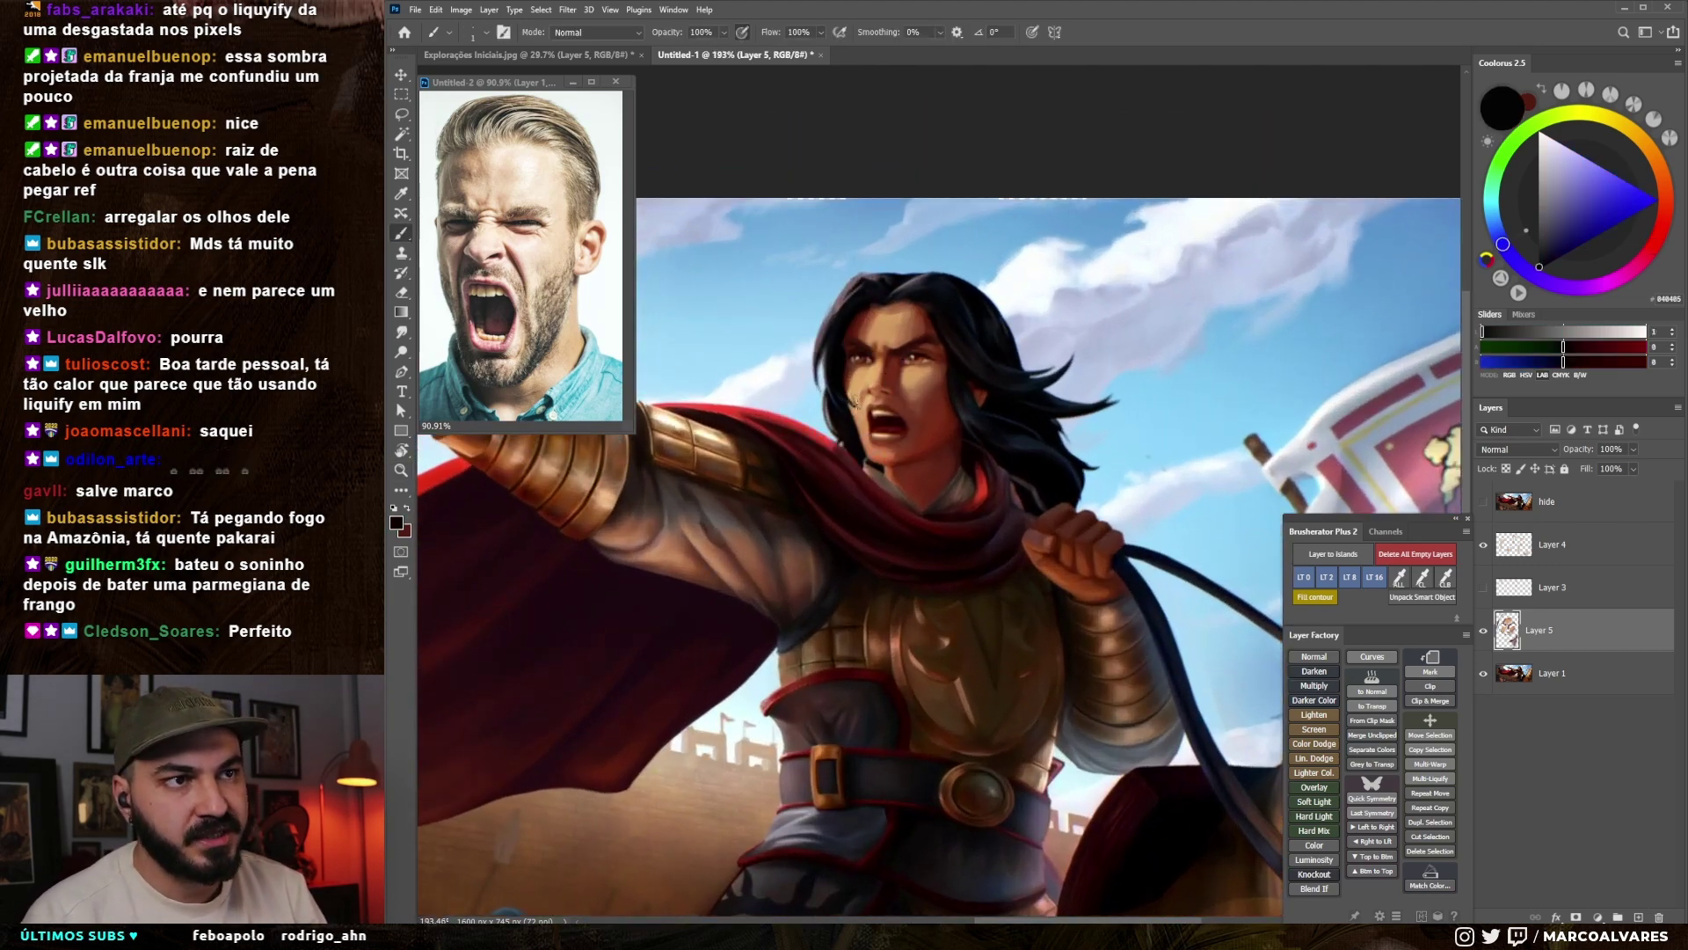
pyautogui.keyDown('alt'); pyautogui.click(854, 399); pyautogui.keyUp('alt')
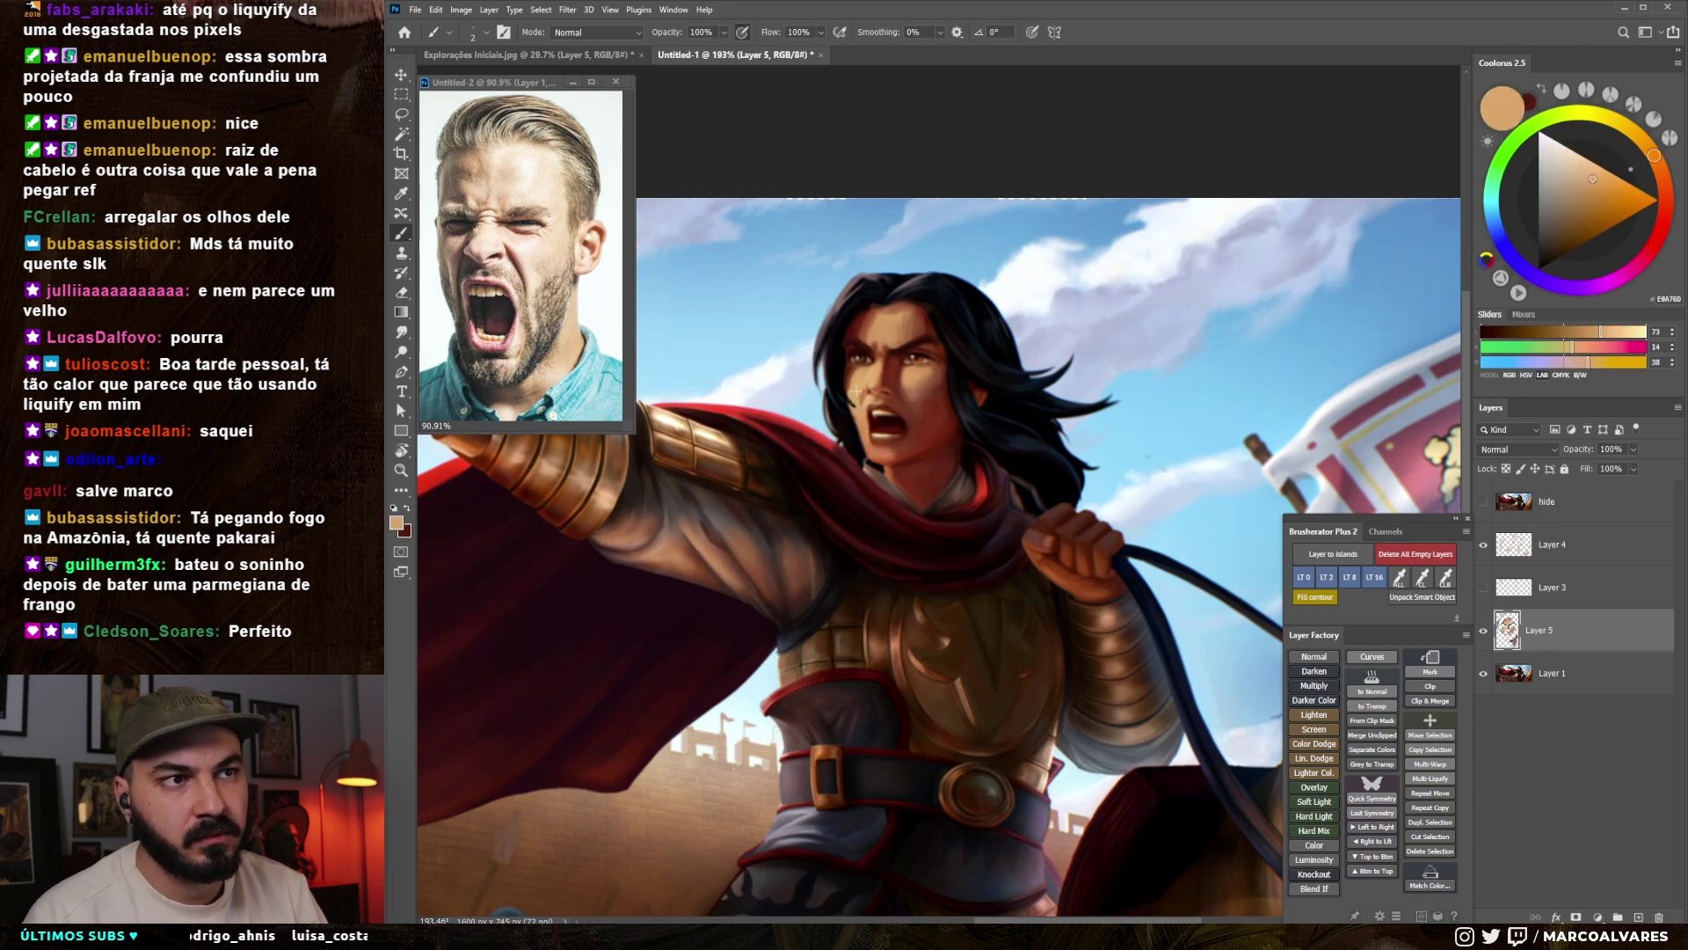
pyautogui.press('z')
pyautogui.moveTo(877, 467)
pyautogui.mouseDown()
pyautogui.moveTo(859, 496)
pyautogui.moveTo(837, 476)
pyautogui.moveTo(869, 429)
pyautogui.moveTo(890, 431)
pyautogui.mouseUp()
pyautogui.press('space')
pyautogui.press('z')
pyautogui.press('space')
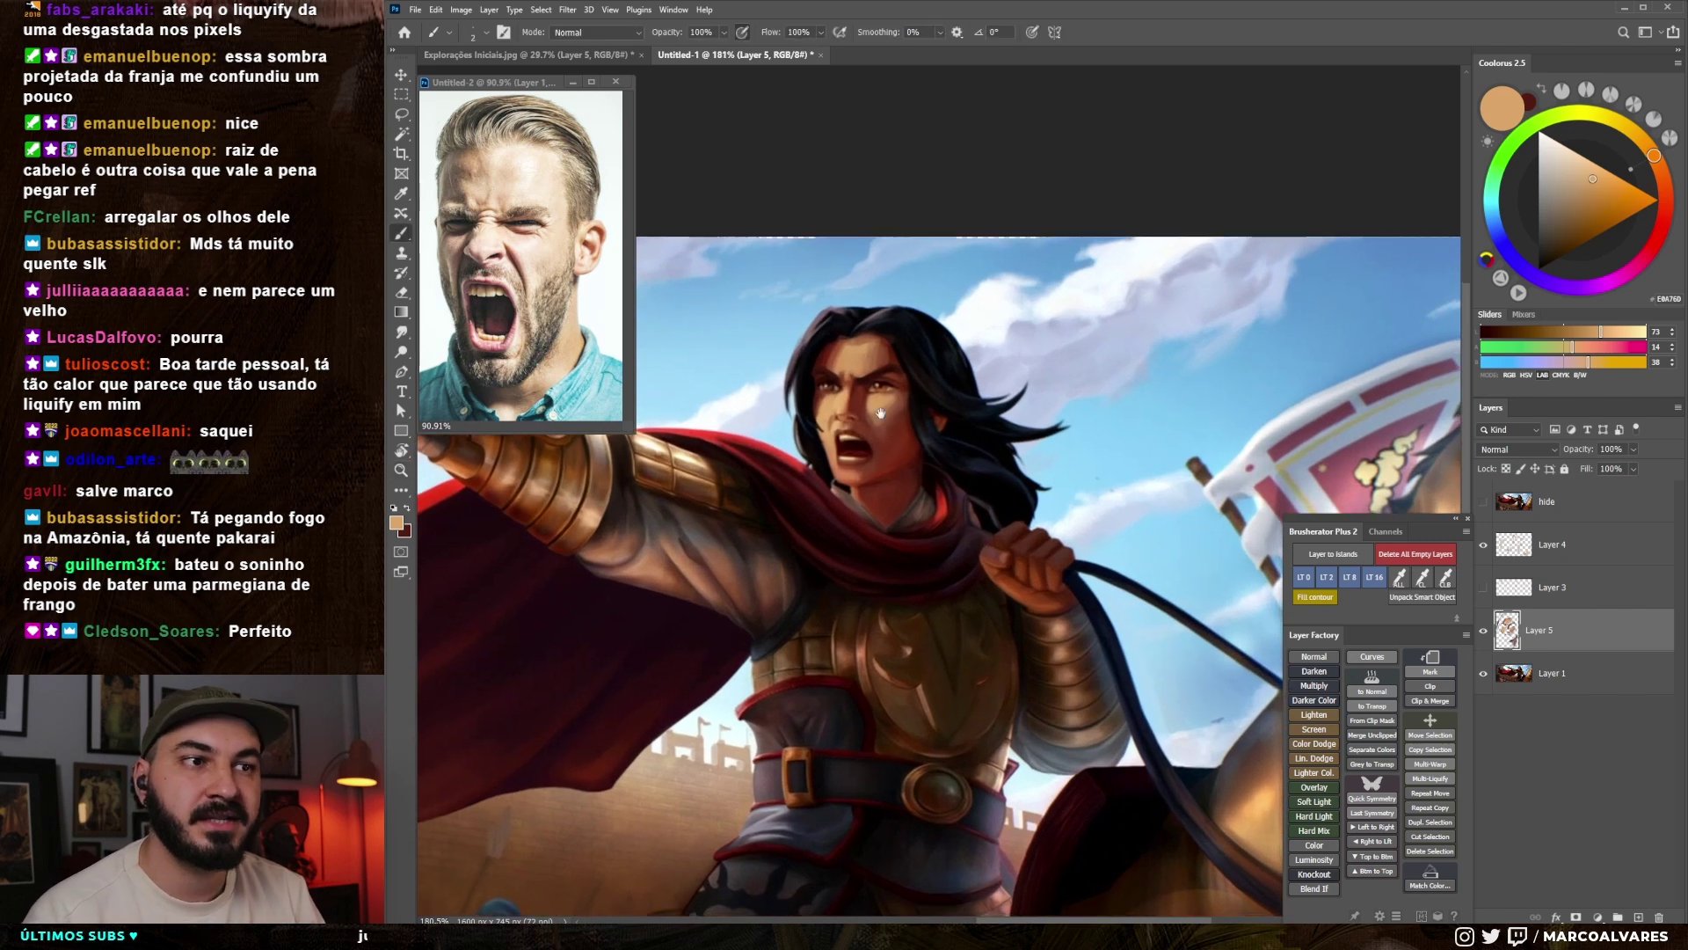
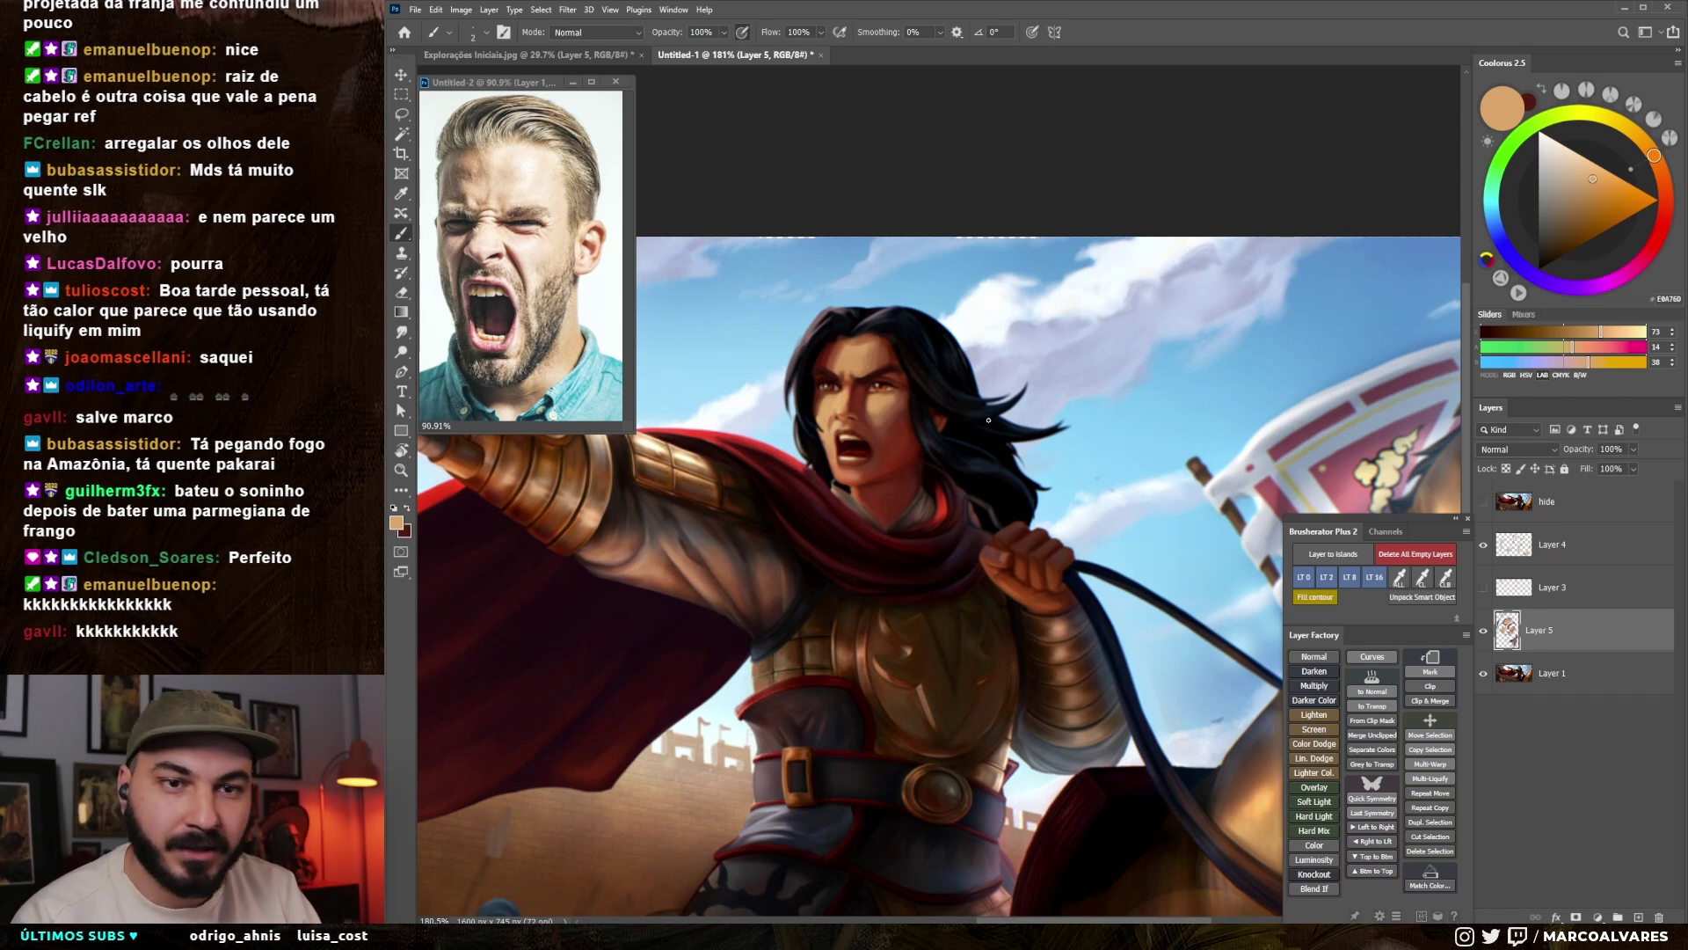
# - Repaint the rear jaw and the hair shadow beside it with sampled dark red, reddish-brown and near-black tones
pyautogui.moveTo(897, 506); pyautogui.dragTo(877, 462)
pyautogui.rightClick(876, 393)
pyautogui.press('x')
pyautogui.keyDown('alt'); pyautogui.click(885, 459); pyautogui.keyUp('alt')
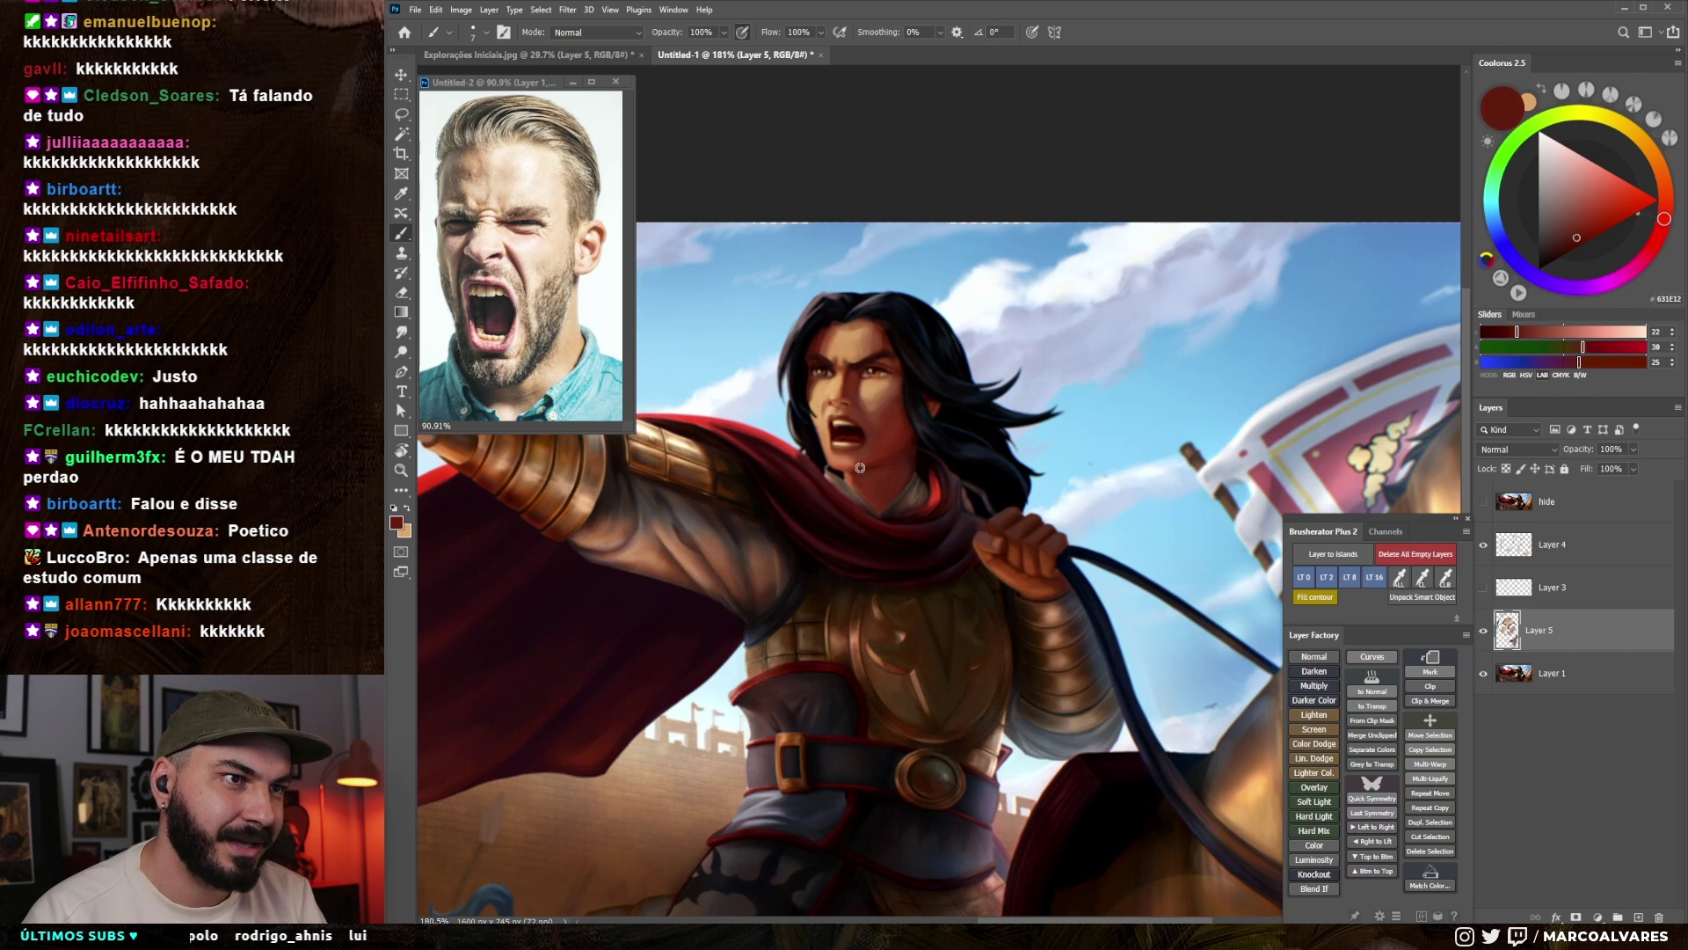
pyautogui.keyDown('alt'); pyautogui.click(911, 437); pyautogui.keyUp('alt')
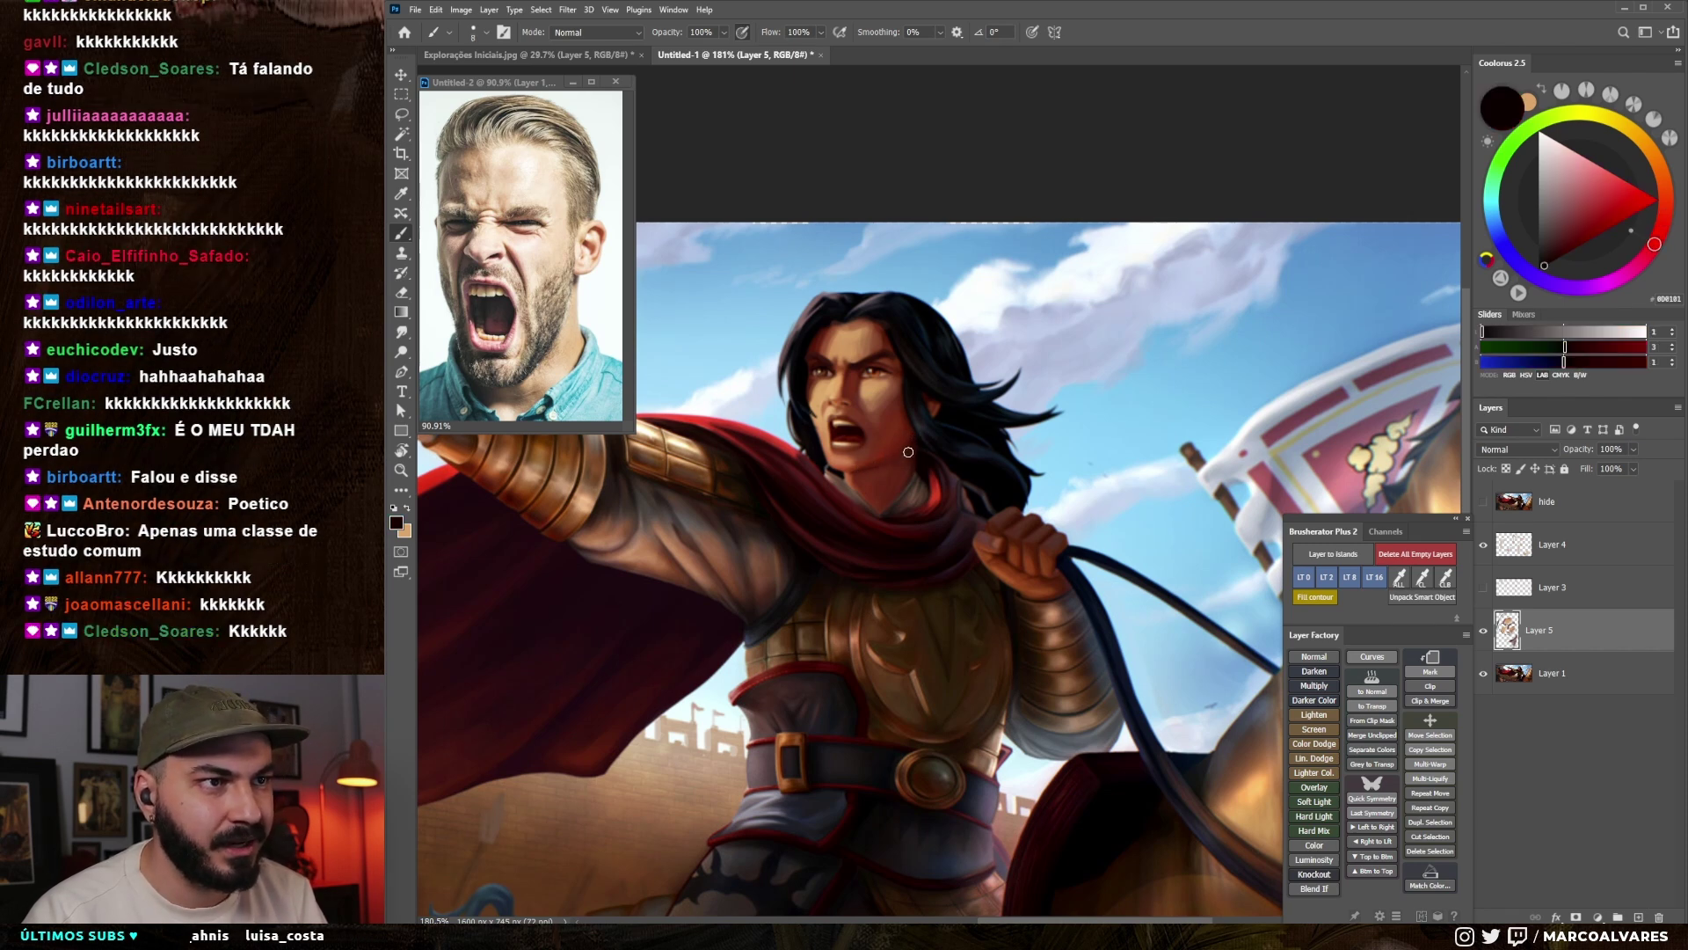
pyautogui.keyDown('alt'); pyautogui.click(882, 460); pyautogui.keyUp('alt')
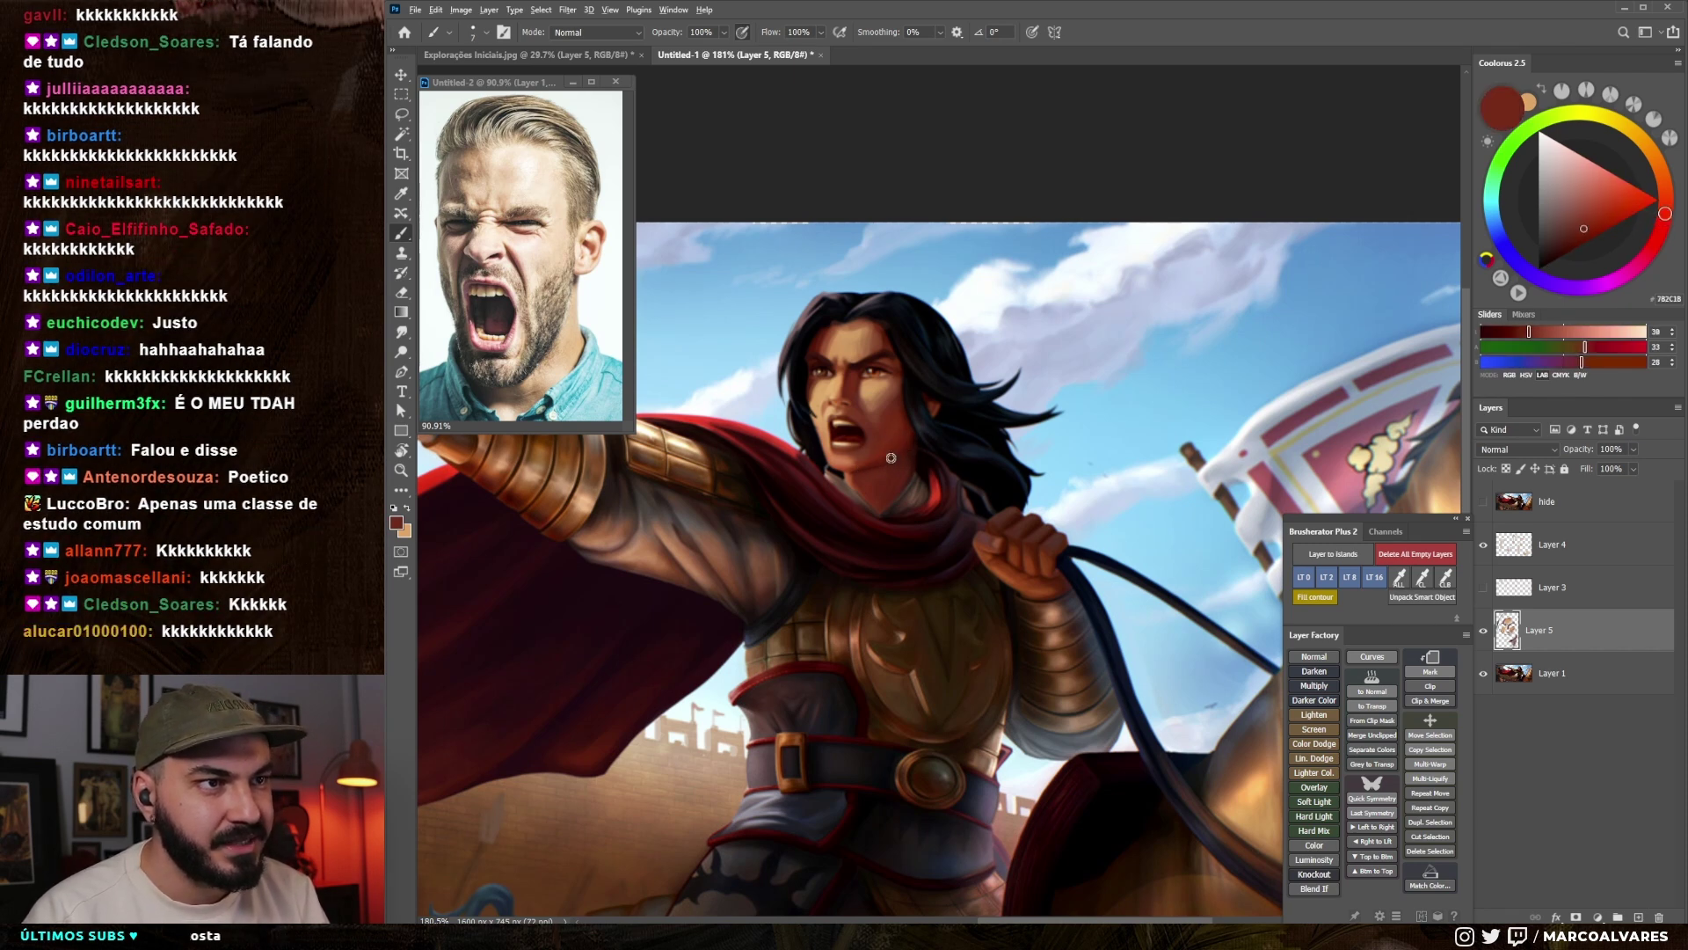
pyautogui.keyDown('alt'); pyautogui.click(913, 447); pyautogui.keyUp('alt')
pyautogui.keyDown('alt'); pyautogui.click(915, 444); pyautogui.keyUp('alt')
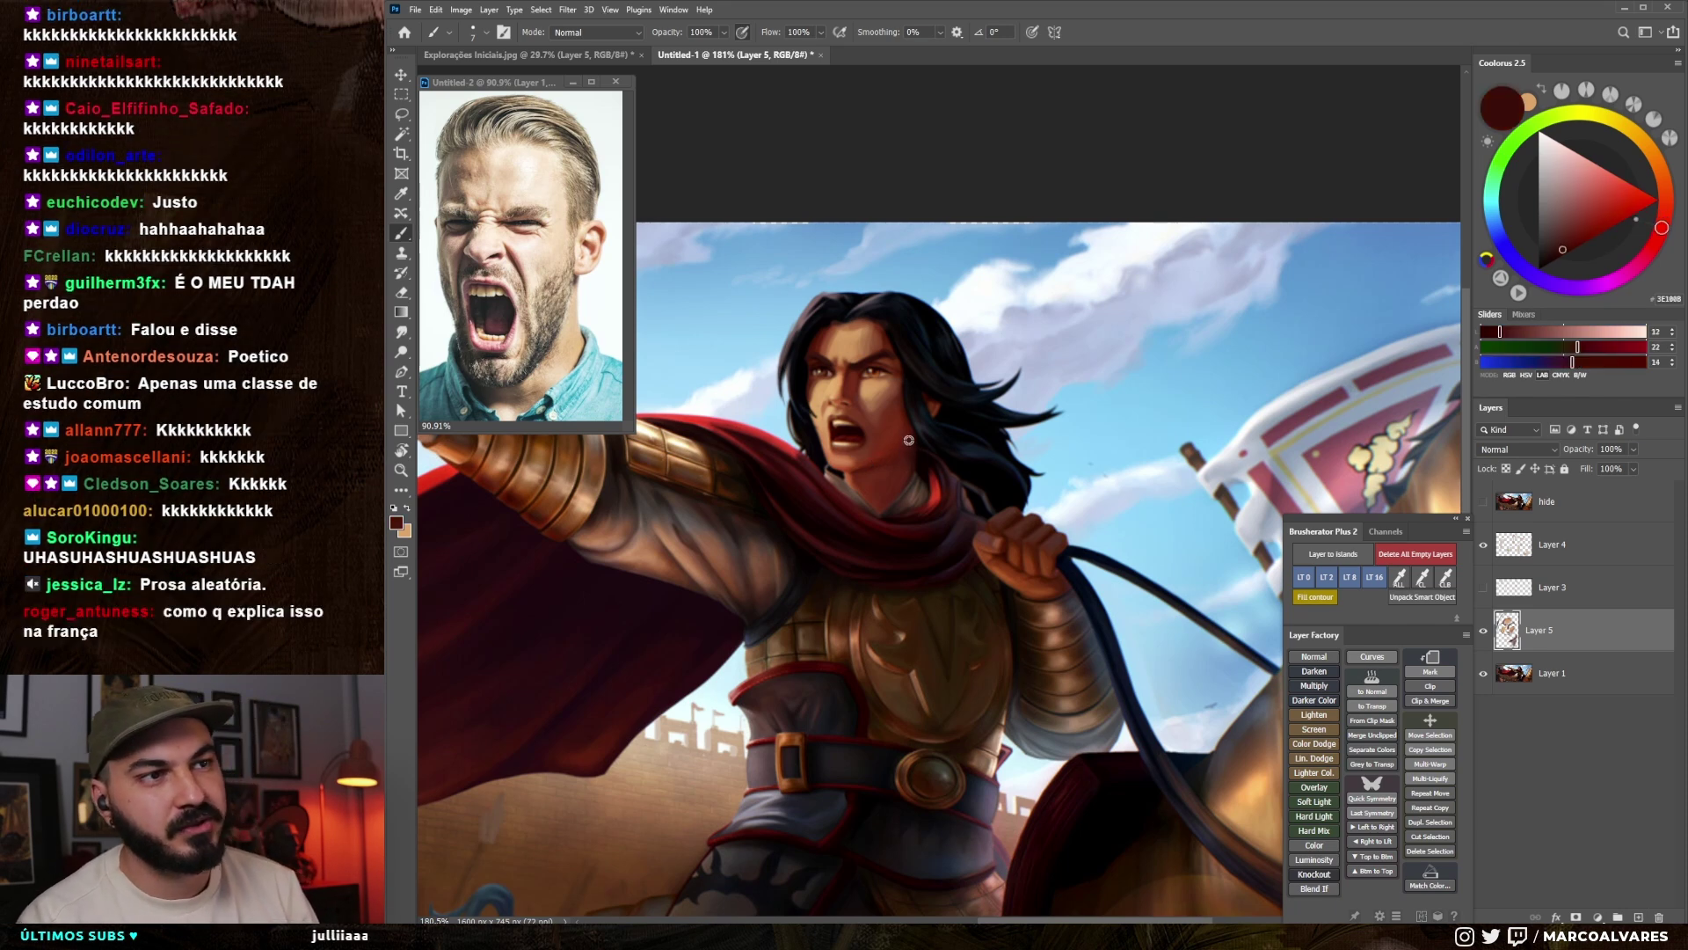
pyautogui.keyDown('alt'); pyautogui.click(916, 440); pyautogui.keyUp('alt')
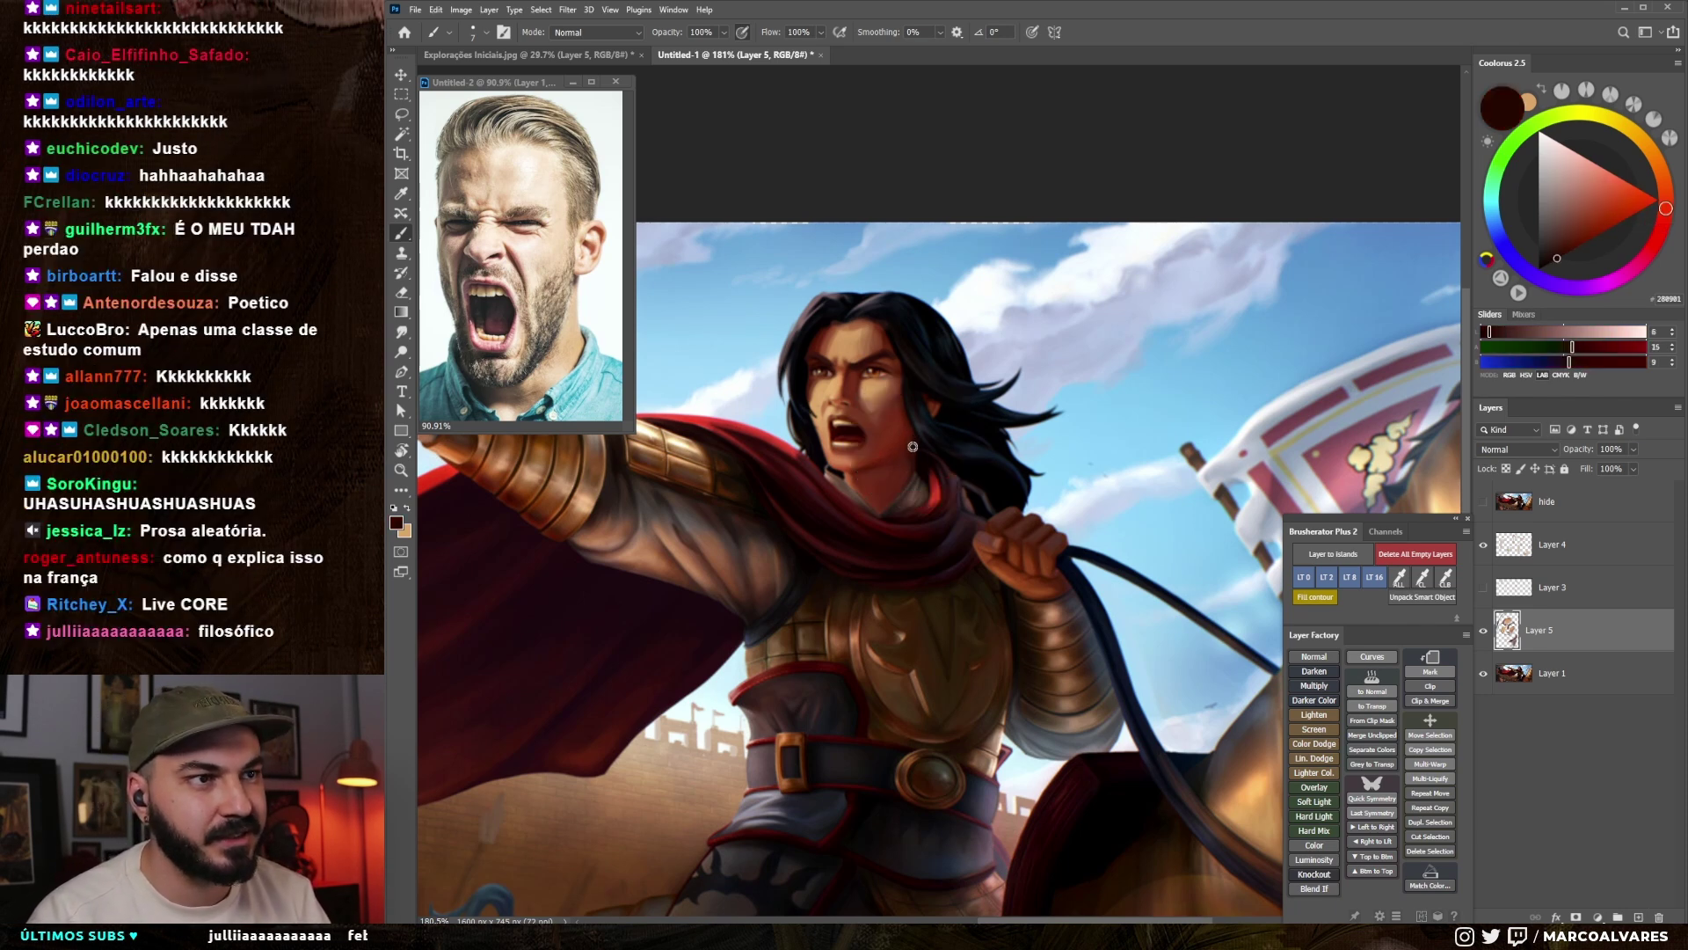
# - Blend the neck shadow below the jaw using a larger brush and sampled dark reddish-brown tones
pyautogui.press(']')
pyautogui.press(']')
pyautogui.press(']')
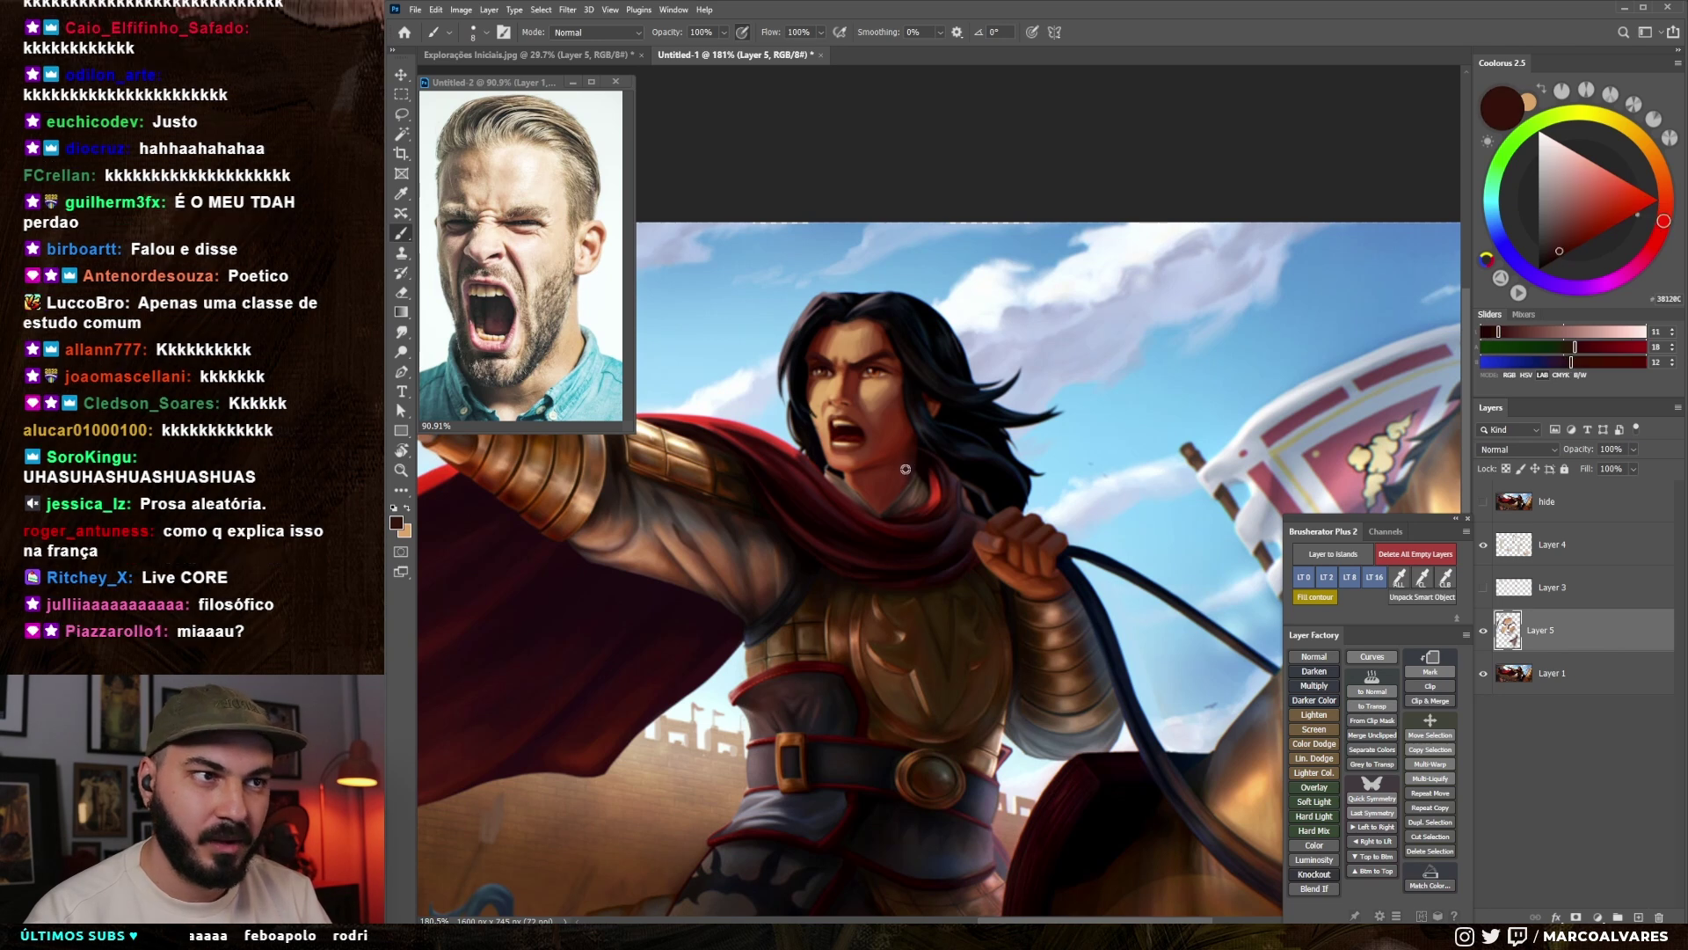
pyautogui.press(']')
pyautogui.keyDown('alt'); pyautogui.click(875, 485); pyautogui.keyUp('alt')
pyautogui.press('[')
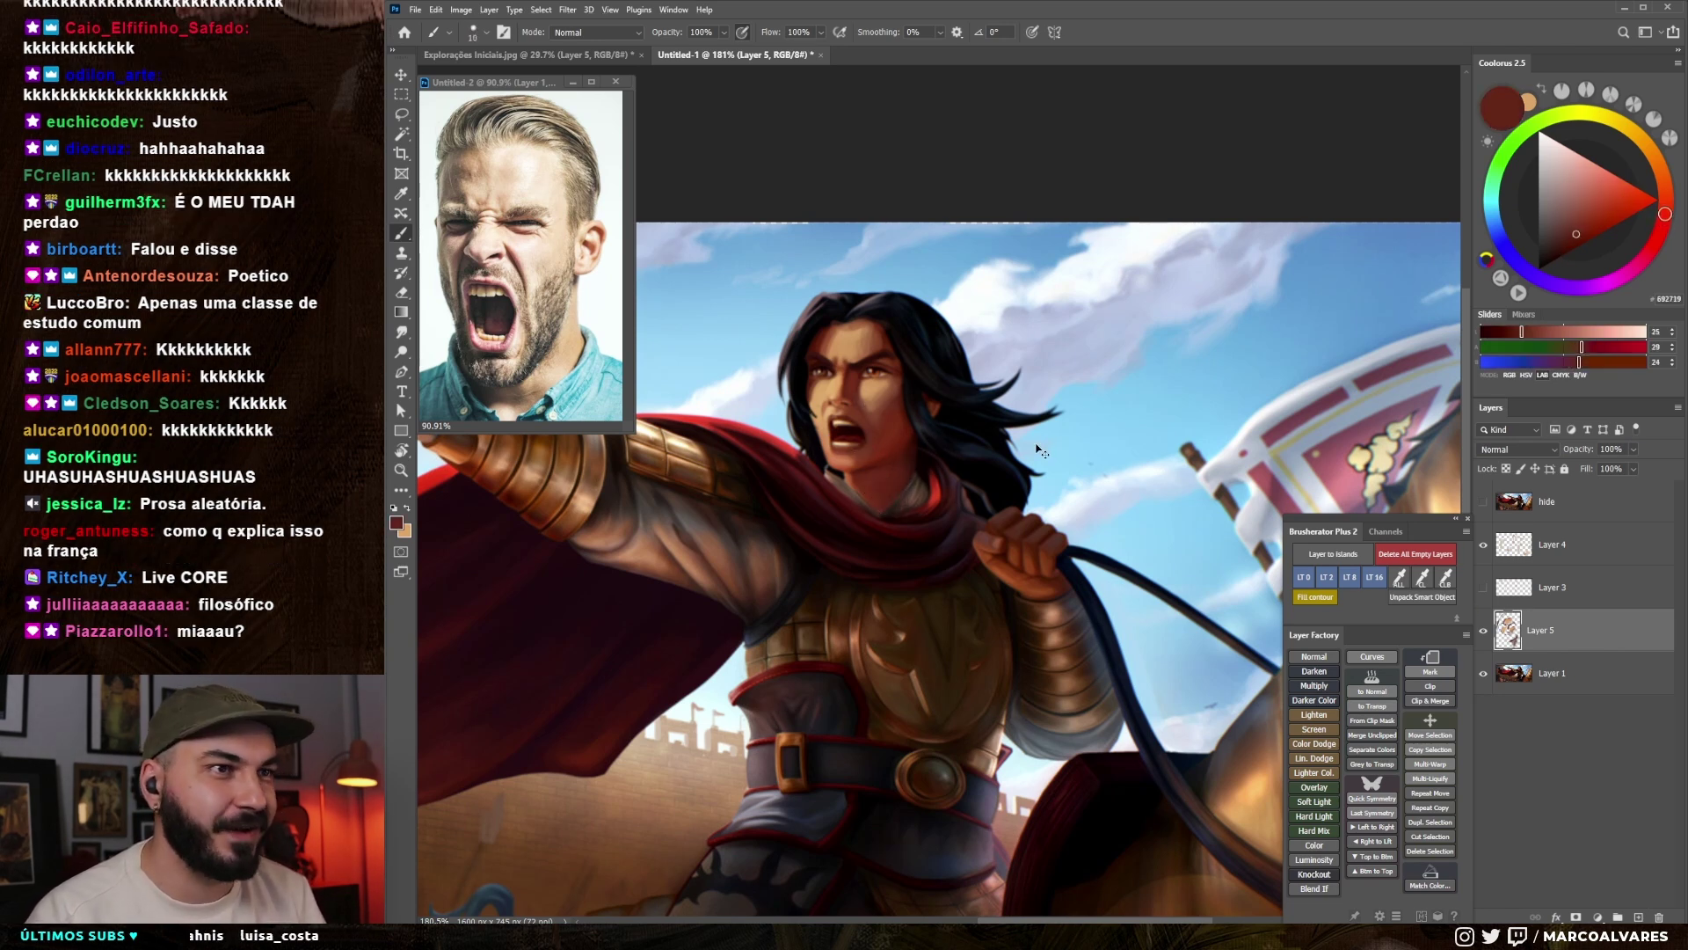
pyautogui.scroll(-4, 979, 447)
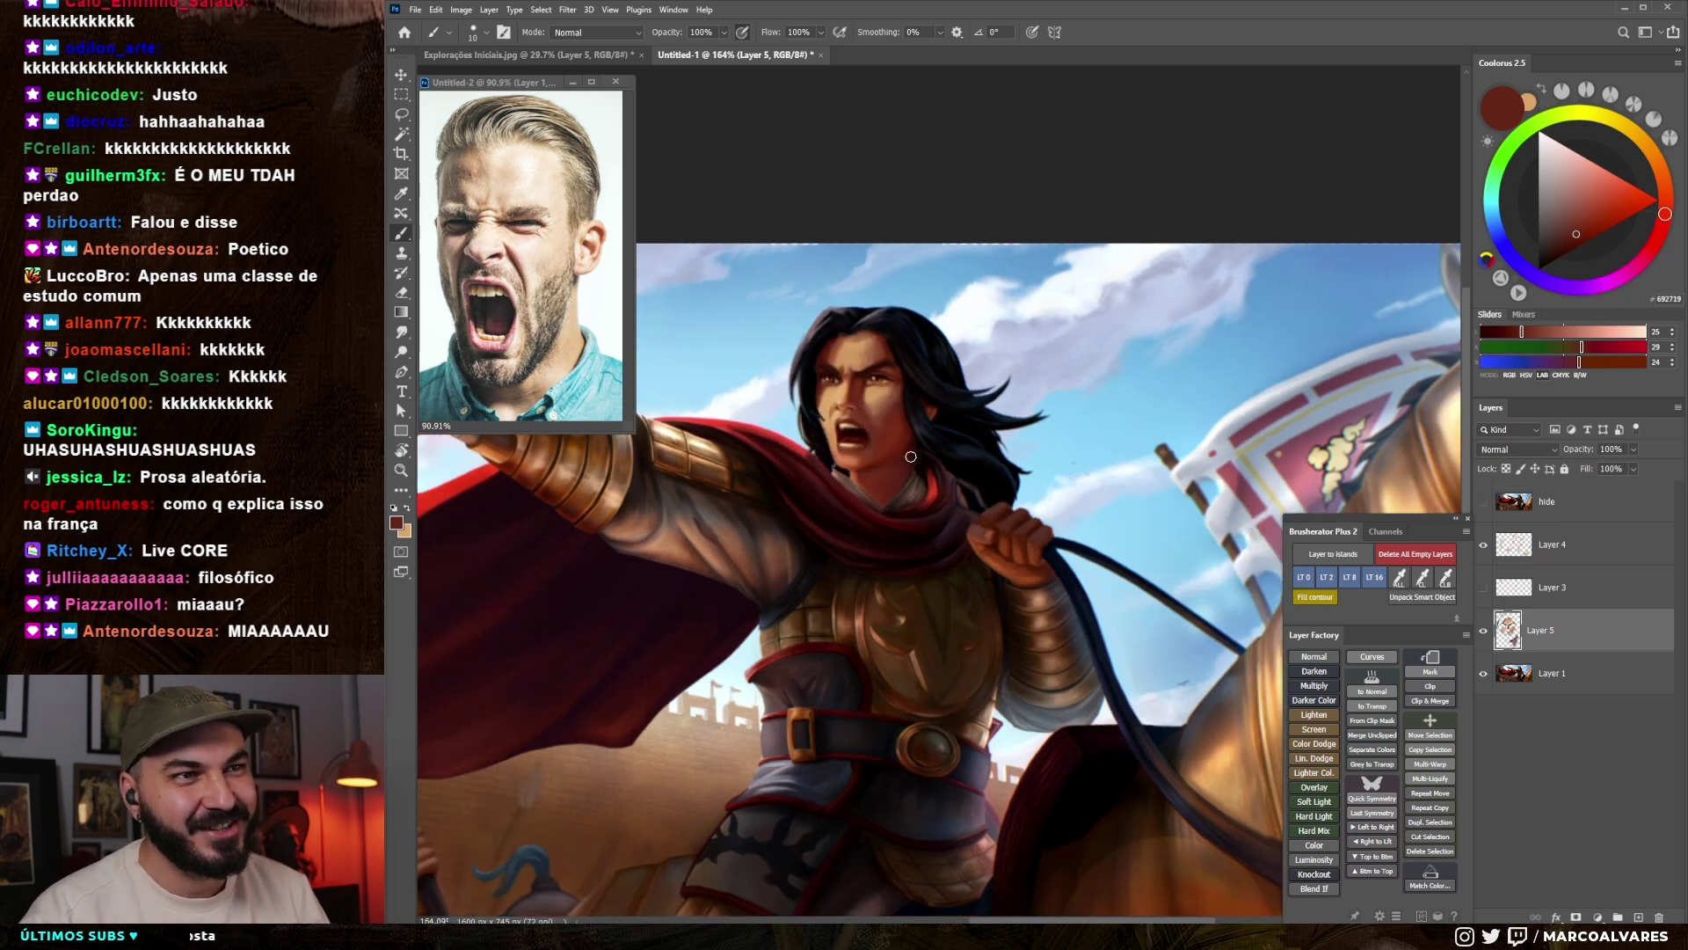
# - Compare the rider's repainted face, neck and hair with the original version by toggling the topmost layer's visibility, and examine the whole composition
pyautogui.scroll(1, 1063, 444)
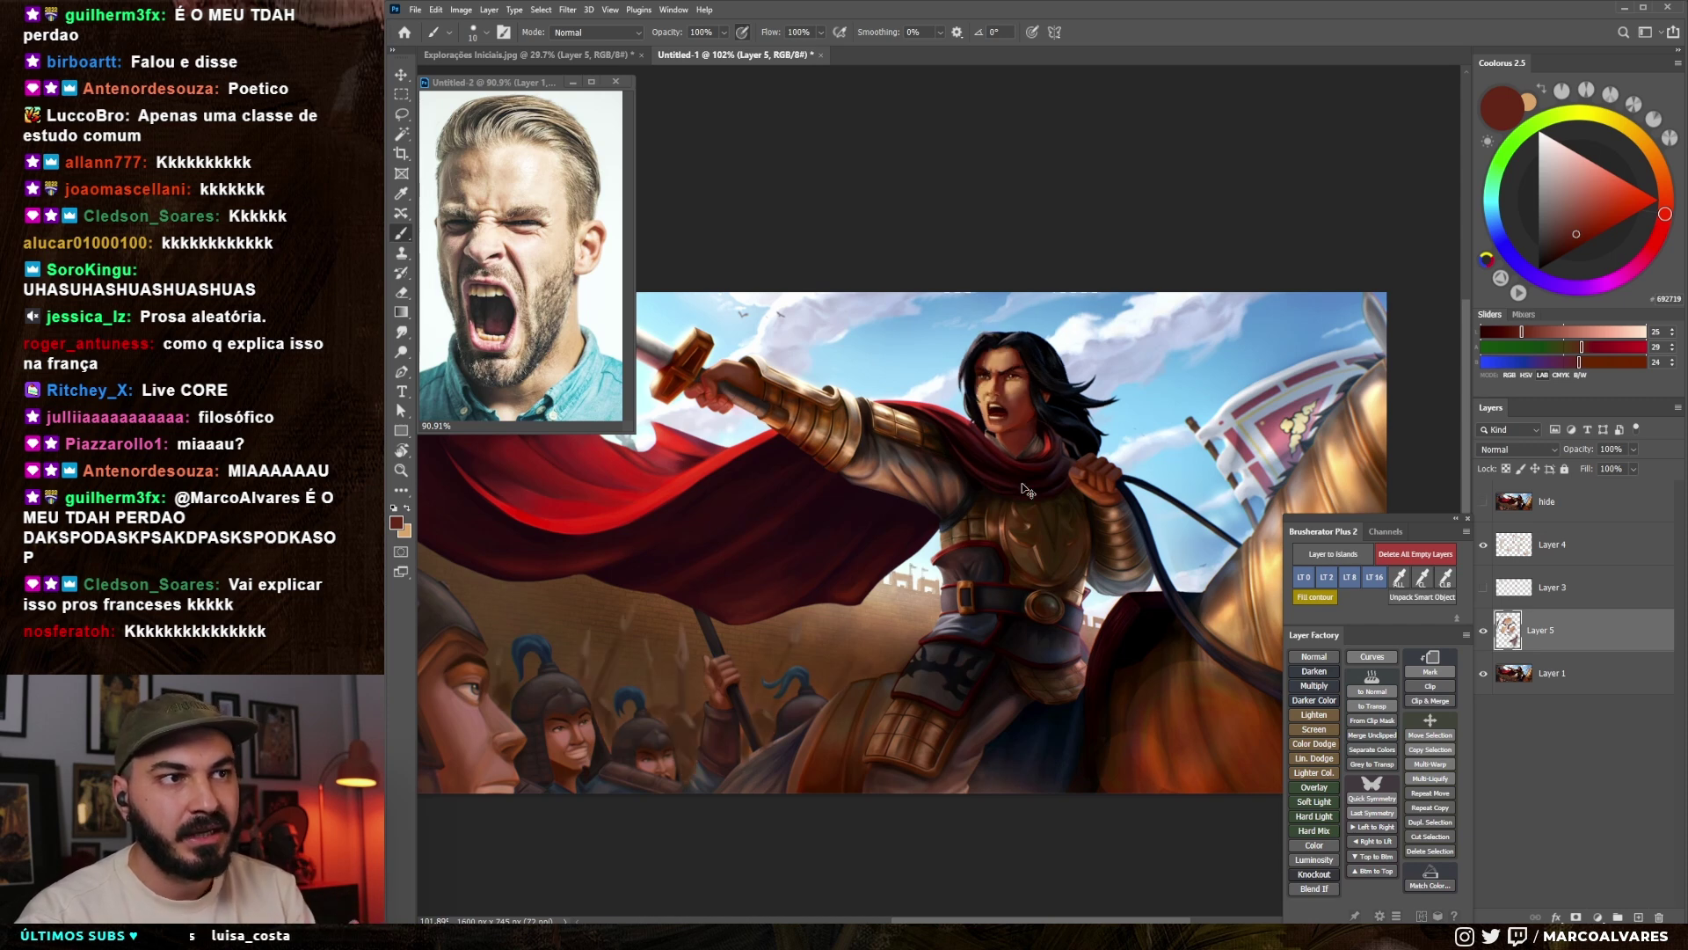
pyautogui.hotkey('ctrl', 'z')
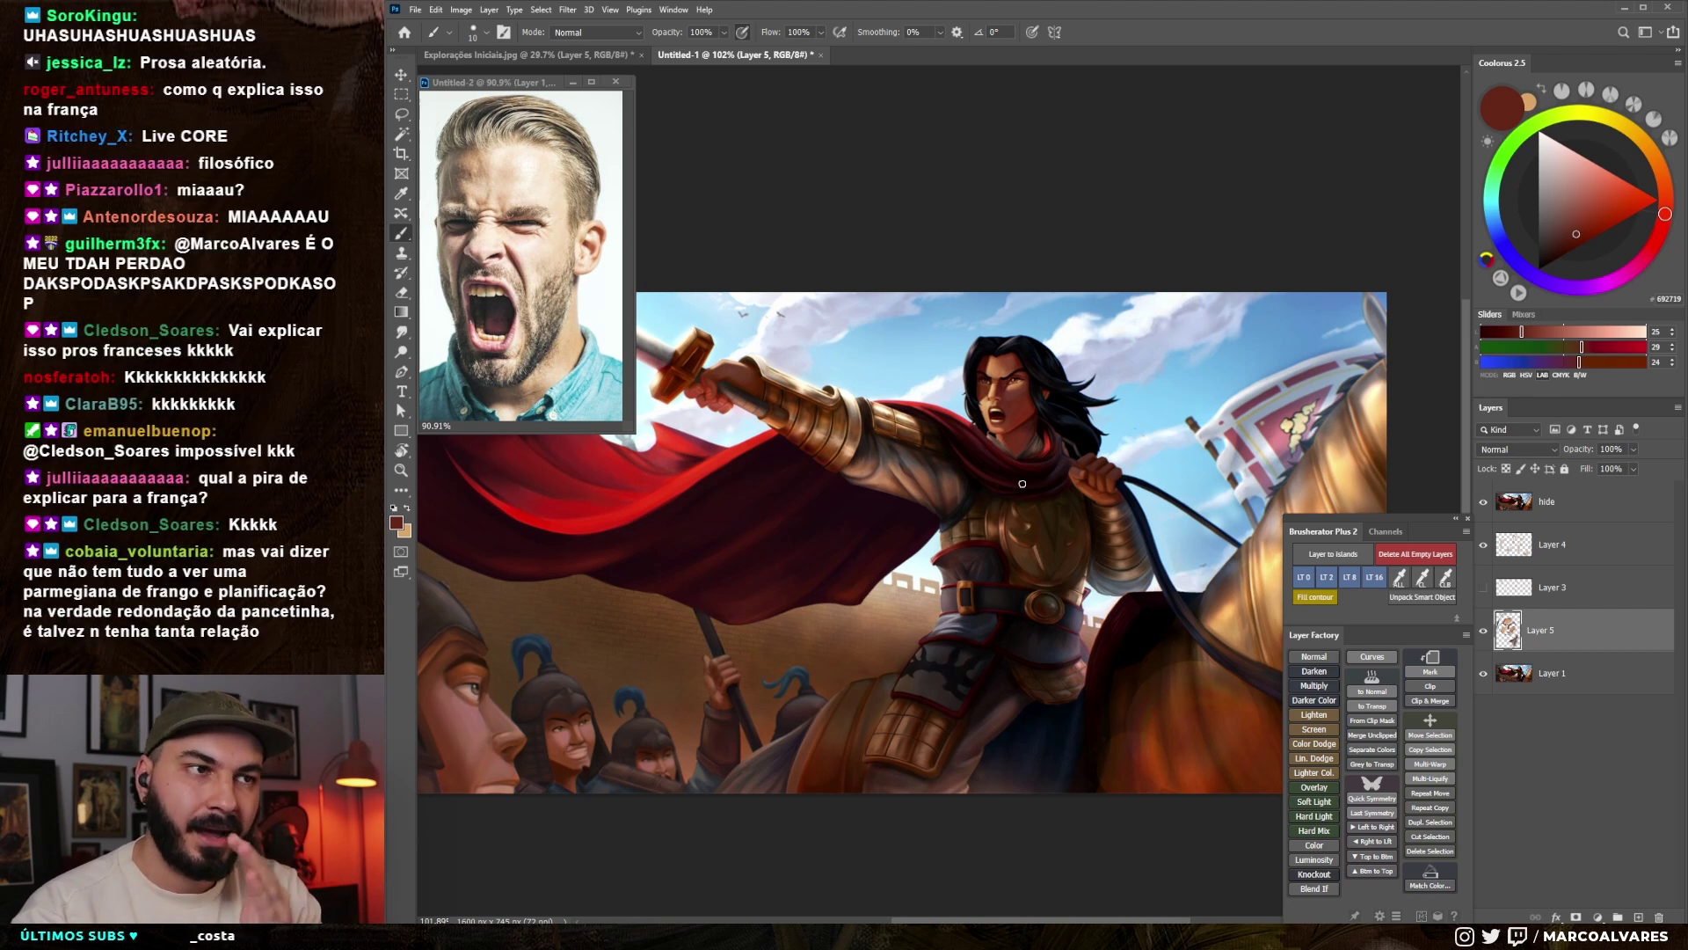
pyautogui.hotkey('ctrl', 'z')
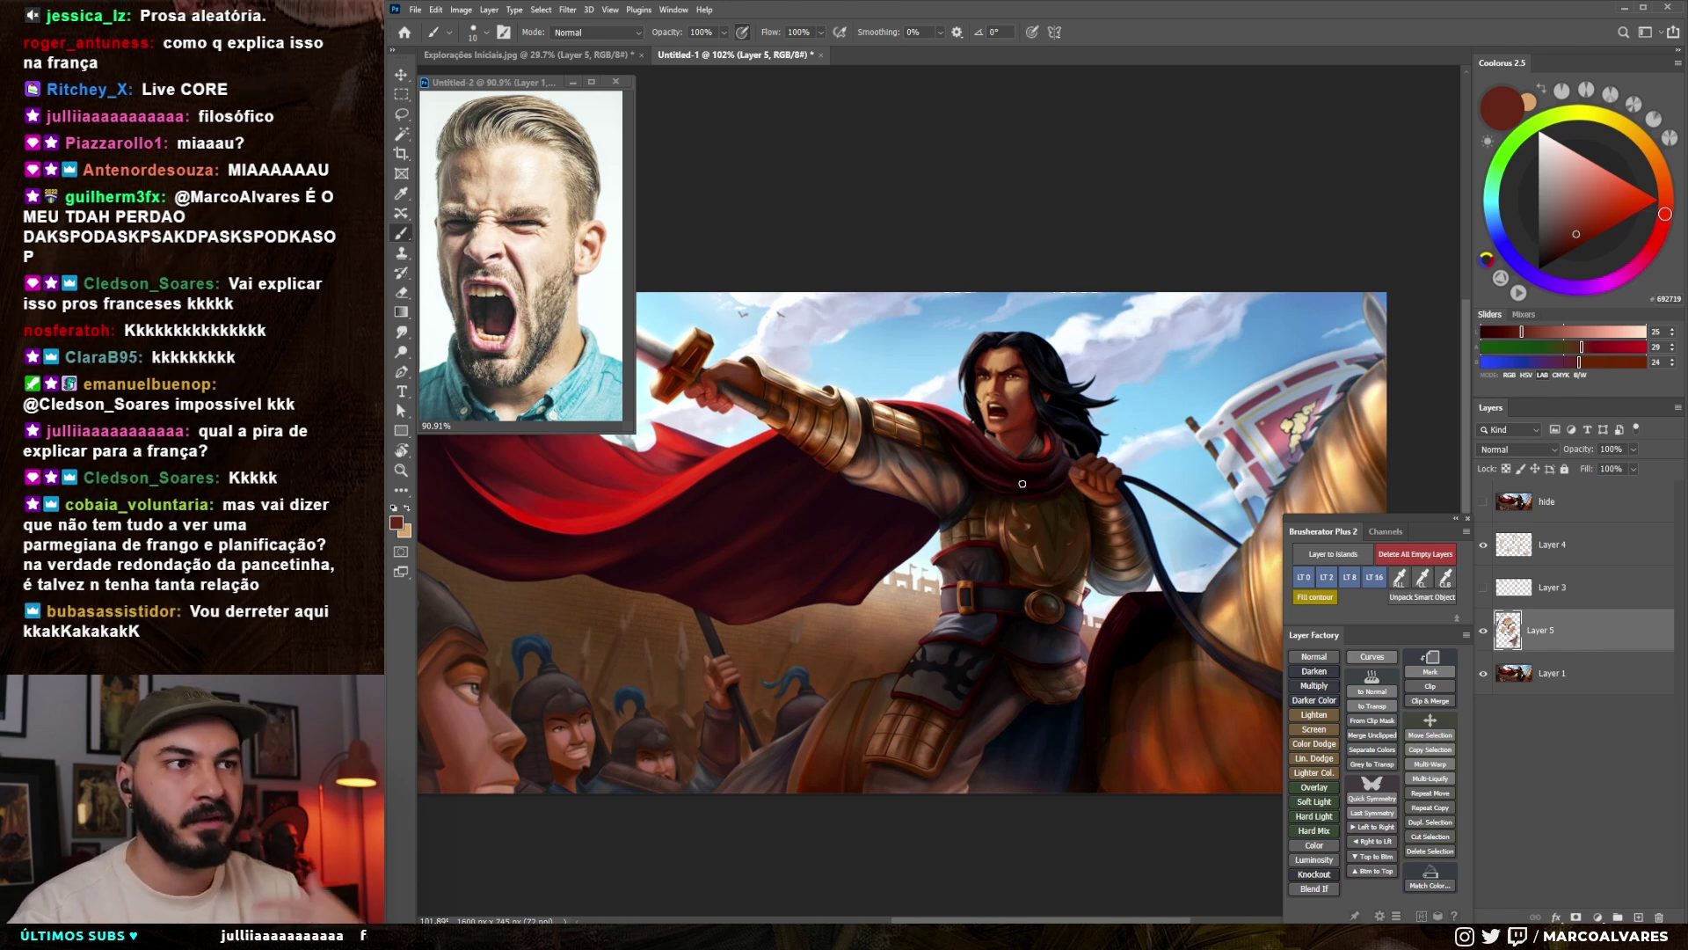
pyautogui.scroll(3, 1022, 483)
pyautogui.moveTo(1090, 535); pyautogui.dragTo(994, 538)
pyautogui.scroll(3, 998, 545)
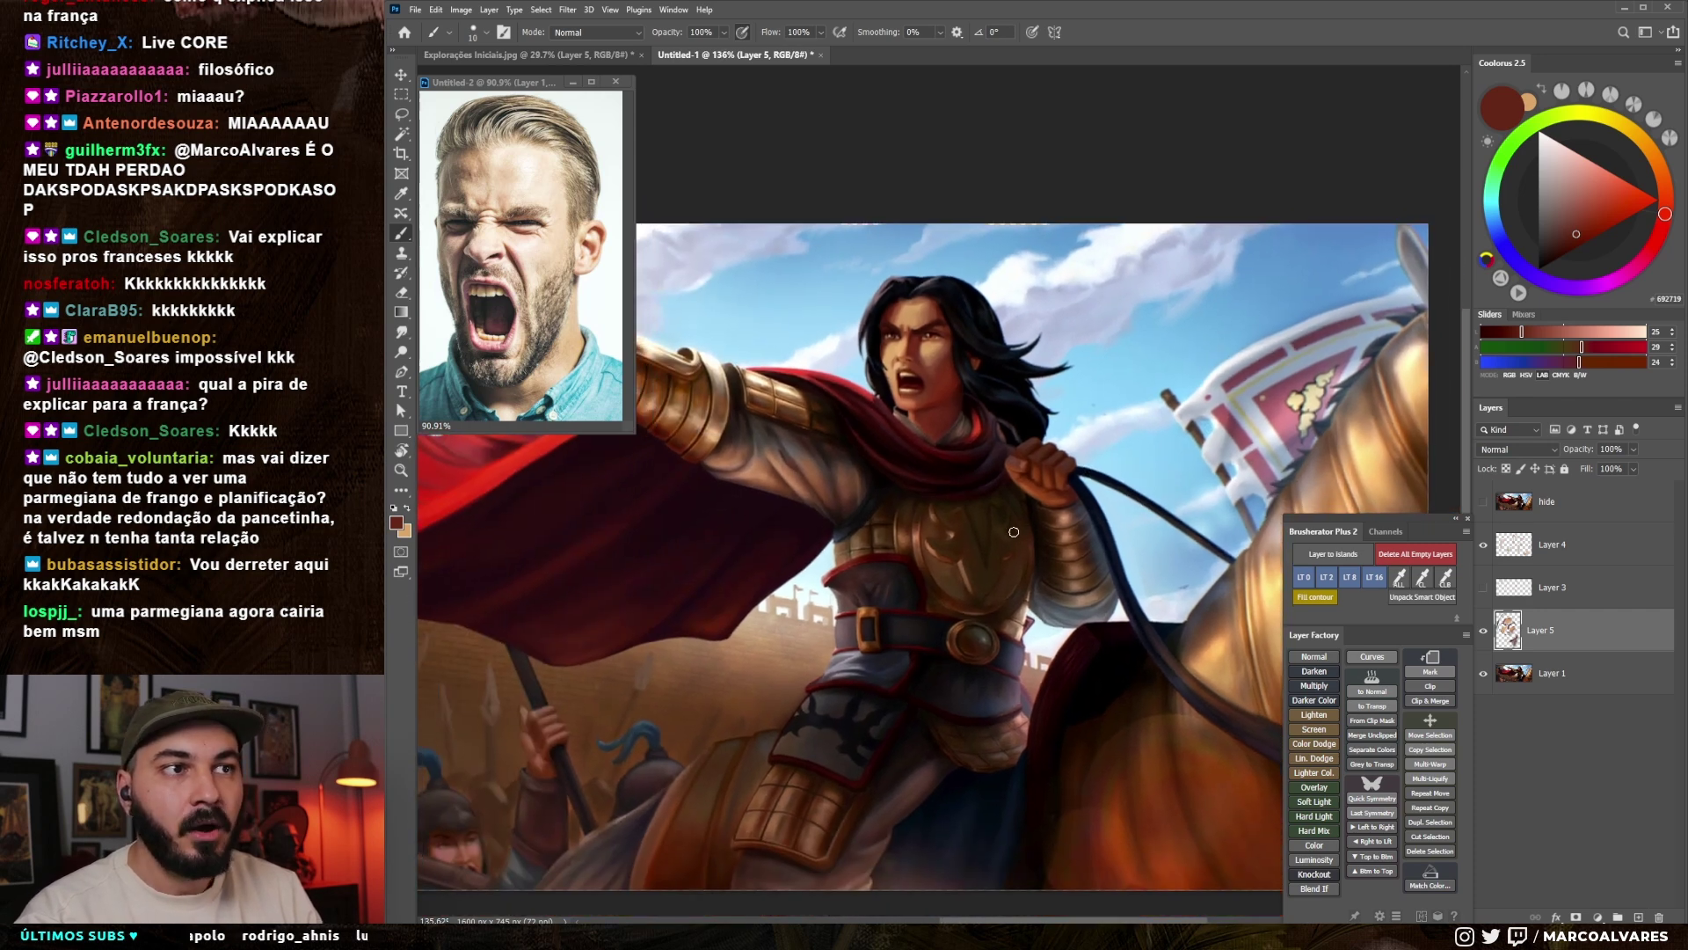
pyautogui.press('ctrl+')
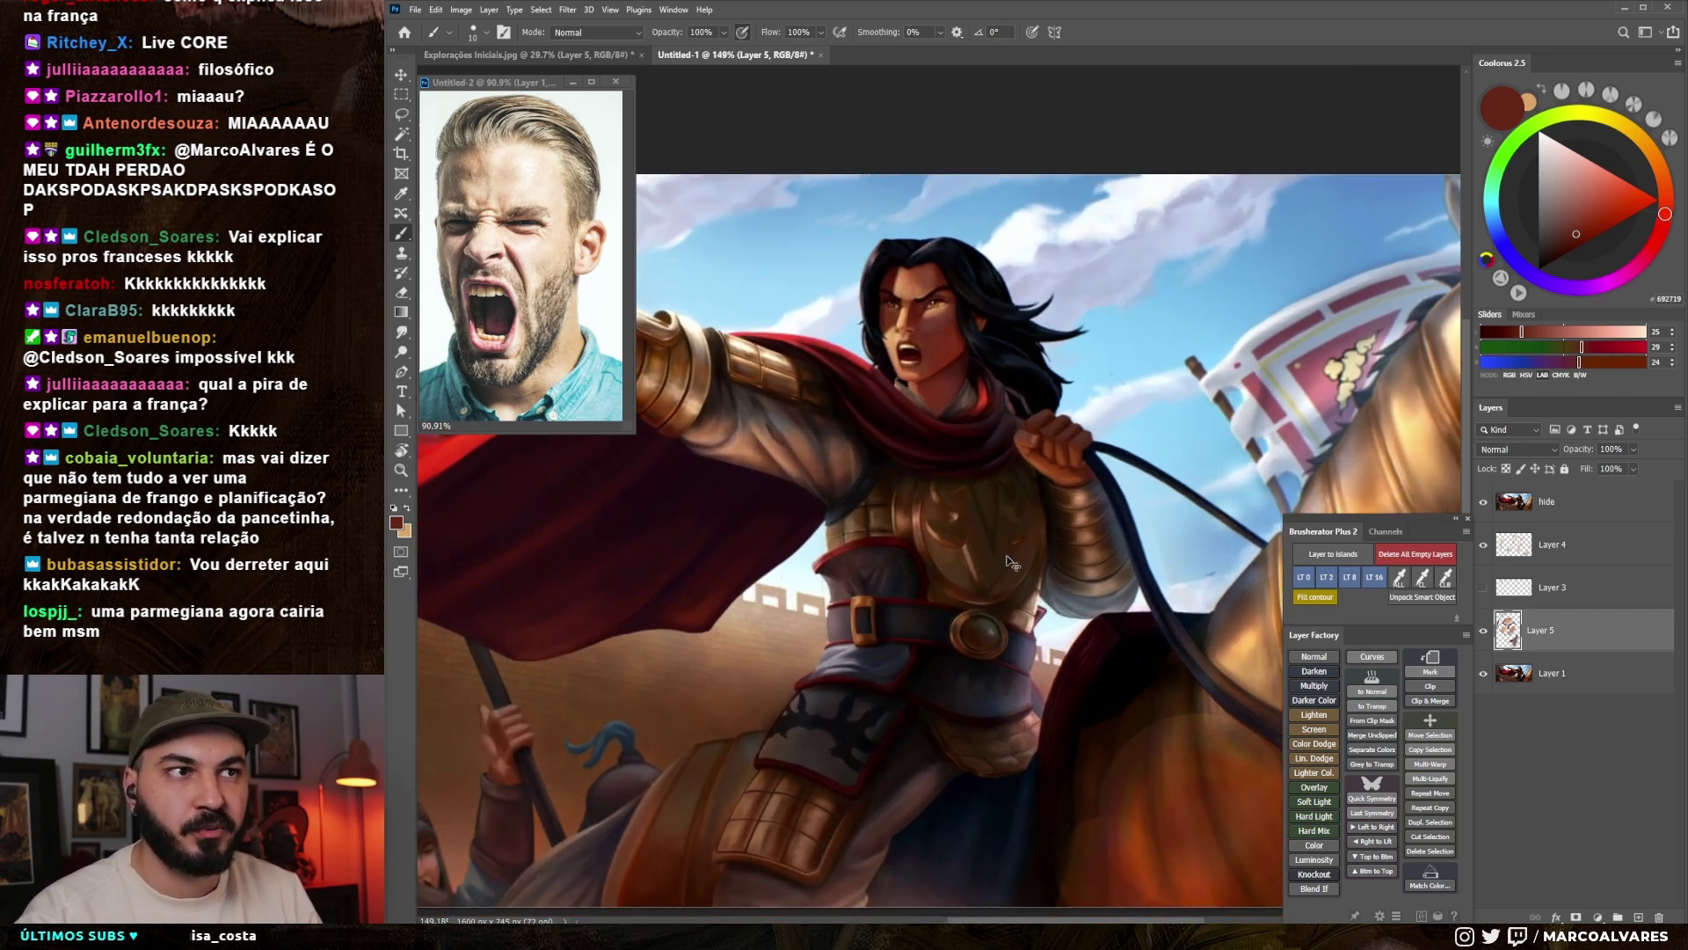
pyautogui.press('ctrl+')
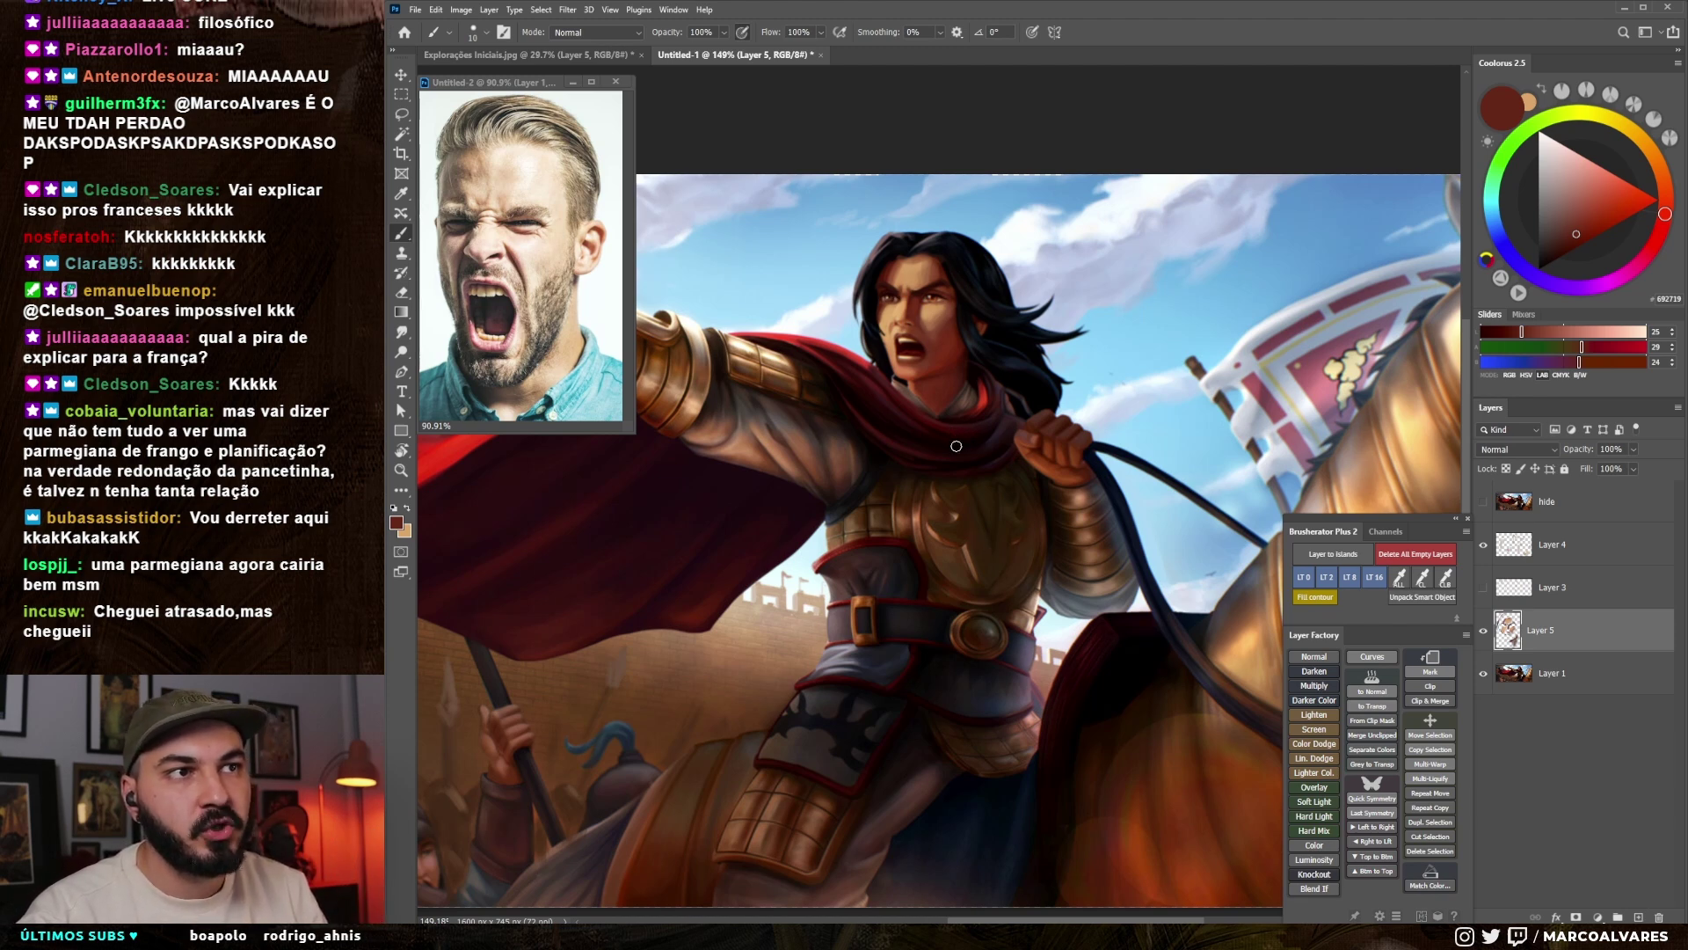
pyautogui.scroll(5, 956, 447)
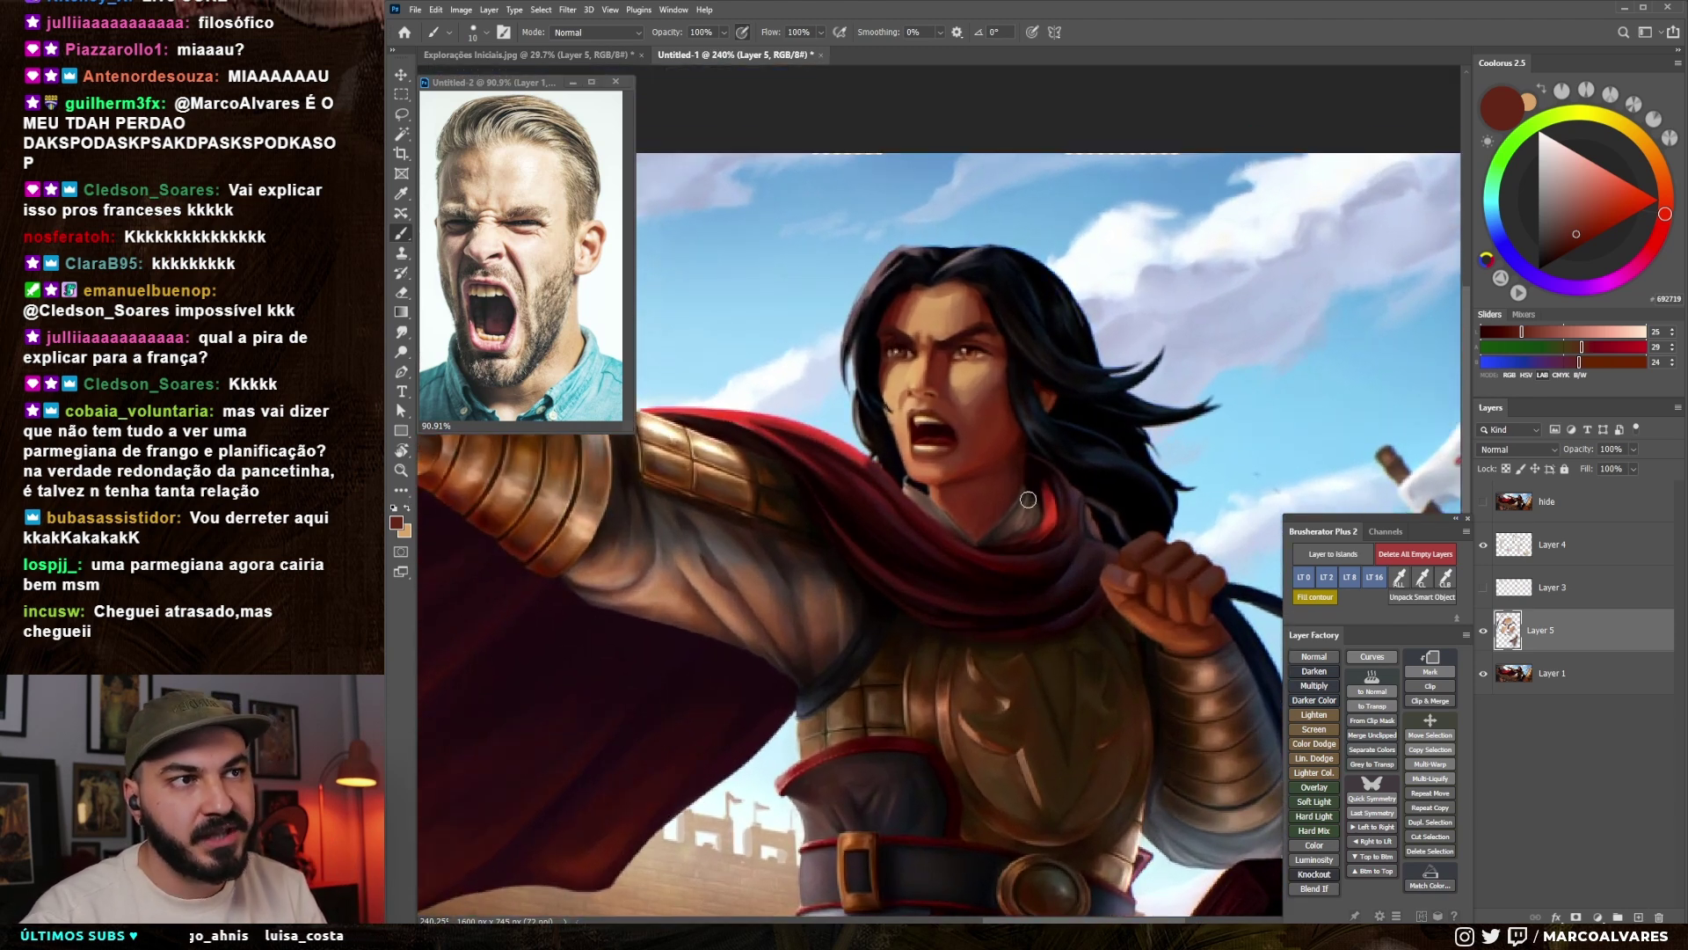
pyautogui.hotkey('ctrl', 'z')
pyautogui.hotkey('ctrl', 'shift', 'z')
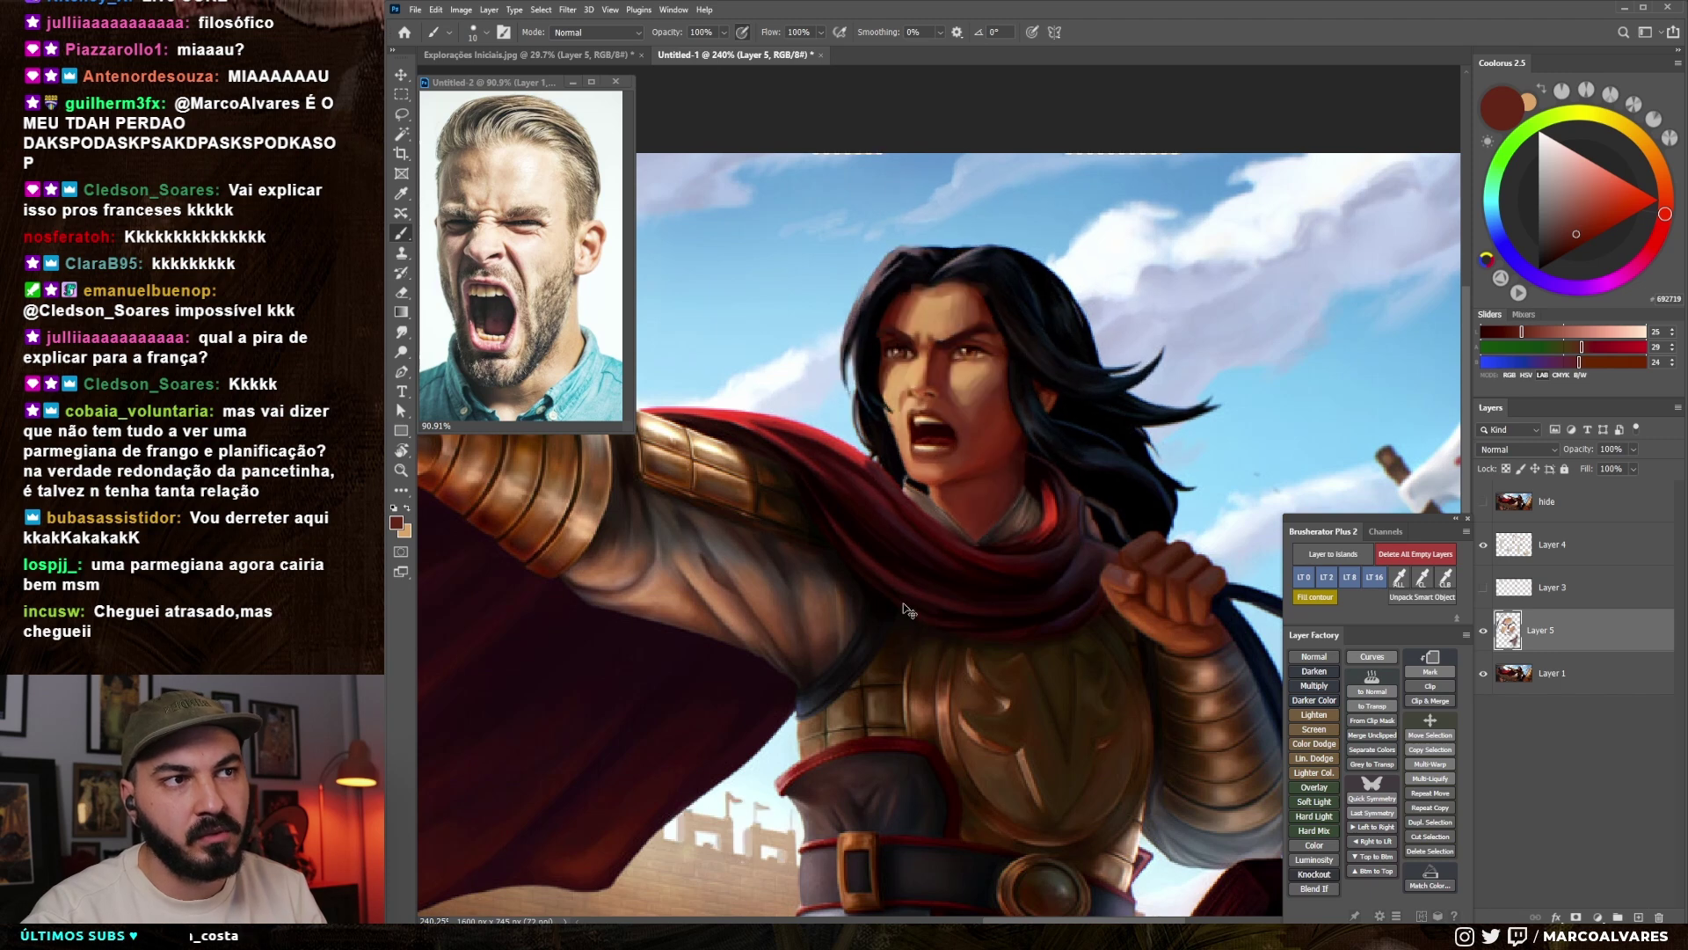
pyautogui.scroll(-6, 910, 612)
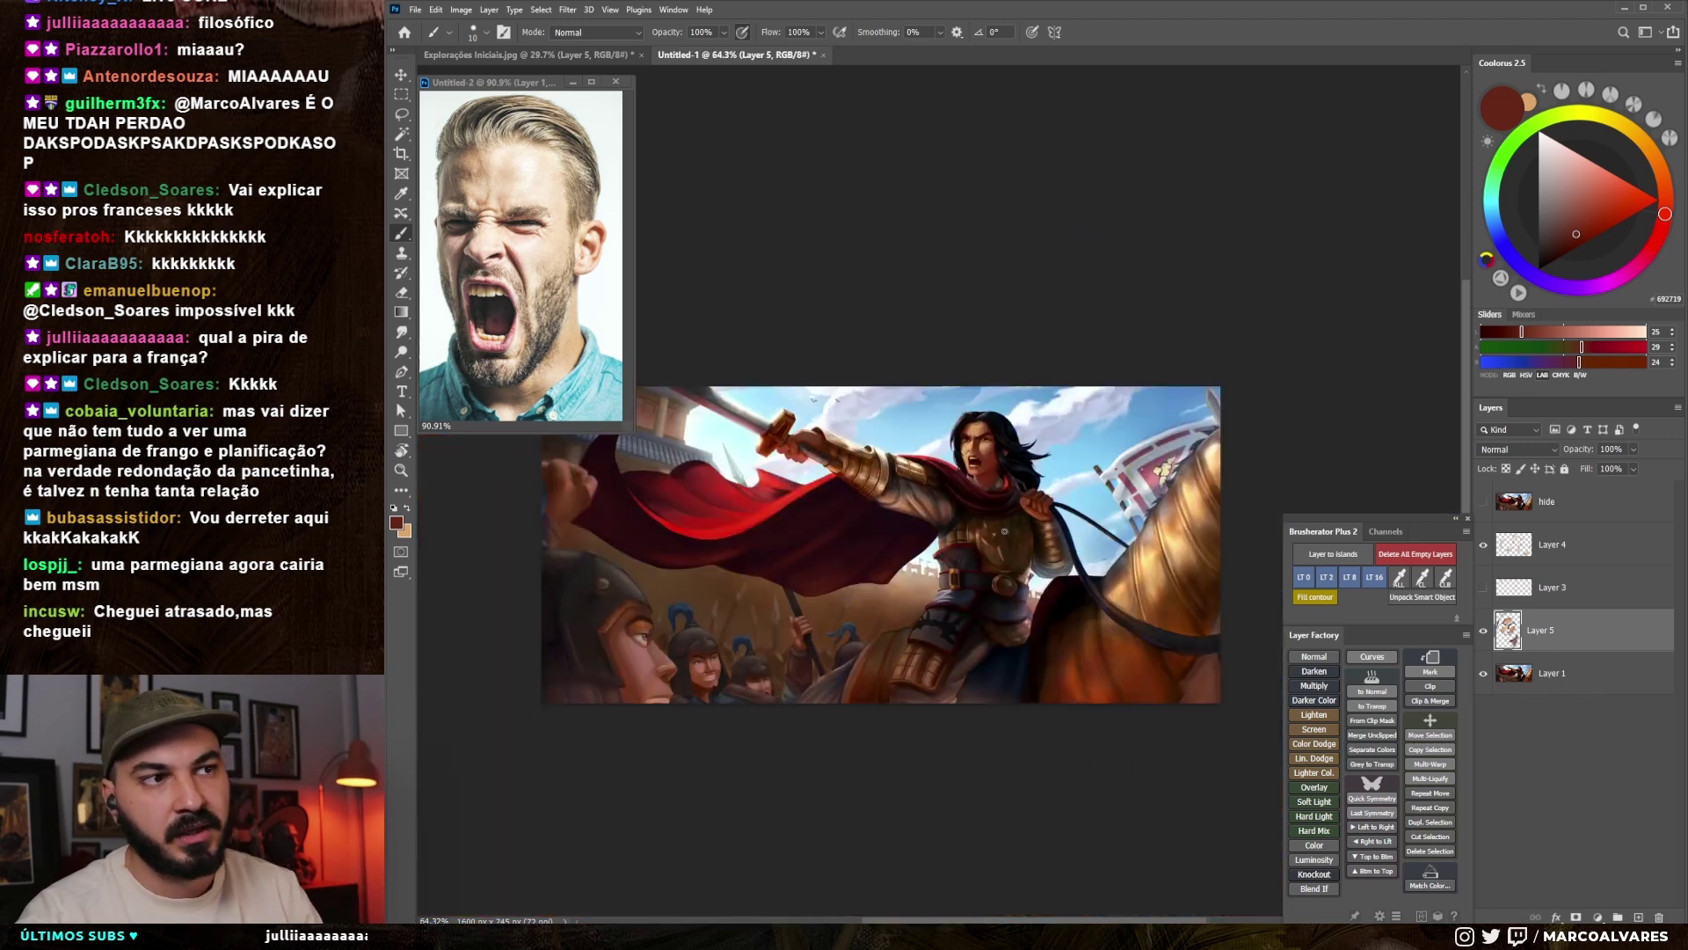
pyautogui.scroll(3, 963, 546)
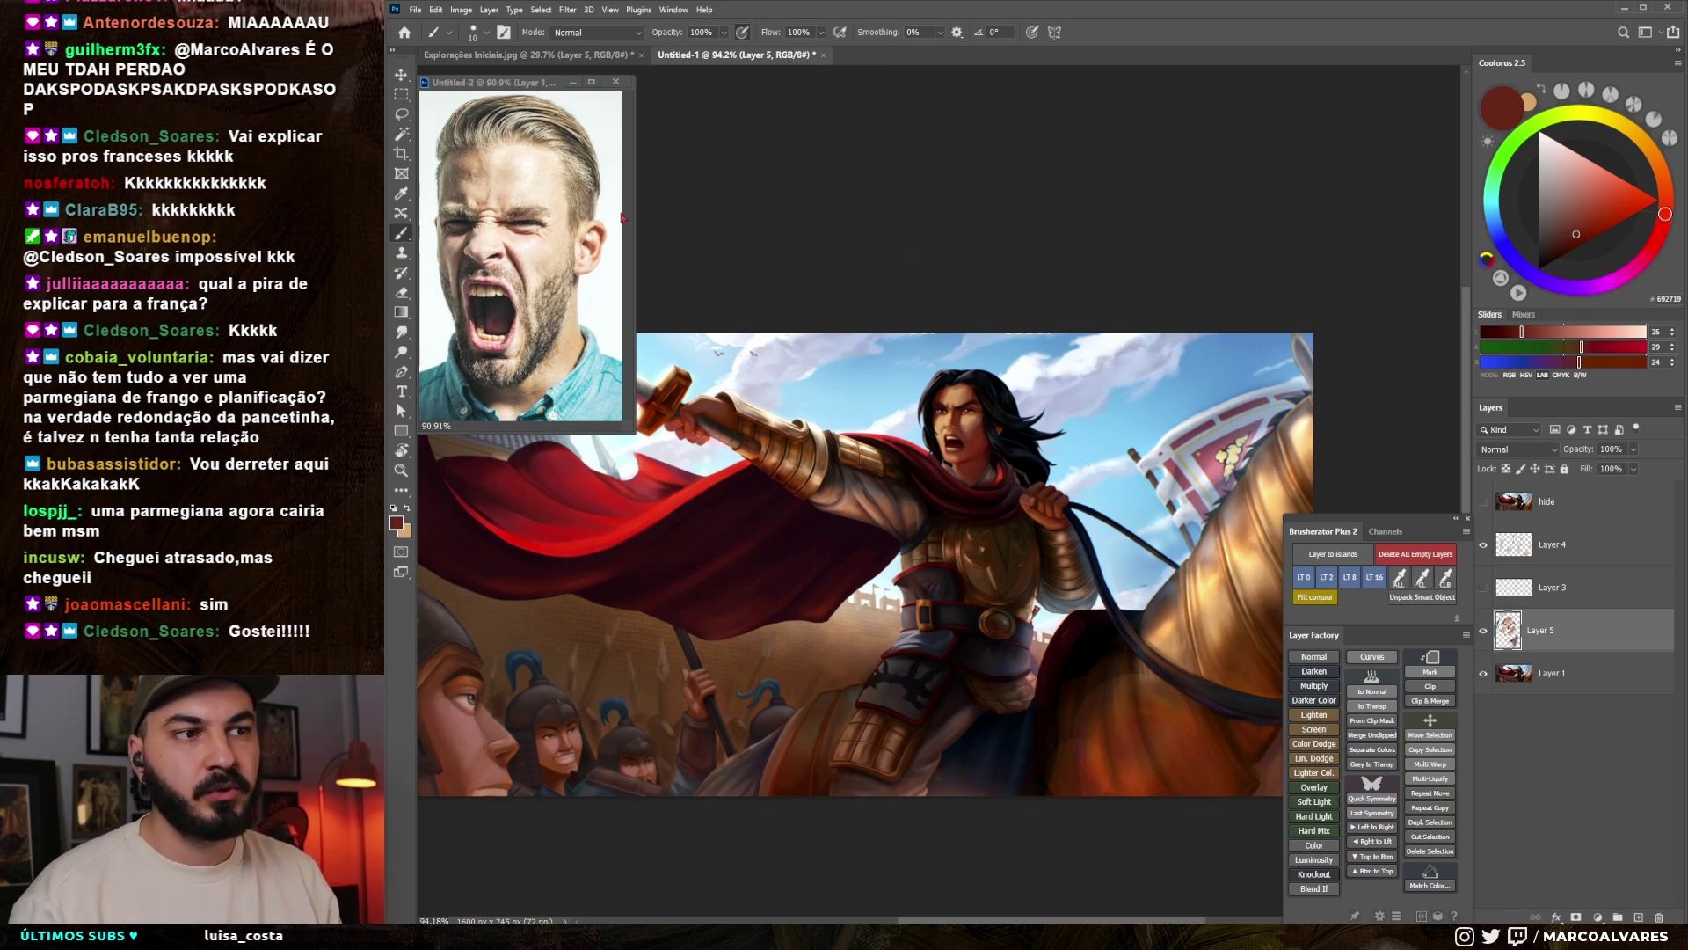
# - Close the floating reference image of the screaming man and bring the full splash art into view
pyautogui.click(616, 81)
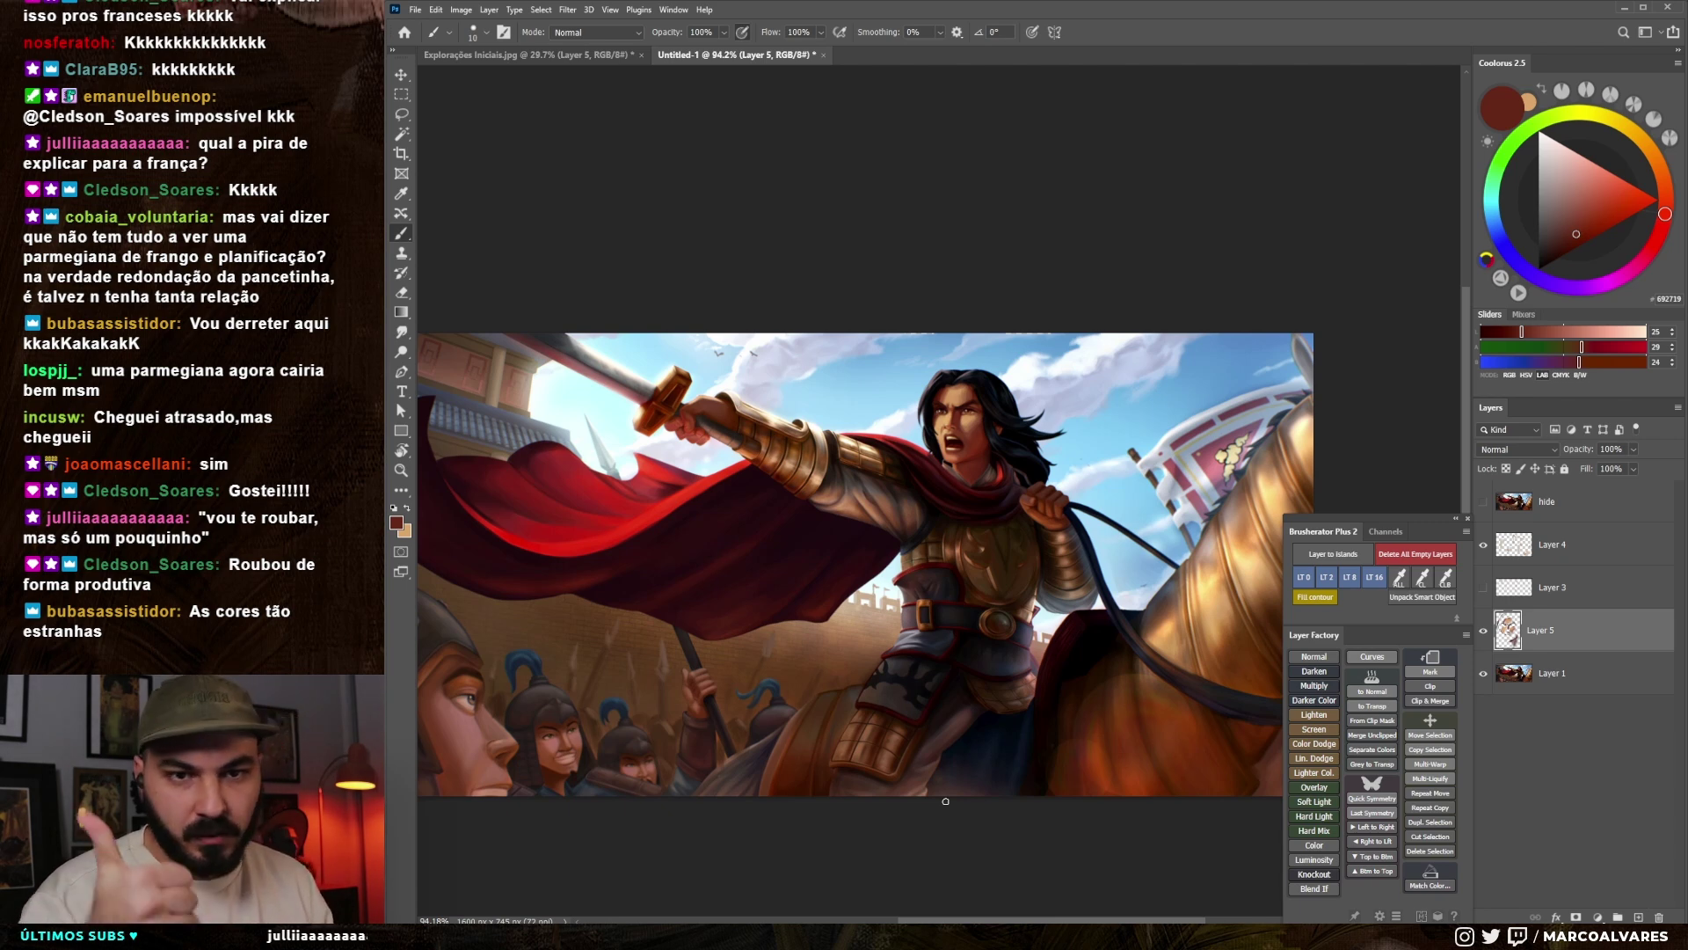
pyautogui.moveTo(975, 763); pyautogui.dragTo(898, 747)
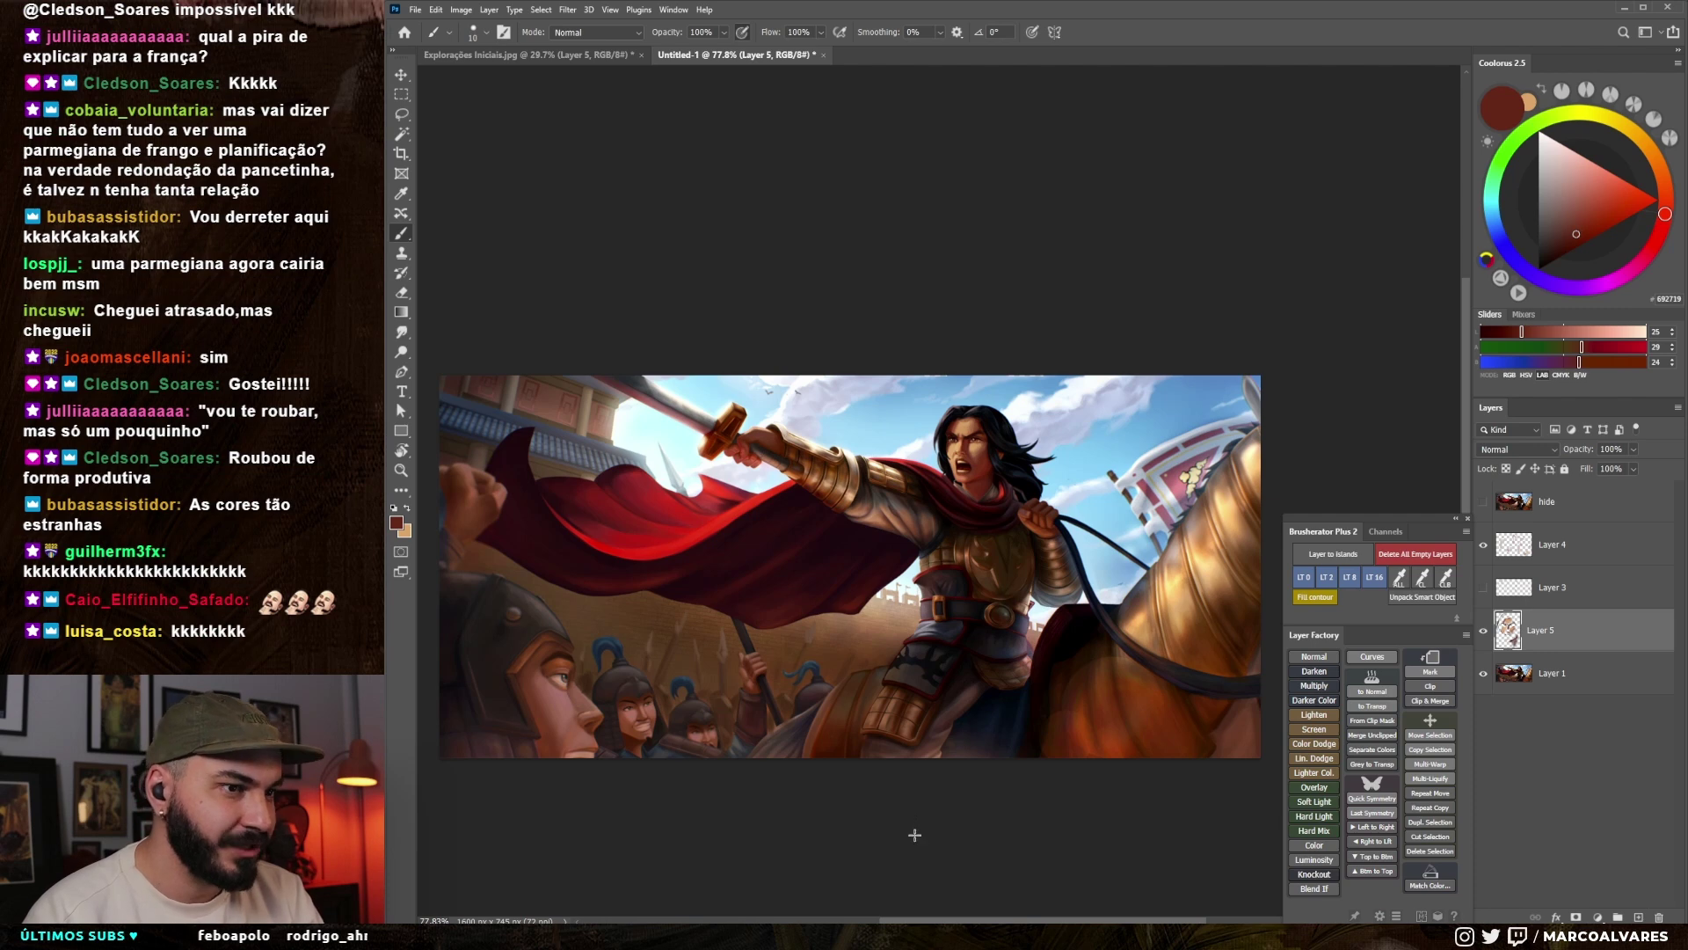